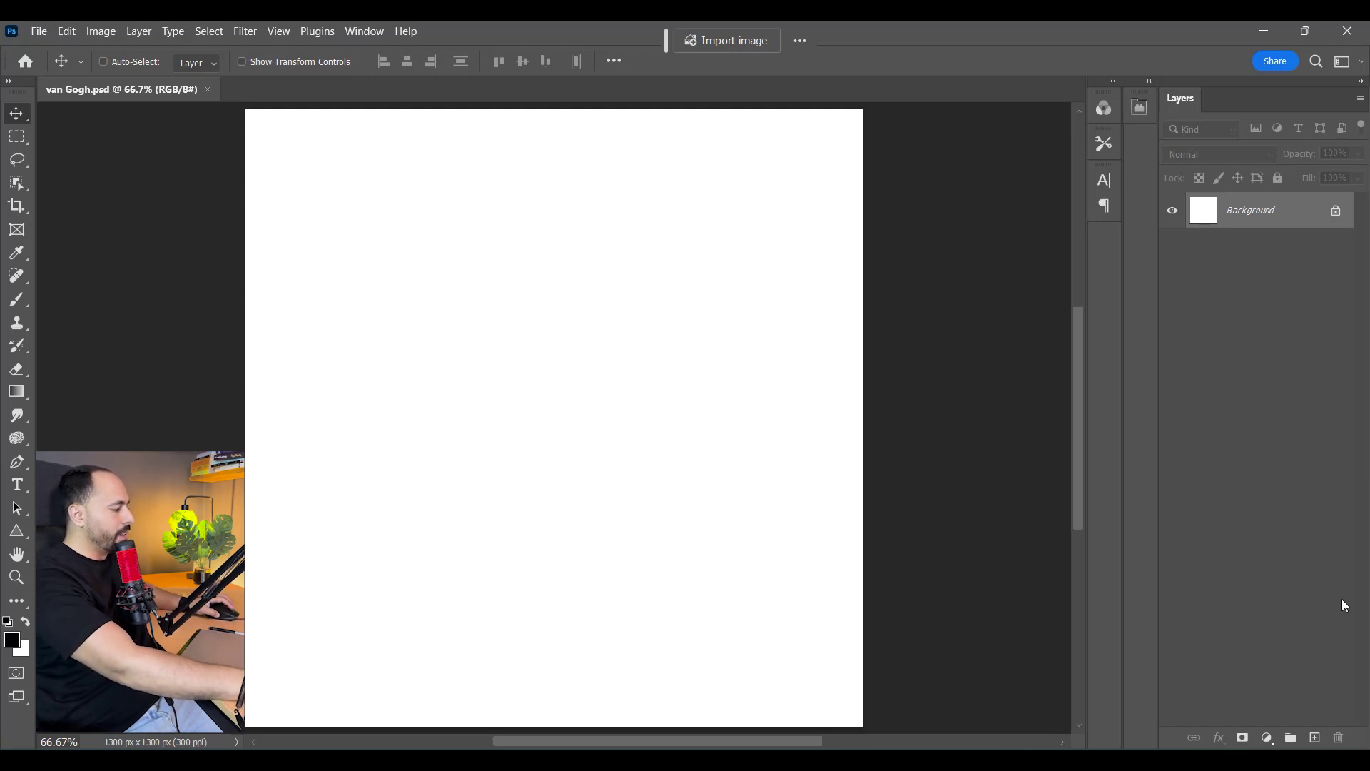
Add a Solid Color fill layer above the background in turquoise (#27d4da)
click(1267, 737)
click(1240, 431)
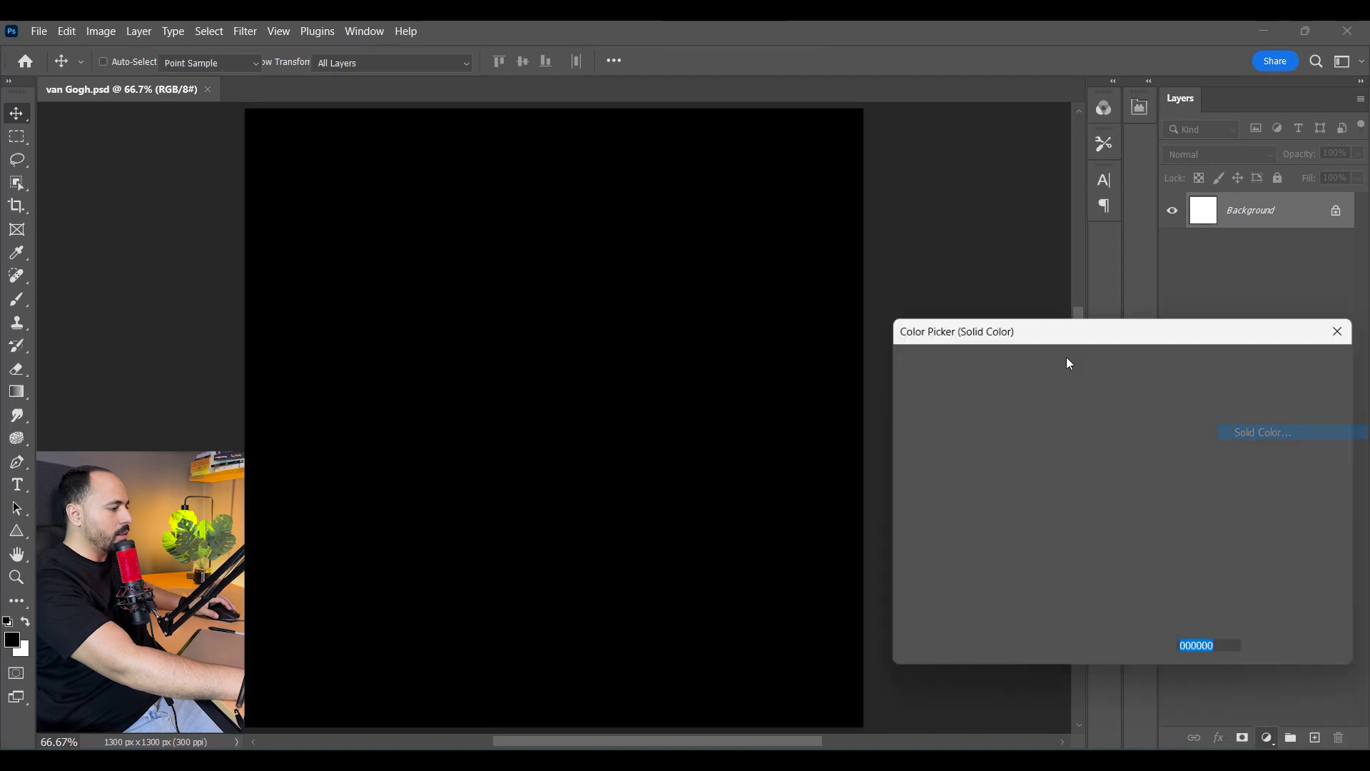
click(1145, 475)
drag(1077, 391, 1086, 419)
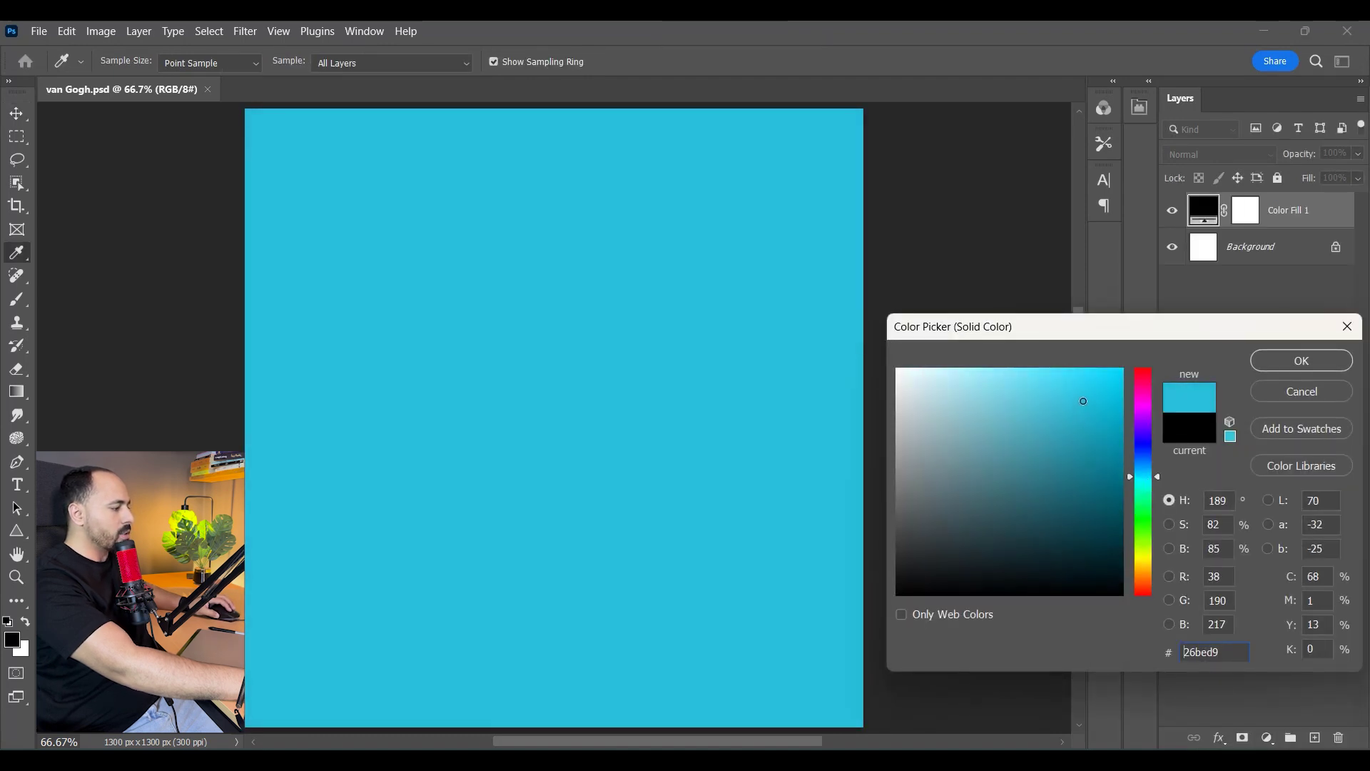
drag(1147, 485, 1146, 479)
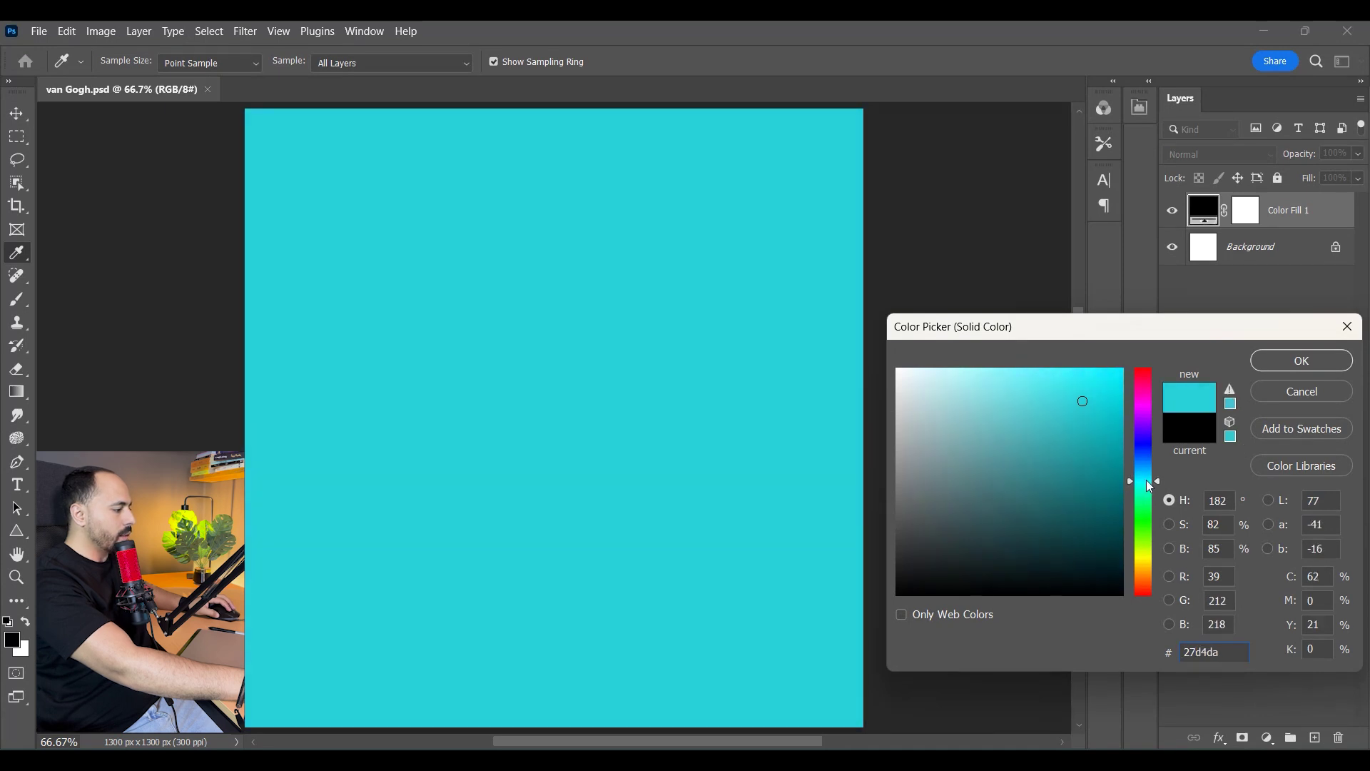
click(1323, 361)
Place the paper texture shutterstock_197188535.jpg from the Stock folder and enlarge it to cover the whole canvas
key(alt+Tab)
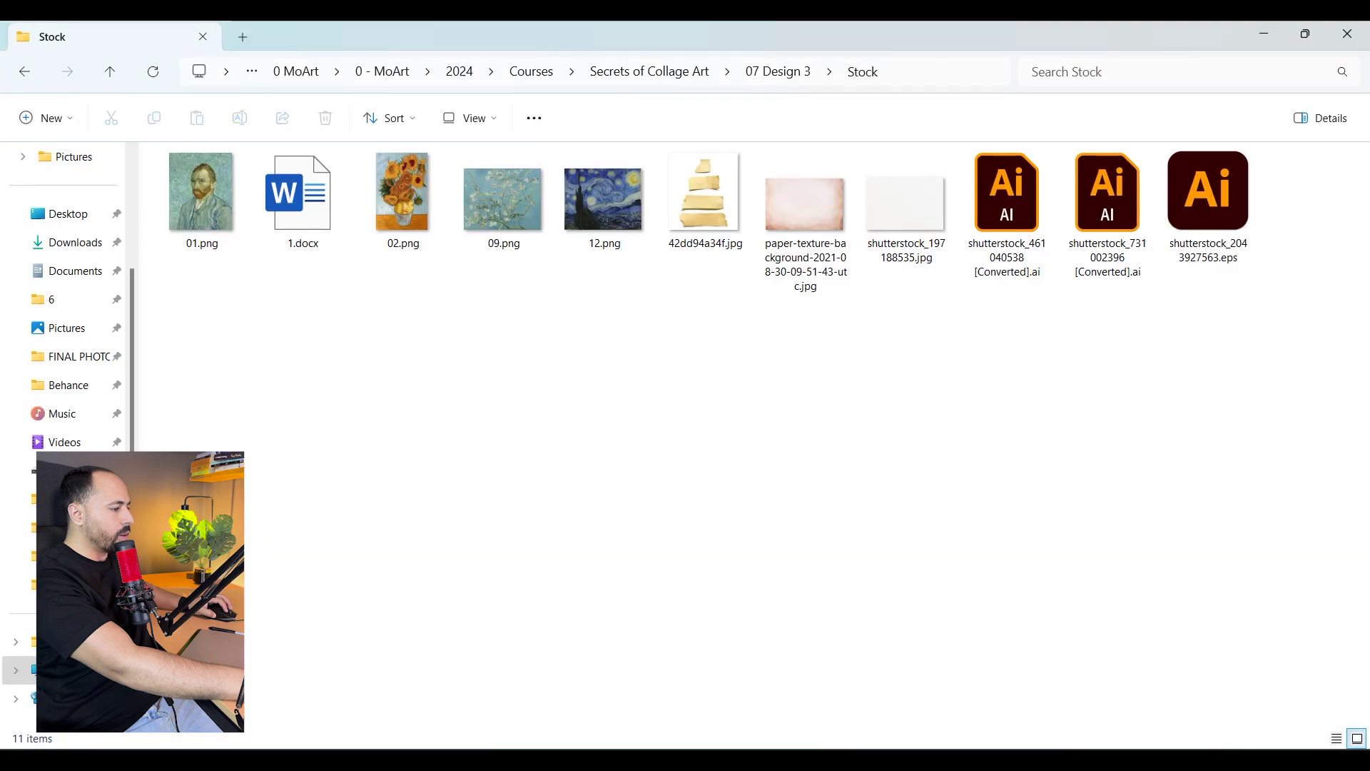
drag(909, 205, 636, 400)
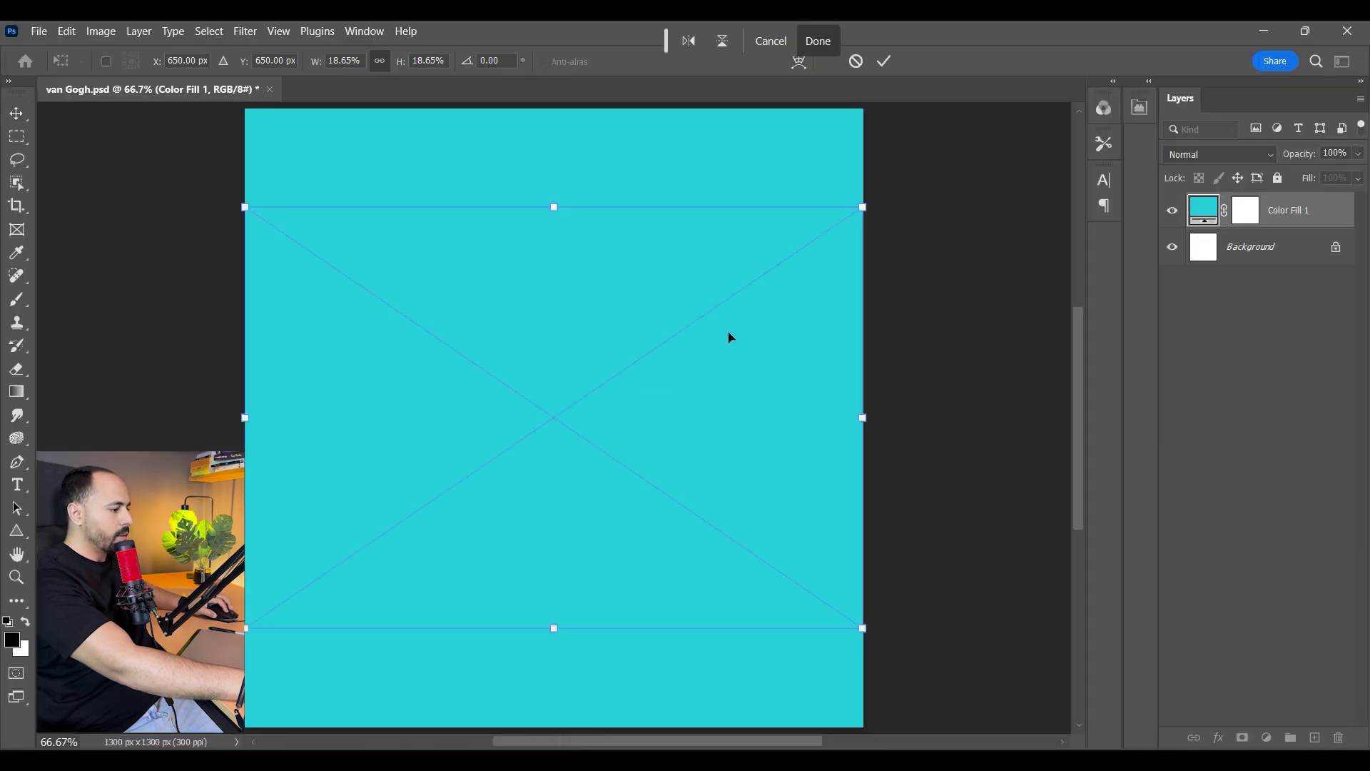
drag(865, 204, 997, 119)
key(Return)
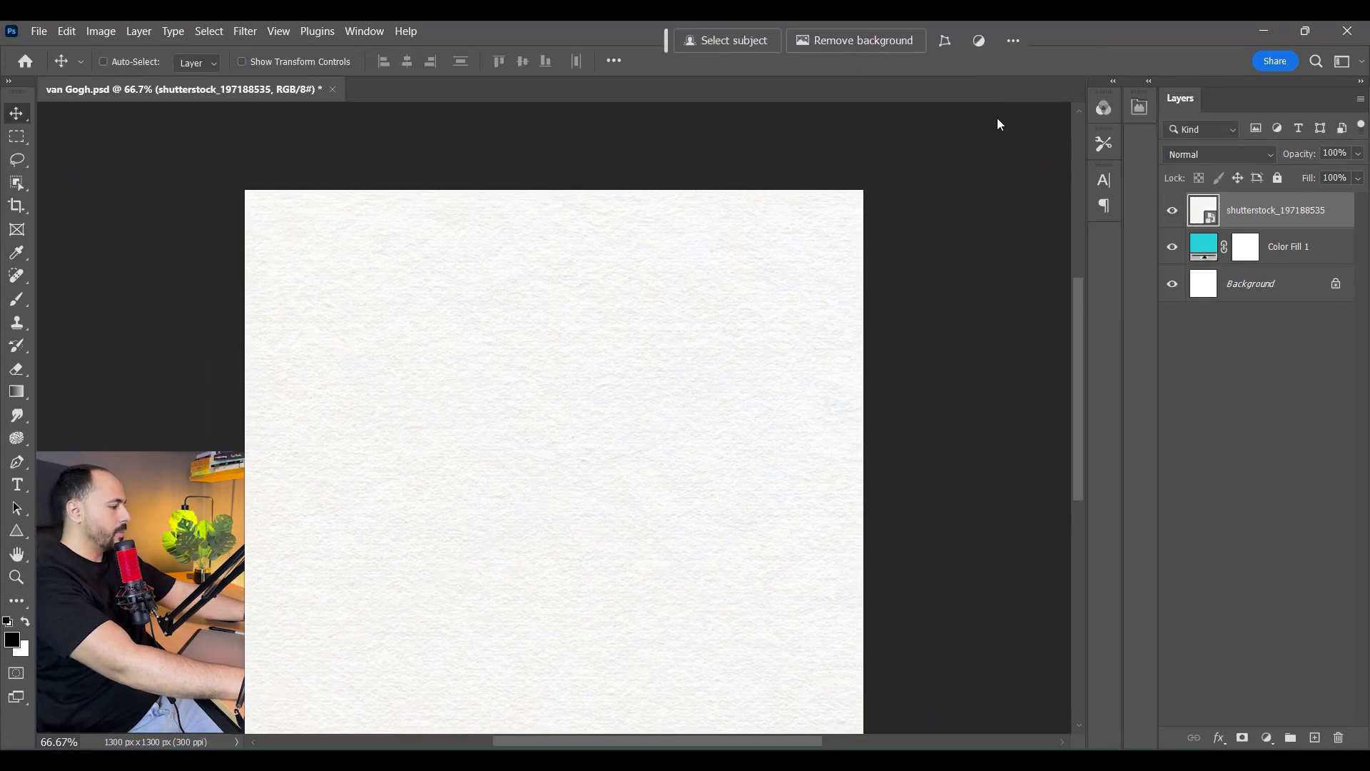
Set the paper texture layer's blend mode to Multiply
click(1224, 153)
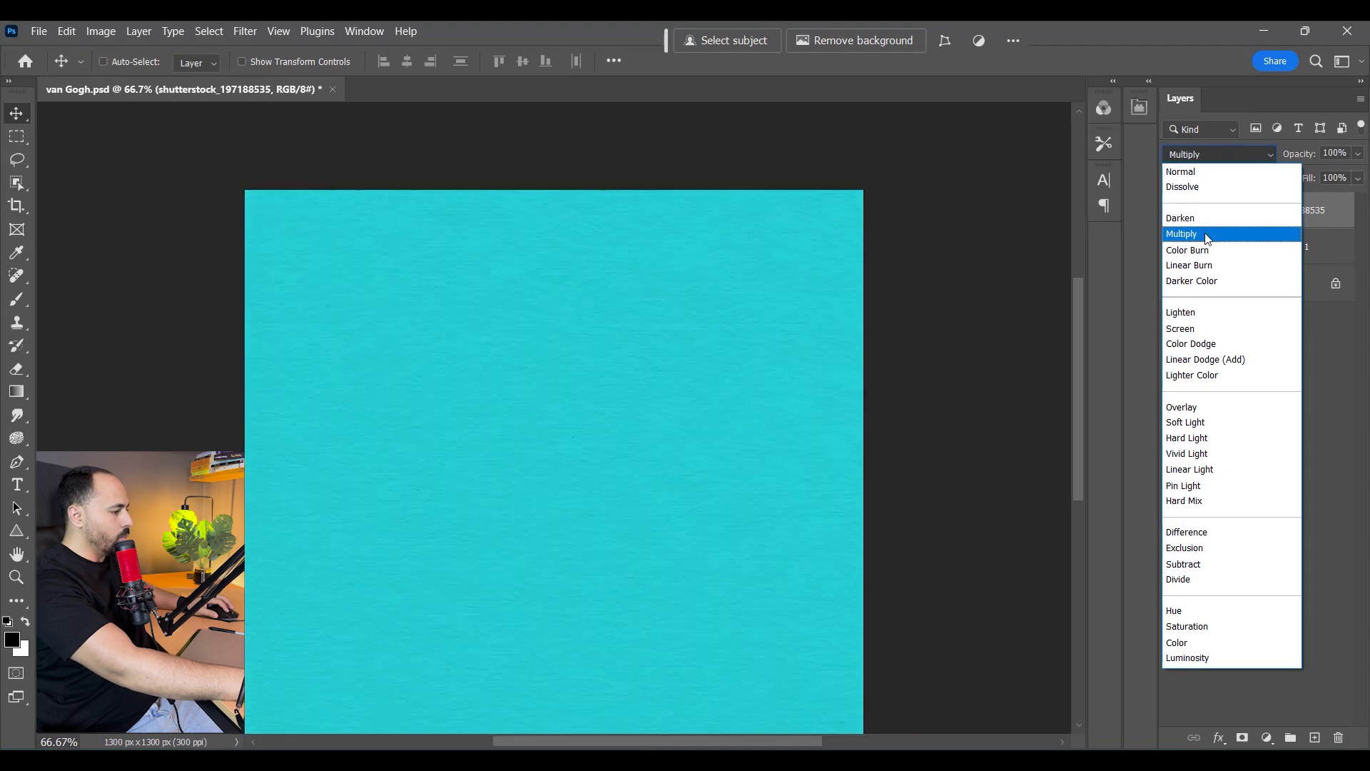
click(1197, 234)
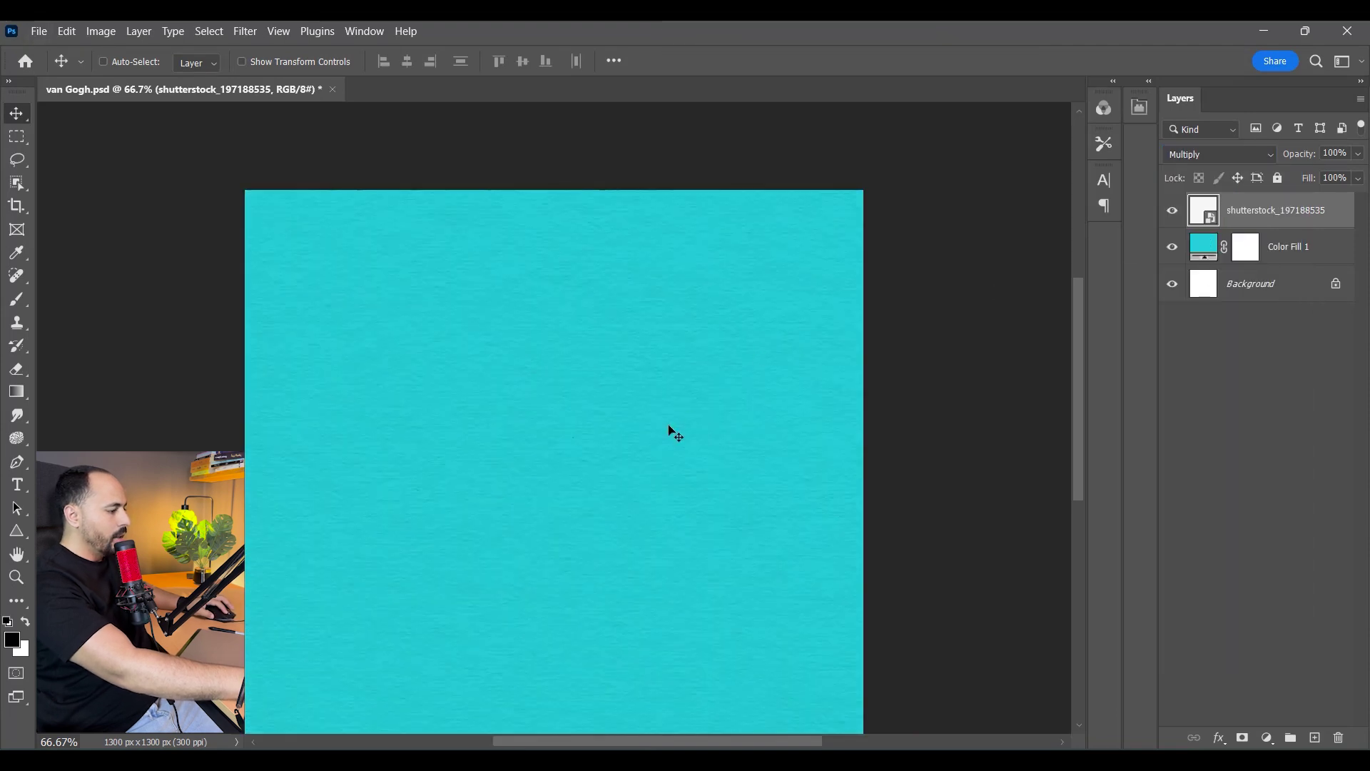
drag(684, 516, 669, 436)
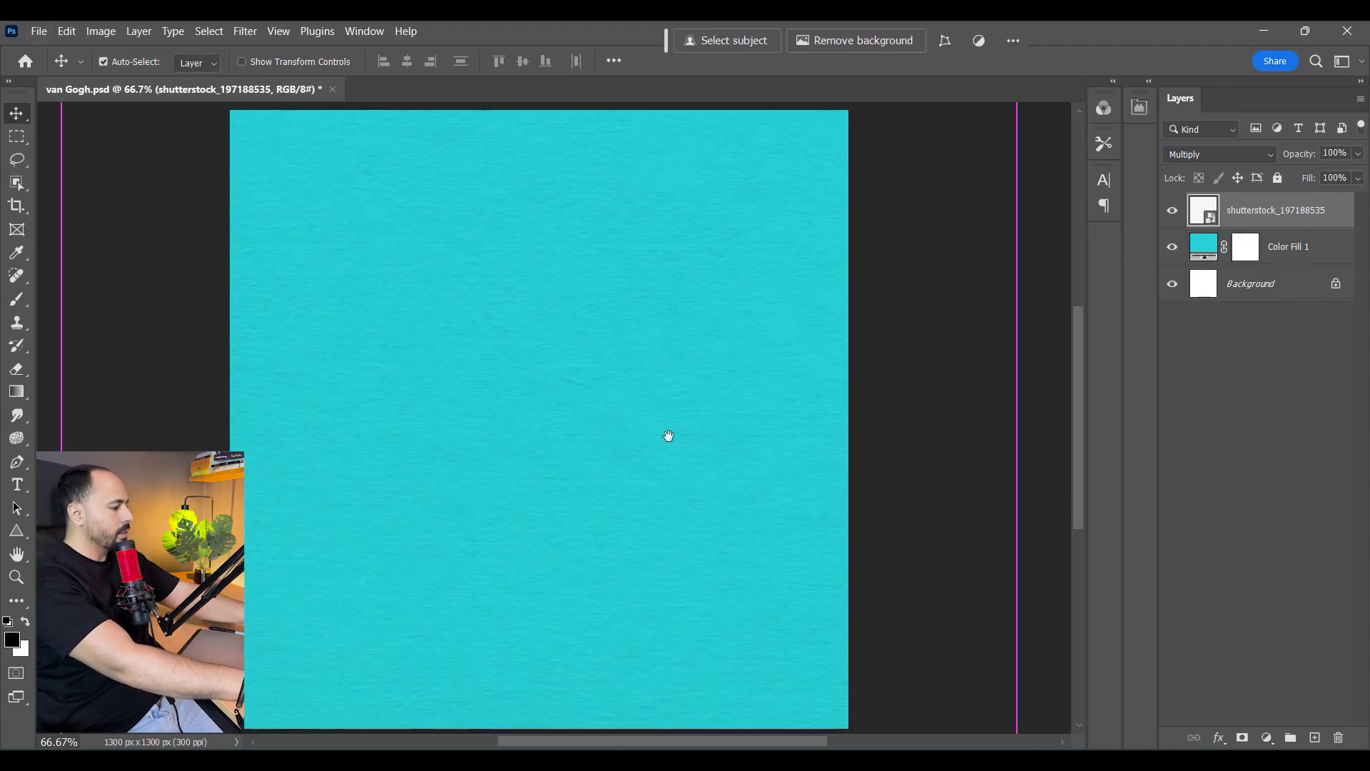
key(ctrl+0)
Open the self-portrait painting 01.png from the Stock folder as a separate document
click(917, 760)
click(541, 376)
click(203, 159)
drag(205, 162, 538, 45)
Examine the painted figure's outline closely around the hair, ear and beard
scroll(695, 336, up, 6)
scroll(663, 327, down, 3)
scroll(663, 328, down, 4)
scroll(731, 615, up, 5)
drag(533, 294, 599, 623)
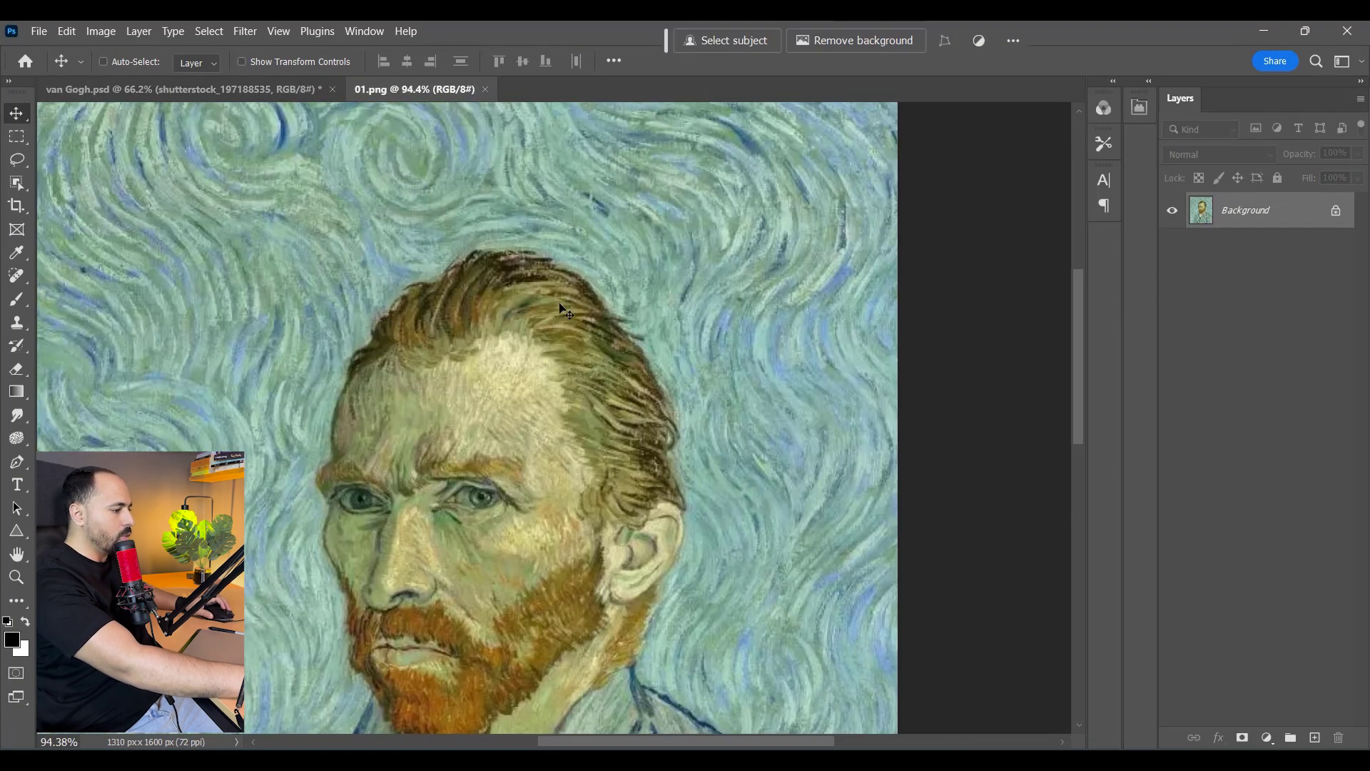
scroll(564, 311, up, 2)
scroll(685, 455, up, 2)
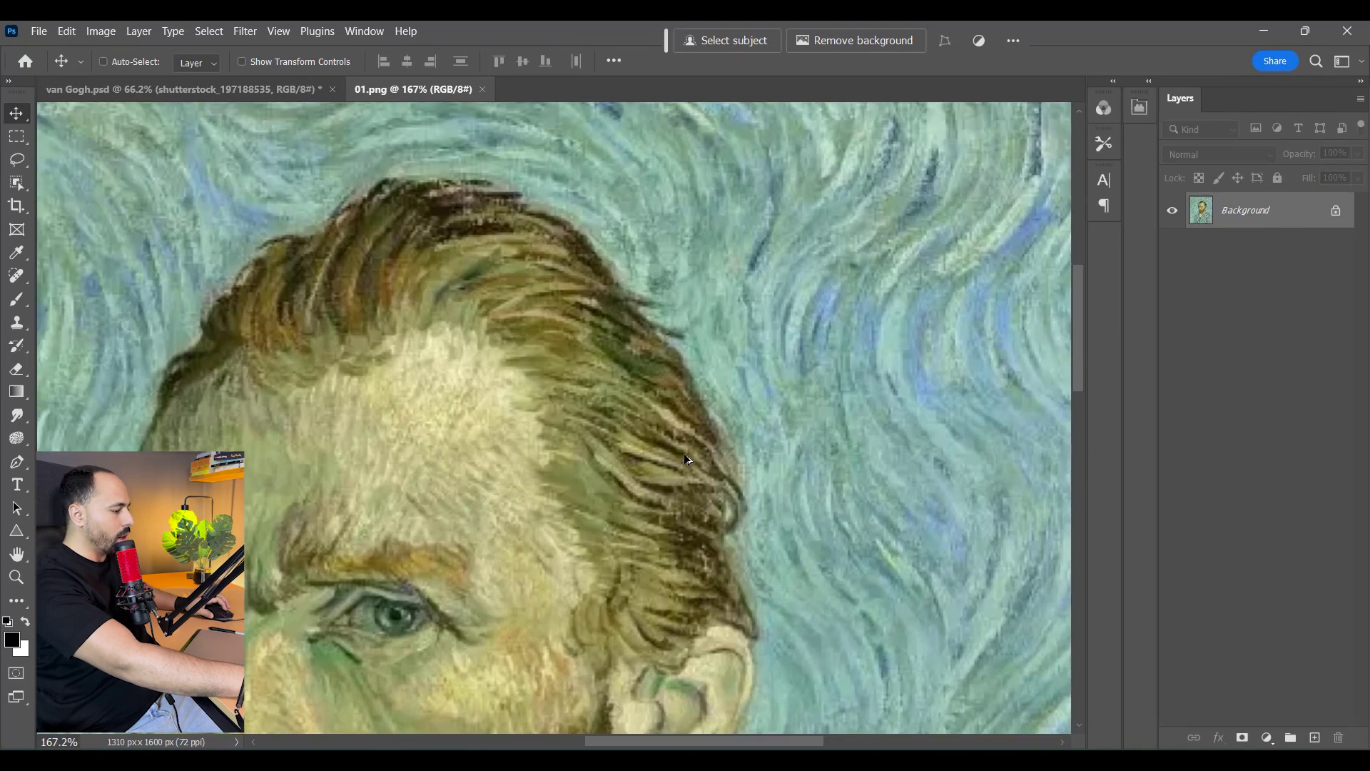
scroll(685, 459, down, 2)
drag(732, 557, 713, 344)
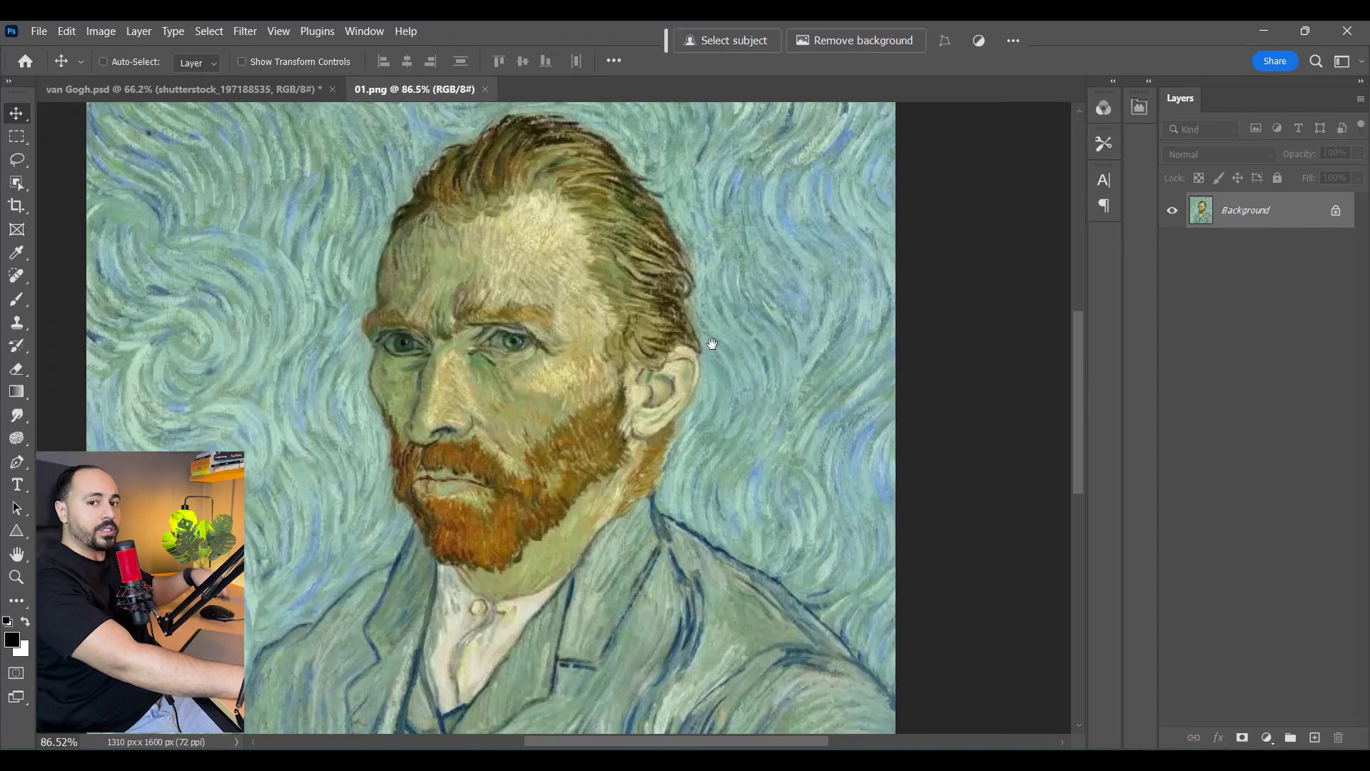
scroll(728, 350, up, 2)
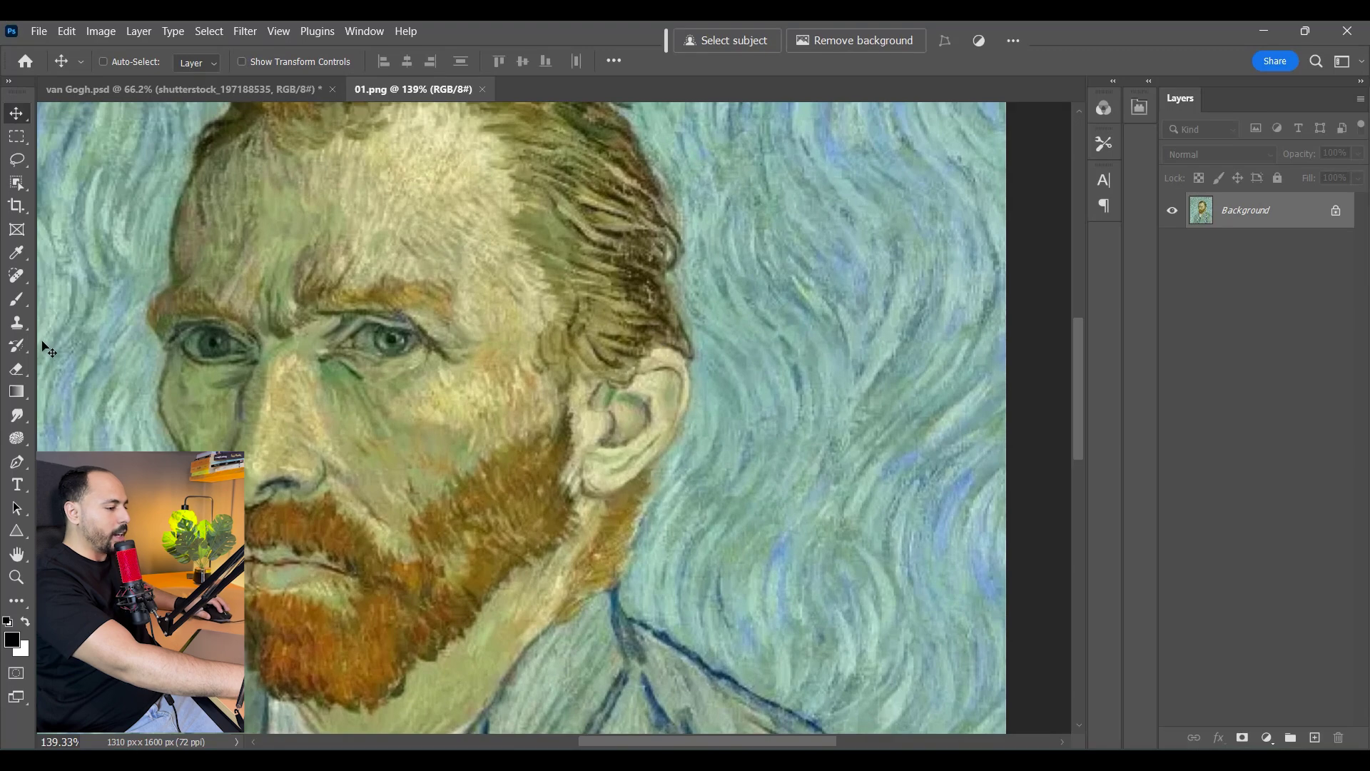
click(17, 299)
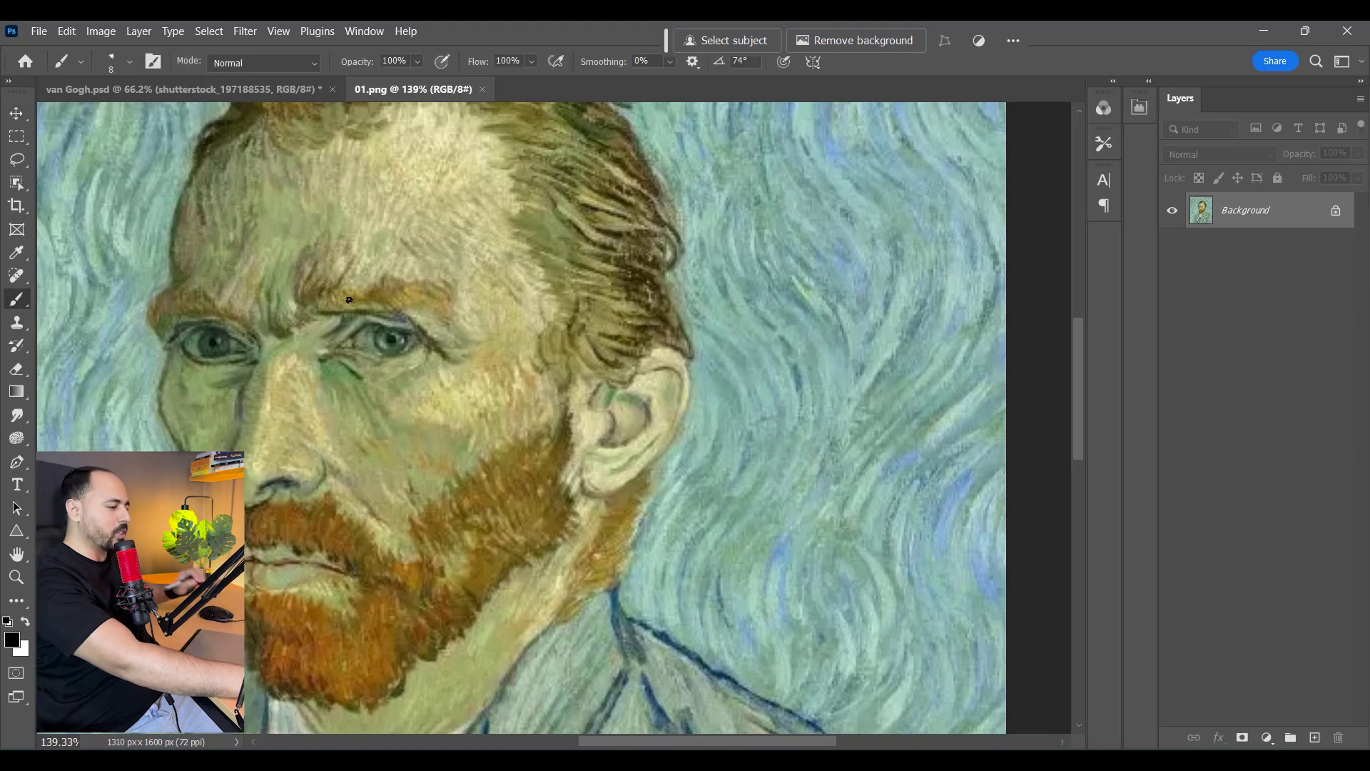
scroll(714, 457, up, 2)
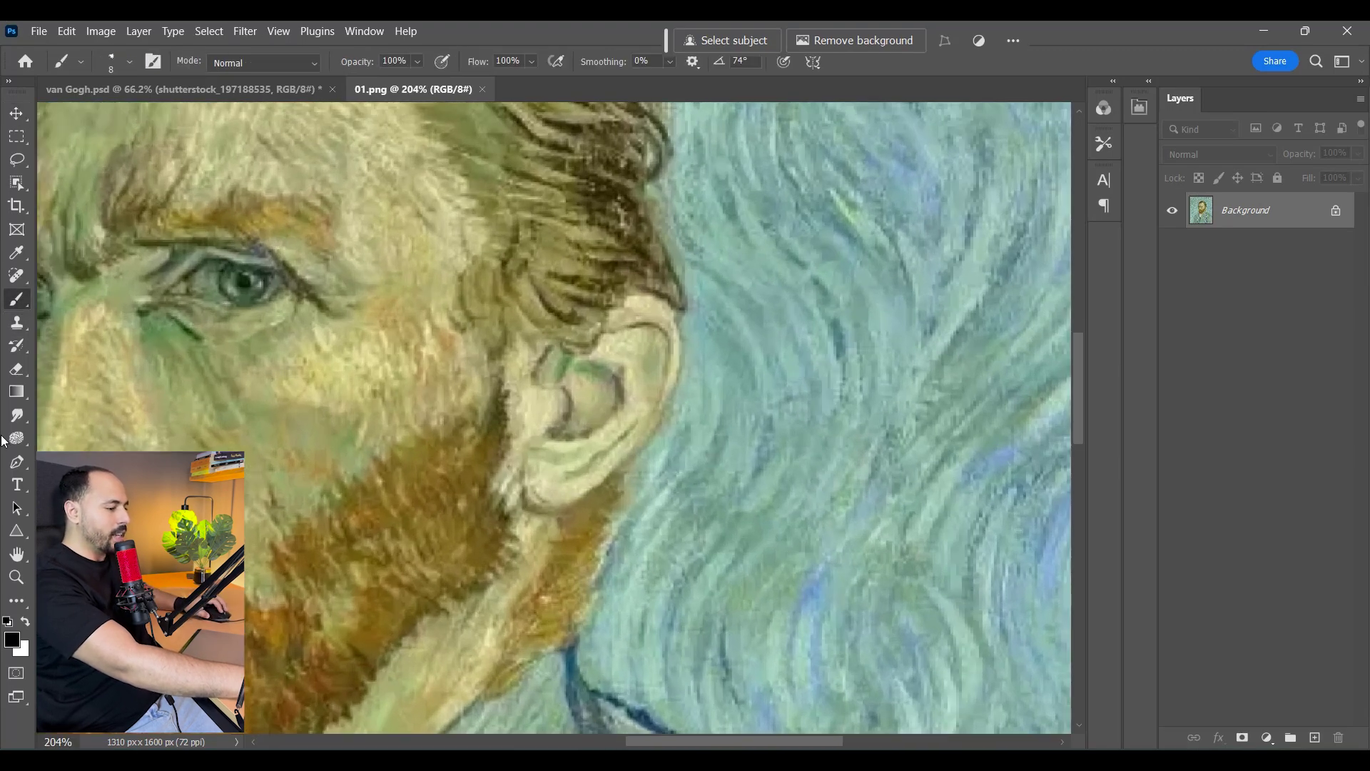
Trace a Pen path from the top of the hair down the ear side of the head and shoulder, around the canvas's lower-right corner
click(17, 464)
scroll(697, 391, up, 5)
scroll(785, 392, up, 2)
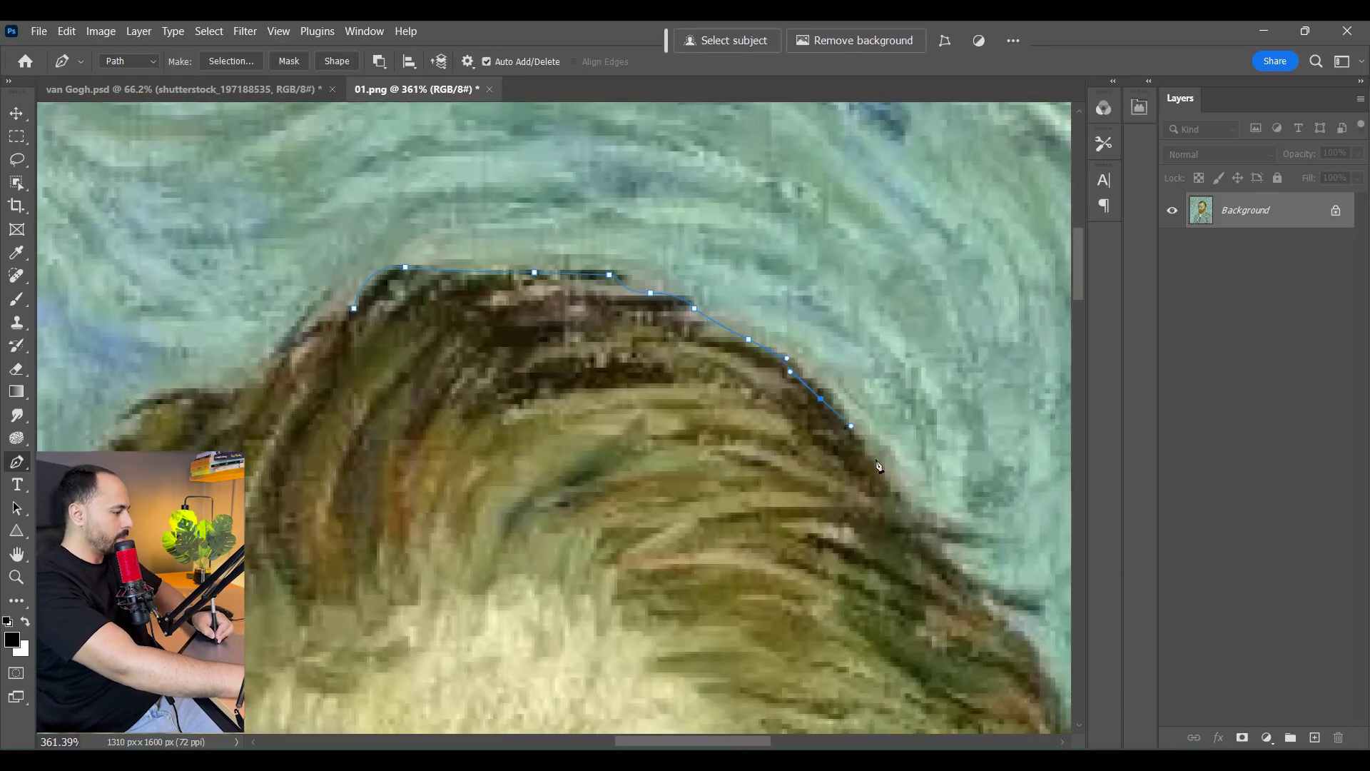
drag(933, 542, 966, 544)
drag(874, 452, 862, 471)
drag(912, 392, 907, 411)
mouse_move(878, 613)
mouse_down()
mouse_move(900, 624)
mouse_move(492, 360)
mouse_up()
drag(826, 573, 847, 586)
drag(814, 514, 841, 552)
scroll(842, 500, down, 6)
click(963, 690)
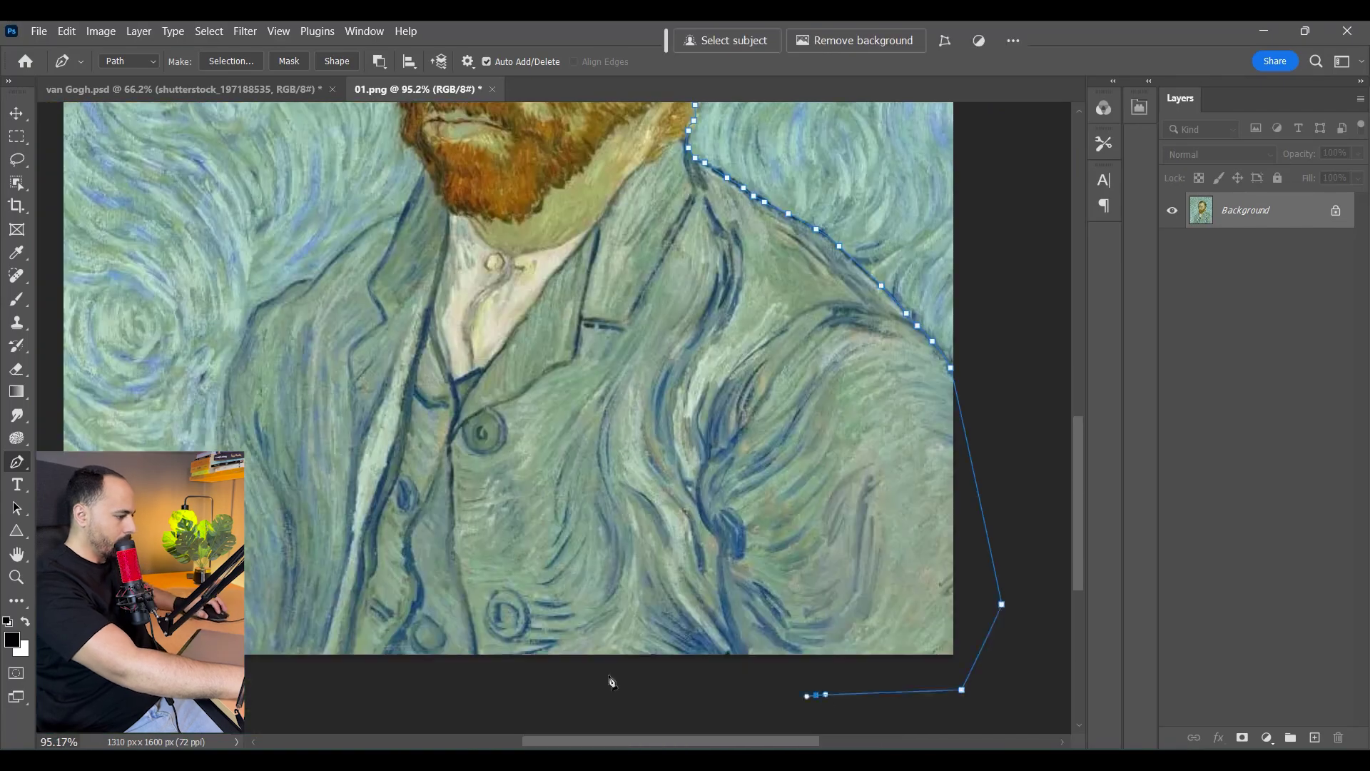
Continue the Pen path below the jacket and up its left shoulder to the edge of the beard
scroll(193, 637, up, 5)
click(311, 675)
drag(342, 592, 364, 546)
drag(421, 221, 436, 570)
mouse_move(550, 232)
mouse_down()
mouse_move(569, 214)
mouse_move(407, 495)
mouse_up()
mouse_move(761, 257)
mouse_down()
mouse_move(774, 246)
mouse_move(671, 707)
mouse_up()
click(685, 372)
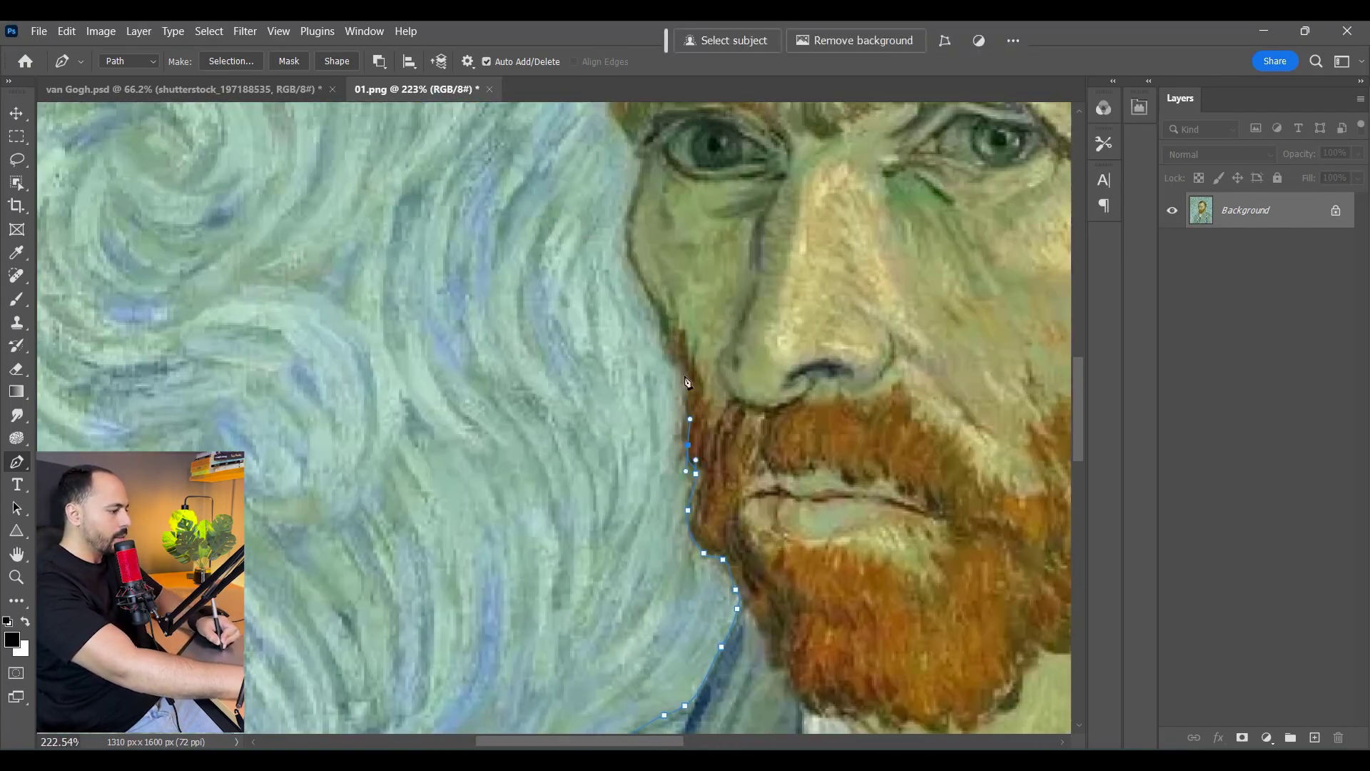
Trace the Pen path up the left side of the face and hair, and close it at its starting point
drag(689, 371, 675, 590)
drag(629, 374, 624, 362)
scroll(636, 339, up, 4)
click(654, 321)
click(581, 434)
drag(581, 435, 388, 645)
click(794, 281)
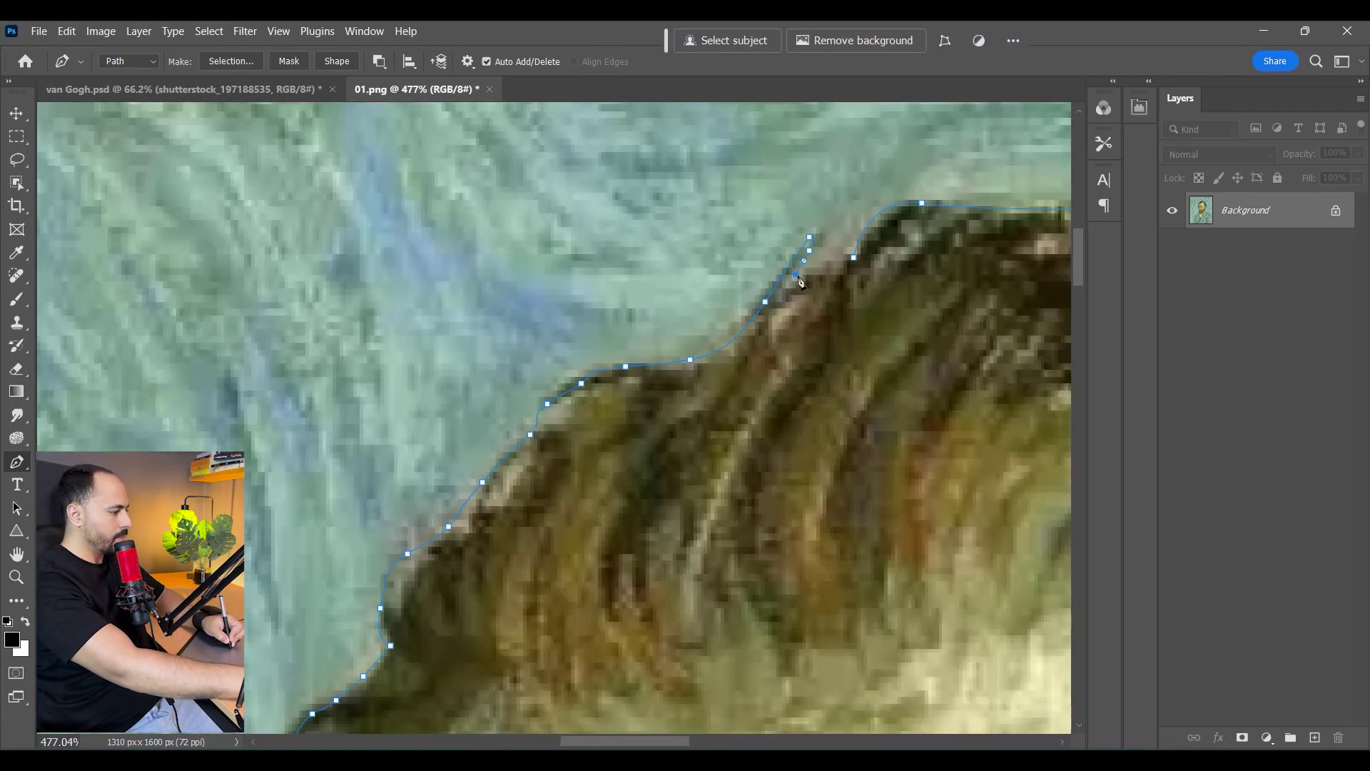
click(850, 254)
Turn the closed path into a selection and copy the selected figure to a new layer
key(ctrl+Return)
scroll(850, 254, down, 10)
key(m)
right_click(538, 305)
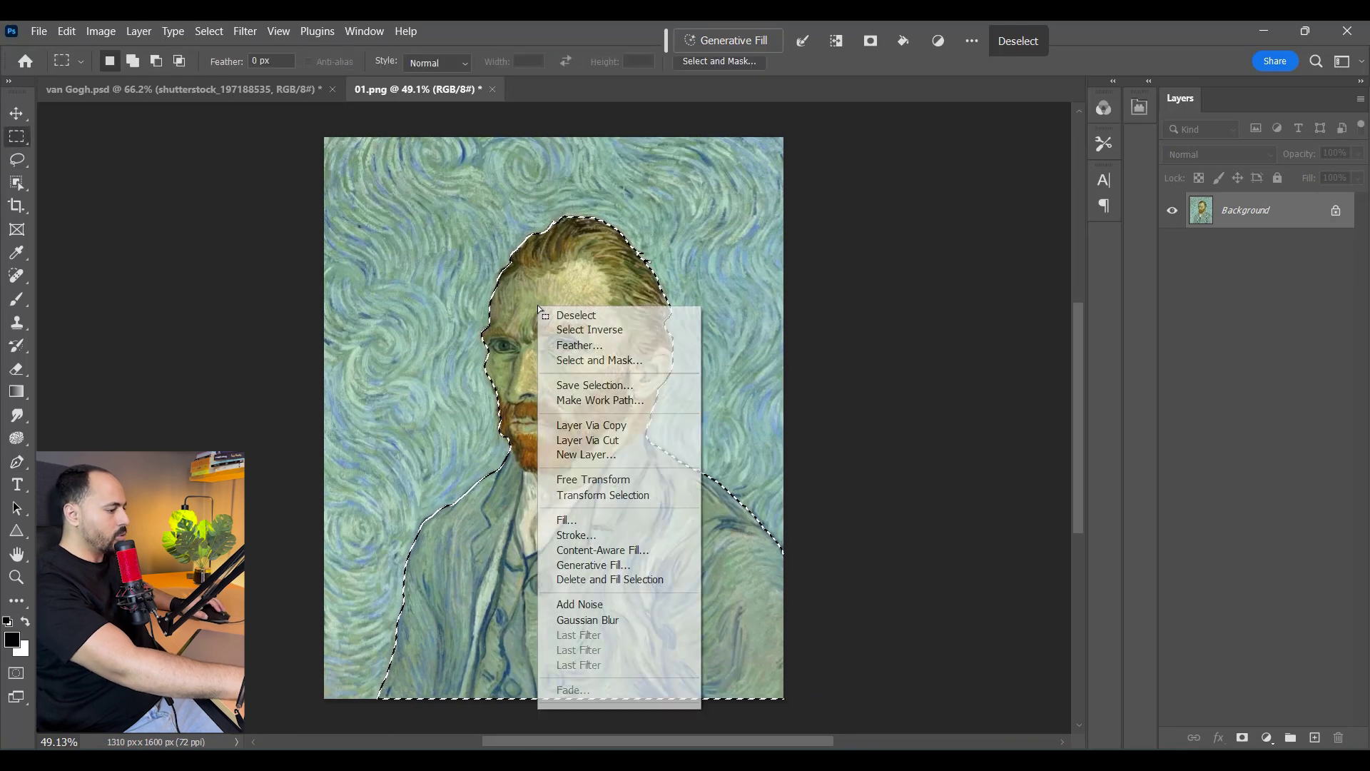
click(591, 425)
Convert the figure cutout layer to a smart object and bring it into van Gogh.psd
right_click(1176, 208)
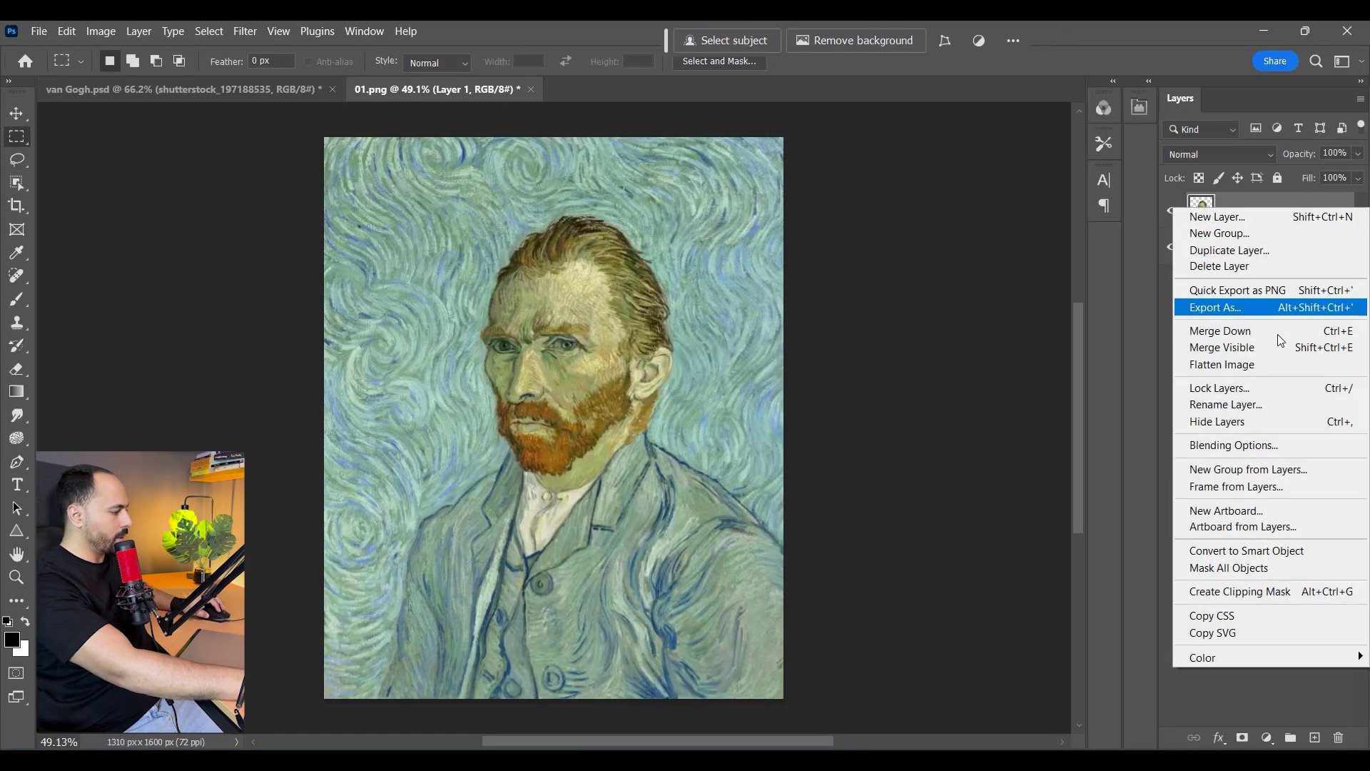
click(1260, 551)
key(v)
drag(738, 222, 356, 281)
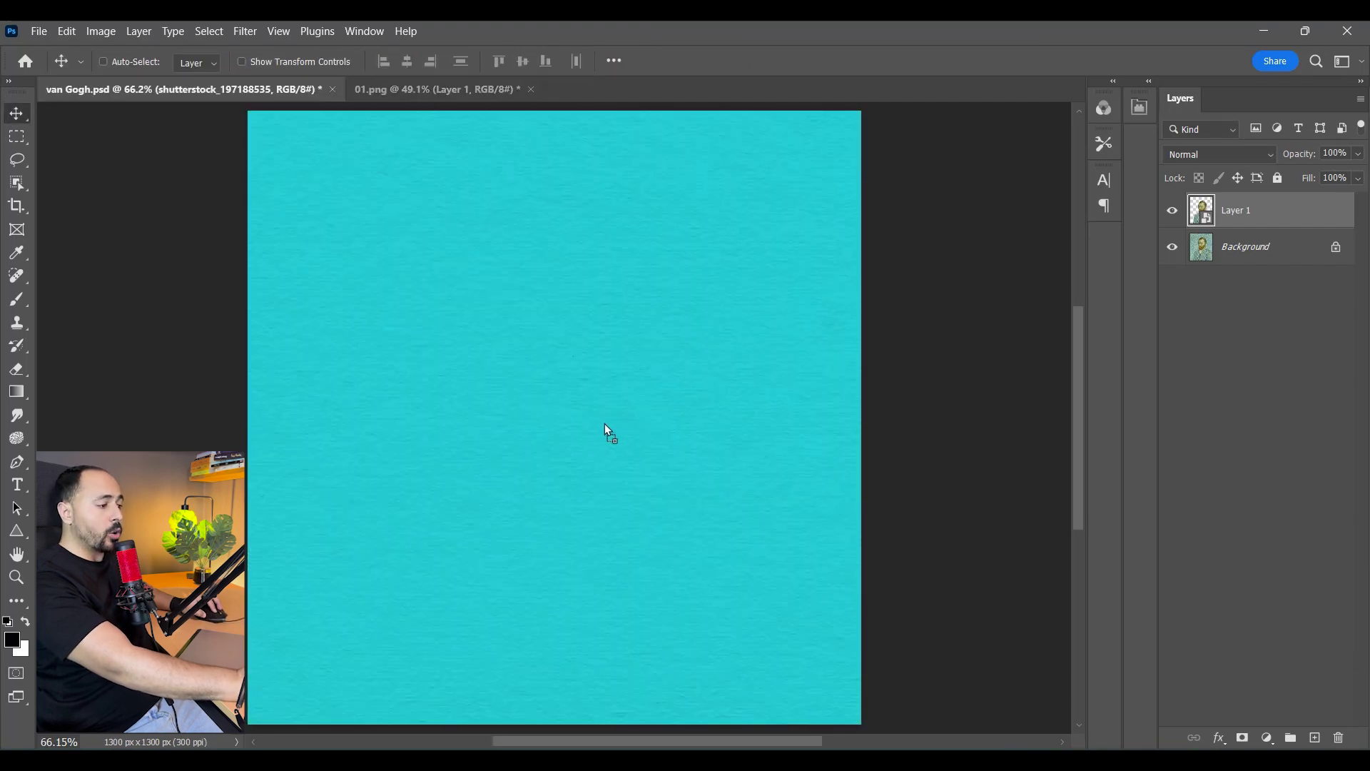
drag(605, 422, 632, 404)
scroll(611, 423, down, 2)
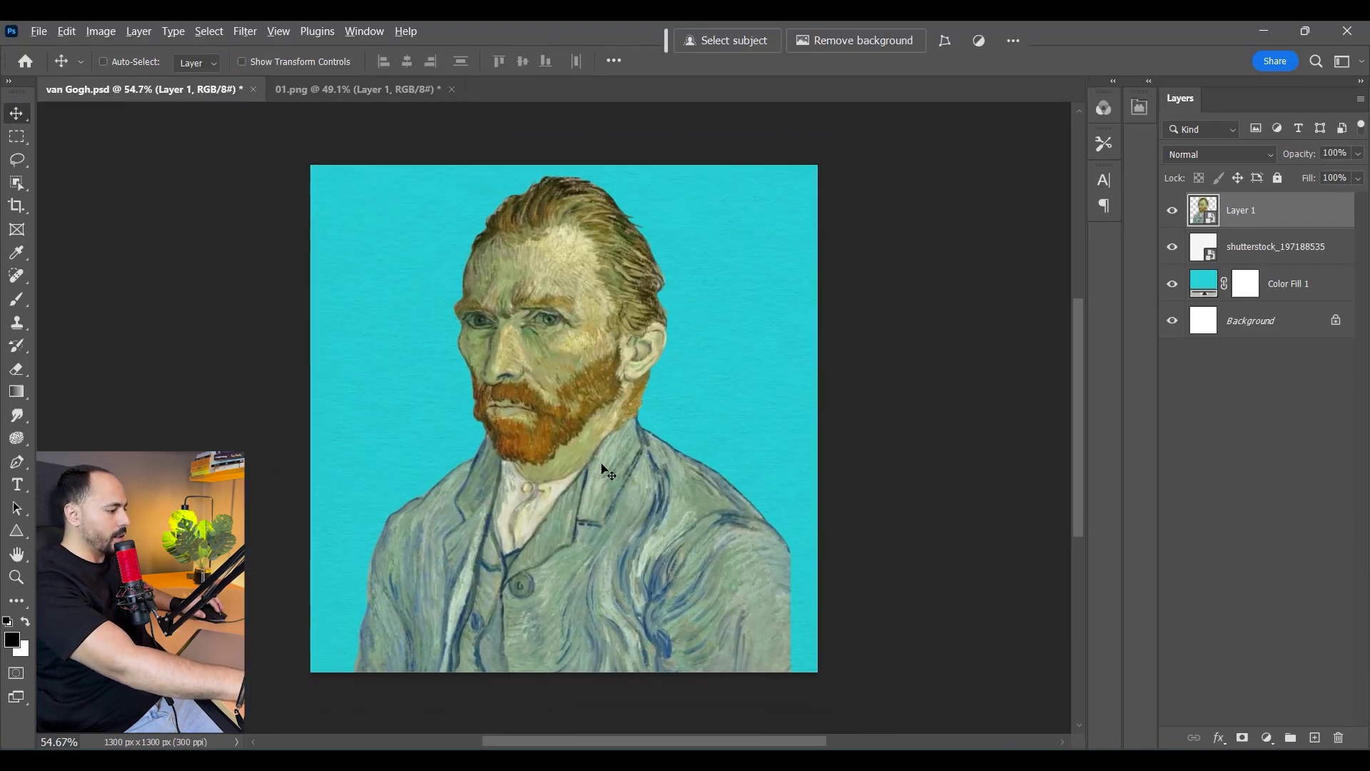
Scale the portrait down to slightly under half the canvas width and position it near the canvas center
scroll(605, 471, up, 2)
key(ctrl+t)
drag(850, 80, 713, 349)
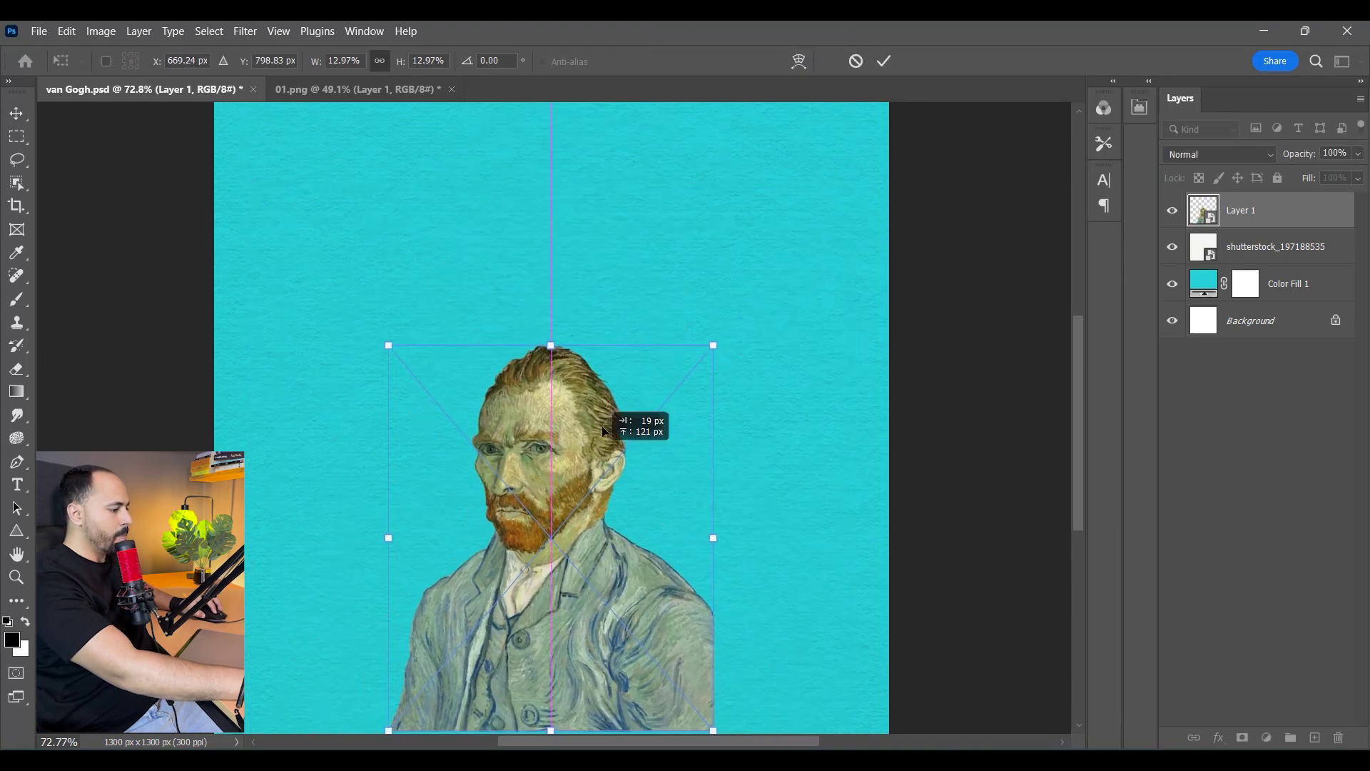
drag(572, 587, 603, 400)
scroll(599, 446, down, 2)
drag(610, 461, 586, 497)
drag(697, 245, 695, 267)
key(Return)
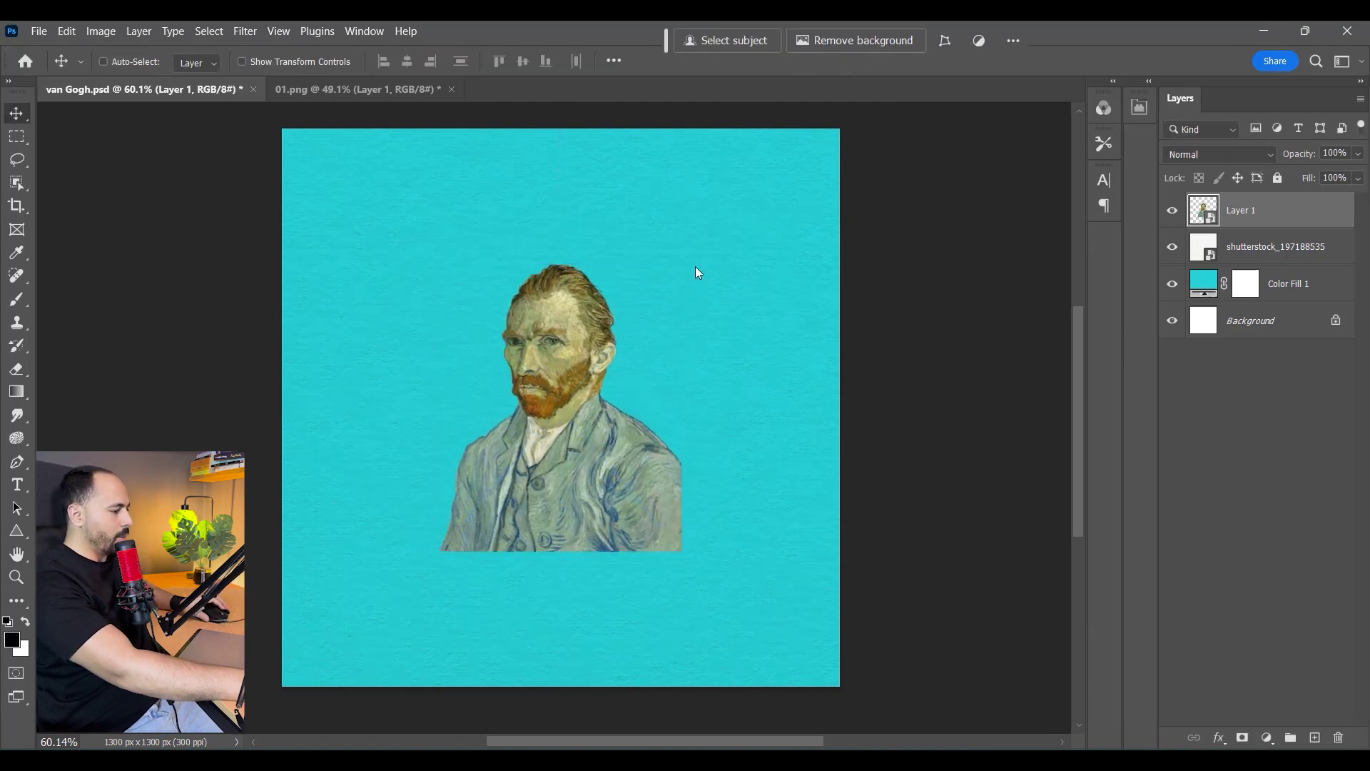
scroll(657, 396, up, 4)
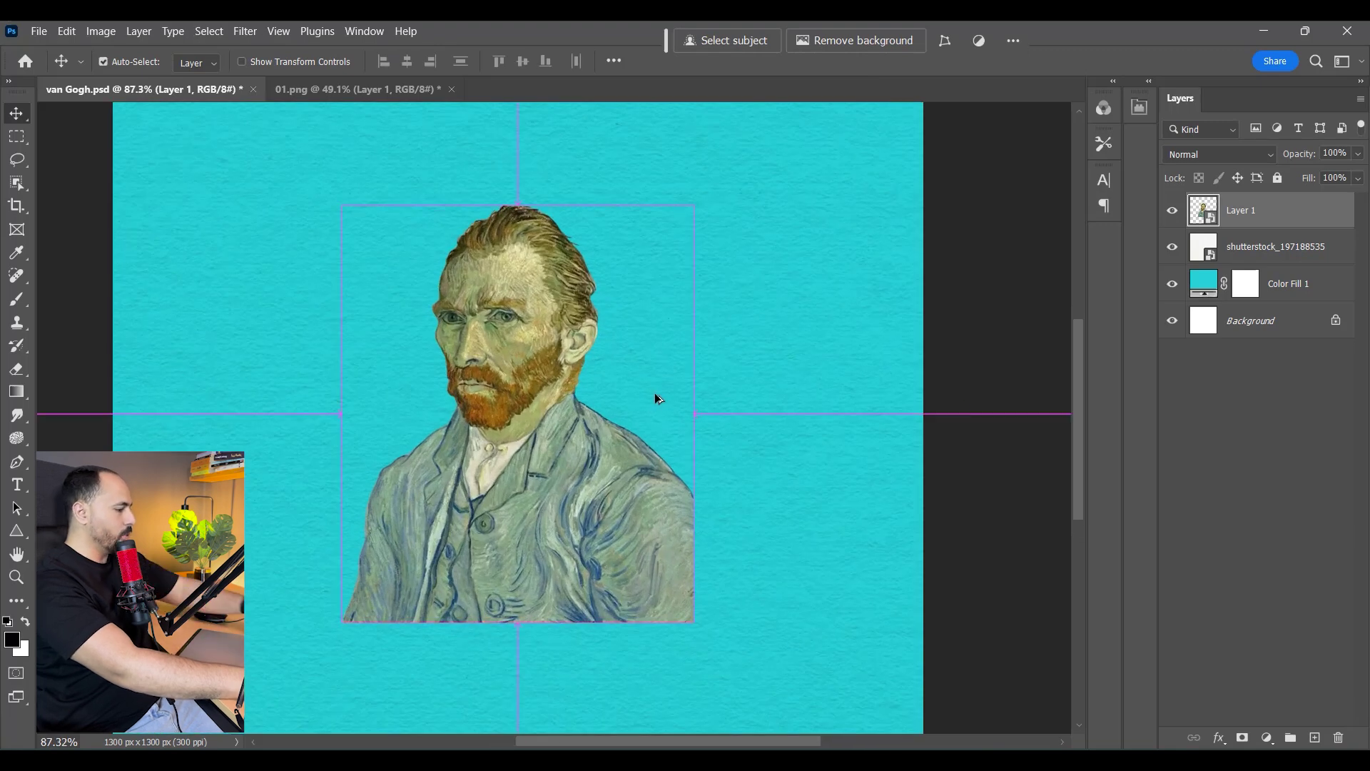
scroll(656, 397, up, 1)
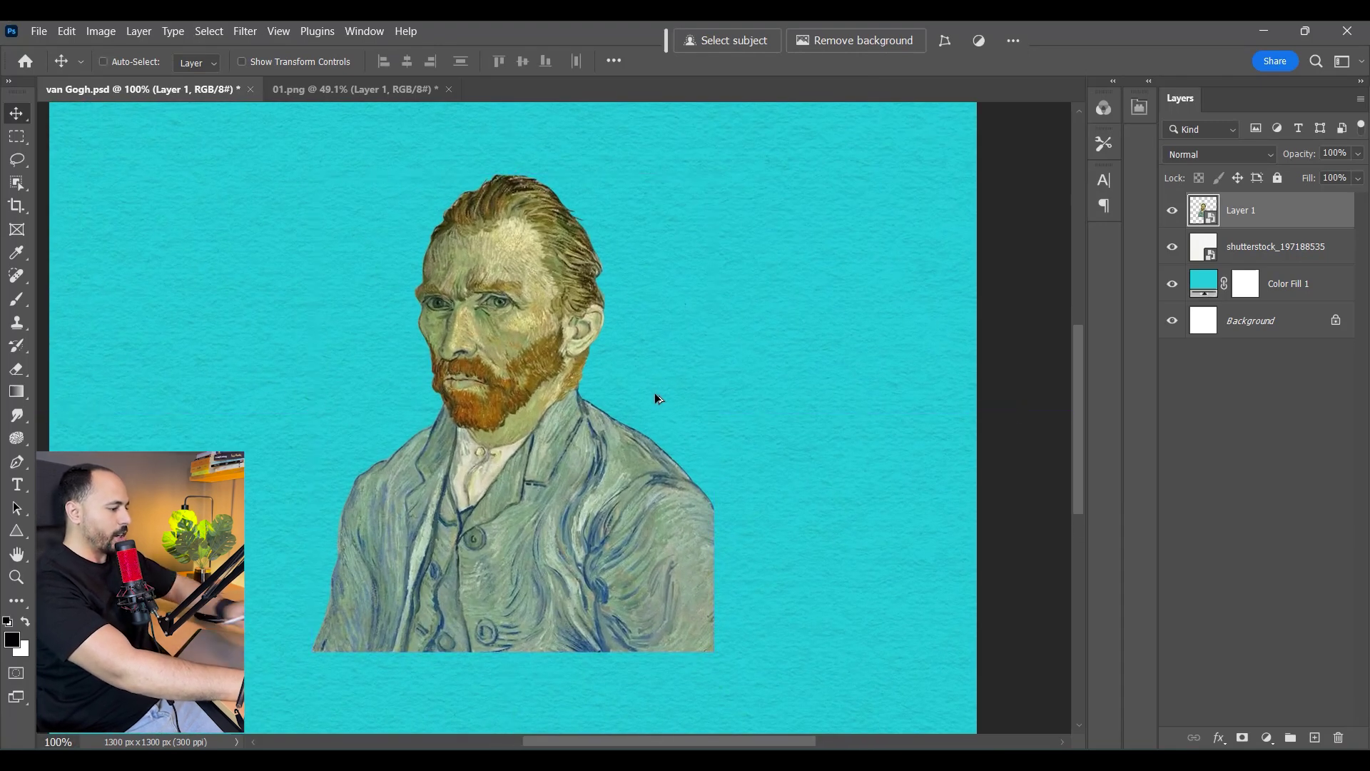
scroll(661, 337, down, 3)
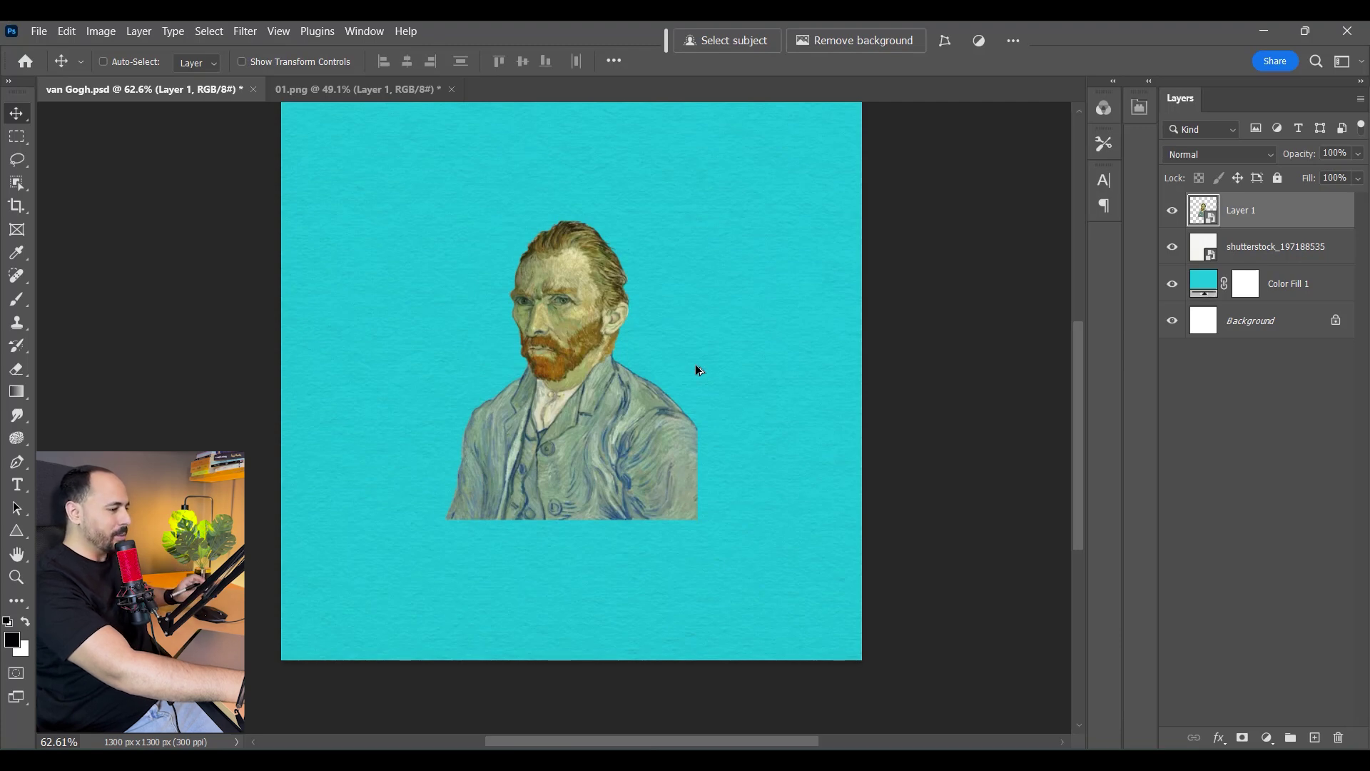
scroll(662, 348, up, 3)
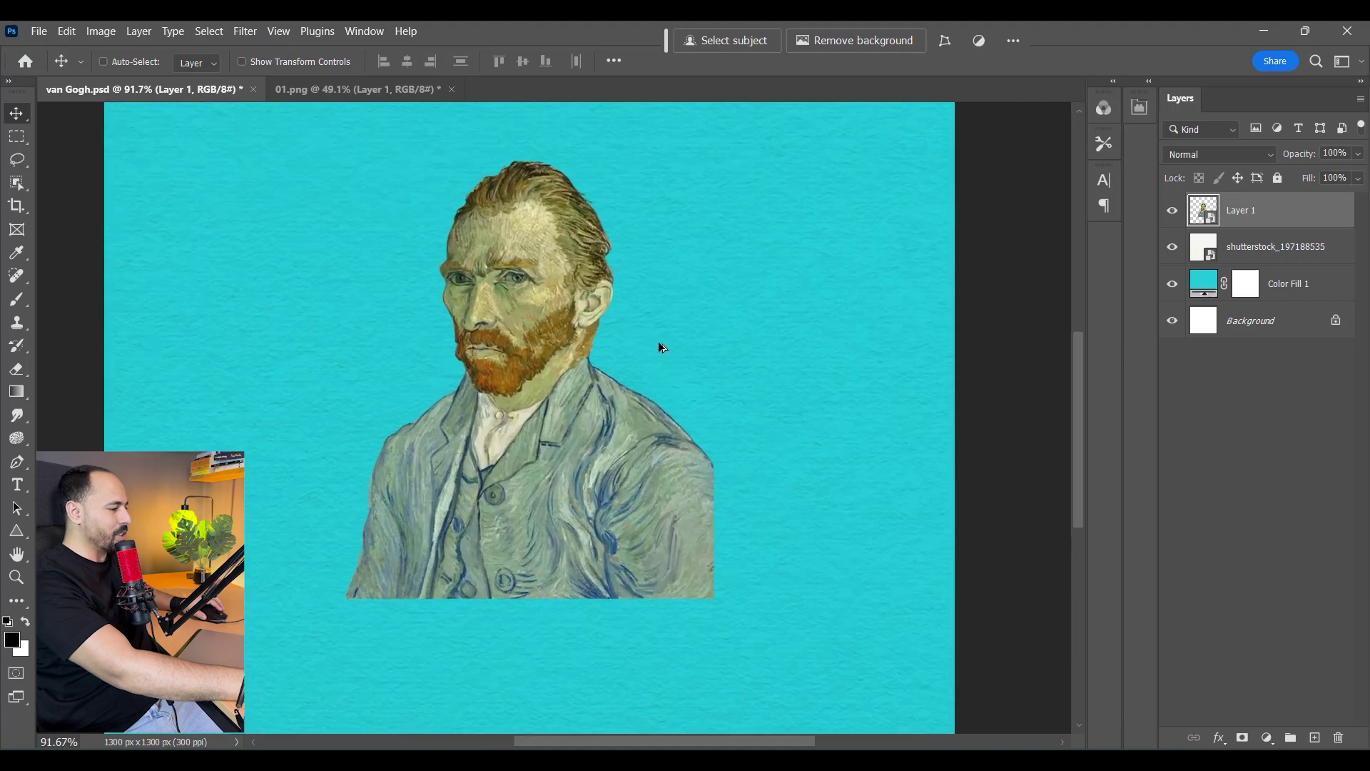
scroll(588, 293, up, 1)
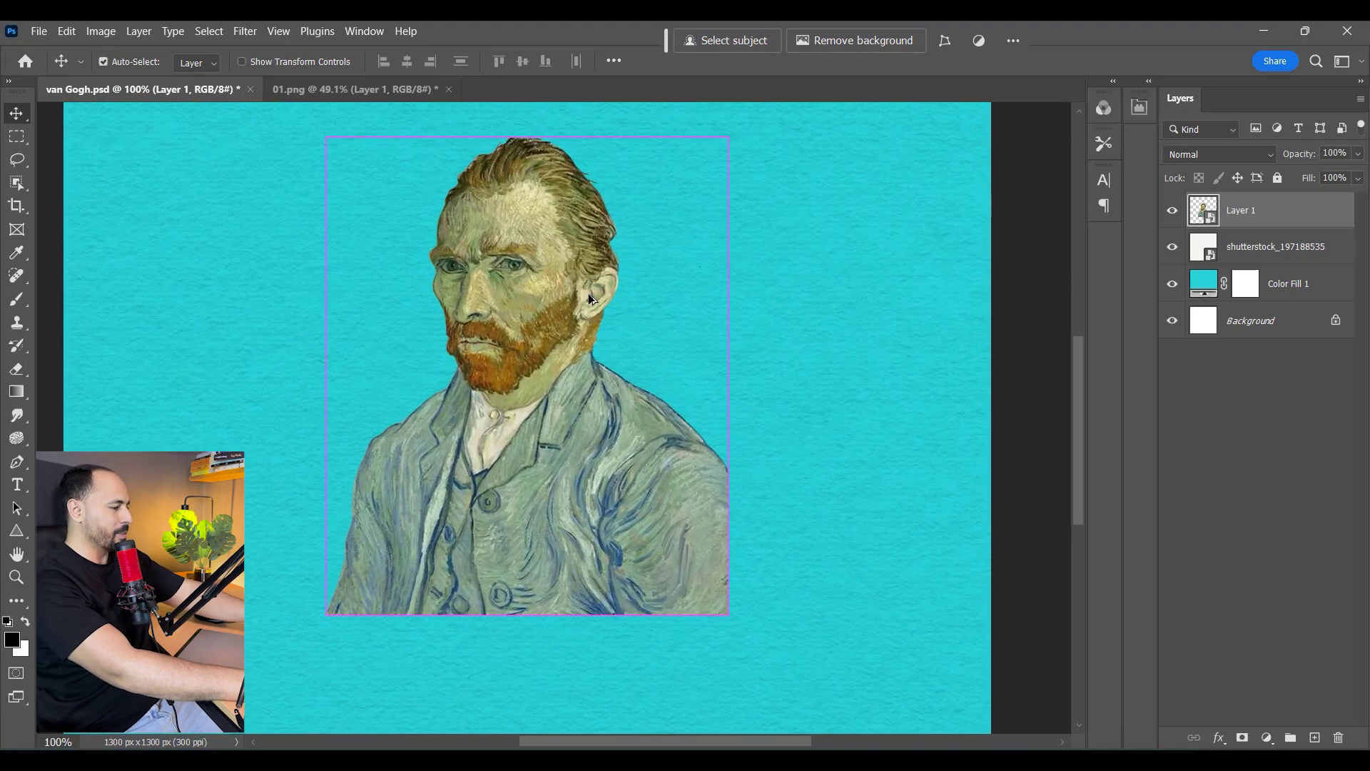
scroll(588, 294, down, 3)
Start a new guide layout for the canvas with 3 columns
click(278, 31)
mouse_move(386, 472)
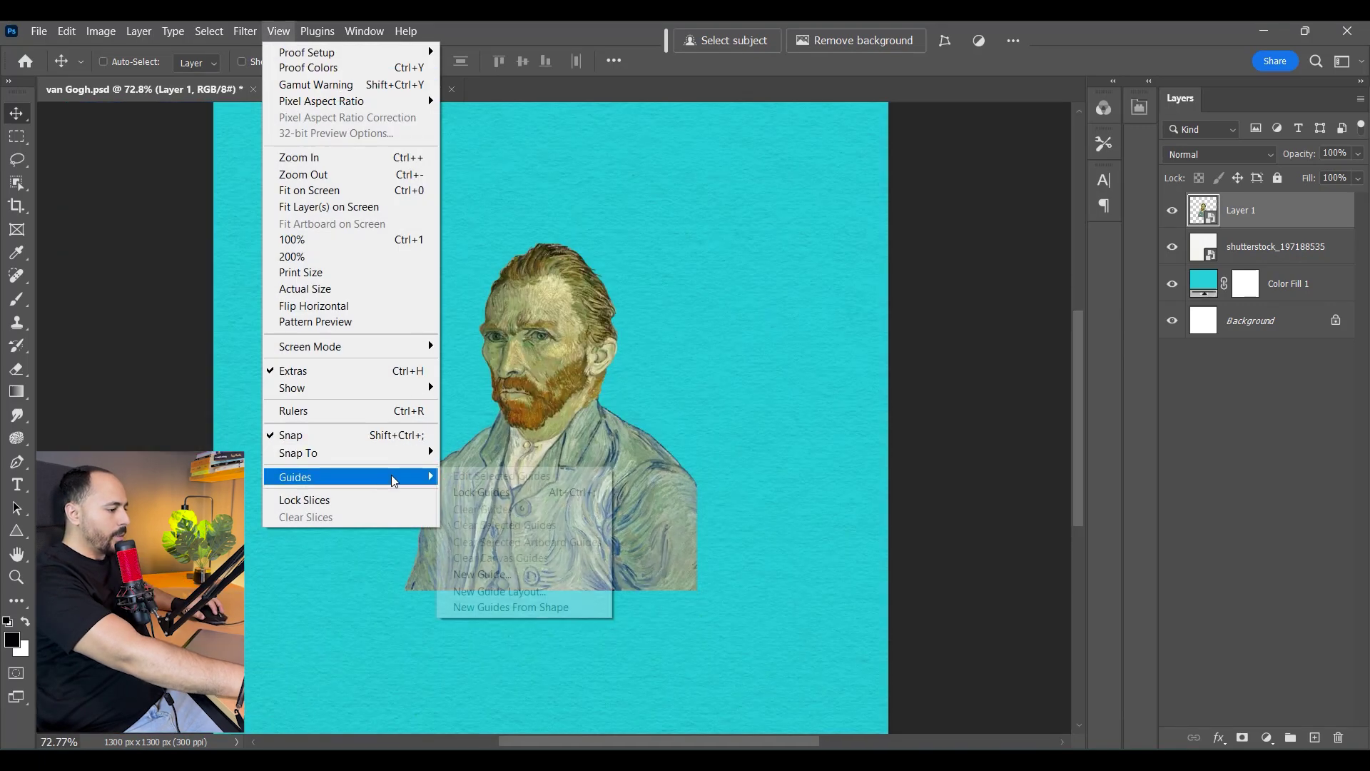
click(540, 591)
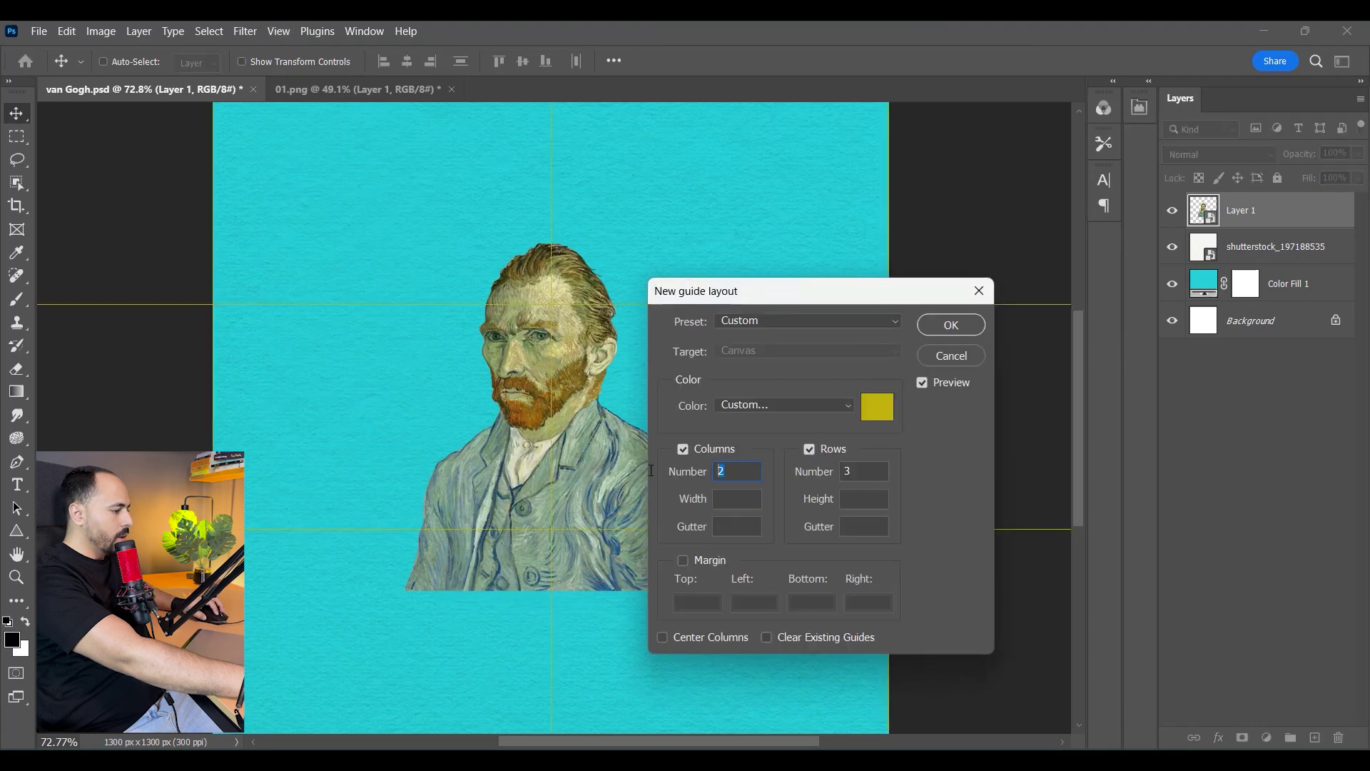
text(3)
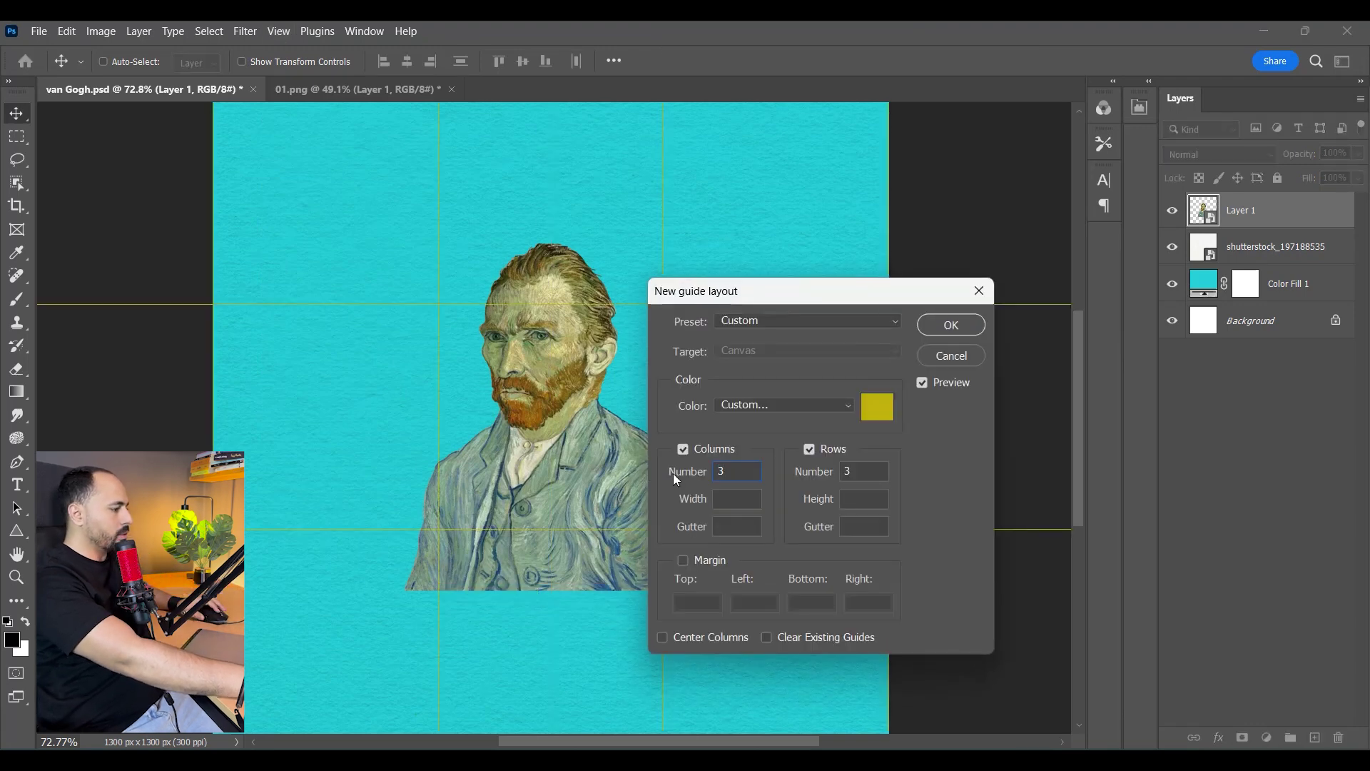
Set the guide color to white (ffffff) and apply the canvas guide layout with 3 columns and 3 rows
click(876, 407)
drag(1015, 453, 897, 371)
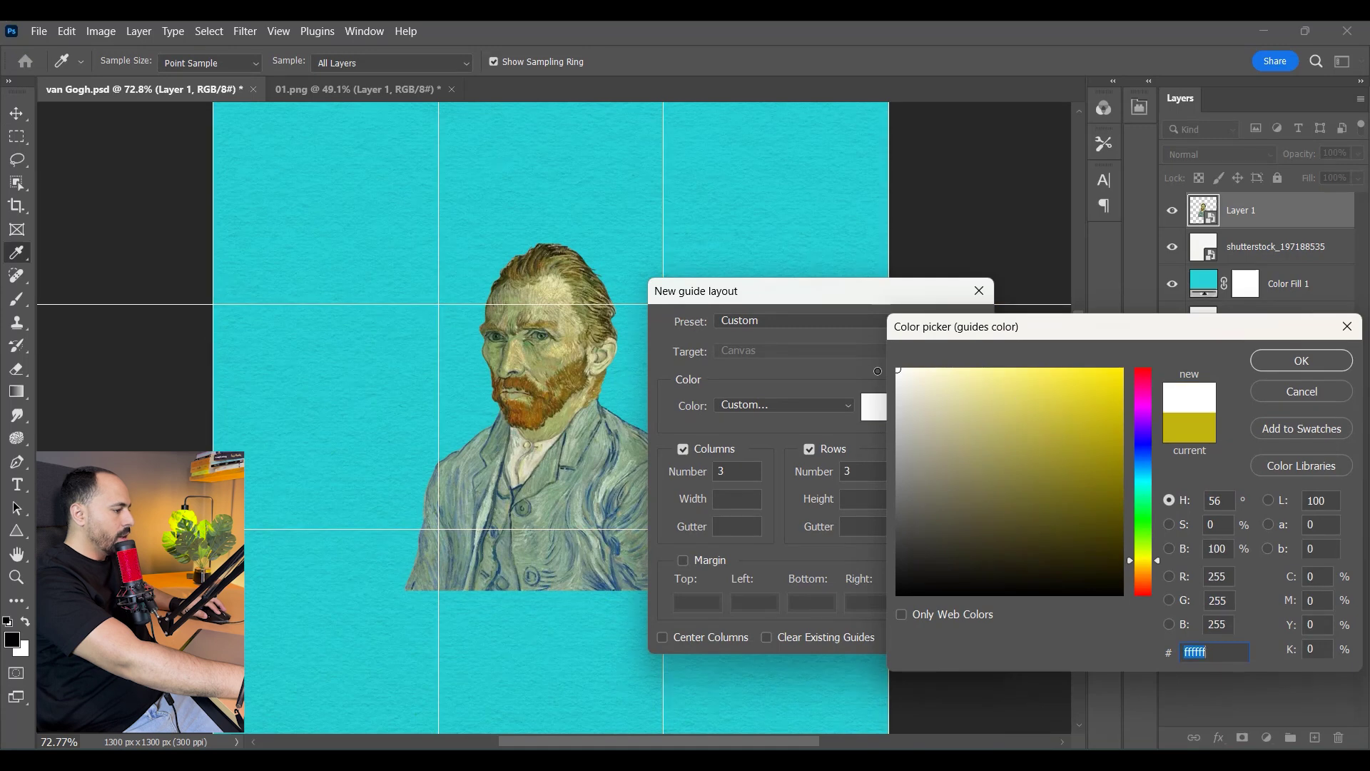
text(ffffff)
click(1341, 365)
text(0)
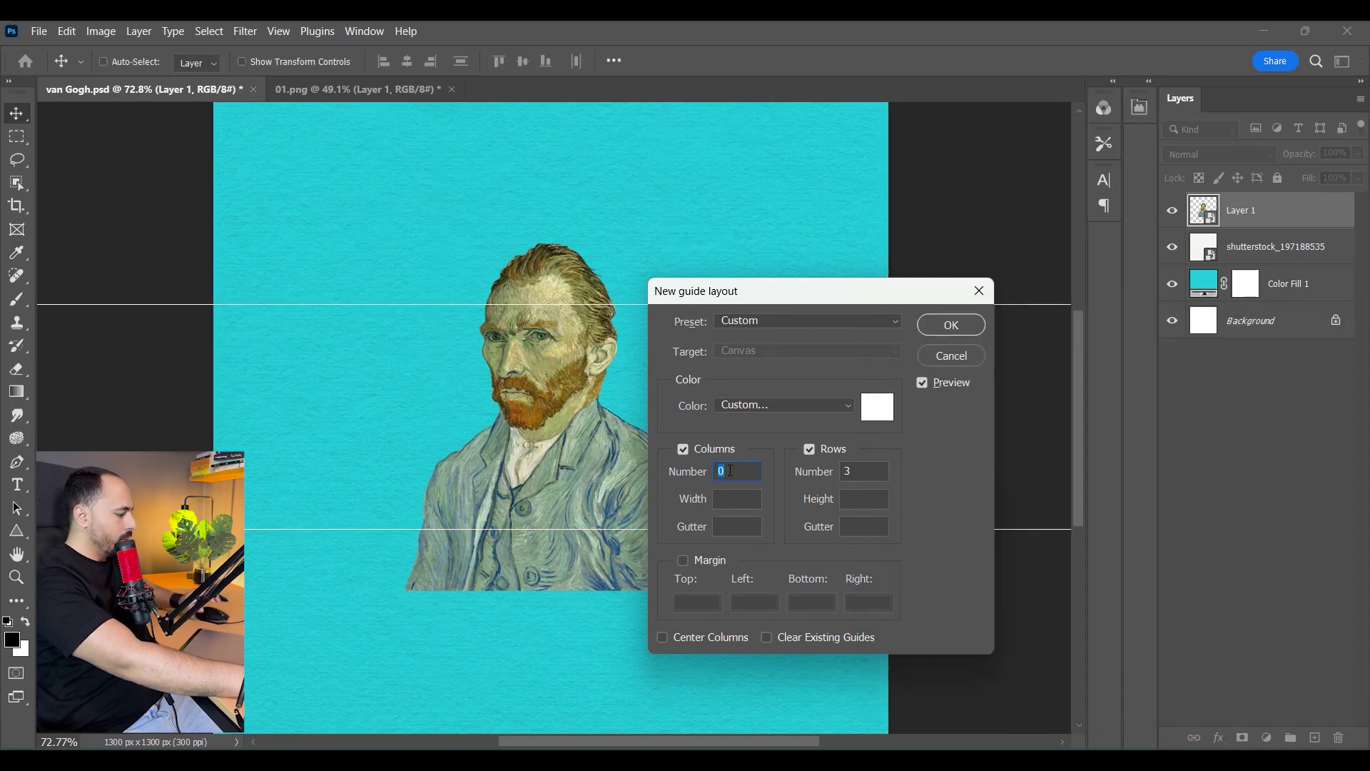
text(3)
key(Return)
scroll(713, 451, down, 2)
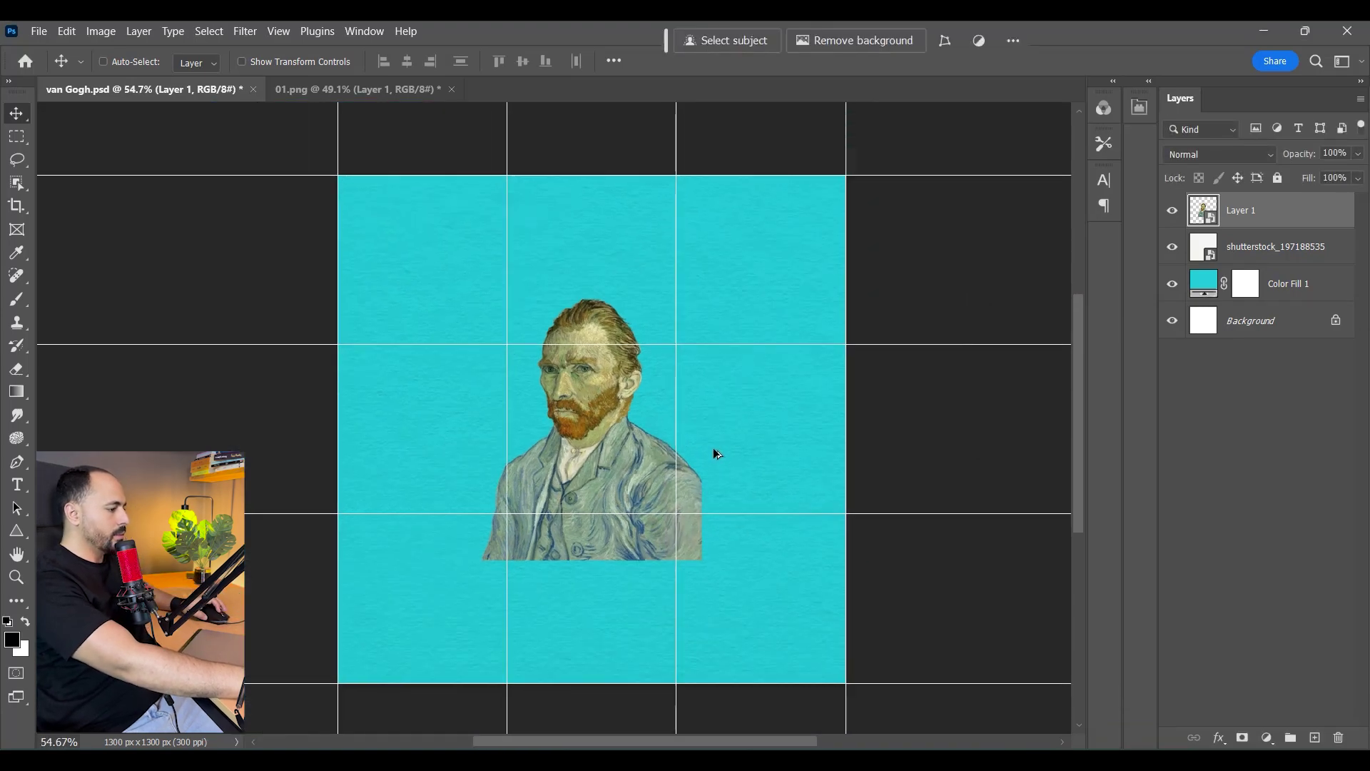
scroll(559, 517, up, 1)
scroll(559, 517, up, 3)
drag(797, 422, 679, 428)
scroll(683, 442, down, 2)
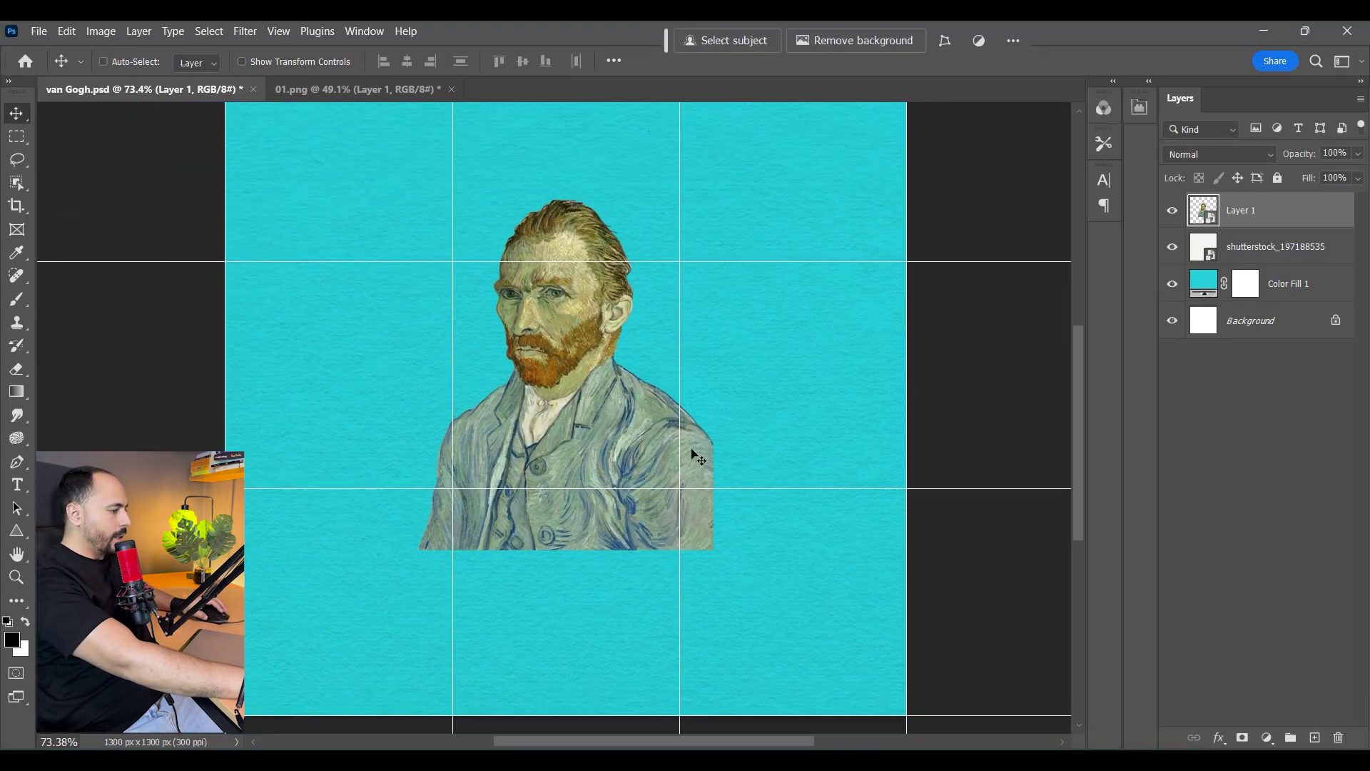
Review the finished collage reference Vincent-van-Gogh.png, close it and look over the source images in the Stock folder
click(931, 759)
mouse_move(962, 759)
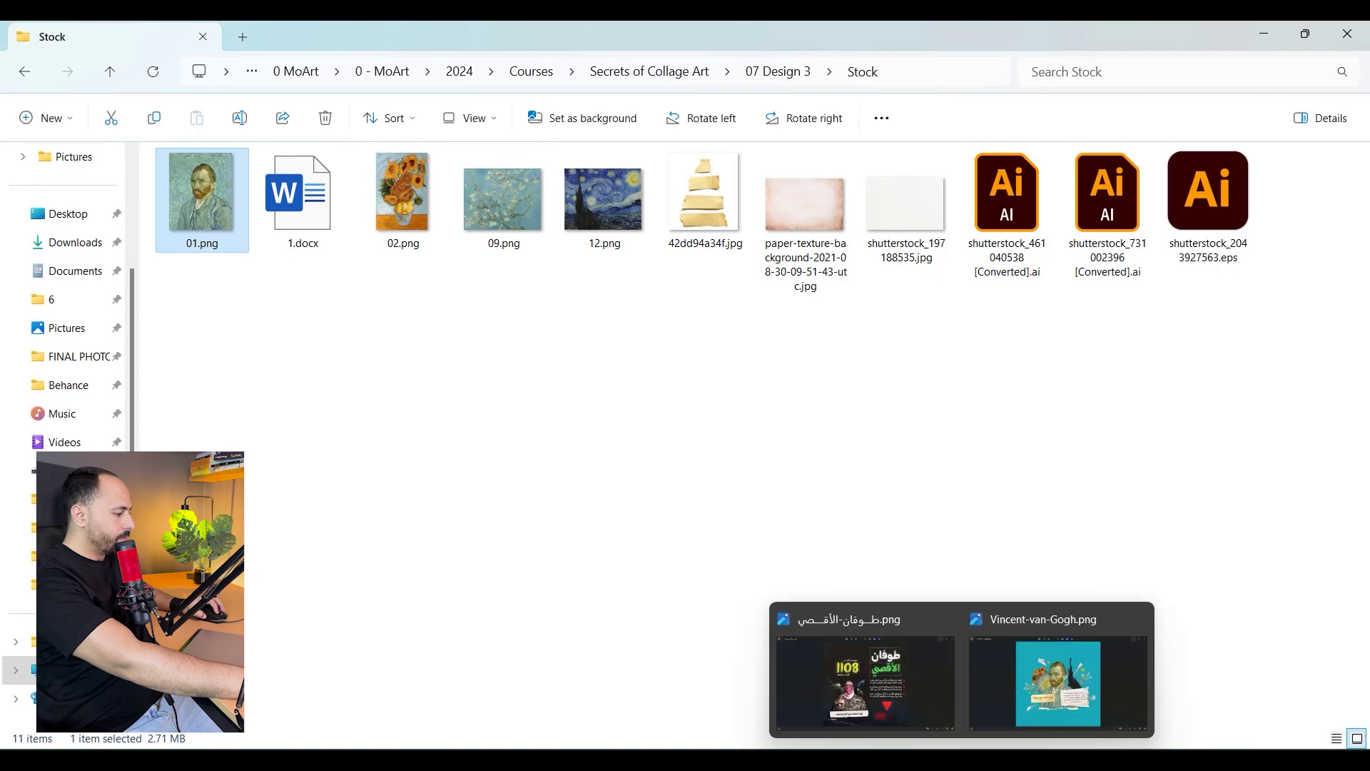
click(940, 621)
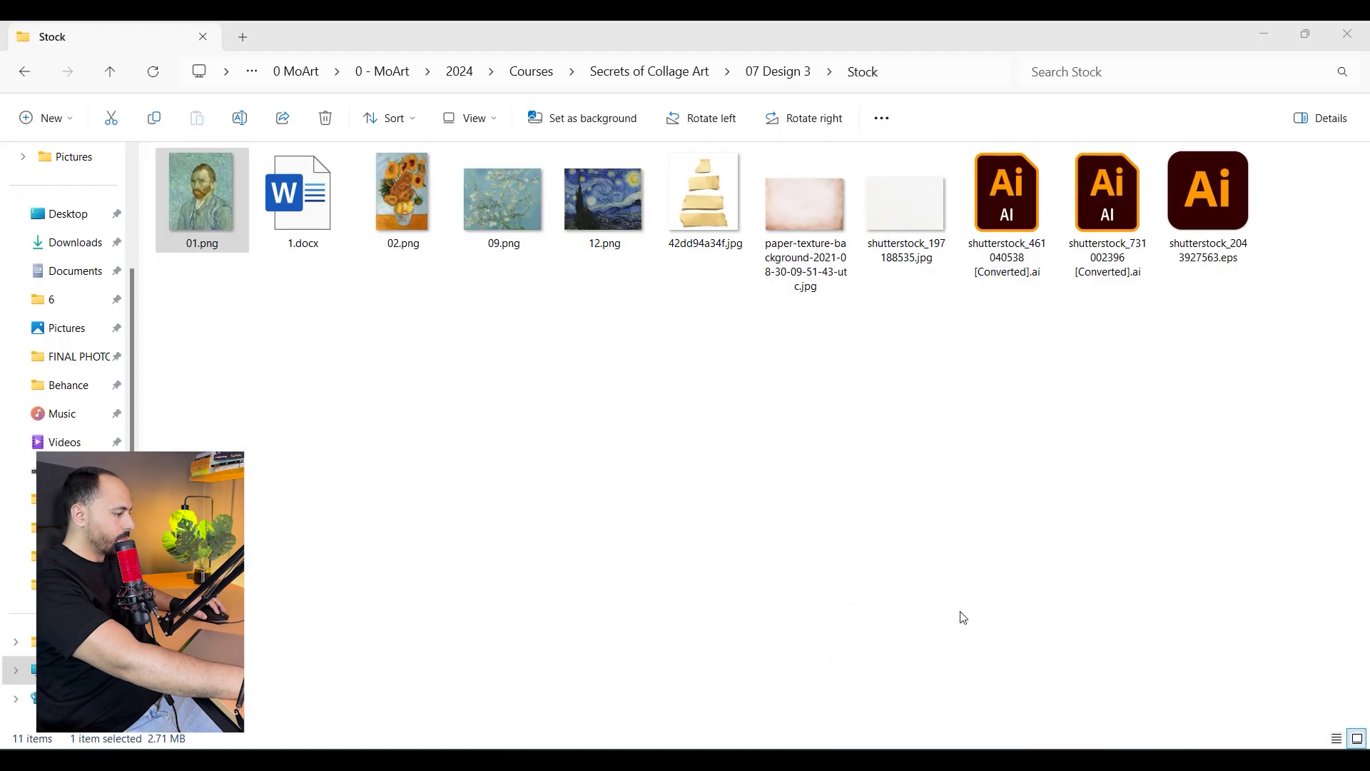
click(708, 517)
click(962, 759)
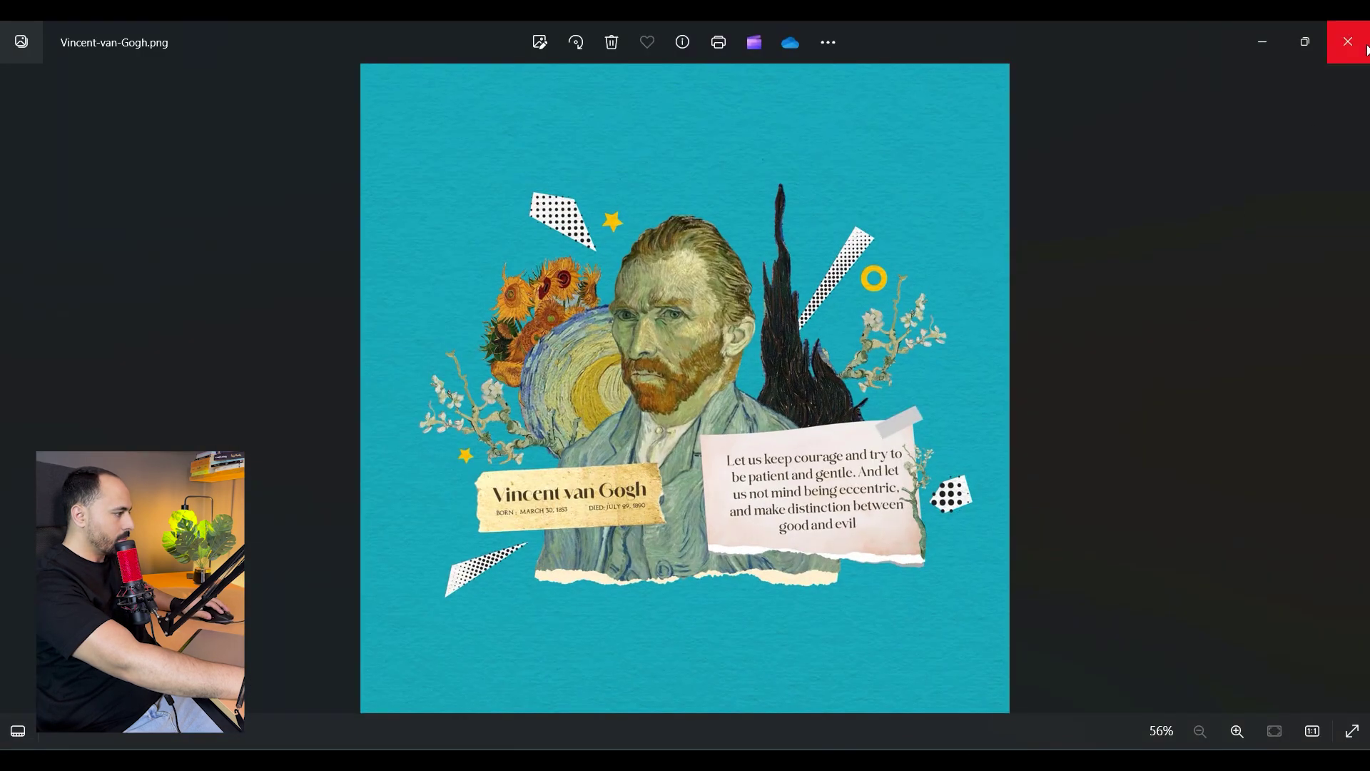
click(1348, 41)
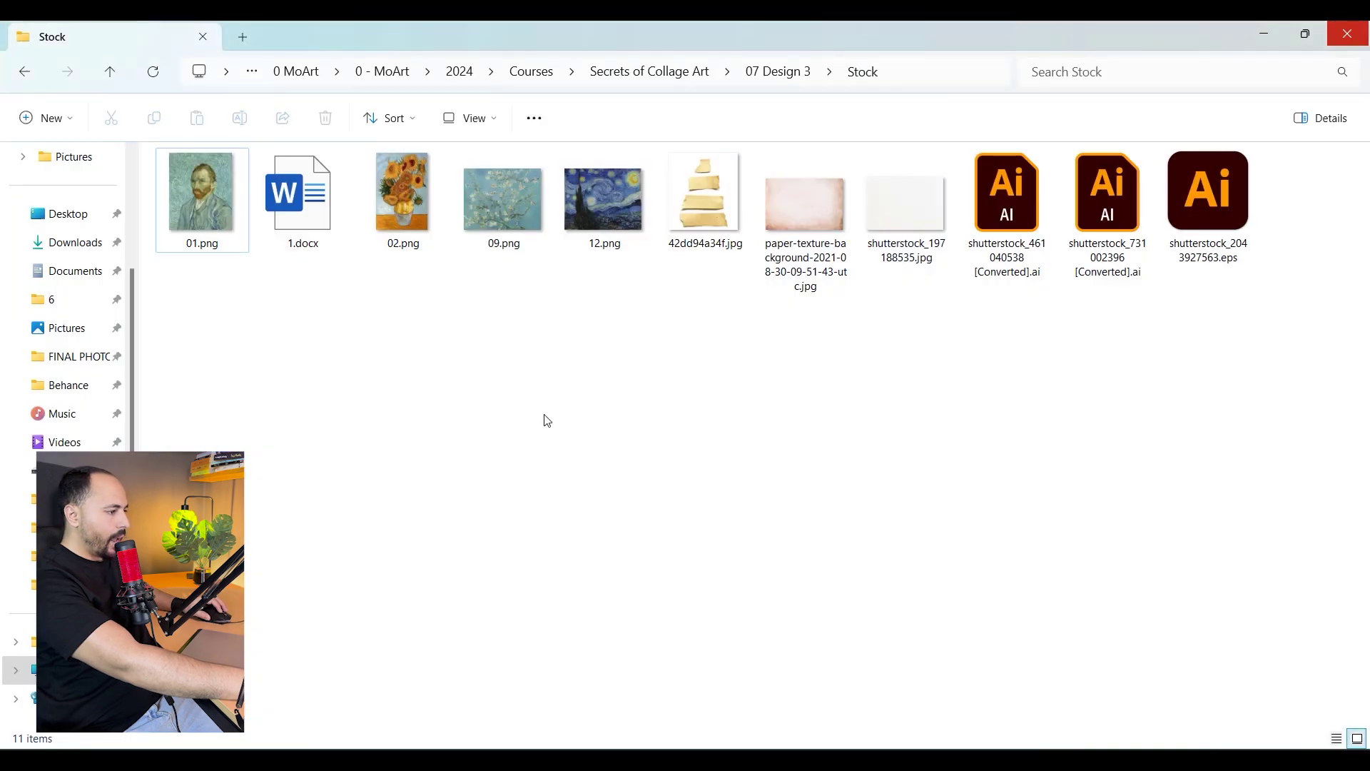
mouse_move(505, 244)
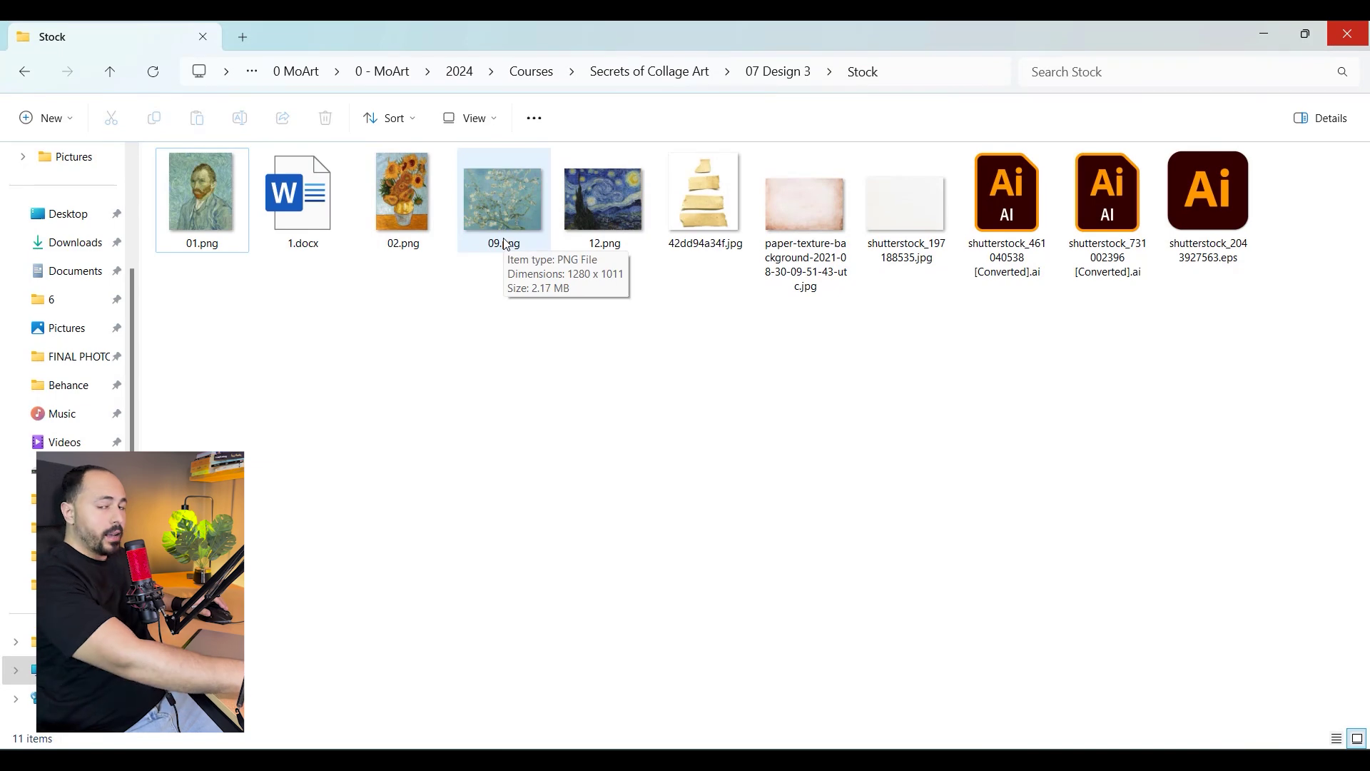
click(424, 222)
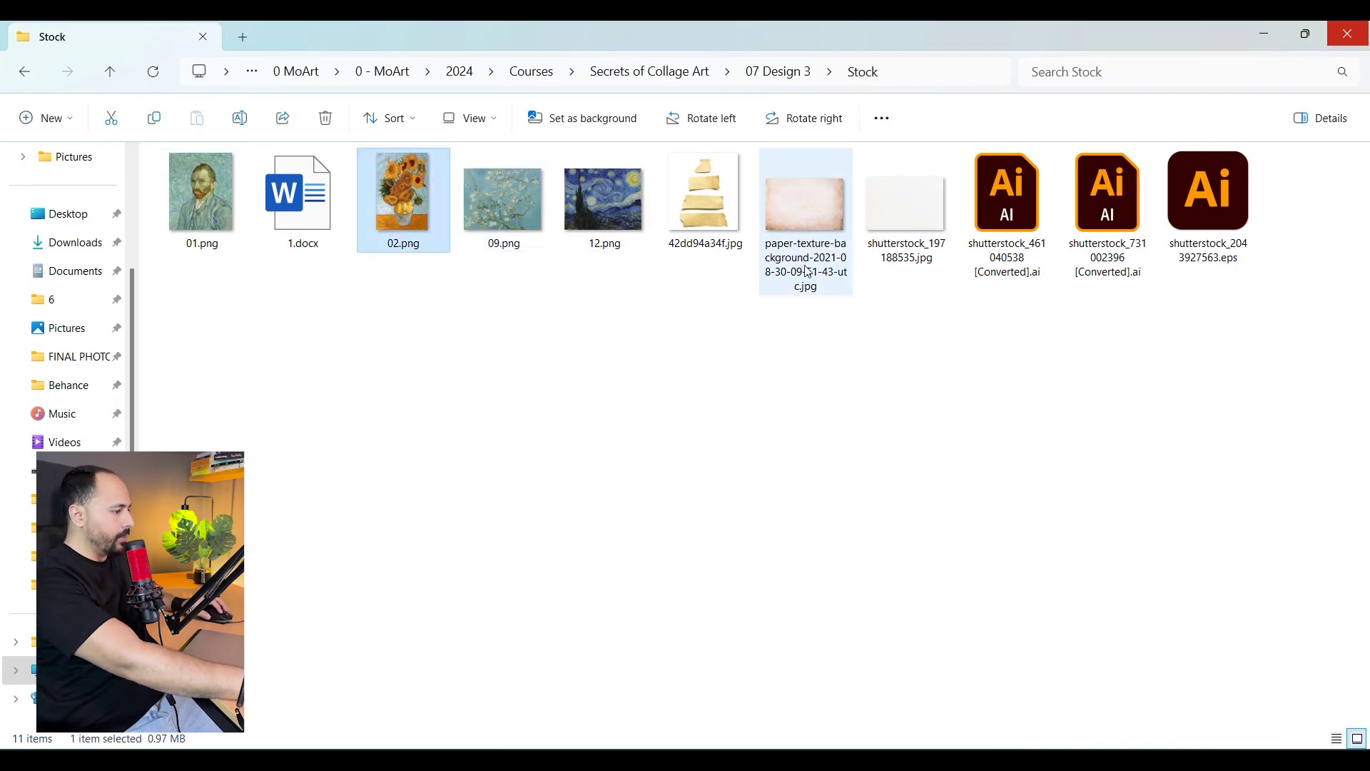
click(607, 227)
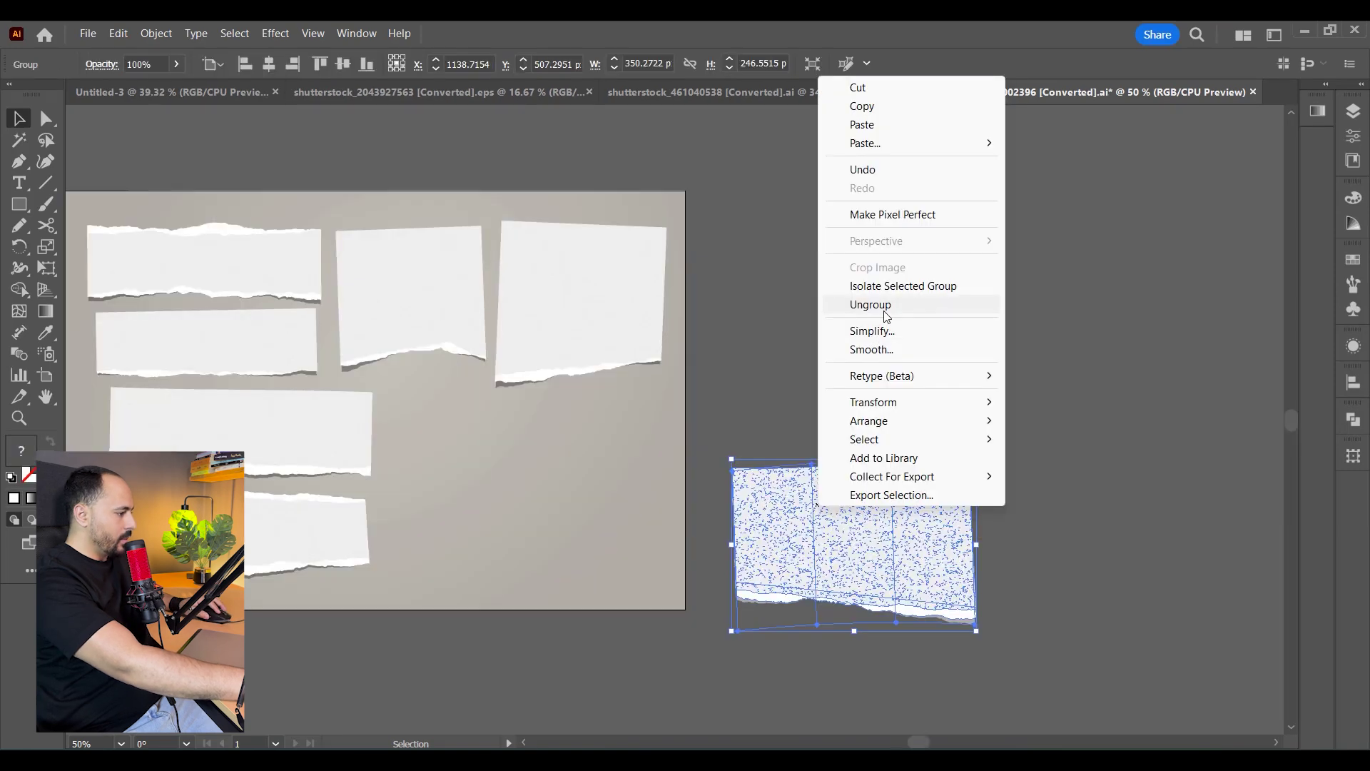
In Illustrator, ungroup the torn paper piece placed beside the artboard
click(884, 306)
click(1049, 418)
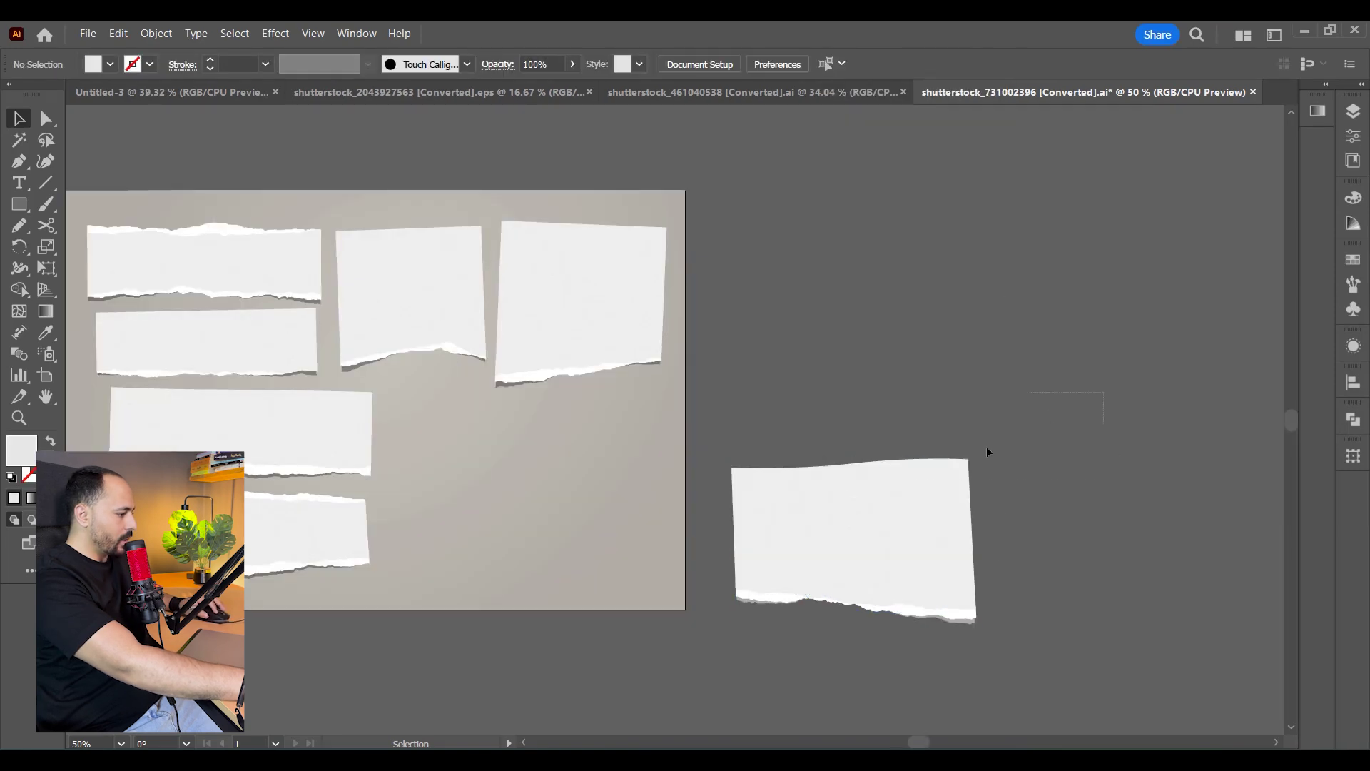
drag(855, 549, 889, 384)
click(1120, 457)
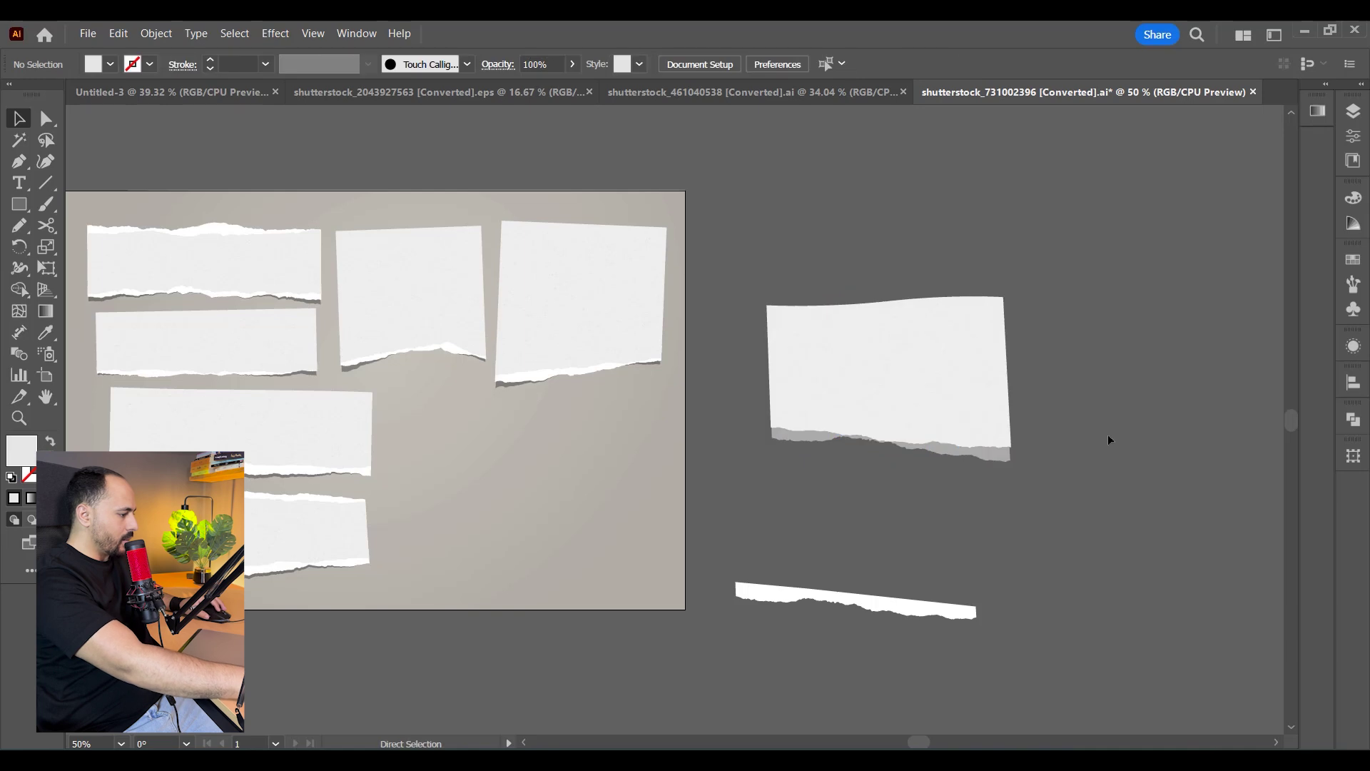
key(ctrl+z)
click(1076, 587)
scroll(1021, 615, up, 3)
drag(869, 634, 1253, 584)
key(ctrl+z)
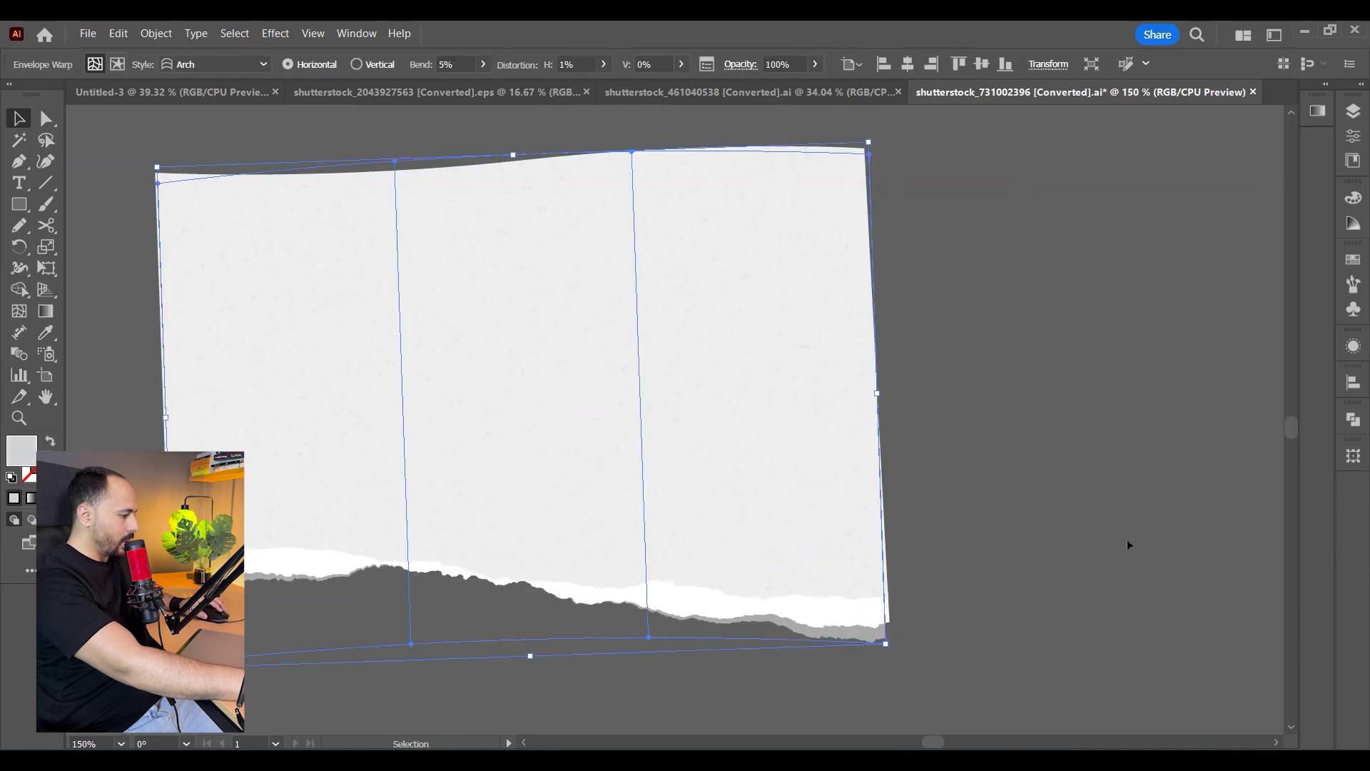
Remove the grey shadow strip under the torn paper edge and bring the paper into van Gogh.psd in Photoshop as a smart object
click(873, 649)
scroll(883, 633, down, 2)
drag(1021, 315, 608, 623)
mouse_move(674, 492)
mouse_down()
mouse_move(581, 748)
mouse_move(661, 491)
mouse_up()
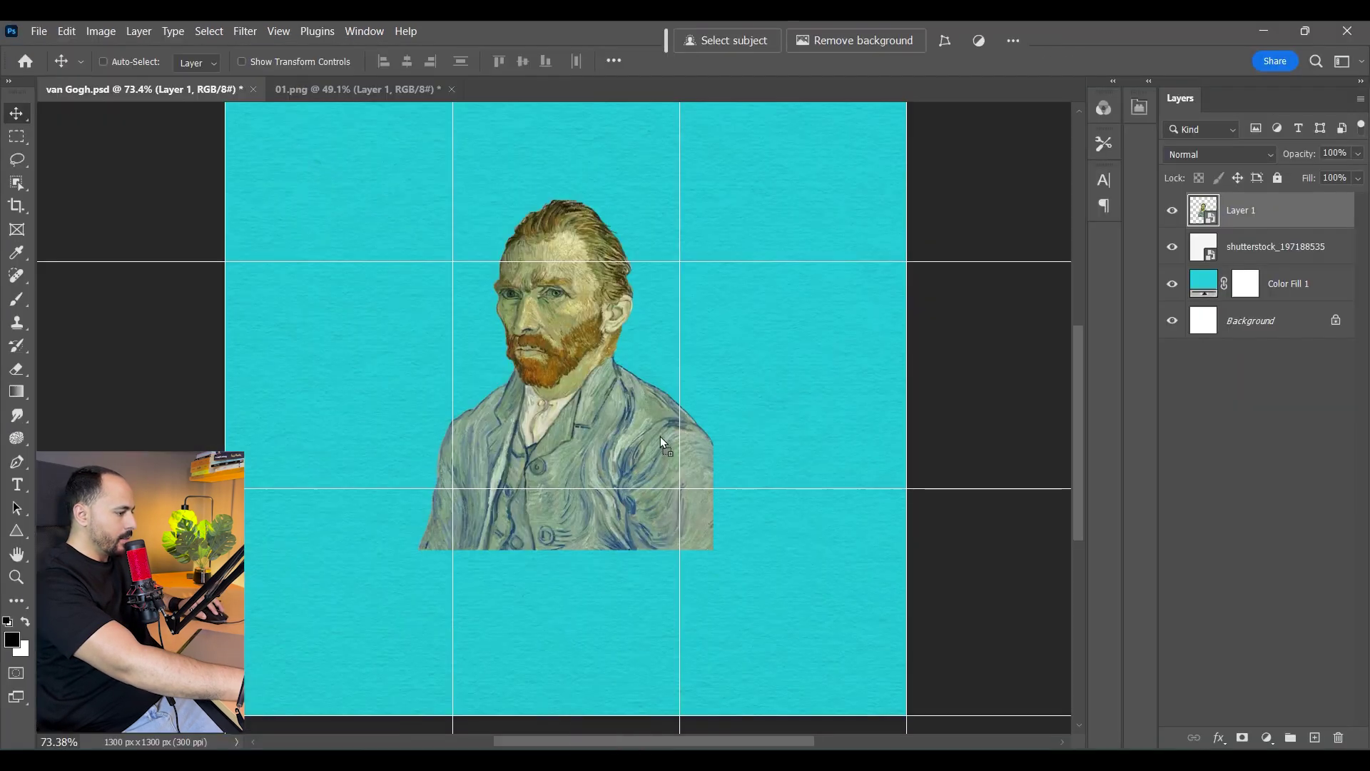
drag(671, 425, 680, 424)
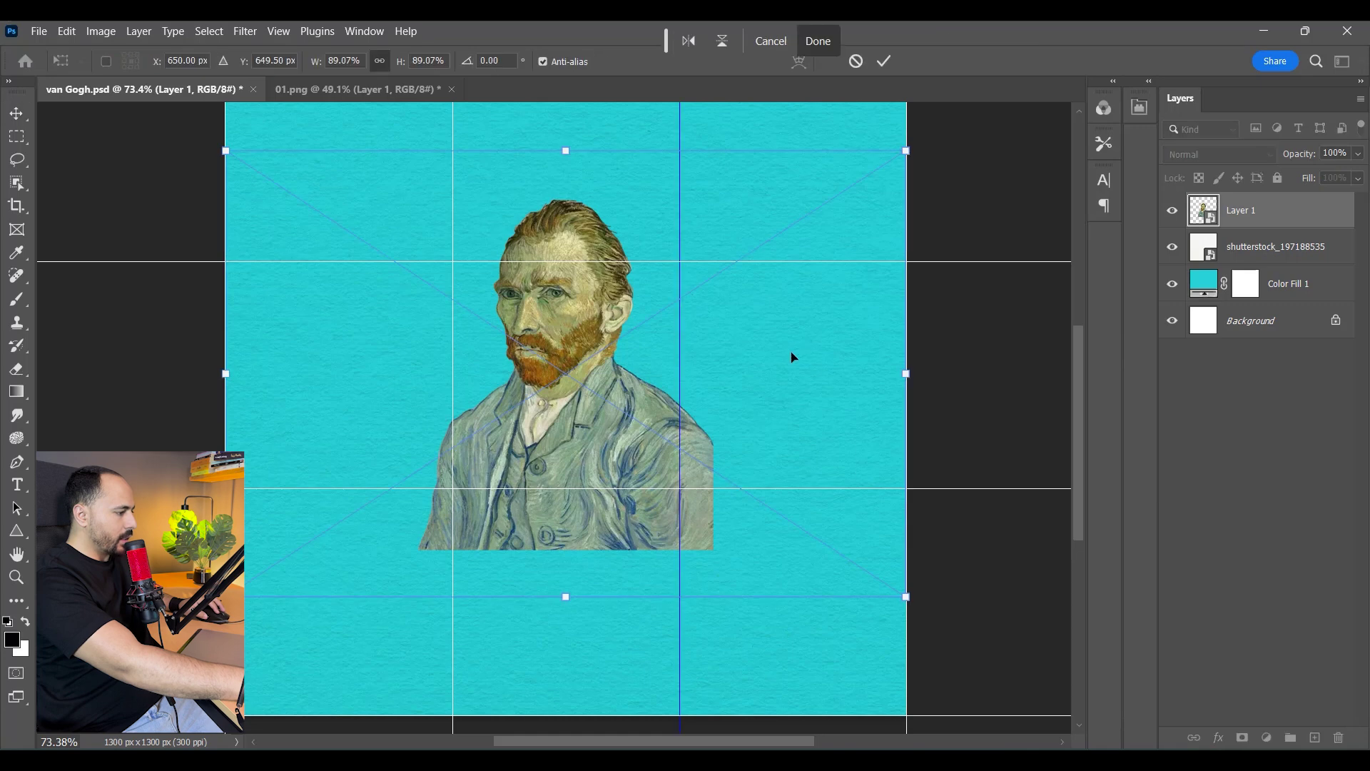
Scale the torn paper down to about a third of the canvas width and place it over the portrait's lower right side
drag(906, 147, 741, 279)
drag(678, 362, 763, 486)
drag(827, 390, 759, 453)
drag(712, 524, 749, 499)
mouse_move(788, 414)
mouse_down()
mouse_move(816, 395)
mouse_move(783, 416)
mouse_up()
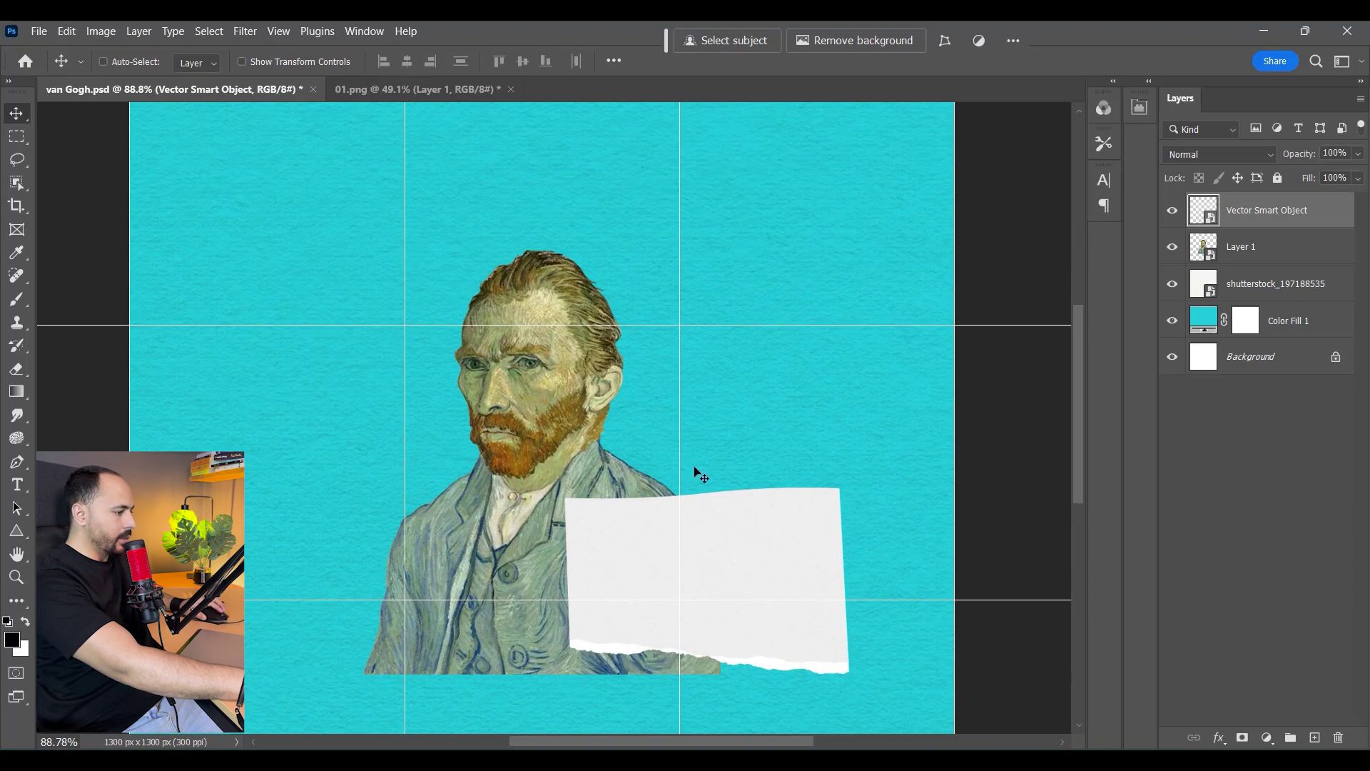
scroll(700, 474, down, 2)
Open the paper tape image 42dd94a34f.jpg from the Stock folder as a separate Photoshop document
click(1002, 759)
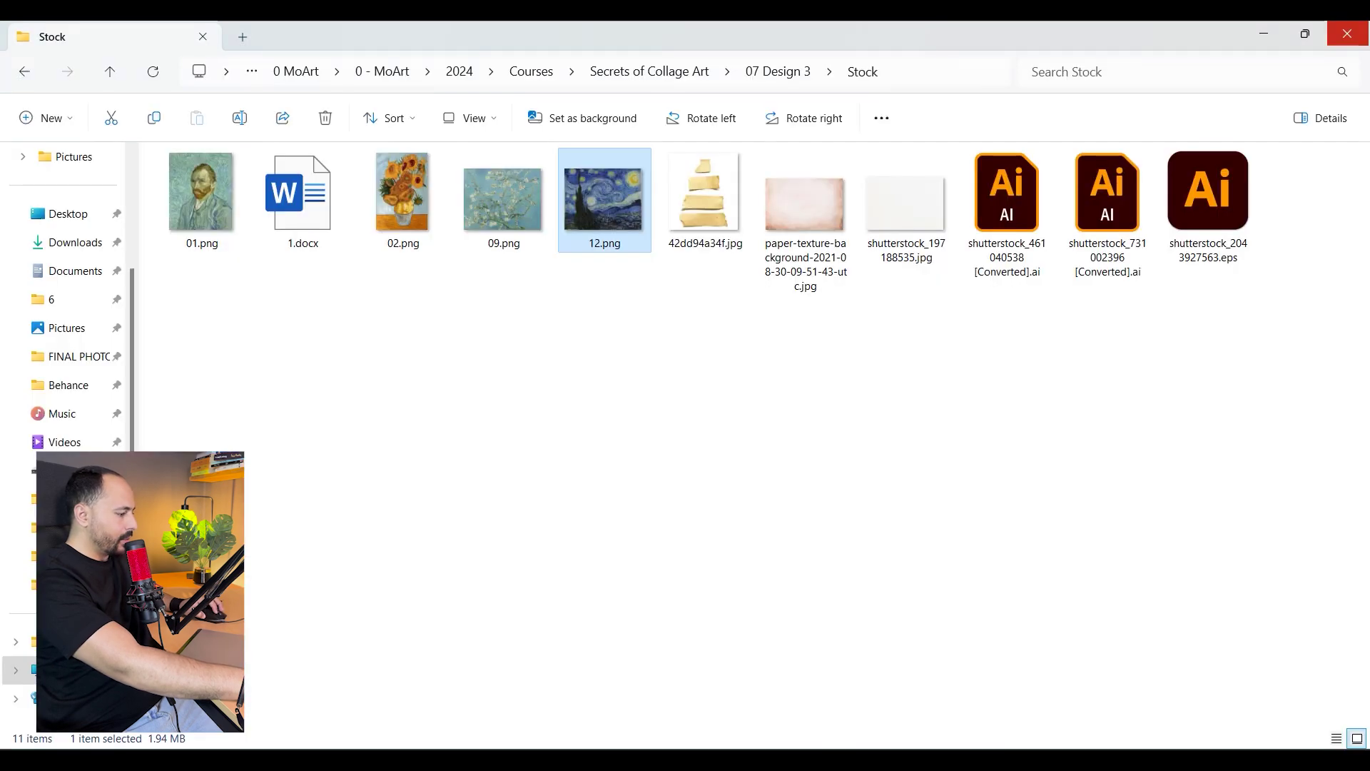
click(415, 205)
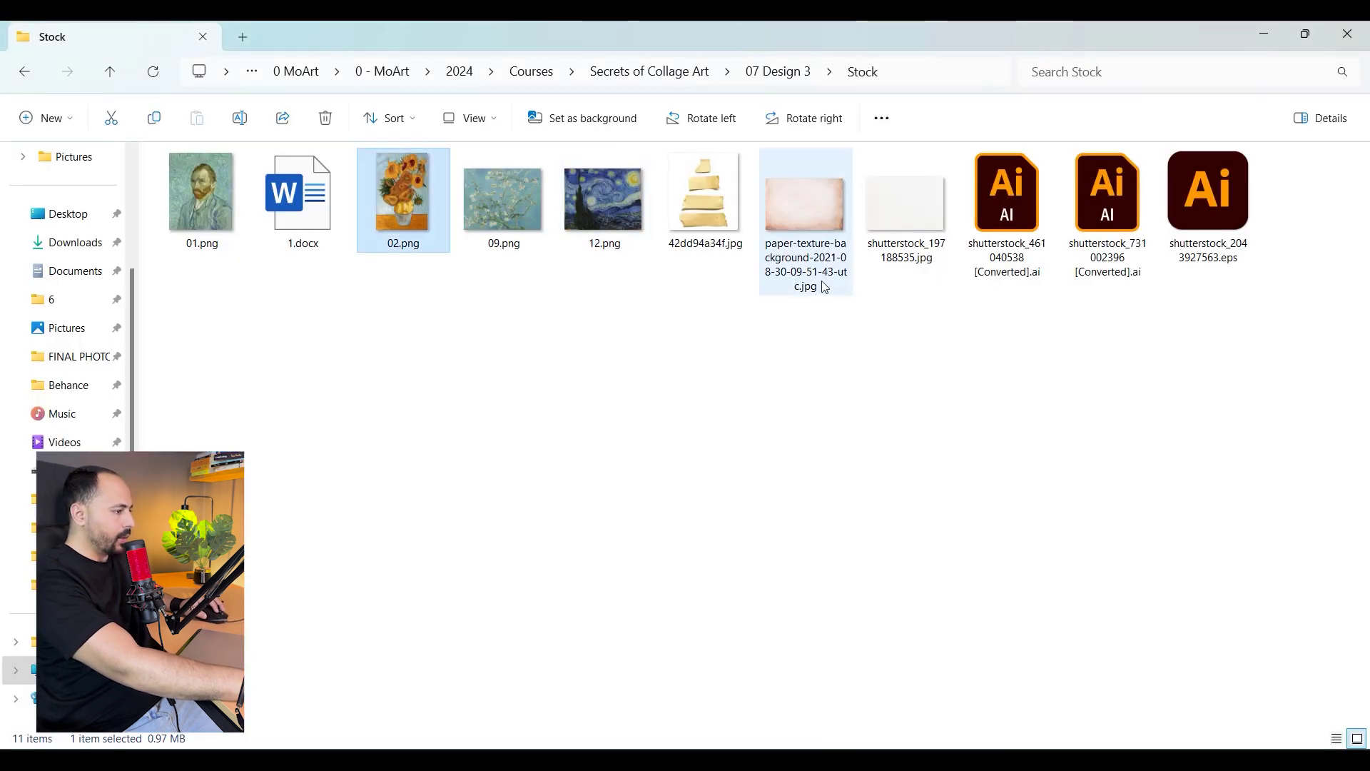
click(698, 195)
drag(696, 211, 492, 87)
Select the third tape strip from the top, just above the lowest one, with the Object Selection tool
scroll(593, 371, up, 5)
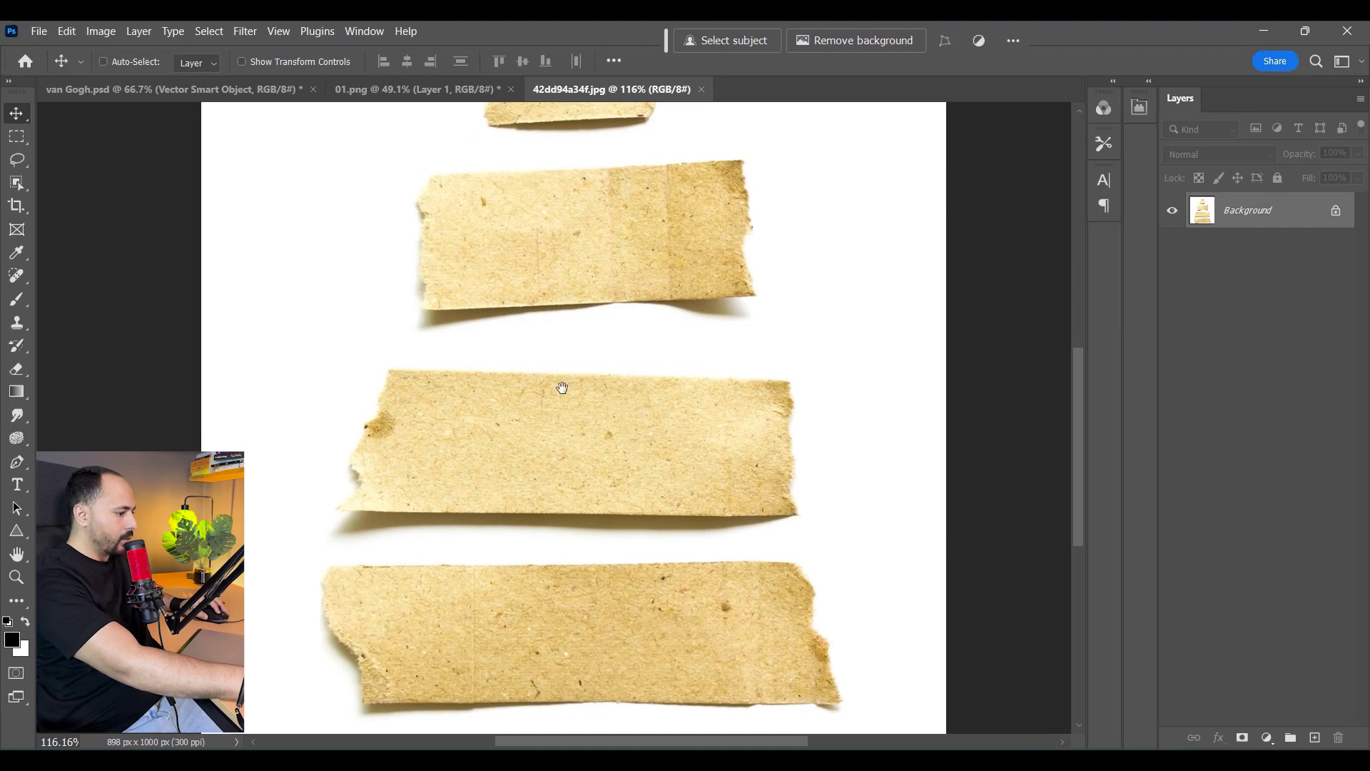
drag(561, 387, 563, 437)
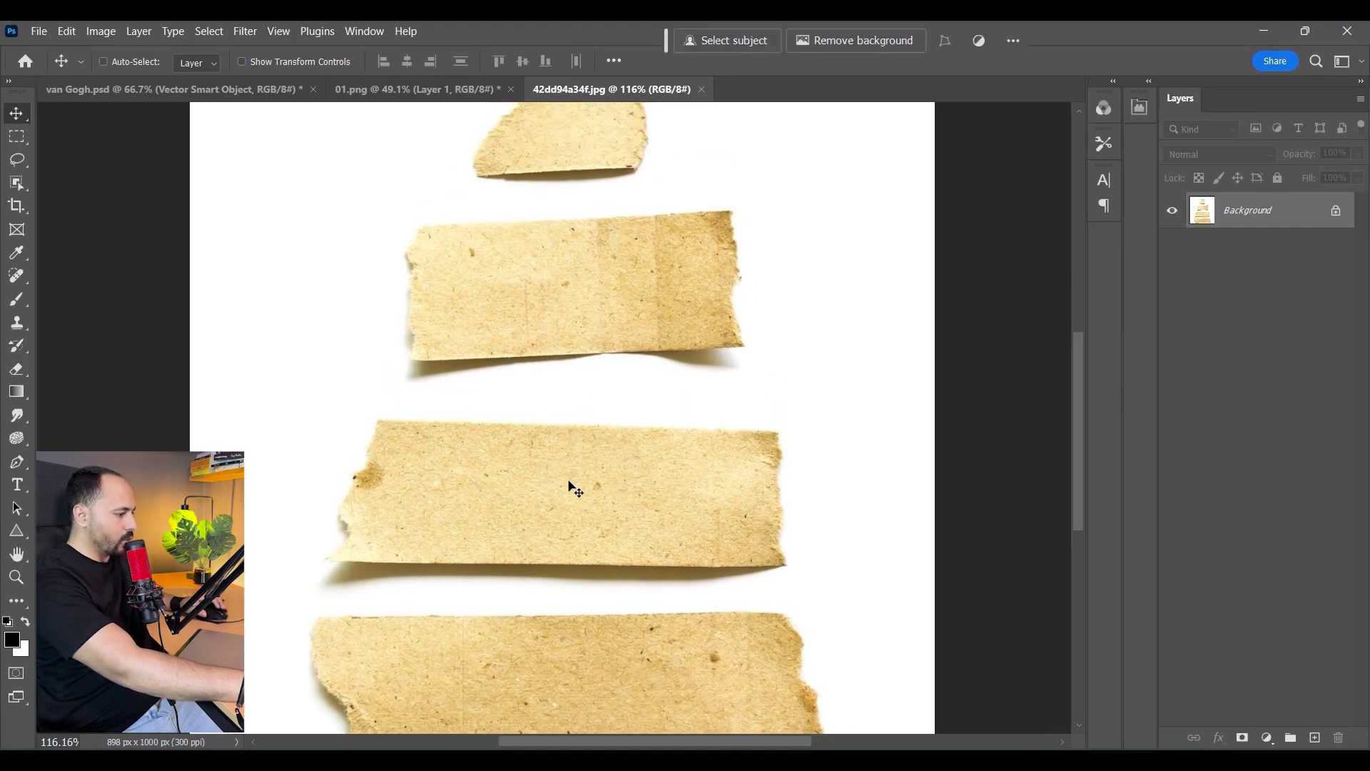
scroll(575, 489, down, 6)
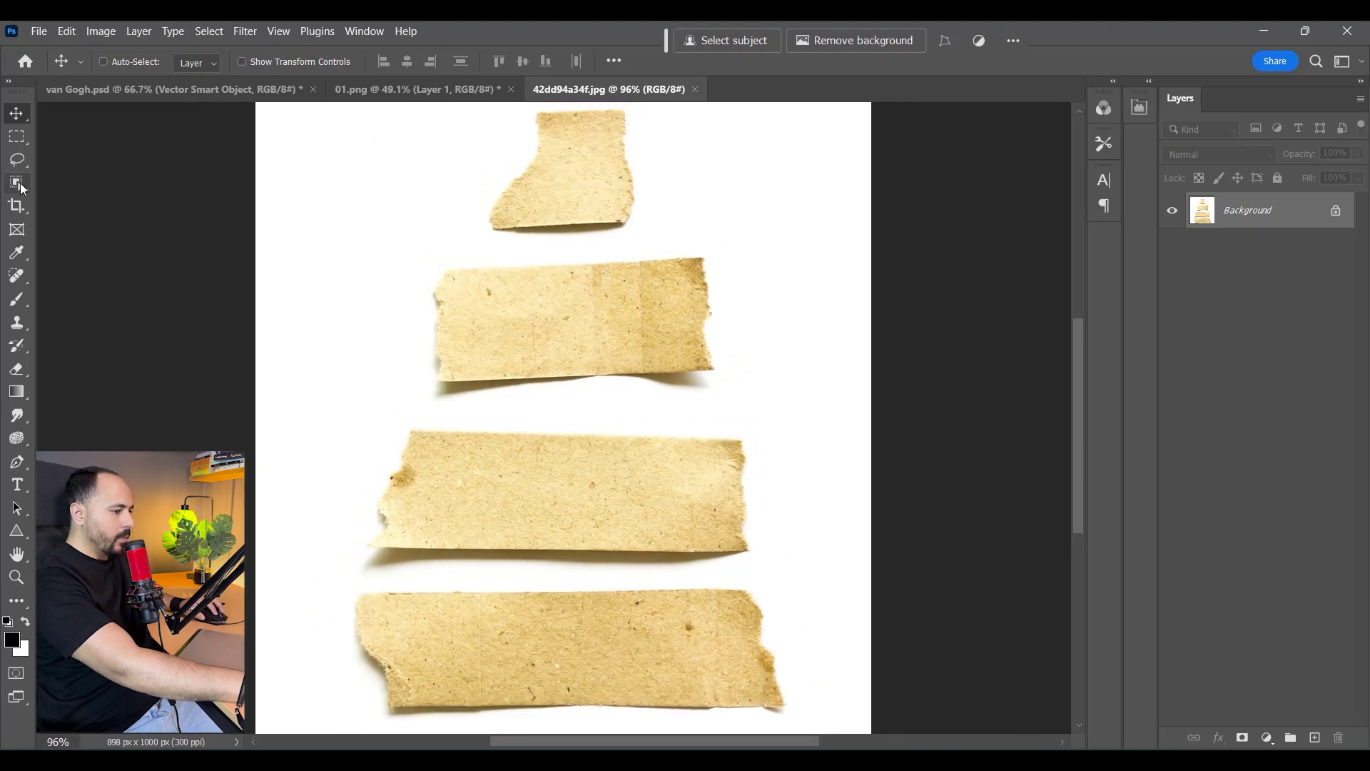
click(21, 188)
click(78, 178)
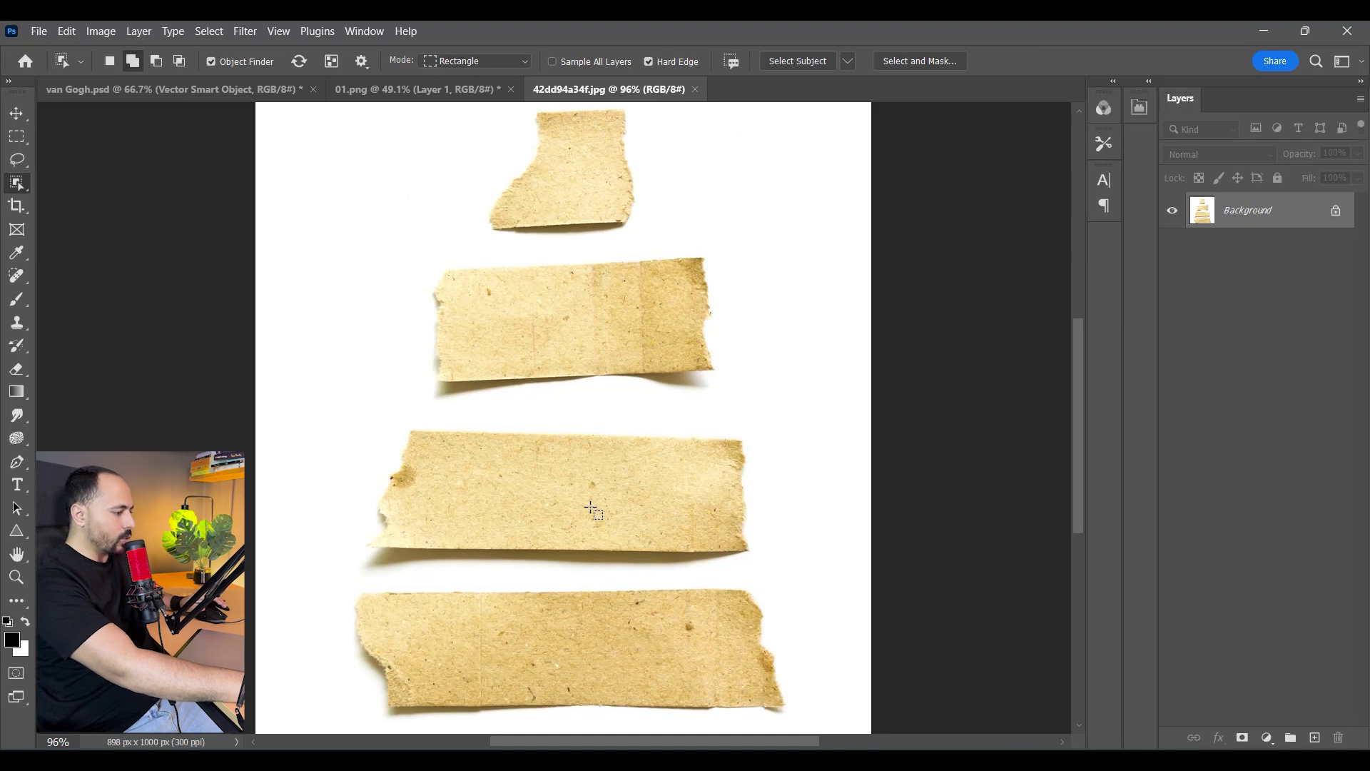
click(591, 509)
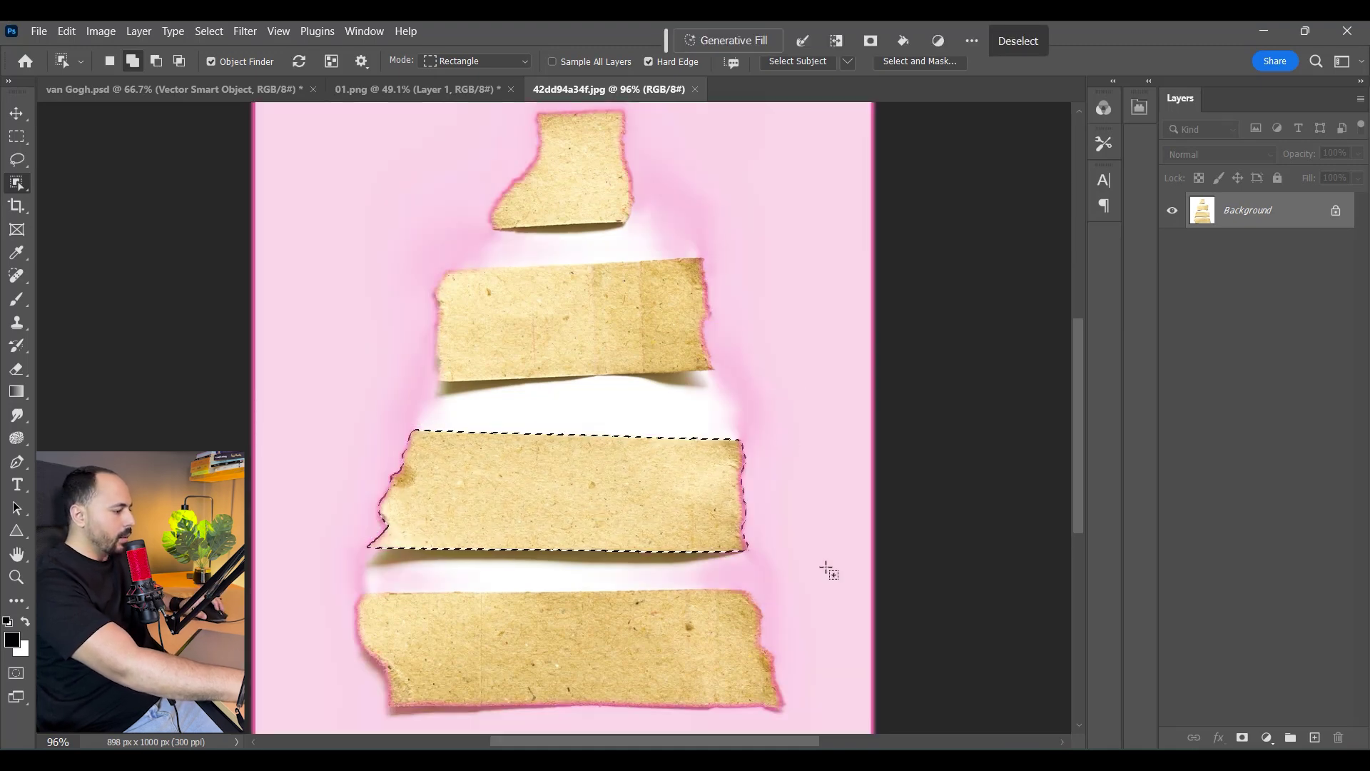
scroll(682, 612, up, 5)
scroll(681, 612, up, 3)
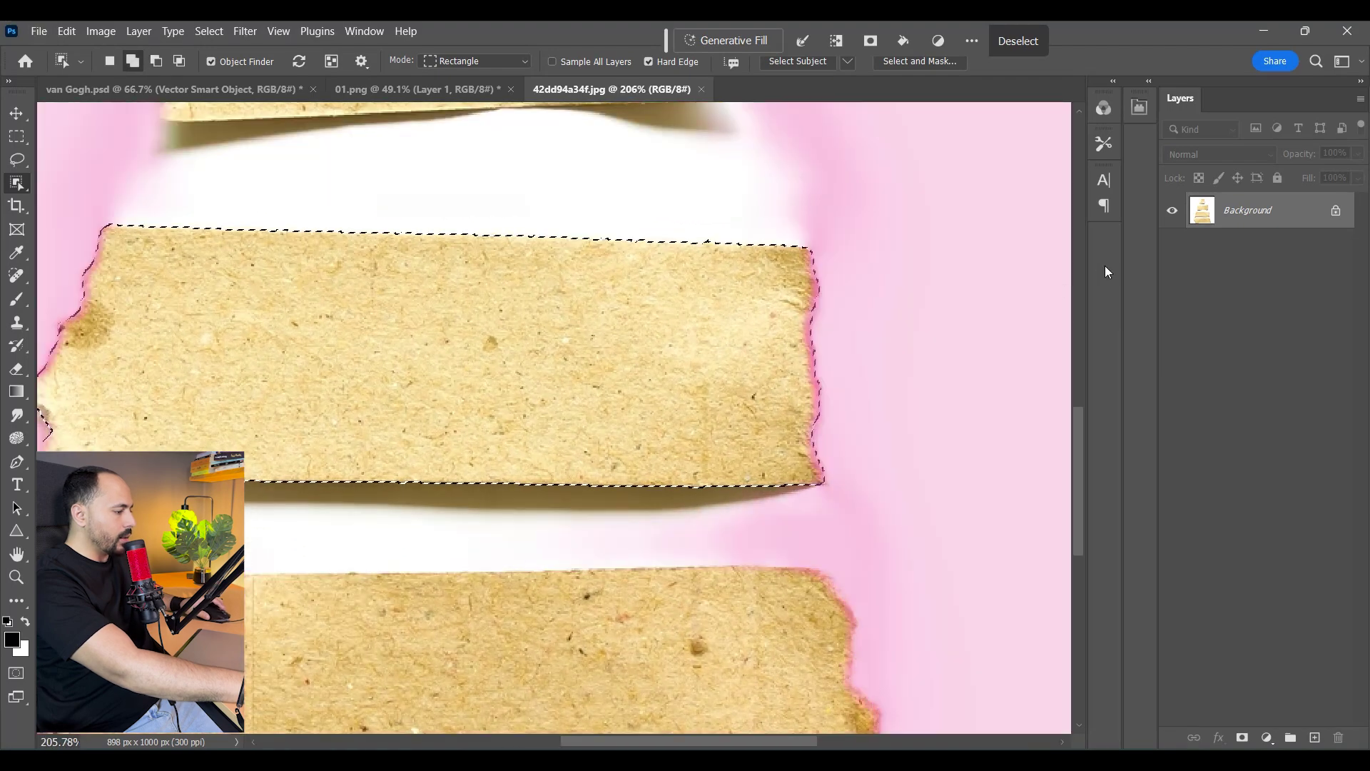
Contract the tape selection and copy the selected tape strip to a new layer
right_click(471, 402)
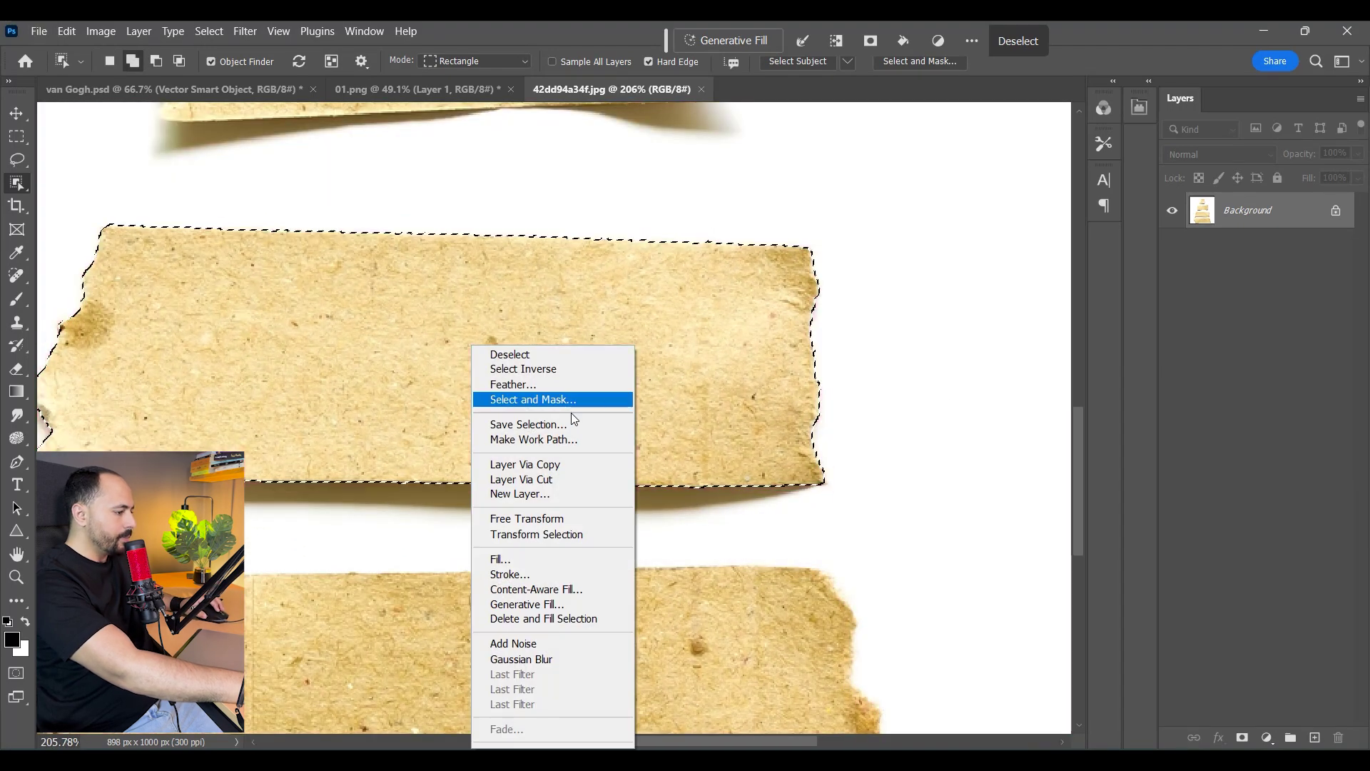
click(209, 32)
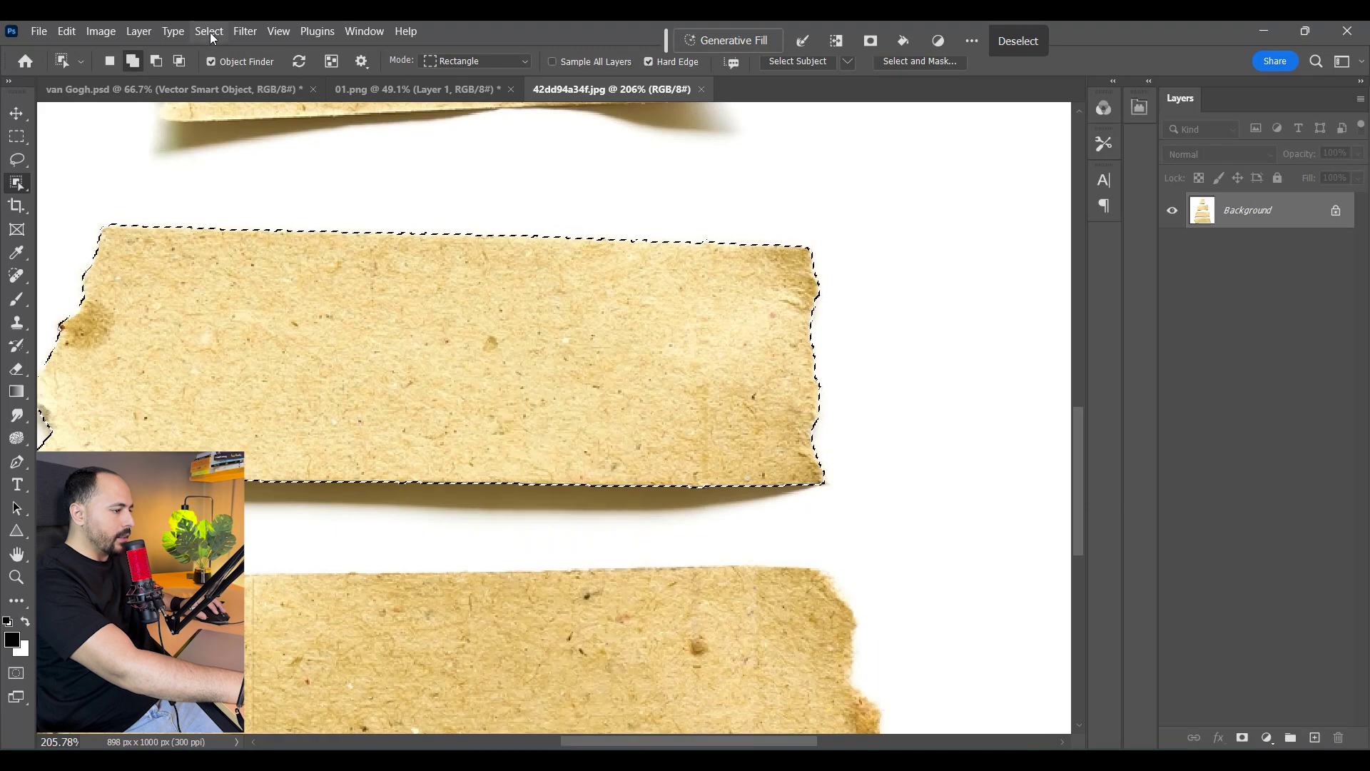
click(209, 32)
mouse_move(344, 290)
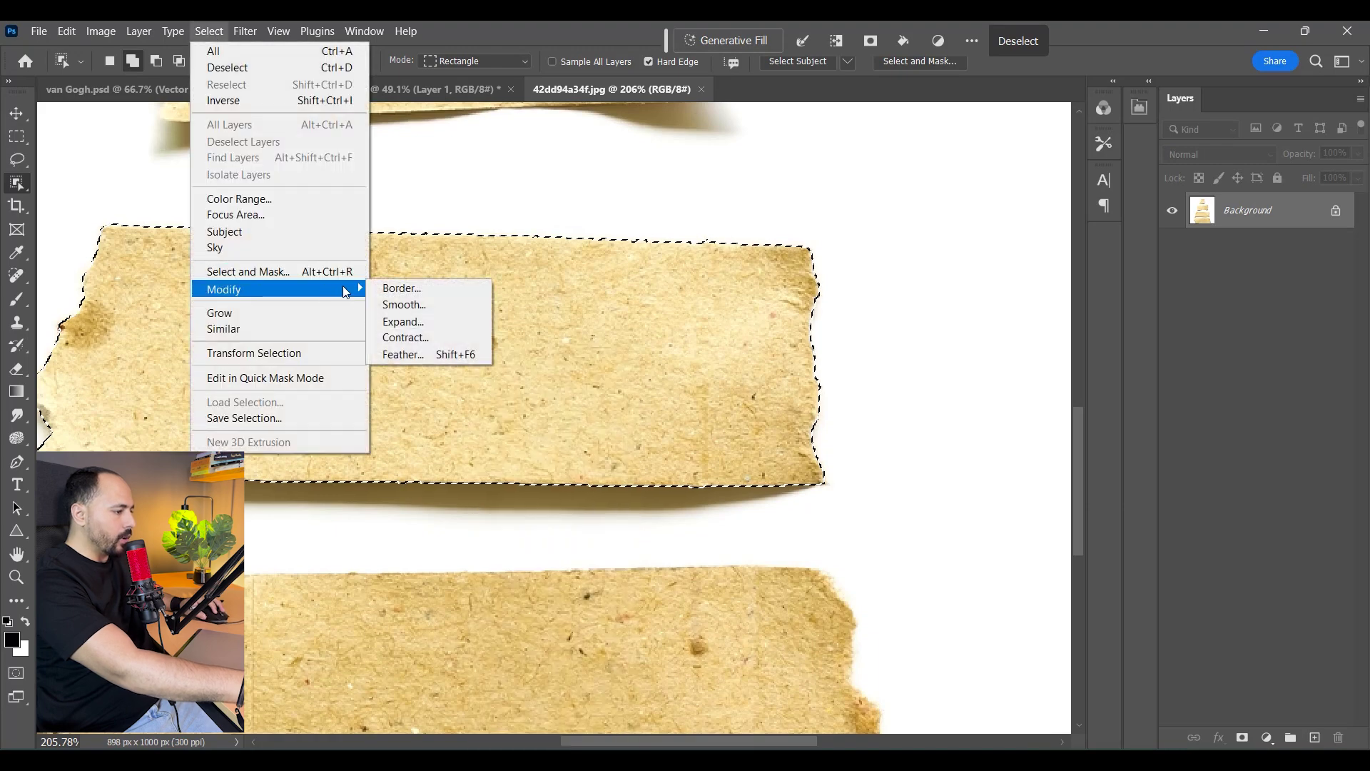
click(409, 335)
key(Return)
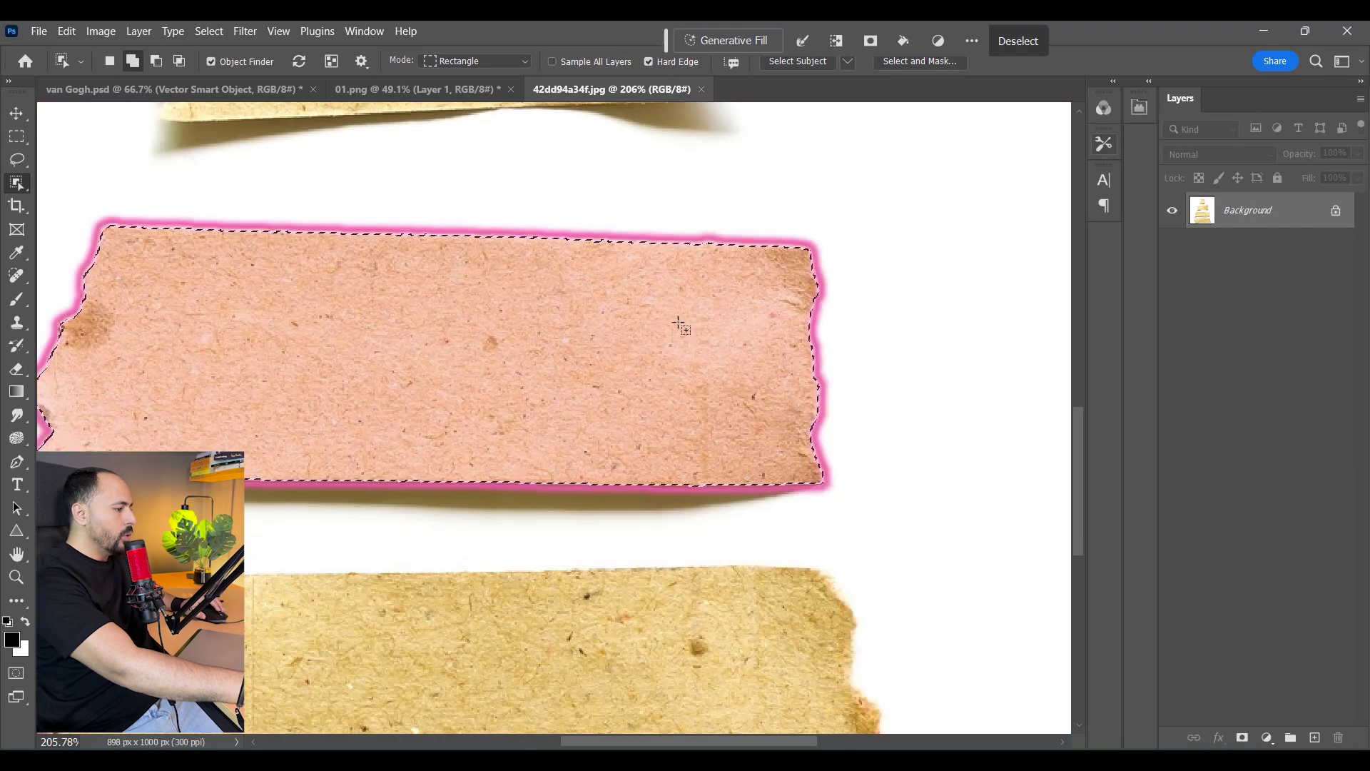
right_click(550, 344)
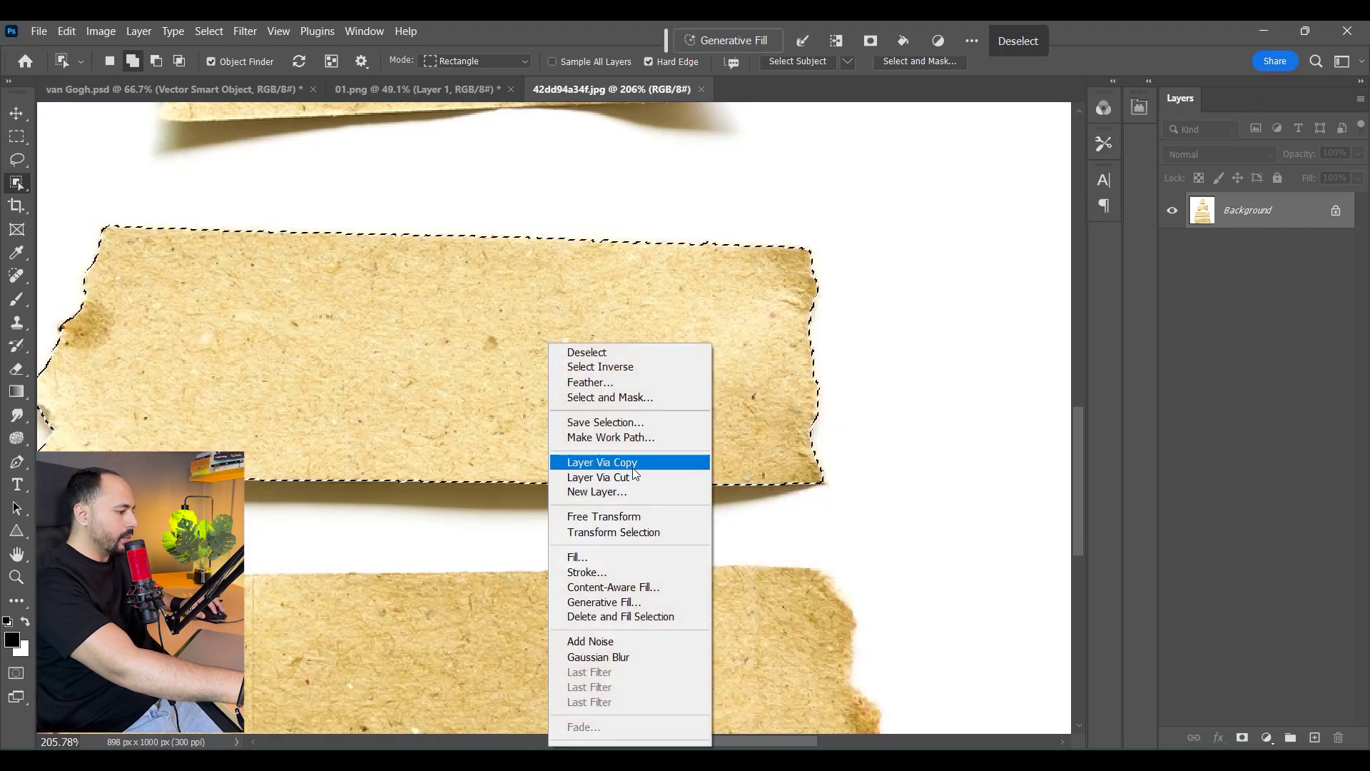
click(603, 463)
click(17, 112)
Convert the tape layer to a smart object and bring it into van Gogh.psd
right_click(1271, 210)
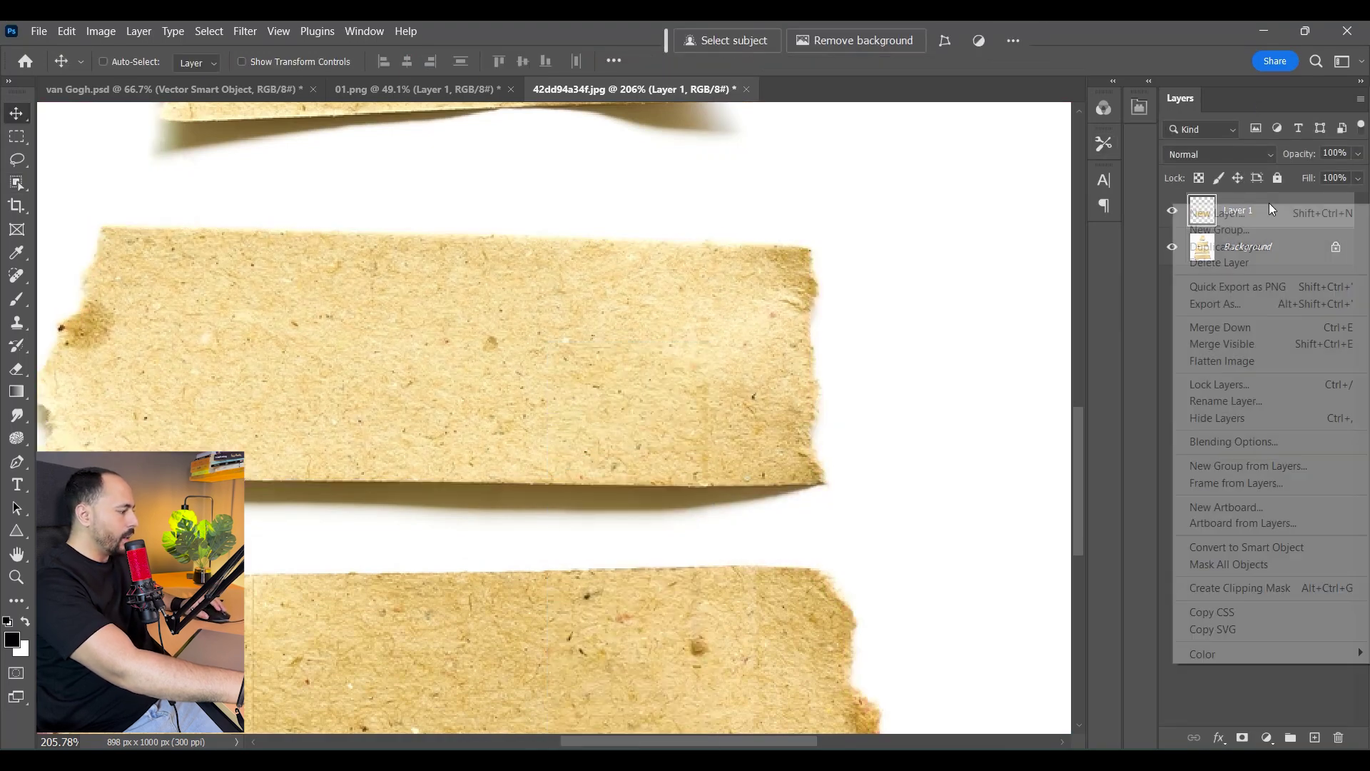
click(1259, 545)
drag(234, 34, 528, 481)
Scale the tape to about 82% by 76%, rotate it about -4.8 degrees and place it over the portrait's lower left side
key(ctrl+t)
drag(630, 442, 481, 521)
mouse_move(518, 493)
mouse_down()
mouse_move(556, 480)
mouse_move(570, 512)
mouse_move(524, 517)
mouse_up()
drag(604, 461, 596, 448)
drag(548, 509, 543, 511)
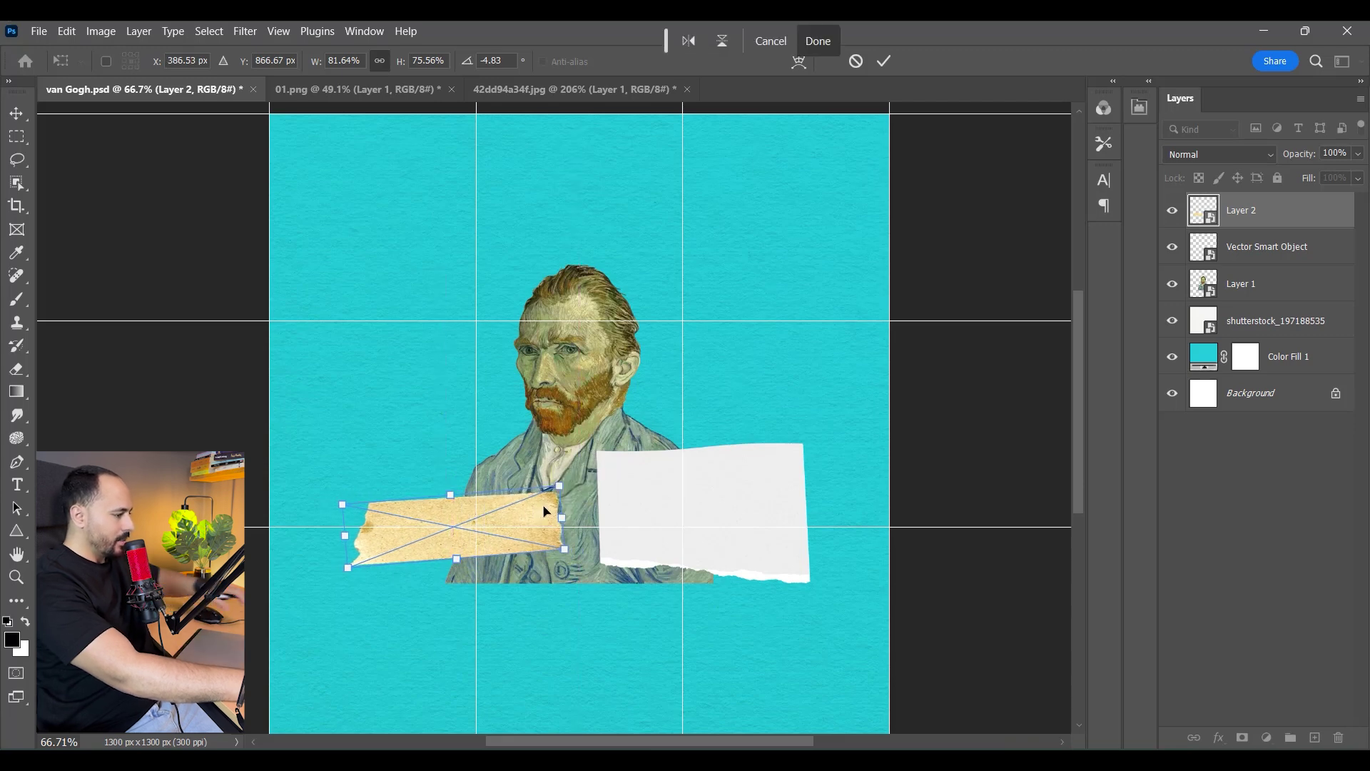
key(Return)
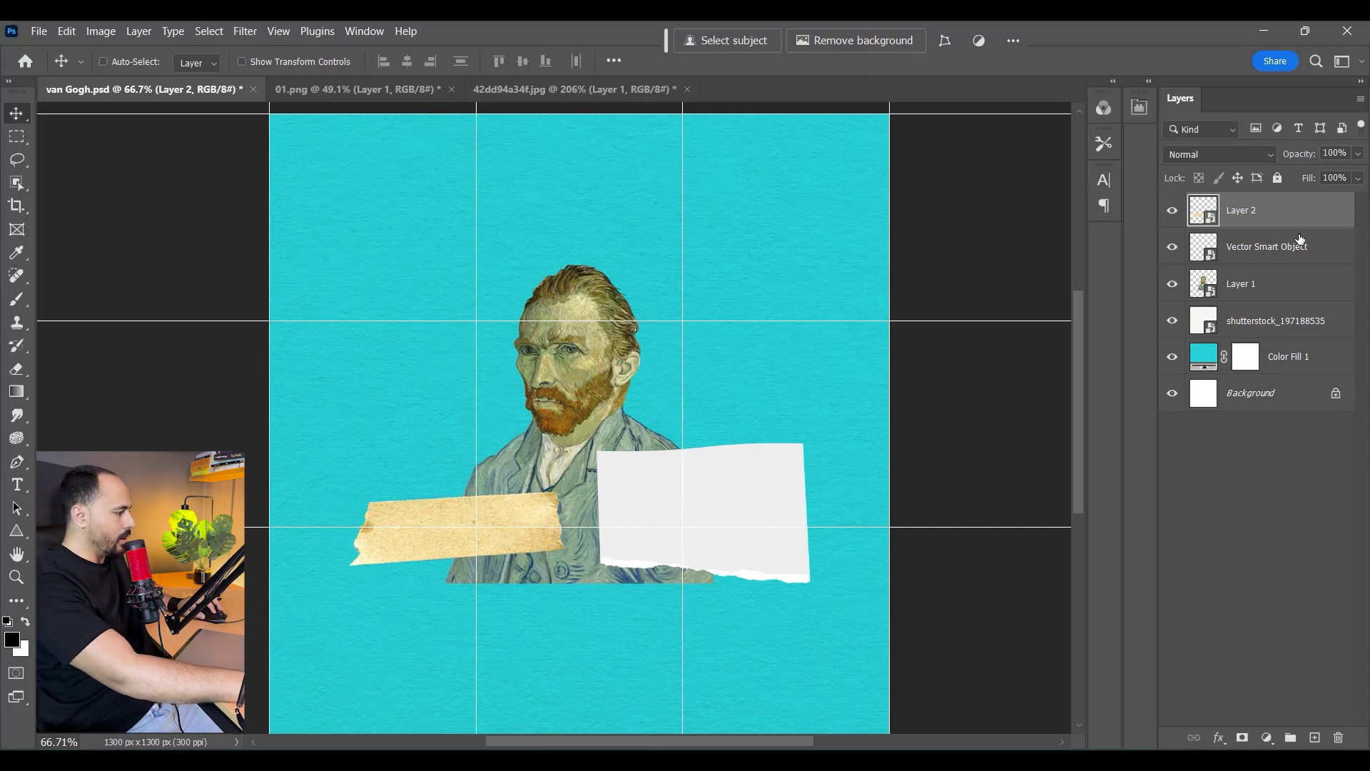
Select the tape, torn paper and portrait layers and slightly resize them together about the canvas center
shift+click(1285, 246)
shift+click(1285, 283)
key(ctrl+t)
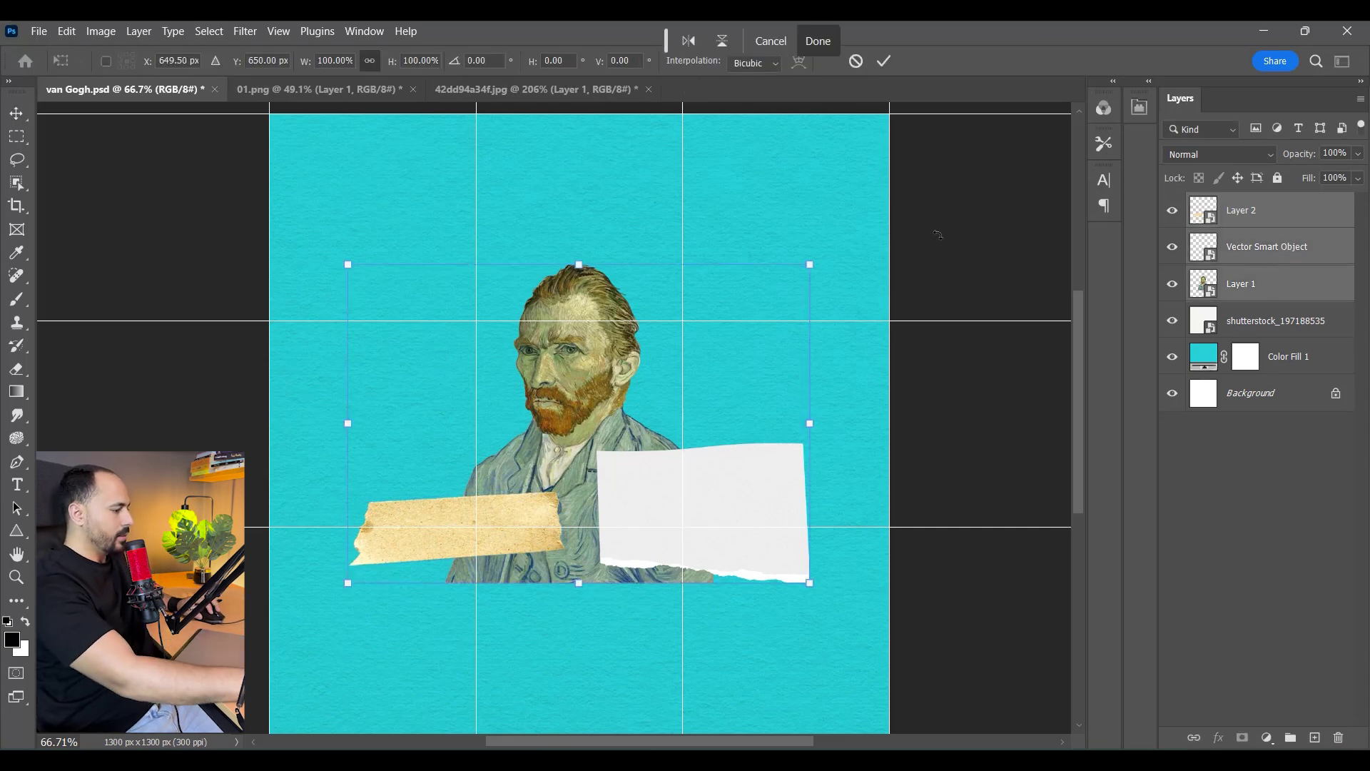
drag(805, 265, 798, 276)
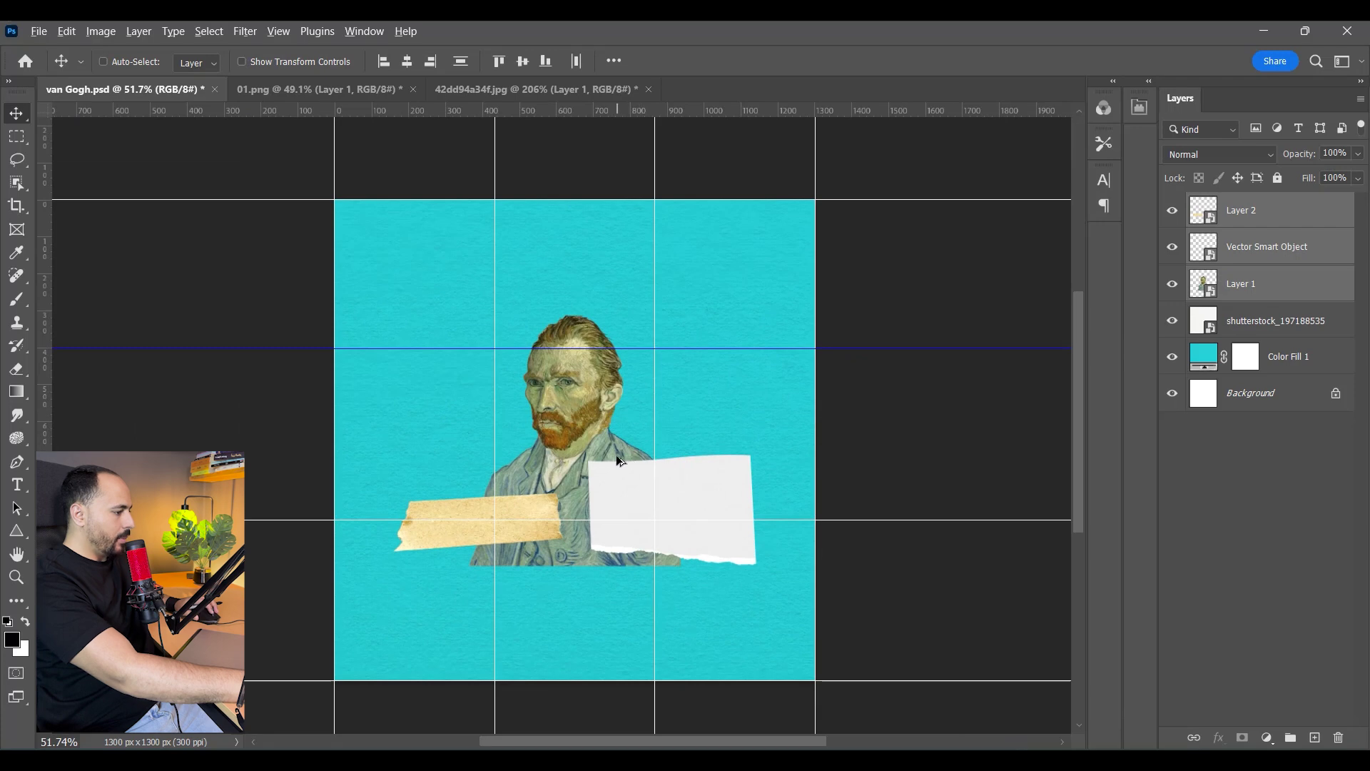
Open the sunflower painting 02.png from the Stock folder as a separate Photoshop document
scroll(615, 455, up, 4)
click(999, 685)
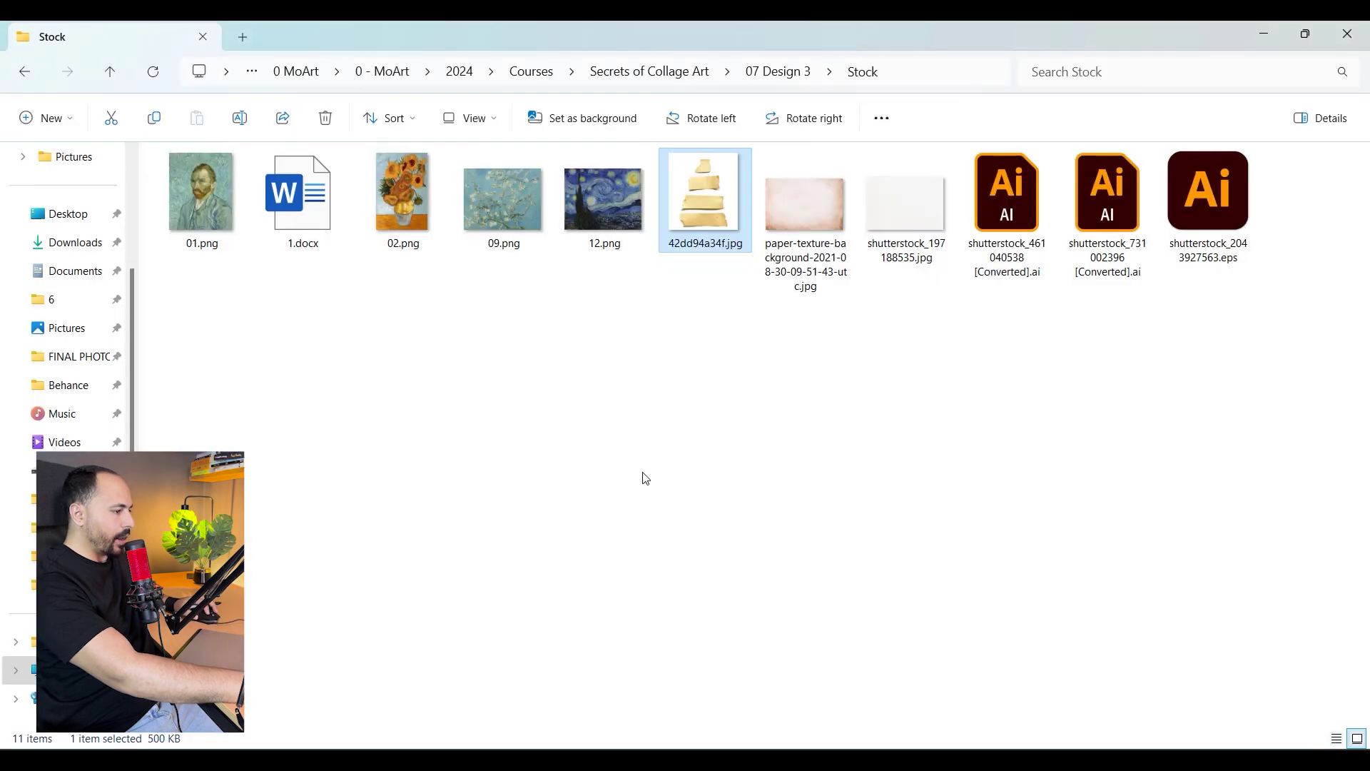
click(421, 188)
drag(404, 239, 764, 90)
Examine the sunflowers, petal edges and vase in the painting up close
scroll(725, 244, up, 10)
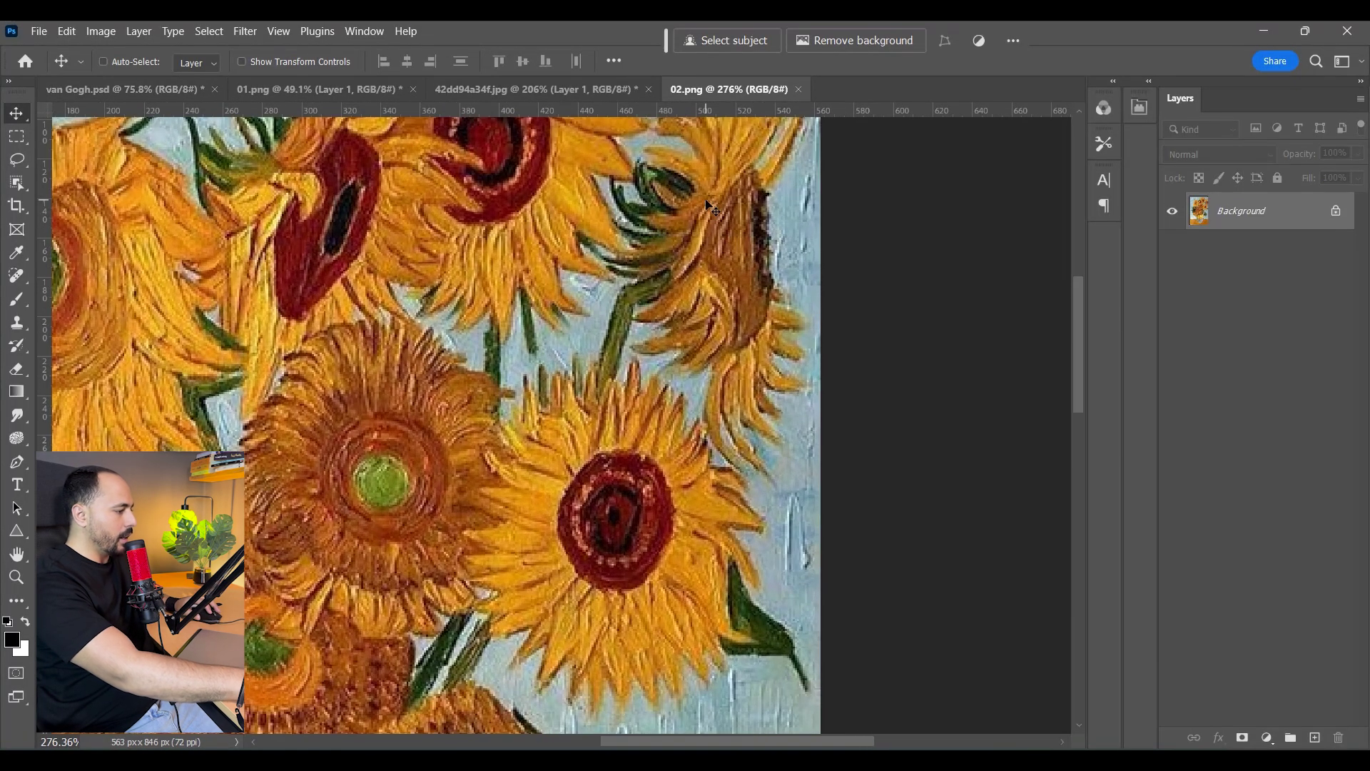
drag(724, 244, 707, 587)
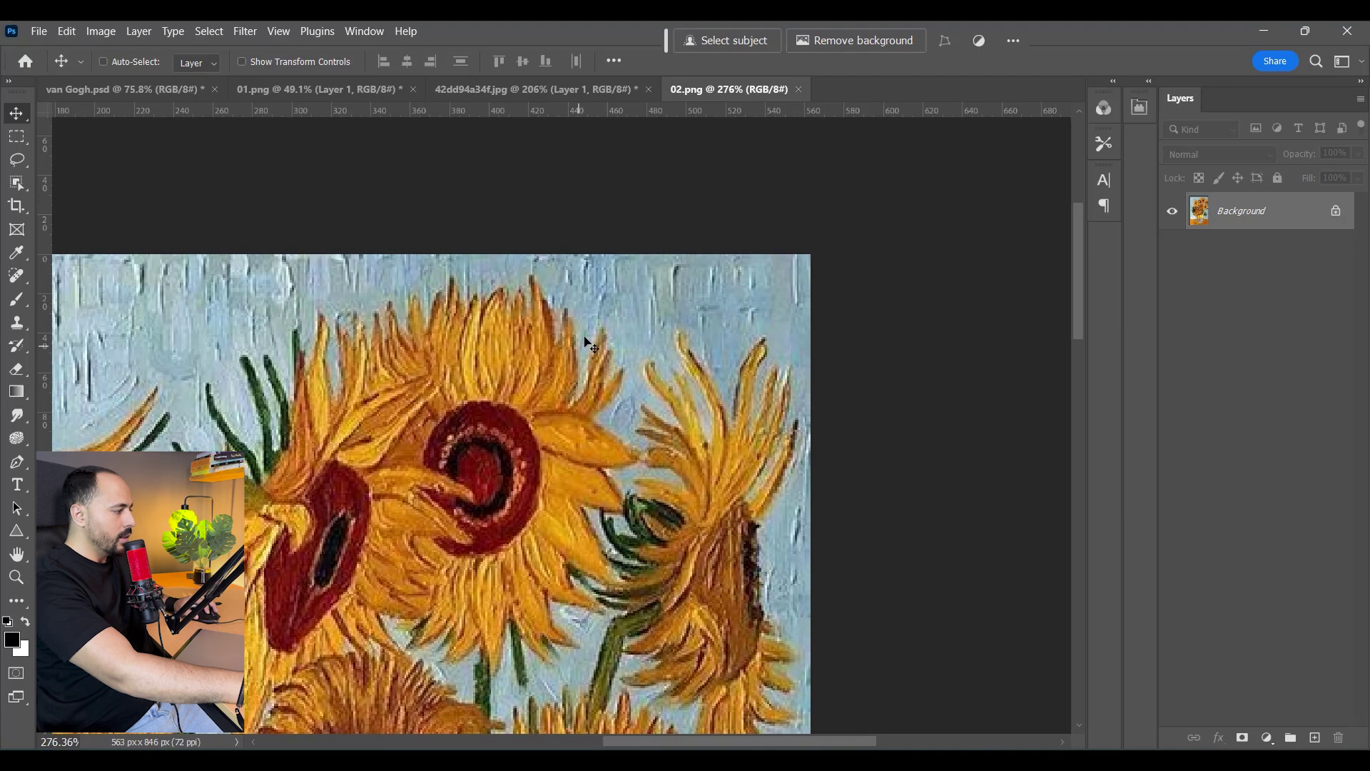
scroll(571, 399, down, 4)
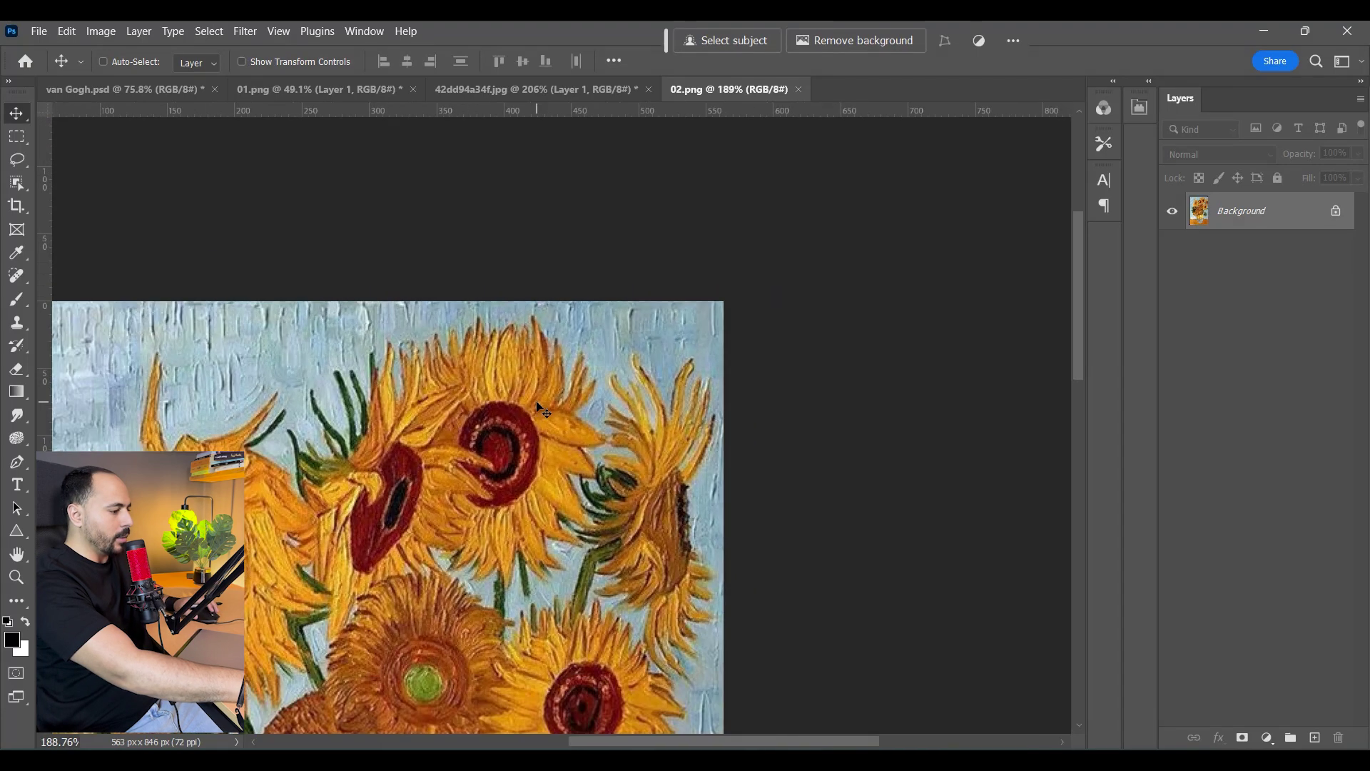
drag(572, 483, 651, 396)
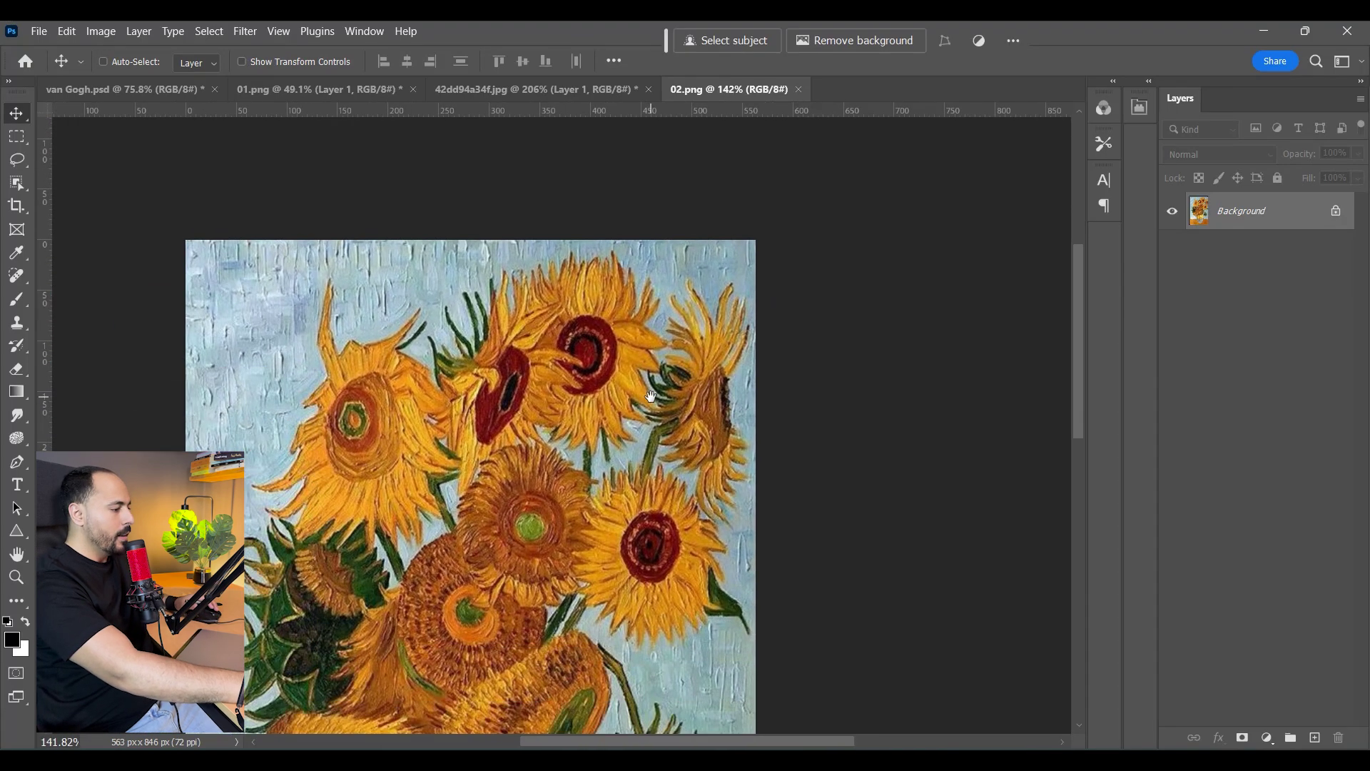
scroll(580, 302, up, 2)
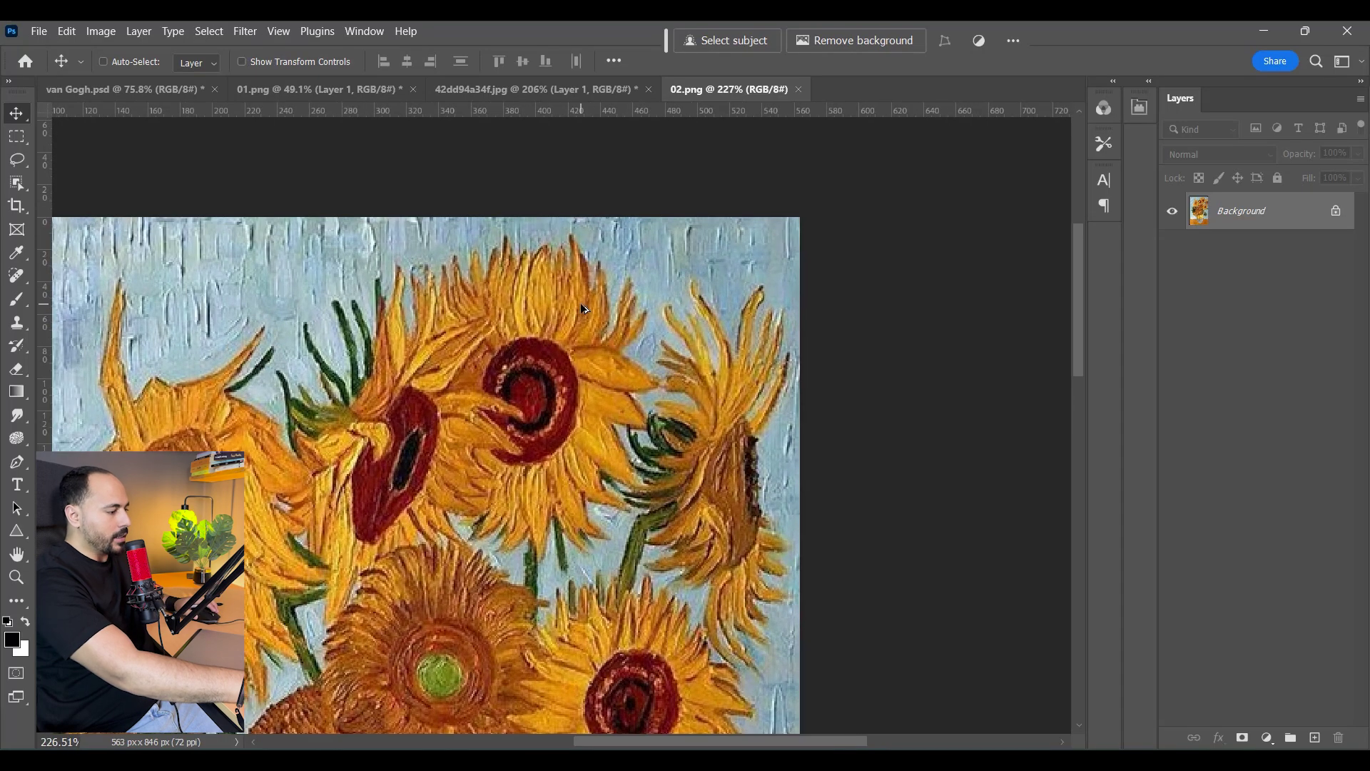
scroll(613, 281, down, 3)
scroll(557, 420, down, 1)
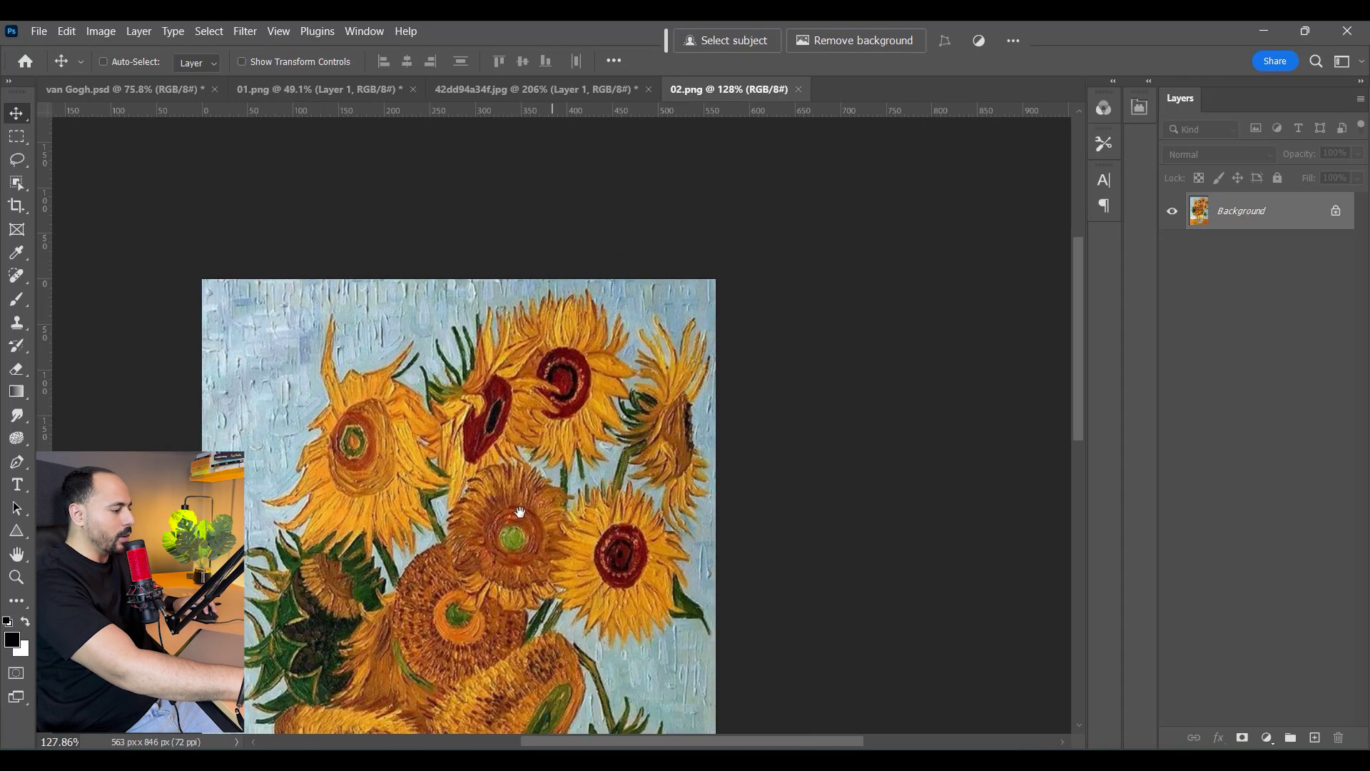
drag(483, 531, 600, 369)
drag(517, 464, 476, 405)
Choose the Brush tool and add an empty layer above the painting for tracing, starting at the drooping green bud
key(b)
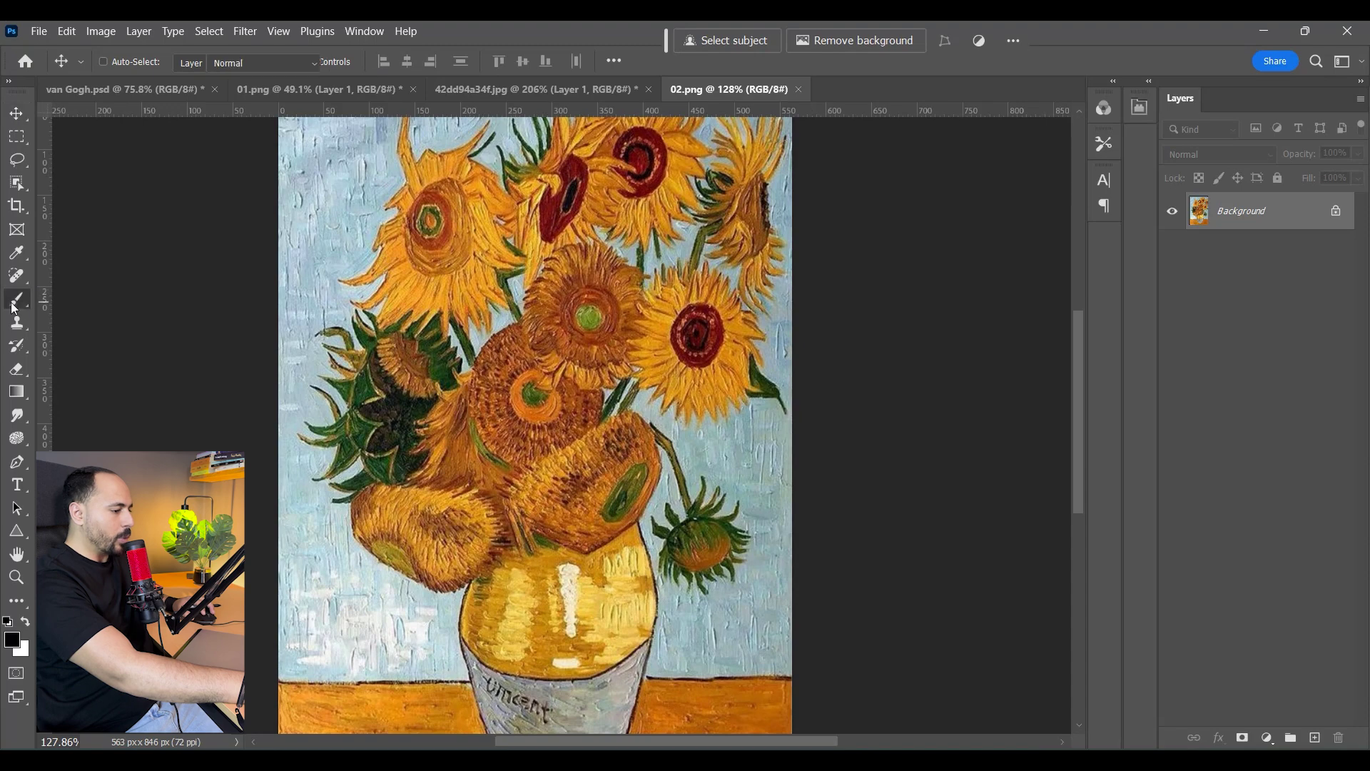
scroll(623, 469, up, 4)
drag(743, 443, 650, 279)
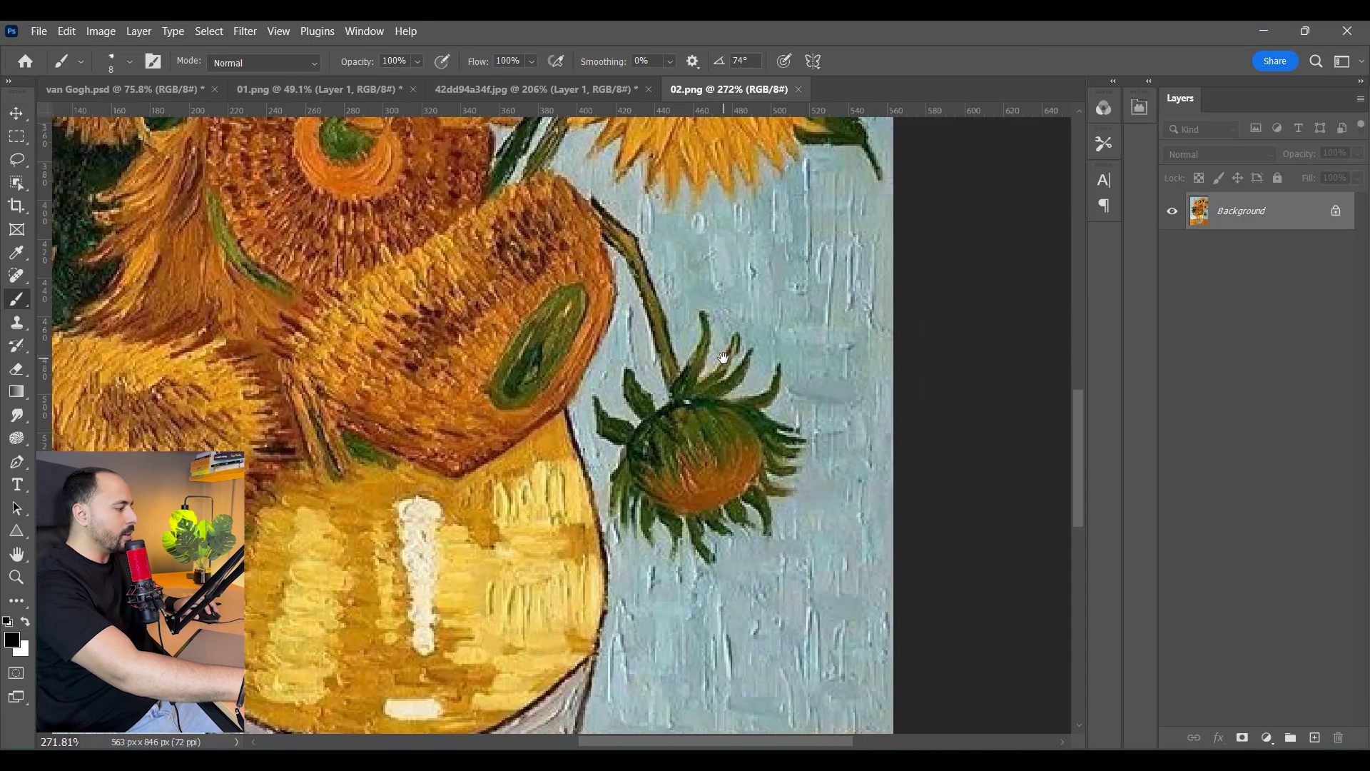
scroll(849, 473, up, 2)
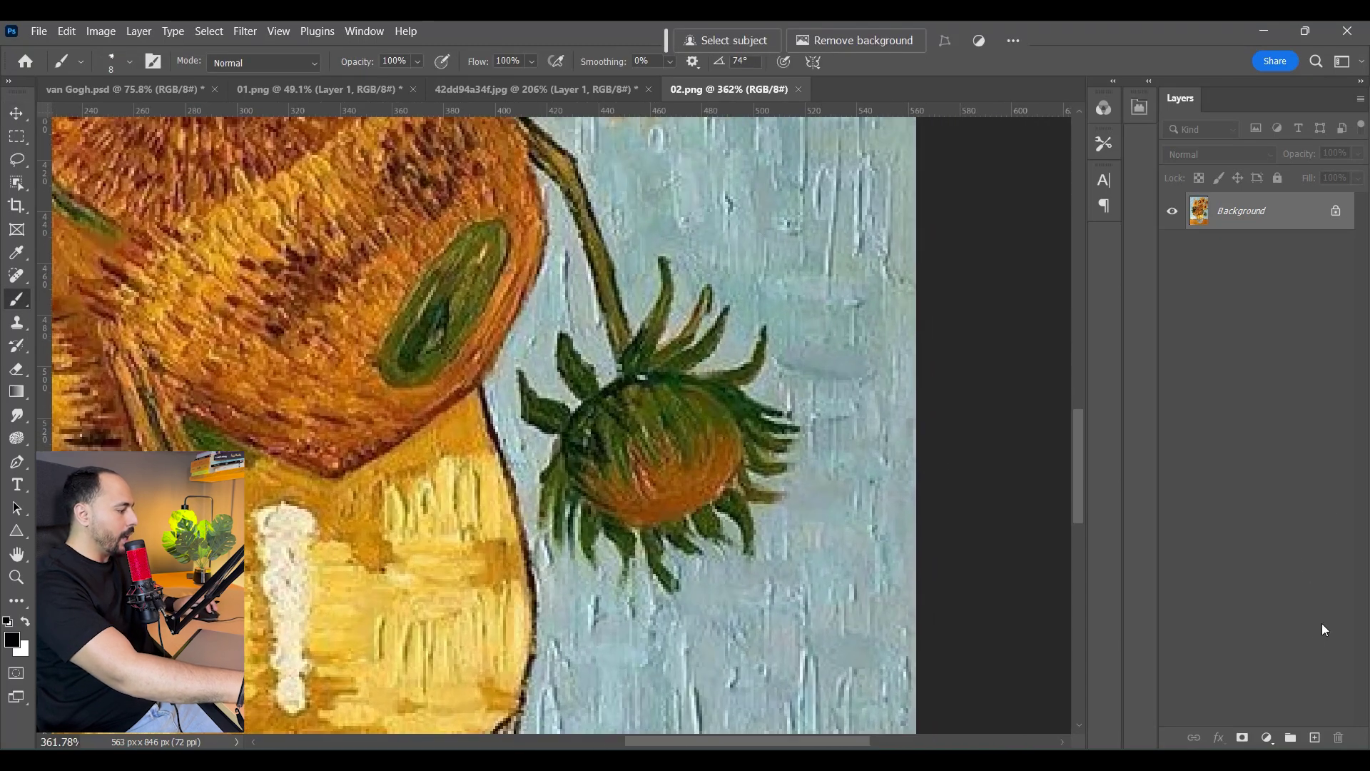
click(1314, 737)
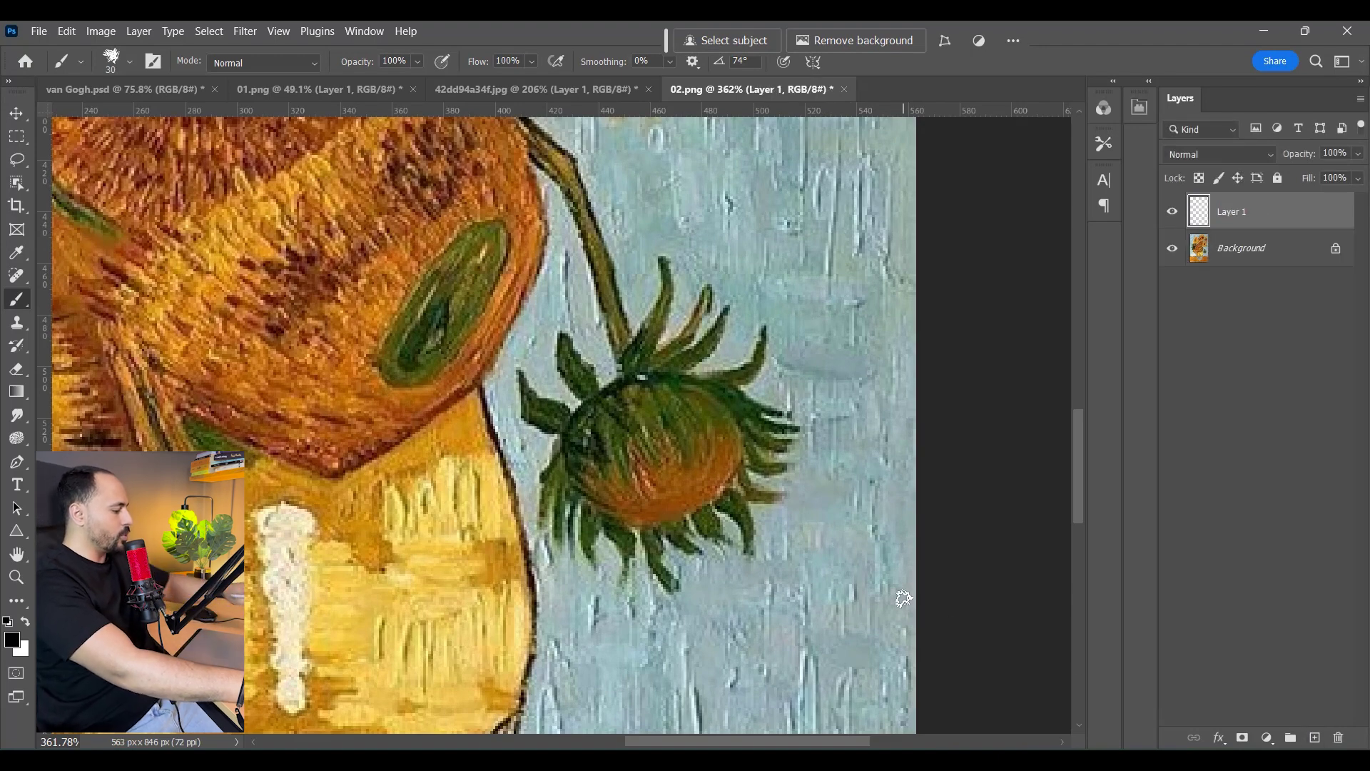
drag(678, 427, 683, 508)
key(ctrl+z)
drag(714, 422, 715, 490)
key(ctrl+z)
Paint solid black over the drooping bud's lower, right and upper-right leaves with a size 8 brush
key(ctrl+plus)
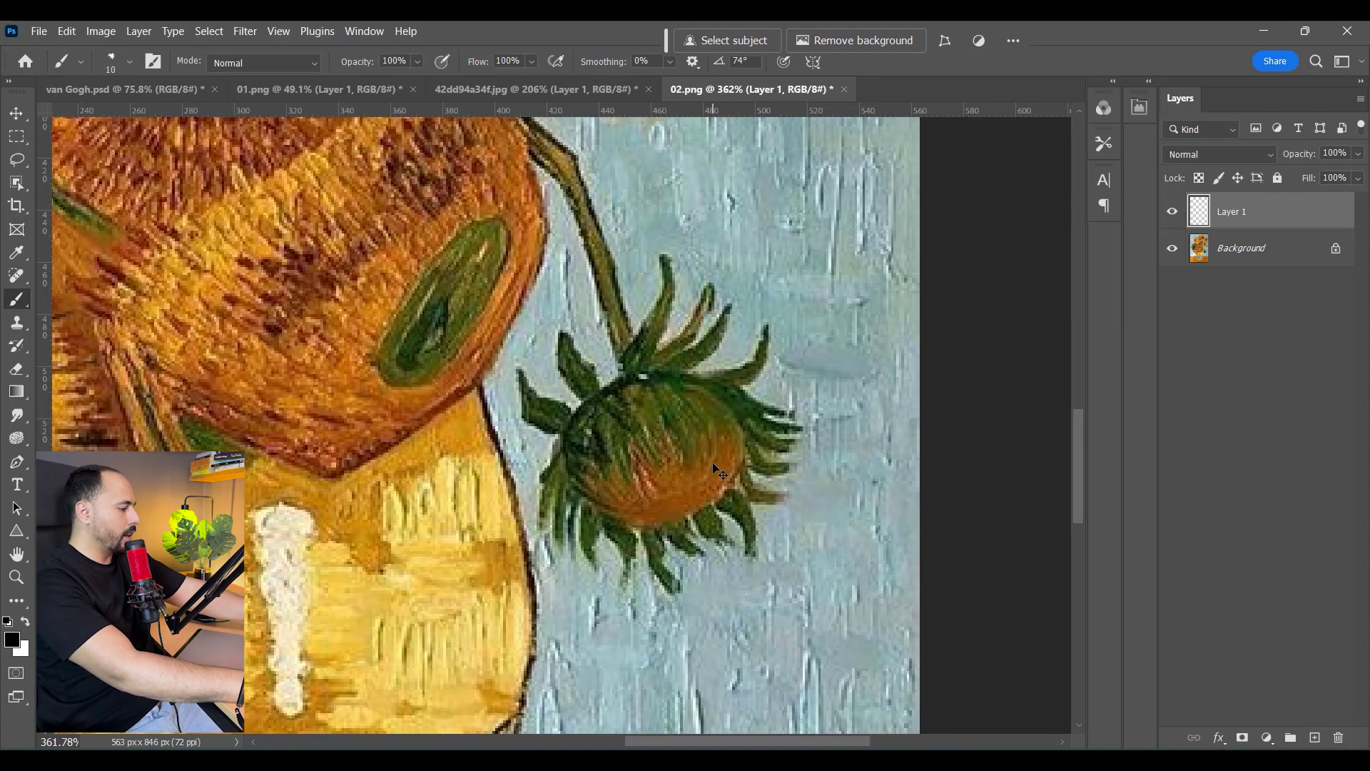
scroll(717, 471, up, 1)
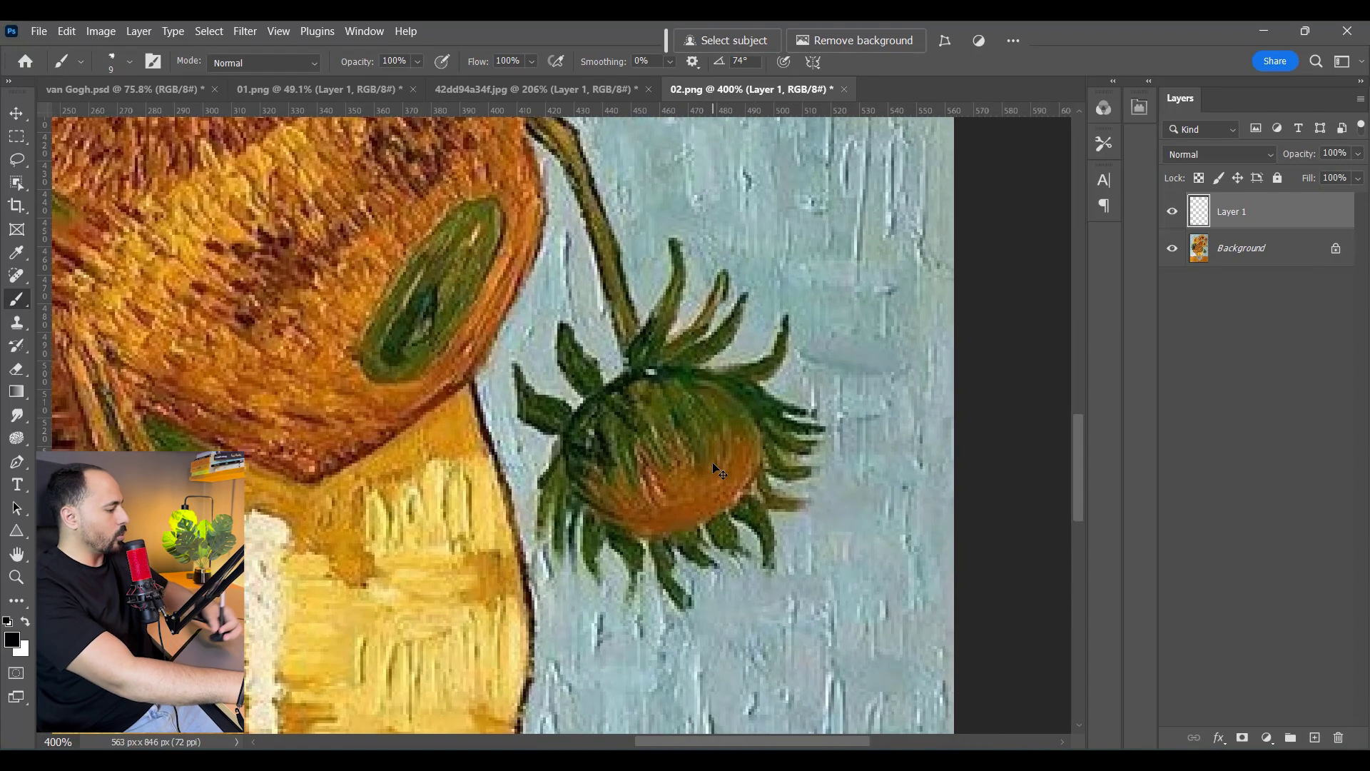
drag(654, 492, 657, 519)
key(ctrl+z)
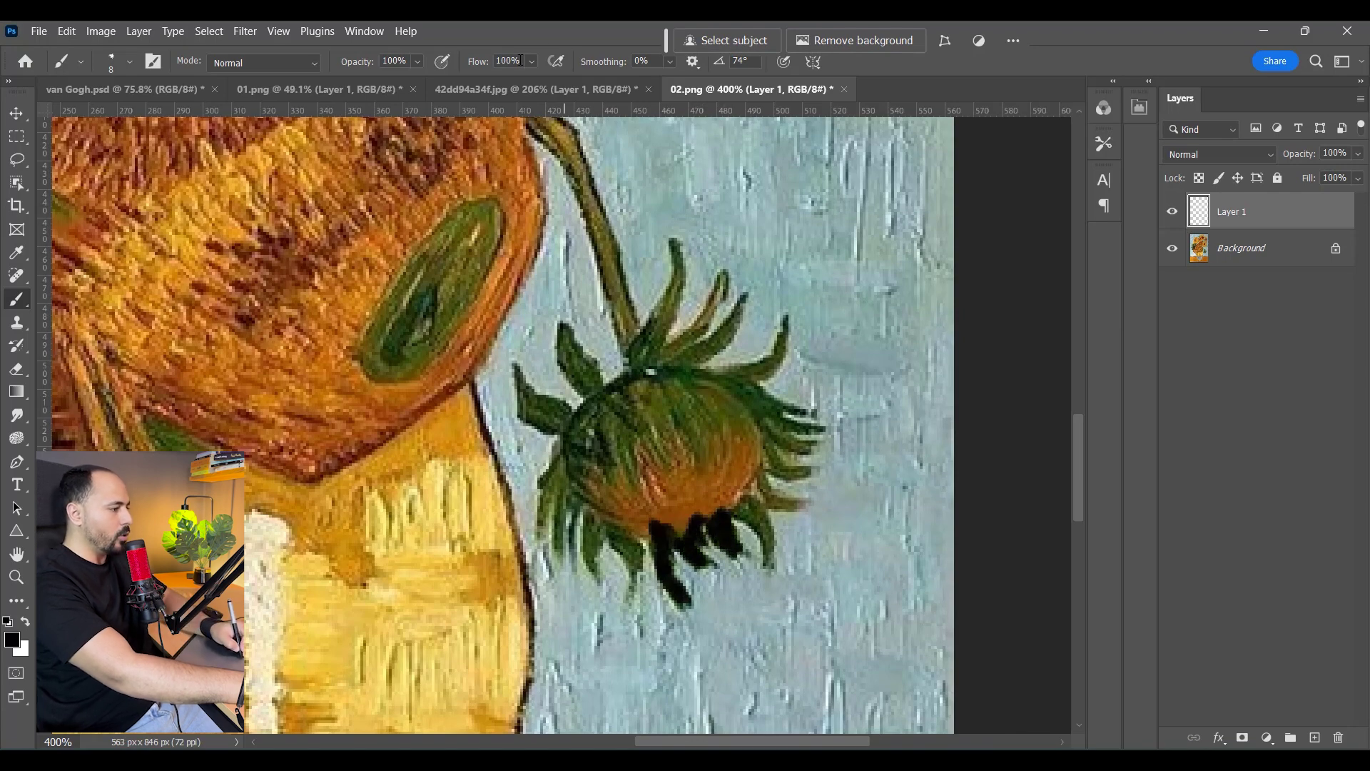
click(711, 21)
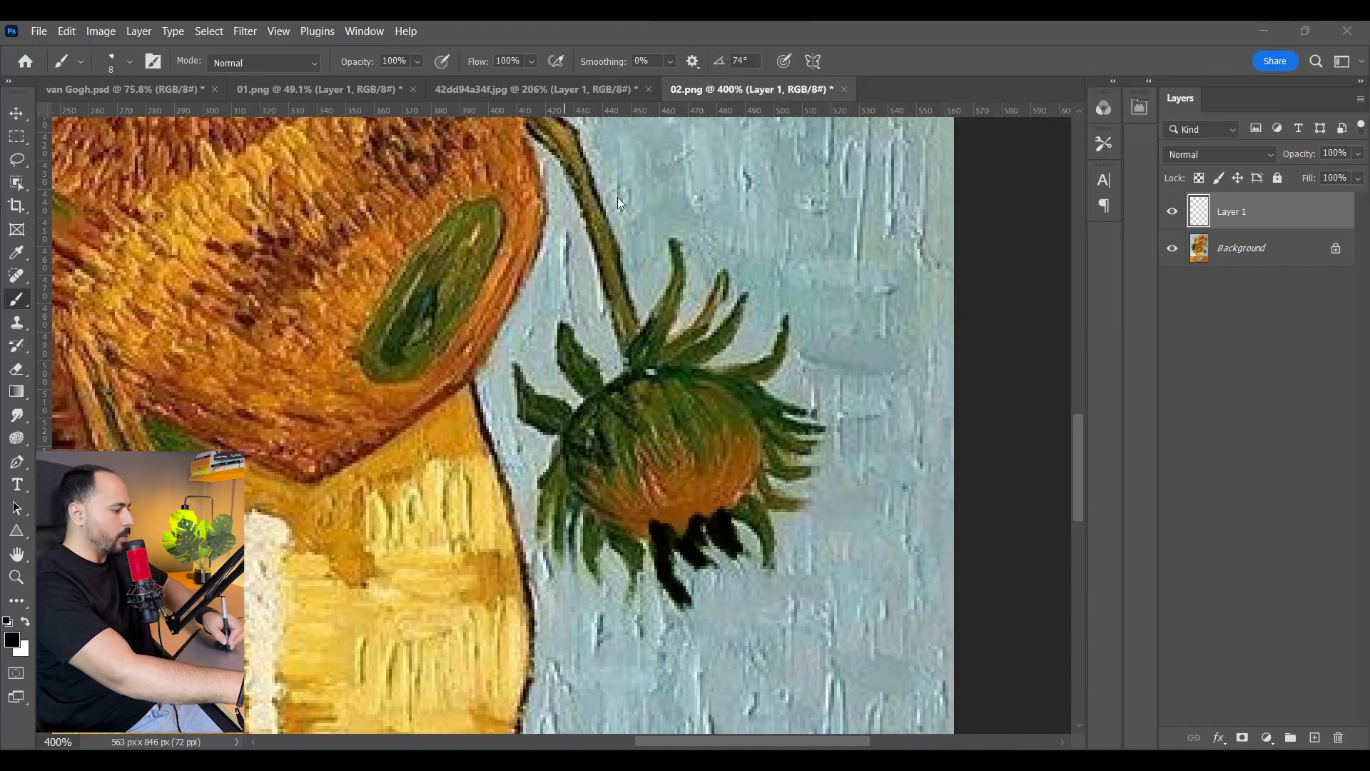
click(721, 514)
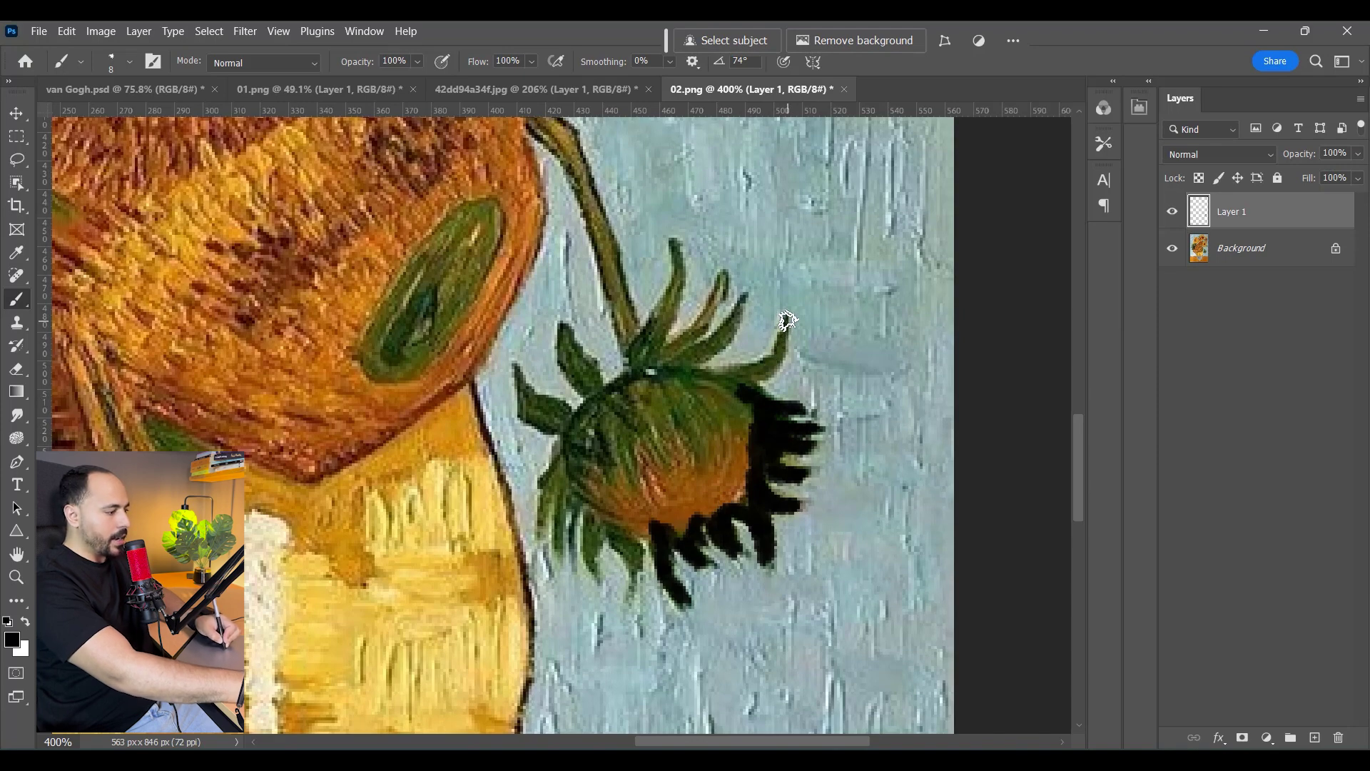
mouse_move(787, 321)
mouse_down()
mouse_move(703, 384)
mouse_move(786, 347)
mouse_up()
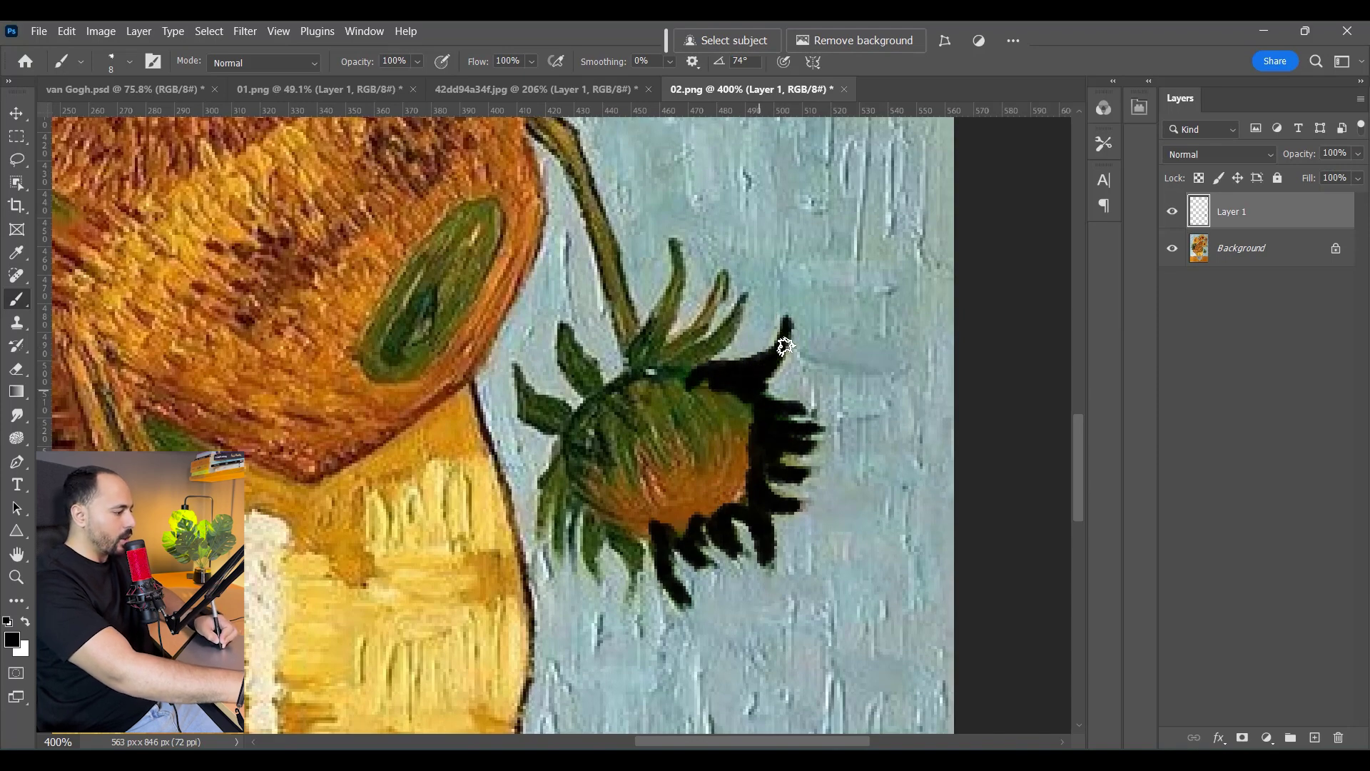
mouse_move(748, 292)
mouse_down()
mouse_move(725, 327)
mouse_move(721, 280)
mouse_move(704, 317)
mouse_up()
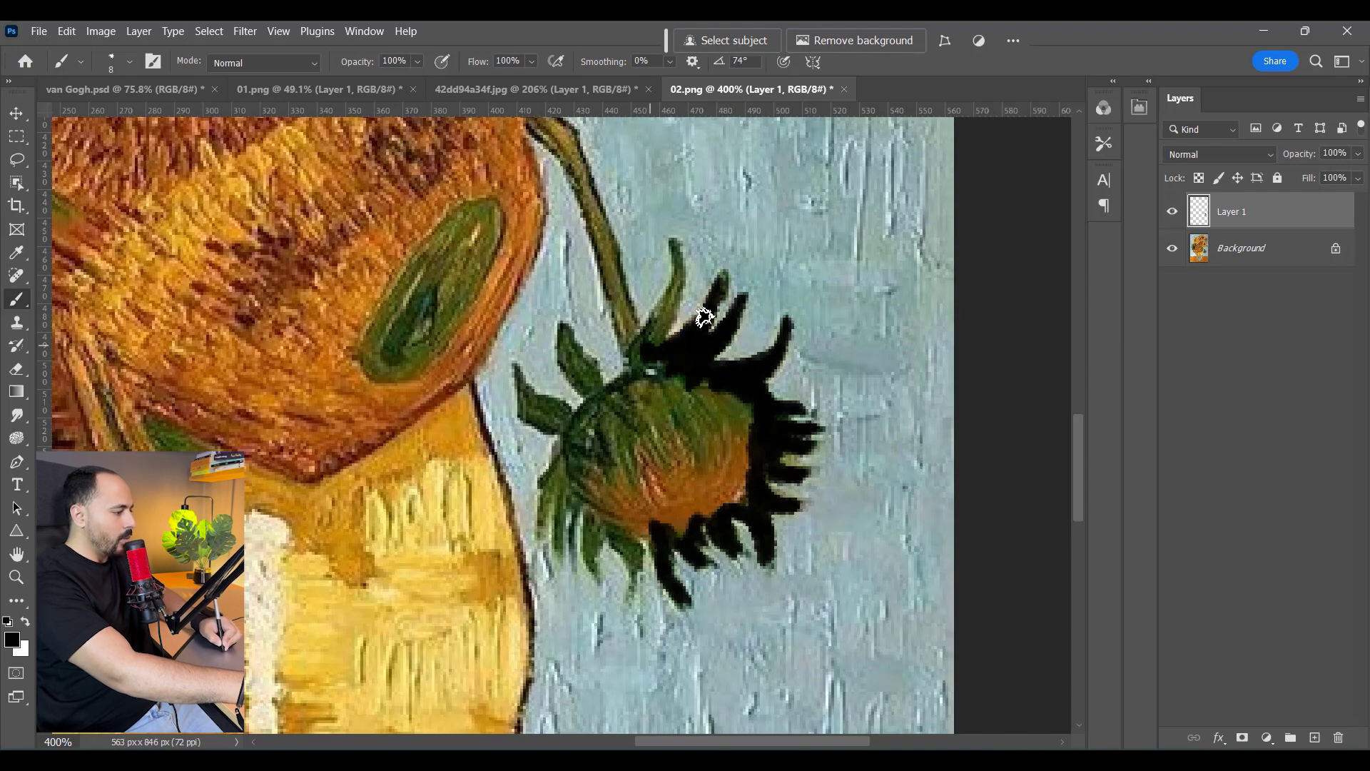
Paint black over the bud's remaining upper leaves, its curved stem and the small leaf beside the stem
mouse_move(703, 316)
mouse_down()
mouse_move(650, 403)
mouse_move(669, 376)
mouse_move(664, 349)
mouse_move(701, 438)
mouse_move(630, 291)
mouse_move(574, 232)
mouse_up()
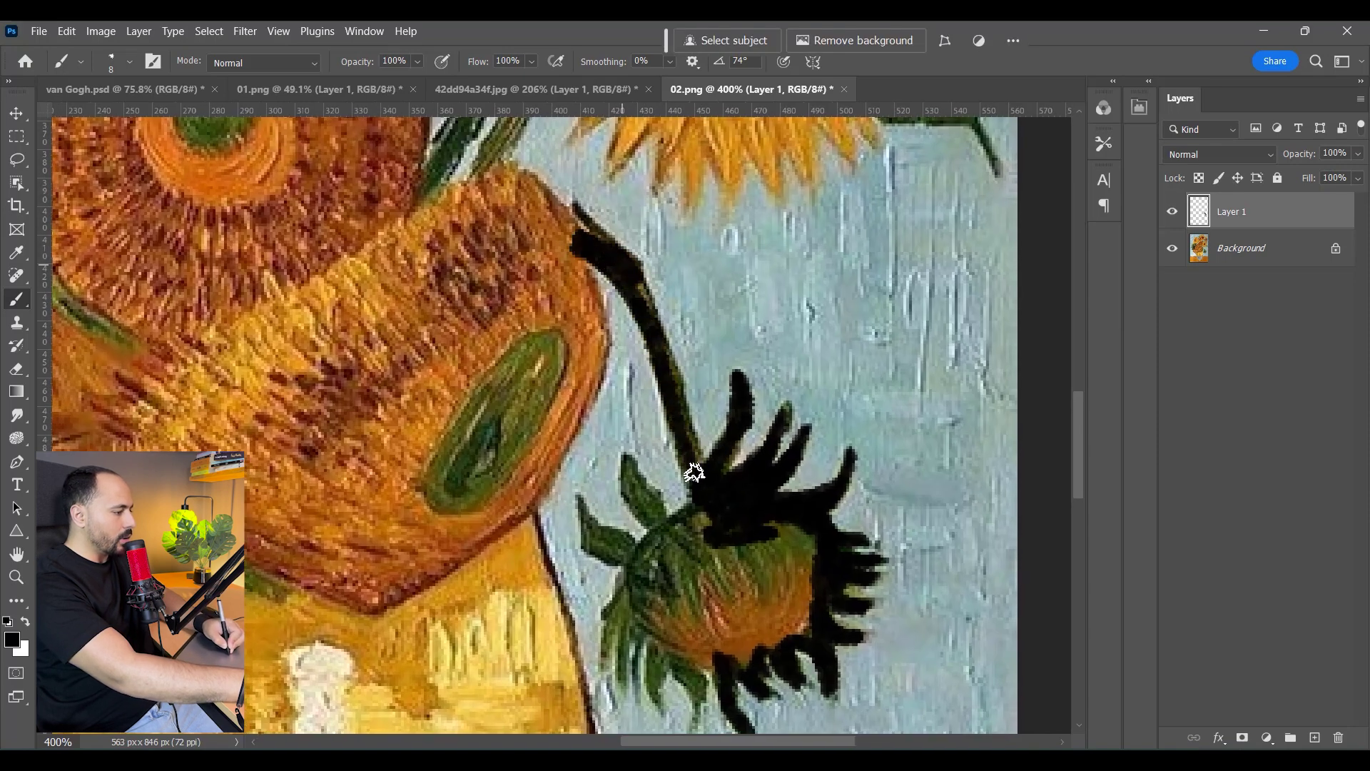
drag(655, 329, 683, 408)
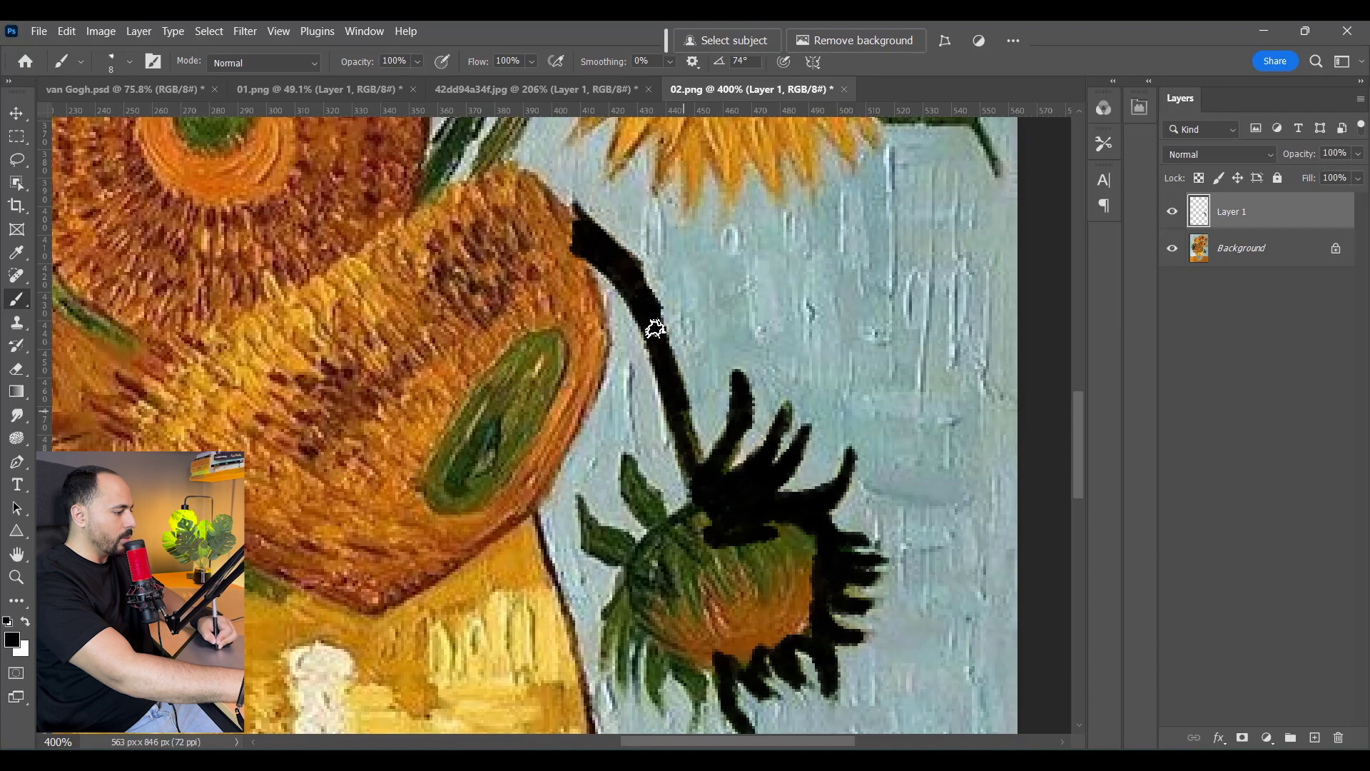
drag(676, 517, 628, 467)
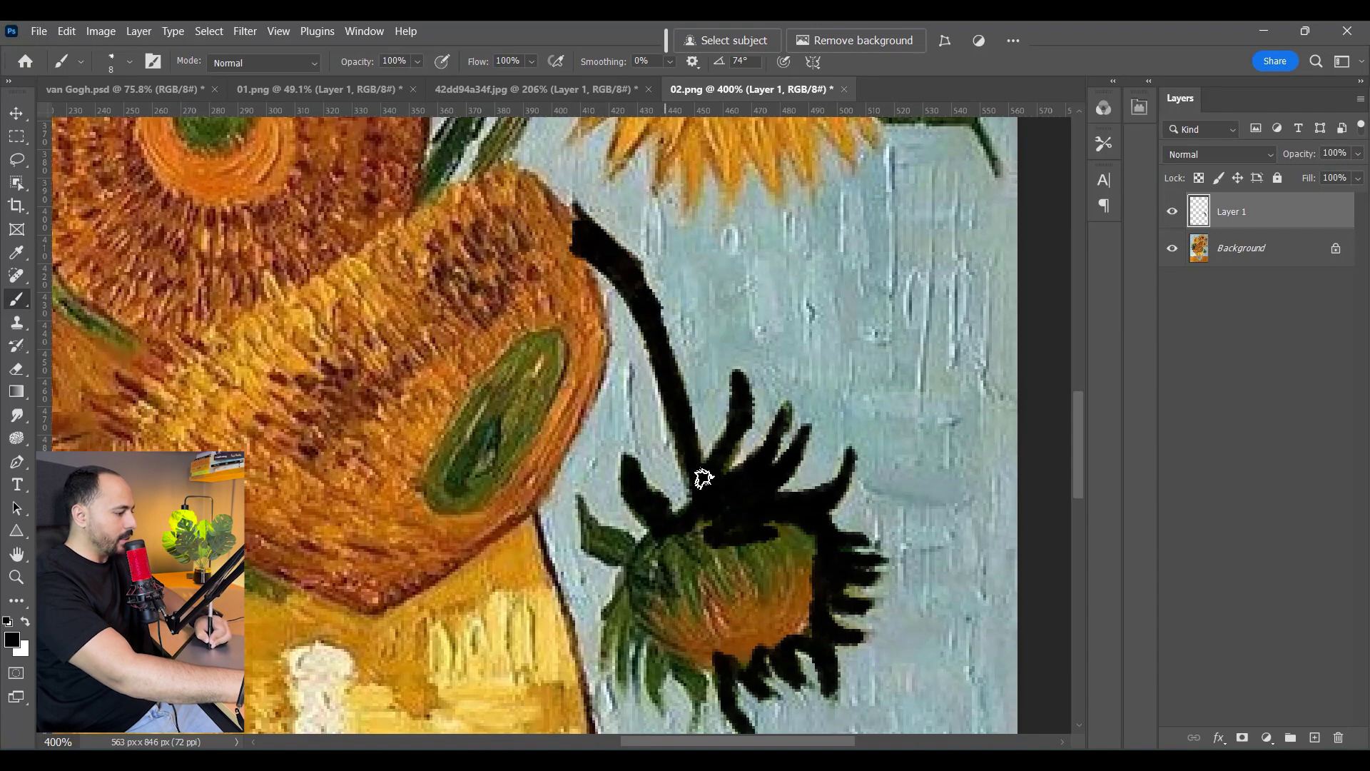
Paint the bud's left and lower-left leaves black and fill the whole bud center
mouse_move(599, 534)
mouse_down()
mouse_move(589, 543)
mouse_move(625, 549)
mouse_up()
drag(703, 578, 681, 398)
mouse_move(691, 341)
mouse_down()
mouse_move(638, 385)
mouse_move(587, 485)
mouse_move(624, 418)
mouse_up()
drag(638, 521, 630, 446)
mouse_move(670, 538)
mouse_down()
mouse_move(682, 455)
mouse_move(757, 448)
mouse_move(788, 424)
mouse_up()
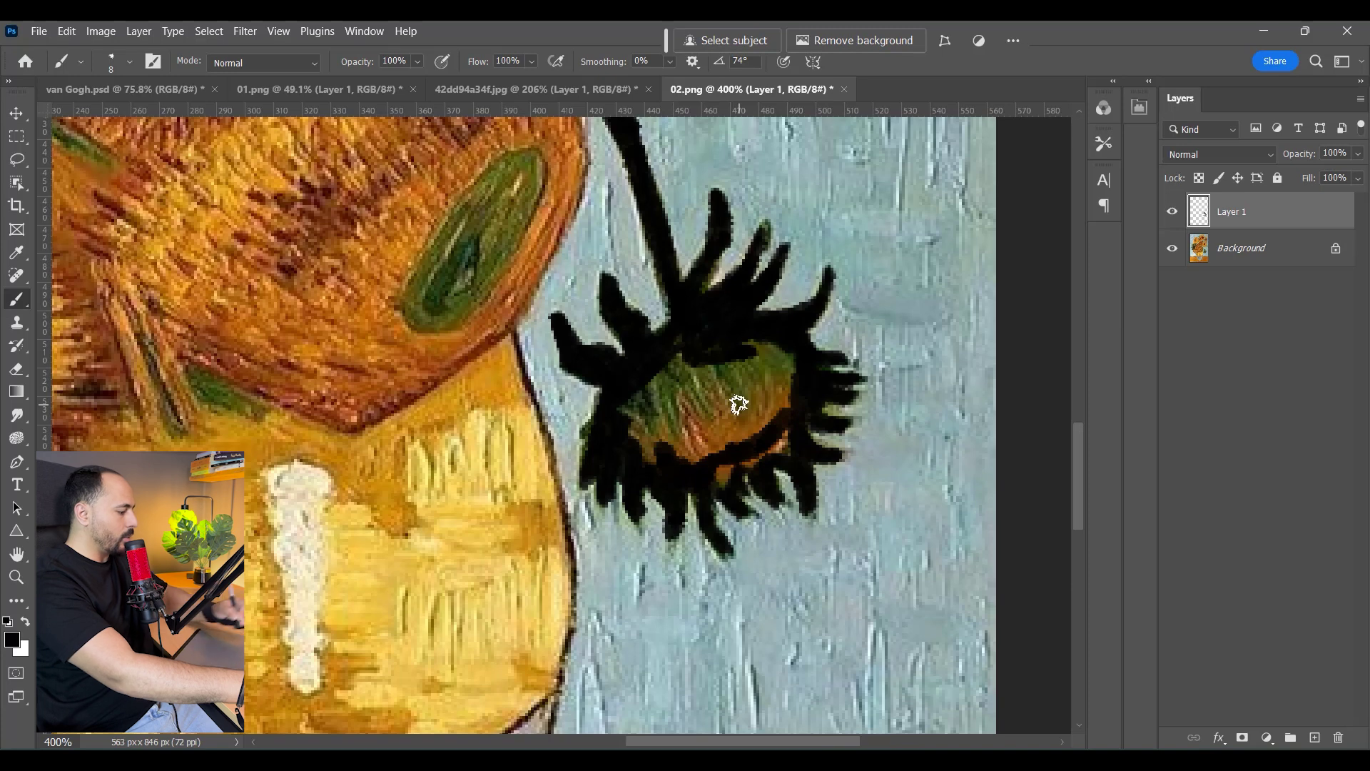
drag(801, 398, 774, 369)
drag(783, 440, 717, 464)
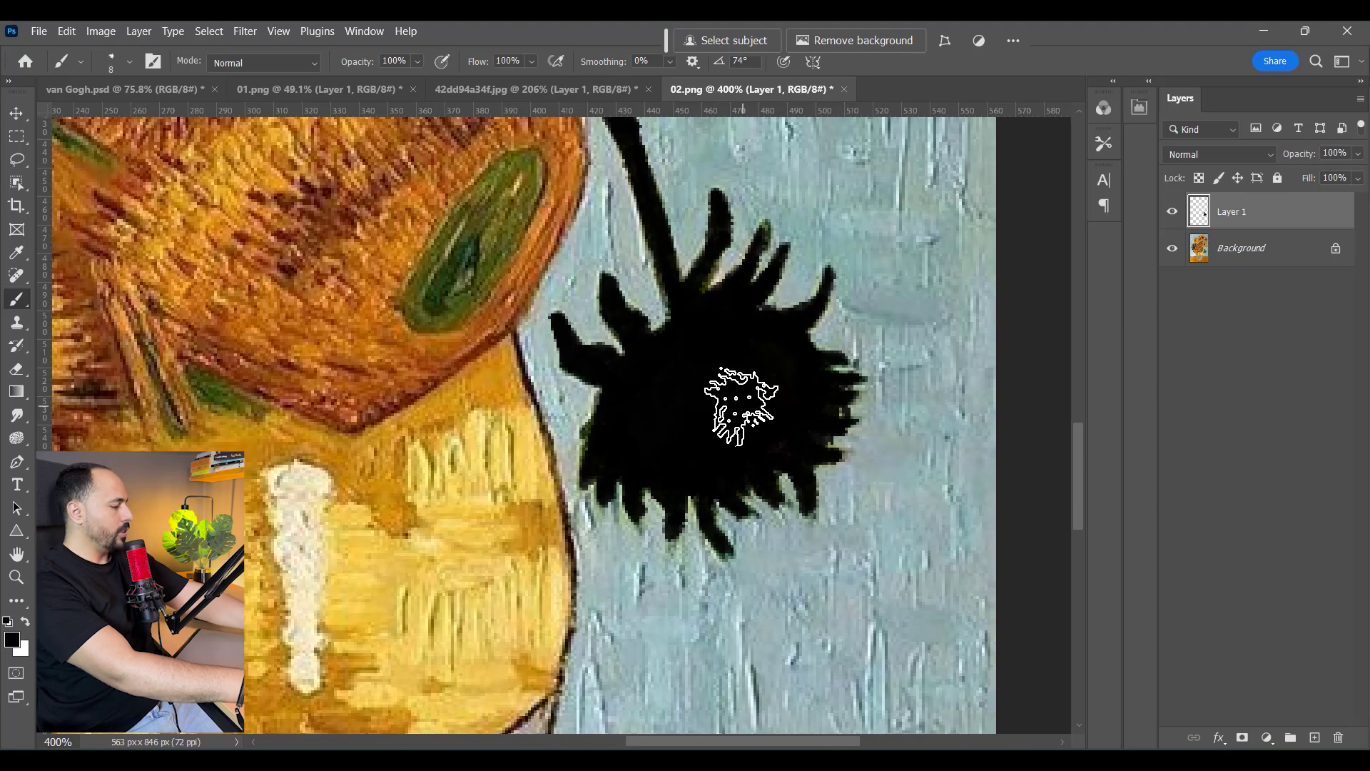
Trace the vase's right edge and base with a black brush outline
key(ctrl+minus)
key(ctrl+minus)
key(ctrl+minus)
key(ctrl+minus)
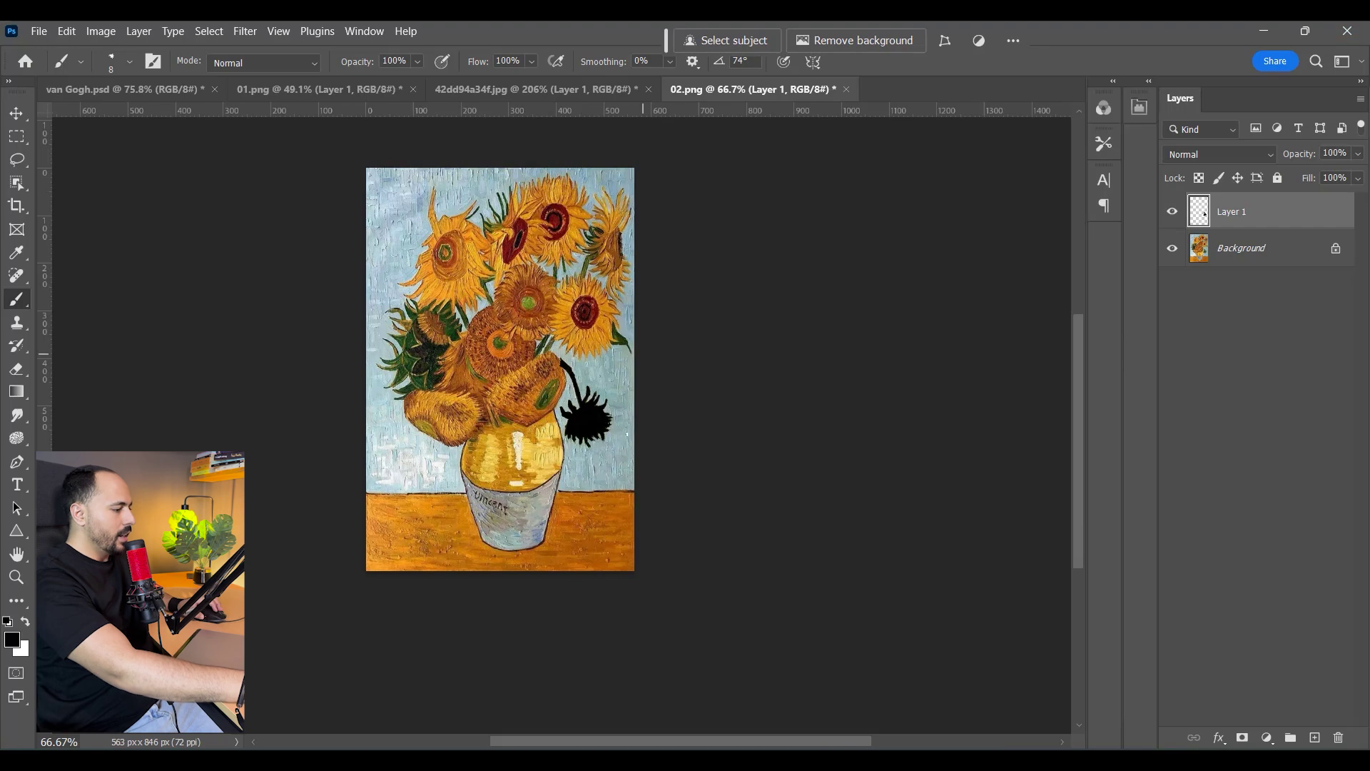
scroll(610, 256, up, 8)
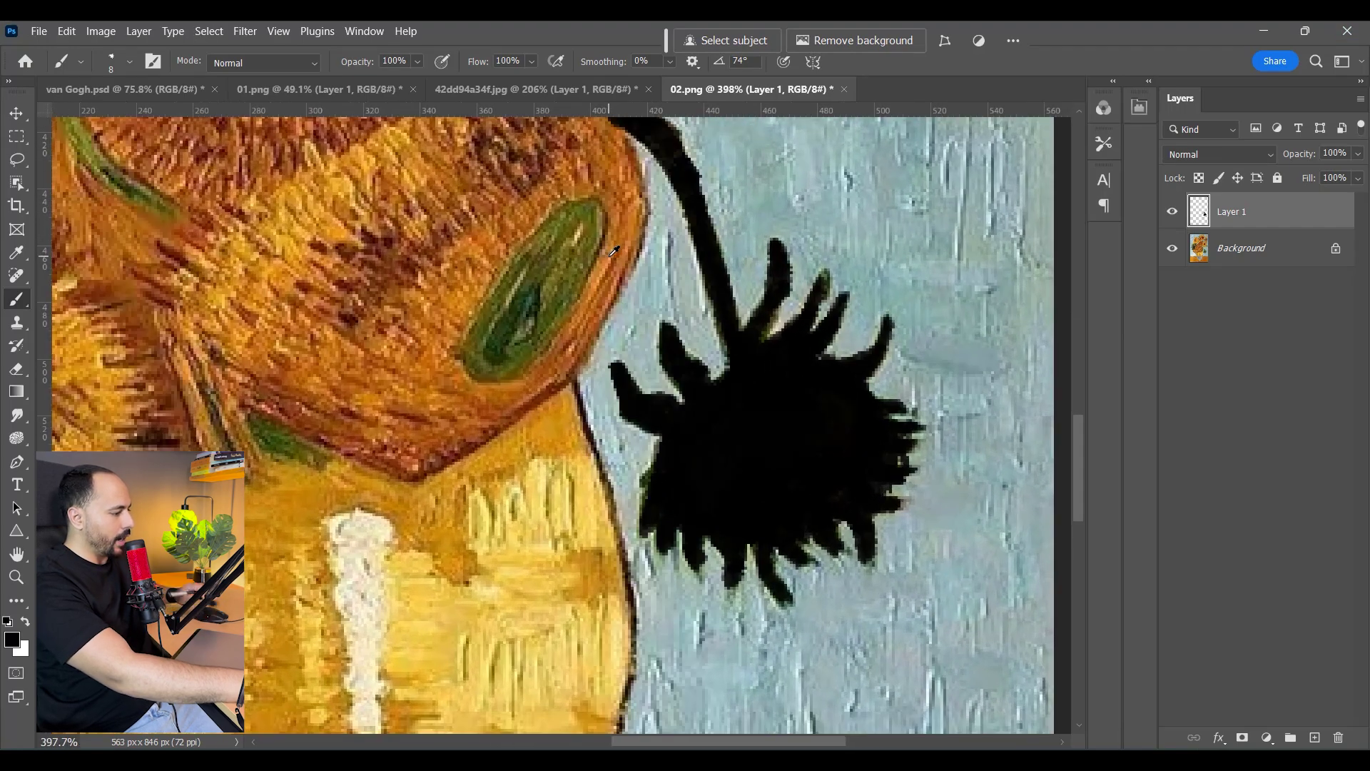
drag(744, 330, 822, 441)
mouse_move(698, 229)
mouse_down()
mouse_move(722, 343)
mouse_move(678, 435)
mouse_move(657, 535)
mouse_up()
drag(676, 637, 695, 358)
mouse_move(677, 257)
mouse_down()
mouse_move(717, 428)
mouse_move(716, 568)
mouse_up()
drag(721, 438, 705, 598)
mouse_move(709, 595)
mouse_down()
mouse_move(738, 451)
mouse_move(788, 344)
mouse_move(752, 509)
mouse_up()
mouse_move(752, 503)
mouse_down()
mouse_move(788, 296)
mouse_move(743, 469)
mouse_move(699, 560)
mouse_move(582, 599)
mouse_move(446, 580)
mouse_move(368, 535)
mouse_up()
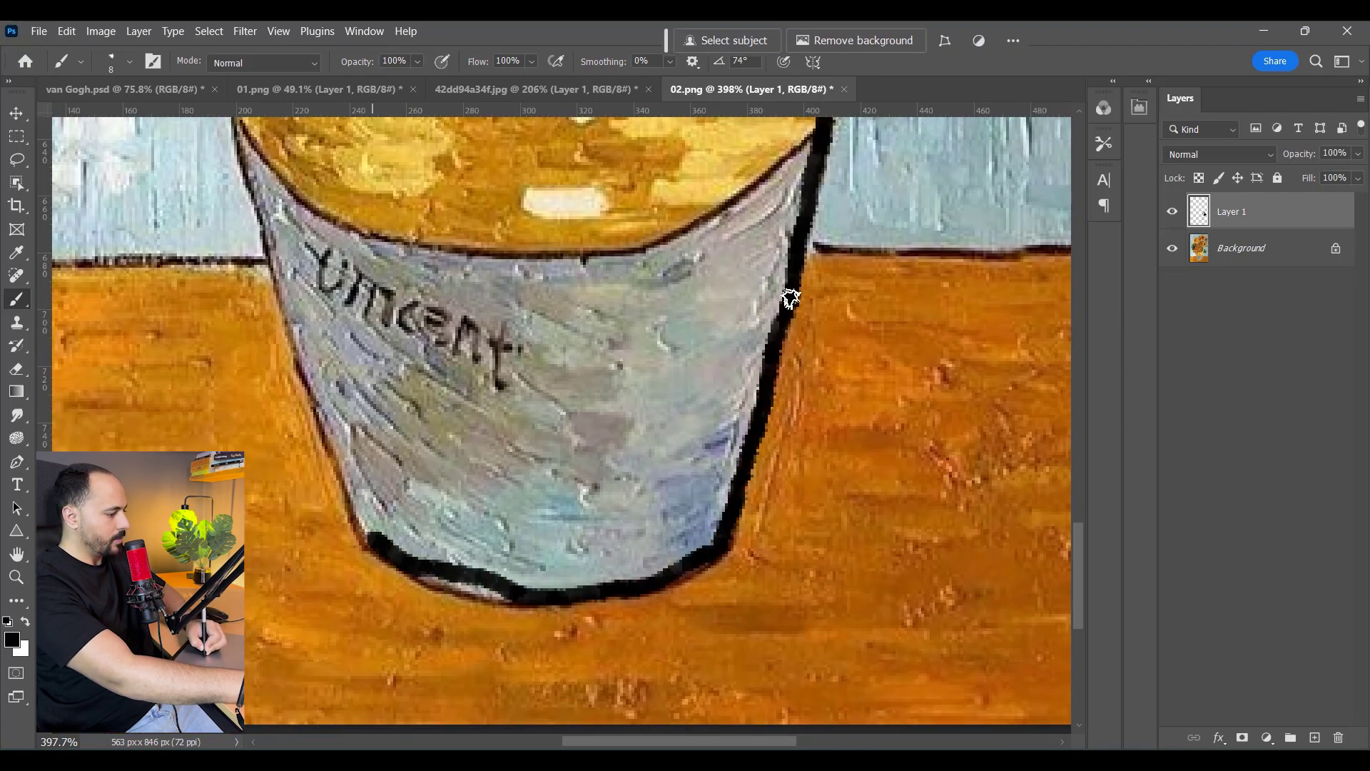
drag(463, 579, 441, 584)
Continue the black outline up the vase's left edge and around the brown sunflower hanging over its left side
drag(423, 451, 501, 516)
mouse_move(466, 609)
mouse_down()
mouse_move(427, 574)
mouse_move(315, 196)
mouse_up()
mouse_move(338, 214)
mouse_down()
mouse_move(518, 590)
mouse_move(485, 525)
mouse_move(517, 353)
mouse_up()
mouse_move(509, 396)
mouse_down()
mouse_move(512, 431)
mouse_move(696, 524)
mouse_move(564, 560)
mouse_move(492, 521)
mouse_move(375, 436)
mouse_move(330, 365)
mouse_move(327, 282)
mouse_move(762, 532)
mouse_move(689, 531)
mouse_up()
mouse_move(781, 510)
mouse_down()
mouse_move(713, 491)
mouse_move(802, 439)
mouse_move(774, 396)
mouse_move(660, 471)
mouse_move(737, 333)
mouse_up()
drag(781, 320, 765, 388)
Paint black over the pointed green leaves along the left side of the bouquet
mouse_move(710, 425)
mouse_down()
mouse_move(614, 421)
mouse_move(574, 398)
mouse_move(638, 385)
mouse_move(603, 360)
mouse_move(739, 345)
mouse_move(705, 347)
mouse_move(652, 260)
mouse_move(620, 243)
mouse_up()
drag(720, 350, 737, 307)
mouse_move(738, 321)
mouse_down()
mouse_move(724, 505)
mouse_move(681, 421)
mouse_move(729, 410)
mouse_move(674, 361)
mouse_move(762, 371)
mouse_move(678, 314)
mouse_move(749, 324)
mouse_move(725, 278)
mouse_move(635, 268)
mouse_up()
mouse_move(706, 389)
mouse_down()
mouse_move(792, 364)
mouse_move(703, 442)
mouse_move(713, 543)
mouse_move(742, 526)
mouse_up()
mouse_move(782, 315)
mouse_down()
mouse_move(740, 468)
mouse_move(700, 400)
mouse_up()
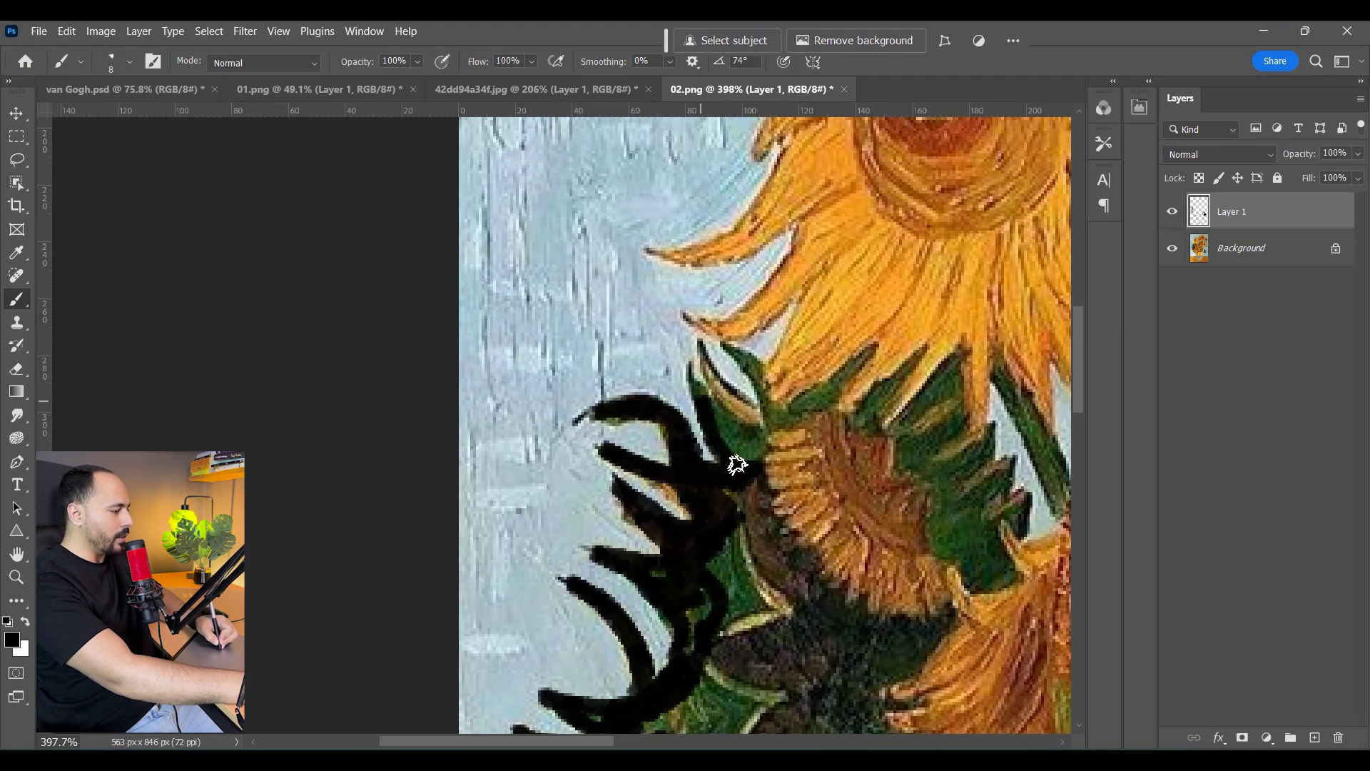
mouse_move(685, 339)
mouse_down()
mouse_move(749, 414)
mouse_move(721, 453)
mouse_move(778, 443)
mouse_move(763, 353)
mouse_up()
drag(813, 293, 764, 437)
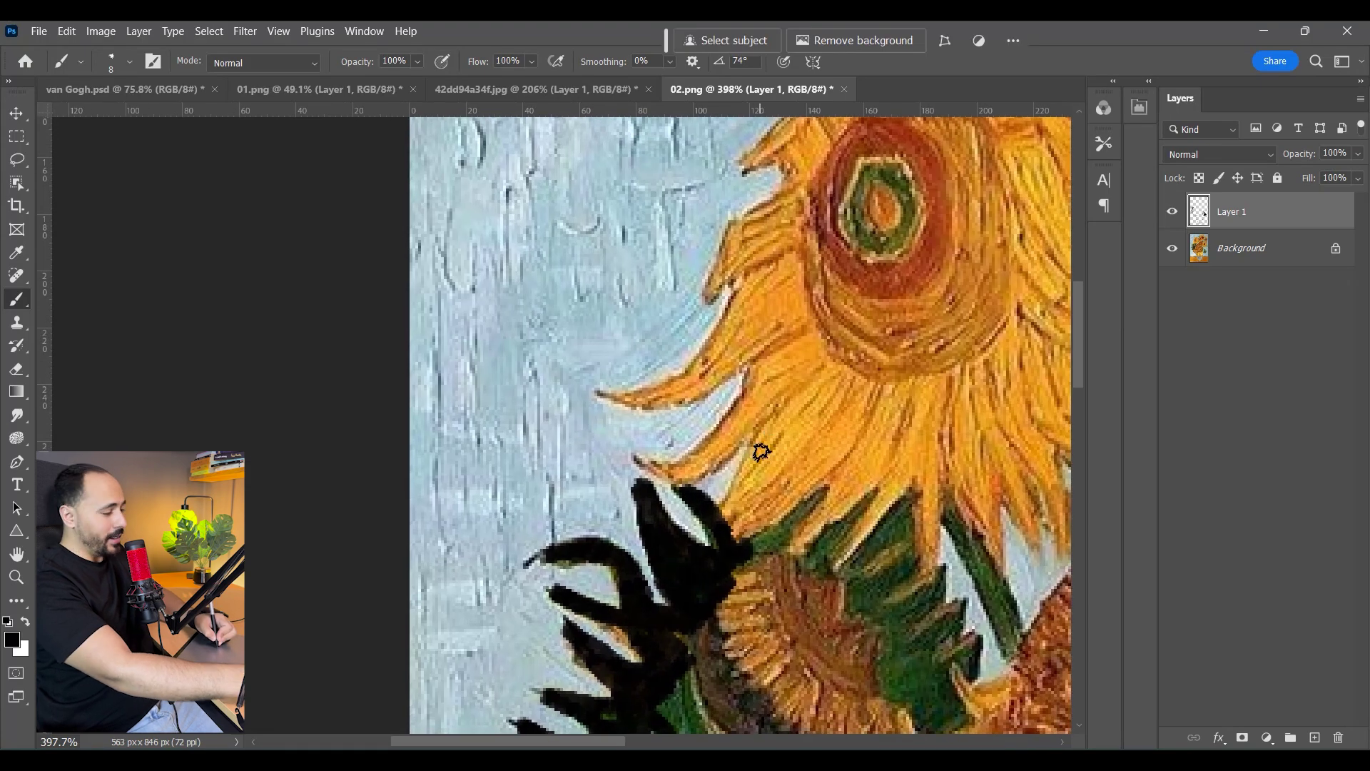
Outline the upper-left sunflower's outer petals in black and paint over the green spikes beside it
mouse_move(738, 511)
mouse_down()
mouse_move(746, 464)
mouse_move(640, 471)
mouse_move(752, 371)
mouse_move(763, 404)
mouse_move(671, 400)
mouse_move(757, 332)
mouse_move(730, 307)
mouse_move(760, 269)
mouse_up()
mouse_move(792, 249)
mouse_down()
mouse_move(713, 431)
mouse_move(647, 461)
mouse_move(666, 399)
mouse_move(738, 346)
mouse_move(699, 314)
mouse_move(750, 271)
mouse_move(658, 471)
mouse_move(628, 413)
mouse_move(619, 306)
mouse_move(646, 214)
mouse_move(674, 403)
mouse_move(838, 367)
mouse_move(910, 282)
mouse_up()
mouse_move(824, 396)
mouse_down()
mouse_move(892, 336)
mouse_move(824, 400)
mouse_move(791, 271)
mouse_move(892, 317)
mouse_move(912, 369)
mouse_up()
drag(928, 450, 748, 449)
mouse_move(753, 391)
mouse_down()
mouse_move(707, 228)
mouse_move(788, 294)
mouse_move(785, 238)
mouse_move(798, 224)
mouse_move(764, 167)
mouse_up()
mouse_move(835, 242)
mouse_down()
mouse_move(727, 461)
mouse_move(749, 429)
mouse_move(691, 323)
mouse_up()
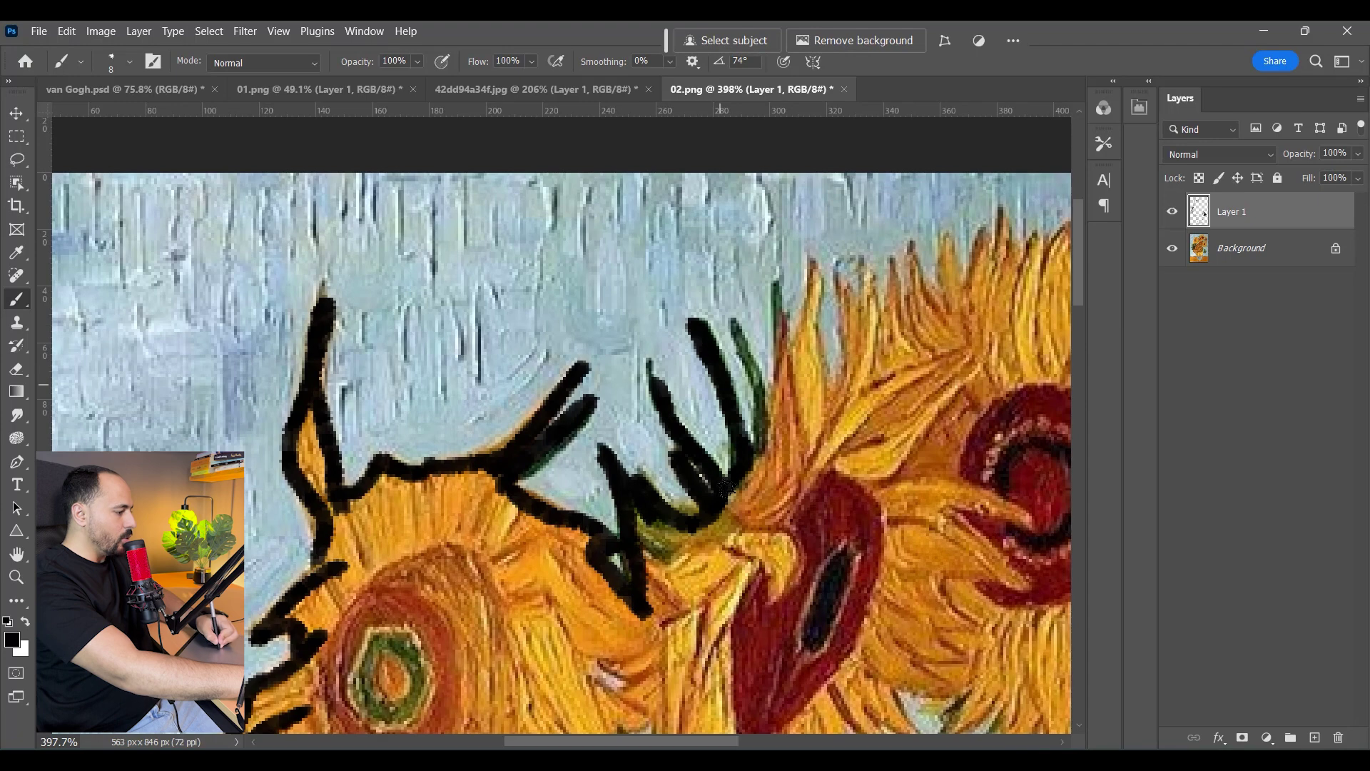
Trace the top center sunflower's petal tips in black around its top, right side and lower edge
drag(756, 471, 734, 329)
mouse_move(778, 374)
mouse_down()
mouse_move(789, 378)
mouse_move(817, 268)
mouse_move(831, 392)
mouse_move(848, 278)
mouse_move(931, 246)
mouse_move(962, 287)
mouse_up()
drag(1018, 308, 705, 403)
mouse_move(660, 349)
mouse_down()
mouse_move(689, 334)
mouse_move(724, 363)
mouse_move(778, 335)
mouse_move(803, 378)
mouse_move(842, 336)
mouse_move(865, 500)
mouse_move(913, 399)
mouse_move(935, 496)
mouse_move(718, 346)
mouse_up()
mouse_move(760, 287)
mouse_down()
mouse_move(807, 371)
mouse_move(784, 443)
mouse_move(663, 631)
mouse_move(632, 593)
mouse_move(593, 621)
mouse_move(532, 587)
mouse_up()
drag(451, 598, 455, 659)
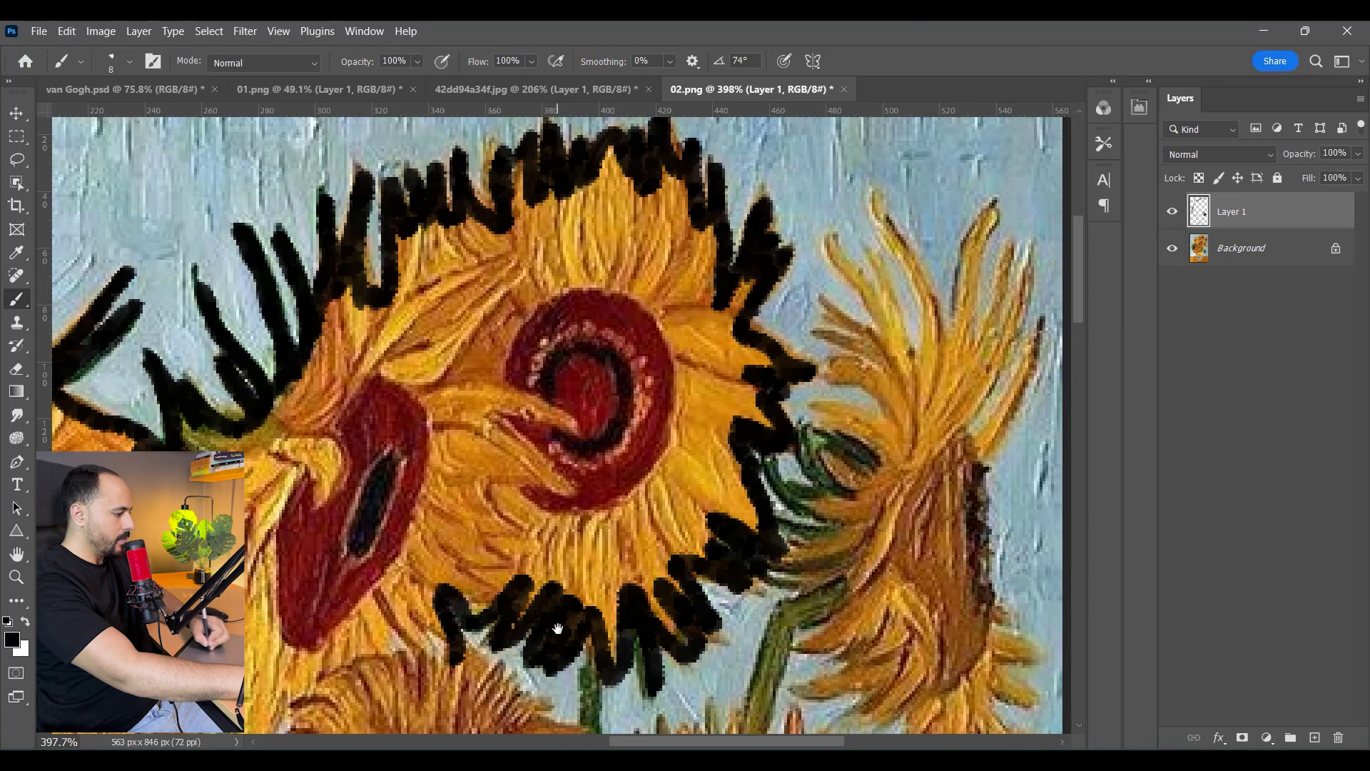
Outline the background gap between the top center sunflower and the flowers below it in black
drag(557, 690, 577, 421)
mouse_move(486, 411)
mouse_down()
mouse_move(543, 427)
mouse_move(617, 382)
mouse_up()
mouse_move(639, 493)
mouse_down()
mouse_move(658, 455)
mouse_move(696, 466)
mouse_move(733, 452)
mouse_move(757, 498)
mouse_move(760, 431)
mouse_move(824, 306)
mouse_up()
drag(478, 377, 311, 641)
Paint black over the top and left petals of the sideways sunflower at the painting's right edge
drag(894, 327, 818, 456)
mouse_move(888, 375)
mouse_down()
mouse_move(874, 246)
mouse_move(810, 357)
mouse_move(852, 200)
mouse_move(777, 353)
mouse_move(722, 191)
mouse_move(781, 332)
mouse_move(706, 248)
mouse_move(685, 256)
mouse_move(742, 360)
mouse_up()
mouse_move(676, 301)
mouse_down()
mouse_move(667, 341)
mouse_move(735, 387)
mouse_move(607, 379)
mouse_move(742, 426)
mouse_move(739, 415)
mouse_move(661, 422)
mouse_move(703, 458)
mouse_move(696, 512)
mouse_move(624, 479)
mouse_move(716, 508)
mouse_up()
drag(692, 614, 632, 468)
mouse_move(574, 397)
mouse_down()
mouse_move(623, 389)
mouse_move(592, 477)
mouse_move(653, 499)
mouse_up()
mouse_move(576, 553)
mouse_down()
mouse_move(692, 514)
mouse_move(603, 561)
mouse_move(707, 539)
mouse_move(699, 391)
mouse_move(670, 455)
mouse_move(702, 575)
mouse_up()
Paint the sideways sunflower's lower petals black and close the outline along its right edge
mouse_move(678, 428)
mouse_down()
mouse_move(735, 574)
mouse_move(685, 410)
mouse_move(746, 525)
mouse_move(713, 375)
mouse_move(745, 492)
mouse_up()
drag(721, 375, 785, 446)
drag(742, 389, 798, 401)
drag(735, 356, 803, 363)
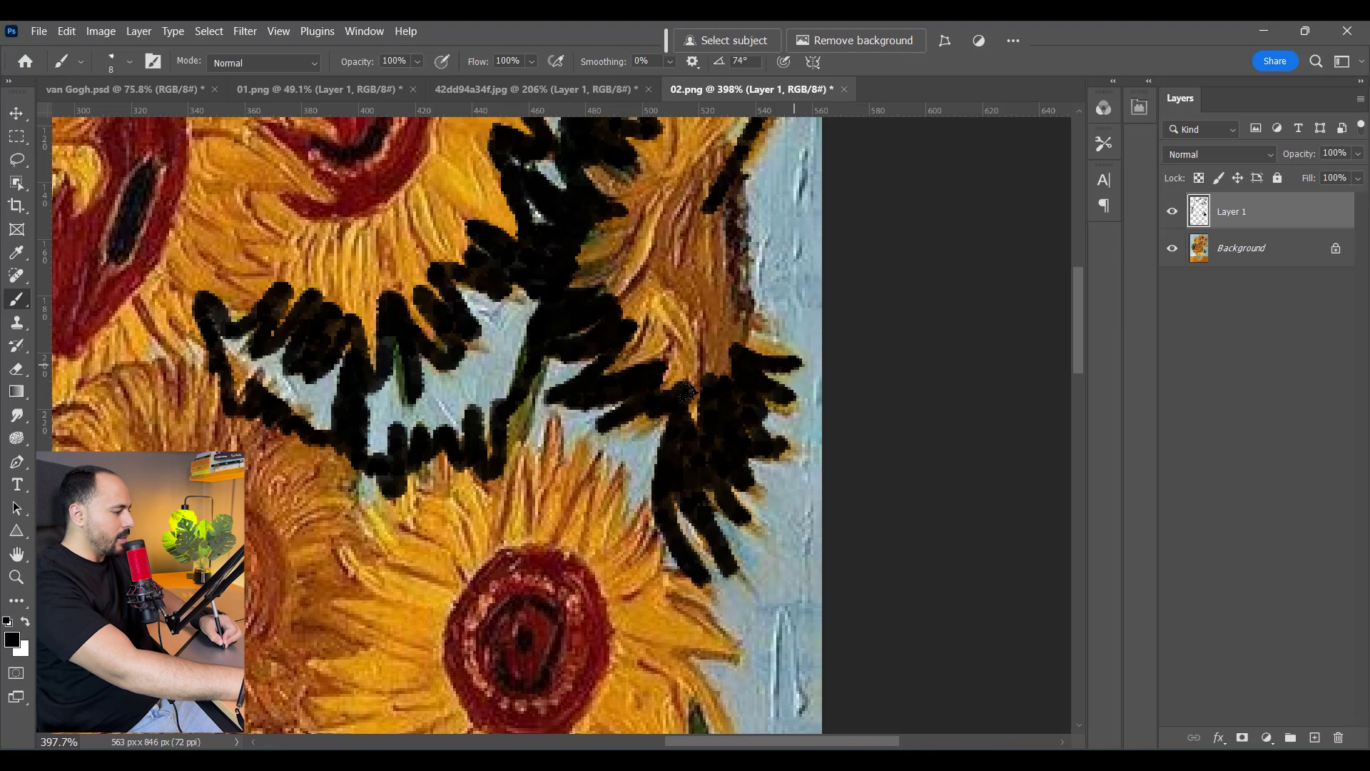
mouse_move(745, 307)
mouse_down()
mouse_move(763, 463)
mouse_move(746, 351)
mouse_up()
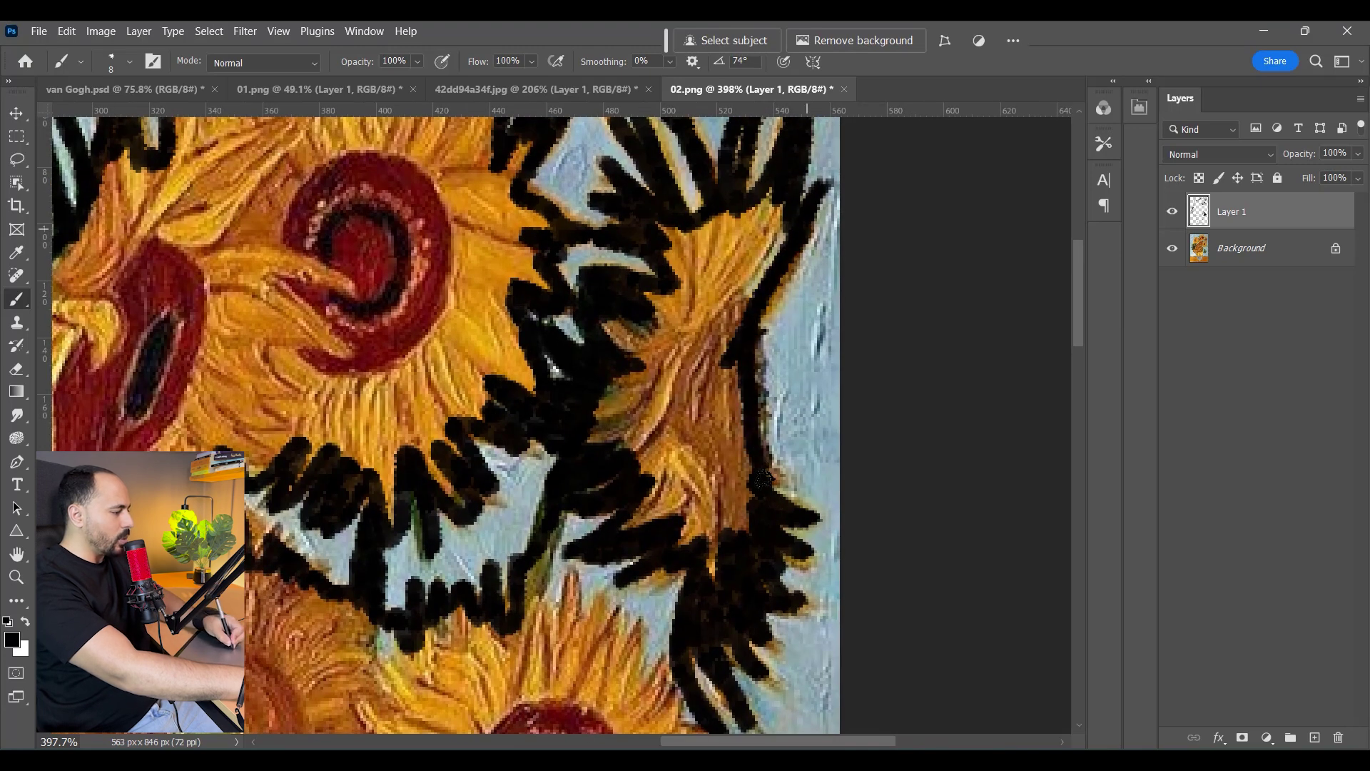
drag(807, 228, 748, 407)
mouse_move(746, 457)
mouse_down()
mouse_move(735, 539)
mouse_move(710, 568)
mouse_up()
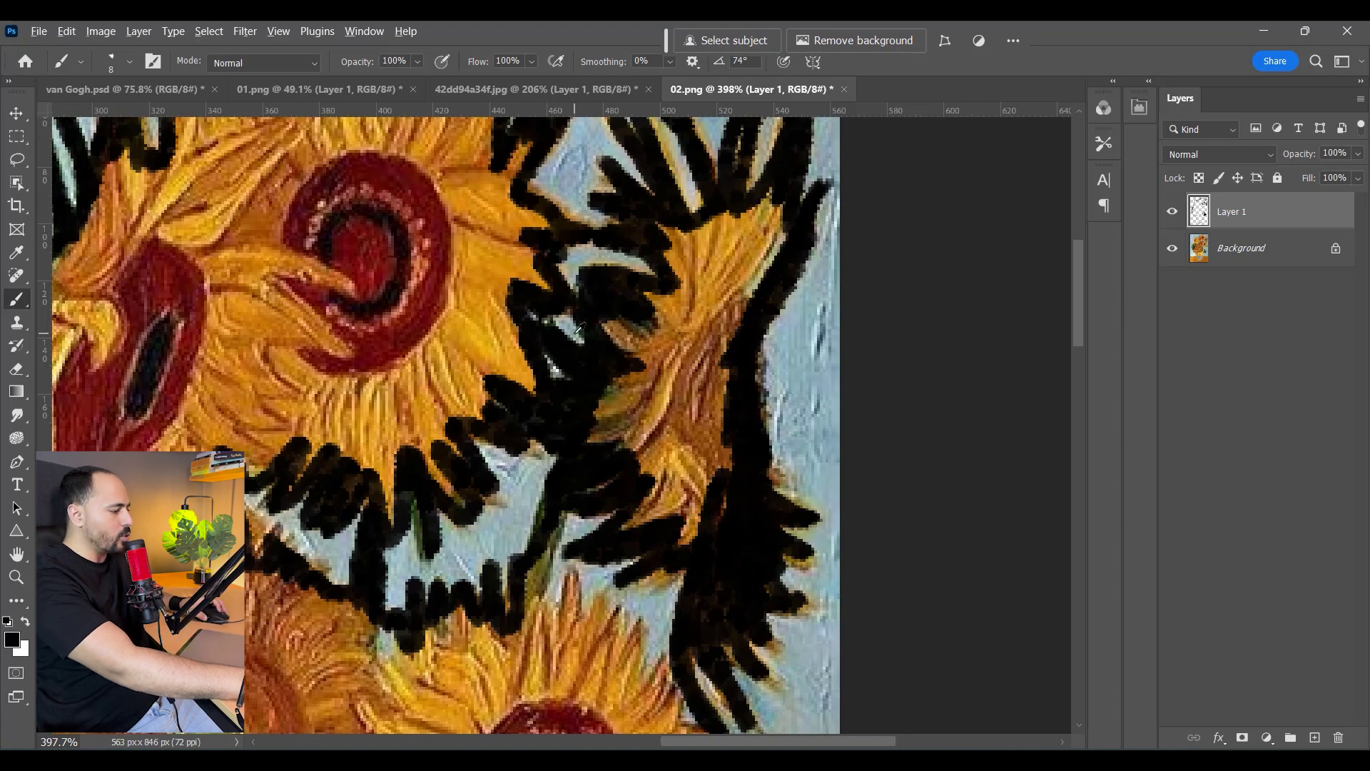
Outline the lower right sunflower's petals, its side leaf and the green stems beneath it in black
scroll(592, 339, down, 4)
scroll(687, 485, up, 2)
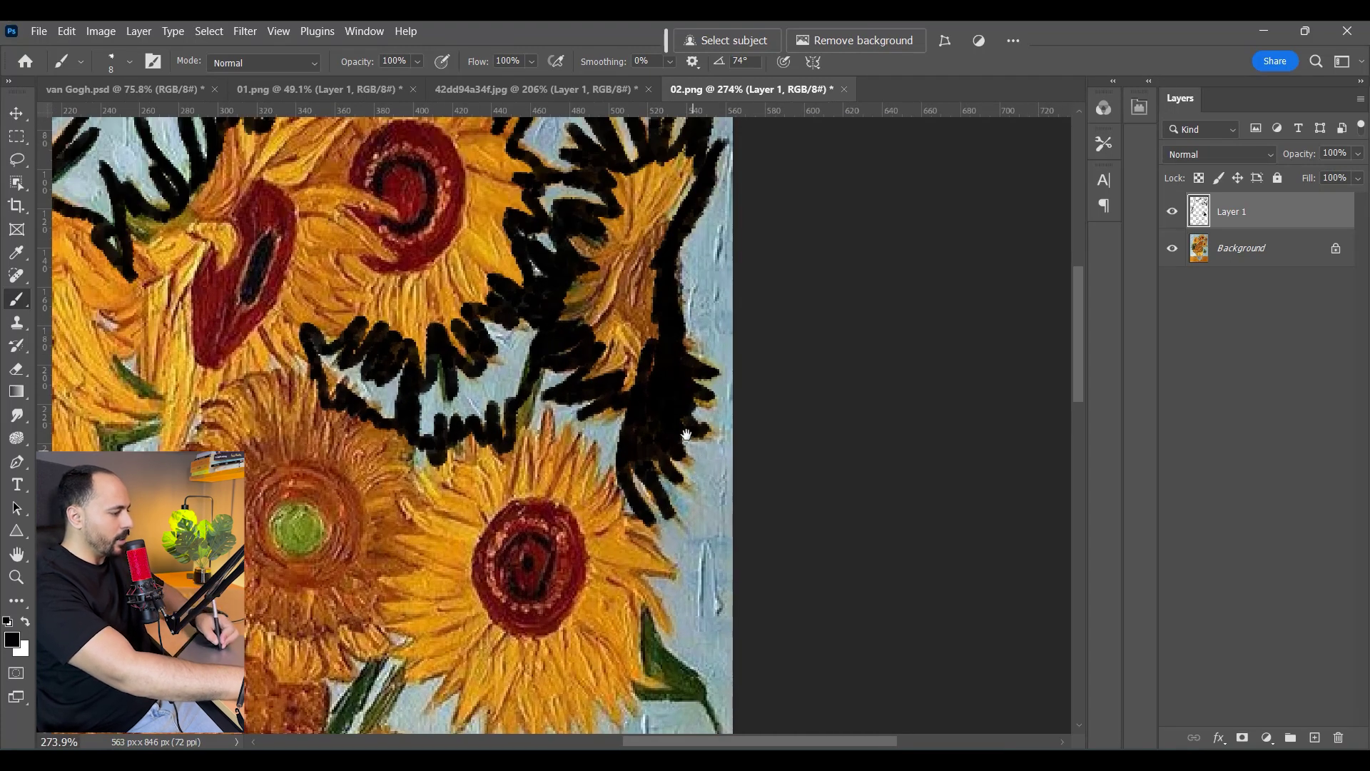
drag(692, 451, 720, 334)
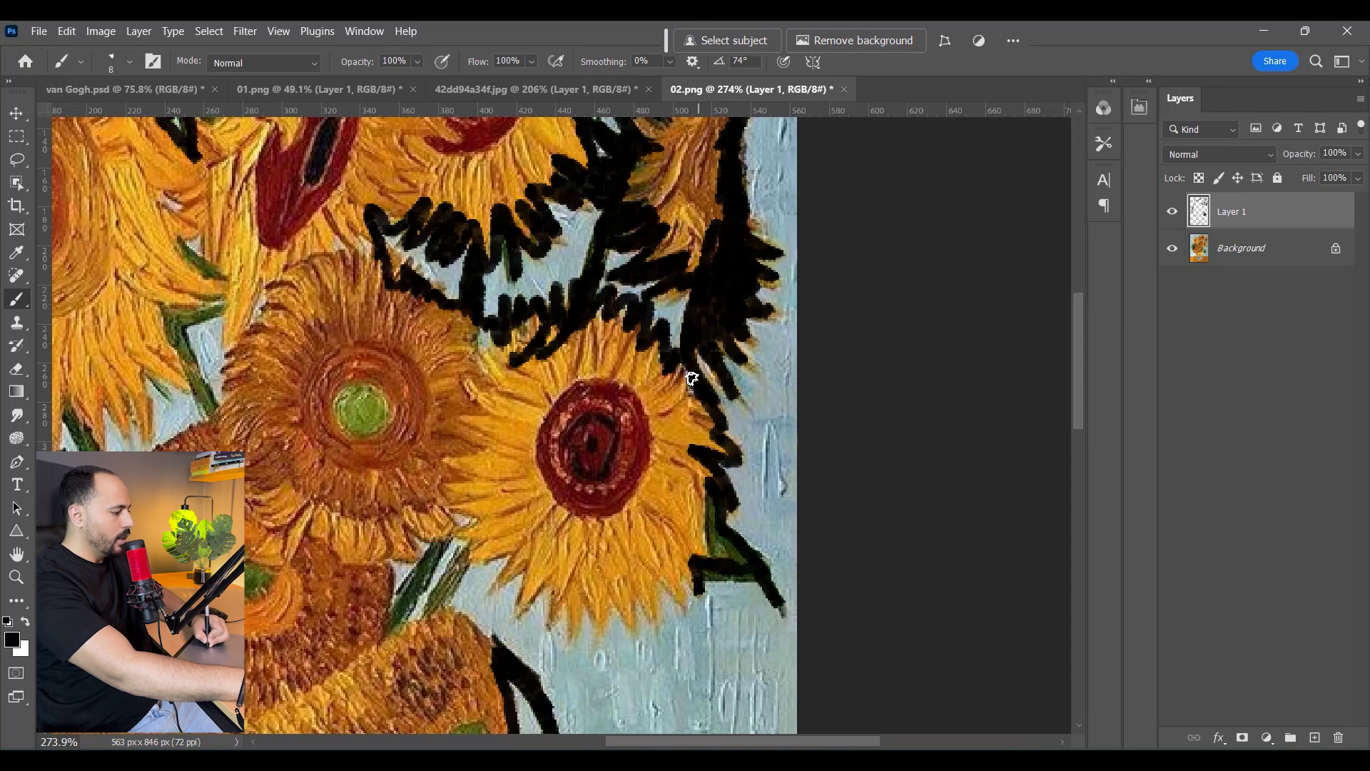
drag(677, 555, 645, 623)
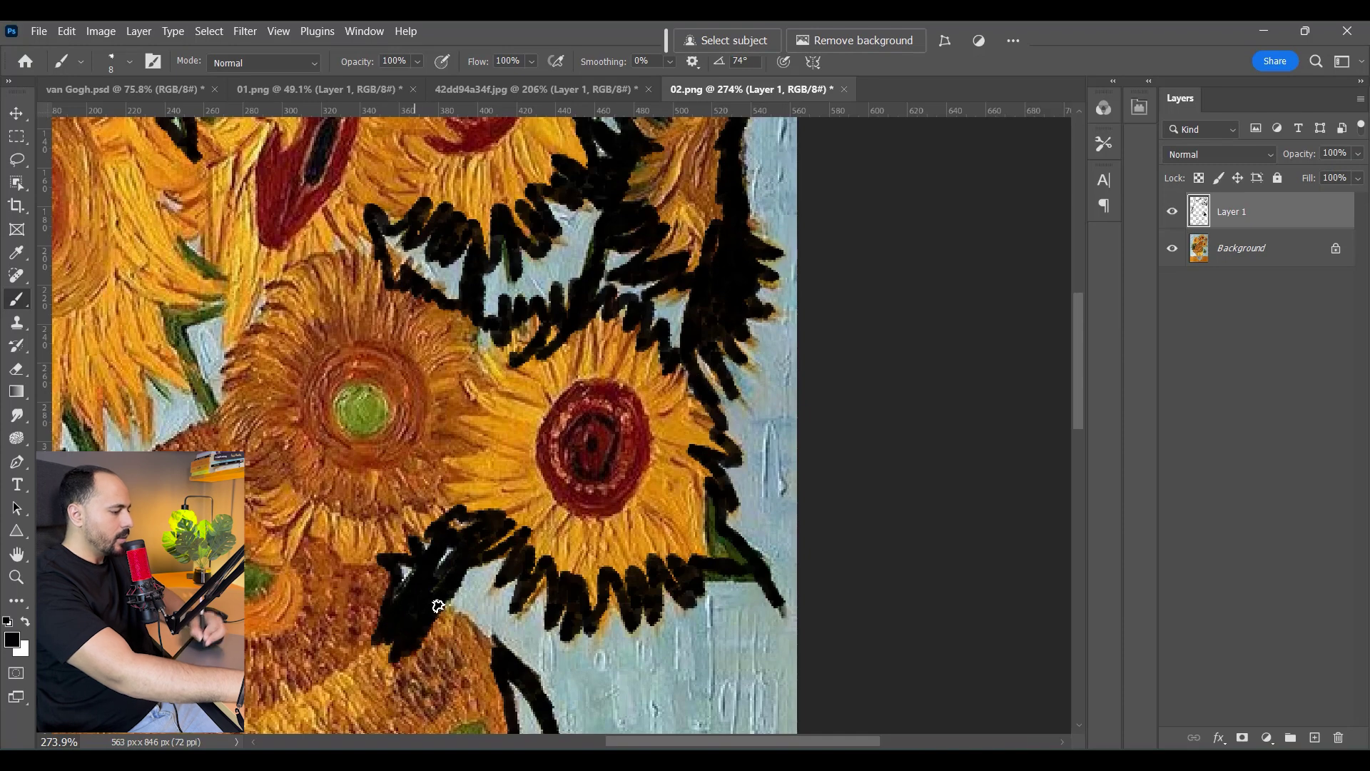
scroll(448, 587, down, 8)
drag(456, 508, 587, 477)
scroll(429, 435, up, 8)
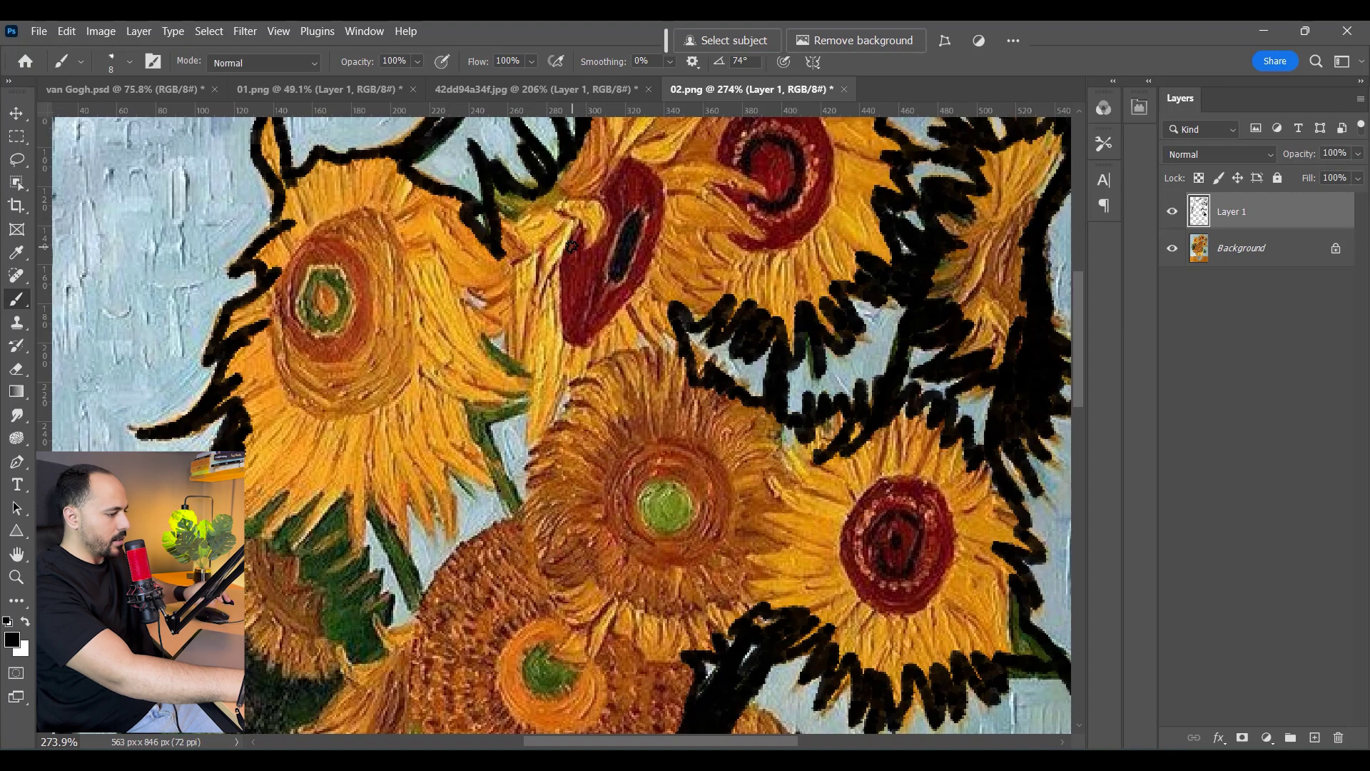
Fill the left and central sunflowers with black using a size 45 brush, undoing the stroke across the lower blooms
scroll(572, 246, down, 7)
scroll(626, 322, up, 3)
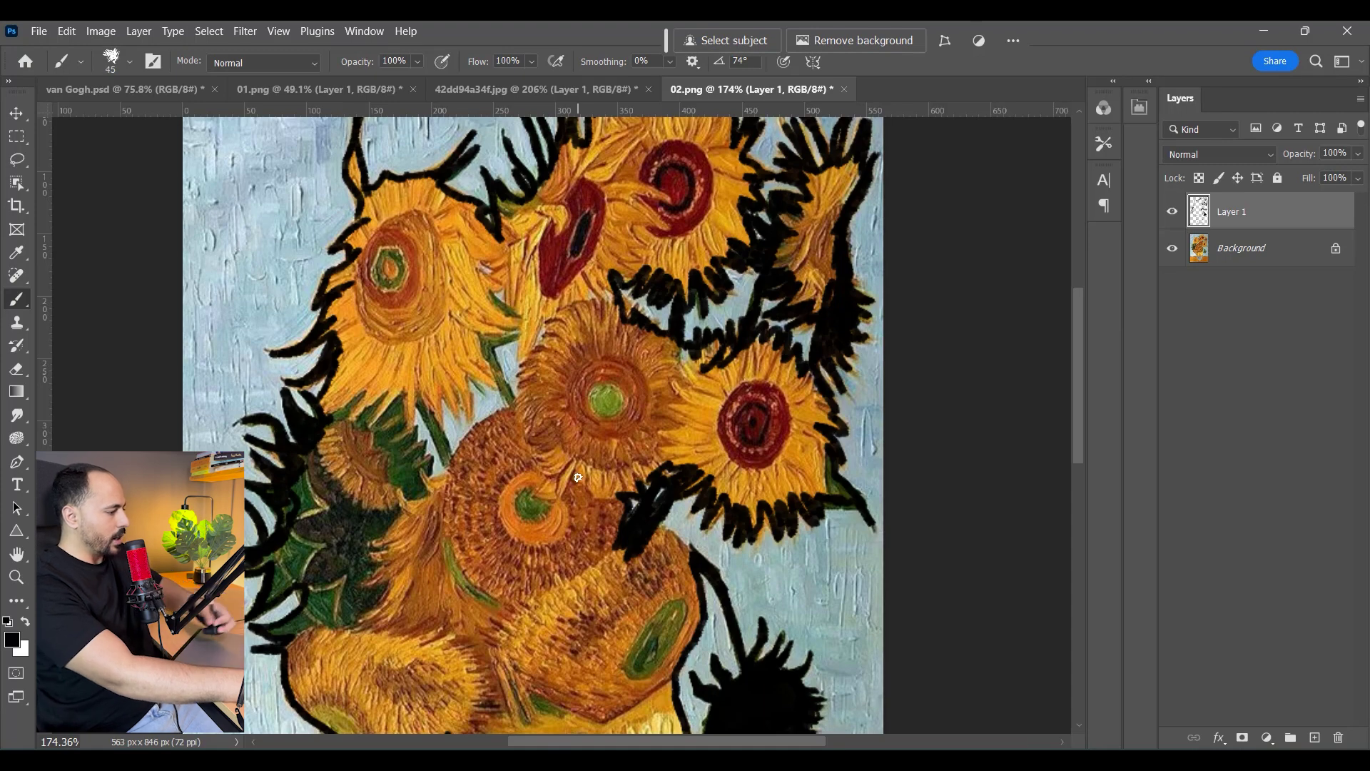
mouse_move(595, 422)
mouse_down()
mouse_move(539, 476)
mouse_move(582, 384)
mouse_move(546, 455)
mouse_move(403, 448)
mouse_move(524, 284)
mouse_move(446, 334)
mouse_move(468, 284)
mouse_move(418, 263)
mouse_move(375, 348)
mouse_move(353, 291)
mouse_up()
mouse_move(364, 340)
mouse_down()
mouse_move(372, 529)
mouse_move(325, 480)
mouse_up()
mouse_move(459, 512)
mouse_down()
mouse_move(526, 307)
mouse_move(460, 308)
mouse_move(358, 351)
mouse_move(364, 371)
mouse_move(603, 457)
mouse_move(453, 414)
mouse_move(385, 436)
mouse_move(628, 456)
mouse_move(464, 486)
mouse_move(477, 503)
mouse_up()
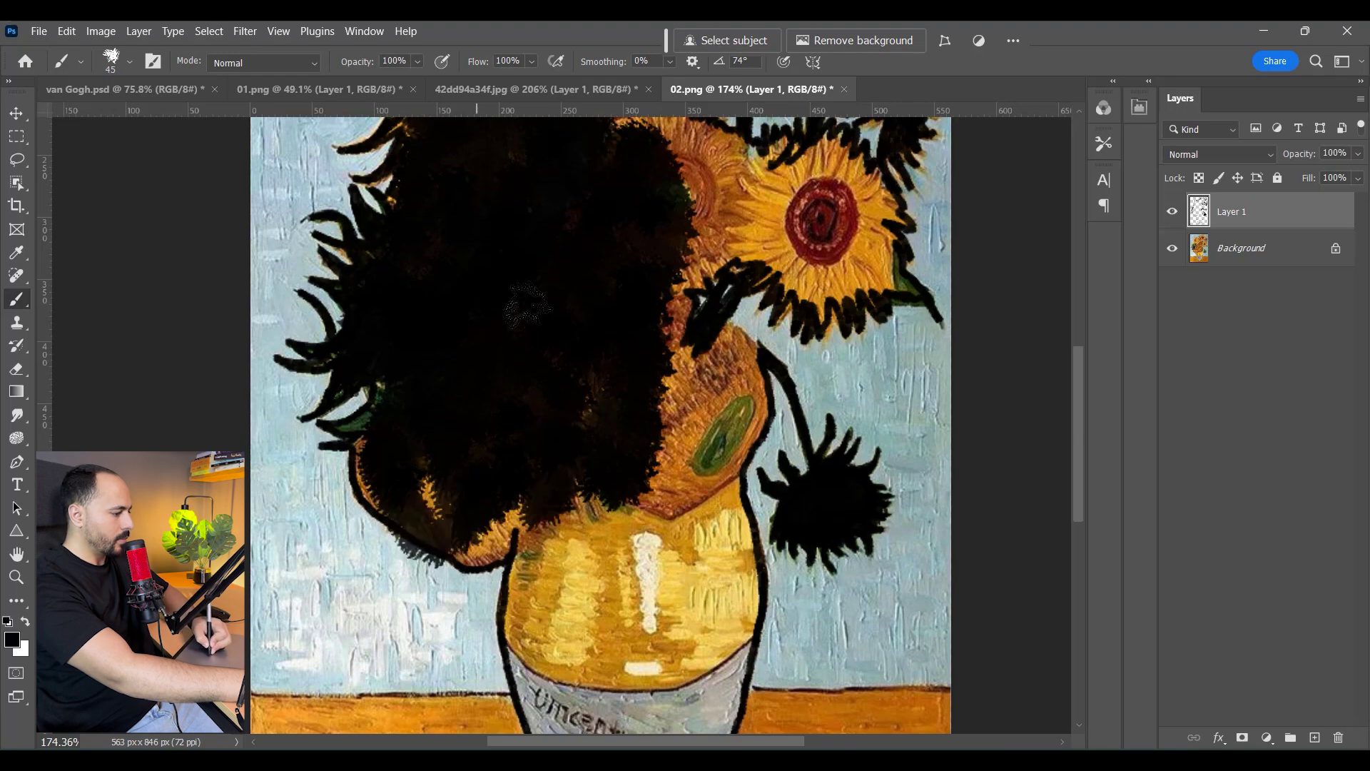
key(ctrl+z)
mouse_move(389, 444)
mouse_down()
mouse_move(398, 457)
mouse_move(429, 364)
mouse_move(392, 414)
mouse_up()
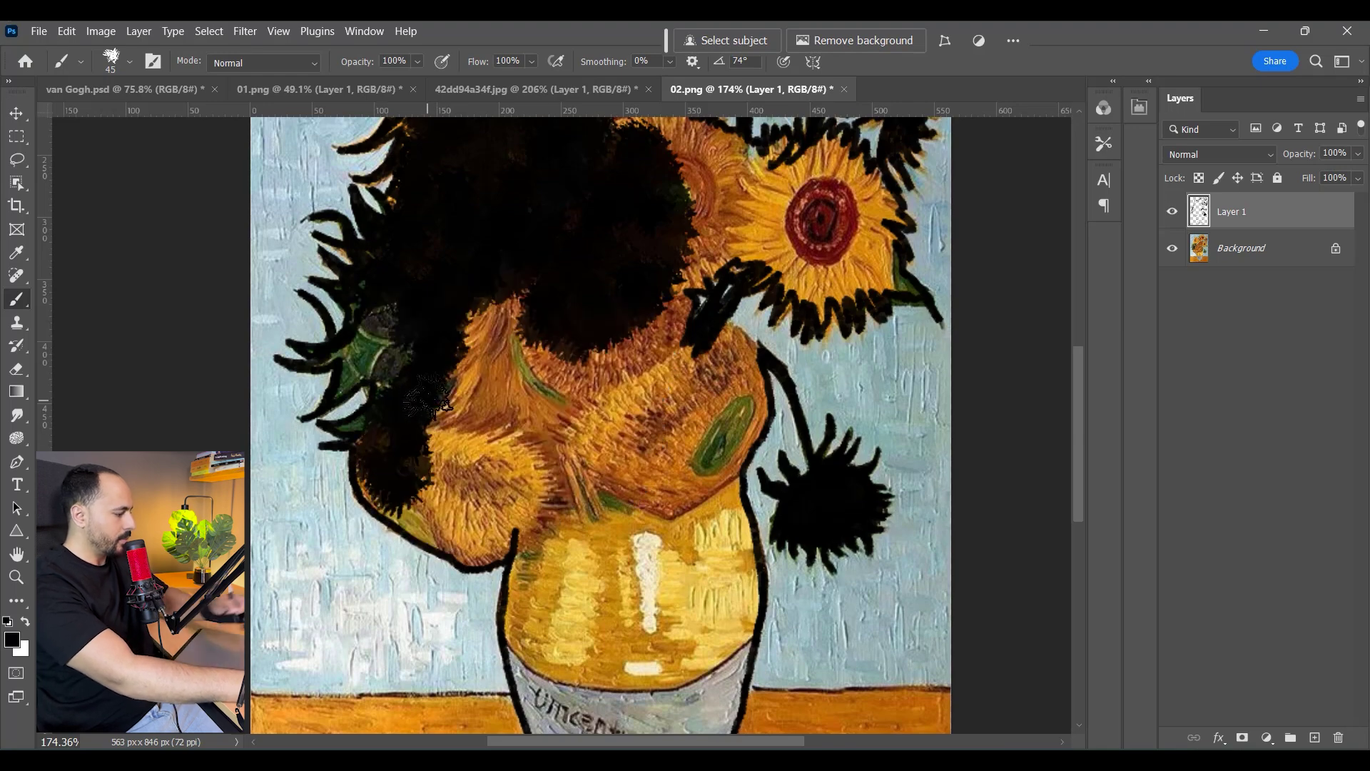
Fill the left leaves, the lower-left bloom and the left sunflower's edges with black using a size 25 brush
key(ctrl+plus)
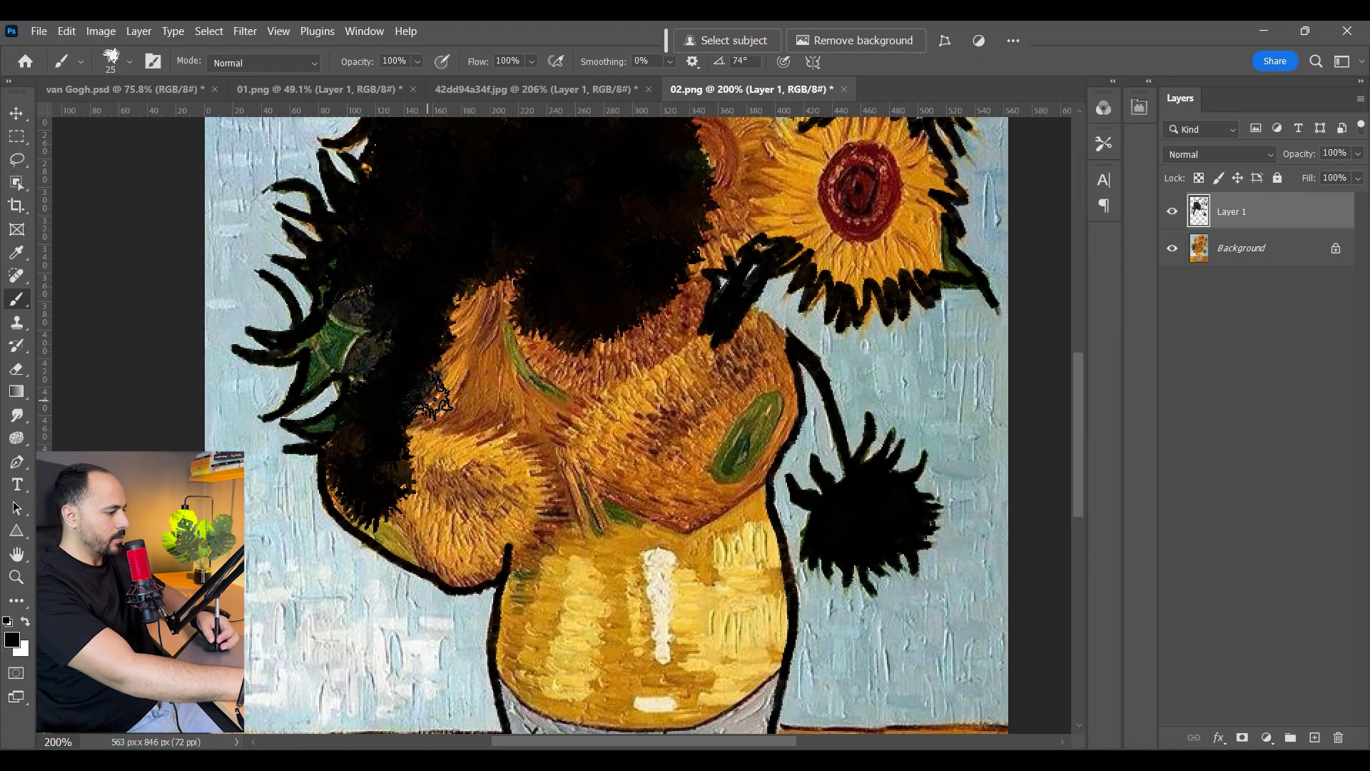
mouse_move(451, 279)
mouse_down()
mouse_move(320, 334)
mouse_move(325, 362)
mouse_move(347, 364)
mouse_up()
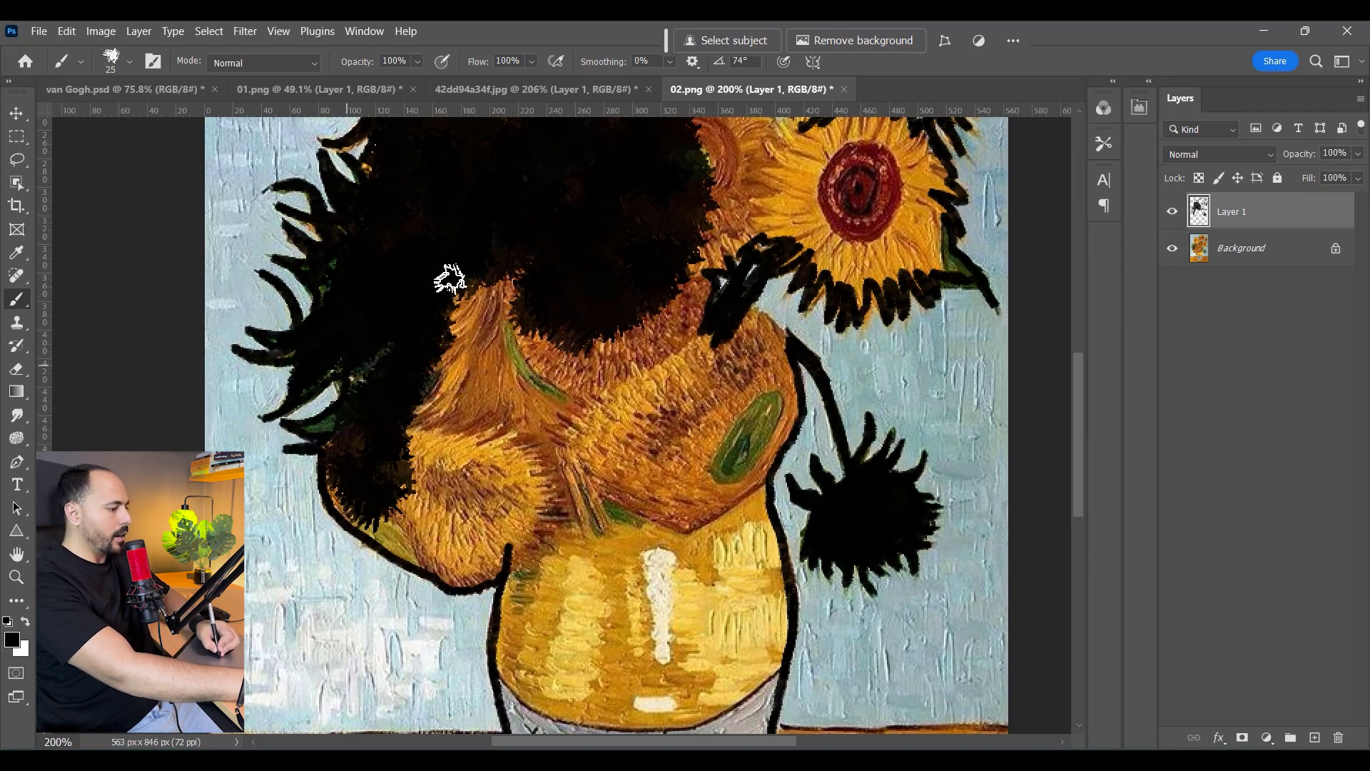
mouse_move(390, 525)
mouse_down()
mouse_move(493, 300)
mouse_move(464, 303)
mouse_move(478, 358)
mouse_up()
mouse_move(378, 524)
mouse_down()
mouse_move(421, 539)
mouse_move(517, 353)
mouse_up()
drag(528, 239, 563, 475)
mouse_move(485, 217)
mouse_down()
mouse_move(441, 178)
mouse_move(459, 168)
mouse_move(474, 281)
mouse_move(456, 292)
mouse_move(451, 203)
mouse_move(482, 257)
mouse_move(529, 265)
mouse_move(530, 300)
mouse_move(544, 296)
mouse_move(518, 300)
mouse_move(618, 302)
mouse_up()
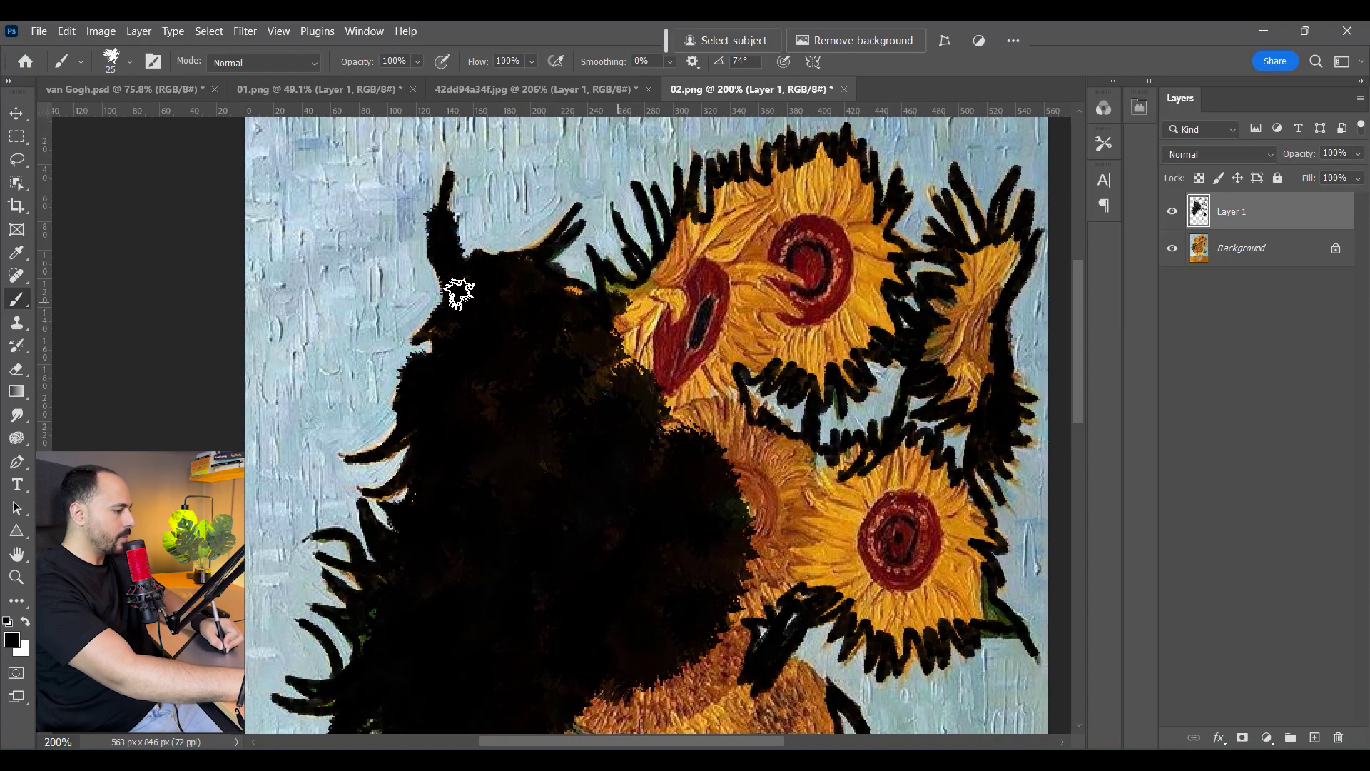
Fill the top center, sideways and lower right sunflowers with black up to their traced outlines
drag(457, 292, 673, 300)
drag(835, 157, 740, 301)
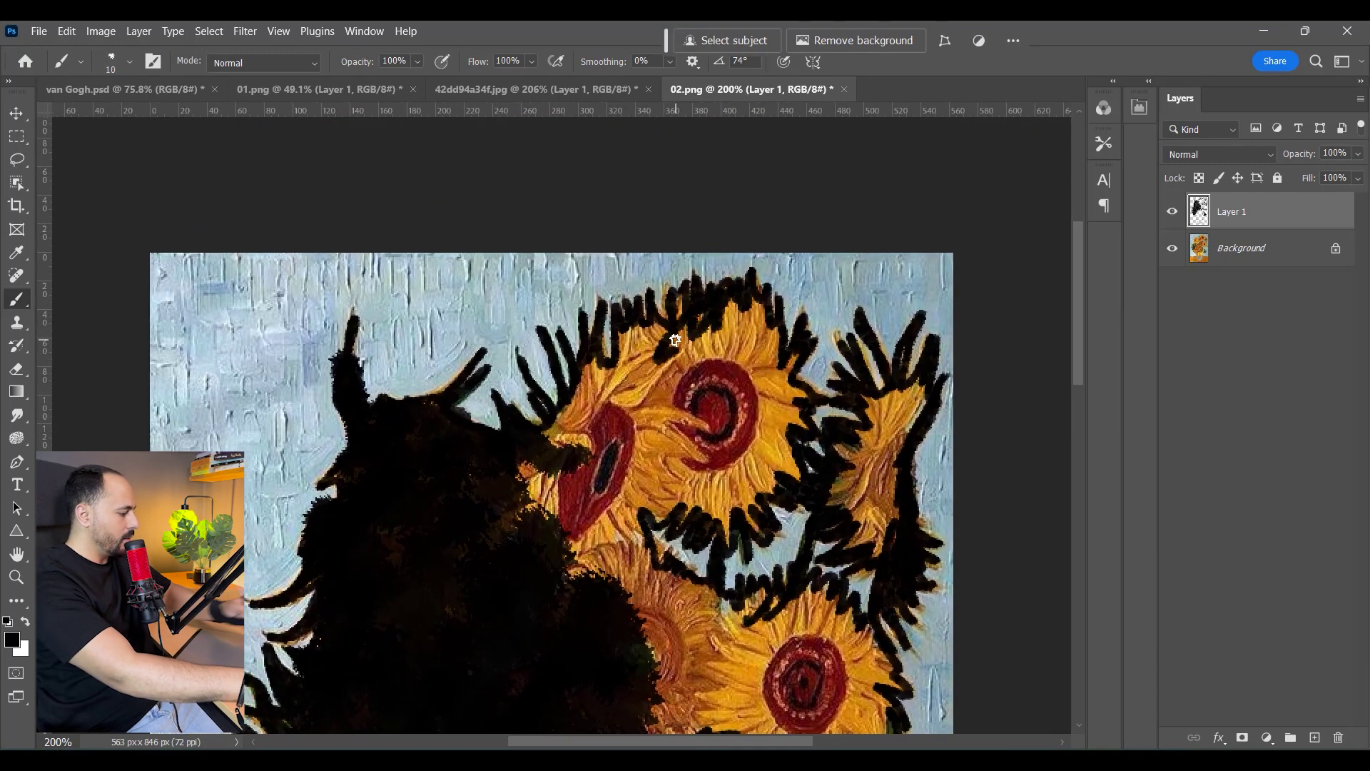
mouse_move(676, 303)
mouse_down()
mouse_move(582, 385)
mouse_move(556, 449)
mouse_move(771, 304)
mouse_move(685, 421)
mouse_move(742, 457)
mouse_up()
drag(785, 457, 737, 292)
drag(859, 245, 803, 382)
mouse_move(621, 420)
mouse_down()
mouse_move(568, 441)
mouse_move(807, 607)
mouse_up()
drag(750, 457, 606, 628)
drag(618, 571, 628, 203)
drag(635, 457, 737, 198)
Enlarge the brush to 35 and fill the vase interior with black
key(bracketright)
key(bracketright)
key(bracketright)
key(bracketright)
key(bracketright)
key(bracketright)
mouse_move(632, 353)
mouse_down()
mouse_move(676, 528)
mouse_move(631, 642)
mouse_up()
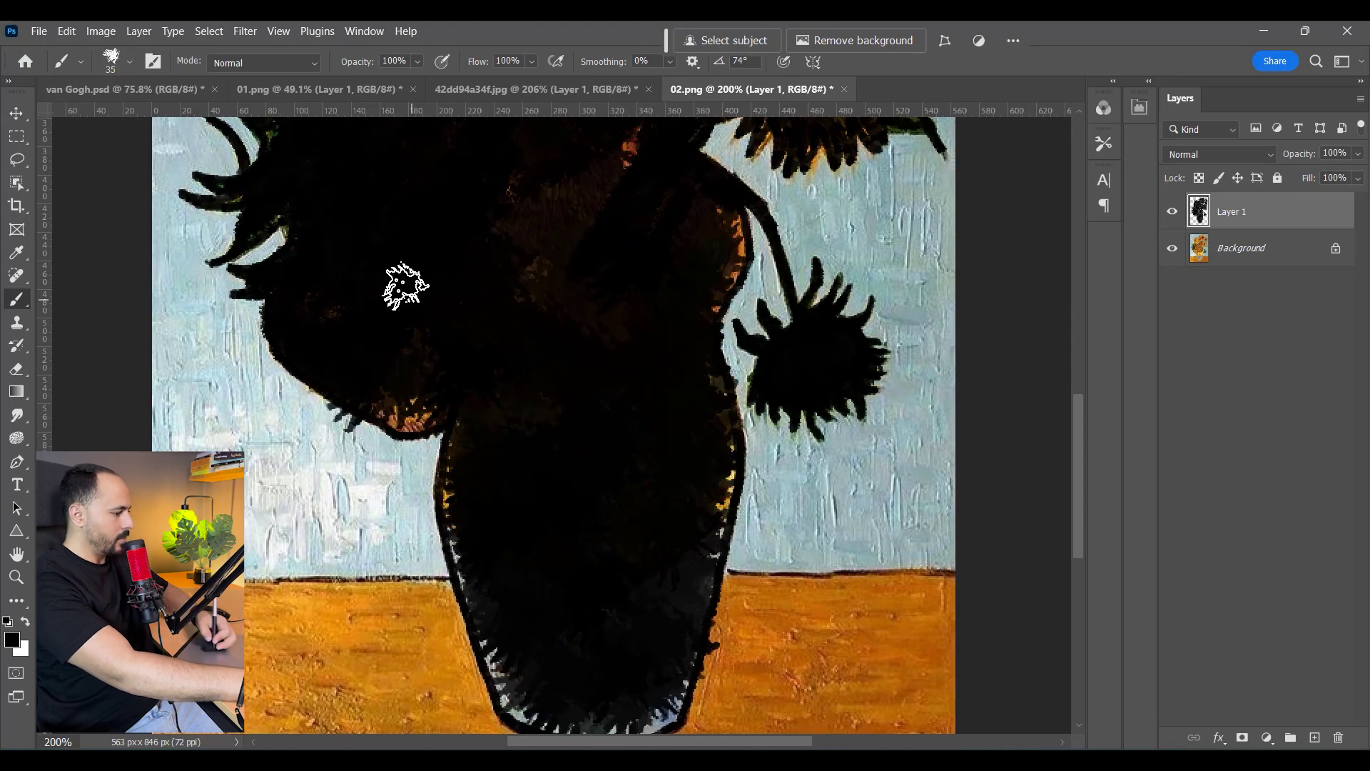
Cover the remaining uncovered slivers along the inner edges of the vase and blooms with black
key(bracketleft)
key(bracketleft)
key(bracketleft)
key(bracketleft)
key(bracketleft)
key(bracketleft)
drag(508, 618, 480, 468)
scroll(529, 347, down, 5)
drag(612, 386, 648, 497)
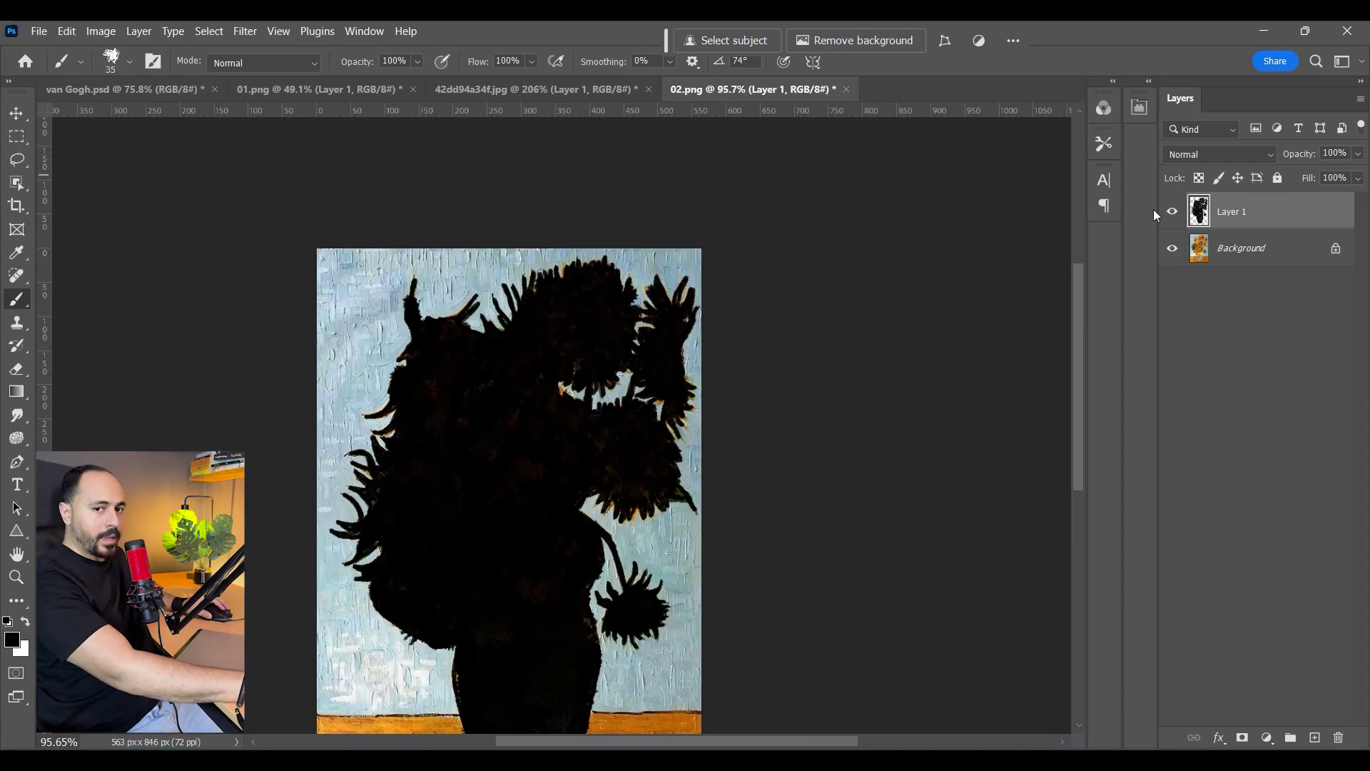
Load the black silhouette as a selection, hide Layer 1, and mask the painting as a smart object with that selection
ctrl+click(1205, 217)
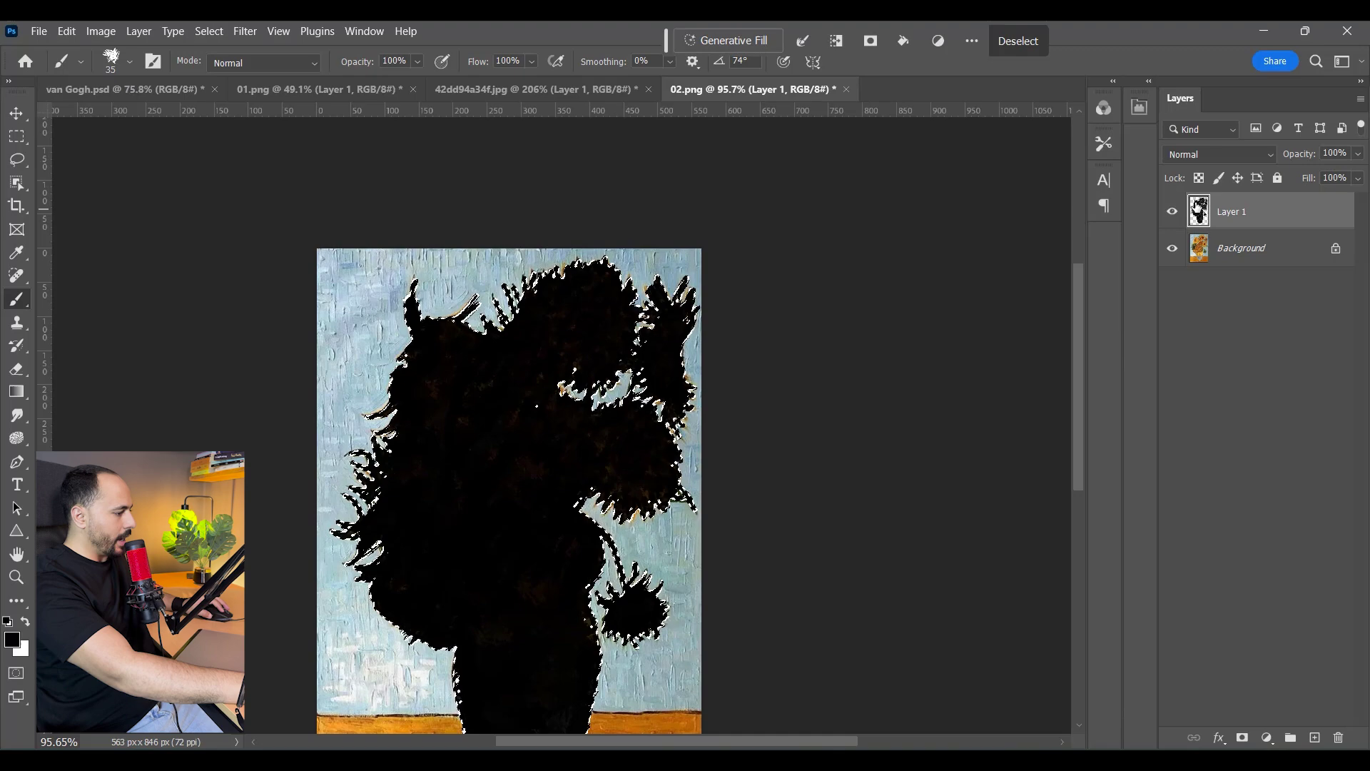
click(1172, 211)
click(1259, 248)
right_click(1260, 248)
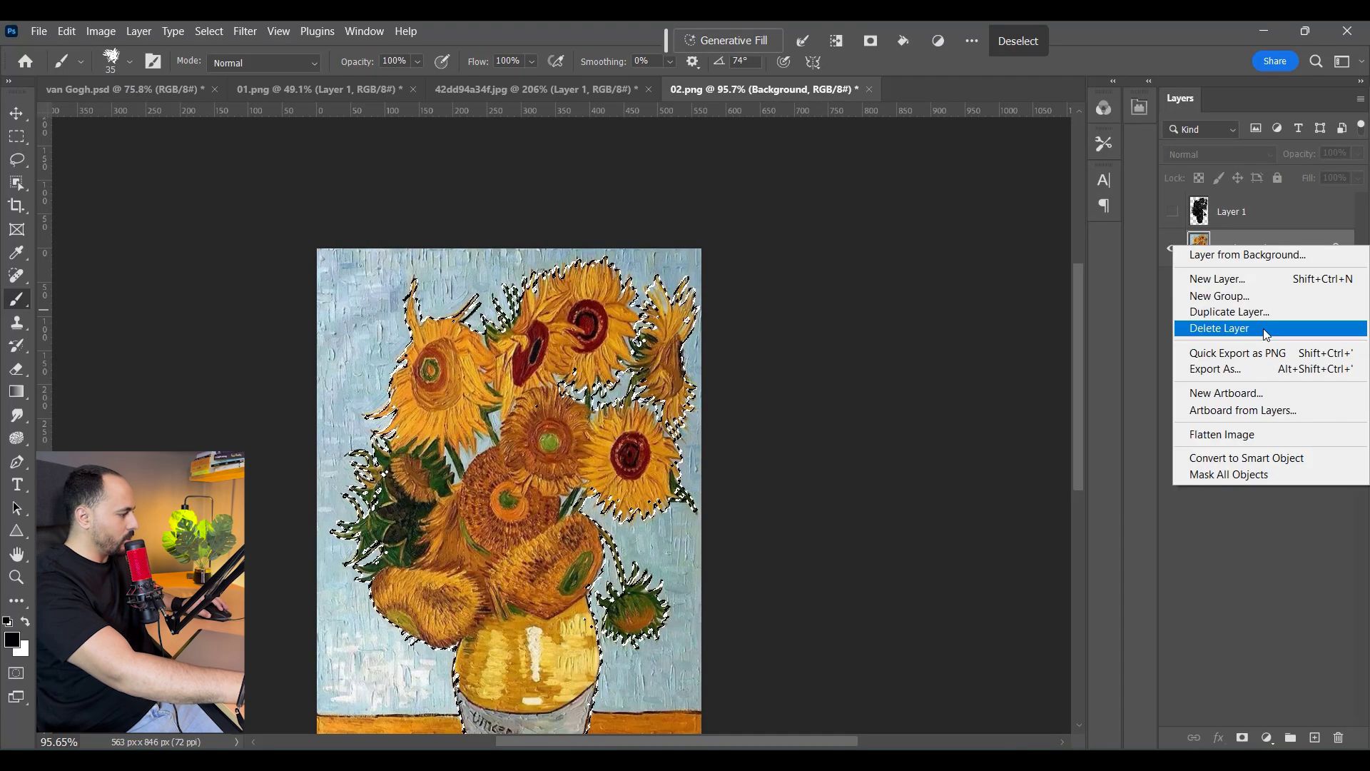
click(1256, 458)
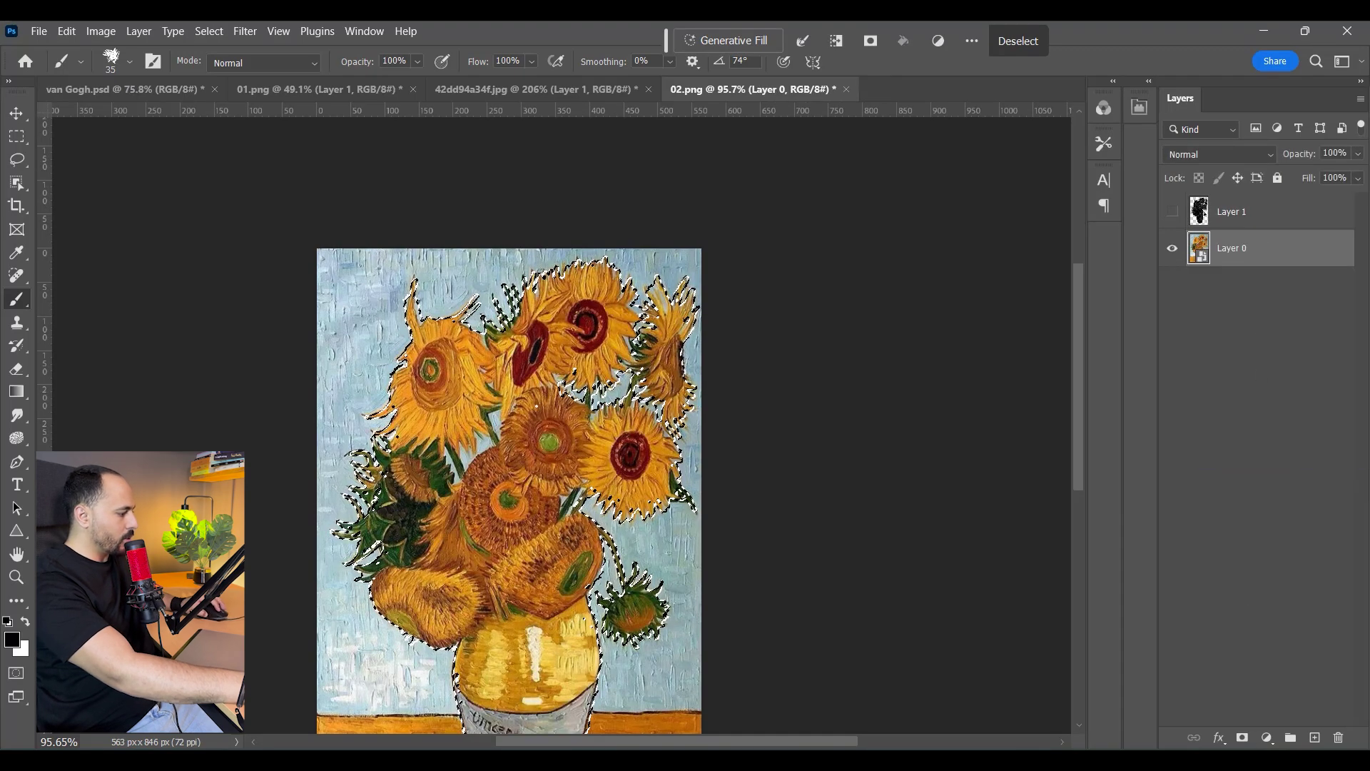
click(1242, 737)
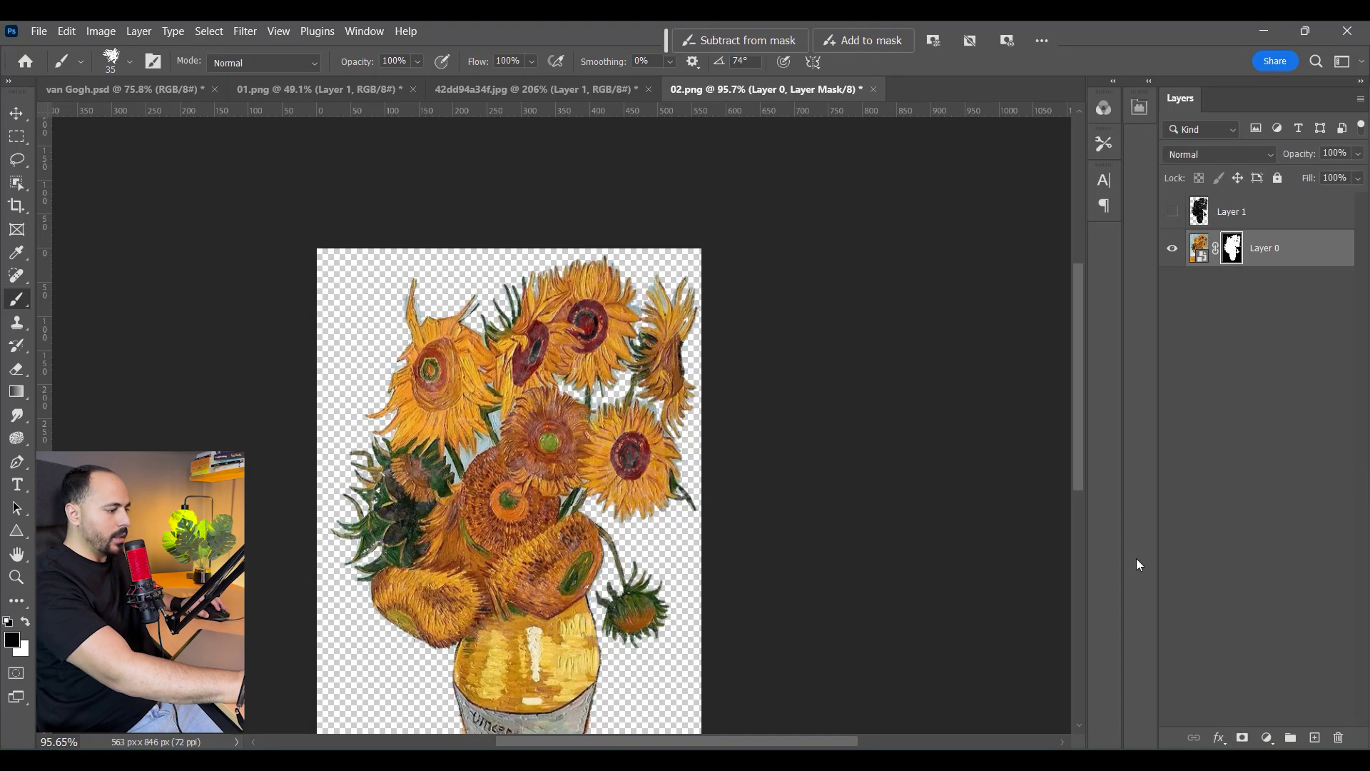
Mask out the leftover blue background gaps between the stems and petals with a size 15 black brush
click(16, 113)
mouse_move(566, 416)
mouse_down()
mouse_move(449, 388)
mouse_move(552, 409)
mouse_move(598, 435)
mouse_move(581, 422)
mouse_up()
scroll(505, 444, up, 15)
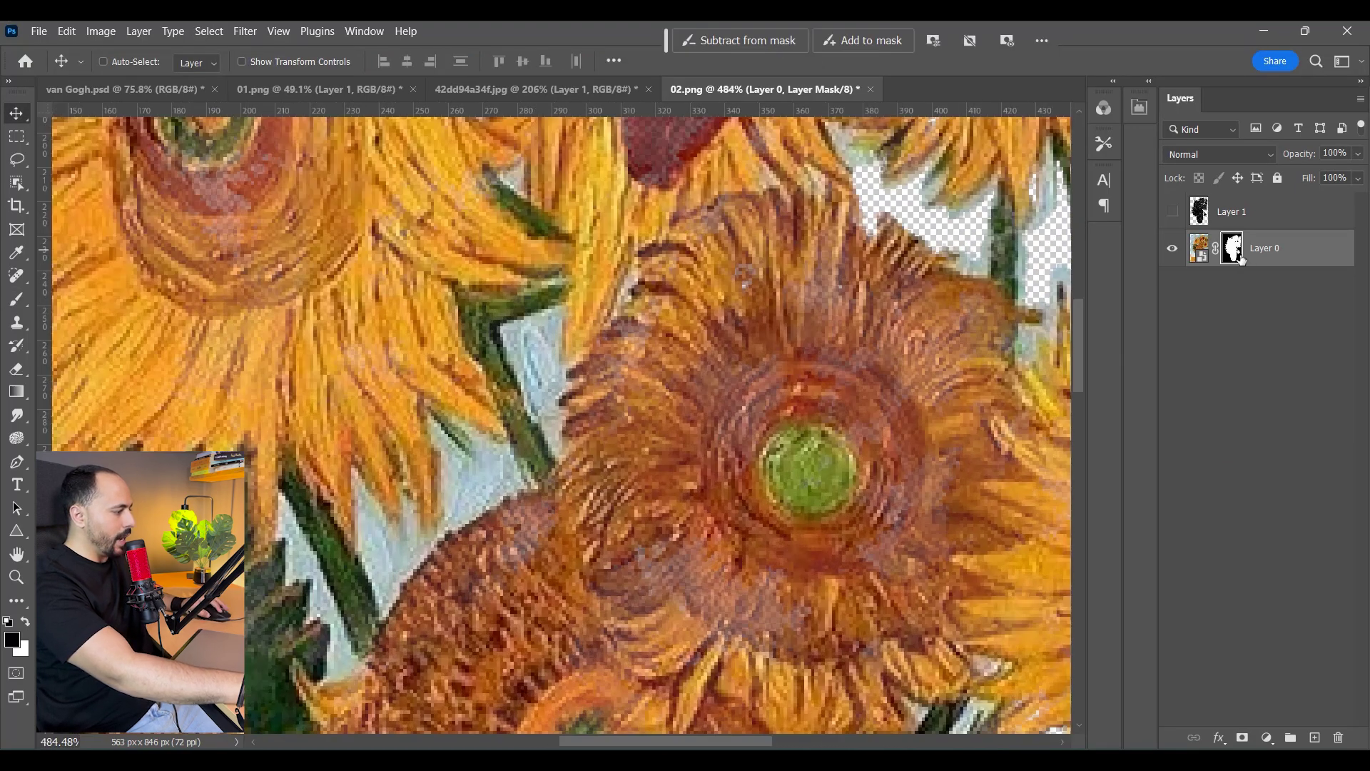
click(24, 306)
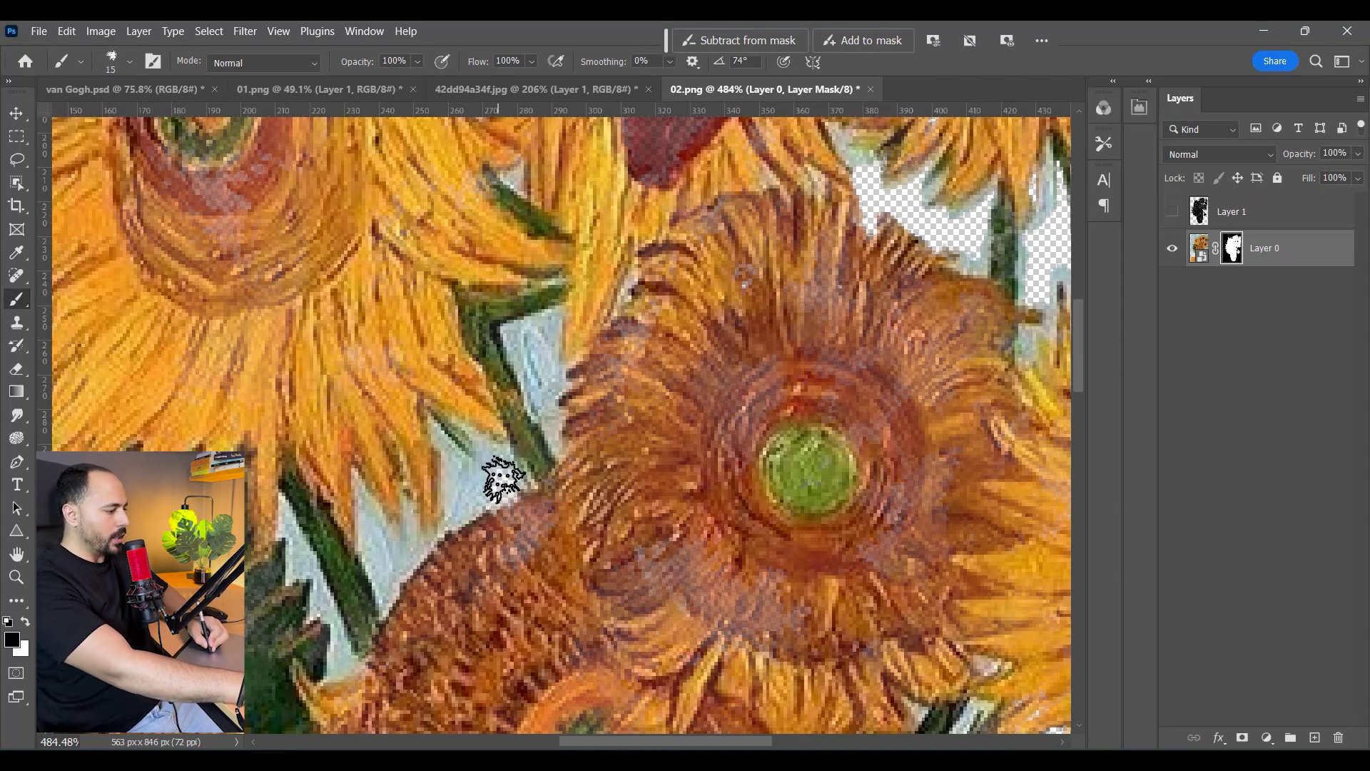
mouse_move(479, 486)
mouse_down()
mouse_move(416, 520)
mouse_move(381, 590)
mouse_up()
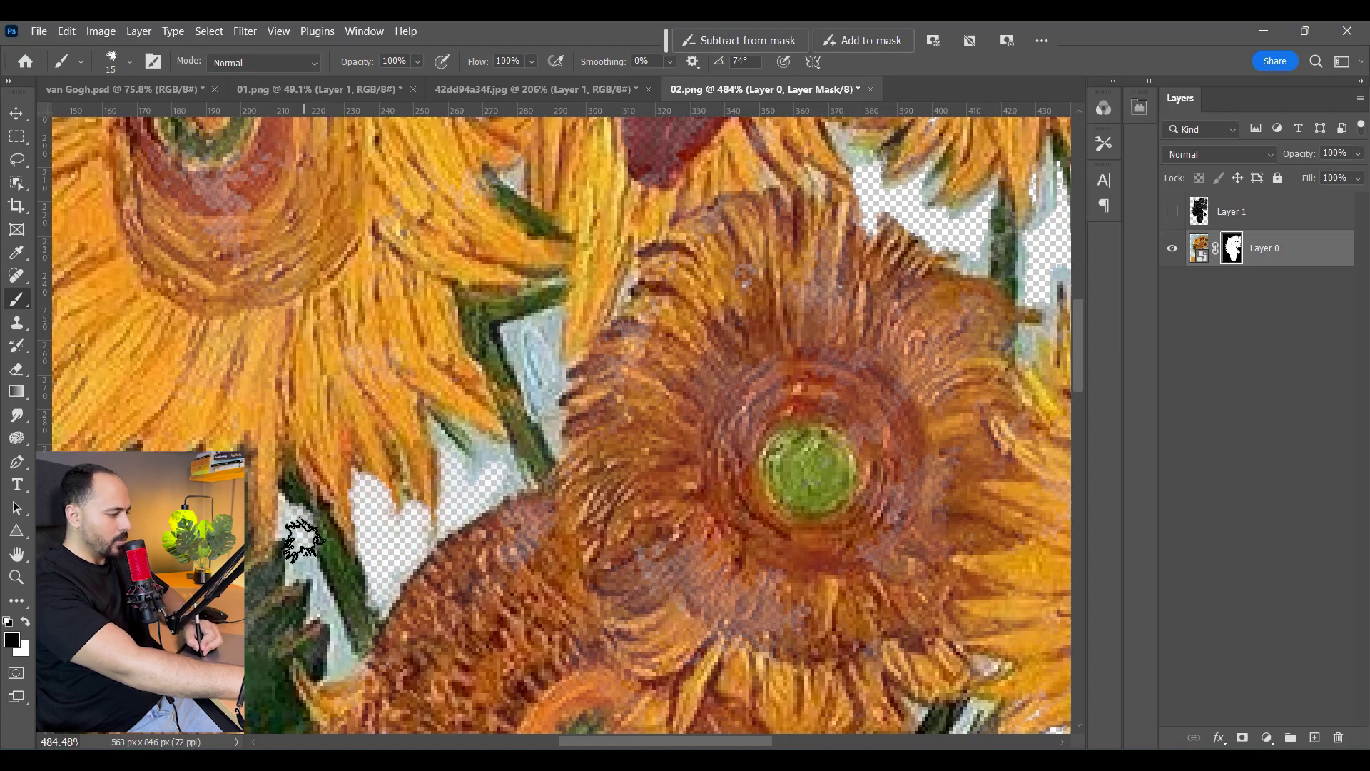
drag(471, 464, 515, 346)
Place the cut-out bouquet in van Gogh.psd and put its layer directly below shutterstock_197188535
scroll(528, 357, down, 6)
click(16, 116)
drag(528, 243, 512, 286)
drag(1295, 212, 1309, 364)
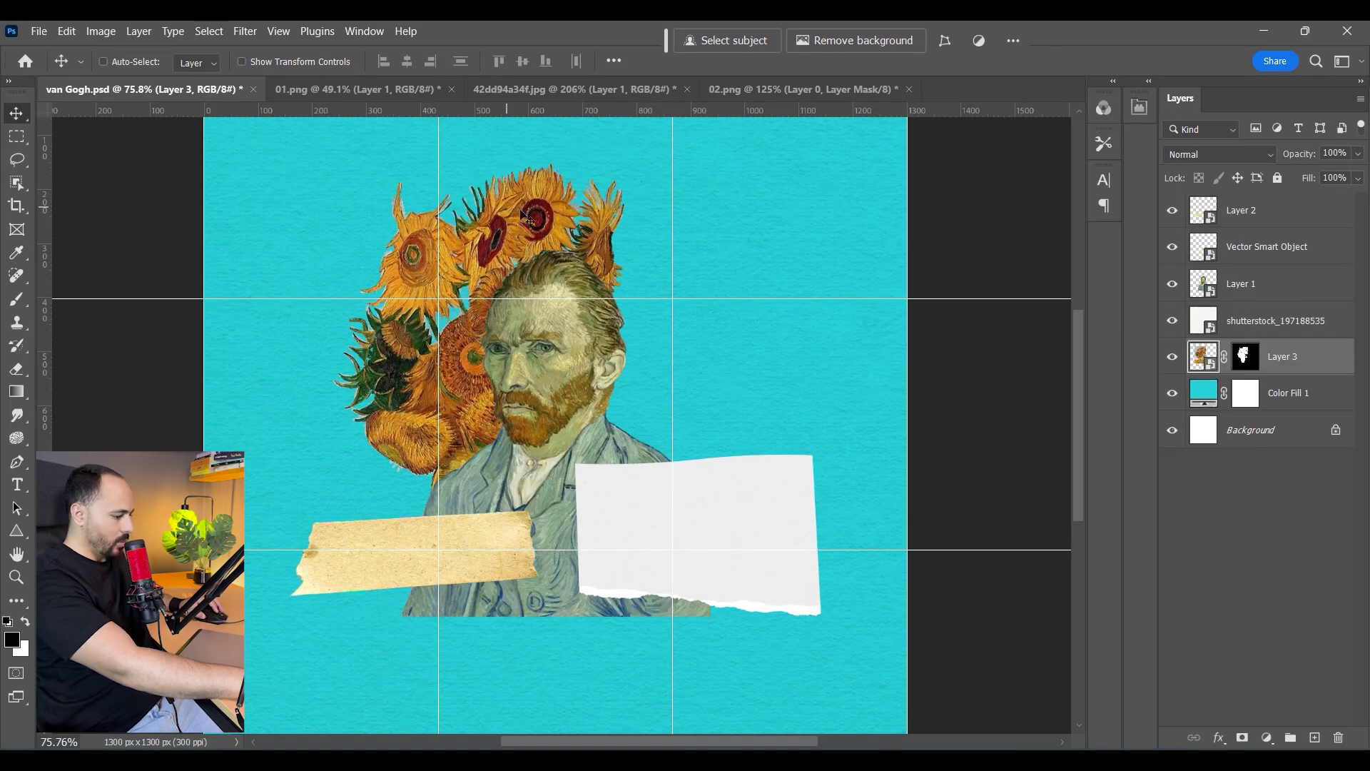
Scale the bouquet to 71.26% and position it at the portrait's left side behind the paper strip
key(ctrl)
key(ctrl+t)
drag(627, 158, 547, 280)
drag(466, 351, 445, 327)
drag(524, 250, 506, 296)
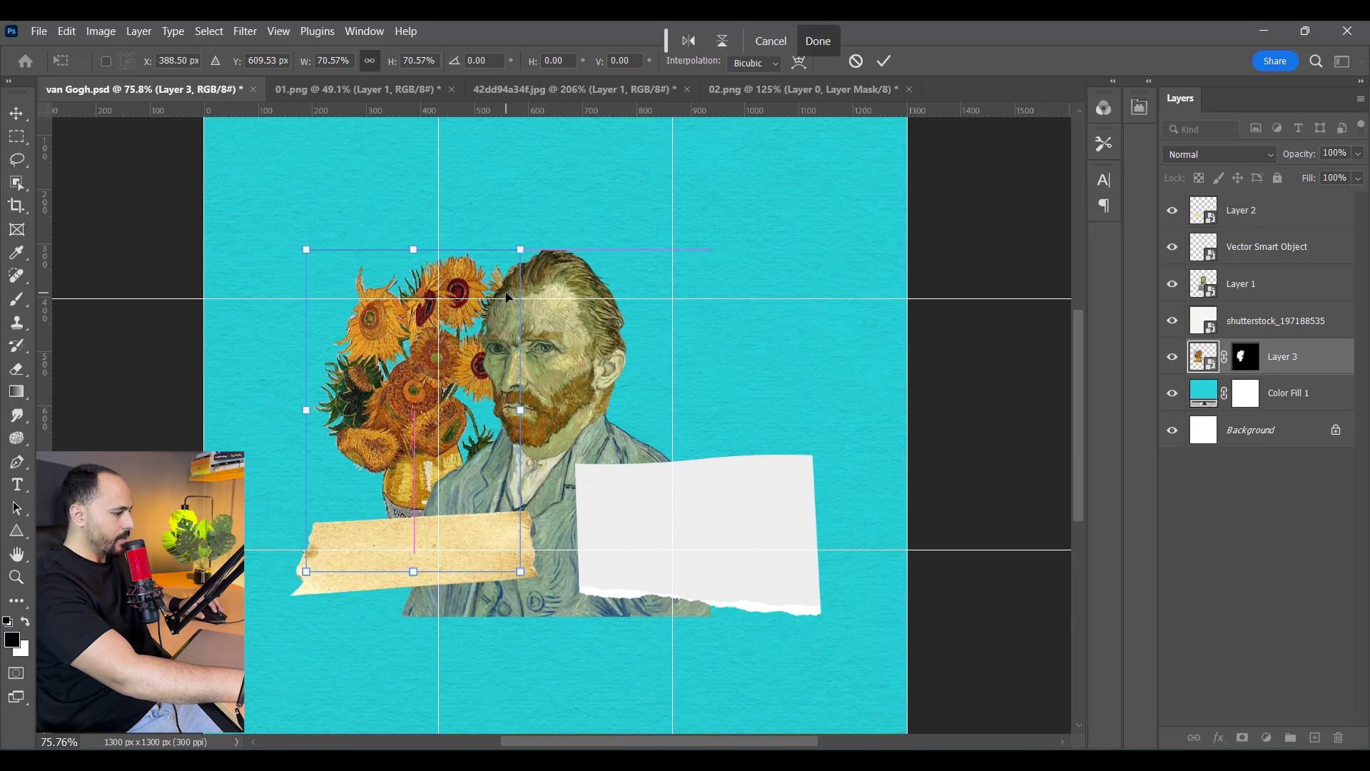
drag(520, 249, 522, 245)
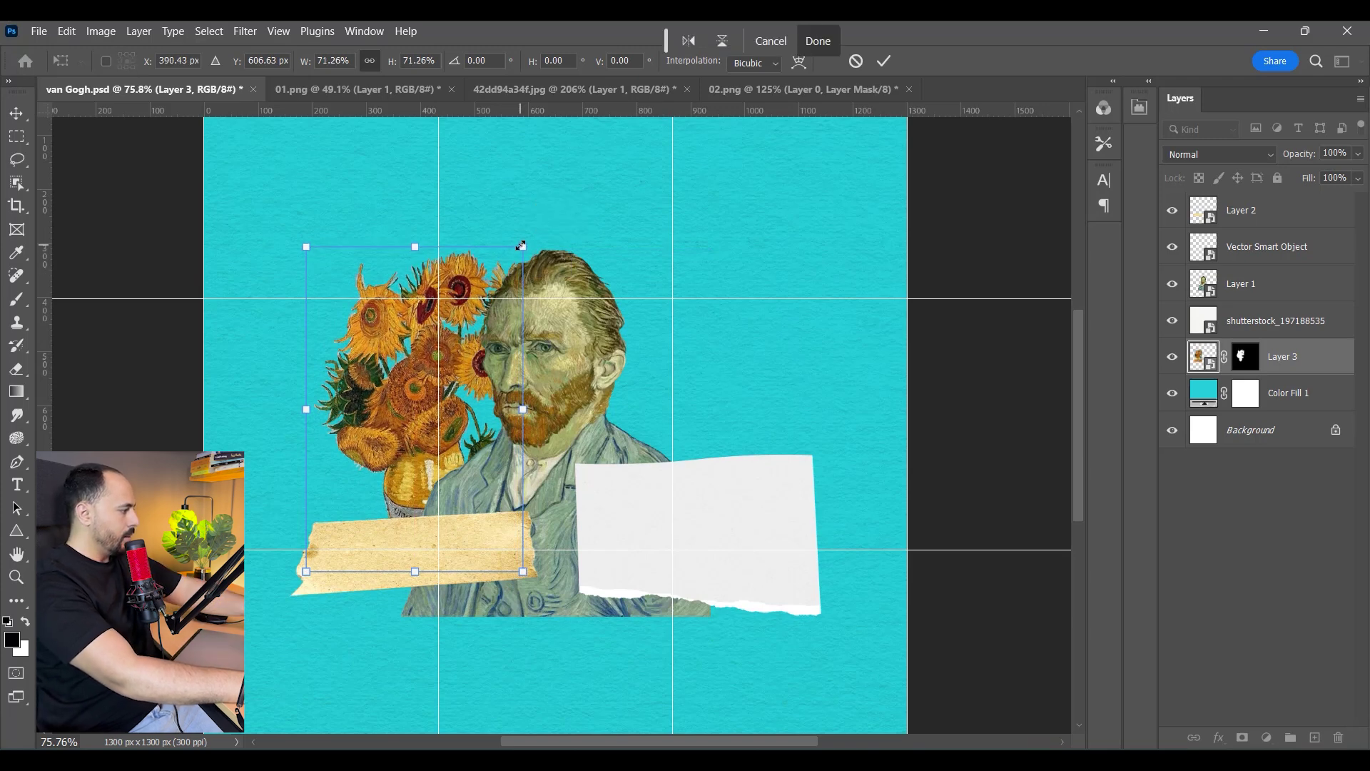
key(Return)
Scale the bouquet by another 84.13% and move it clear of the face, with its vase base just above the paper strip
key(ctrl+t)
drag(523, 247, 488, 299)
drag(461, 383, 445, 350)
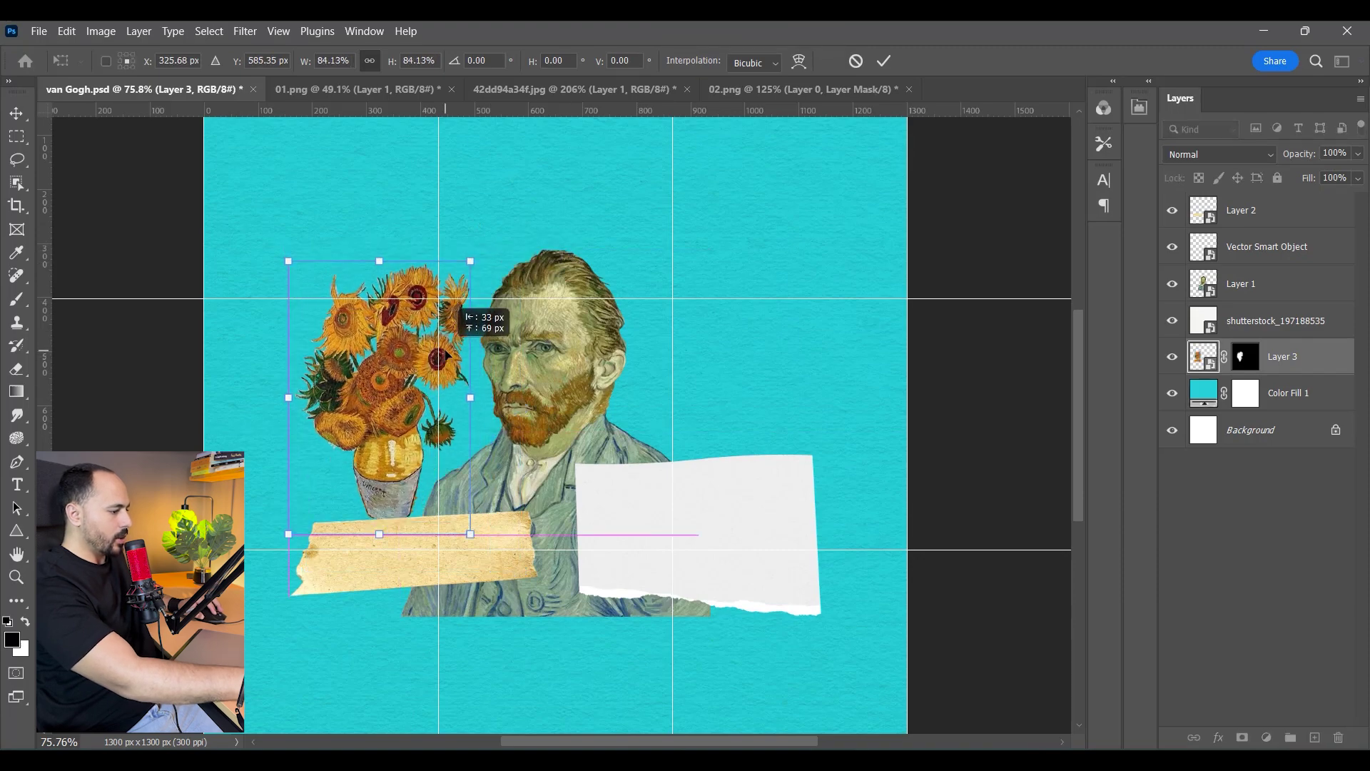
key(Return)
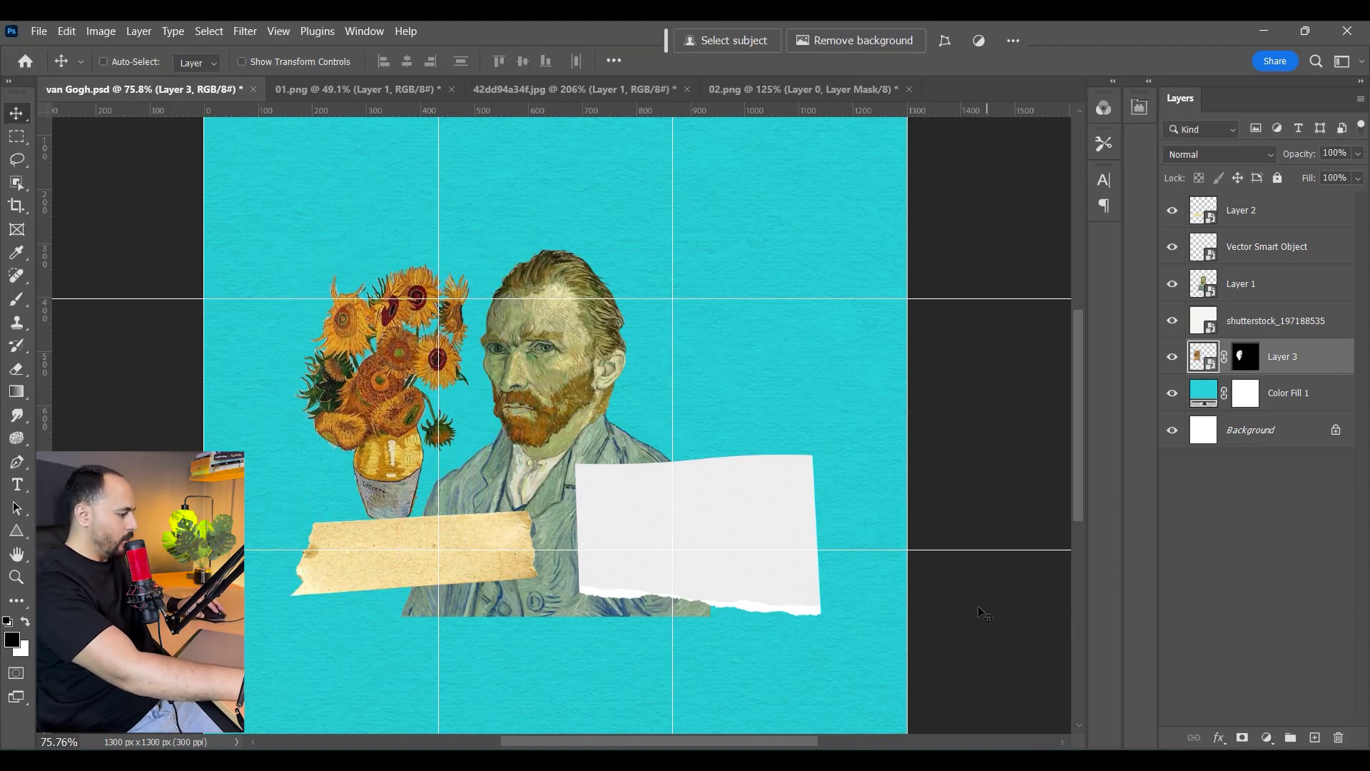
Open the Starry Night painting 12.png from the file browser as a separate document
key(alt+Tab)
drag(611, 177, 644, 32)
scroll(887, 310, up, 4)
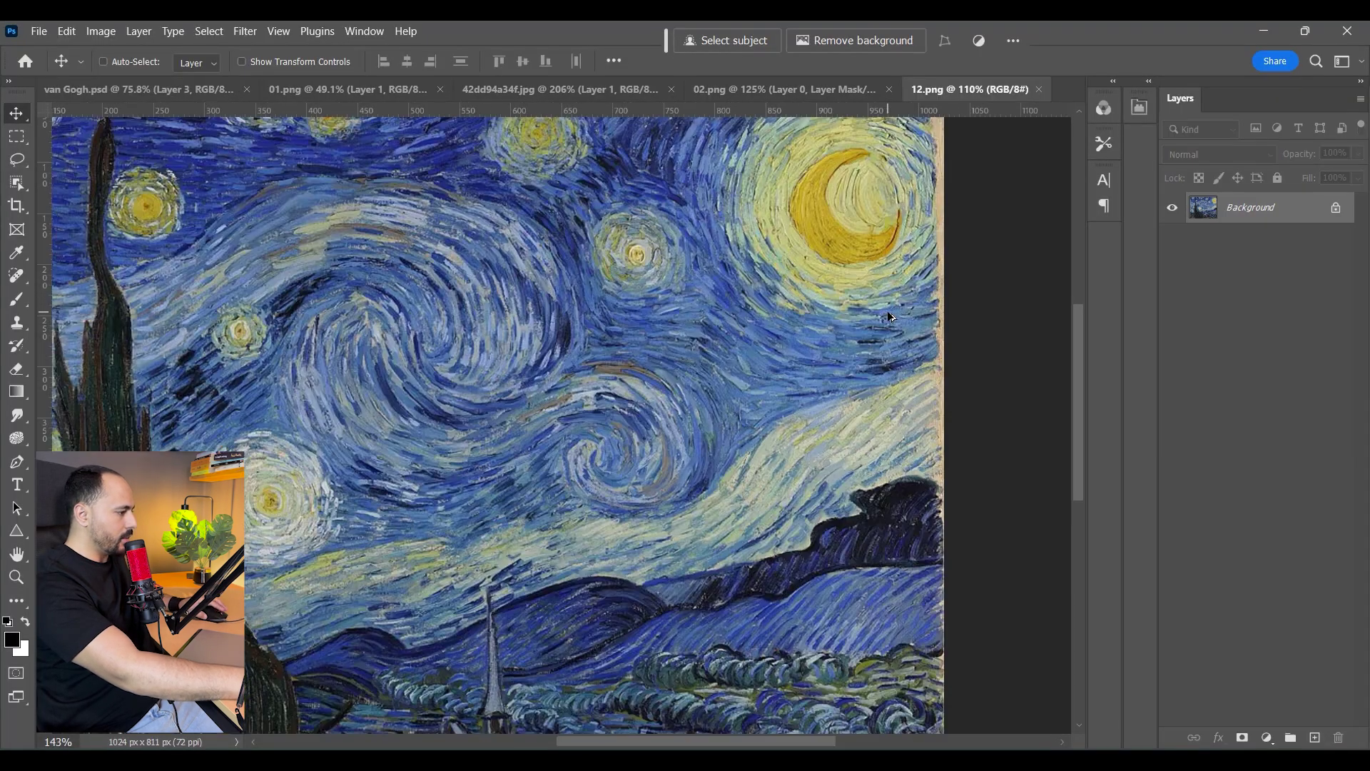
Paint over the moon and its inner glow in black on a new layer with a size 30 brush
scroll(888, 310, up, 2)
click(892, 403)
click(885, 355)
drag(946, 237, 843, 442)
scroll(772, 373, up, 3)
scroll(767, 504, down, 5)
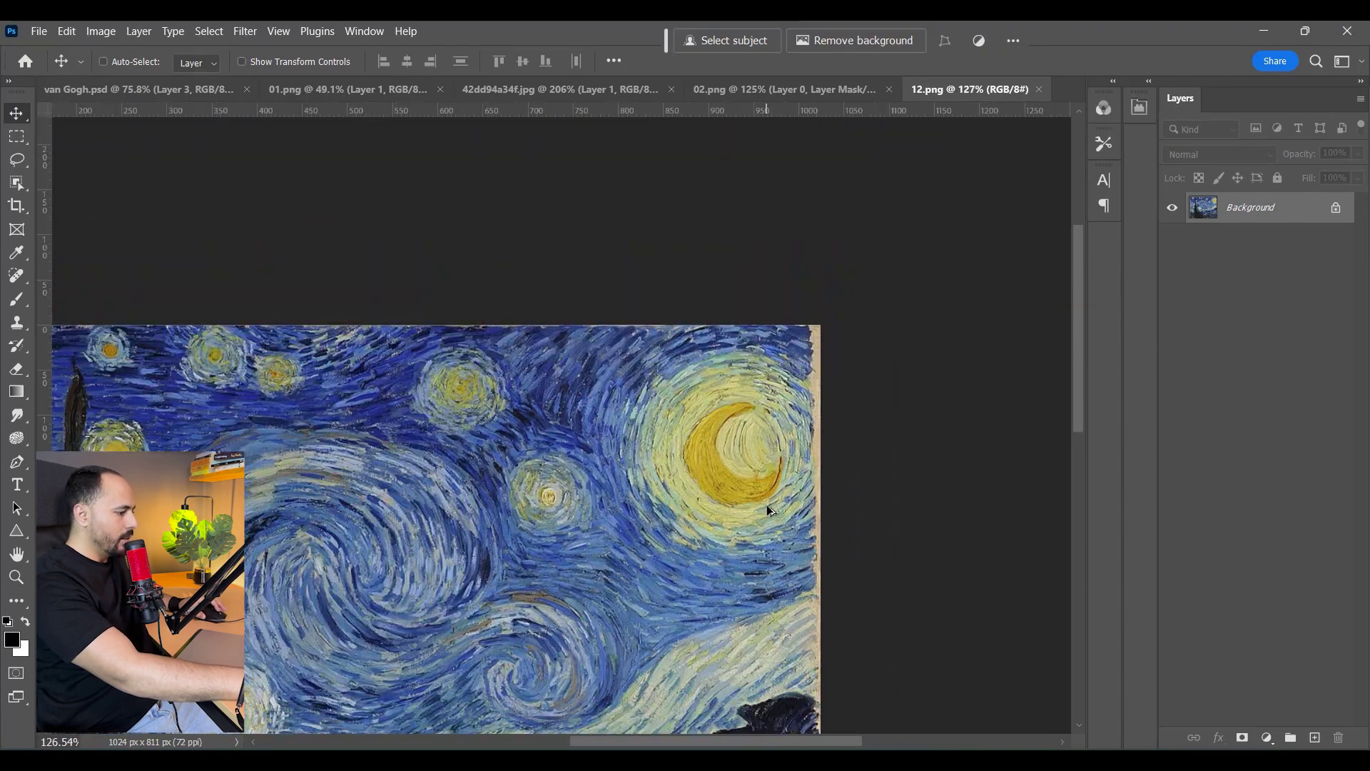
scroll(768, 508, down, 2)
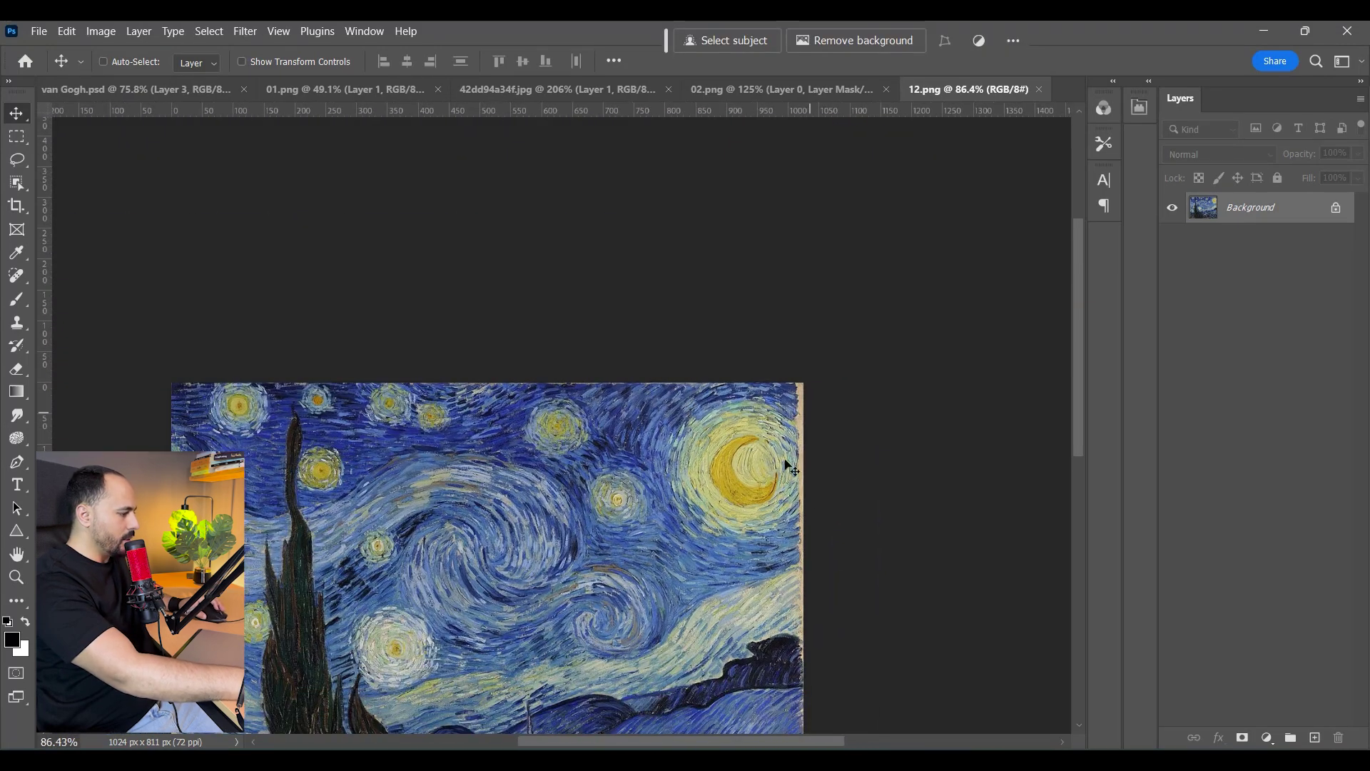
scroll(790, 469, up, 5)
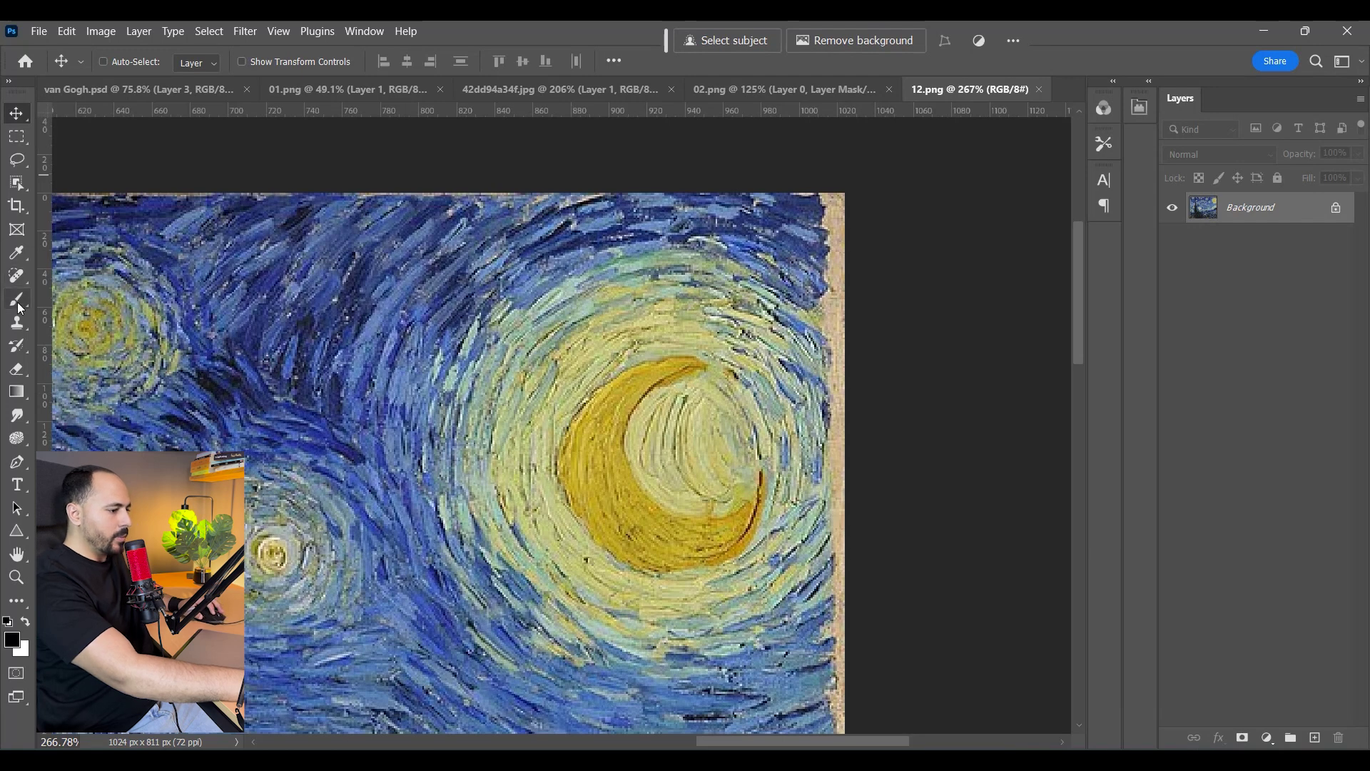
click(18, 305)
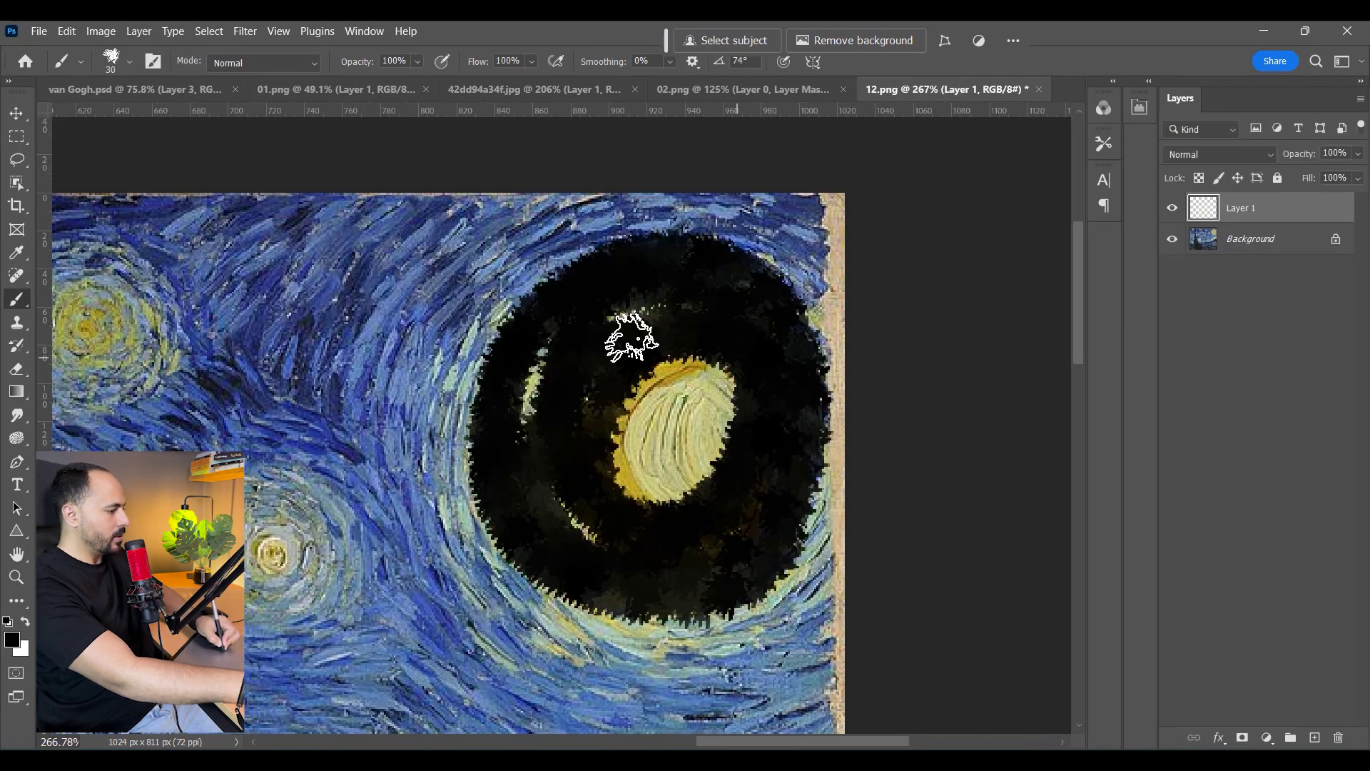
drag(630, 330, 632, 335)
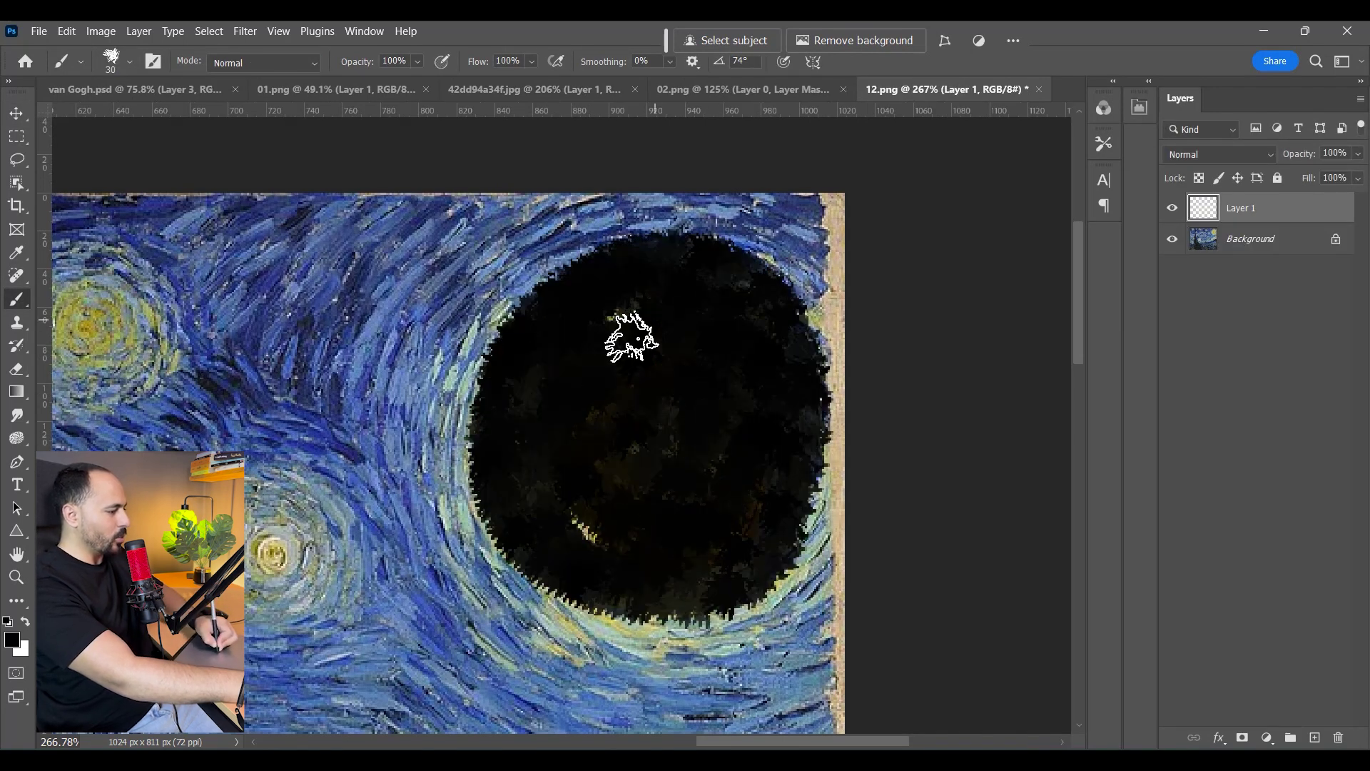
Extend the black disc outward to the moon halo's edge and fill its thin spots
mouse_move(513, 347)
mouse_down()
mouse_move(487, 489)
mouse_move(619, 638)
mouse_move(785, 564)
mouse_move(708, 253)
mouse_move(463, 357)
mouse_move(606, 603)
mouse_move(513, 400)
mouse_move(498, 532)
mouse_up()
mouse_move(500, 600)
mouse_down()
mouse_move(771, 614)
mouse_move(838, 429)
mouse_up()
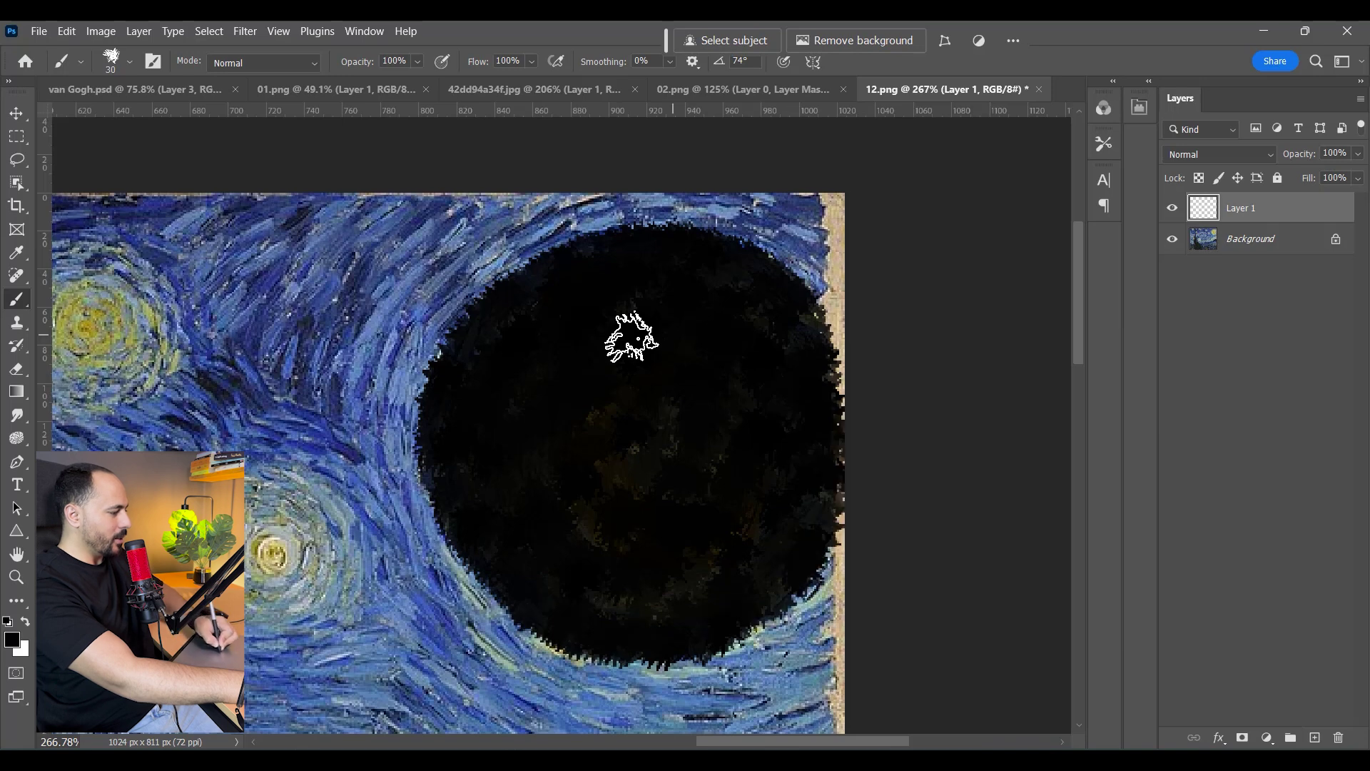
drag(803, 335, 749, 268)
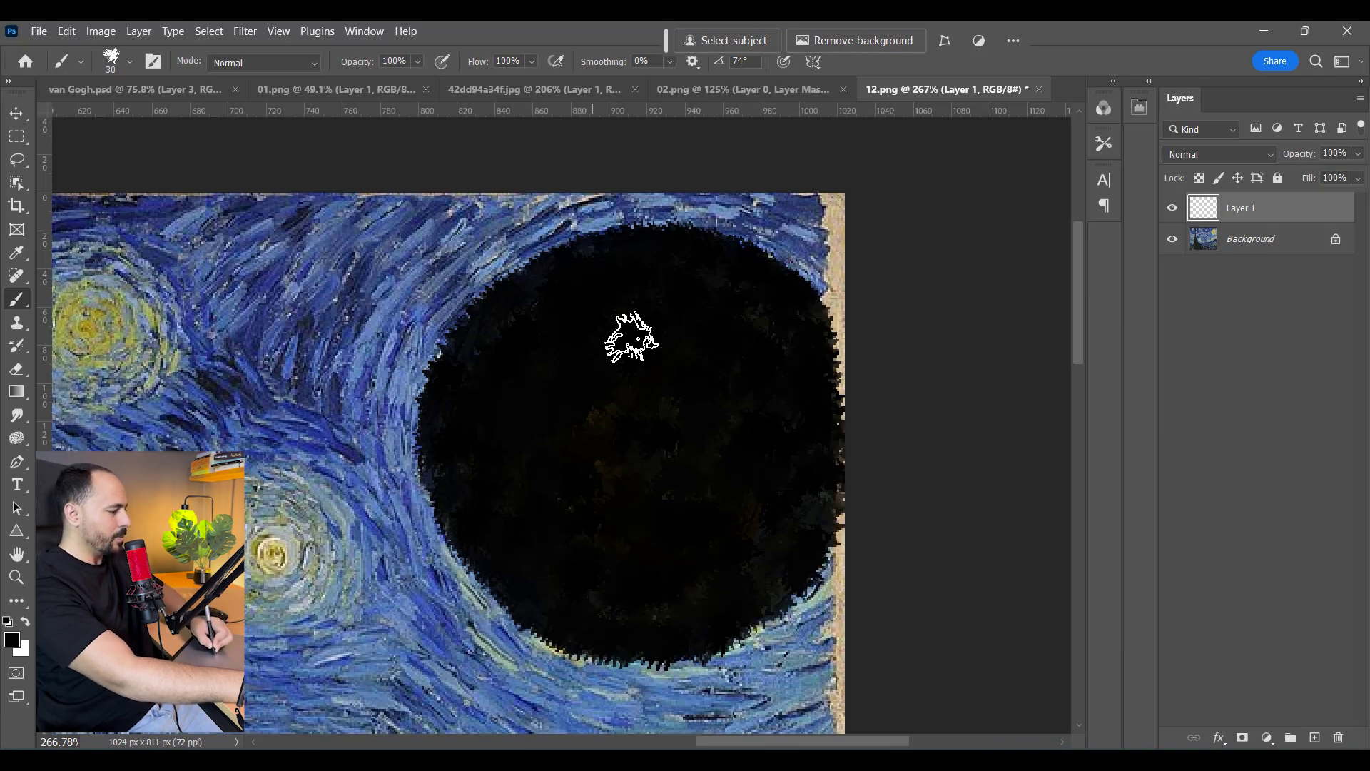
Load the black disc as a selection, hide its layer, and copy the selected moon from the painting onto its own layer
ctrl+click(1205, 209)
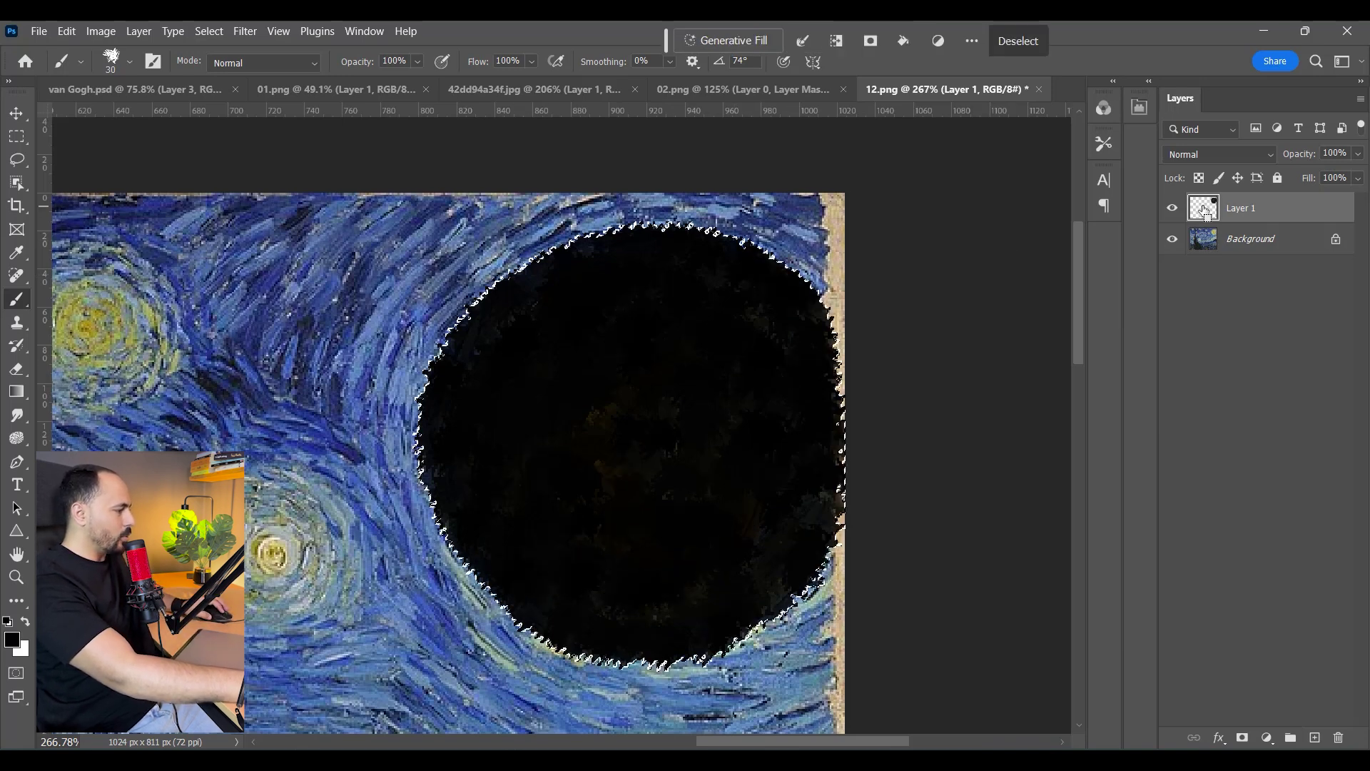
click(1173, 208)
click(1253, 242)
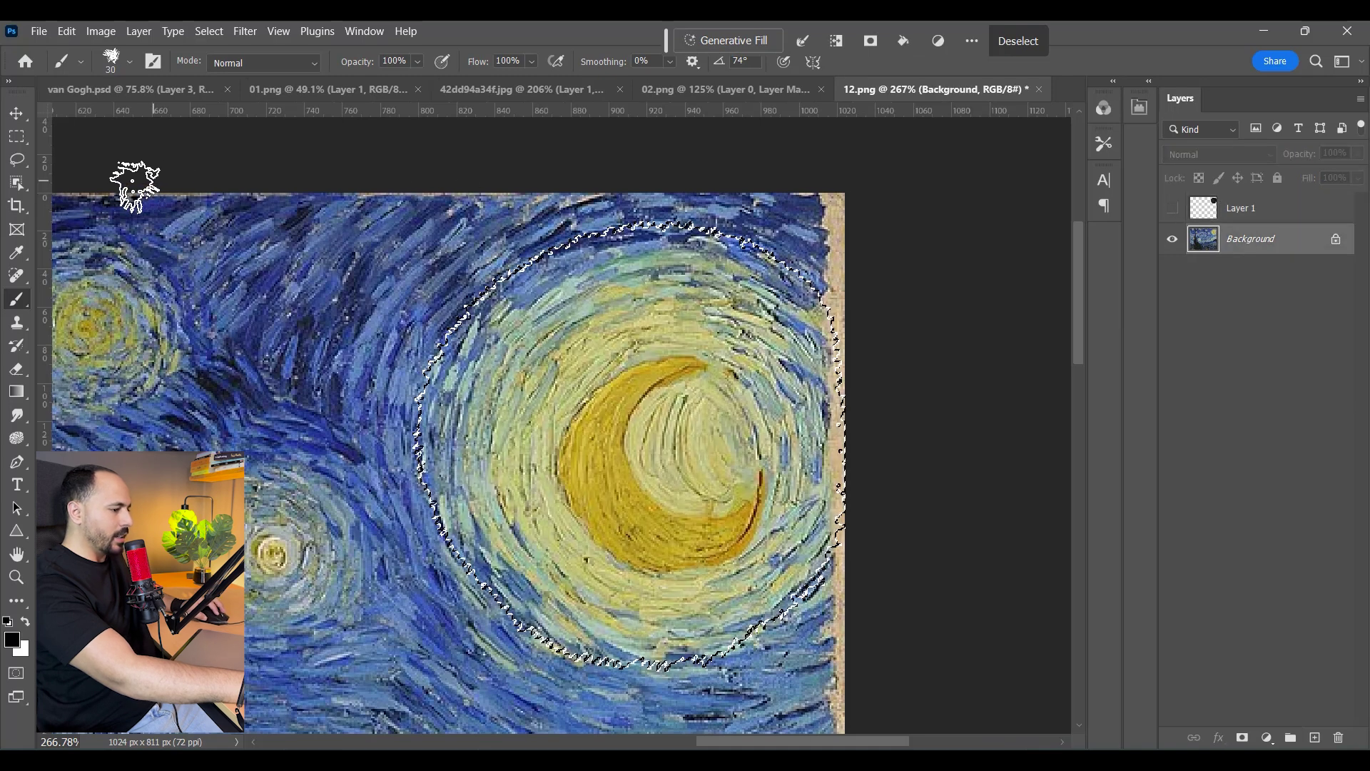
key(m)
right_click(641, 358)
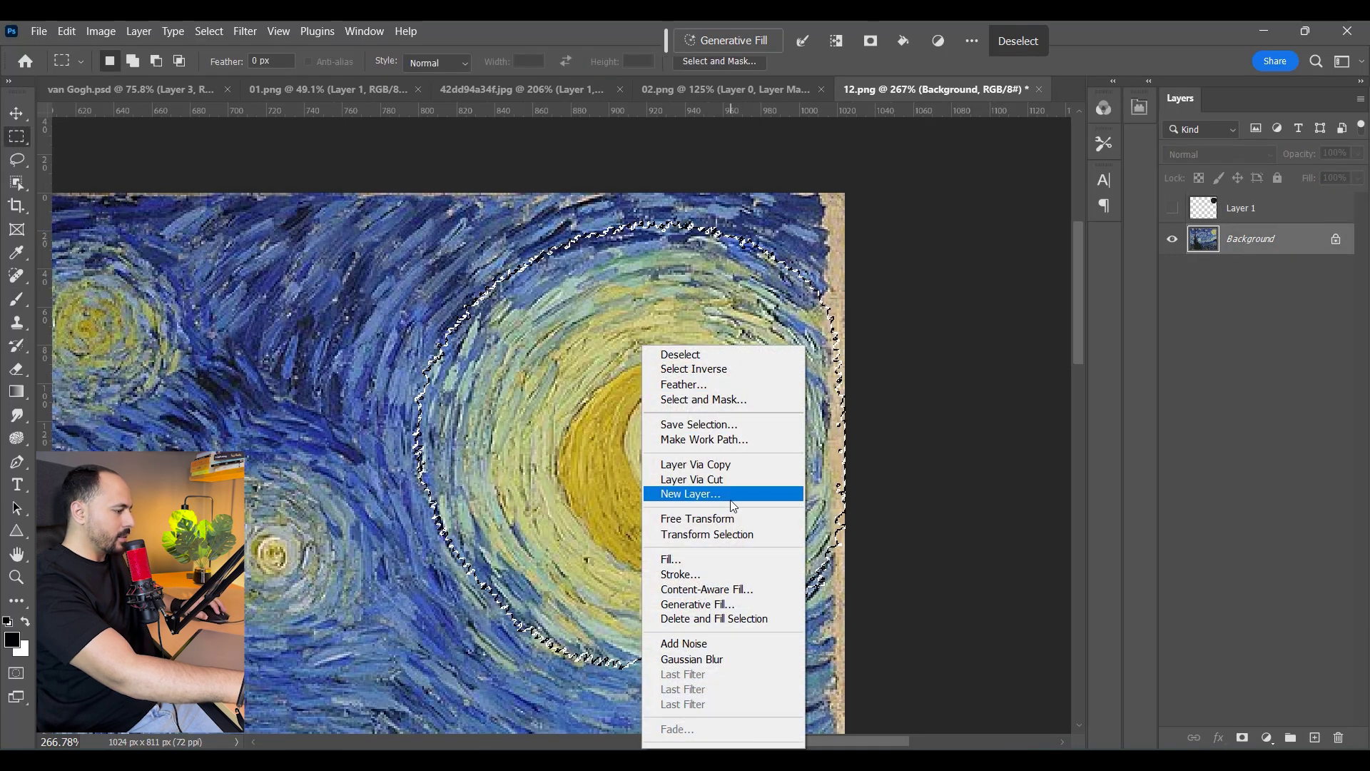
click(714, 464)
Convert the moon cut-out to a smart object and move it into van Gogh.psd, behind the portrait and in front of the sunflowers
right_click(1256, 246)
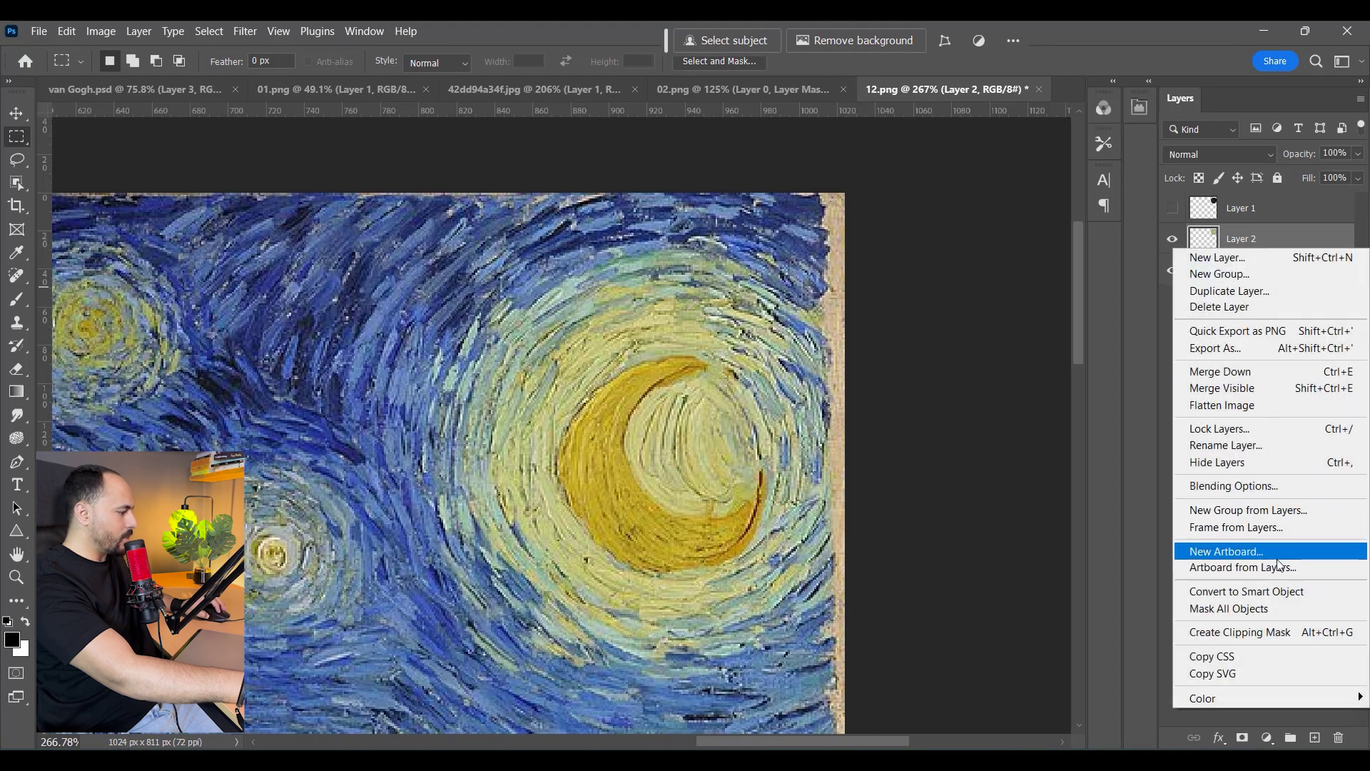
click(1246, 591)
key(v)
drag(665, 429, 411, 423)
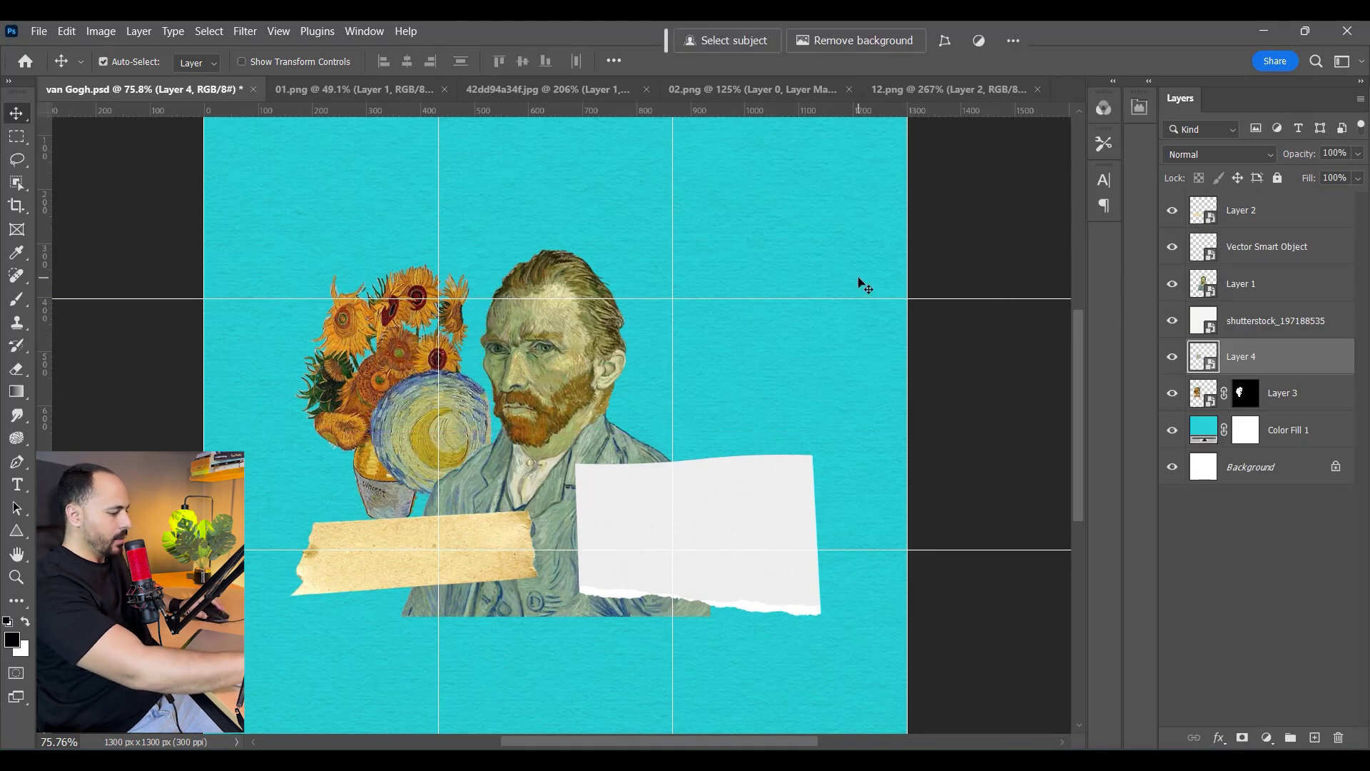
Scale the moon cut-out to about 40% and position it partly behind the portrait's face, with its lower edge under the paper strip
key(ctrl+t)
drag(491, 365, 582, 271)
drag(537, 343, 529, 380)
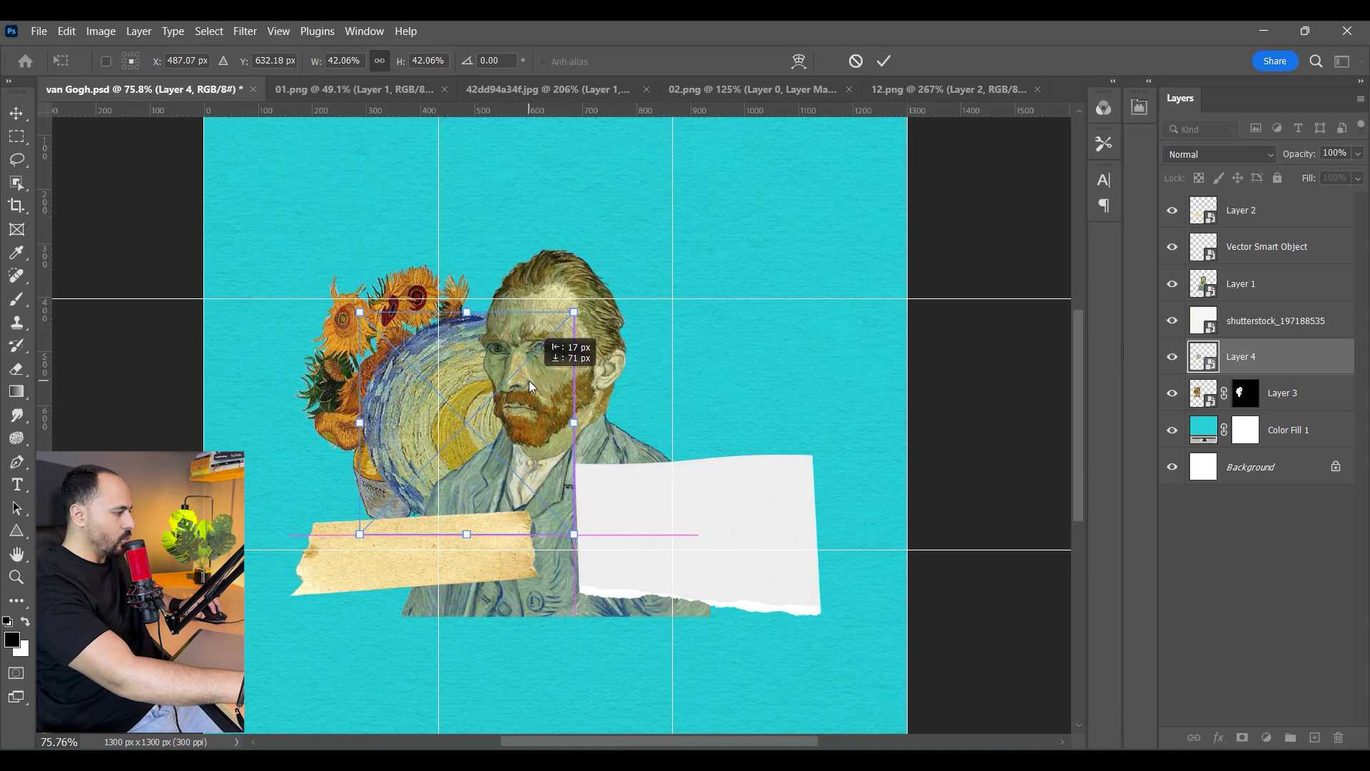
drag(574, 312, 563, 323)
drag(546, 368, 538, 369)
drag(565, 327, 571, 320)
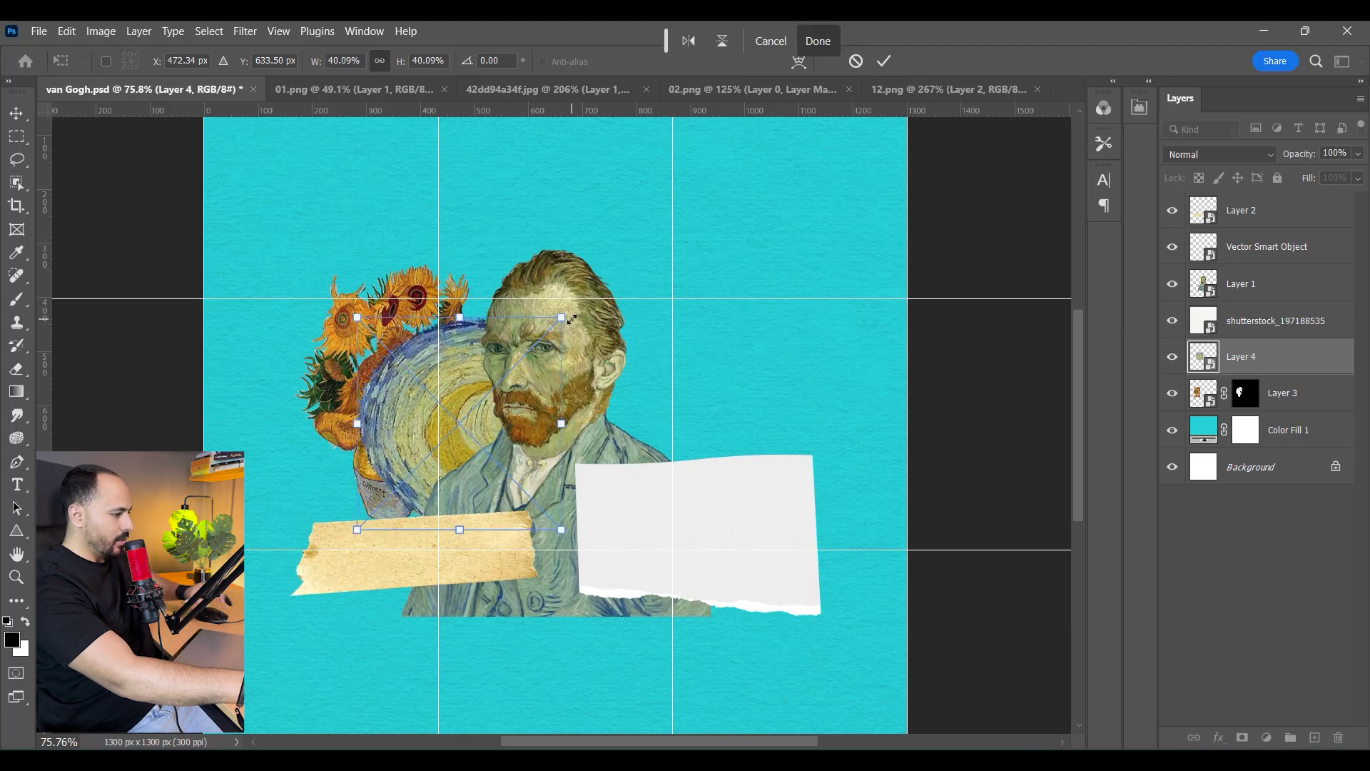
key(Return)
scroll(370, 315, up, 3)
right_click(367, 317)
click(389, 325)
key(ctrl+t)
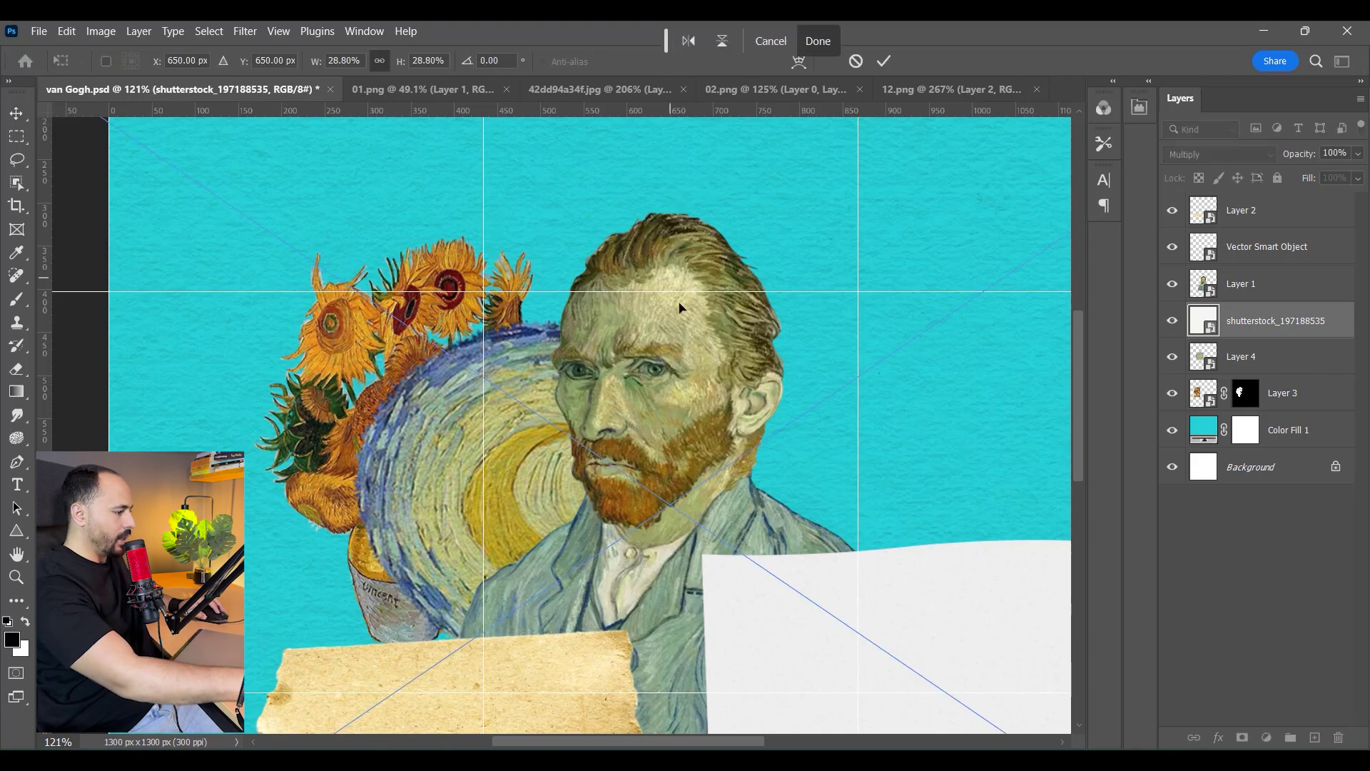
scroll(713, 380, down, 4)
key(alt+space)
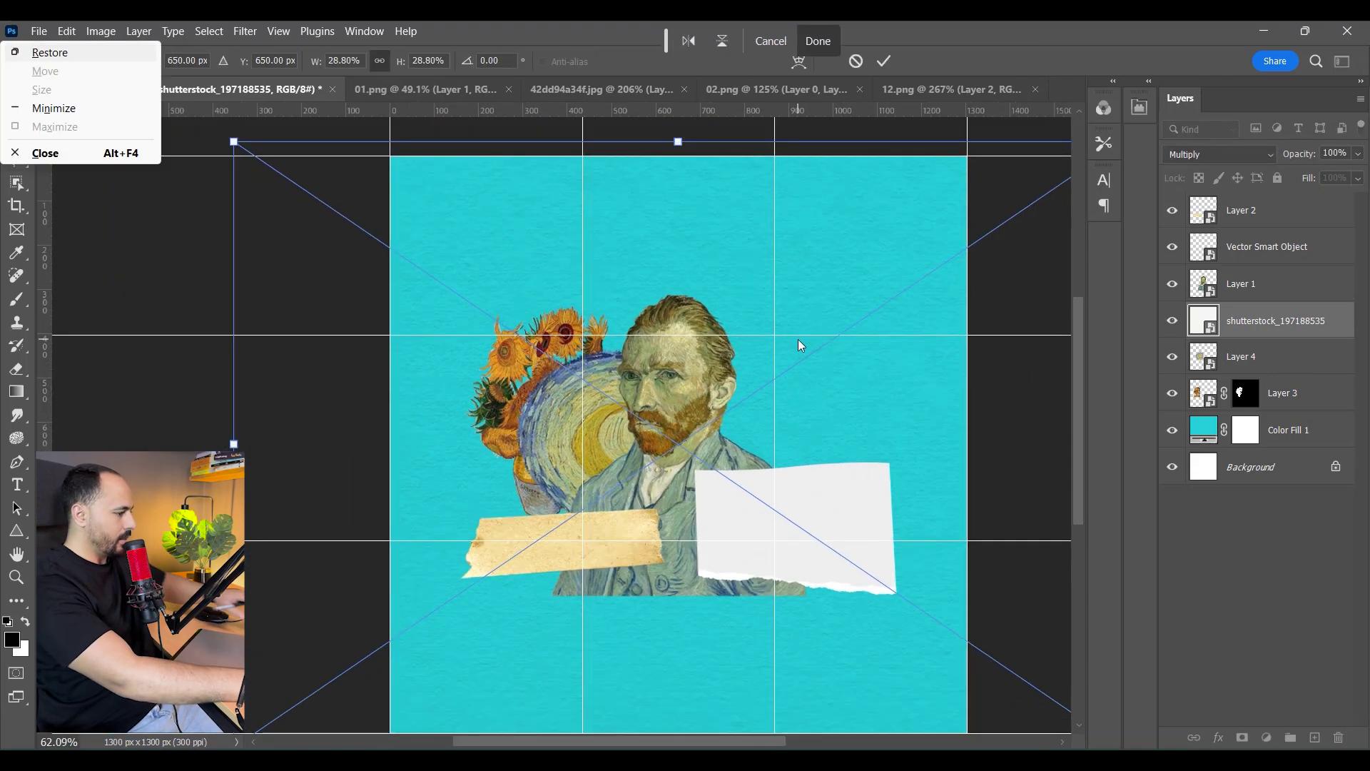
key(Escape)
key(Return)
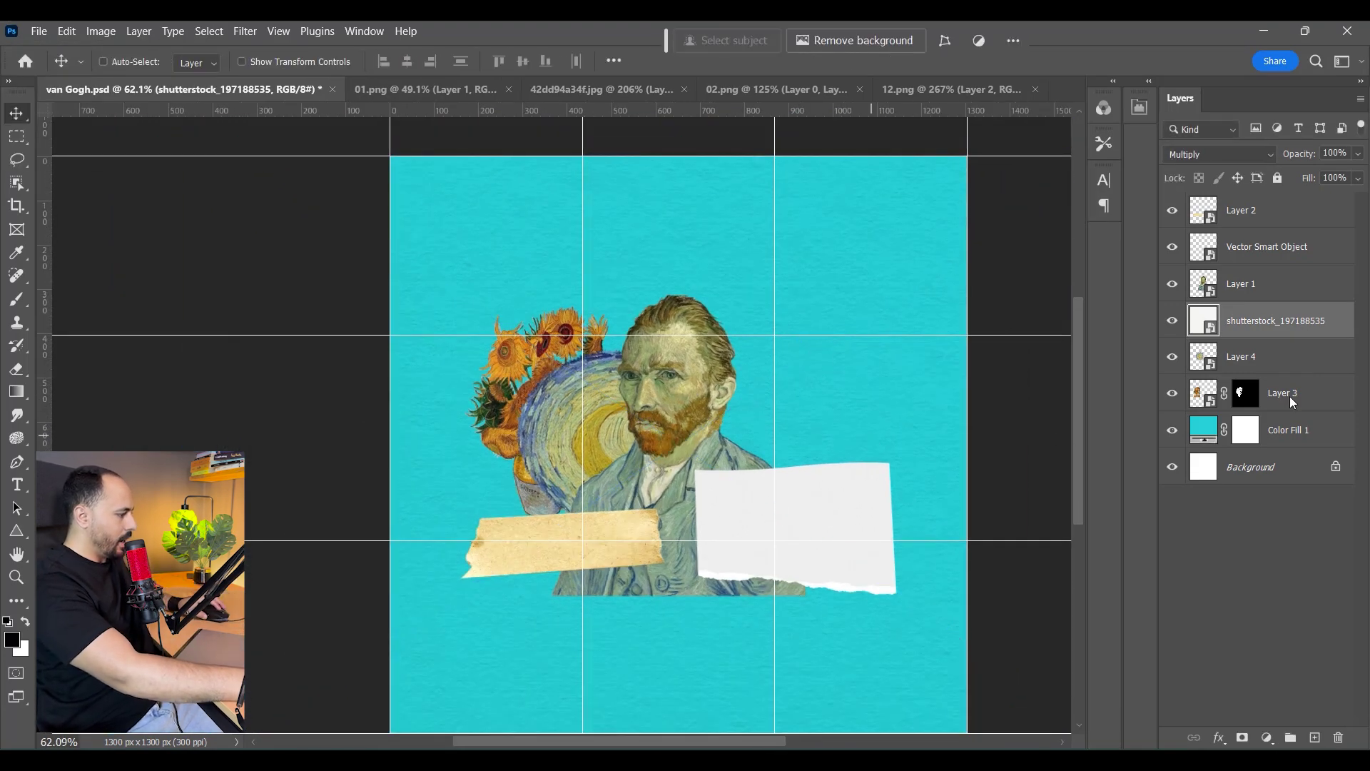
Resize the sunflower bouquet, tilt it counterclockwise to about -16° and nudge it so the flowers fan out behind the moon
click(1304, 402)
key(ctrl+t)
drag(629, 276, 618, 266)
drag(555, 371, 566, 373)
drag(606, 294, 602, 298)
mouse_move(556, 362)
mouse_down()
mouse_move(544, 349)
mouse_move(559, 357)
mouse_up()
drag(662, 317, 674, 259)
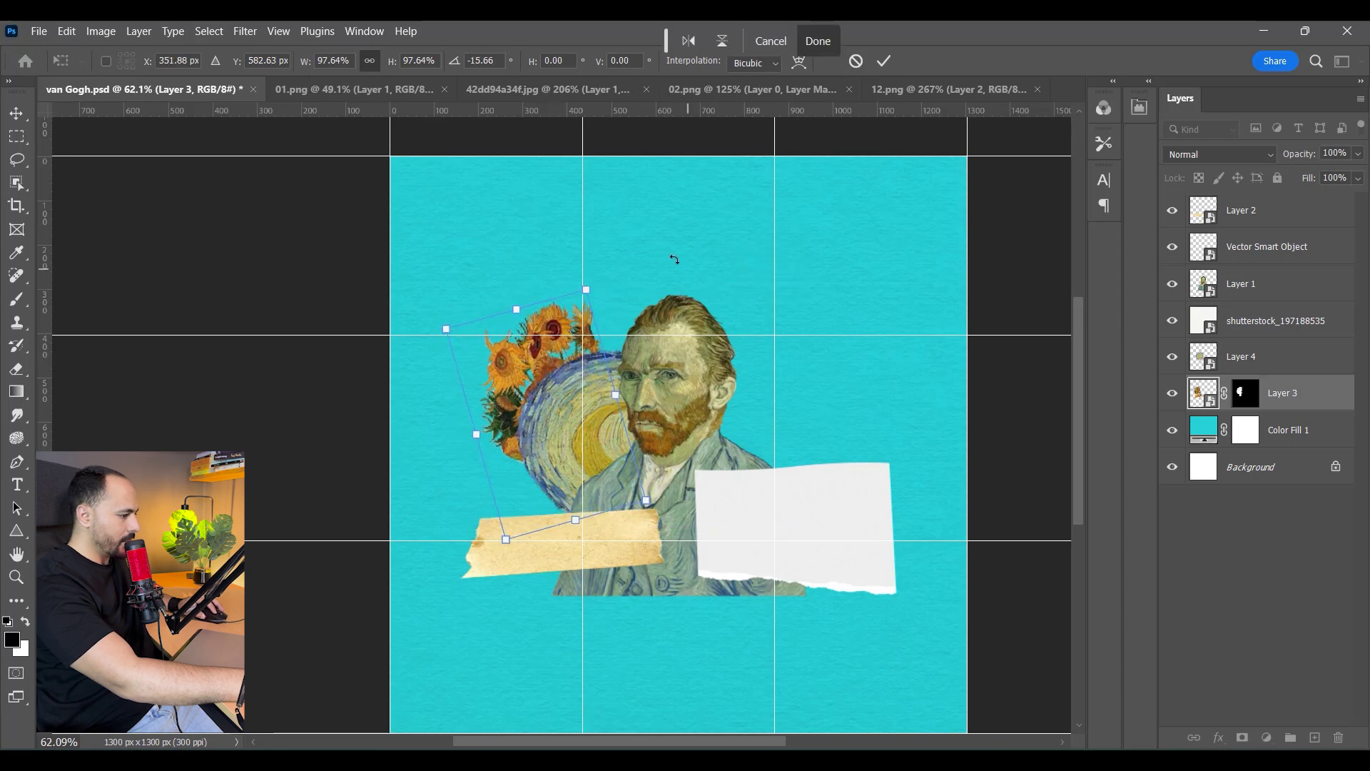
drag(593, 290, 596, 281)
drag(577, 353, 571, 356)
key(Return)
key(ctrl+0)
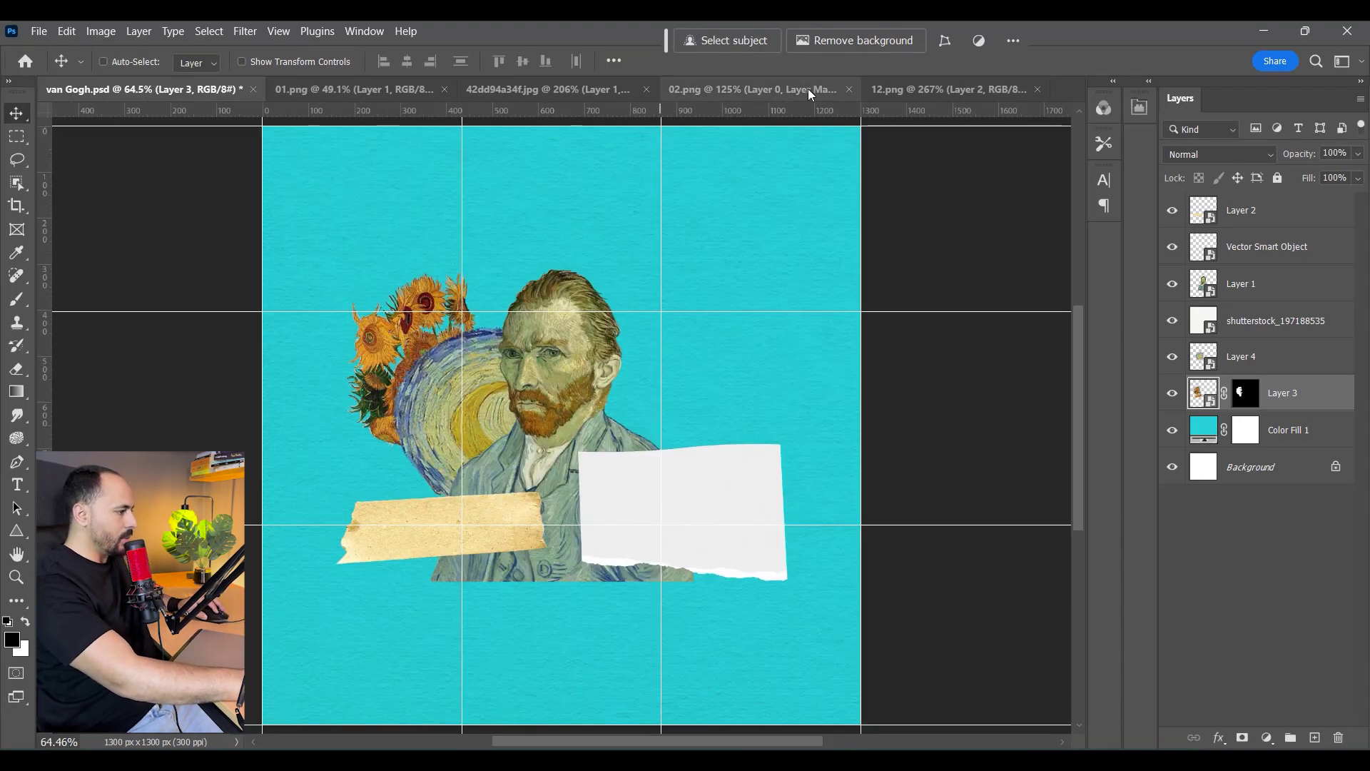
Switch to 12.png, hide the moon cut-out, and add a new layer directly above the painting for brushing over the cypress
click(915, 94)
scroll(925, 354, down, 5)
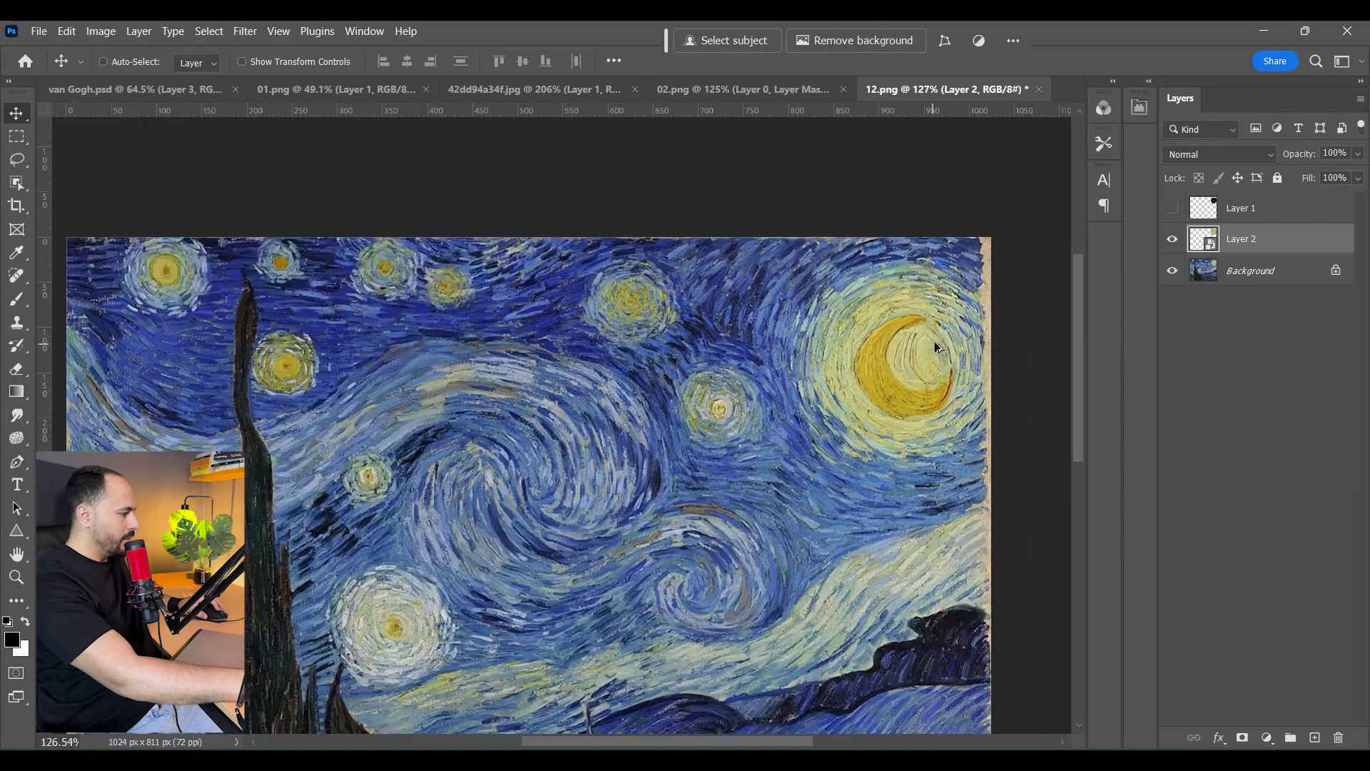
click(1173, 240)
click(1256, 270)
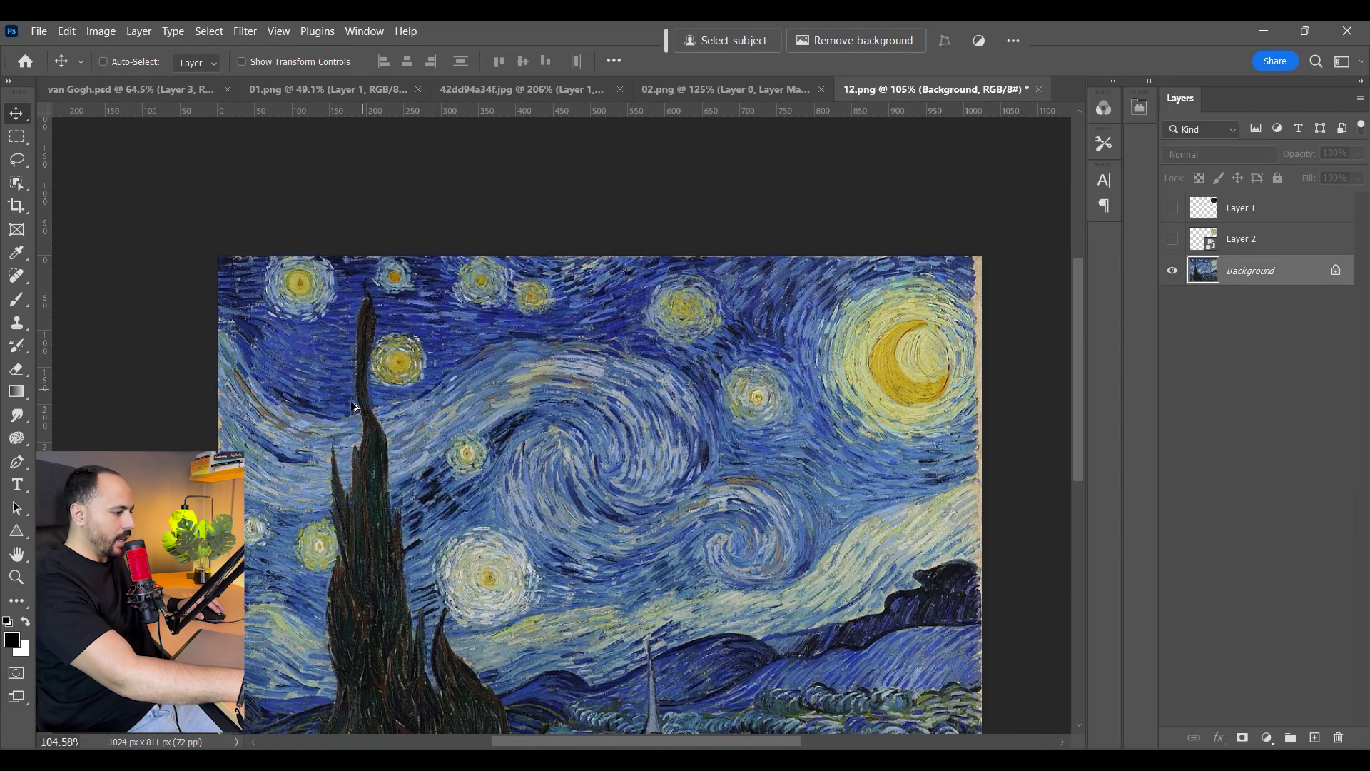
scroll(398, 233, up, 5)
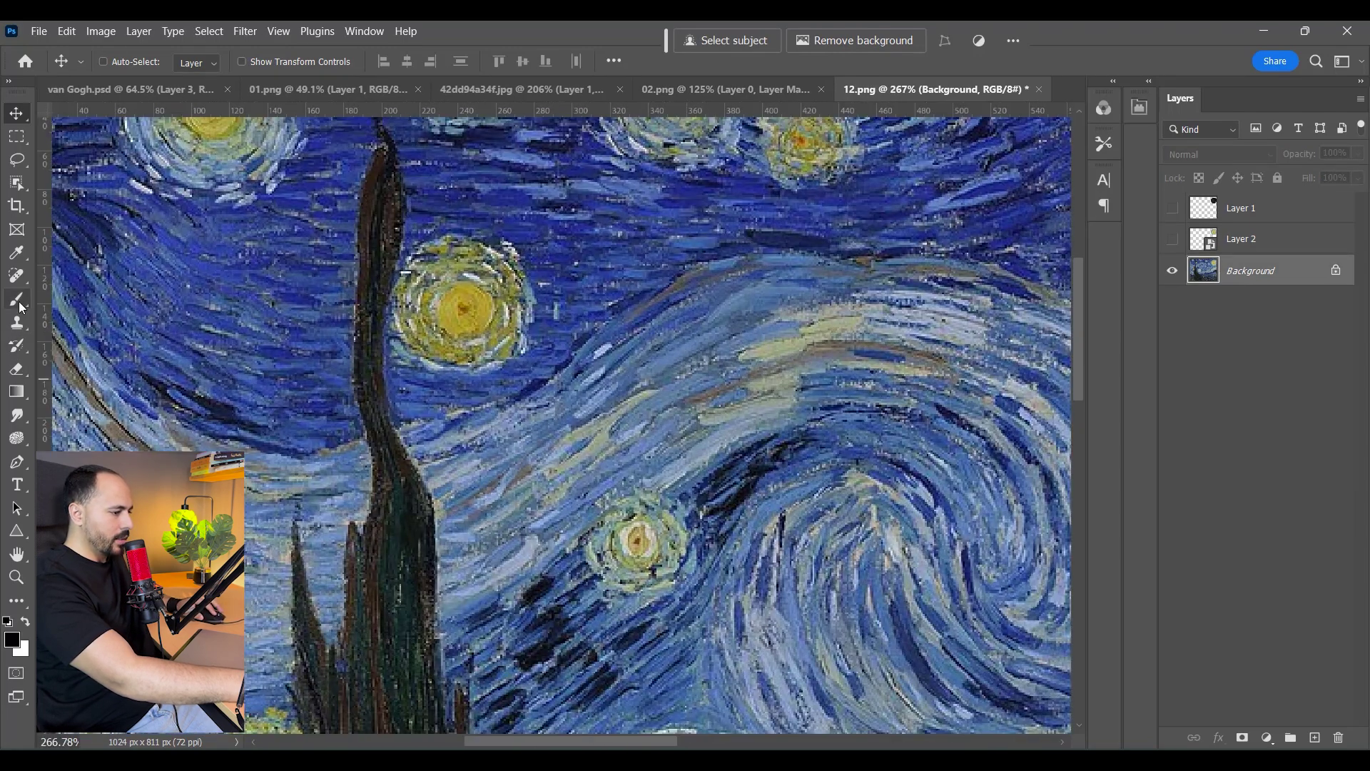
click(17, 300)
scroll(539, 250, up, 2)
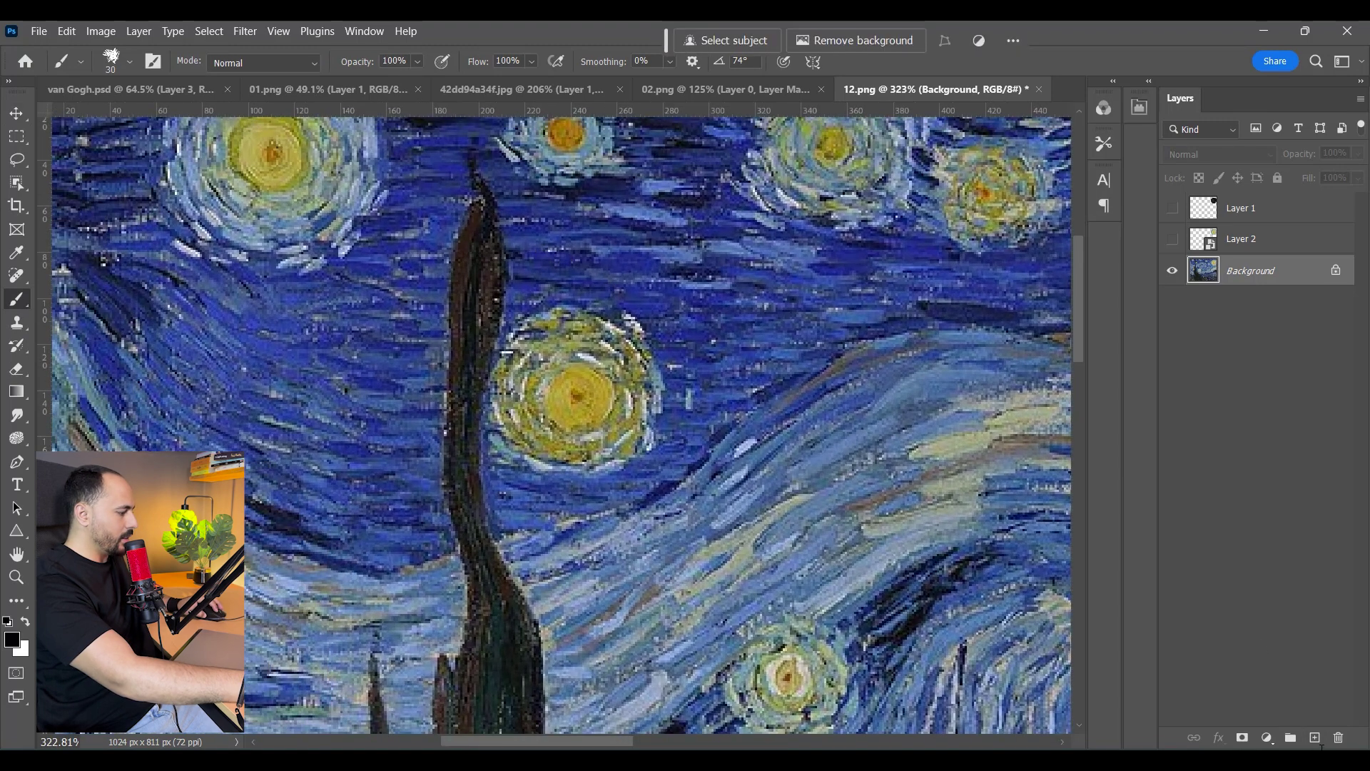
click(1316, 740)
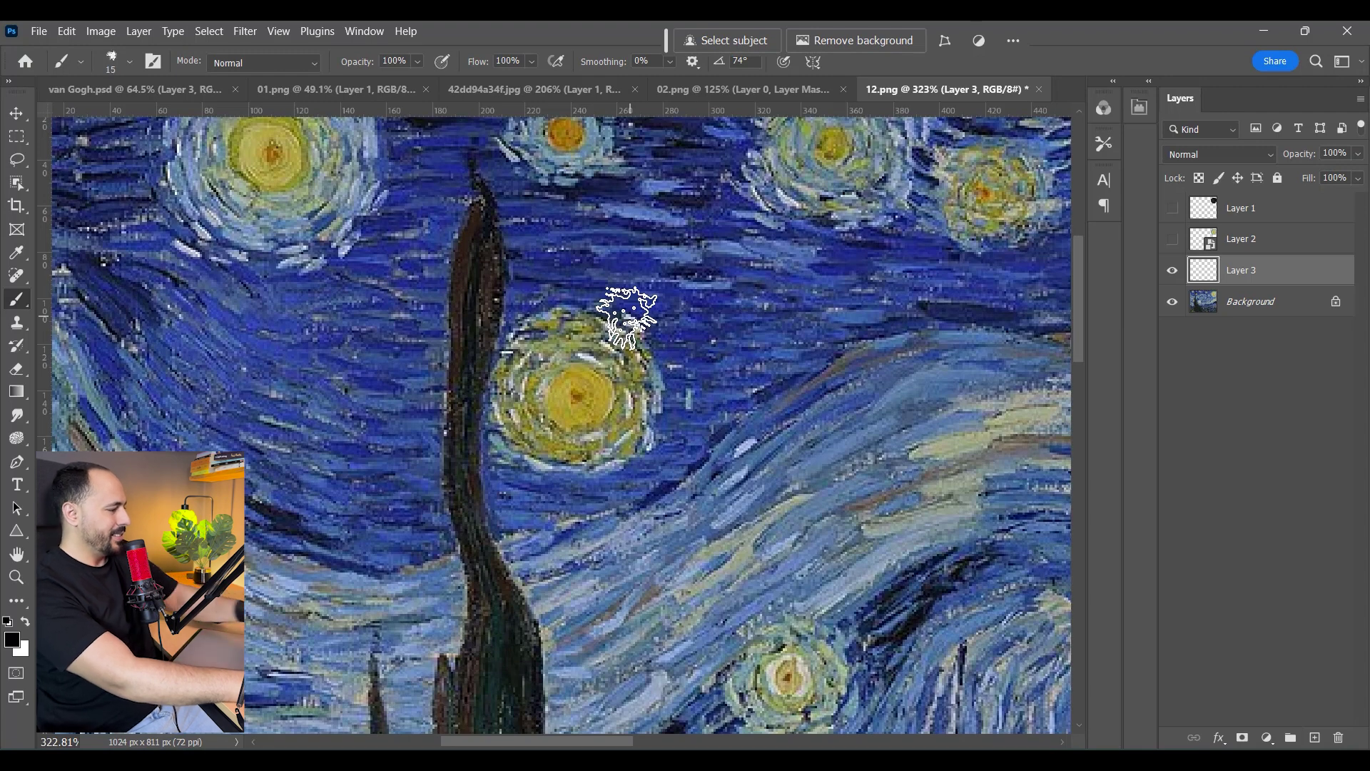
Paint over the cypress in black from its thin tip down through the main trunk, using brush sizes from 9 up to 20
mouse_move(480, 165)
mouse_down()
mouse_move(488, 282)
mouse_move(493, 214)
mouse_up()
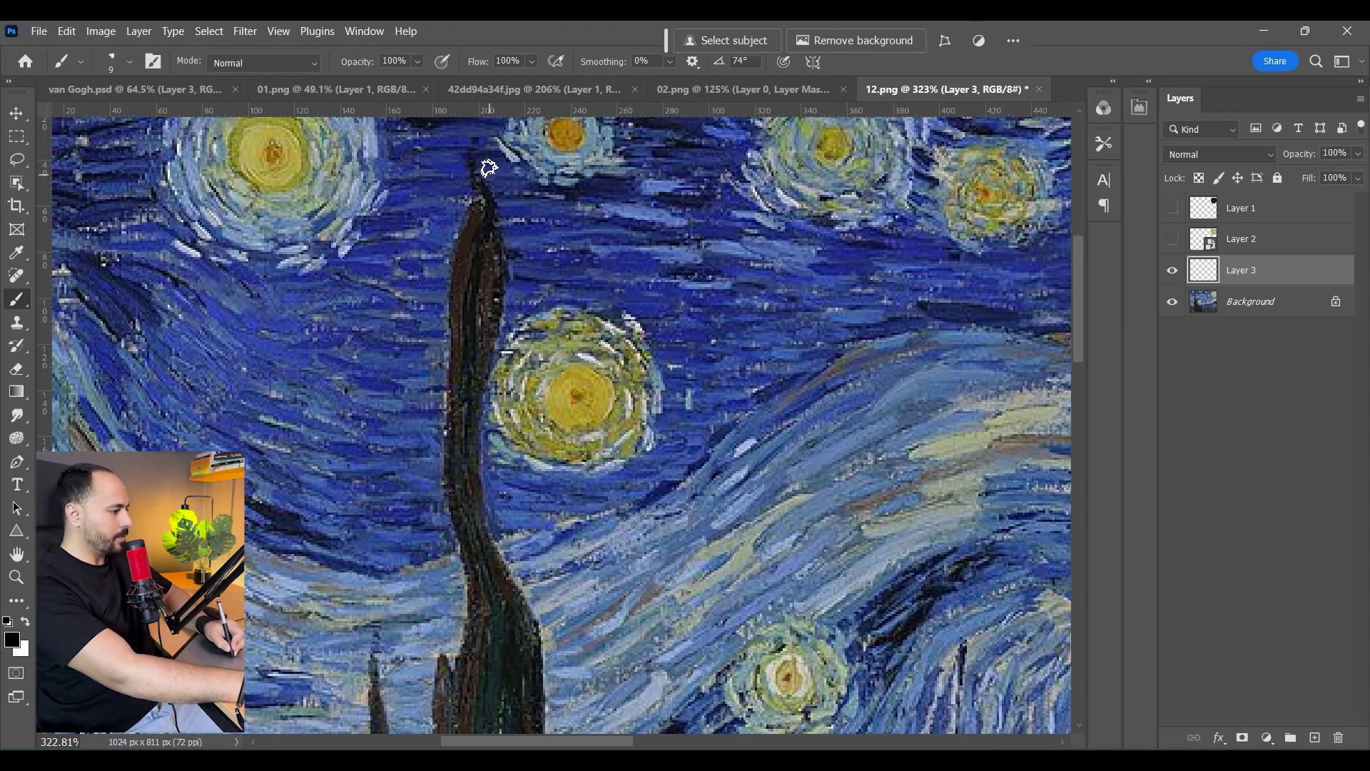
mouse_move(483, 219)
mouse_down()
mouse_move(469, 253)
mouse_move(460, 478)
mouse_move(474, 268)
mouse_move(460, 323)
mouse_up()
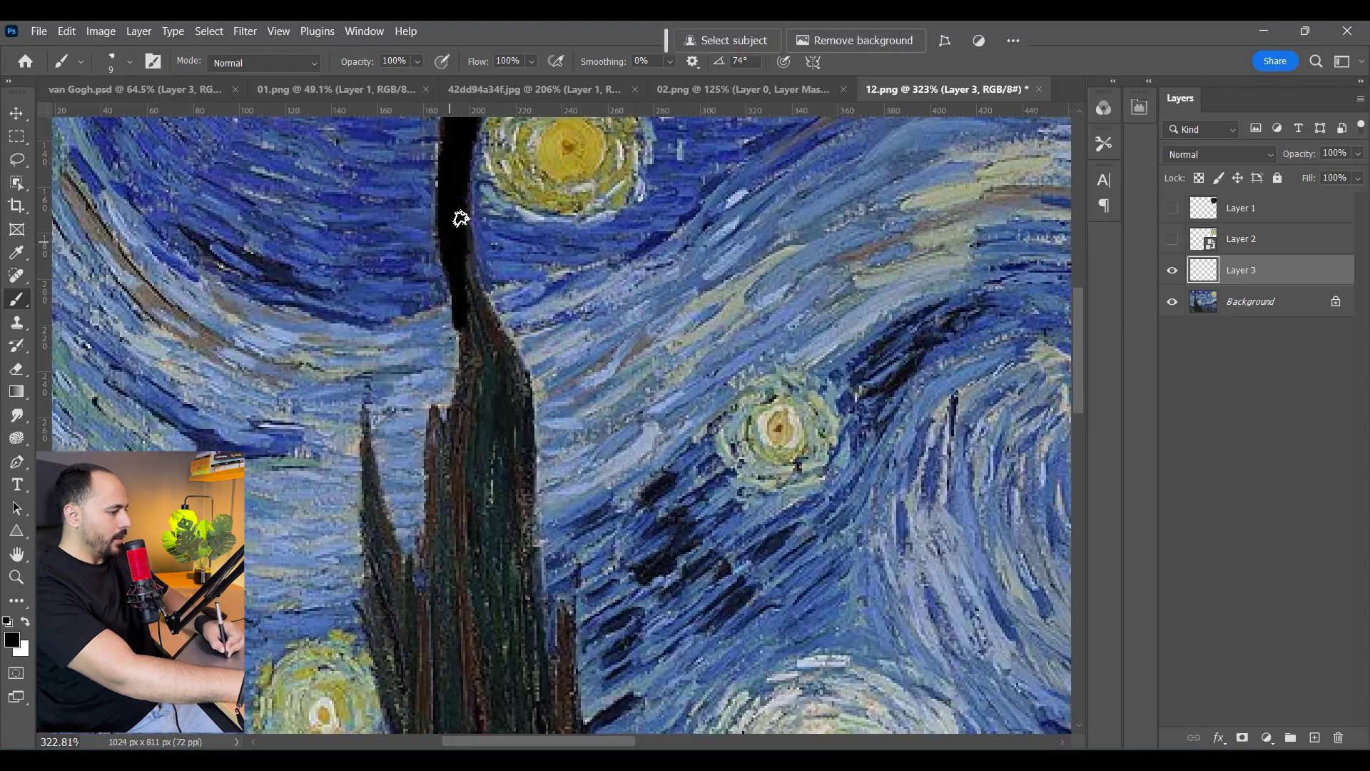
mouse_move(435, 460)
mouse_down()
mouse_move(433, 607)
mouse_move(373, 501)
mouse_move(379, 489)
mouse_move(404, 625)
mouse_up()
mouse_move(385, 543)
mouse_down()
mouse_move(368, 484)
mouse_move(368, 297)
mouse_move(377, 442)
mouse_up()
drag(470, 222, 442, 379)
mouse_move(481, 317)
mouse_down()
mouse_move(503, 614)
mouse_move(456, 257)
mouse_move(464, 457)
mouse_up()
mouse_move(432, 286)
mouse_down()
mouse_move(421, 446)
mouse_move(435, 503)
mouse_move(461, 316)
mouse_up()
mouse_move(443, 285)
mouse_down()
mouse_move(378, 449)
mouse_move(478, 443)
mouse_move(513, 463)
mouse_up()
mouse_move(405, 448)
mouse_down()
mouse_move(385, 506)
mouse_move(352, 493)
mouse_move(341, 571)
mouse_up()
drag(369, 624, 417, 389)
mouse_move(409, 284)
mouse_down()
mouse_move(378, 478)
mouse_move(399, 592)
mouse_move(435, 285)
mouse_move(464, 214)
mouse_up()
mouse_move(485, 428)
mouse_down()
mouse_move(570, 186)
mouse_move(606, 357)
mouse_move(628, 592)
mouse_move(513, 592)
mouse_move(500, 364)
mouse_up()
drag(499, 364, 437, 600)
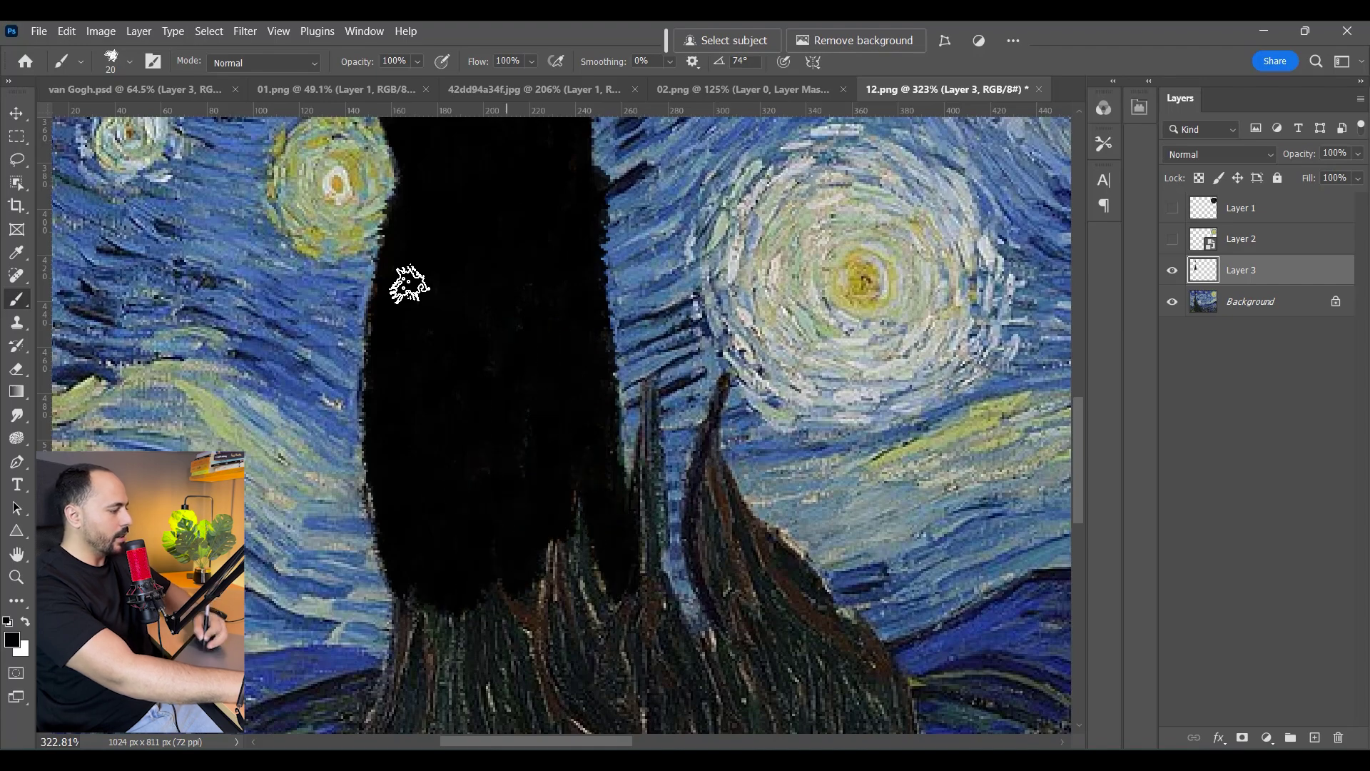
Paint over the cypress's smaller flame-shaped shoots beside the trunk in black with the size 20 brush
scroll(536, 571, down, 5)
scroll(676, 582, up, 4)
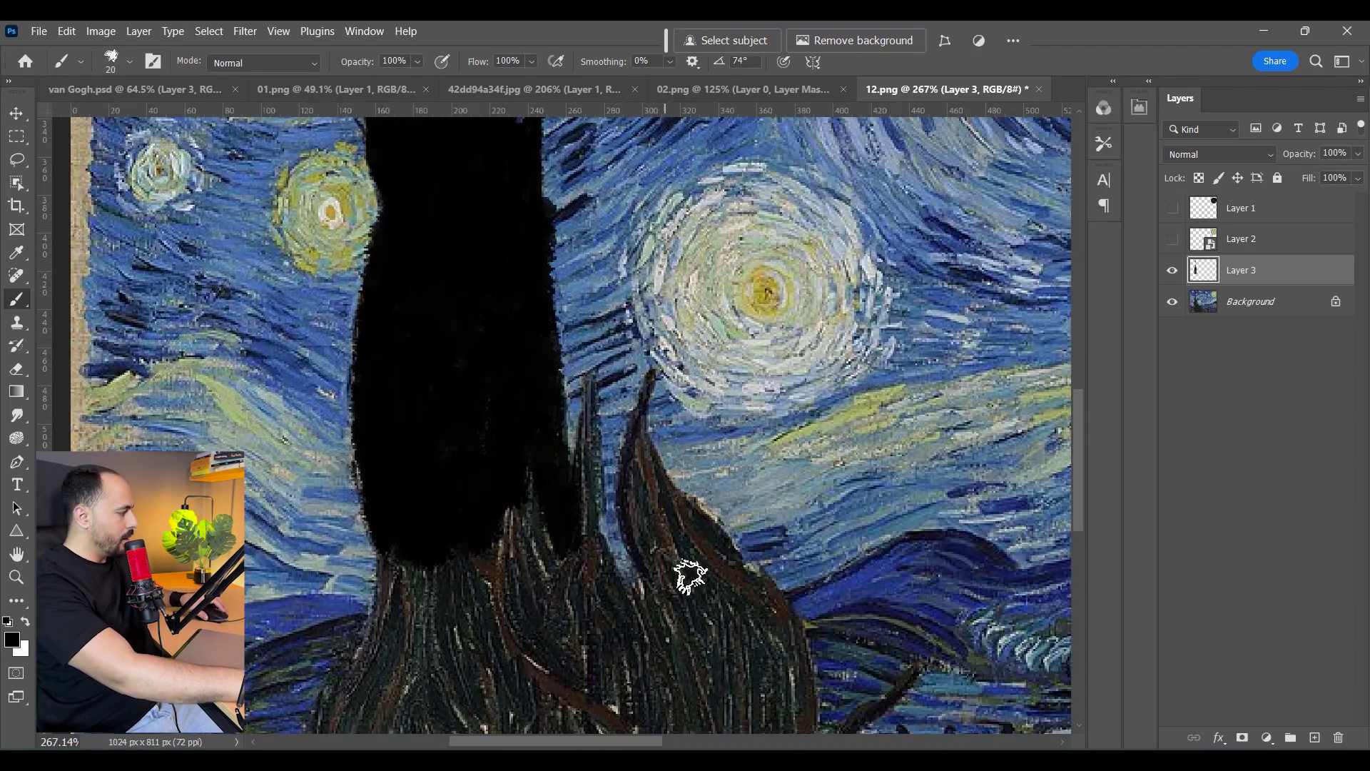
drag(676, 581, 678, 465)
drag(756, 426, 710, 362)
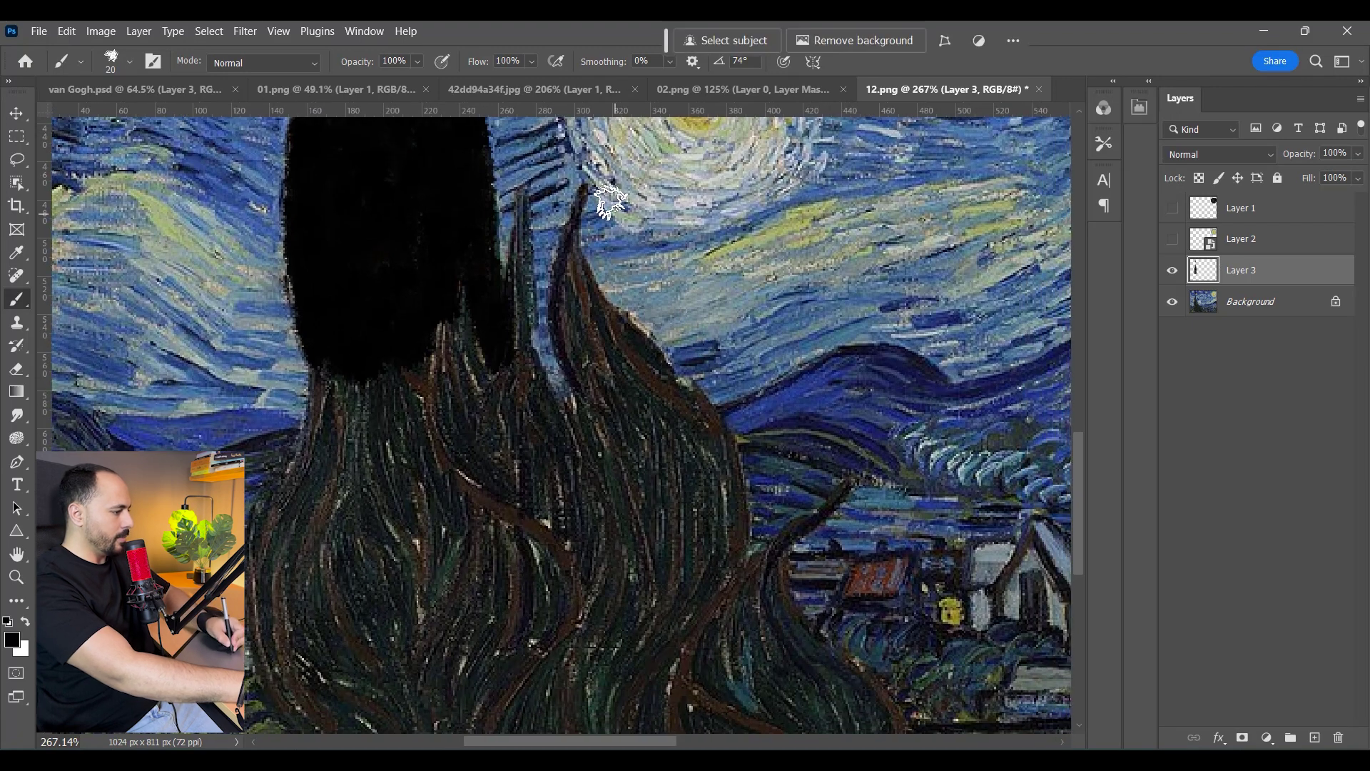
mouse_move(583, 196)
mouse_down()
mouse_move(585, 272)
mouse_move(575, 229)
mouse_move(565, 275)
mouse_up()
mouse_move(521, 199)
mouse_down()
mouse_move(503, 308)
mouse_move(519, 216)
mouse_up()
mouse_move(582, 460)
mouse_down()
mouse_move(596, 318)
mouse_move(674, 464)
mouse_move(677, 370)
mouse_move(743, 536)
mouse_move(742, 621)
mouse_move(607, 542)
mouse_move(528, 521)
mouse_up()
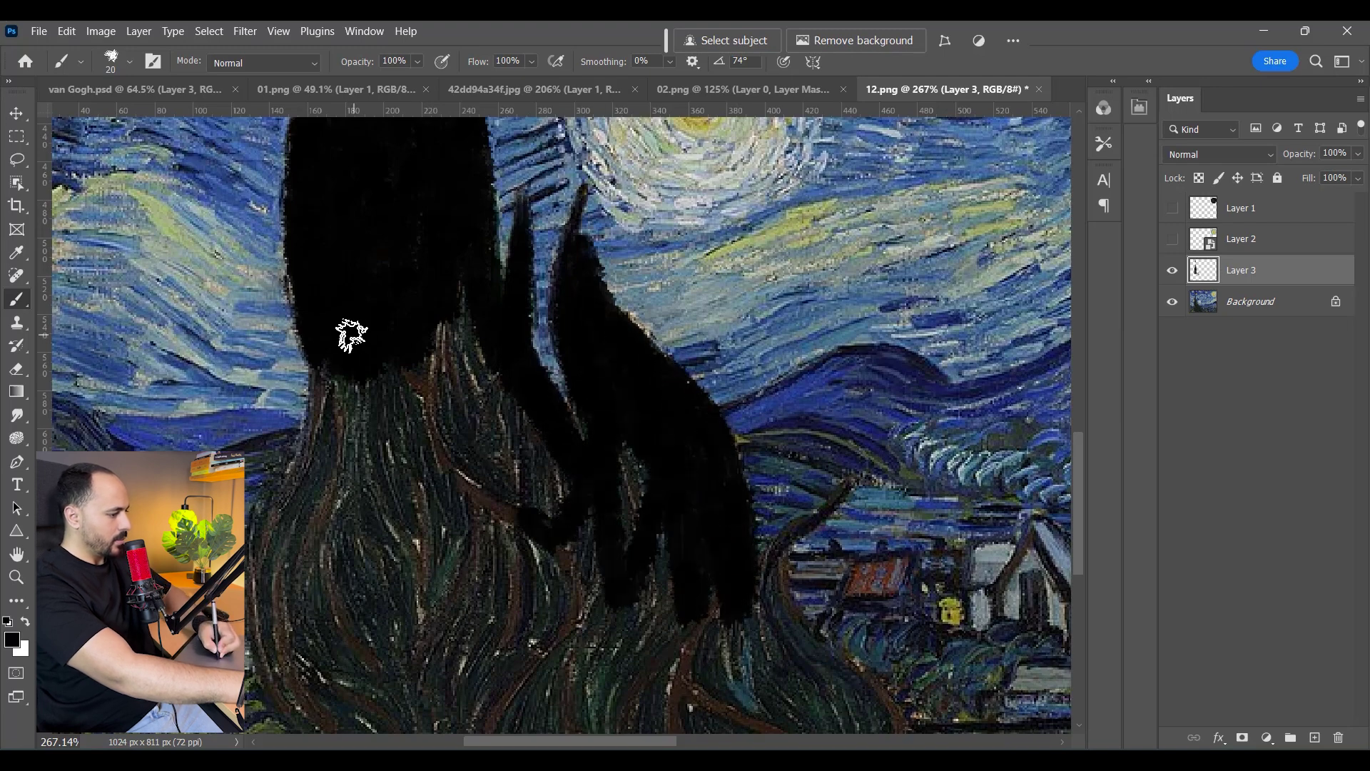
Trace the outer edges of the cypress's wide lower part and its base along the painting's bottom edge in black
mouse_move(323, 319)
mouse_down()
mouse_move(315, 416)
mouse_move(263, 594)
mouse_move(300, 678)
mouse_up()
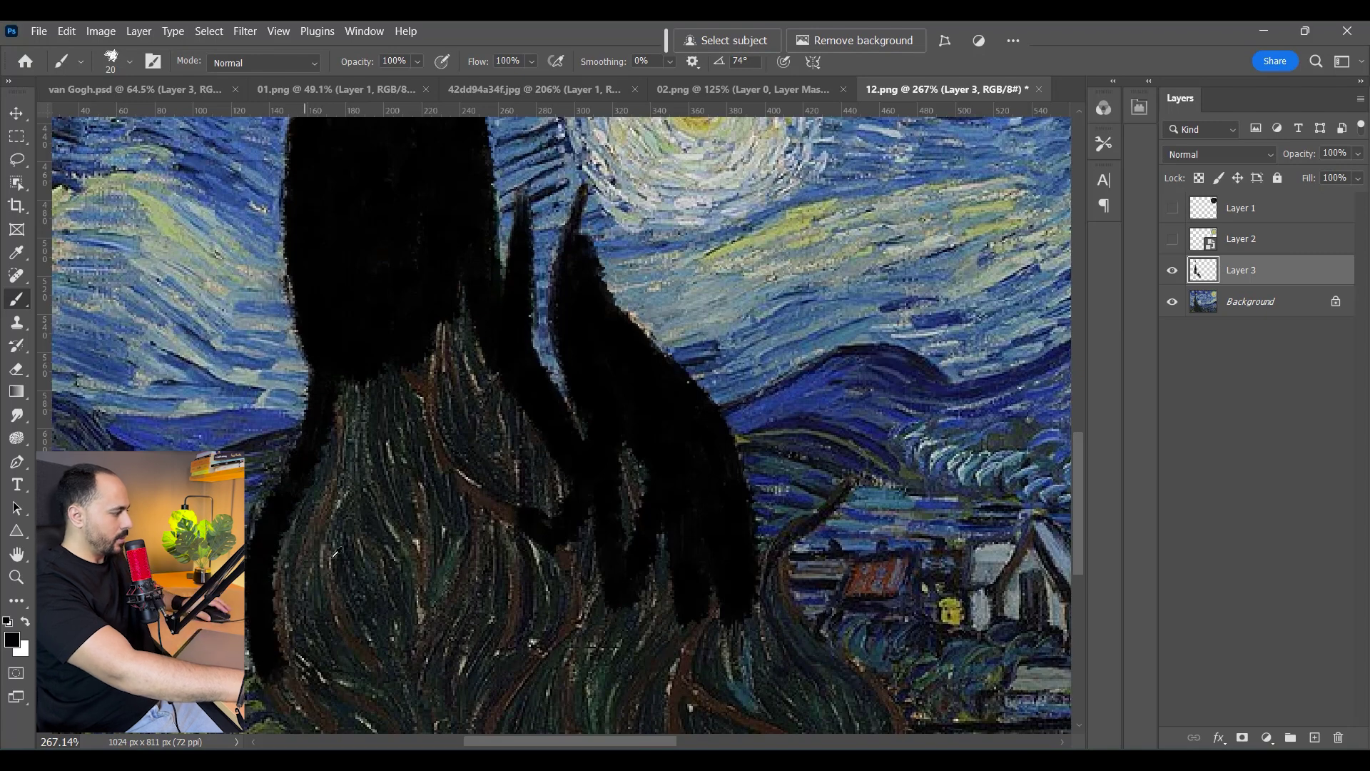
scroll(337, 549, down, 3)
drag(360, 608, 360, 575)
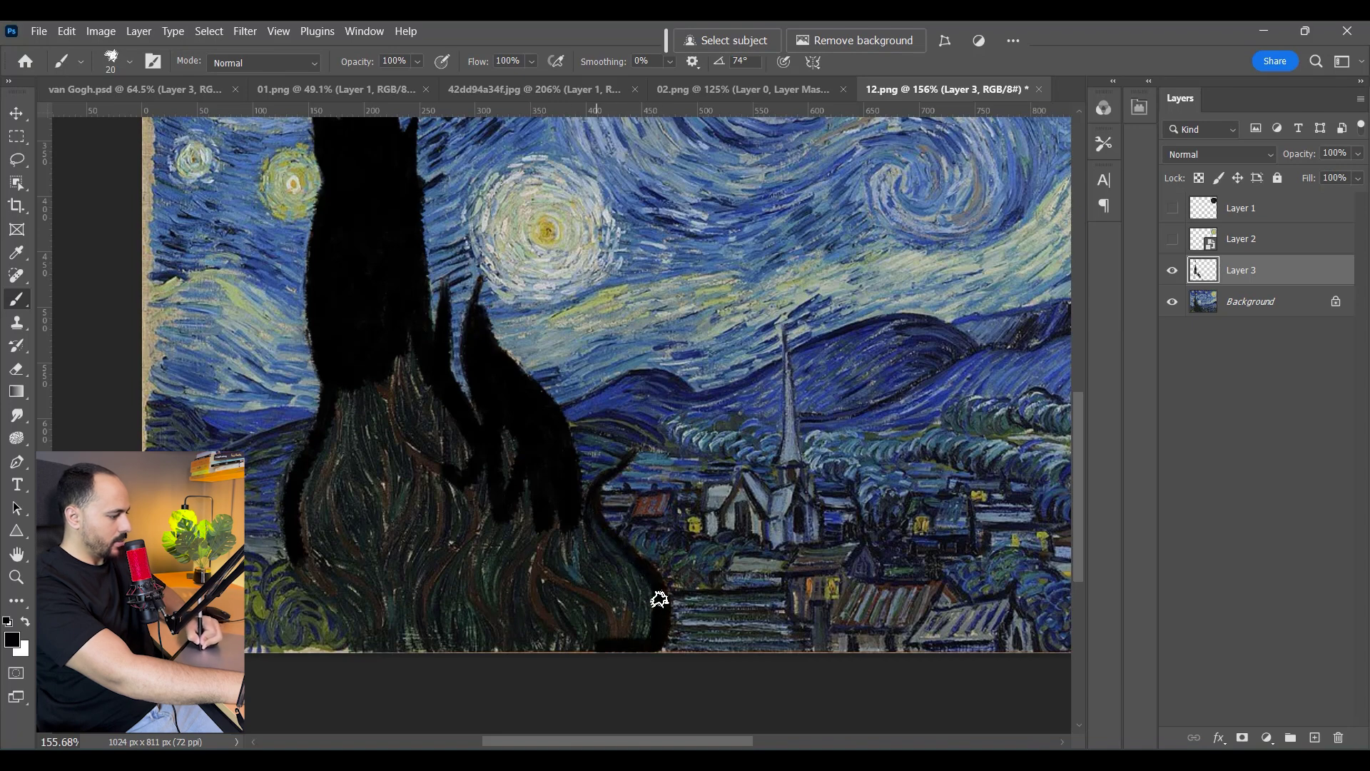
drag(597, 644, 422, 644)
drag(301, 554, 378, 381)
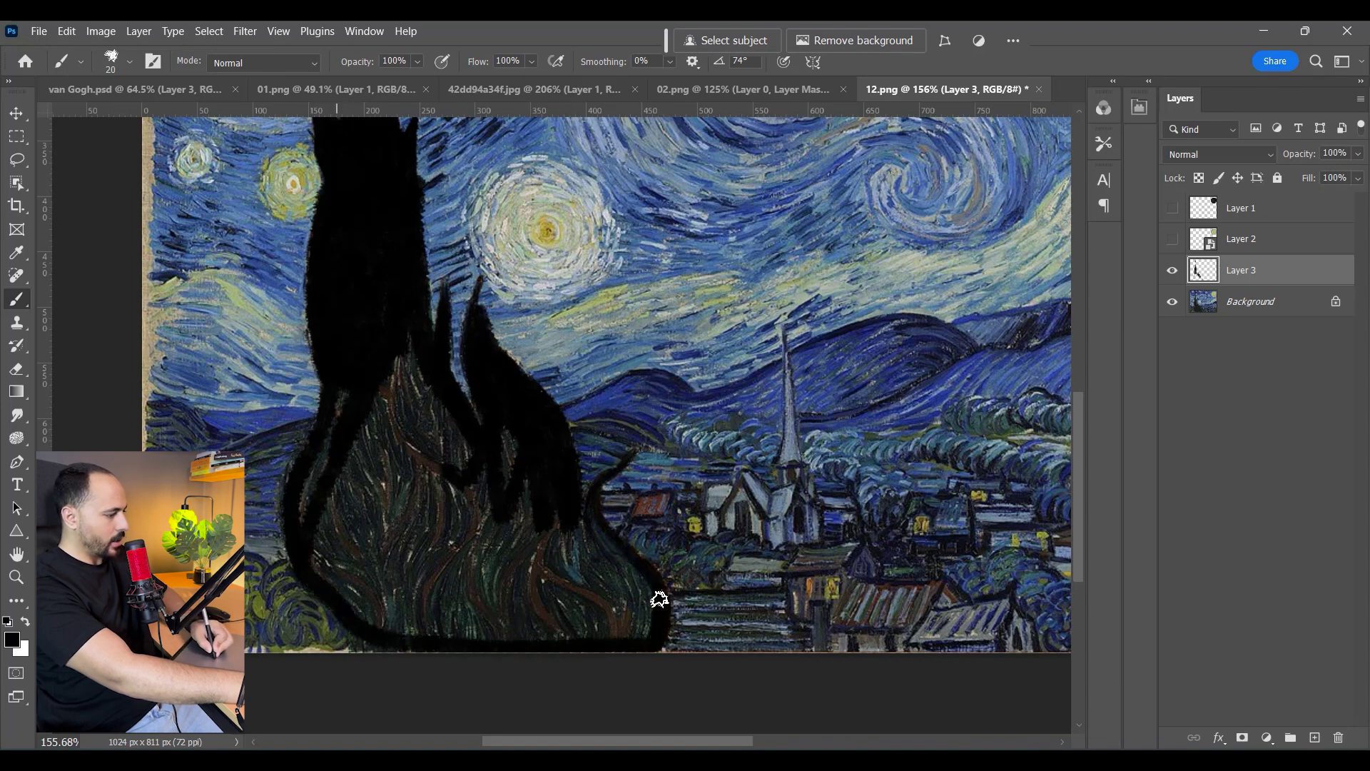
Fill the inside of the cypress's lower part solid black, enlarging the brush to size 50 for the remaining area
drag(328, 514, 418, 353)
drag(363, 435, 400, 357)
drag(428, 460, 443, 378)
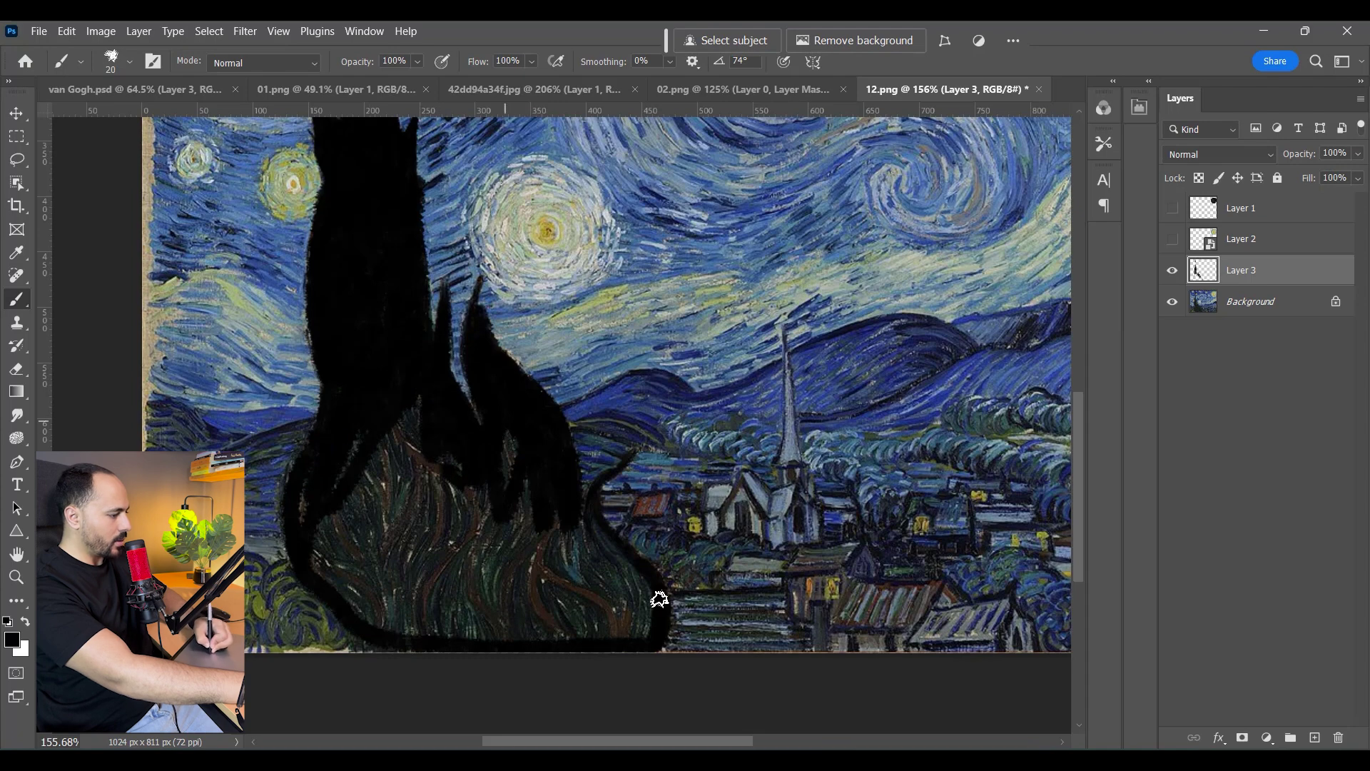
mouse_move(592, 535)
mouse_down()
mouse_move(646, 606)
mouse_move(411, 628)
mouse_up()
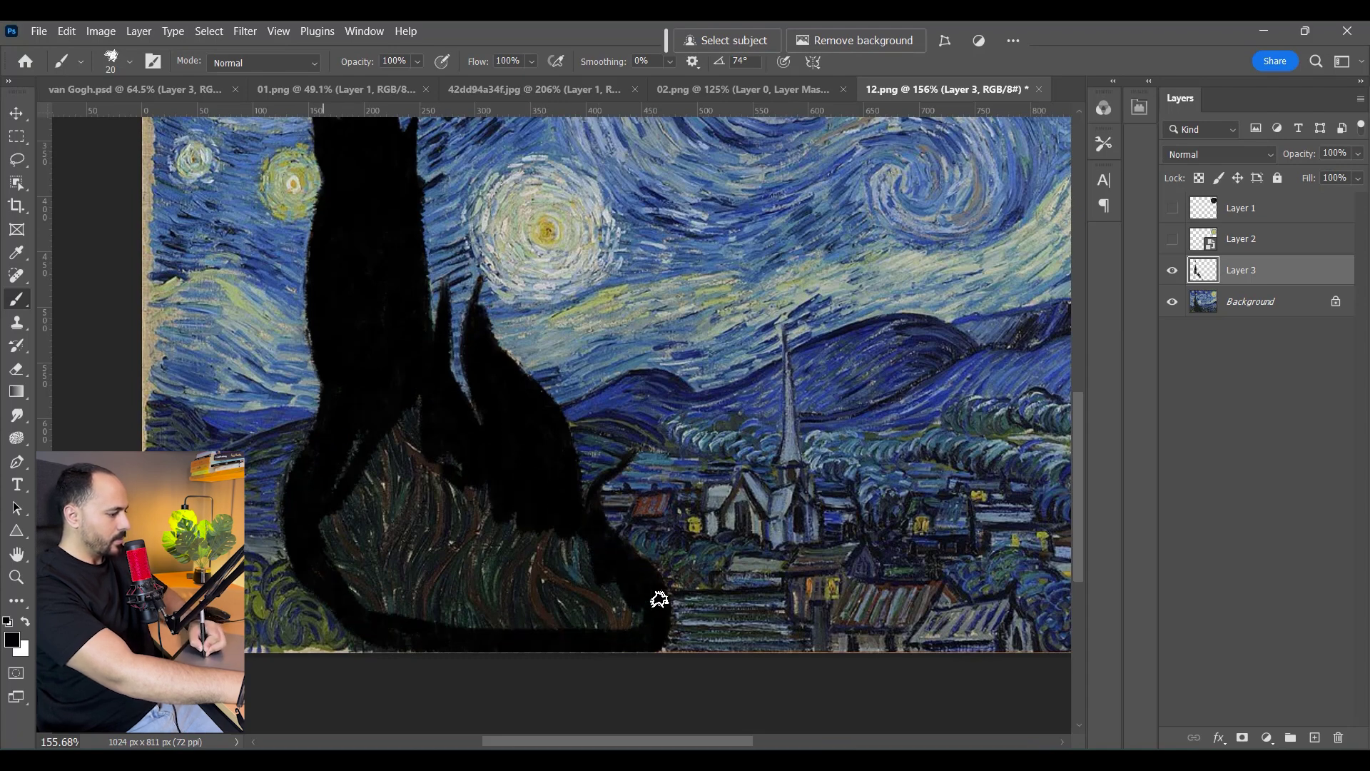
drag(378, 532, 339, 589)
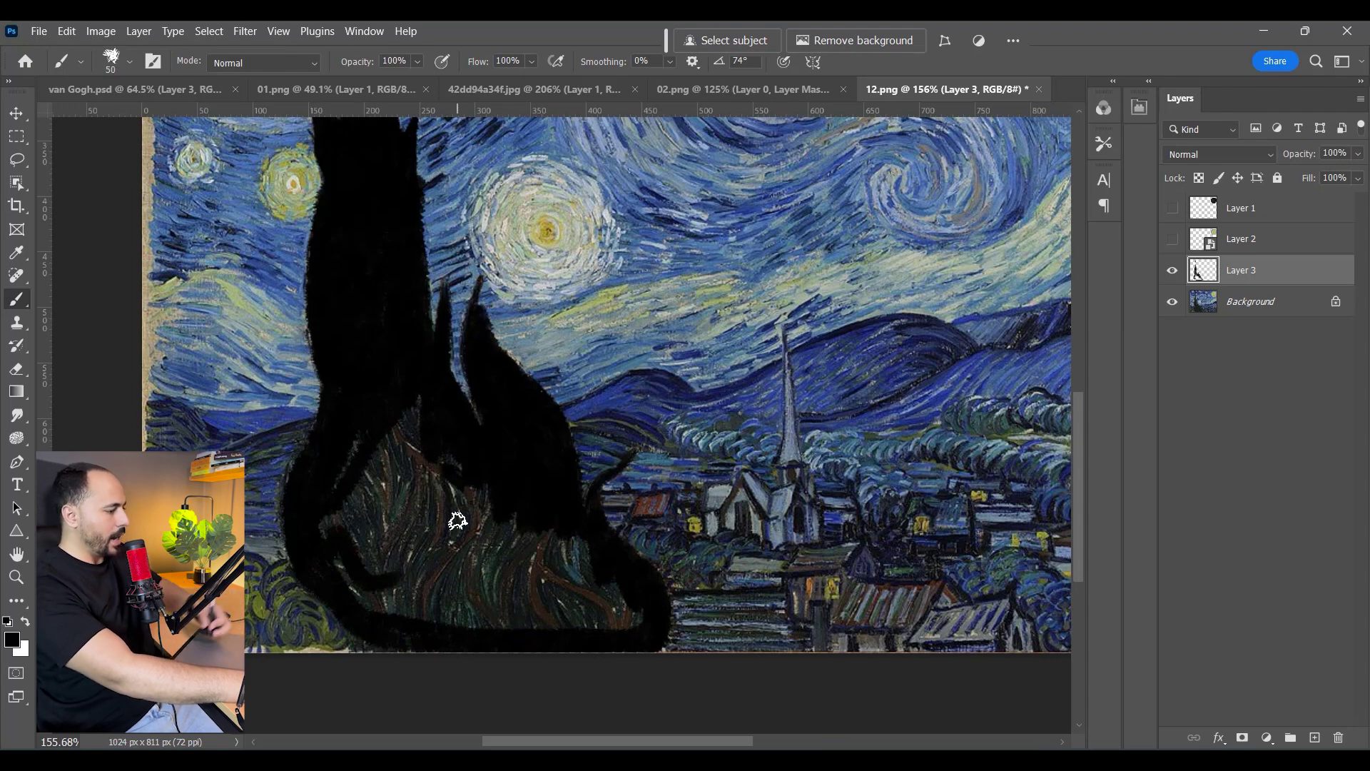
drag(413, 465, 418, 469)
mouse_move(392, 550)
mouse_down()
mouse_move(463, 500)
mouse_move(356, 585)
mouse_move(499, 571)
mouse_move(571, 585)
mouse_move(613, 621)
mouse_up()
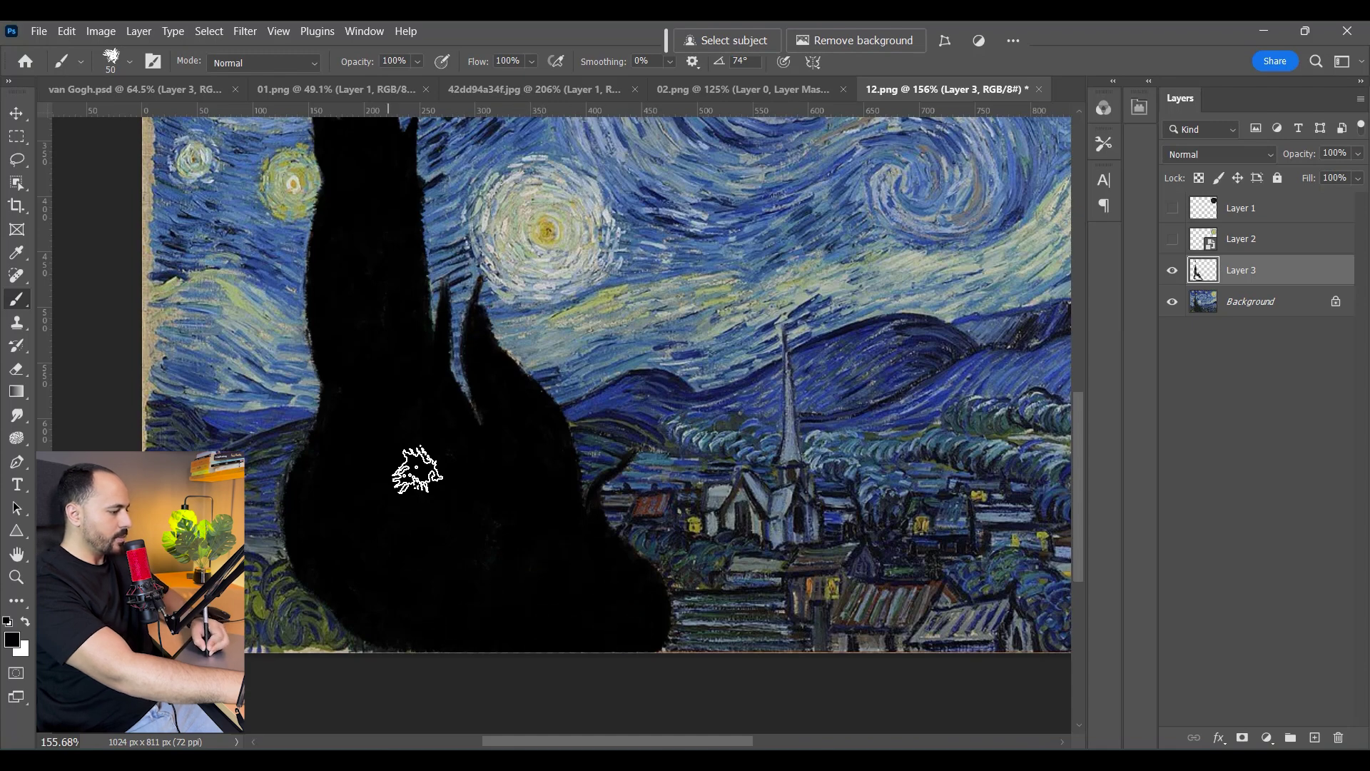
Load the black cypress shape as a selection, hide its layer, and extract the cypress from the painting onto its own layer
drag(630, 225, 618, 507)
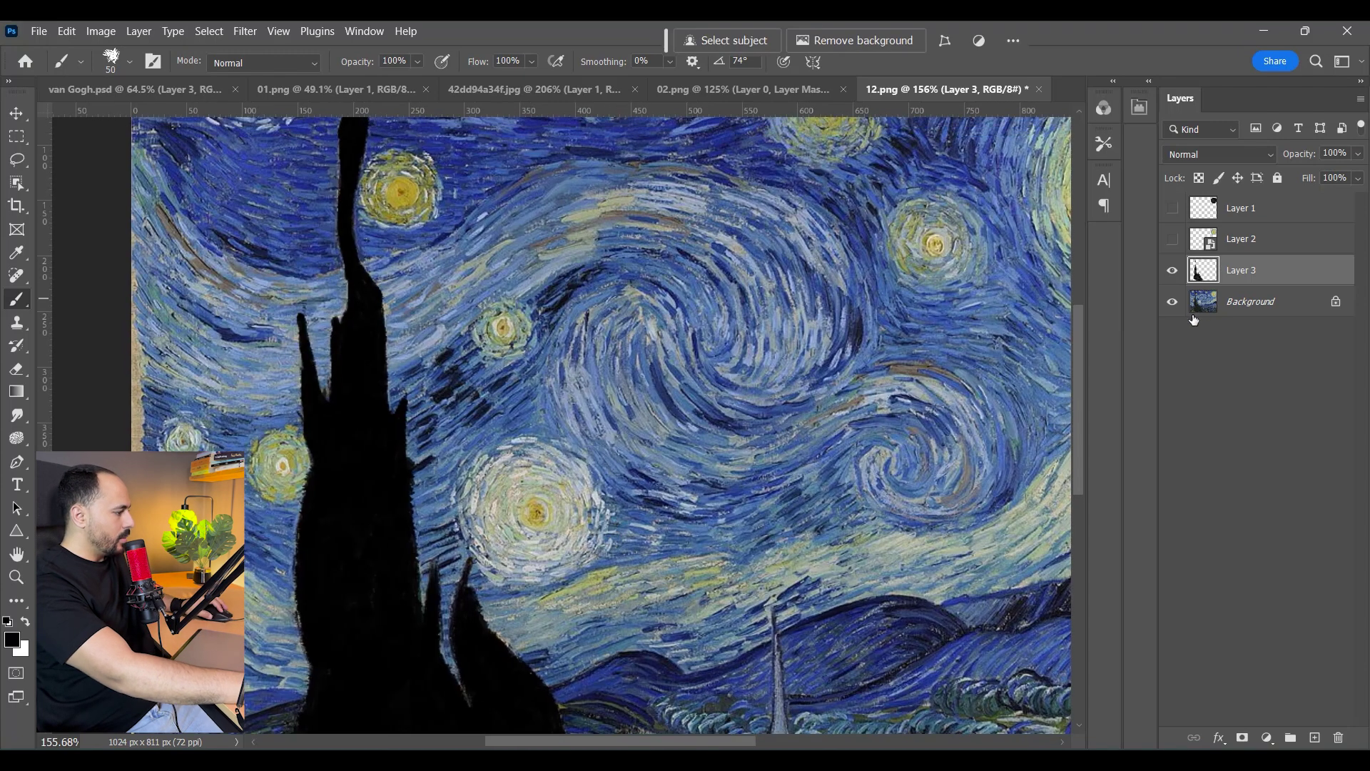
scroll(648, 203, up, 2)
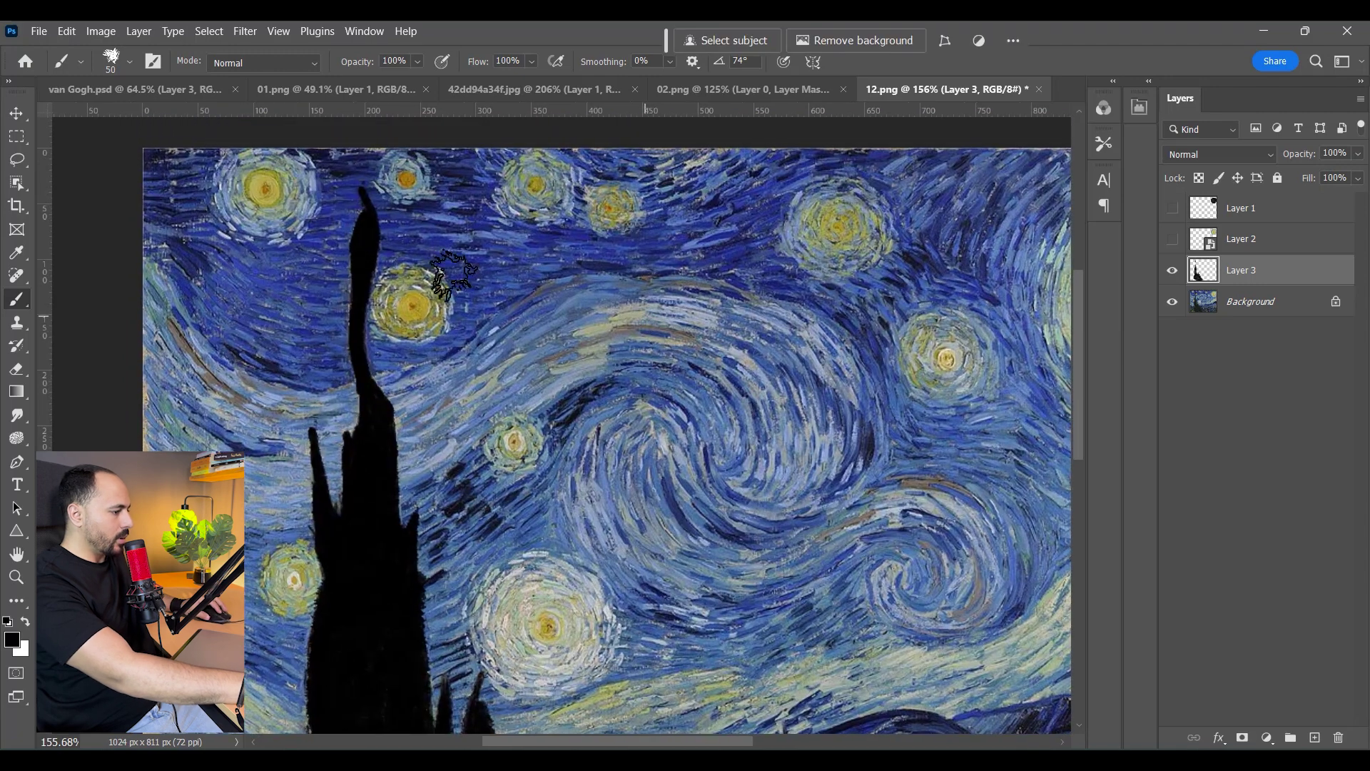
ctrl+click(1203, 271)
click(1172, 270)
click(1256, 301)
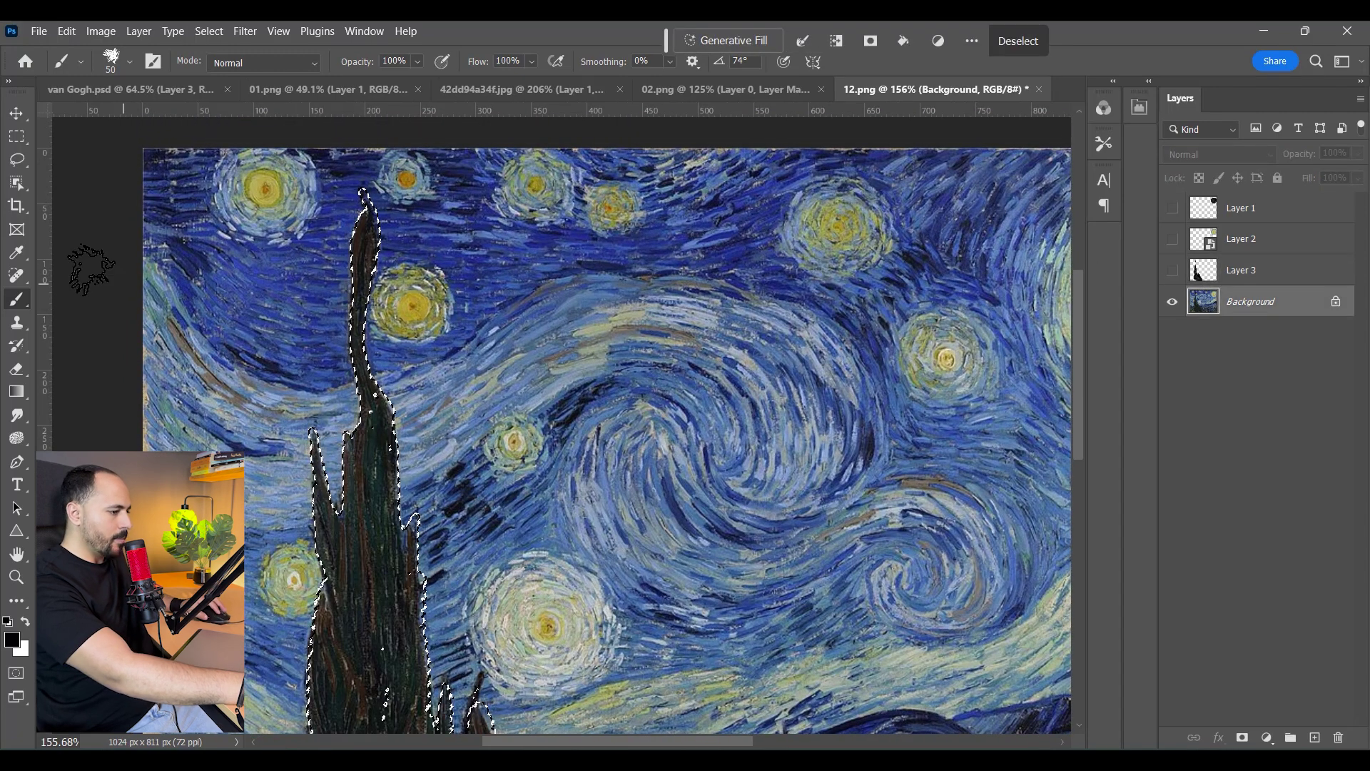
click(16, 136)
right_click(451, 246)
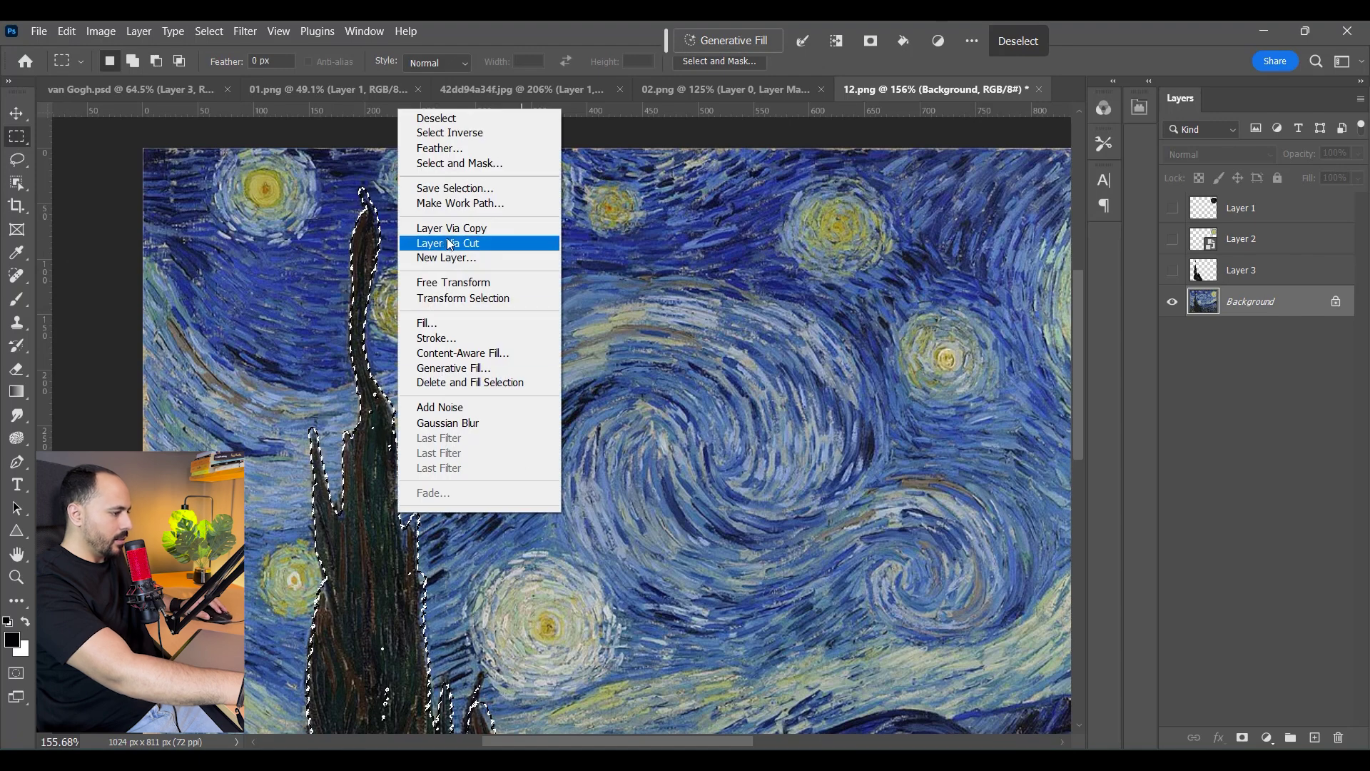
click(451, 244)
Bring the cut-out cypress into van Gogh.psd and convert its layer to a smart object
click(19, 116)
drag(439, 480, 681, 319)
right_click(1260, 385)
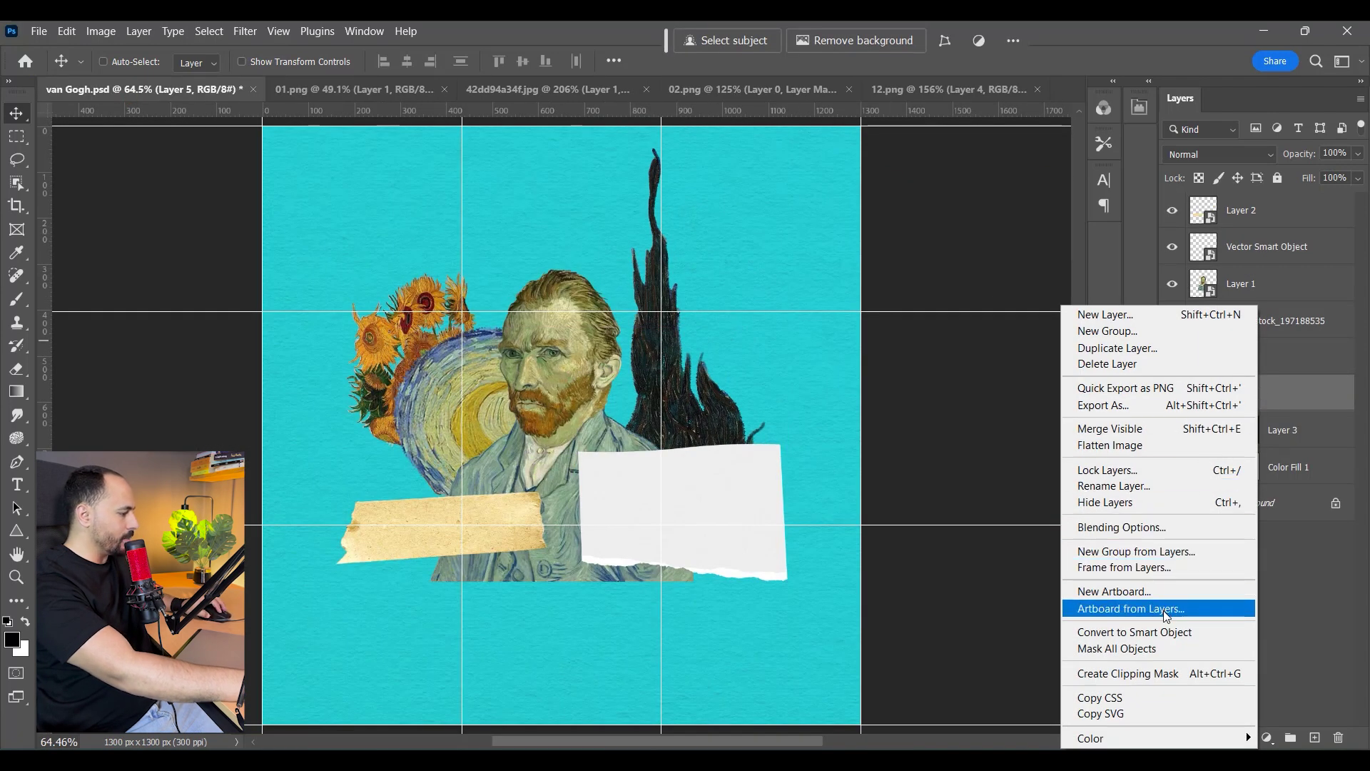
click(1142, 632)
Scale down the cypress and place it beside the portrait's shoulder, with its base behind the torn paper
drag(745, 426, 729, 433)
key(ctrl+t)
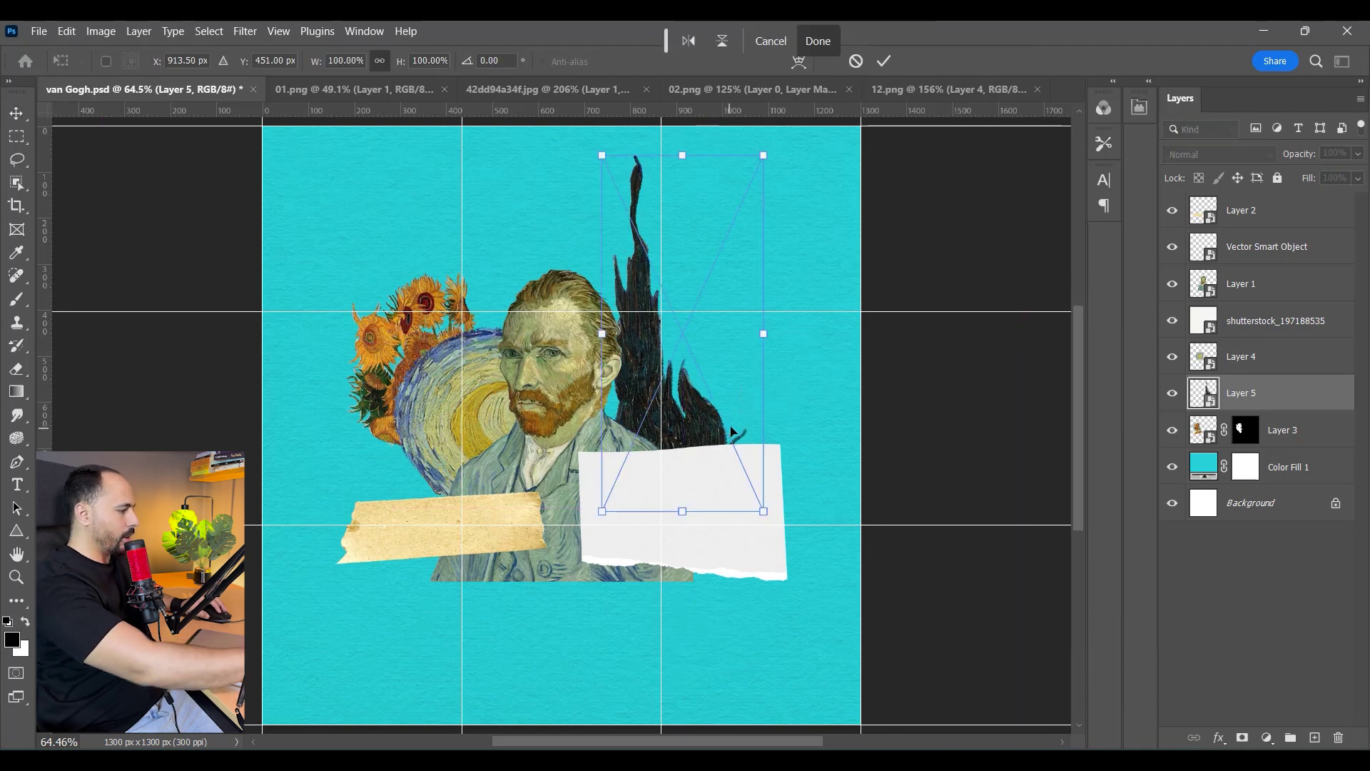
drag(762, 172, 703, 266)
drag(744, 220, 744, 229)
drag(703, 292, 703, 282)
key(Return)
Shift the cypress slightly away from the portrait and enlarge it to a scale of 74.48%
key(ctrl+plus)
key(ctrl+1)
drag(740, 394, 755, 395)
scroll(751, 439, down, 3)
key(ctrl)
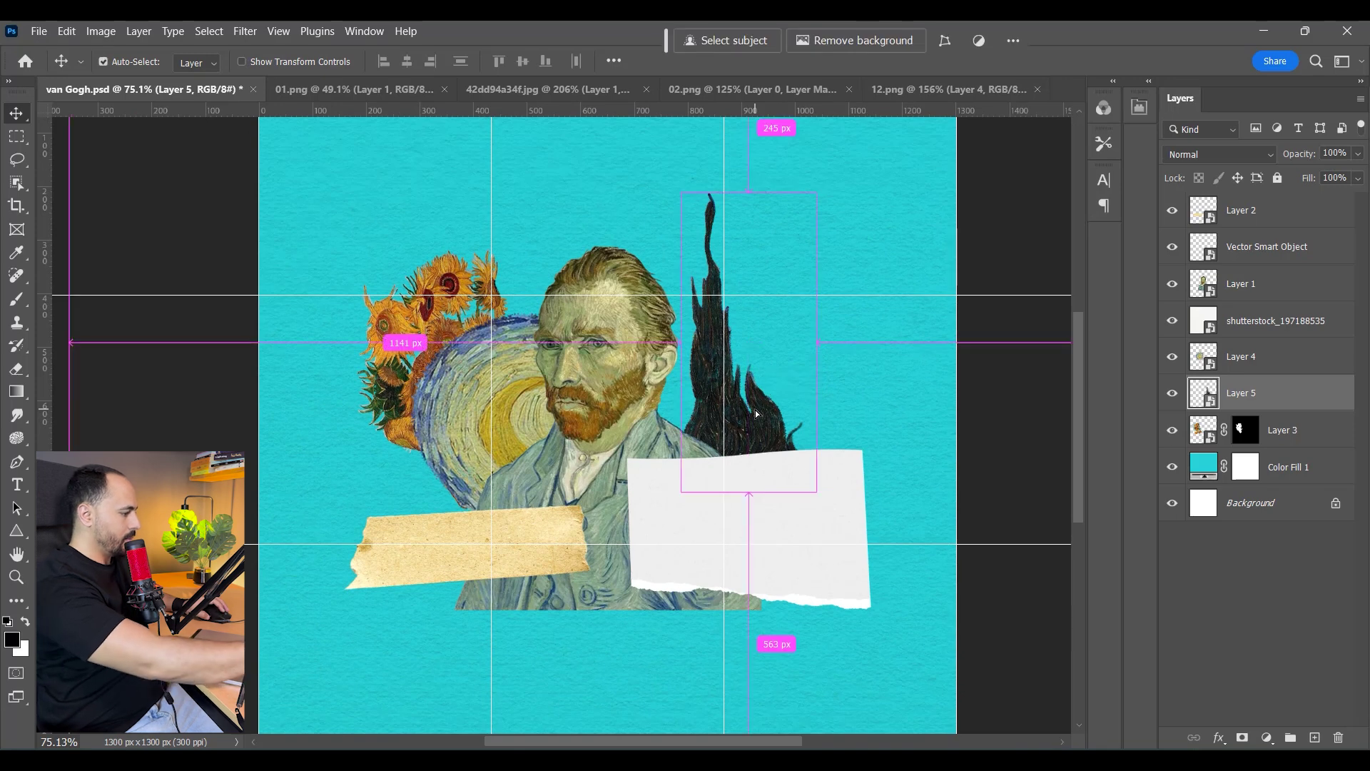
key(ctrl+t)
drag(821, 185, 829, 178)
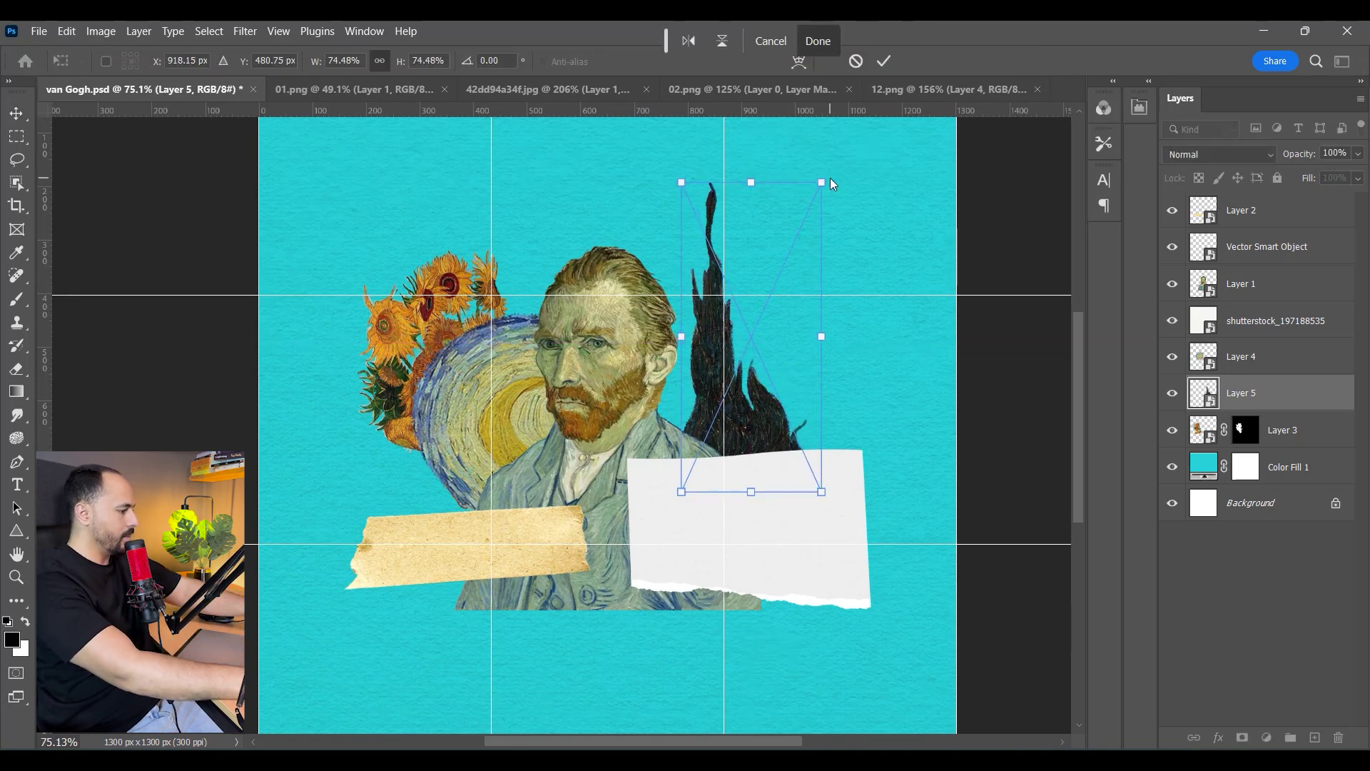
key(Return)
right_click(517, 403)
click(521, 399)
drag(520, 402, 533, 418)
key(ctrl+z)
Move the shutterstock_197188535 texture layer below the sunflower layer, directly above Color Fill 1
right_click(517, 401)
click(526, 411)
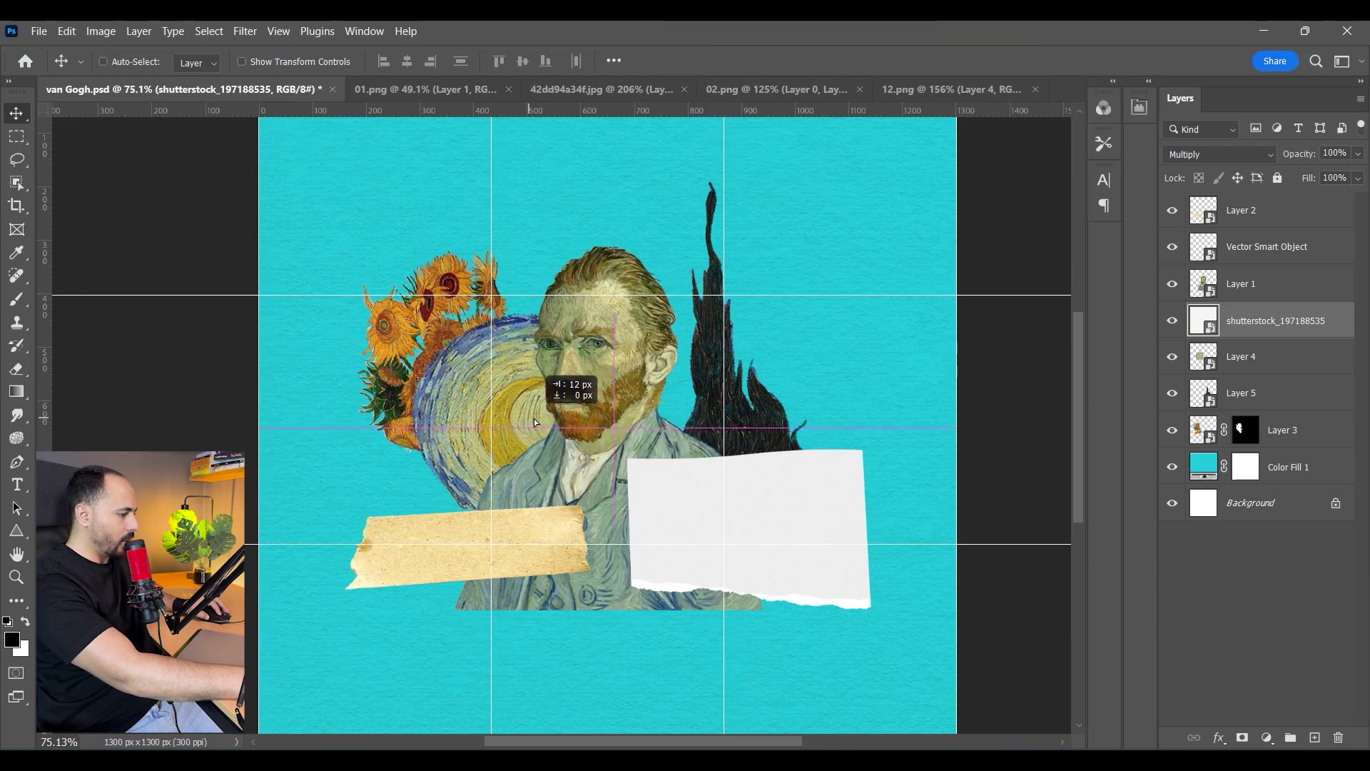
right_click(506, 386)
click(517, 392)
drag(1268, 320, 1263, 445)
Nudge the Starry Night moon slightly closer to the portrait and move the sunflowers down a little
right_click(540, 376)
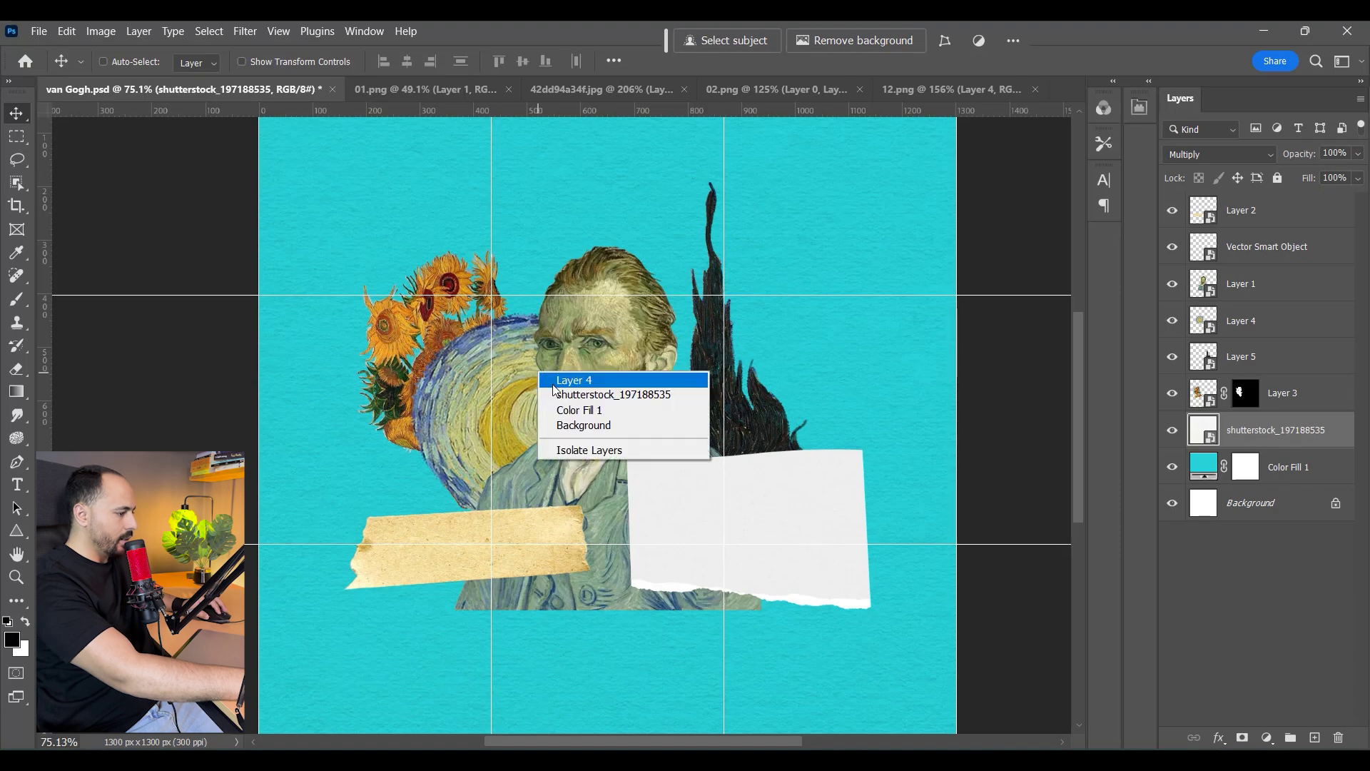
click(563, 379)
drag(521, 383, 534, 383)
scroll(460, 292, up, 1)
right_click(458, 271)
click(475, 272)
drag(461, 275, 460, 280)
scroll(714, 368, down, 3)
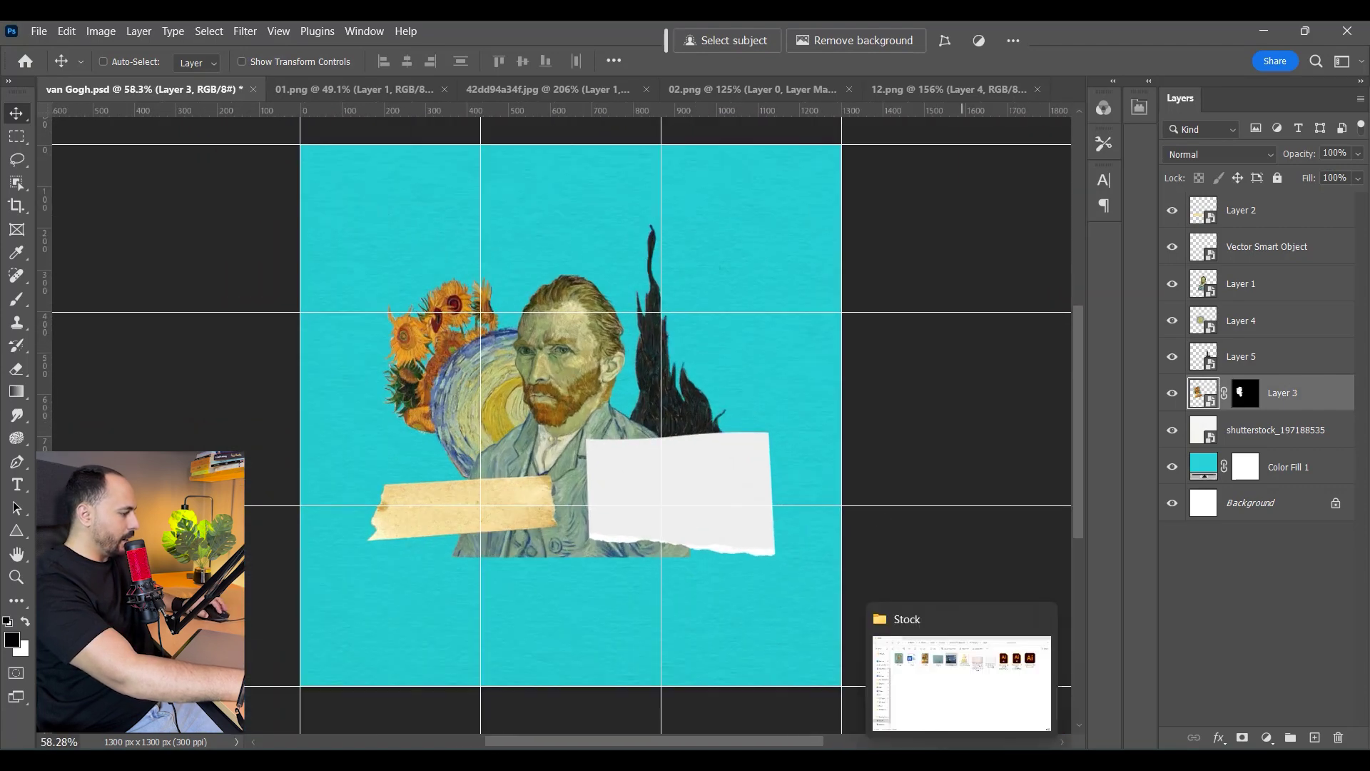
Open the almond blossom painting 09.png from the Stock folder as a separate document
click(949, 656)
drag(504, 189, 628, 89)
scroll(671, 434, up, 3)
scroll(797, 448, down, 4)
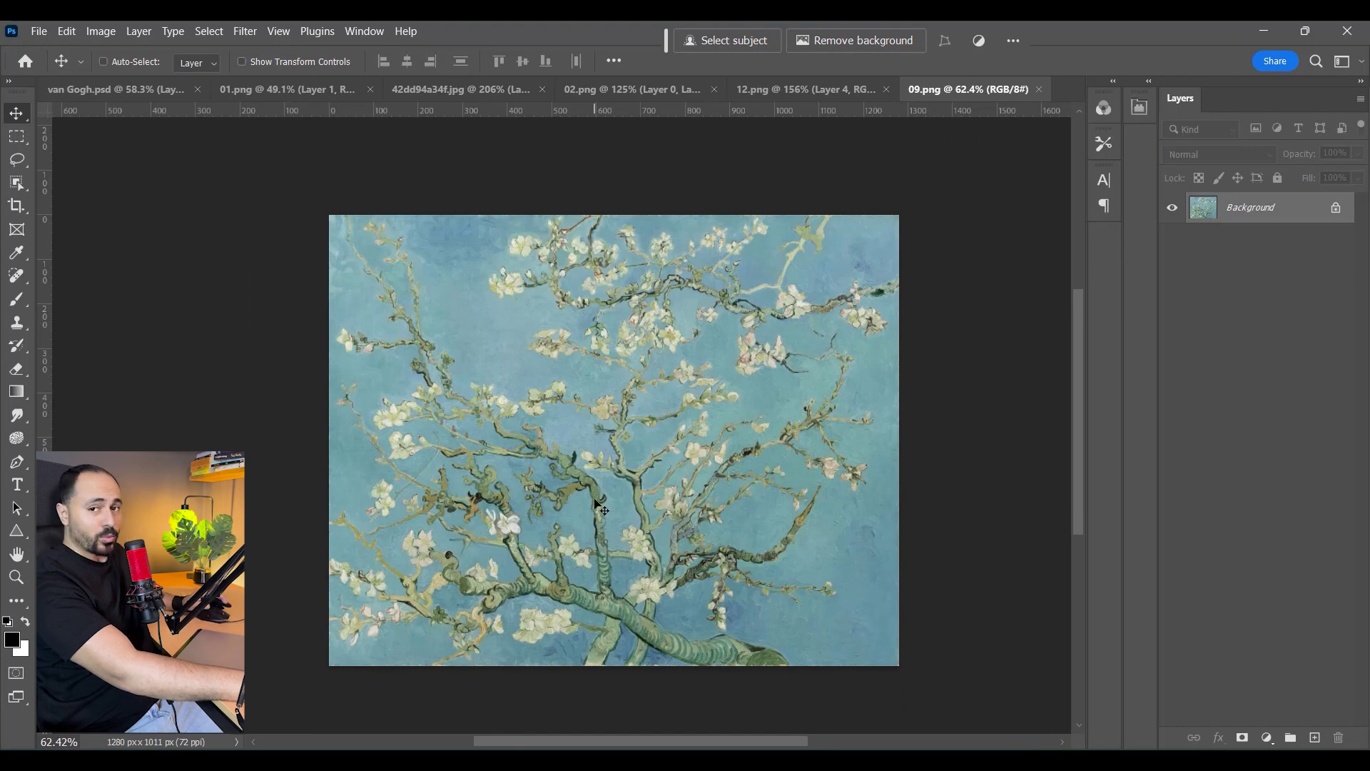
scroll(542, 579, up, 2)
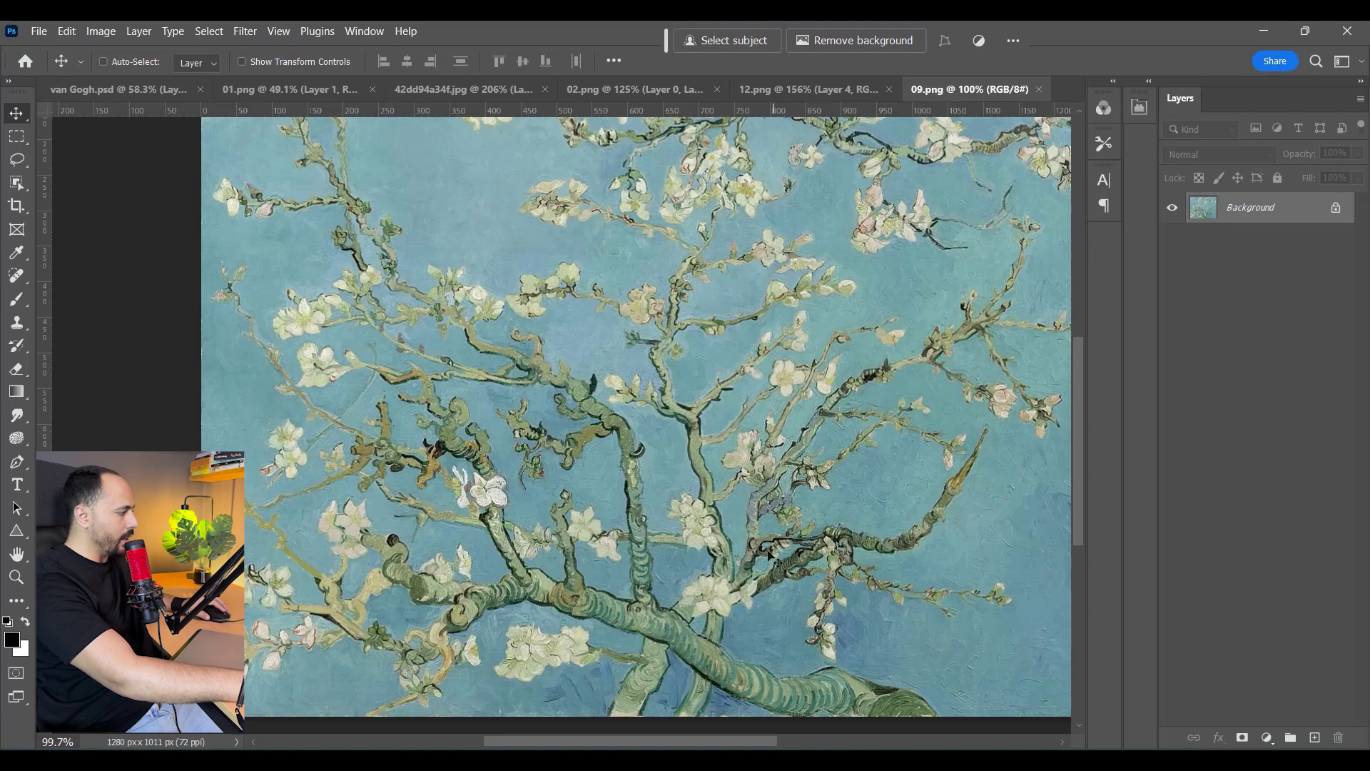
scroll(751, 492, down, 3)
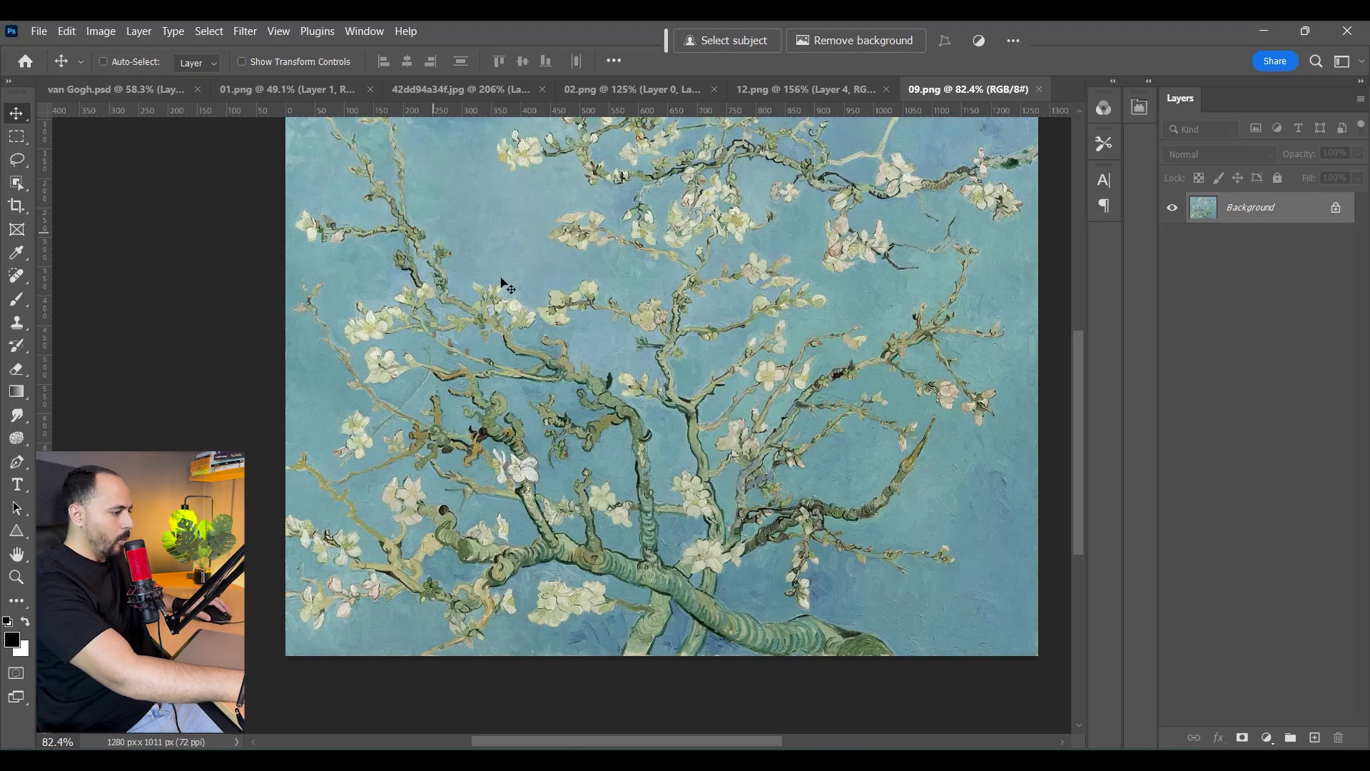
scroll(610, 458, up, 4)
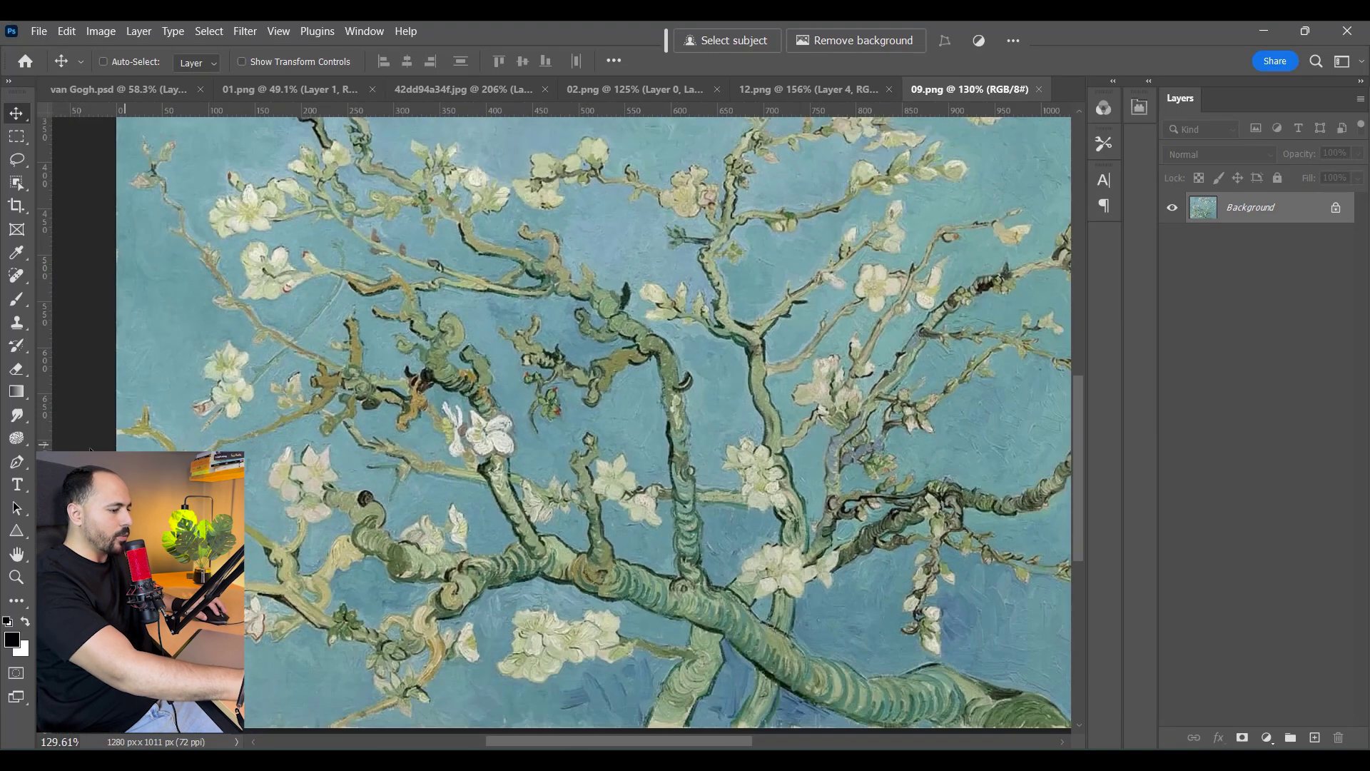
Ready the Brush tool and add a new empty layer above the almond blossom painting
click(17, 299)
scroll(707, 442, up, 2)
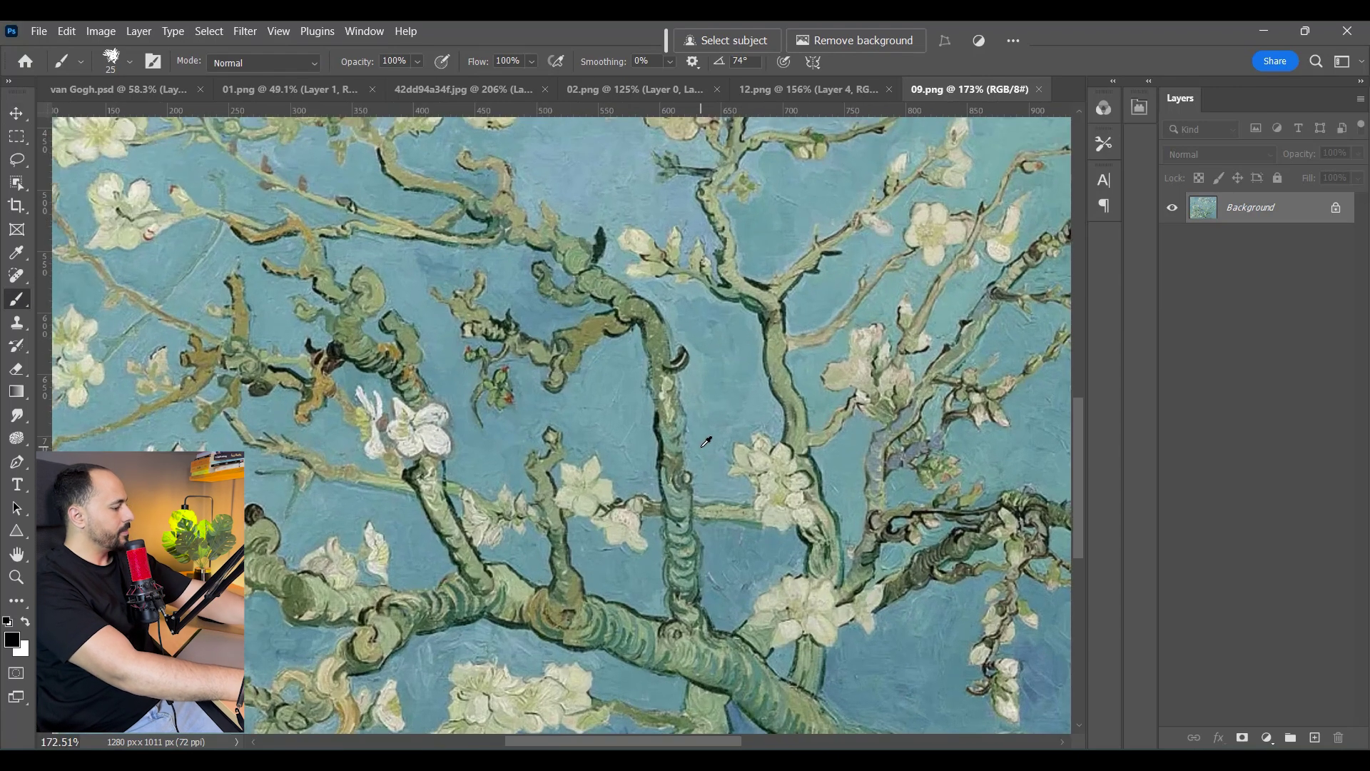
scroll(789, 617, down, 5)
scroll(863, 504, right, 4)
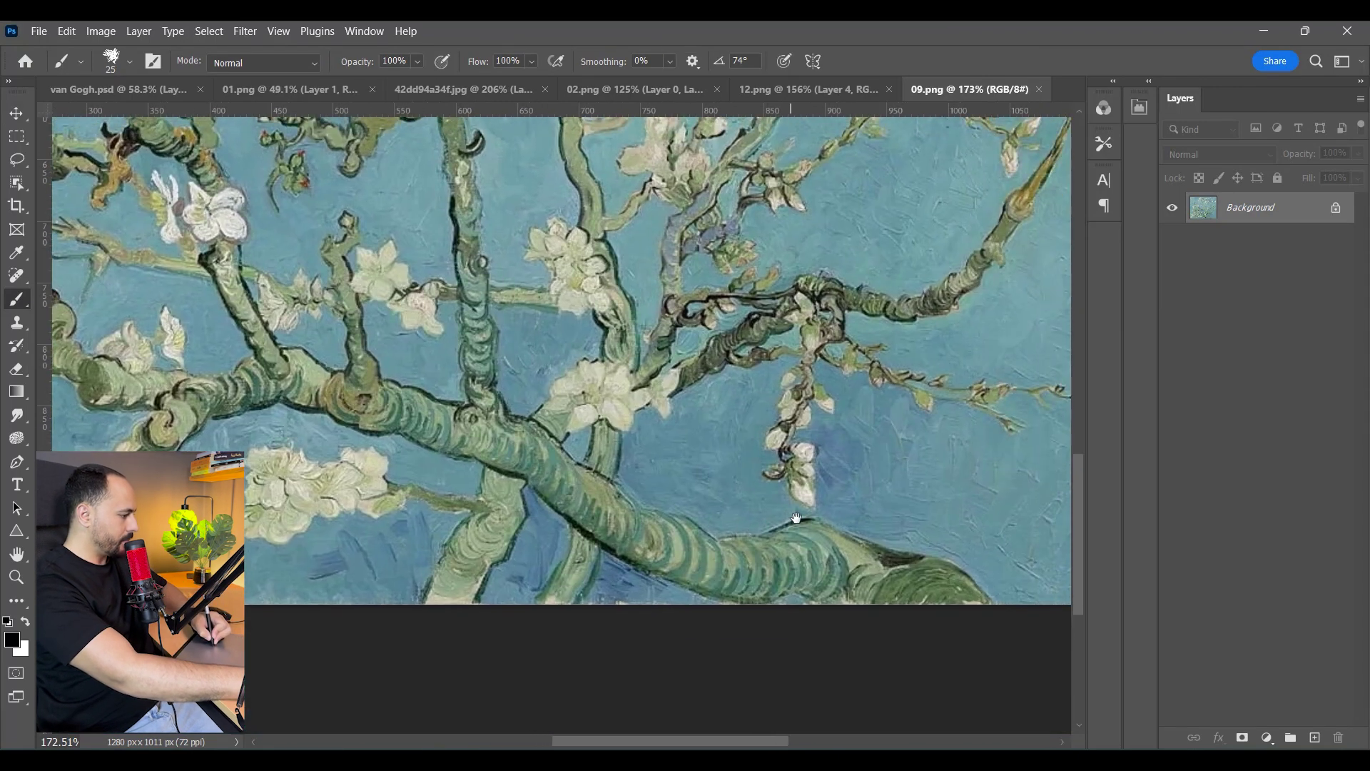
drag(986, 613, 483, 300)
key(ctrl+z)
click(1314, 737)
Paint the almond tree's thick trunk and the main branches rising from it solid black with the size 15 brush
mouse_move(887, 653)
mouse_down()
mouse_move(890, 683)
mouse_move(500, 492)
mouse_up()
drag(592, 531, 918, 580)
drag(478, 428, 586, 532)
drag(781, 545, 560, 483)
drag(703, 530, 853, 558)
mouse_move(483, 438)
mouse_down()
mouse_move(752, 579)
mouse_move(491, 480)
mouse_move(560, 488)
mouse_move(361, 568)
mouse_up()
drag(571, 504, 562, 341)
drag(512, 408, 477, 408)
drag(567, 401, 644, 439)
drag(744, 540, 698, 480)
drag(606, 351, 645, 464)
drag(542, 446, 671, 499)
drag(658, 528, 434, 589)
drag(434, 528, 561, 554)
drag(489, 553, 421, 598)
drag(606, 555, 667, 546)
drag(685, 546, 607, 653)
scroll(685, 414, down, 3)
drag(670, 392, 838, 498)
scroll(777, 468, down, 4)
scroll(780, 480, up, 4)
drag(882, 445, 877, 284)
drag(772, 424, 671, 432)
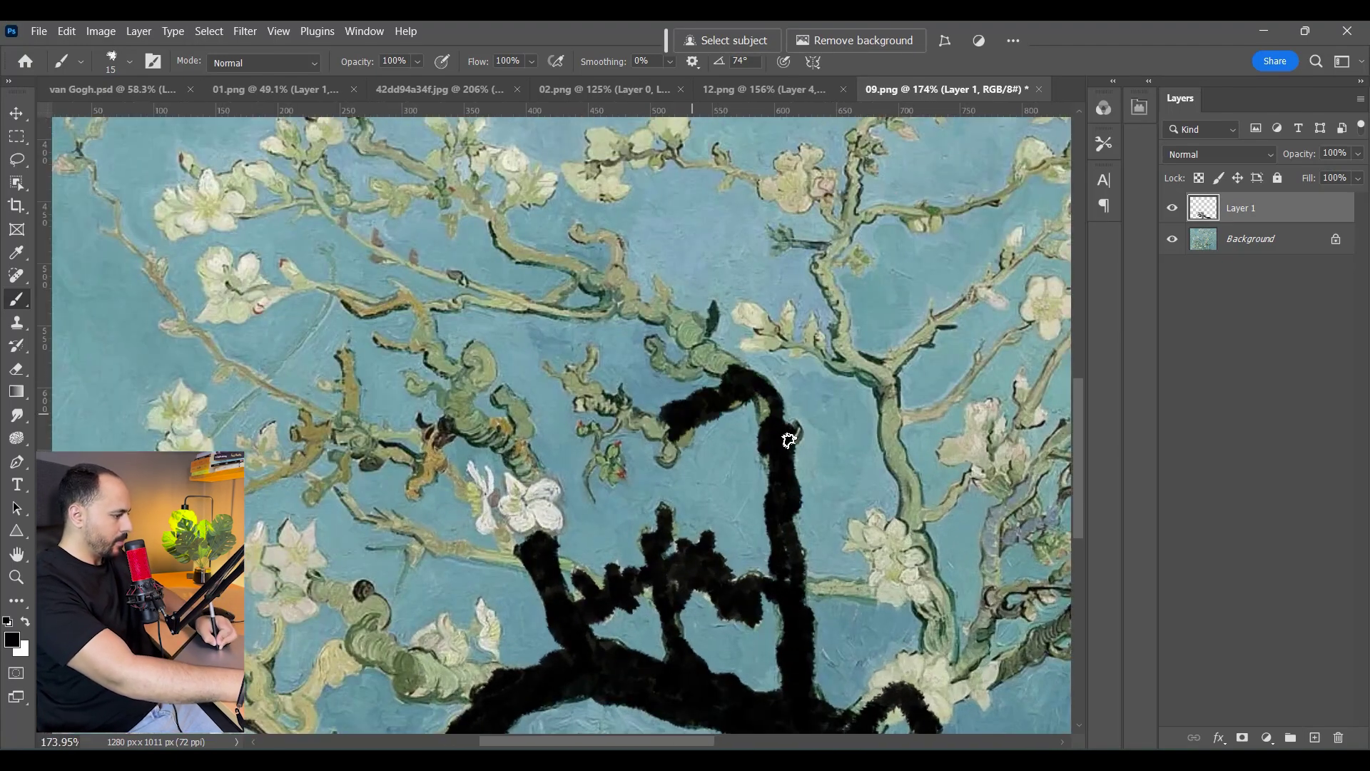
Extend the black paint over the tall branch's twigs and the long upper branch reaching to its left-hand blossoms
drag(757, 400, 664, 456)
mouse_move(732, 392)
mouse_down()
mouse_move(863, 474)
mouse_move(743, 504)
mouse_move(752, 565)
mouse_up()
mouse_move(777, 482)
mouse_down()
mouse_move(885, 565)
mouse_move(893, 538)
mouse_move(874, 554)
mouse_move(641, 531)
mouse_up()
drag(756, 614, 642, 435)
drag(611, 403, 710, 428)
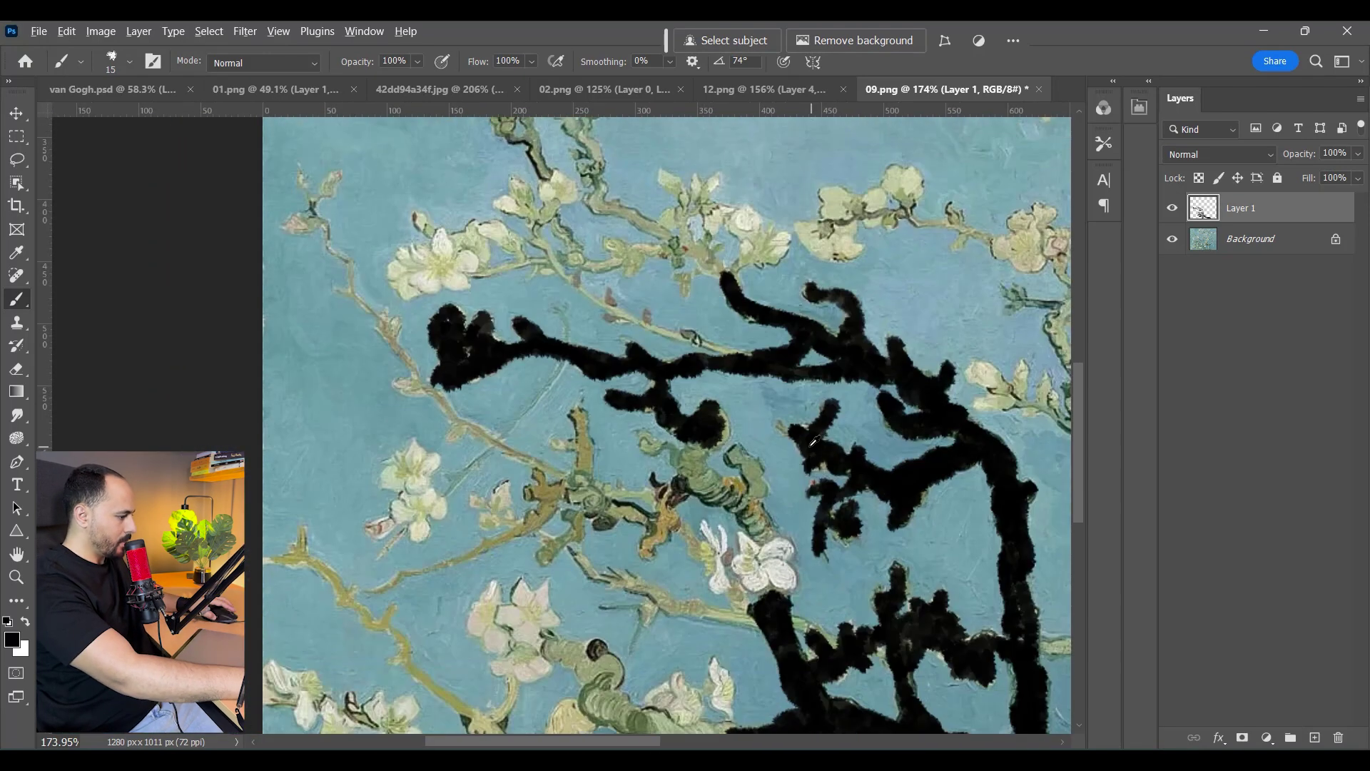
Cover the remaining left-side branches and blossom clusters of the chosen tree section in black
scroll(733, 302, down, 2)
drag(751, 521, 770, 487)
drag(726, 622, 704, 528)
drag(704, 528, 546, 428)
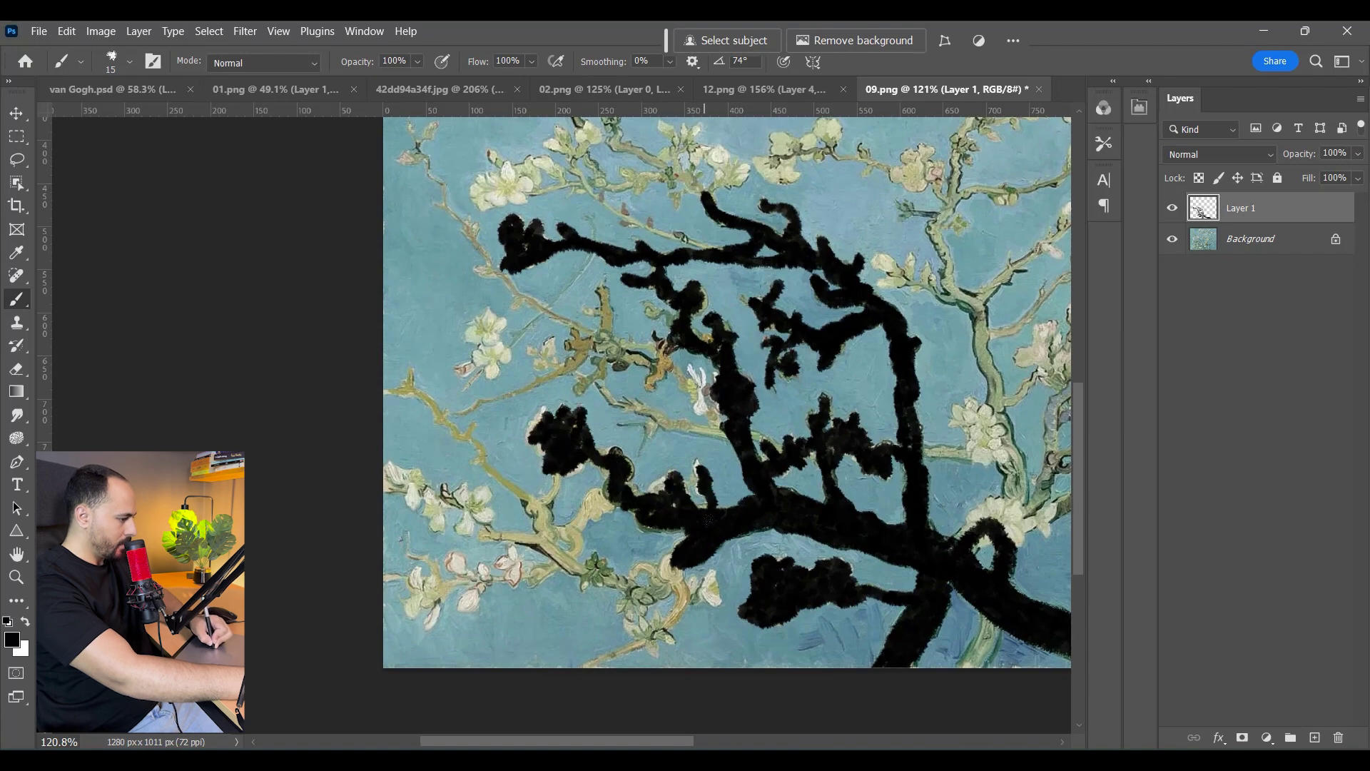
scroll(709, 519, down, 2)
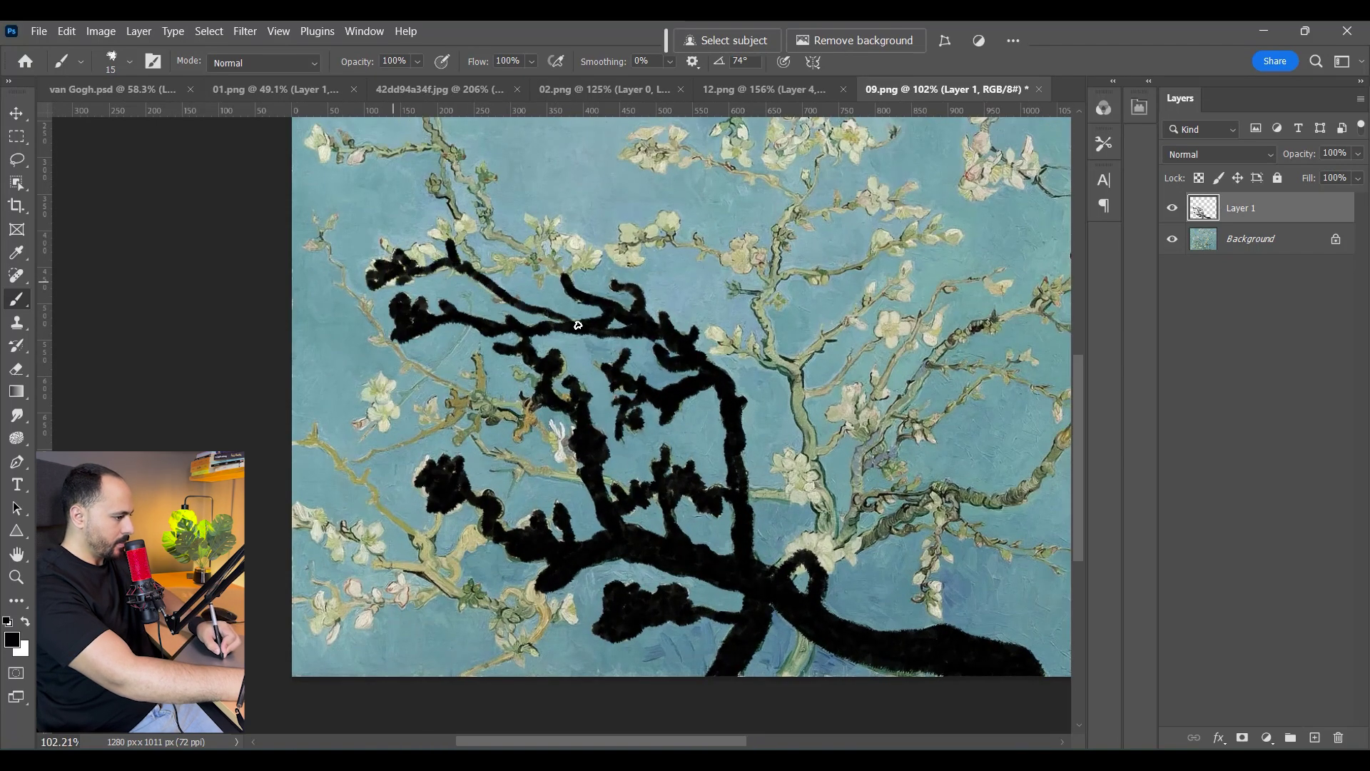
scroll(422, 273, down, 2)
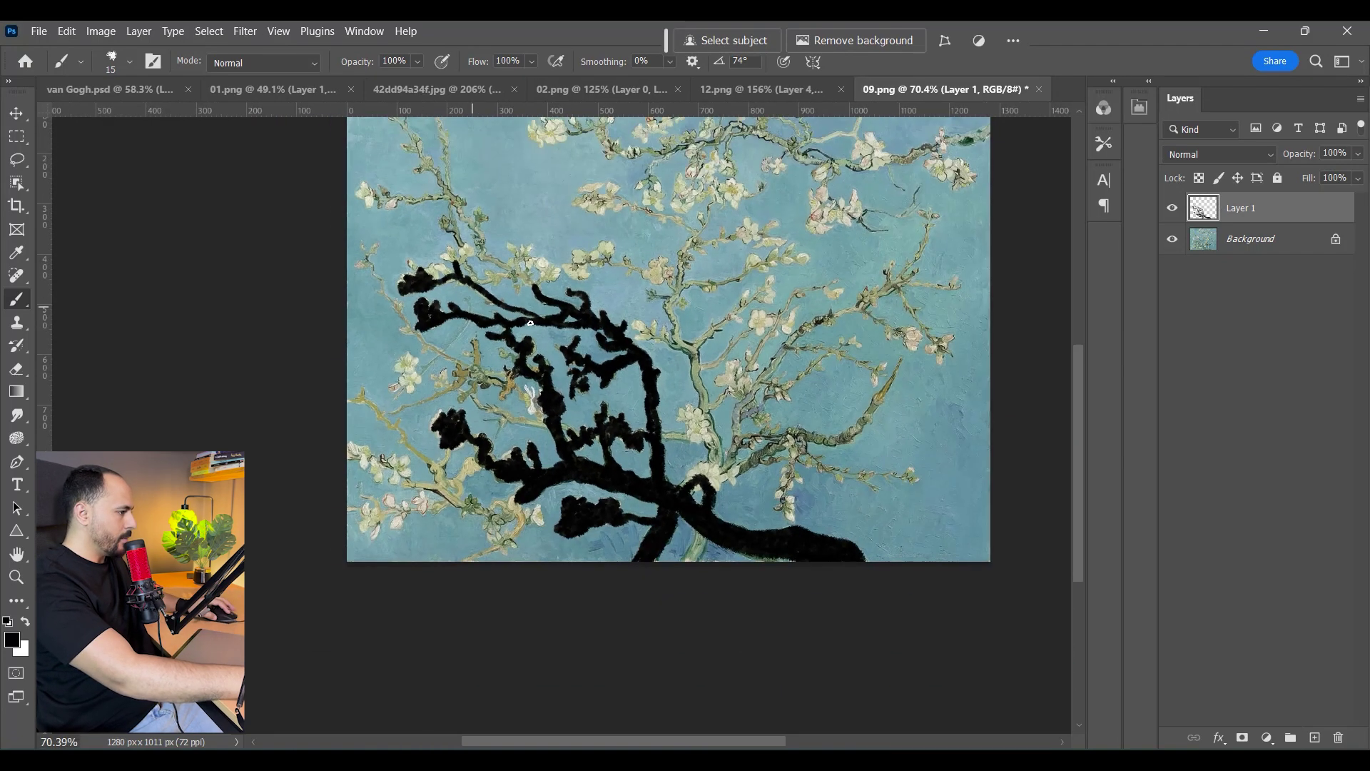
Load the black branch shape as a selection, hide its layer, and copy the branch from the Background onto its own layer
ctrl+click(1200, 215)
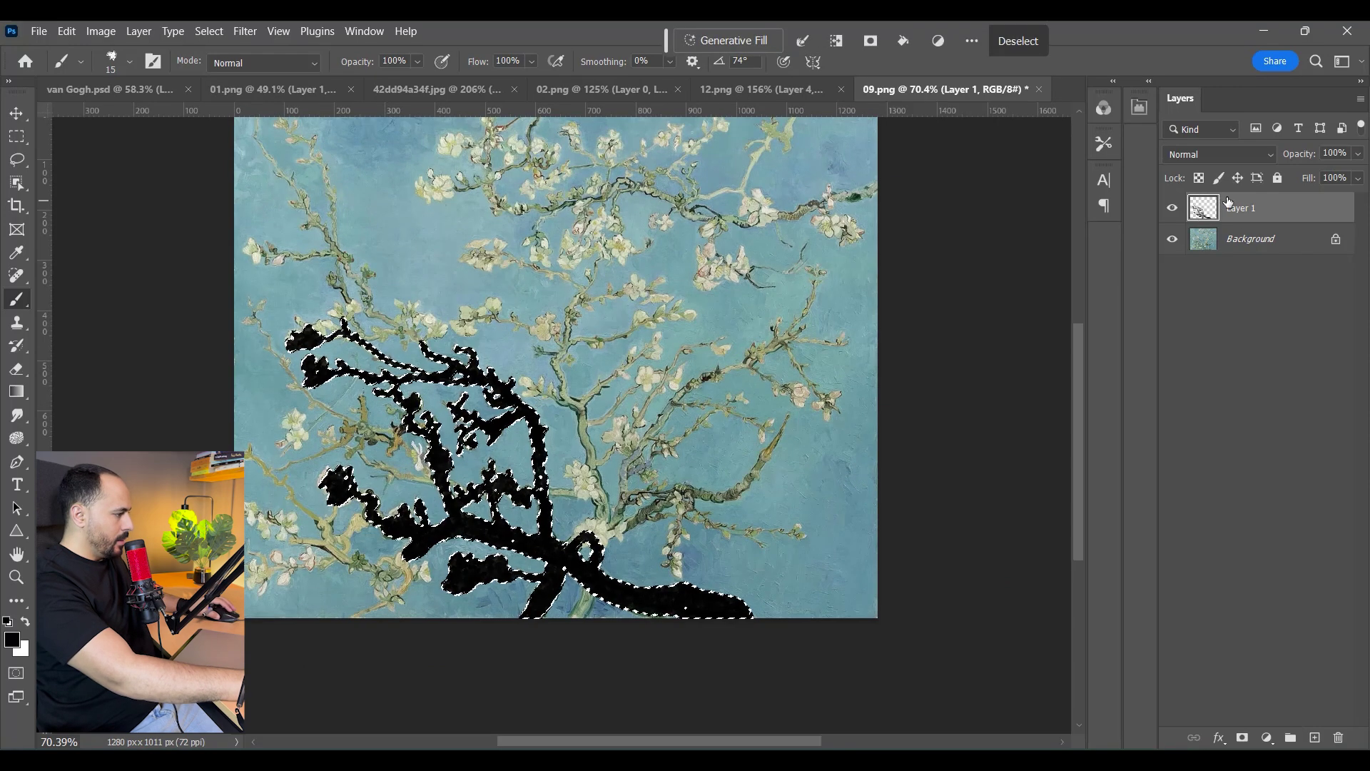
click(1172, 209)
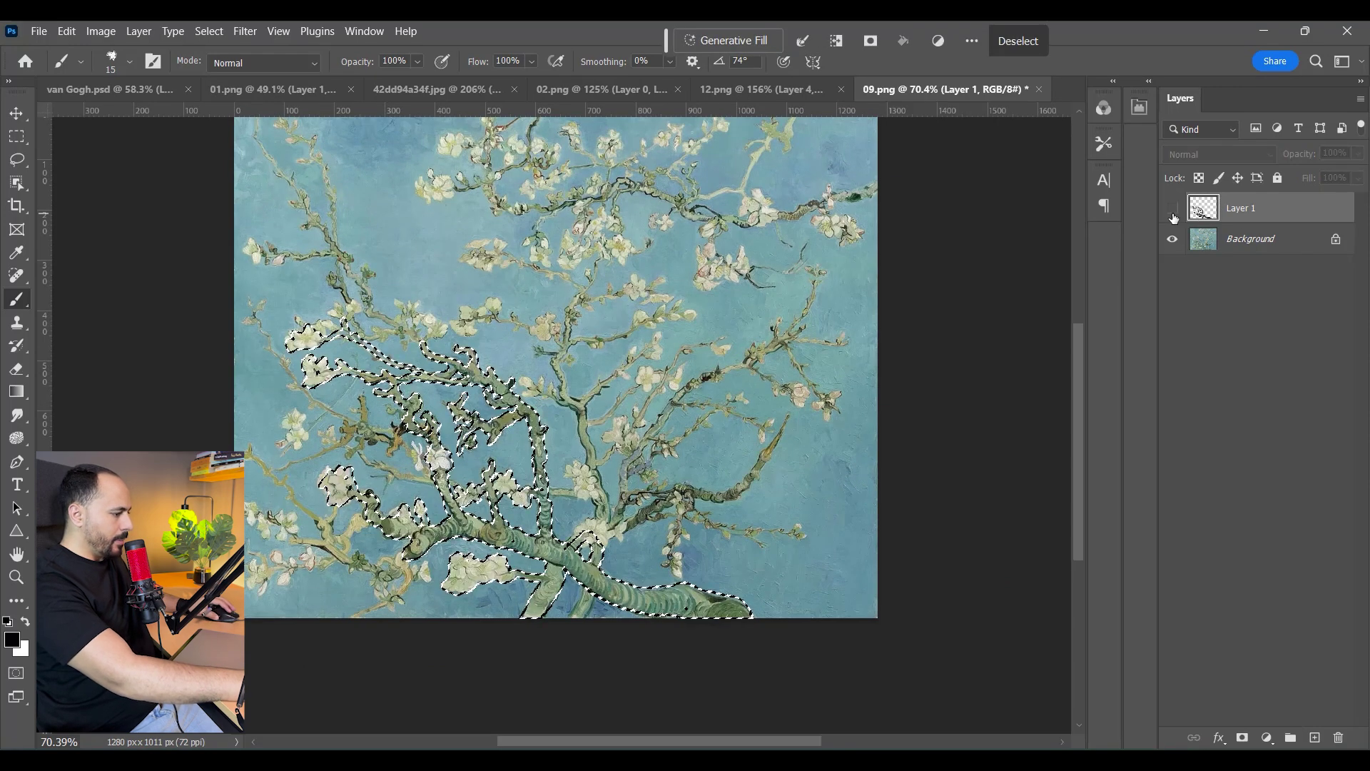
click(1218, 243)
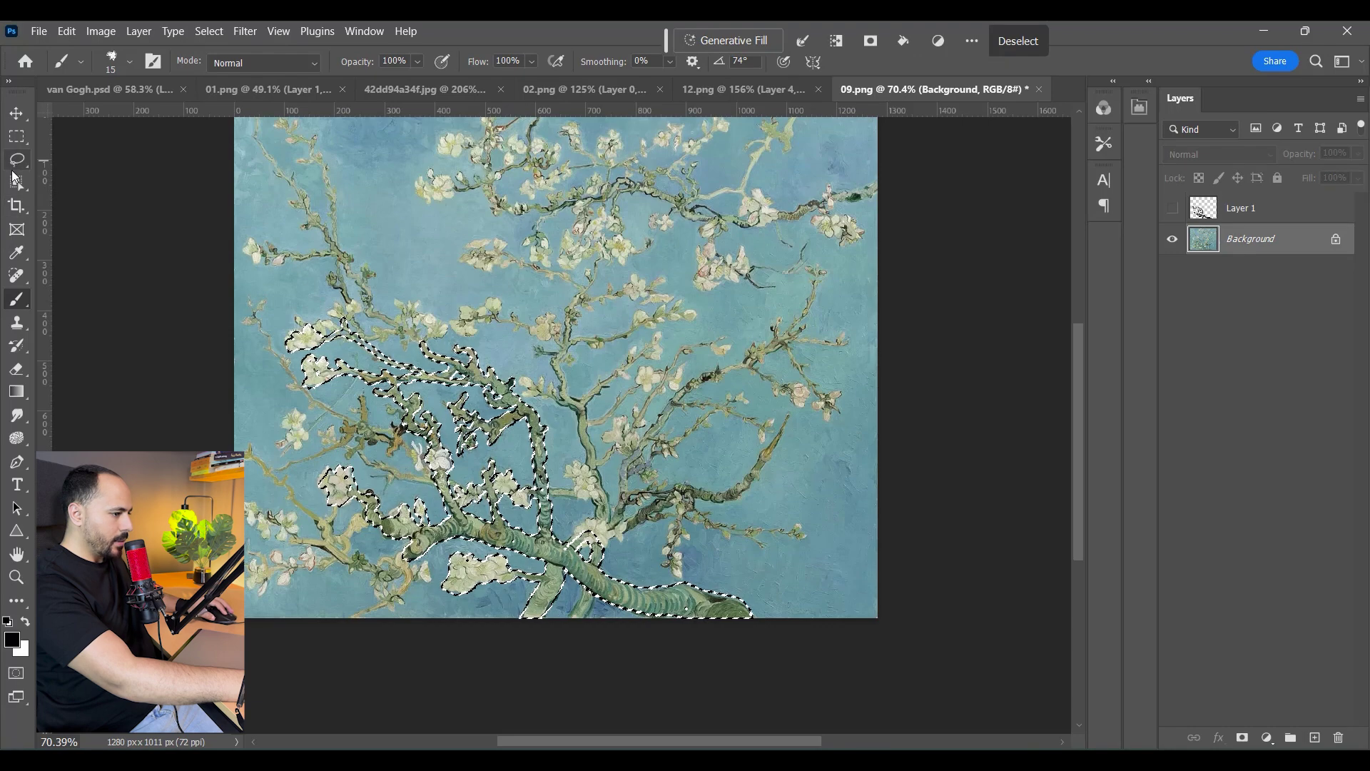
key(m)
right_click(501, 429)
click(546, 465)
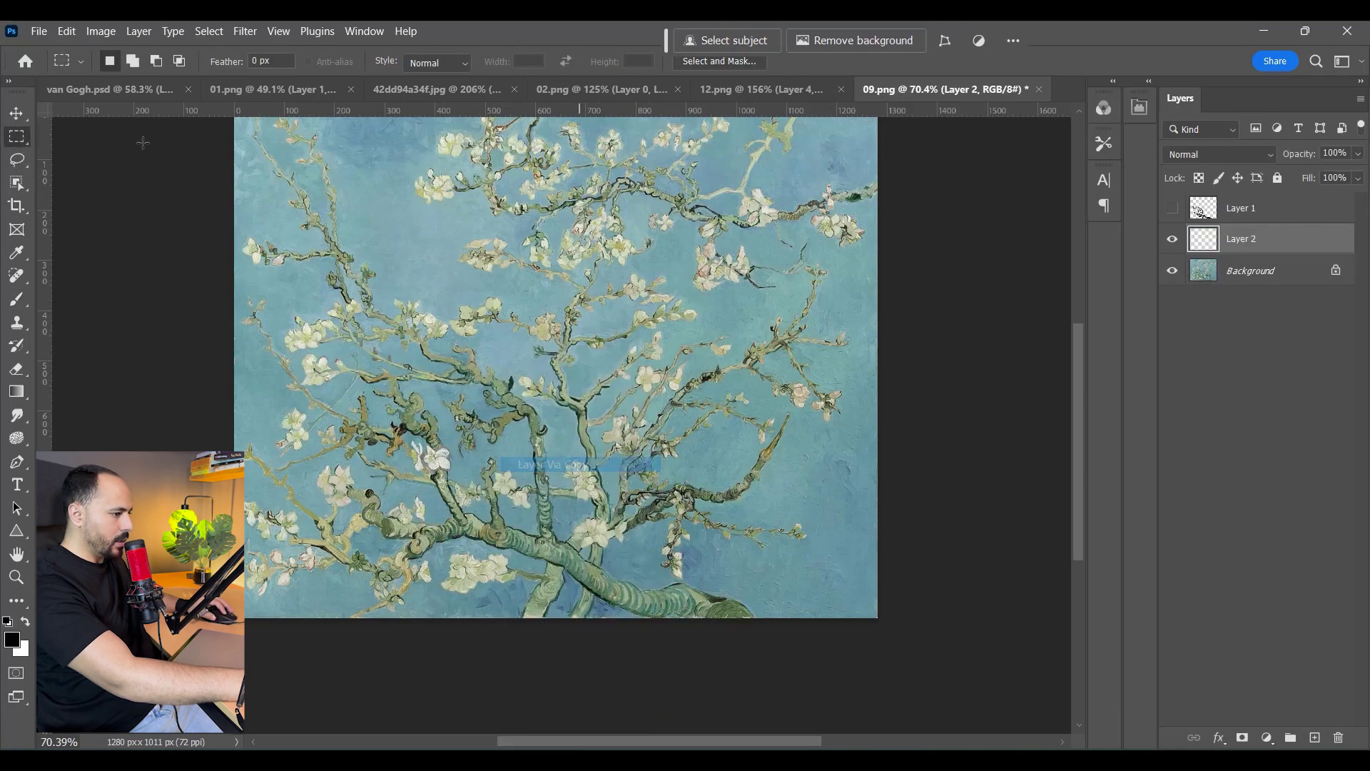
Bring the cut-out almond branch into van Gogh.psd and convert its layer to a smart object
click(14, 115)
drag(501, 434, 217, 88)
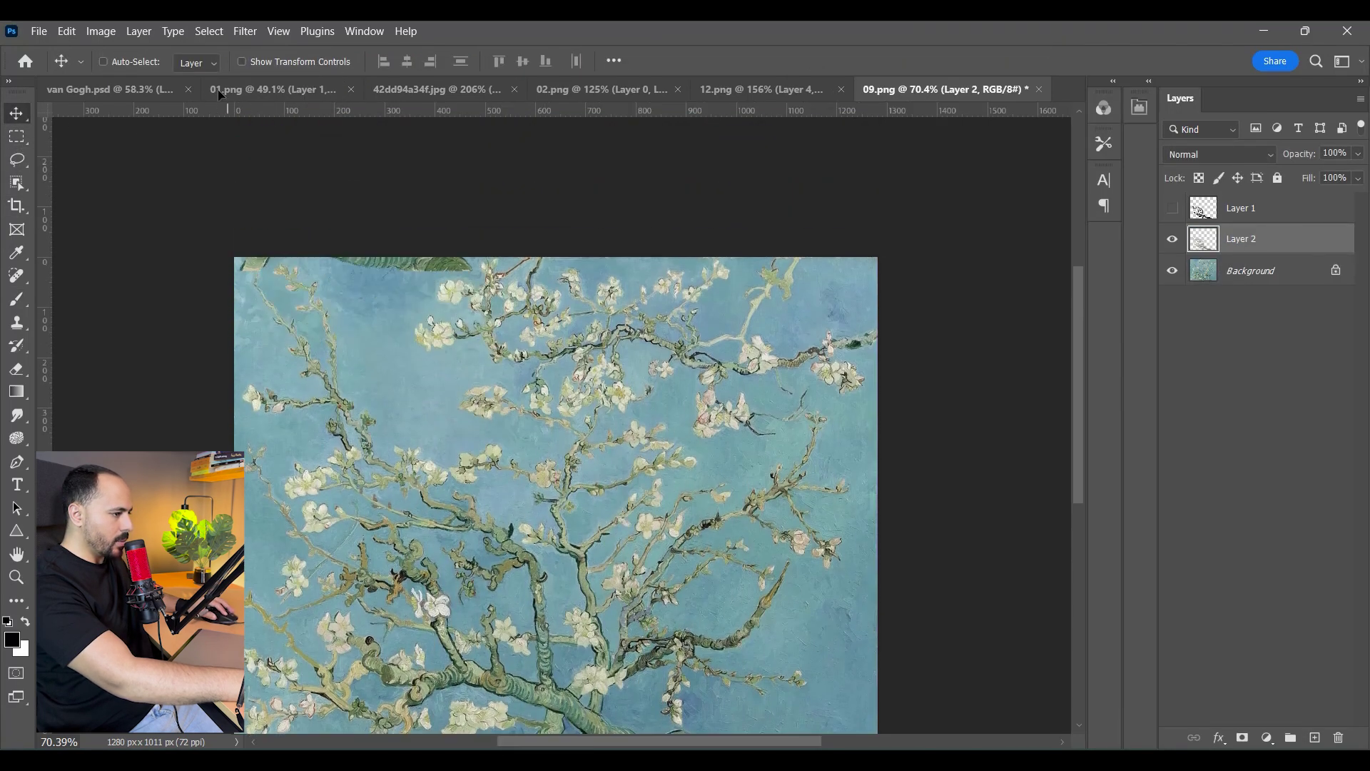
drag(76, 91, 628, 524)
right_click(1273, 413)
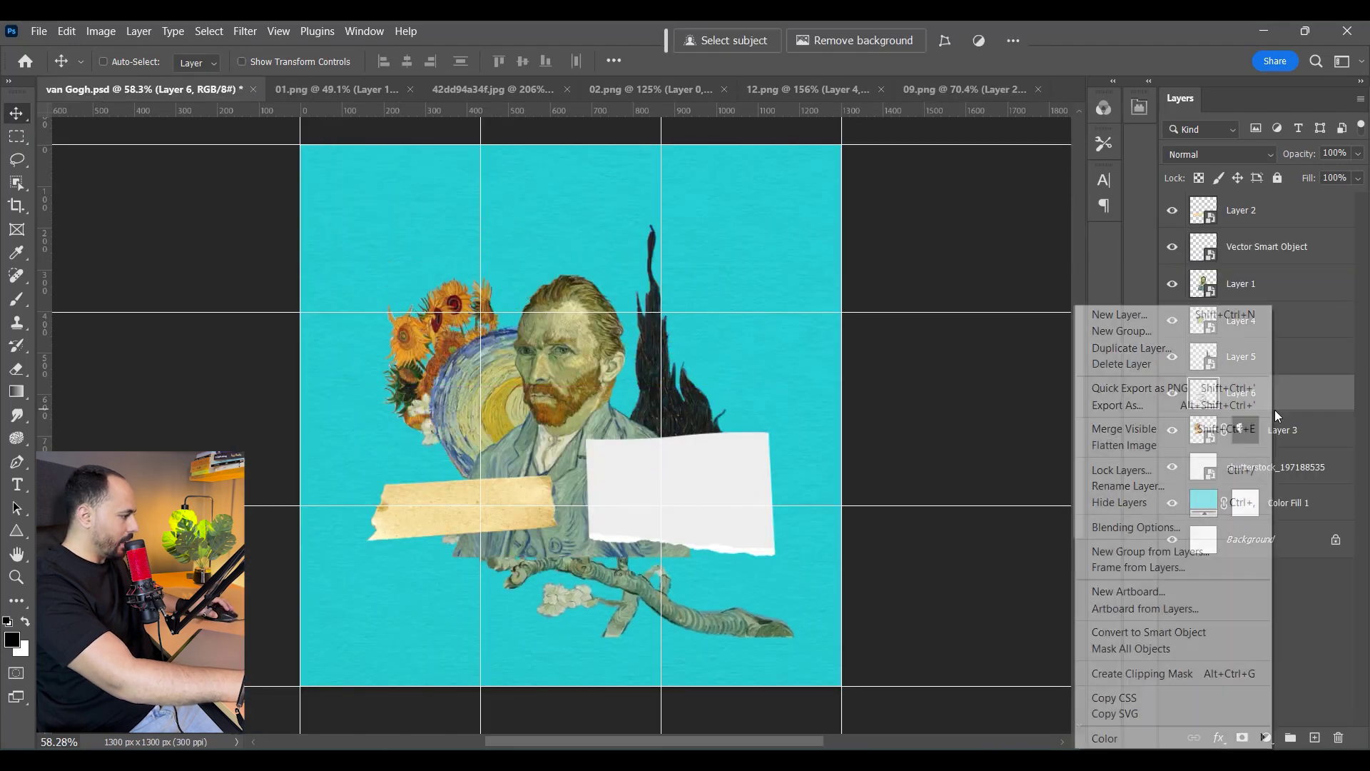
click(1178, 633)
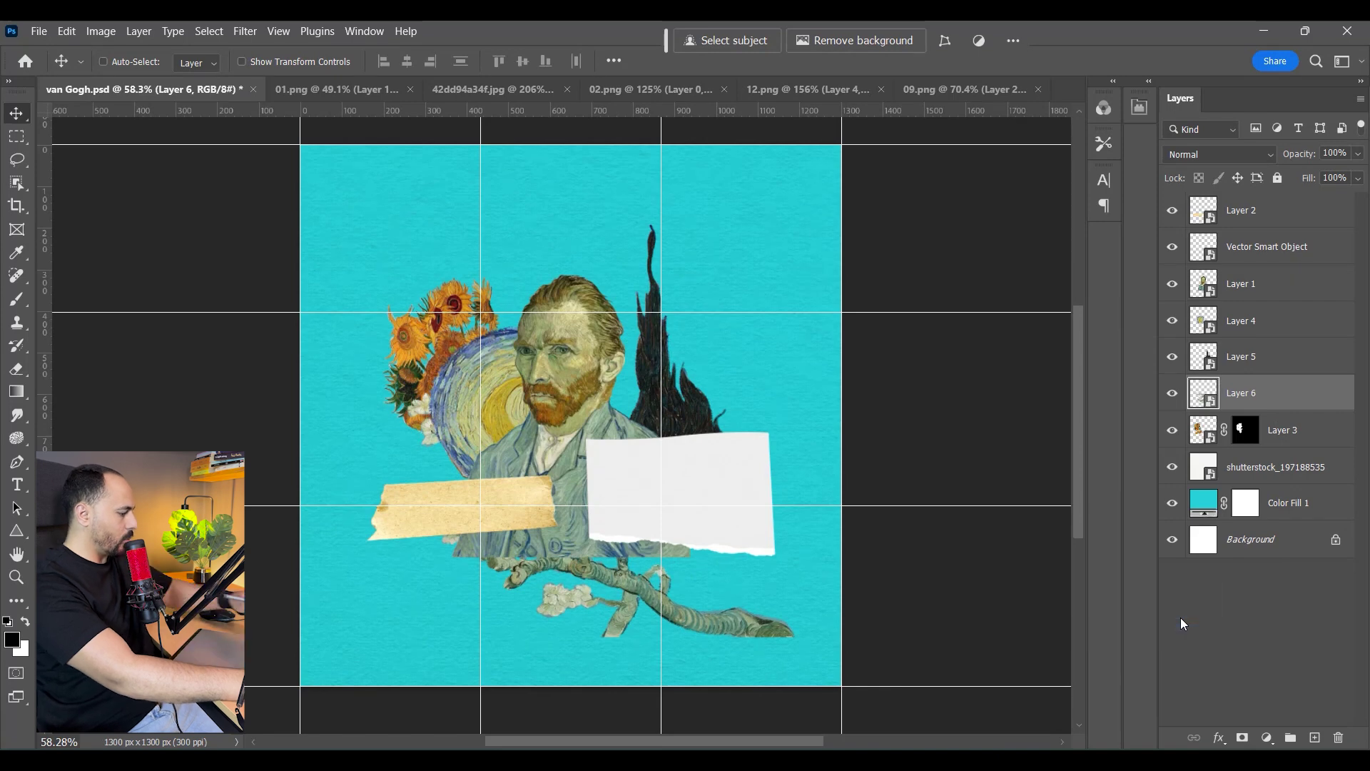
Raise the almond branch layer to sit directly beneath the portrait layer and above the moon layer
key(ctrl+bracketright)
key(ctrl+bracketright)
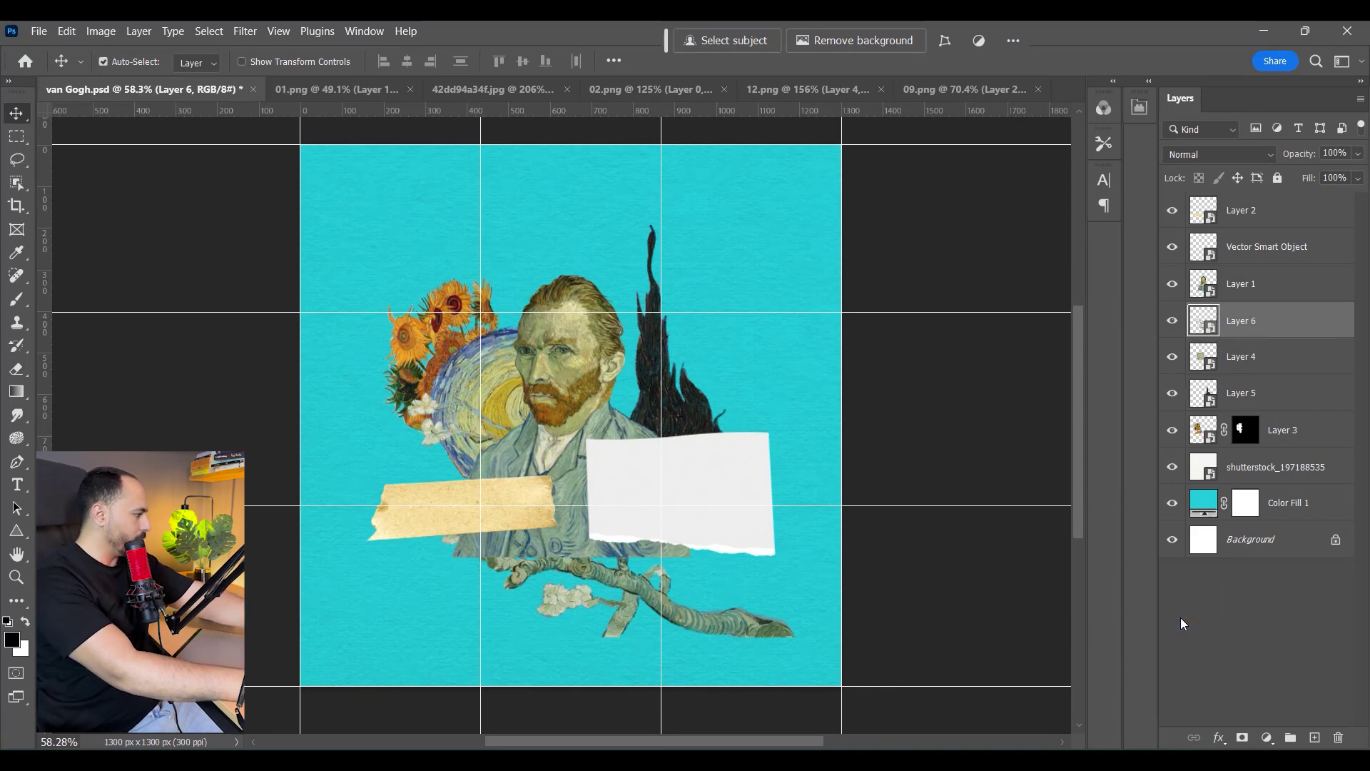
key(ctrl+bracketright)
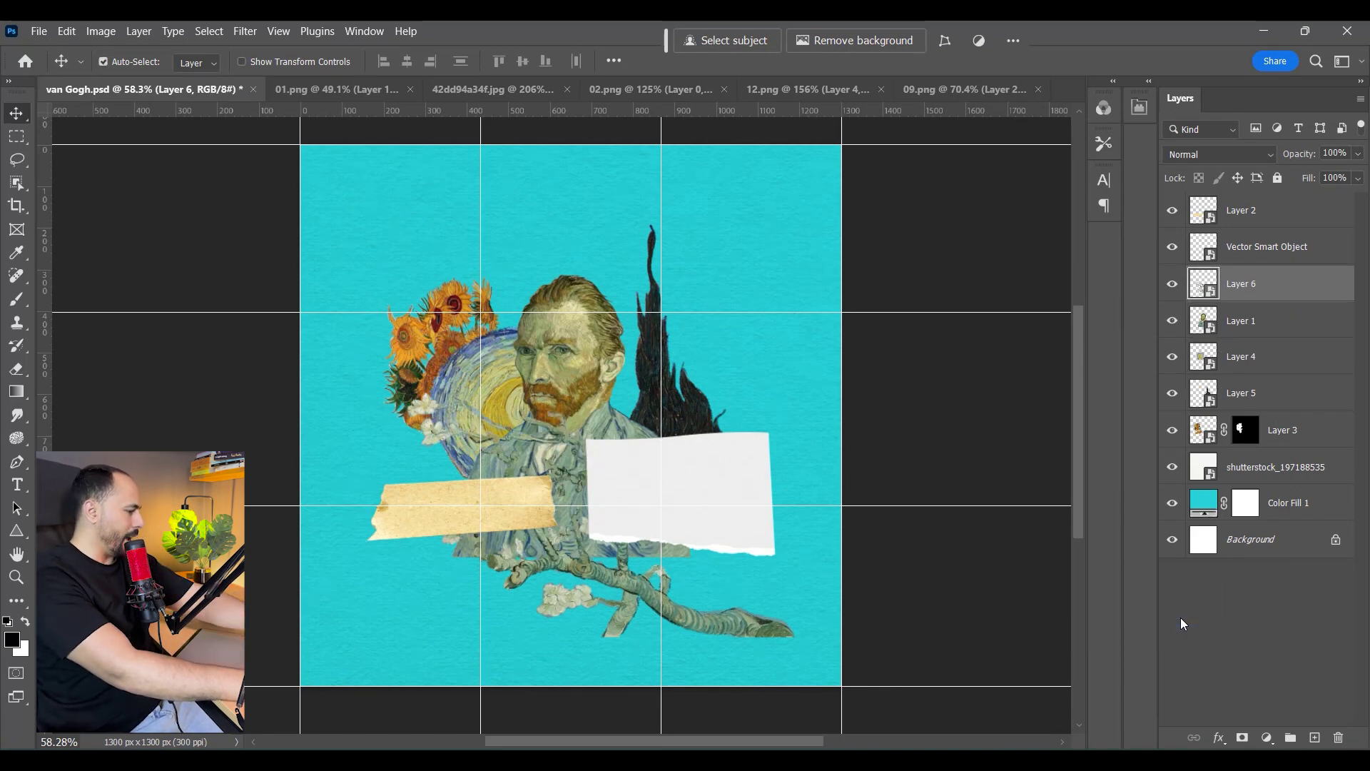
key(ctrl+bracketleft)
Move the almond branch behind the portrait's left side and scale it down to 55.30%
drag(738, 642, 618, 567)
key(ctrl)
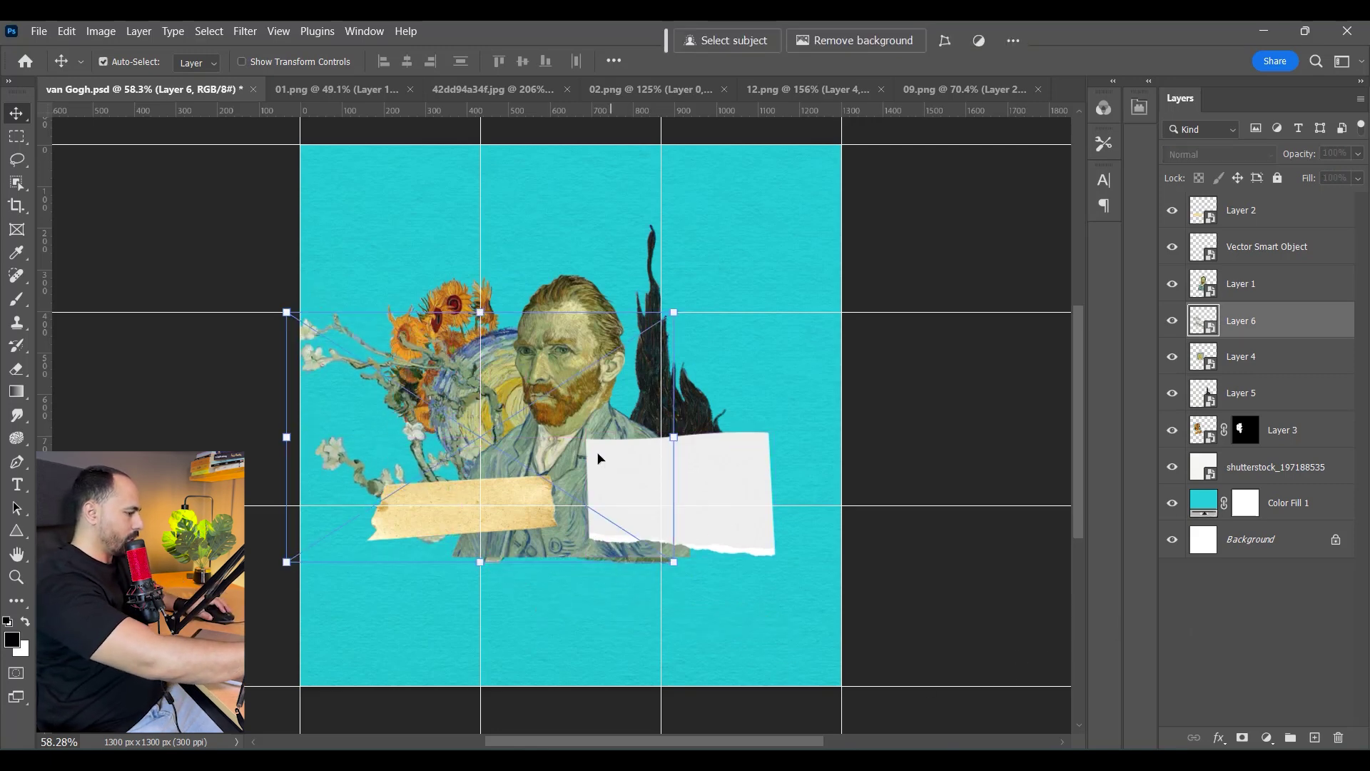
key(ctrl+t)
drag(674, 313, 501, 425)
drag(442, 441, 496, 427)
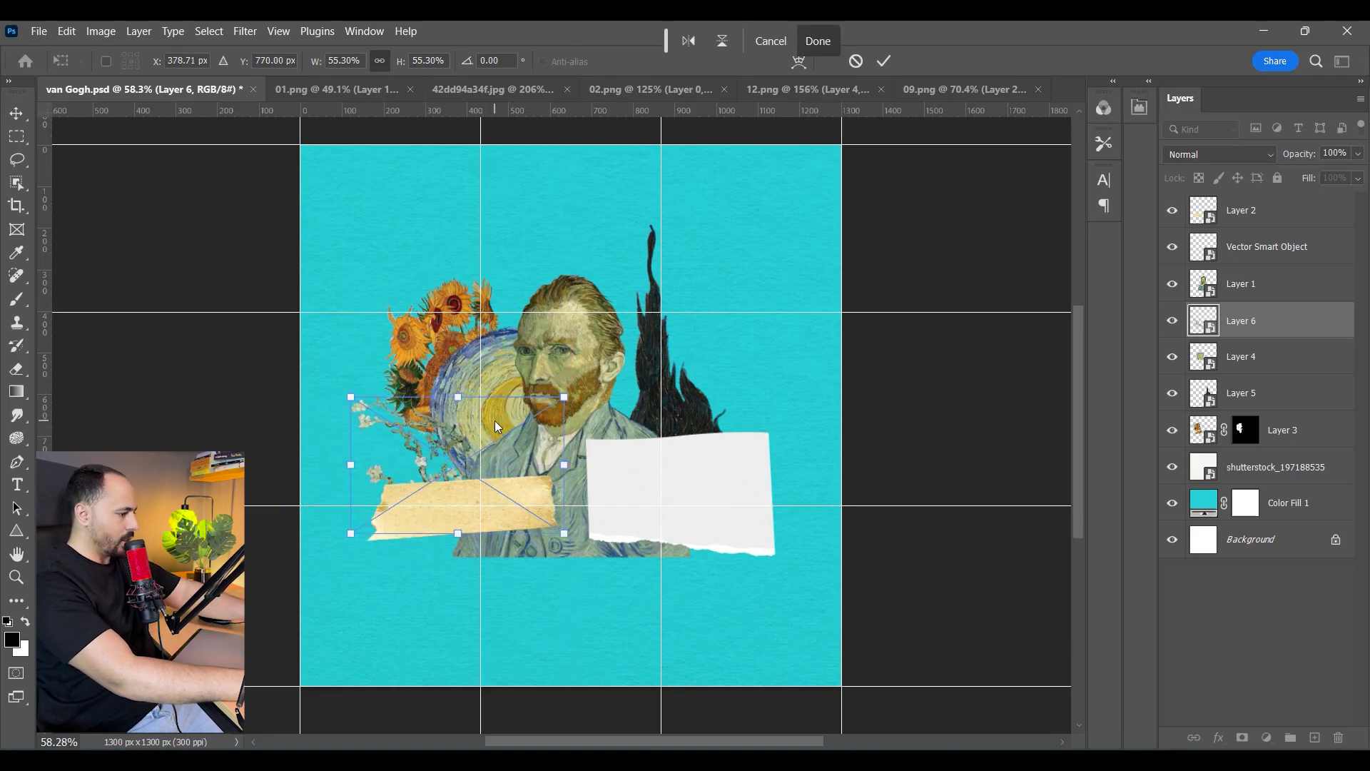
key(Return)
Scale the almond branch to 43.47%, rotate it by -11.01 degrees, and place it below the sunflowers behind the tape
drag(474, 425, 444, 432)
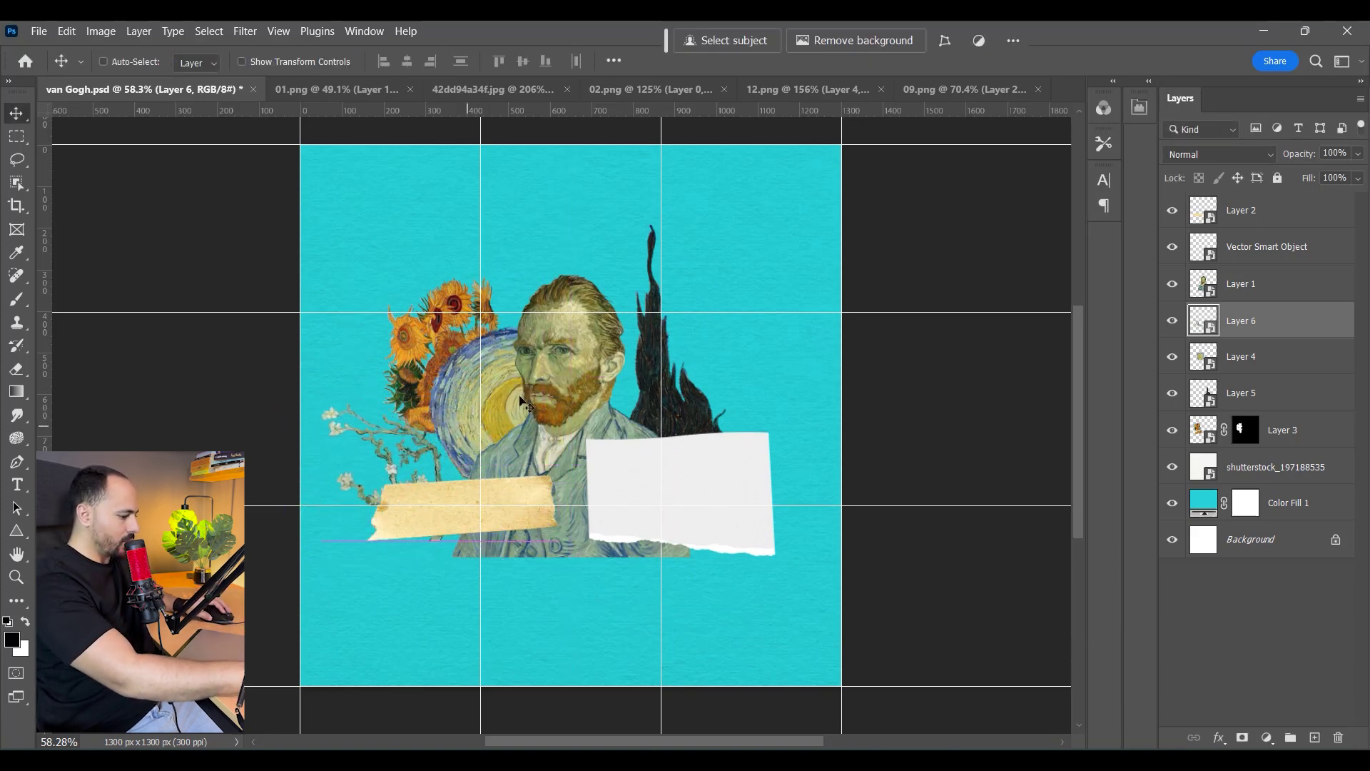
key(ctrl+t)
drag(533, 404, 592, 387)
mouse_move(428, 471)
mouse_down()
mouse_move(415, 405)
mouse_move(420, 468)
mouse_move(412, 455)
mouse_up()
drag(484, 380, 478, 387)
key(Return)
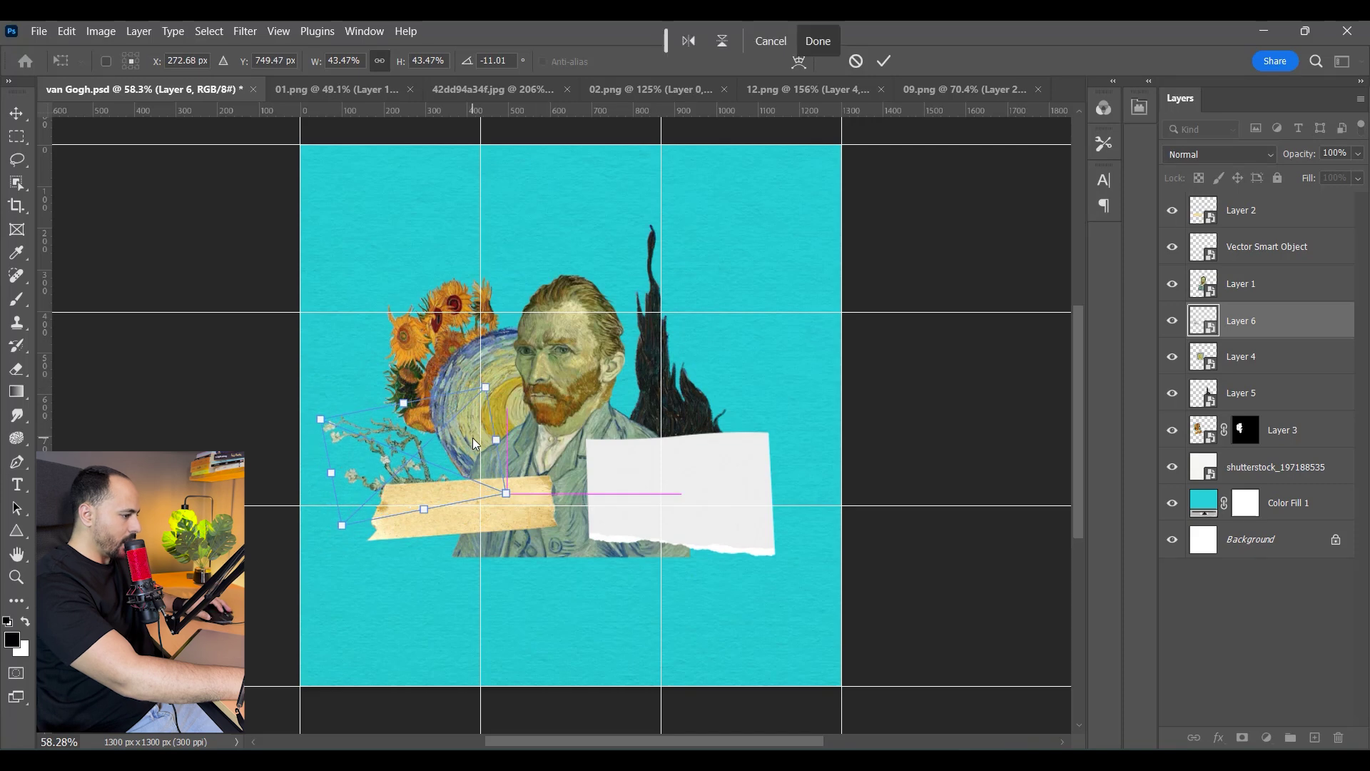
Duplicate the almond branch beside the cypress, flip the copy horizontally, and resize and rotate it to rise behind the torn paper
drag(473, 439, 742, 412)
key(ctrl+t)
right_click(698, 430)
click(804, 404)
drag(861, 334, 779, 412)
drag(819, 345, 741, 304)
drag(734, 367, 766, 414)
key(Return)
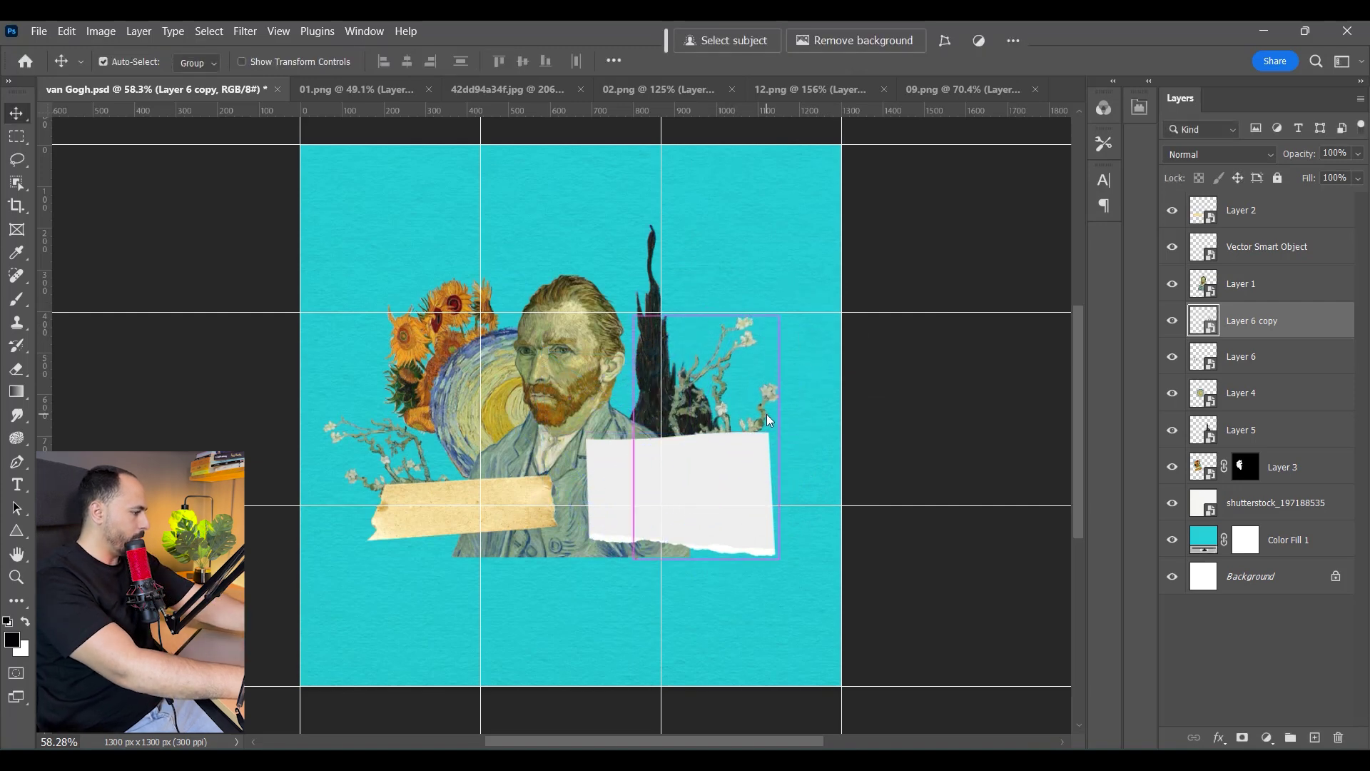
Lower the copied almond branch layer to sit directly beneath the cypress layer
key(ctrl+bracketleft)
key(ctrl+bracketleft)
key(ctrl+bracketleft)
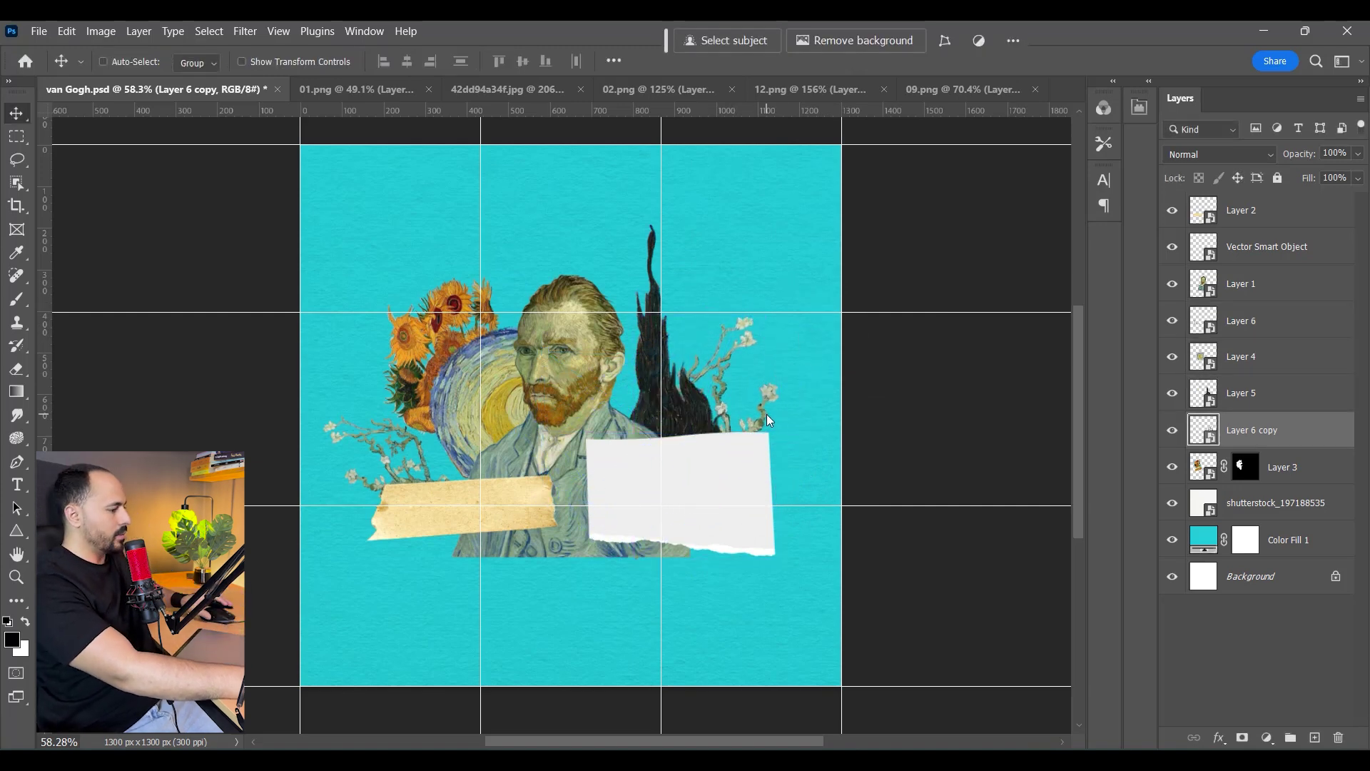
scroll(767, 414, up, 2)
scroll(689, 447, up, 3)
scroll(688, 448, down, 4)
drag(698, 486, 831, 529)
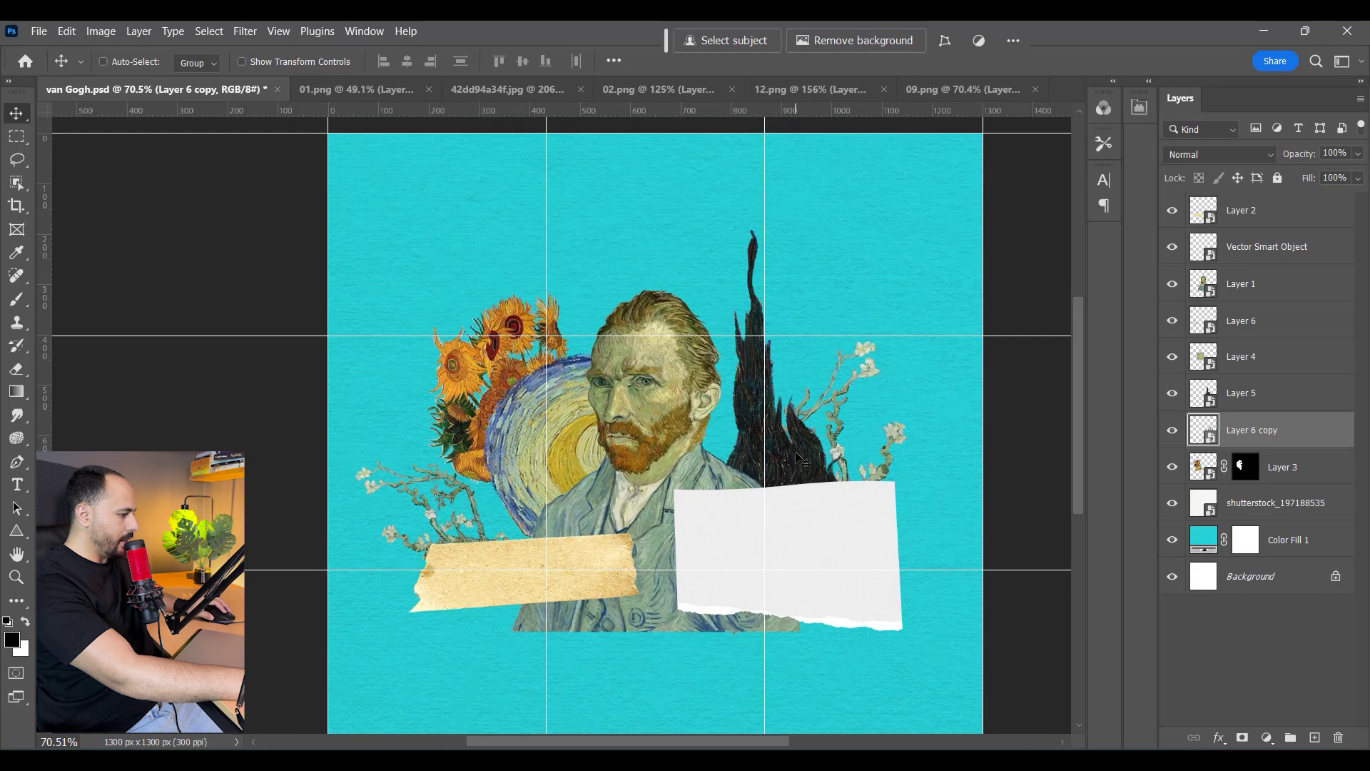
Nudge the masked sunflowers behind the Starry Night moon and scale them down to 86.15%
right_click(485, 378)
click(490, 379)
drag(487, 380, 482, 392)
key(ctrl+t)
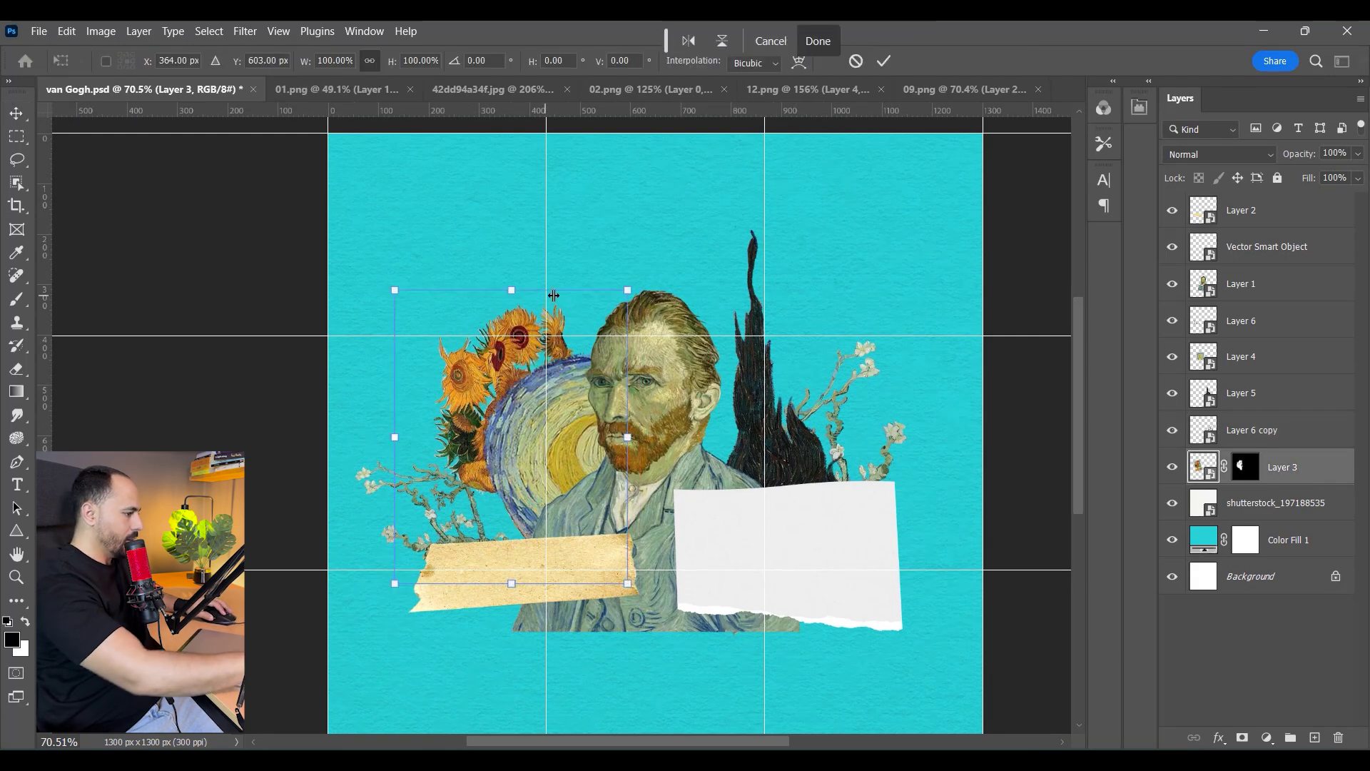
drag(639, 294, 587, 374)
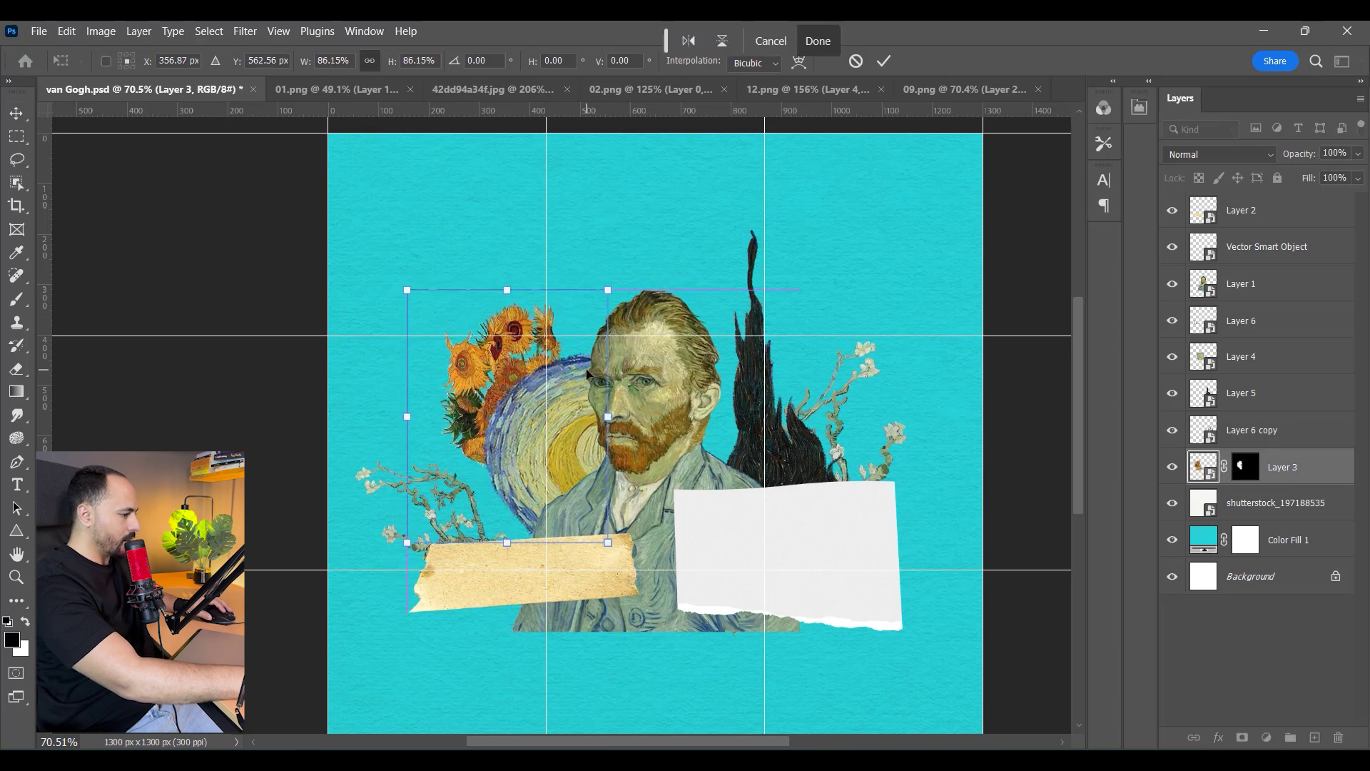
key(Return)
Shift the almond branch above the tape slightly up and to the left
right_click(468, 519)
click(476, 499)
drag(476, 498, 468, 491)
Move all the collage element layers together slightly to the right on the turquoise background, and hide the guides
scroll(638, 513, down, 3)
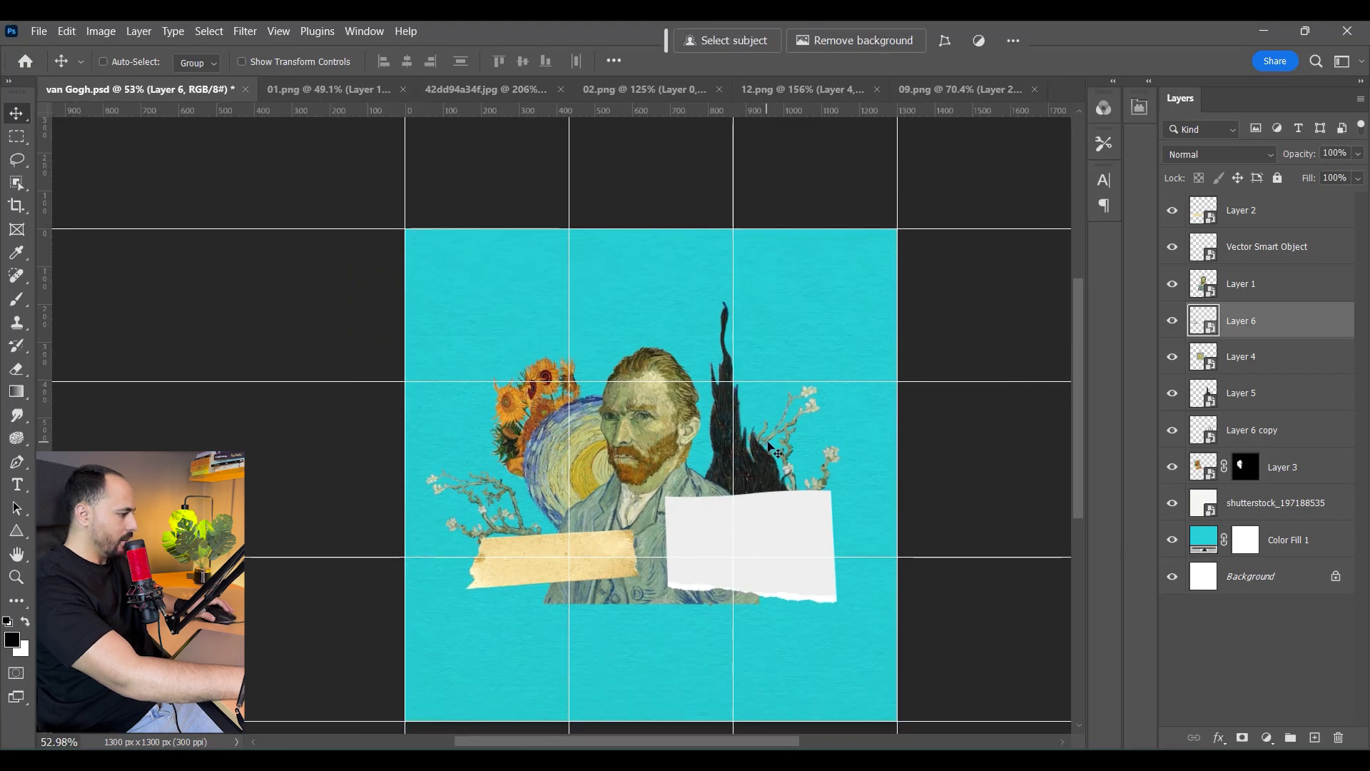
drag(202, 240, 914, 621)
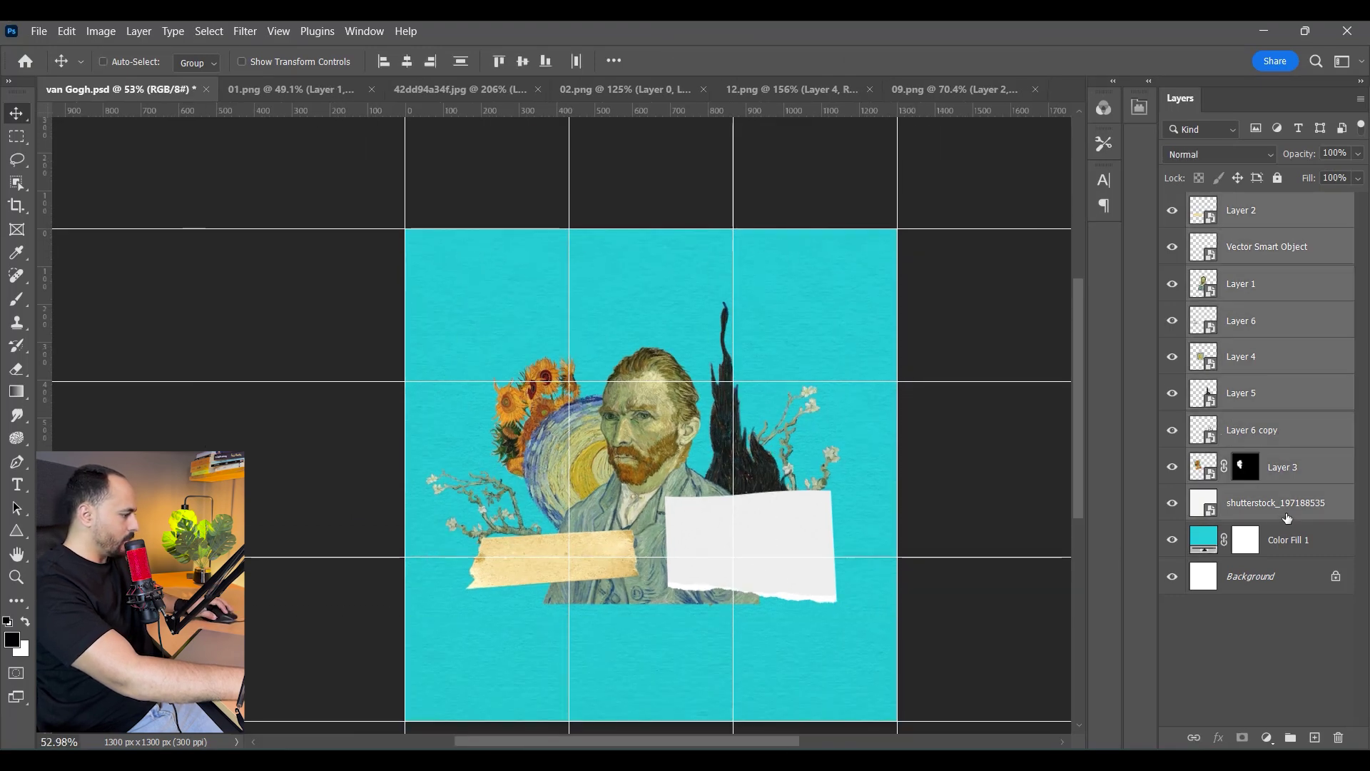
drag(715, 533, 723, 532)
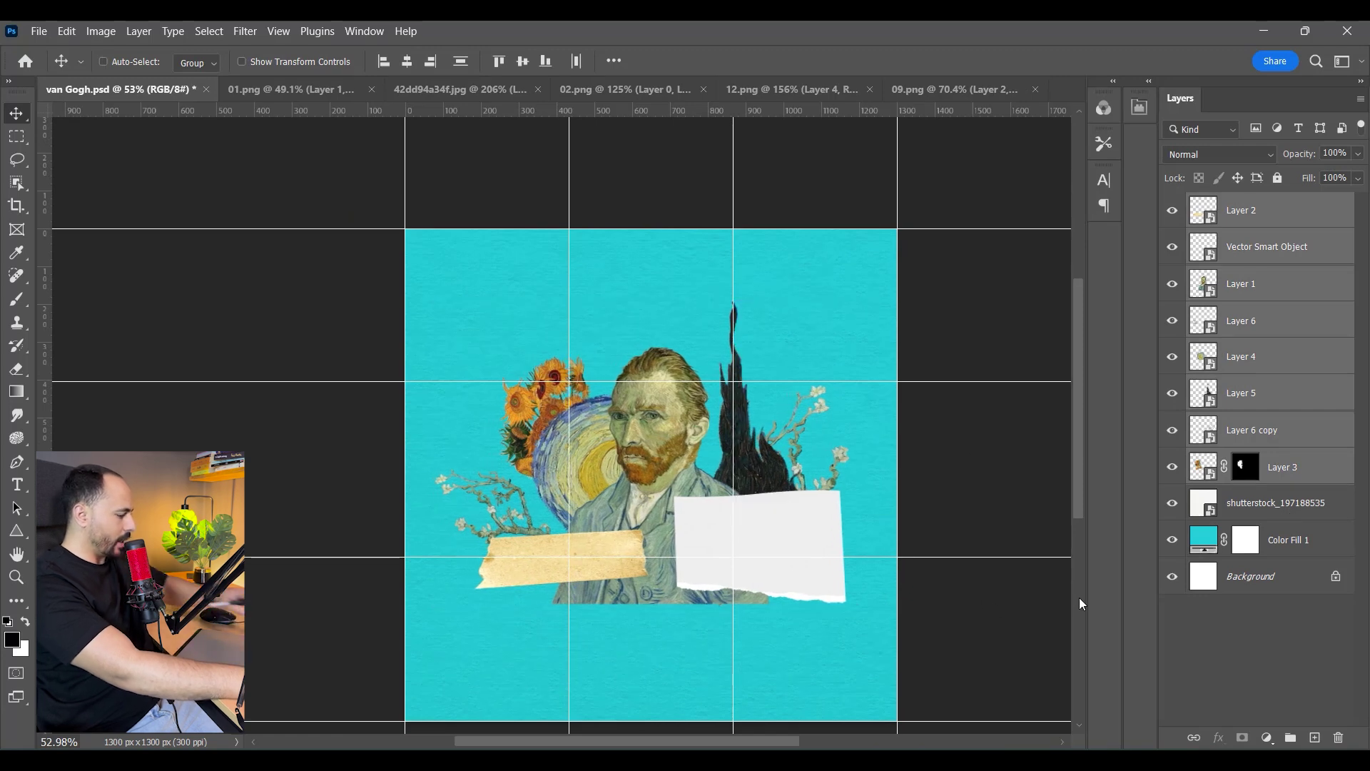
key(ctrl+semicolon)
Make the portrait layer active and switch to the torn-paper file shutterstock_731002396 in Illustrator
scroll(1081, 603, up, 2)
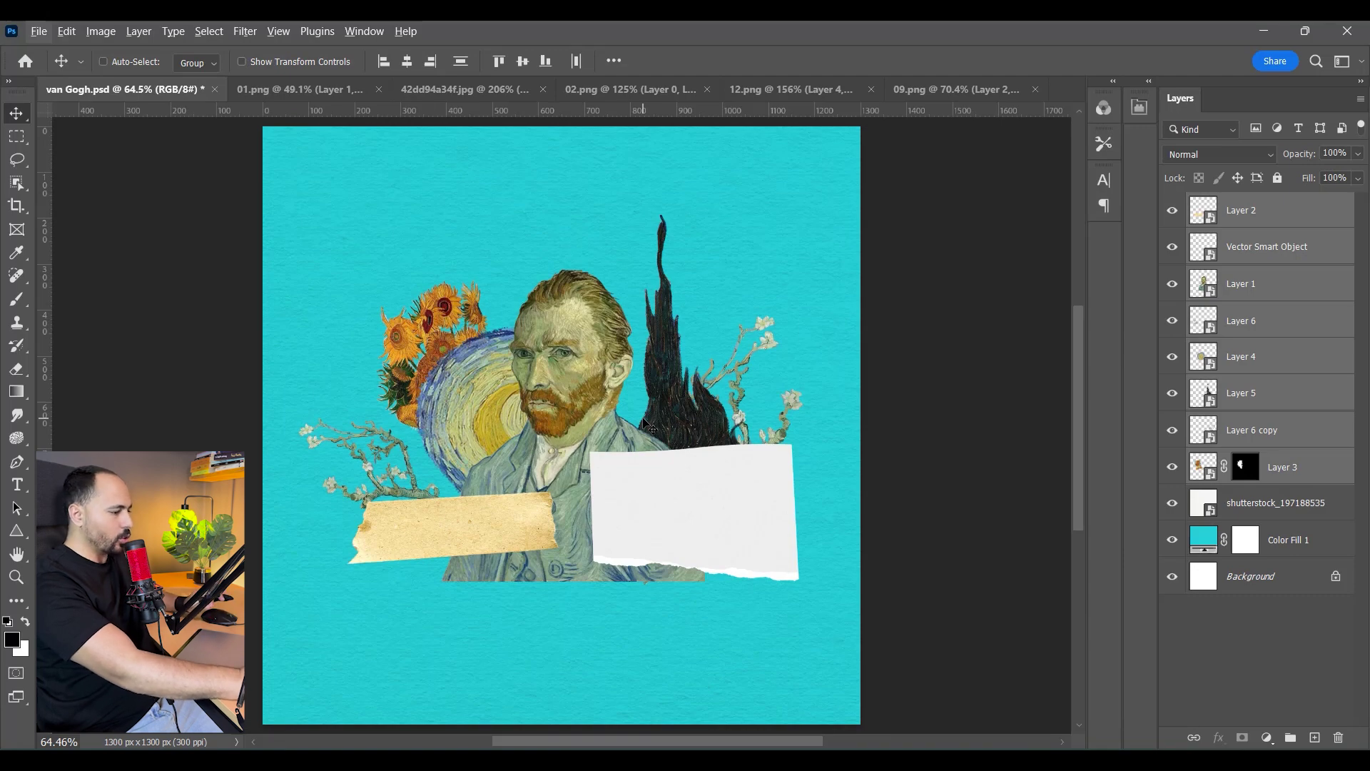
scroll(704, 465, up, 2)
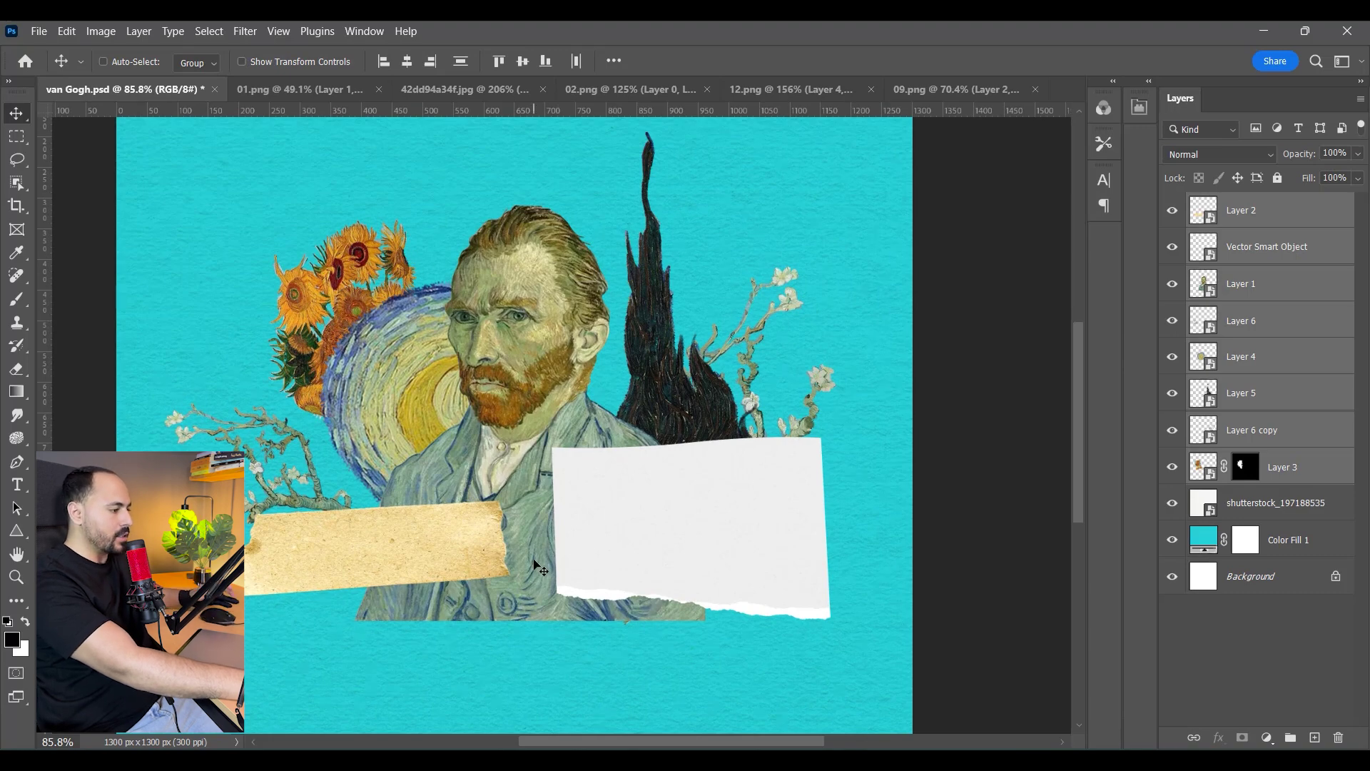
scroll(580, 553, up, 2)
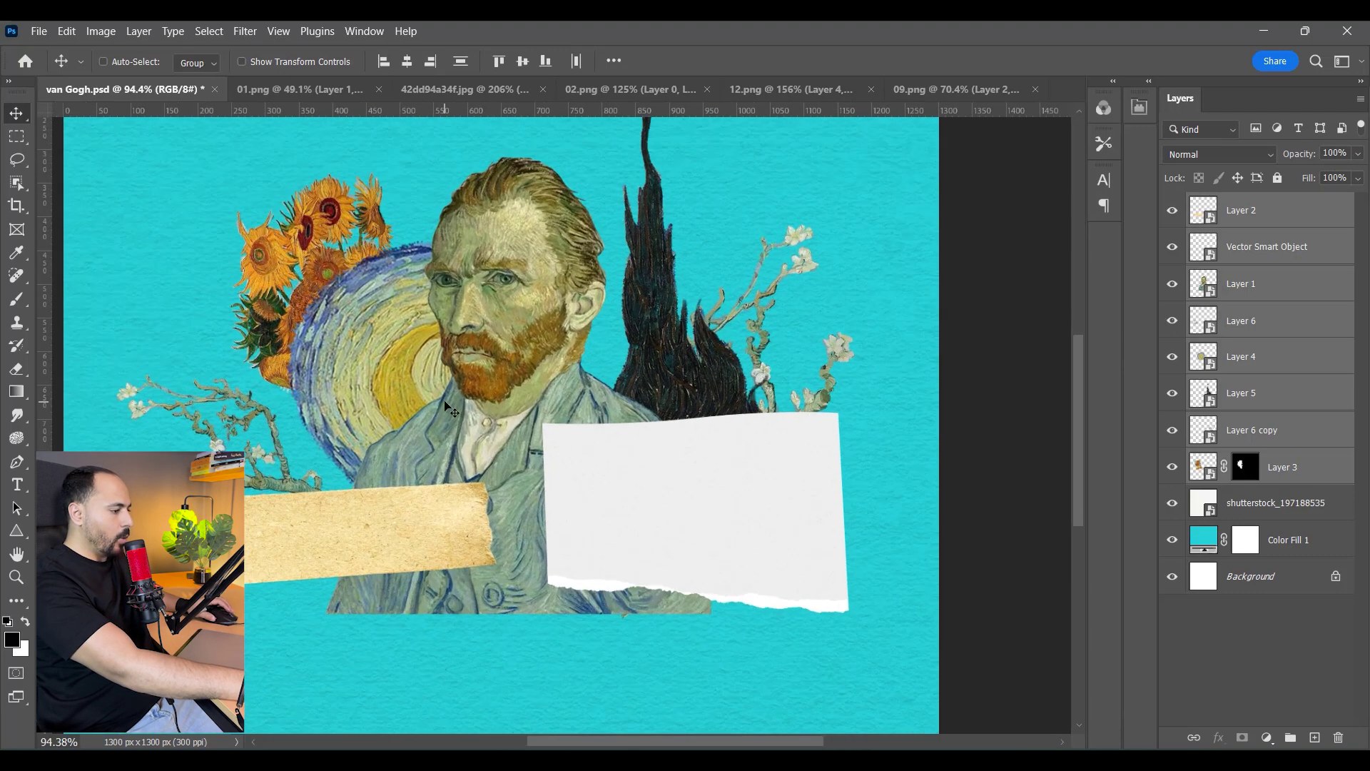
ctrl+click(563, 451)
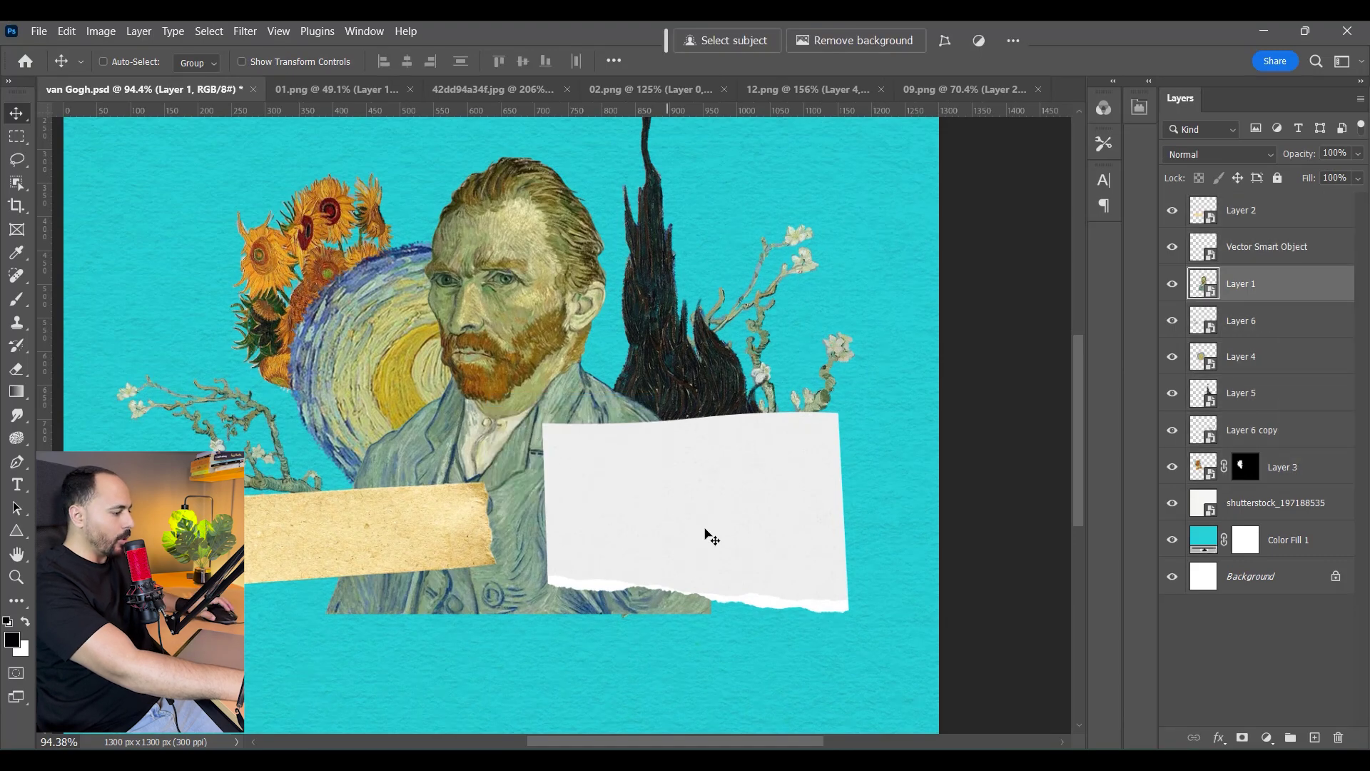
click(569, 759)
click(935, 580)
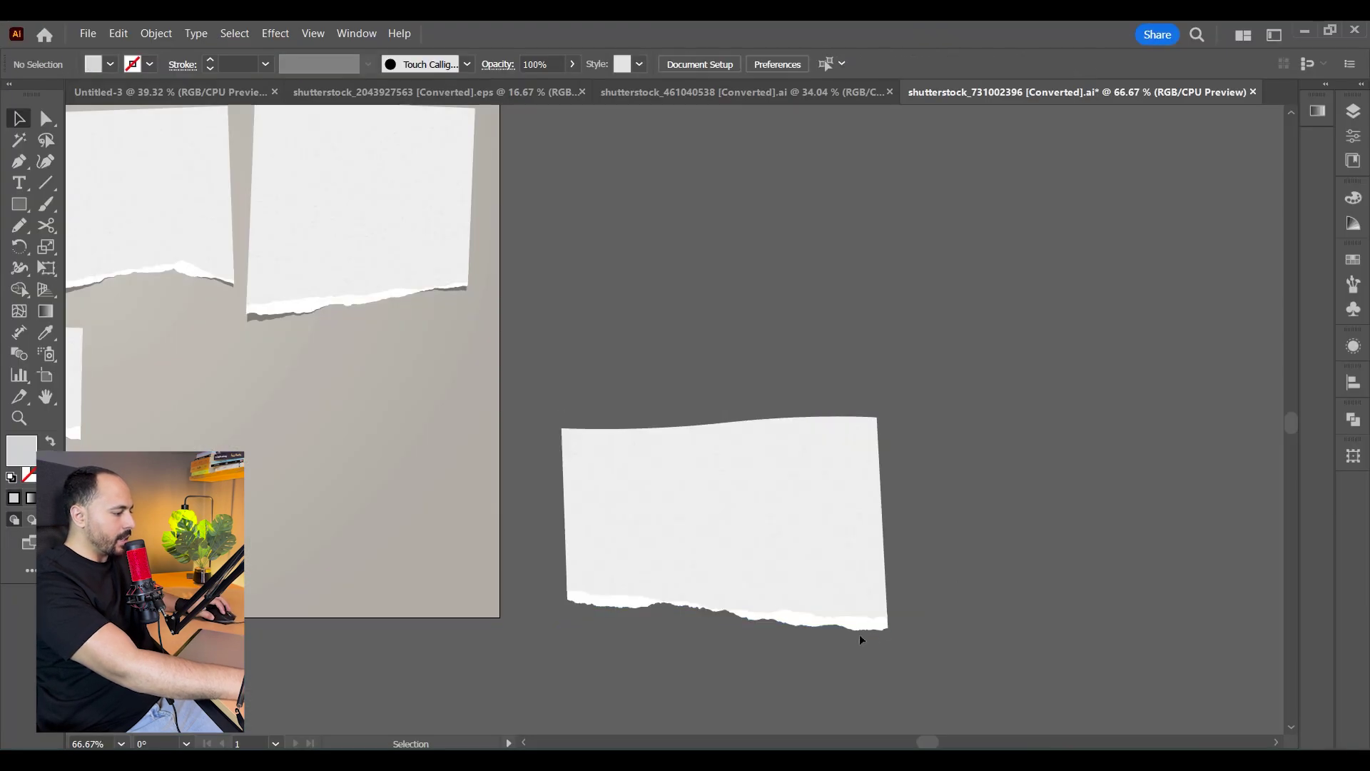
Move the lowest torn paper strip off the artboard to the empty area below it and ungroup it
scroll(945, 309, left, 6)
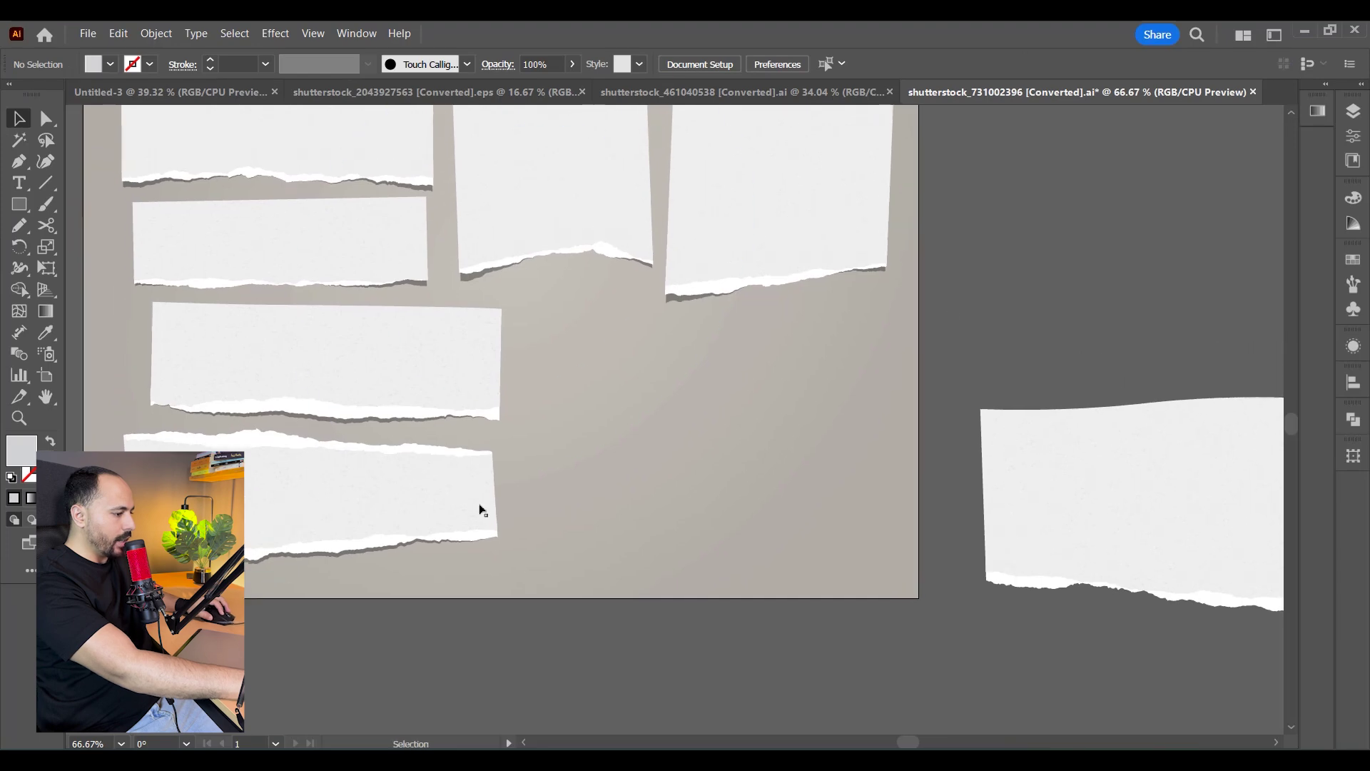
click(418, 535)
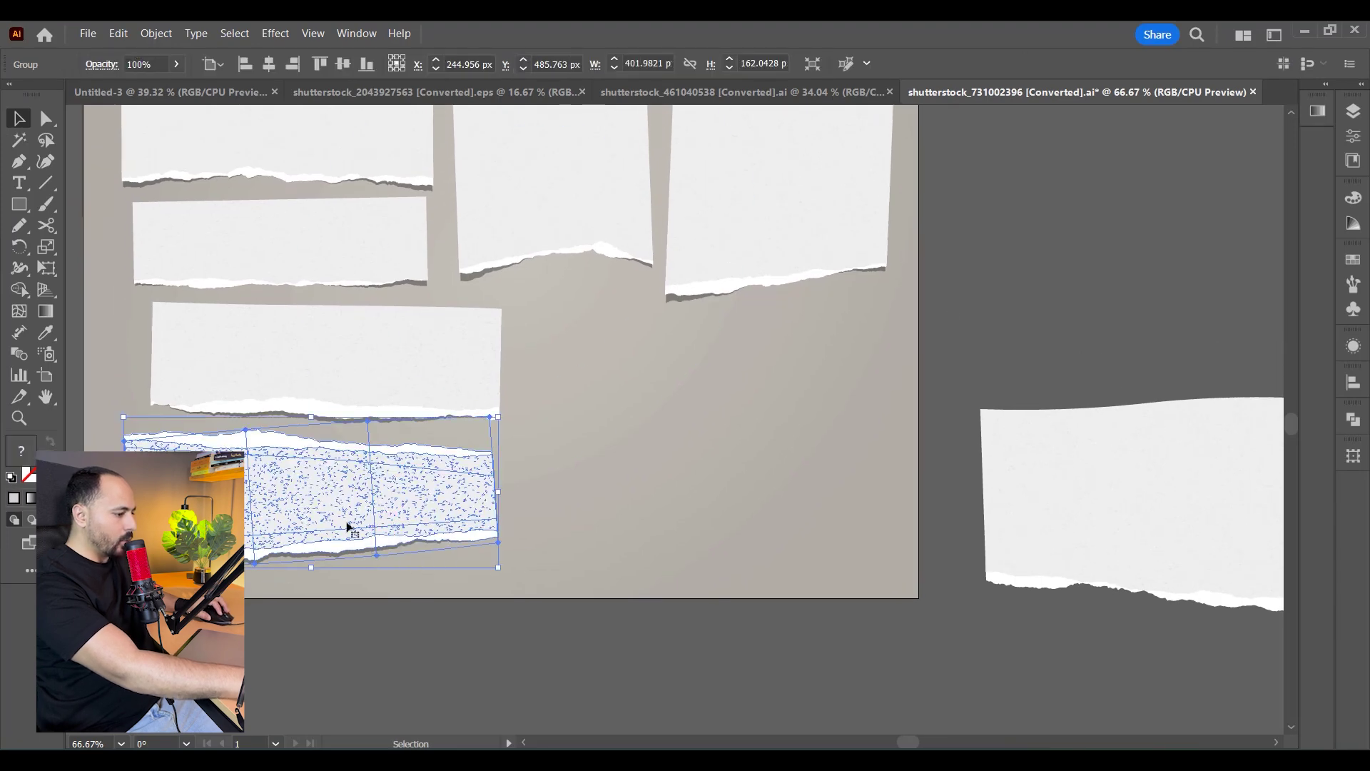
scroll(397, 406, down, 2)
drag(397, 405, 449, 605)
right_click(449, 605)
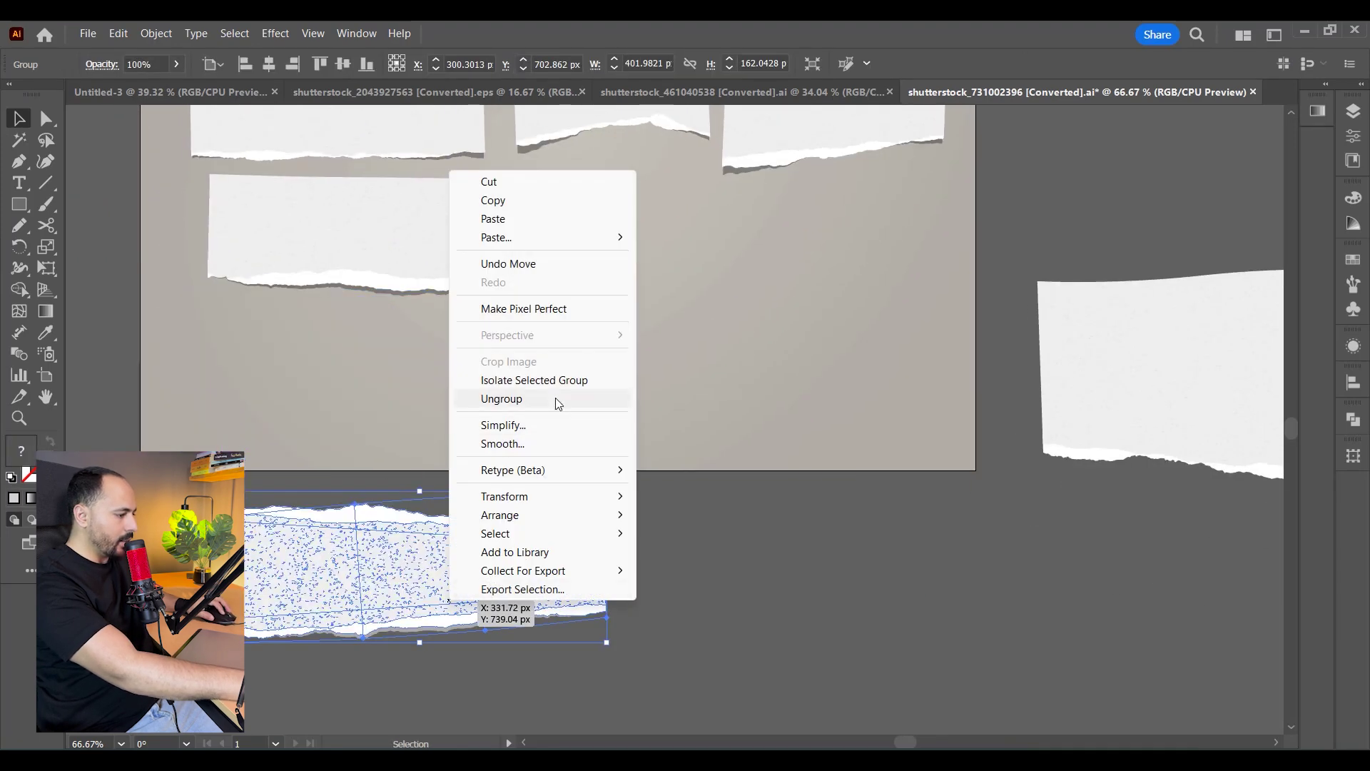
click(556, 401)
Separate the white lower torn edge from the paper strip and bring it into the van Gogh Photoshop document above the portrait layer
click(575, 648)
drag(580, 611, 846, 673)
drag(952, 714, 942, 593)
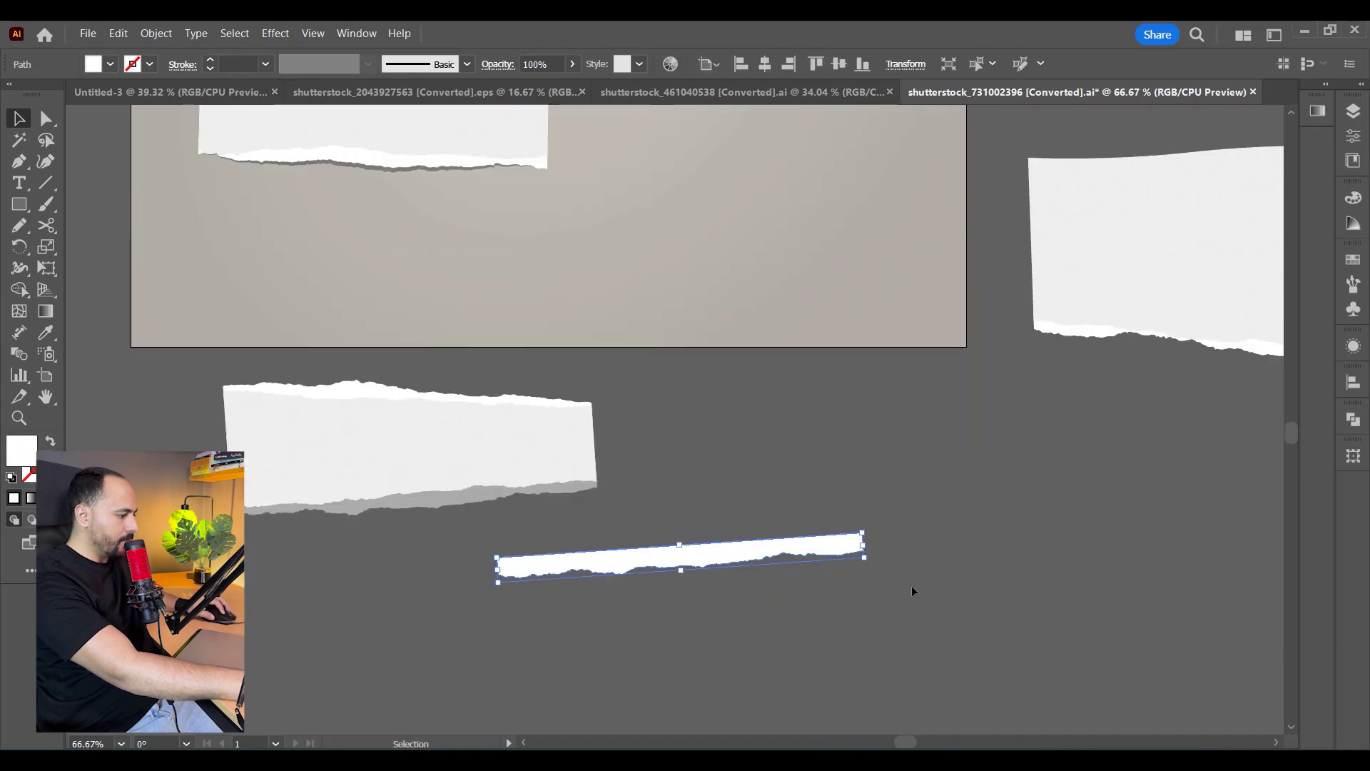
click(941, 594)
drag(757, 558, 623, 737)
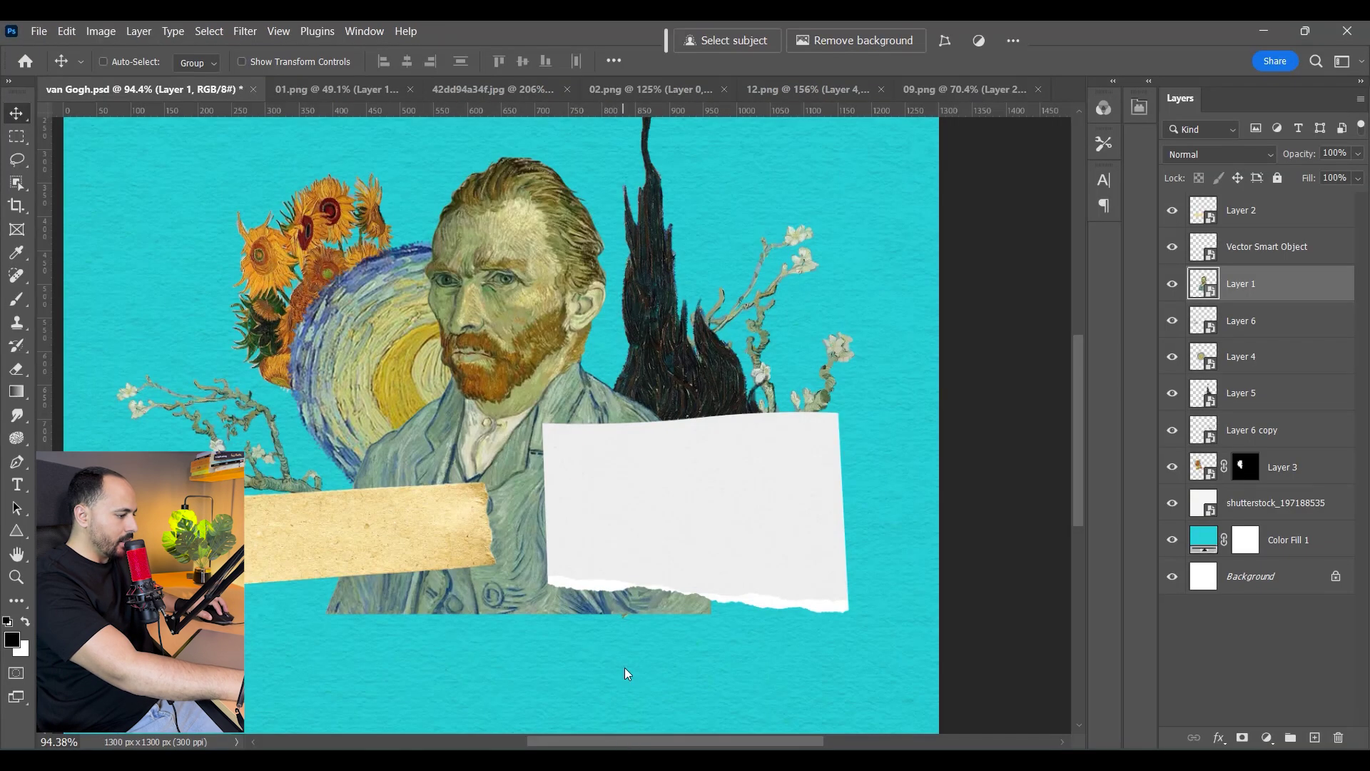
drag(623, 624, 623, 620)
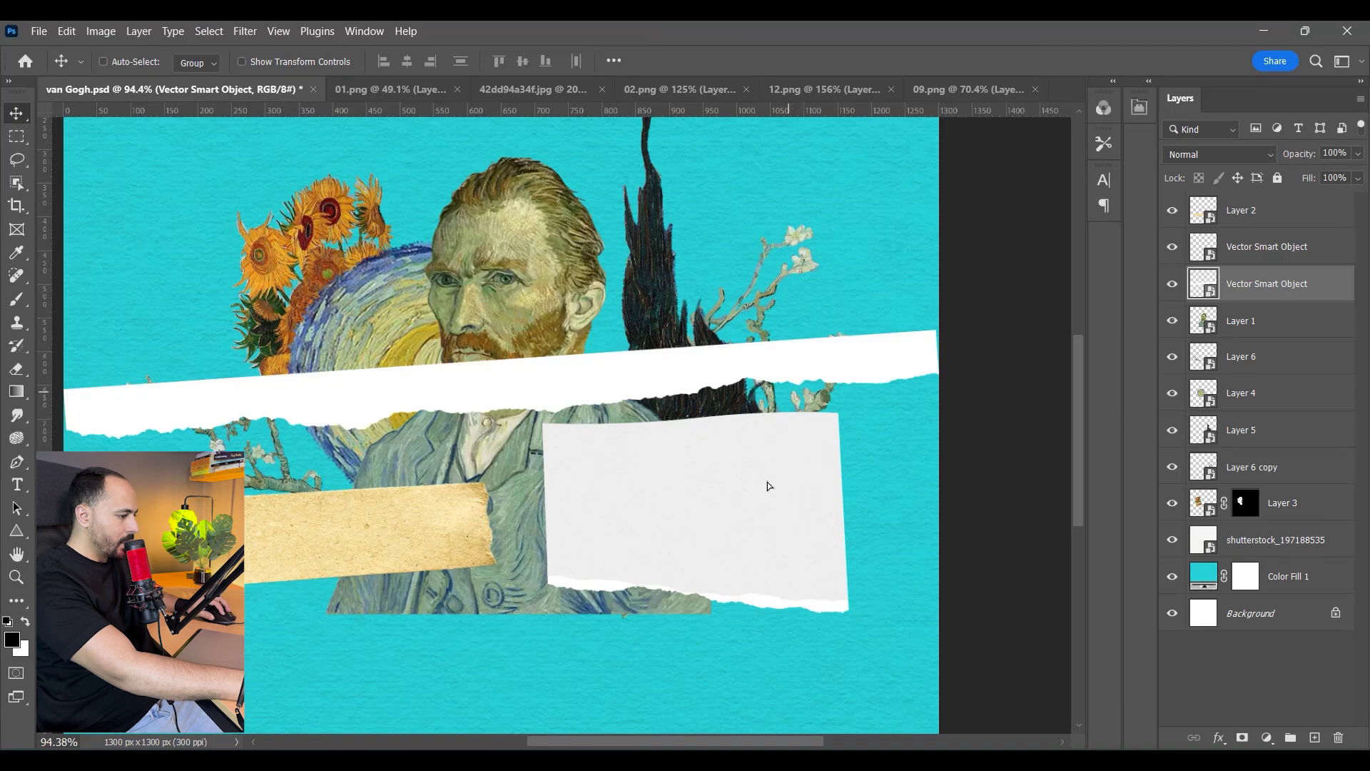
Move the white torn edge beneath the portrait, scale it to 38.82% and rotate it by 3.90 degrees
drag(792, 398, 752, 649)
key(ctrl+t)
drag(885, 618, 692, 641)
drag(801, 614, 809, 636)
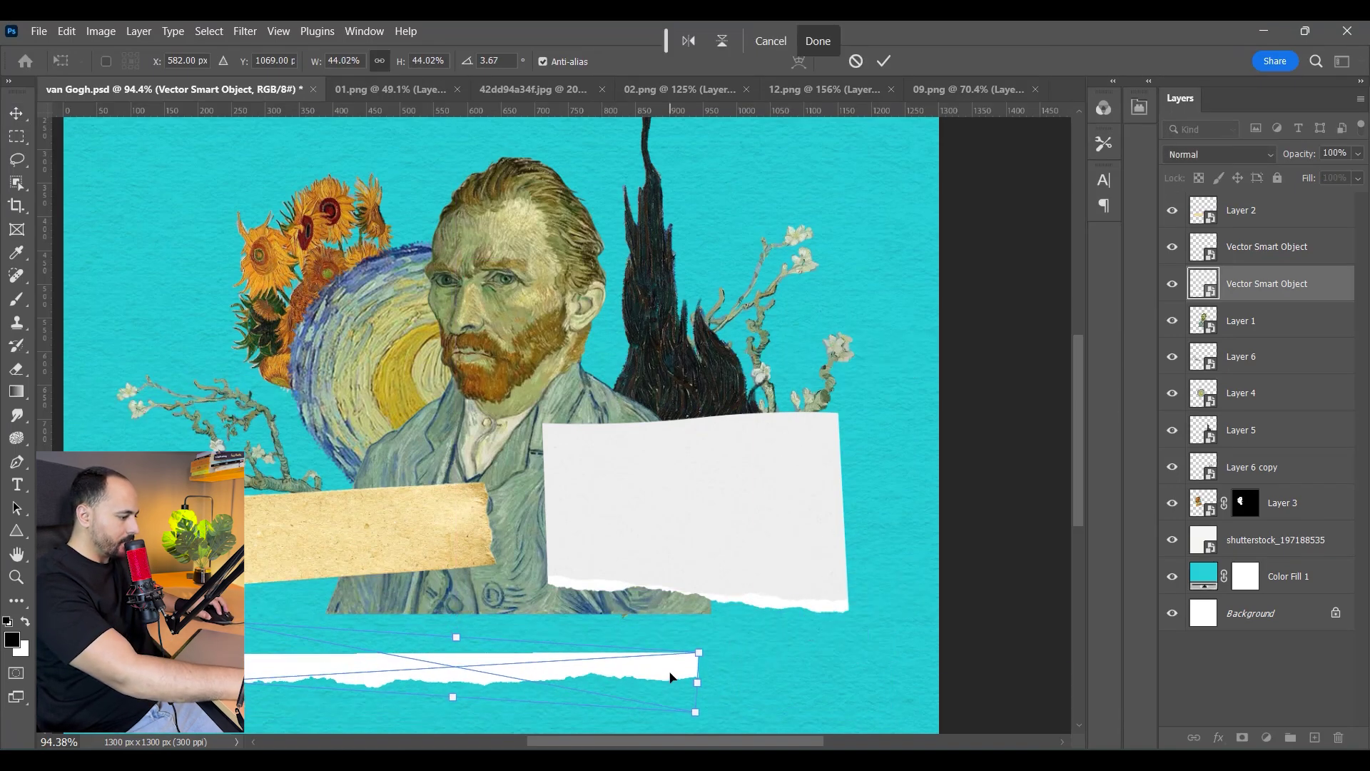
drag(671, 678, 725, 624)
drag(834, 599, 852, 601)
drag(754, 600, 758, 628)
scroll(746, 635, up, 3)
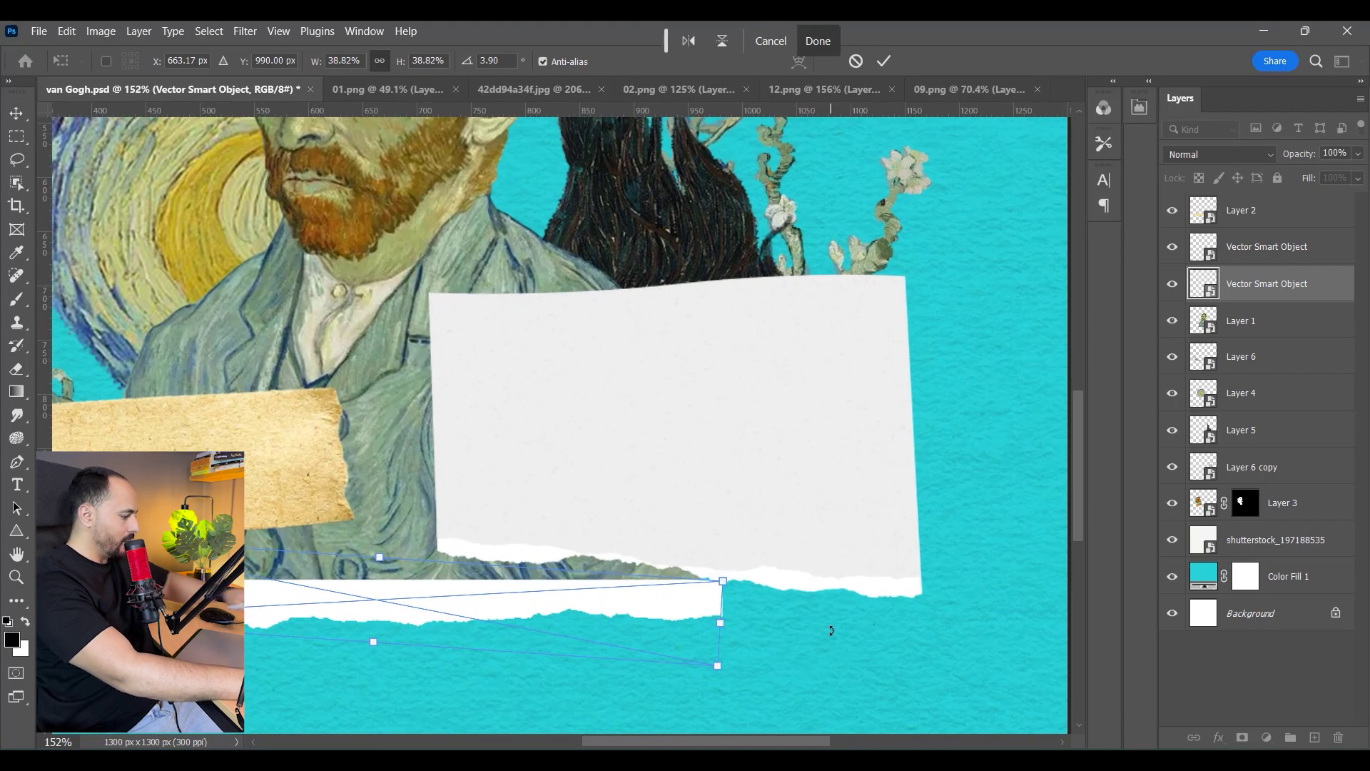
key(Return)
Align the torn edge with the bottom of the portrait's jacket and rotate it slightly to level it
mouse_move(762, 633)
mouse_down()
mouse_move(761, 648)
mouse_move(765, 611)
mouse_up()
drag(506, 635, 612, 622)
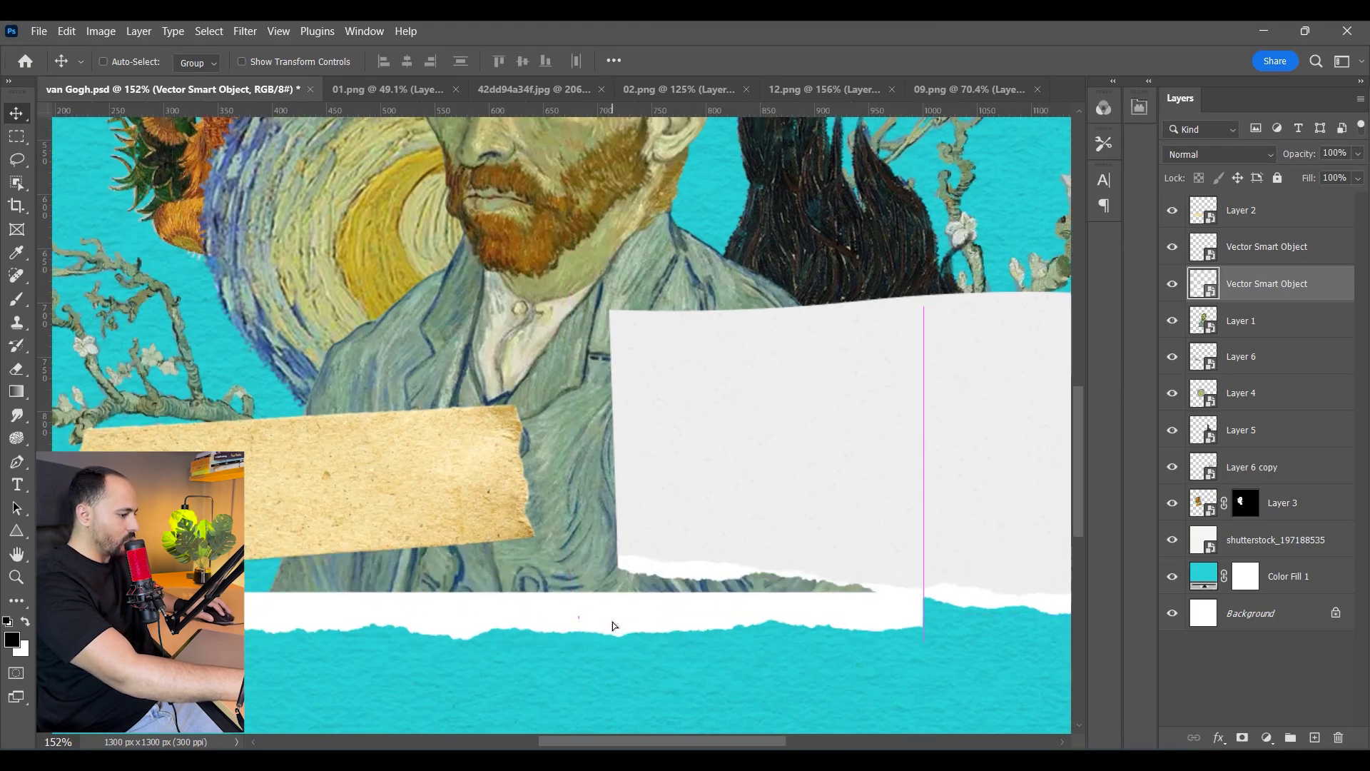
scroll(544, 640, up, 3)
key(ctrl+t)
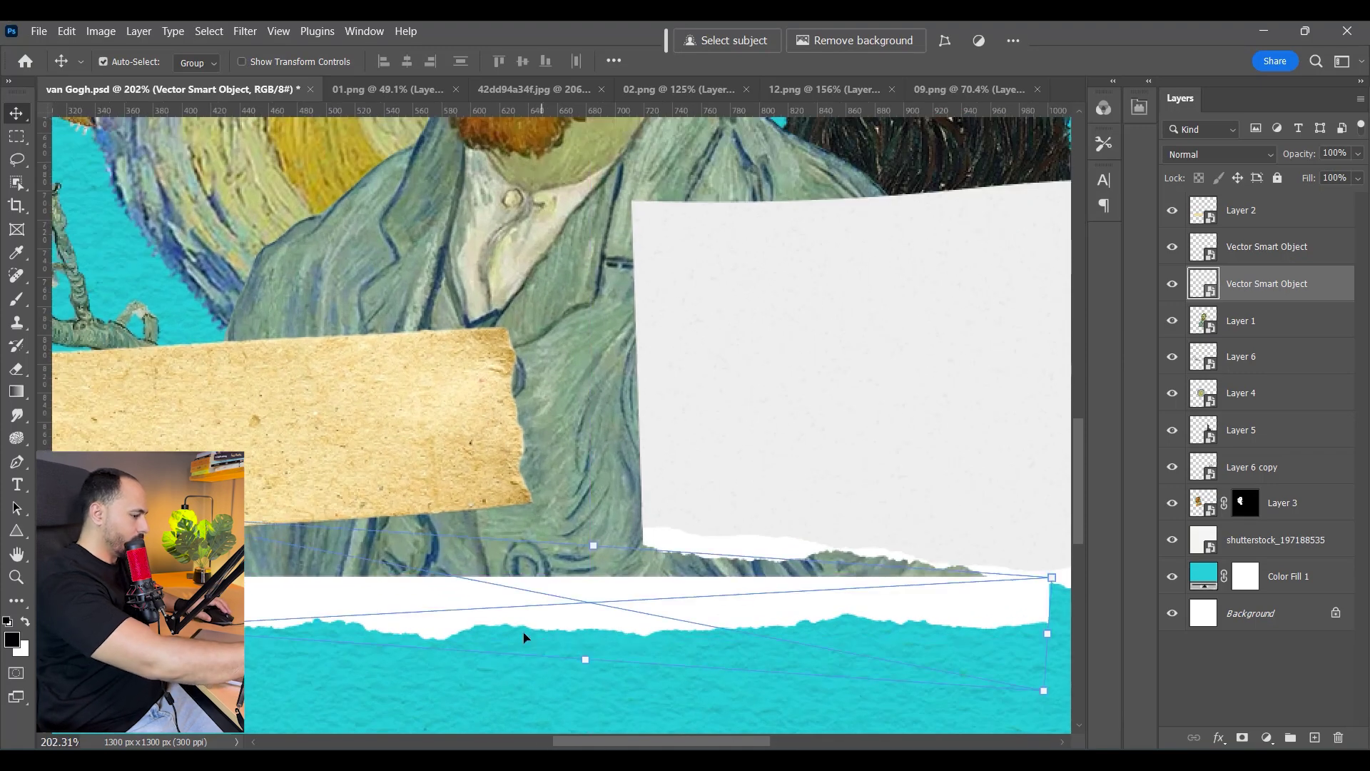
mouse_move(147, 517)
mouse_down()
mouse_move(184, 523)
mouse_move(168, 520)
mouse_up()
key(Return)
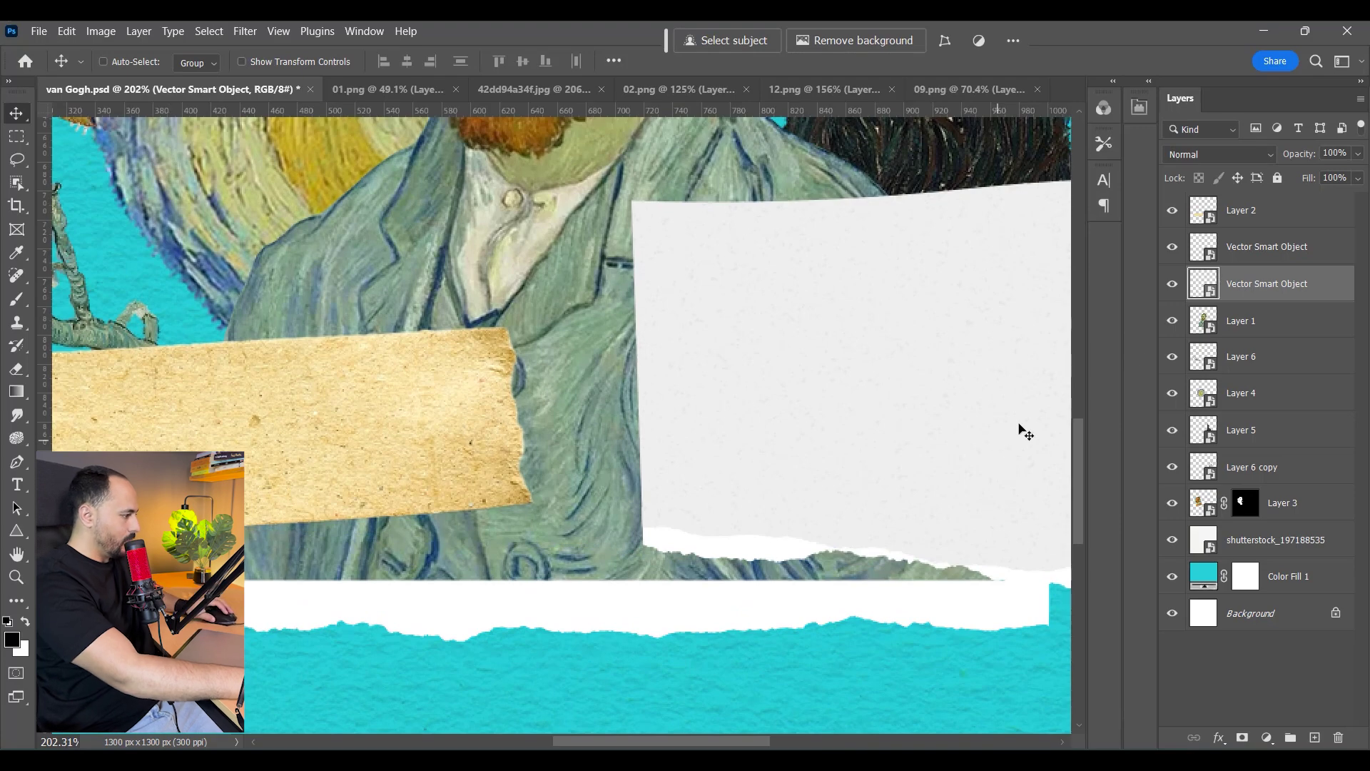
Rasterize the torn edge layer and distort its left corners to follow the slanted side of the jacket
right_click(1261, 303)
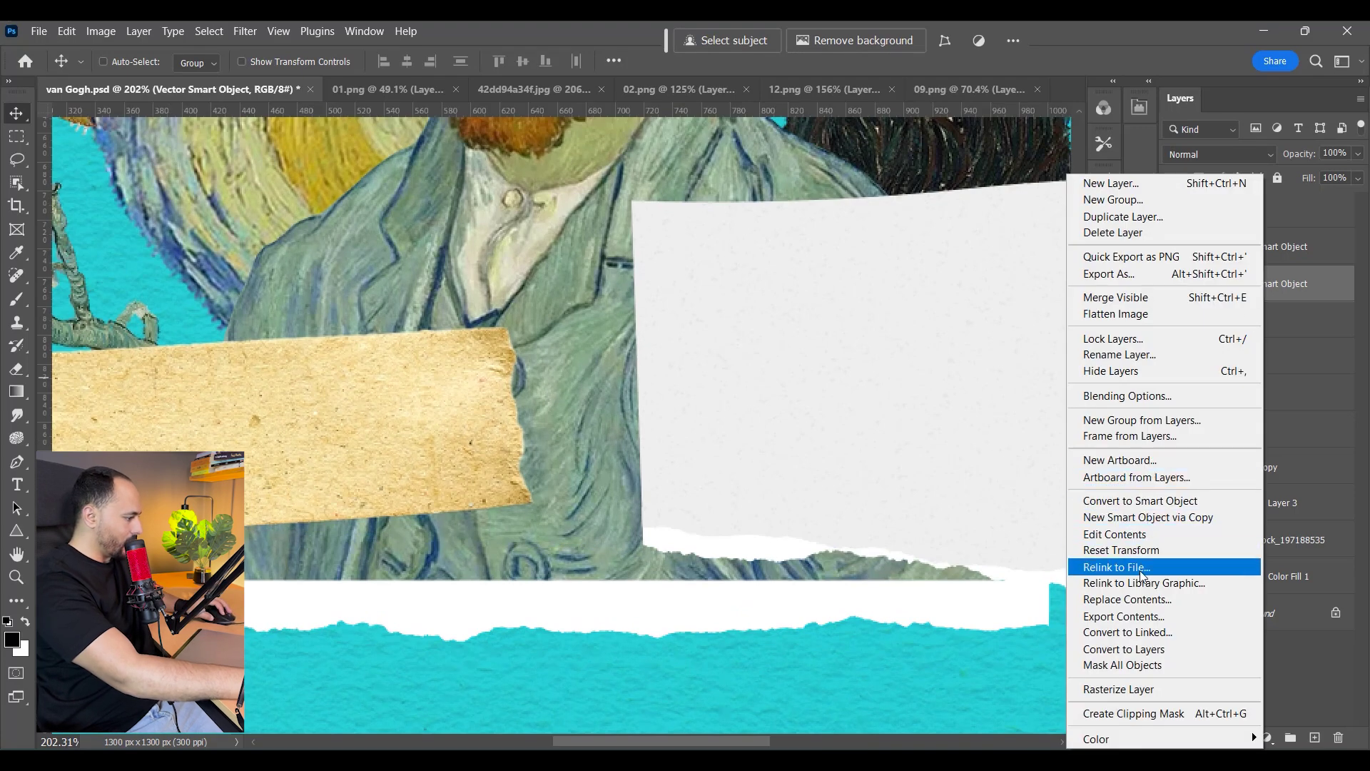
click(1136, 688)
key(ctrl+t)
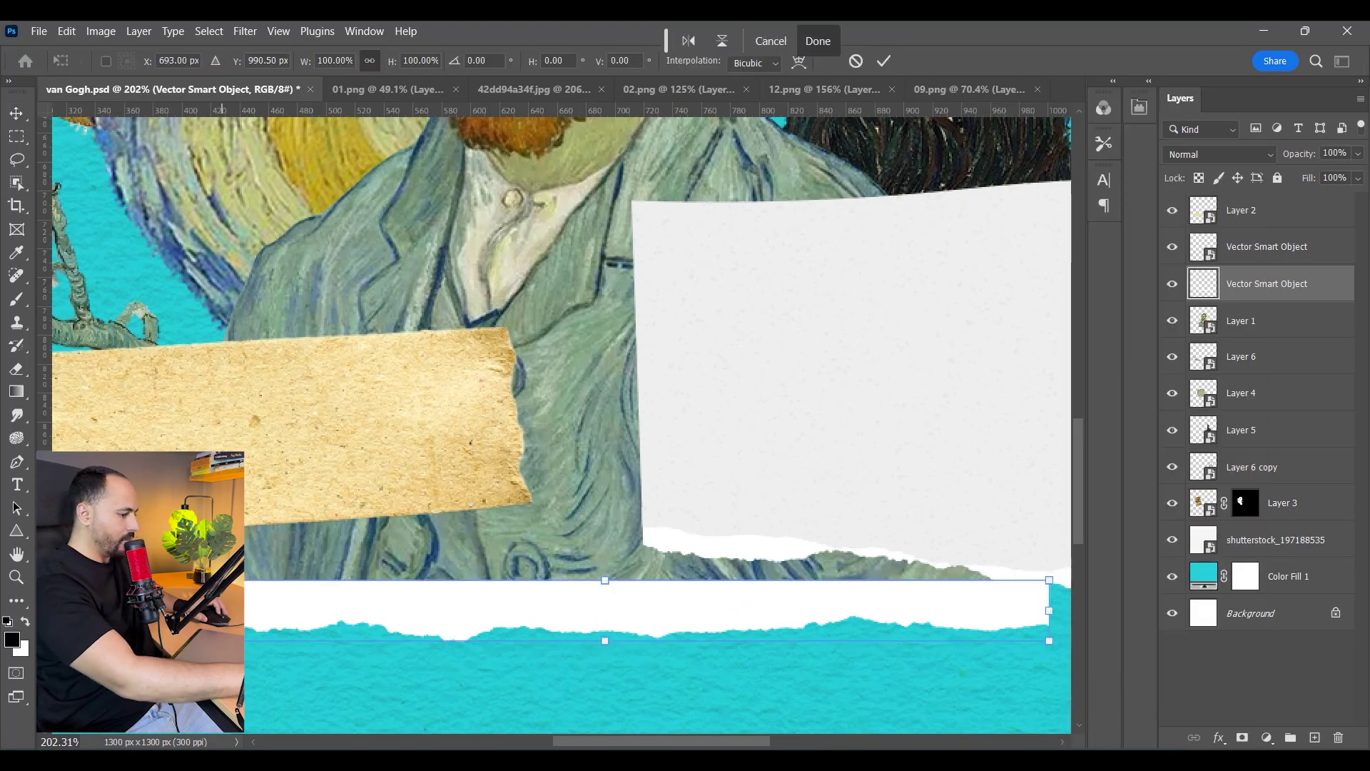
scroll(581, 627, up, 3)
scroll(303, 548, up, 1)
right_click(305, 548)
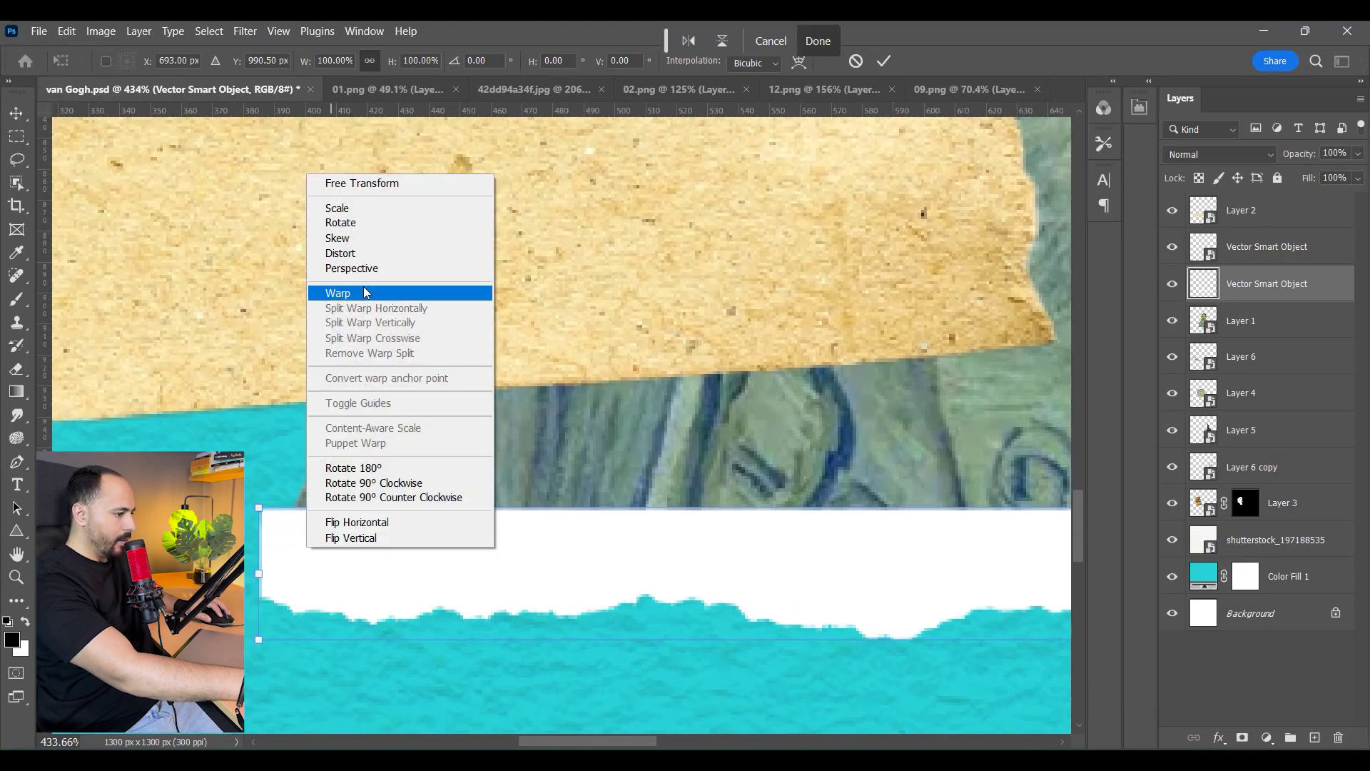
click(360, 254)
drag(258, 508, 281, 532)
drag(259, 636, 247, 621)
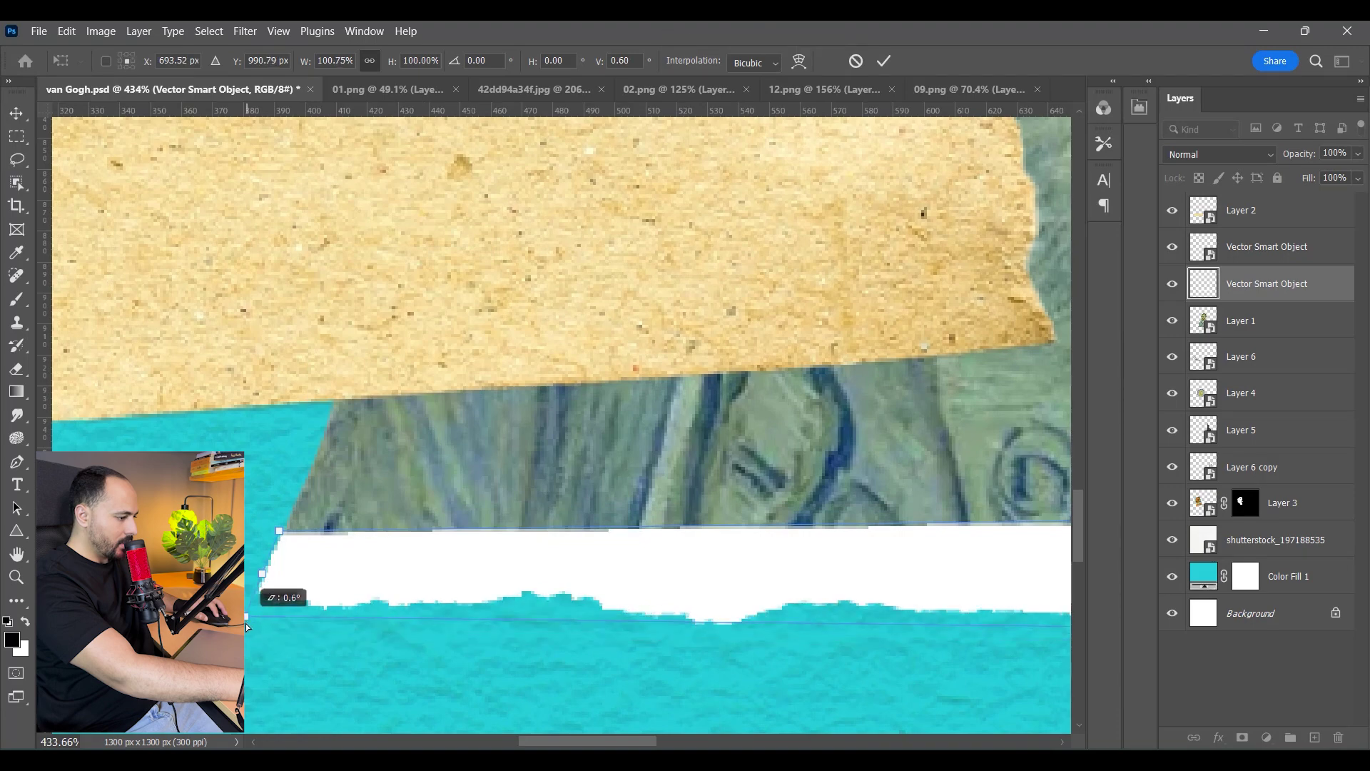
Distort the right corners of the torn edge inward so it ends at the jacket's cut right side
drag(992, 606, 314, 575)
drag(1027, 567, 401, 565)
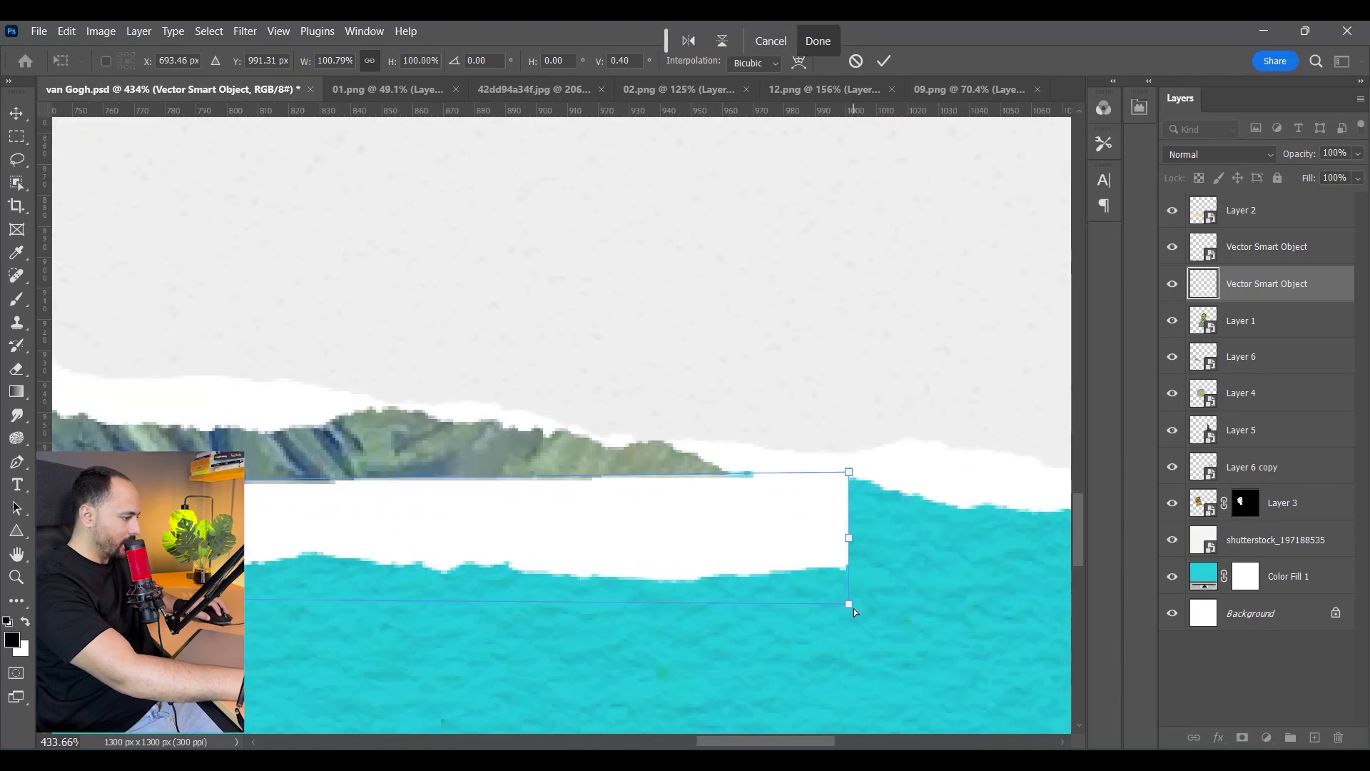
drag(851, 606, 853, 611)
drag(849, 472, 722, 511)
drag(855, 627, 765, 657)
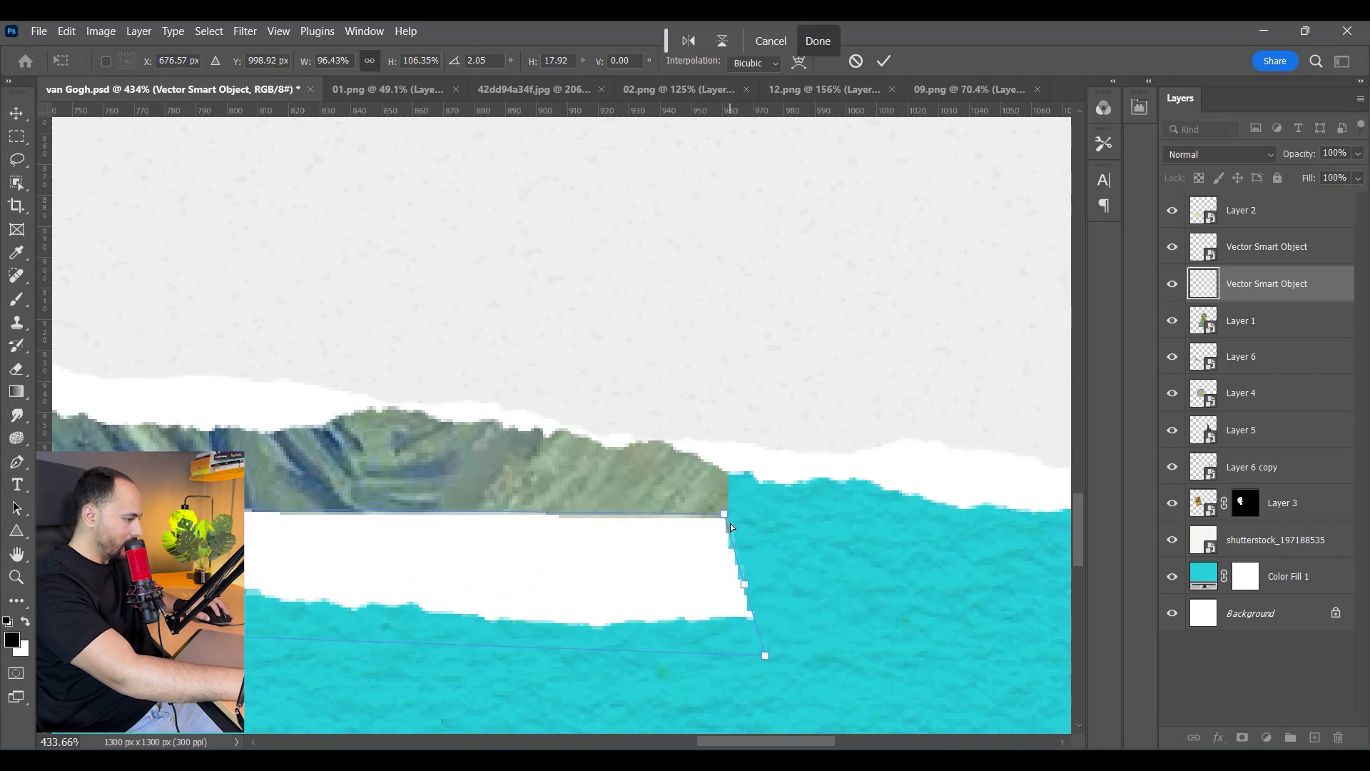
drag(725, 514, 726, 459)
Raise the torn edge's upper left corner to fit the jacket and apply the distortion
scroll(703, 471, down, 6)
drag(653, 490, 1072, 544)
drag(385, 529, 393, 509)
drag(885, 475, 695, 489)
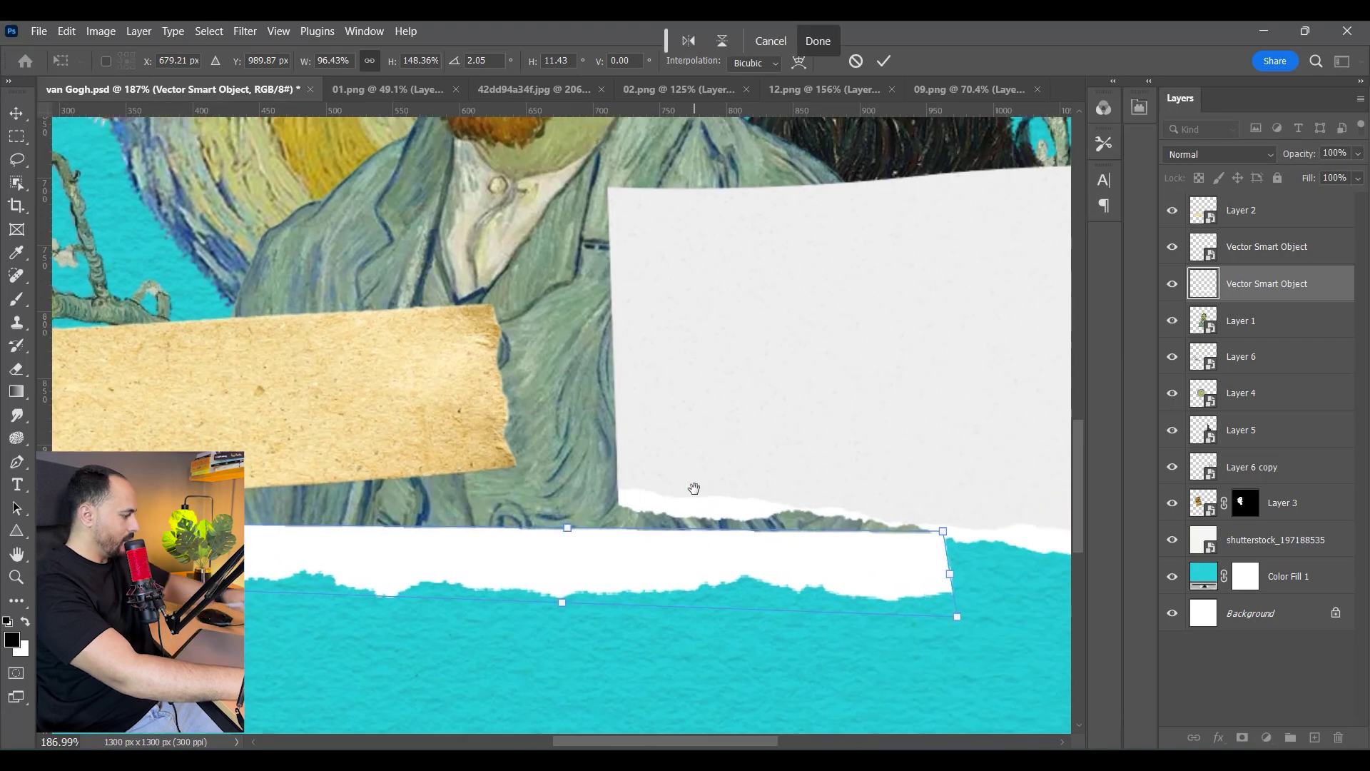
key(Return)
Duplicate the rasterized torn edge layer and hide the original beneath the copy
scroll(791, 559, down, 4)
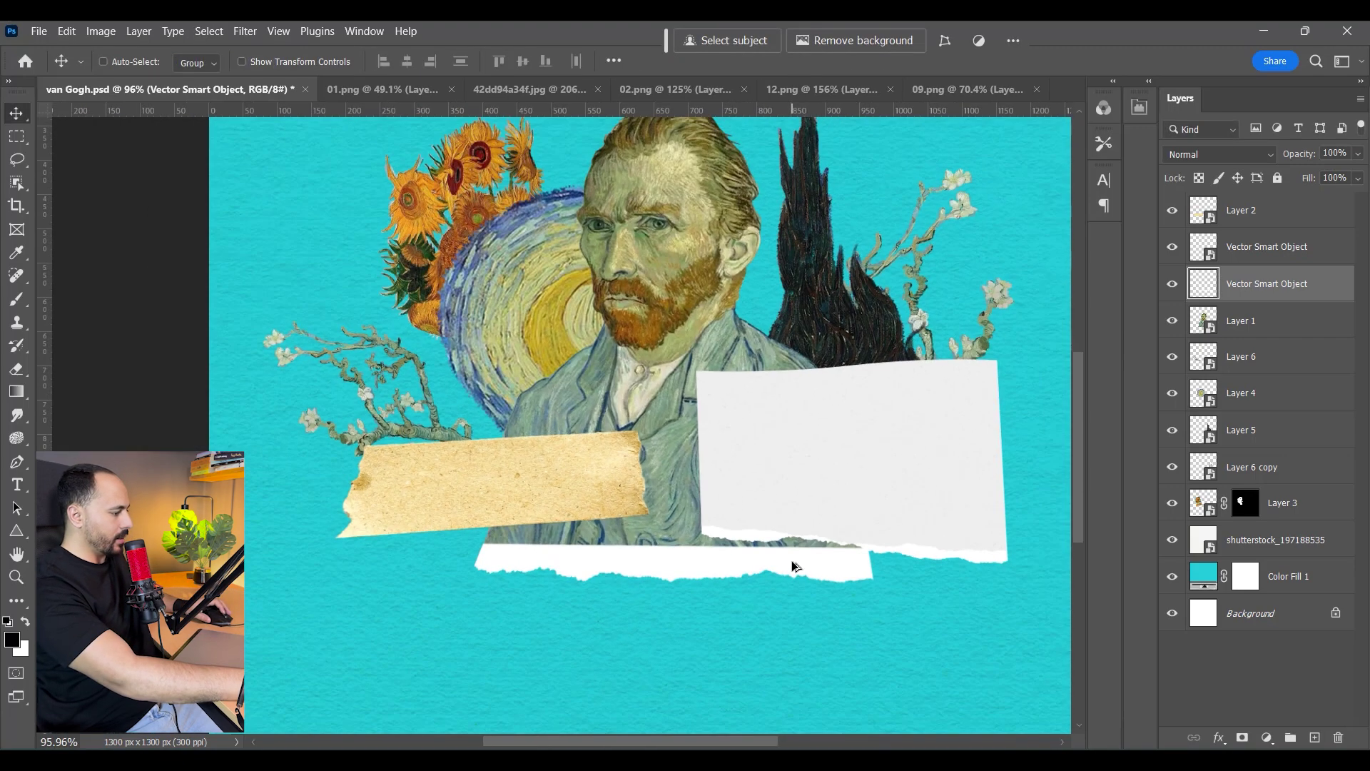
scroll(791, 559, up, 4)
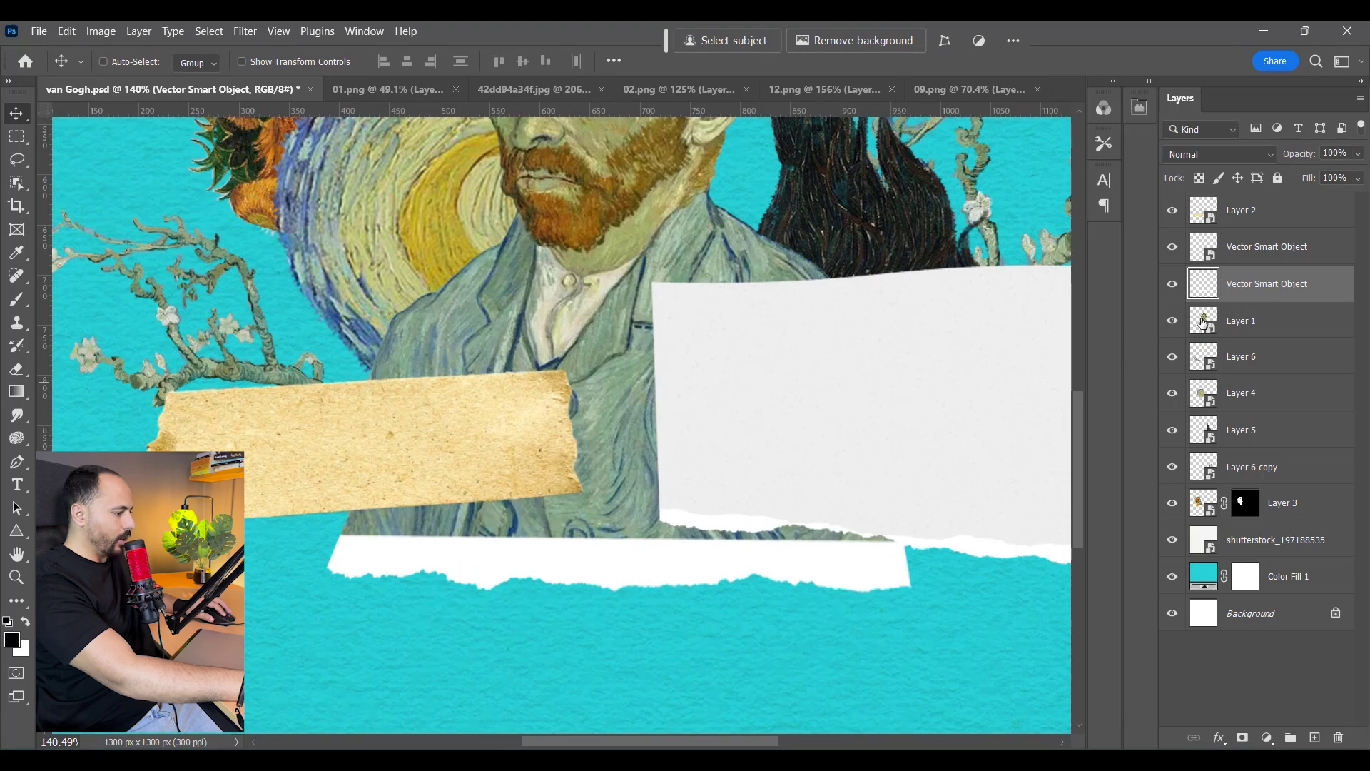
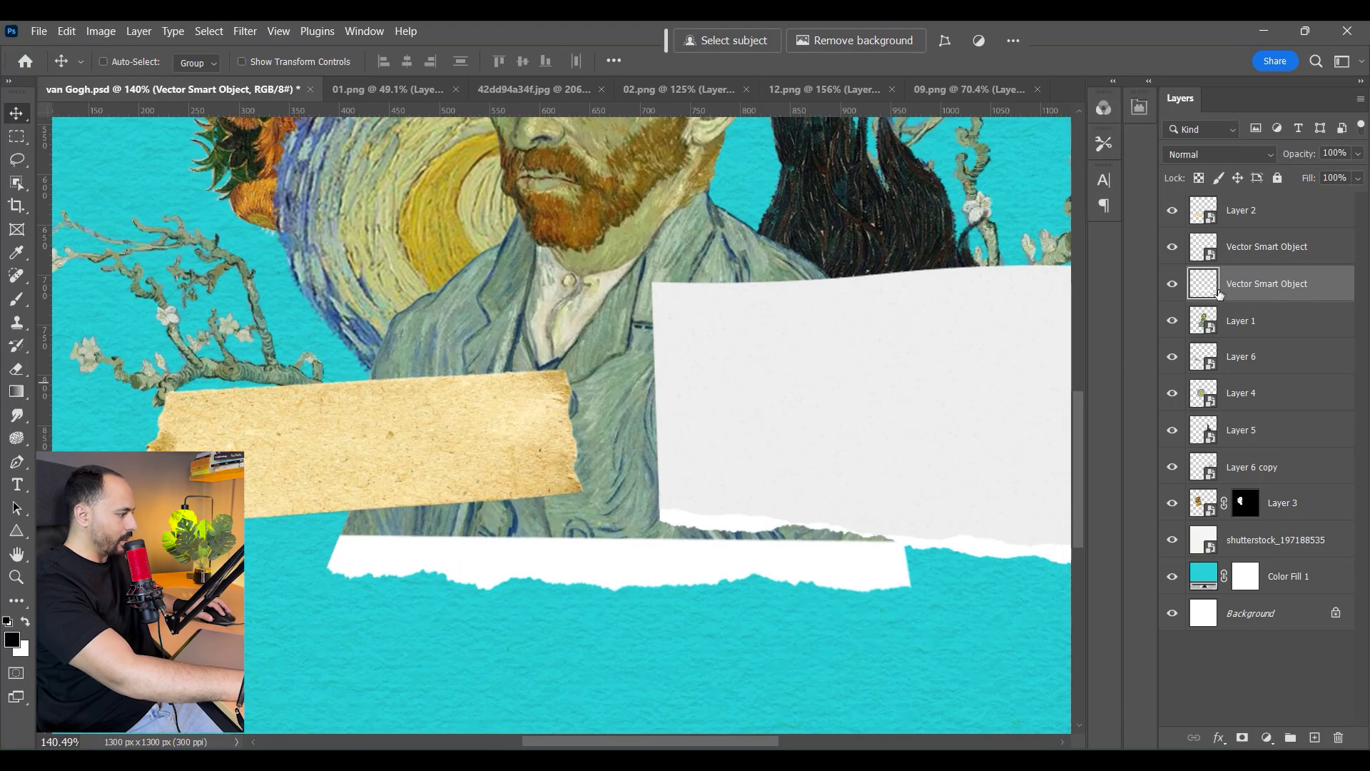
ctrl+click(1204, 285)
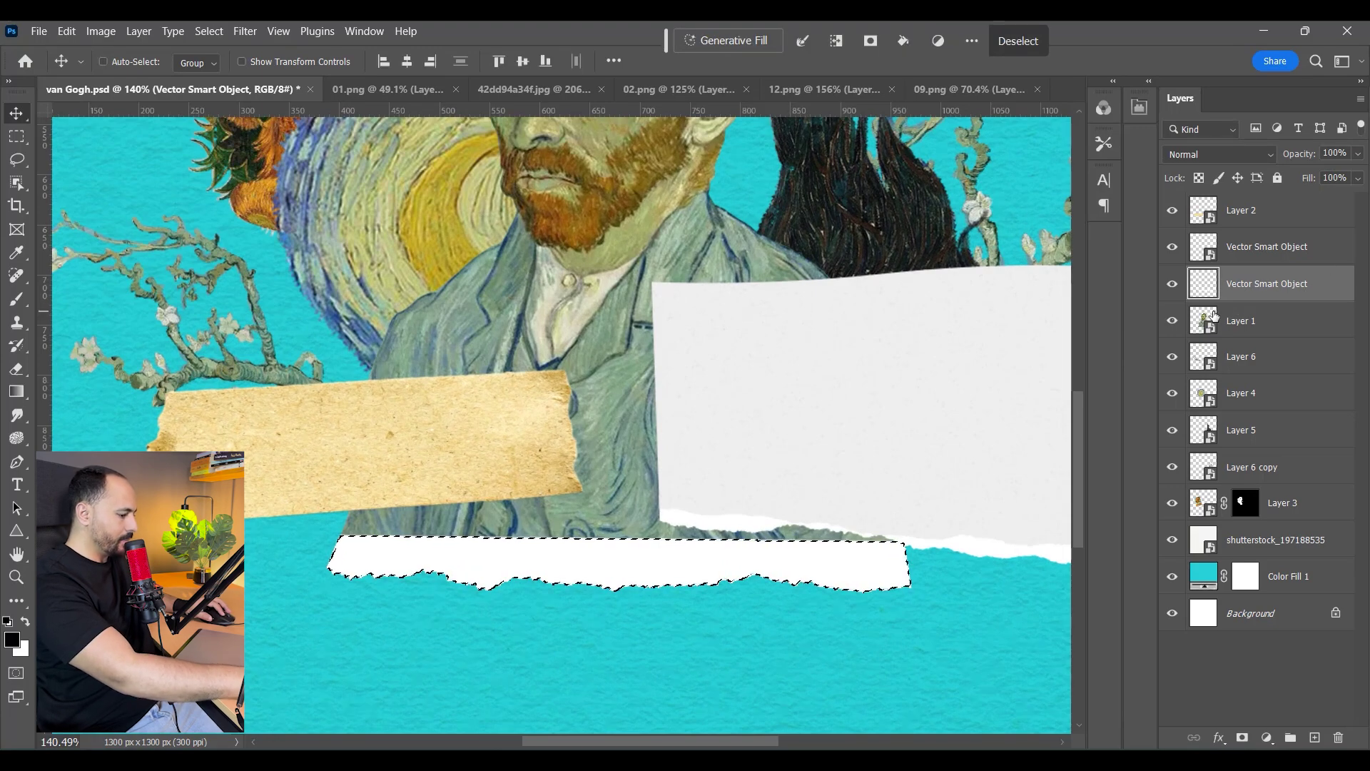
key(ctrl+d)
drag(1277, 289, 1318, 577)
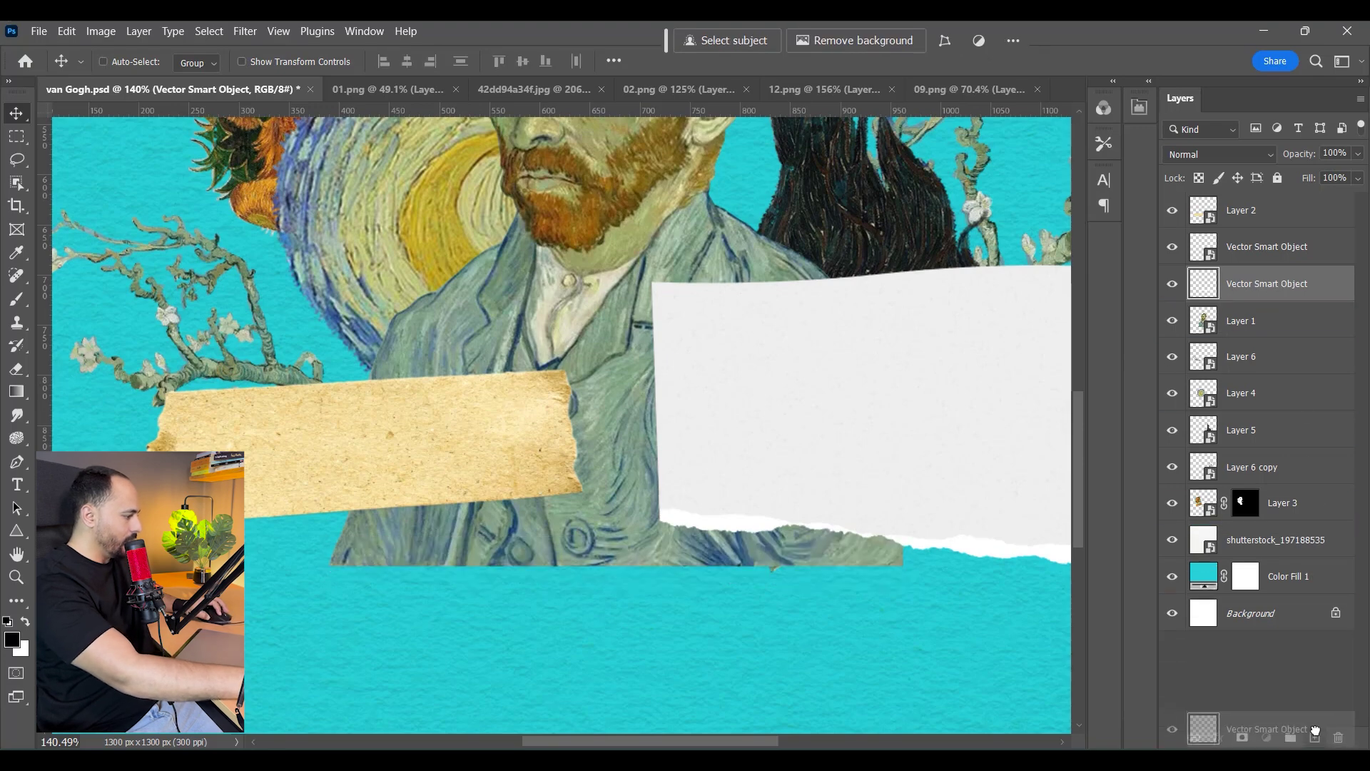
key(ctrl+j)
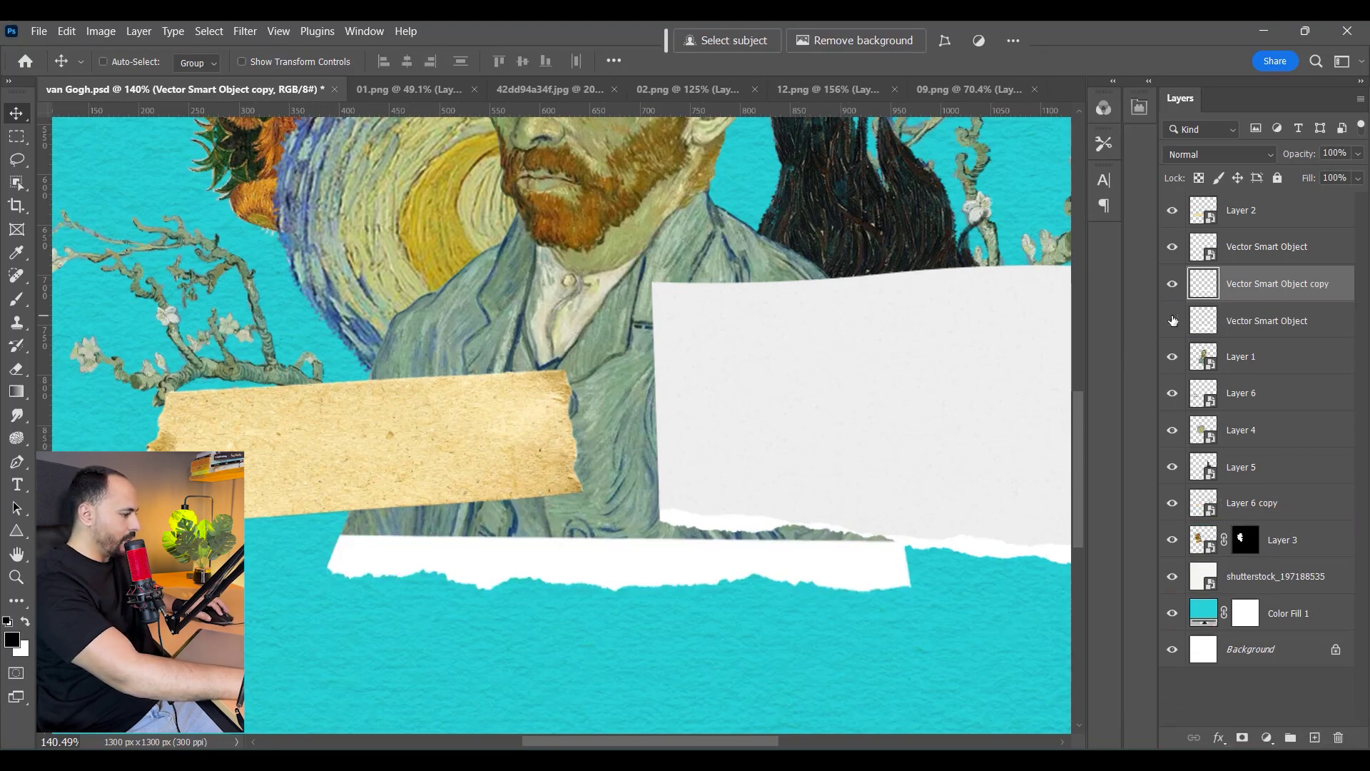
click(1171, 284)
click(1172, 284)
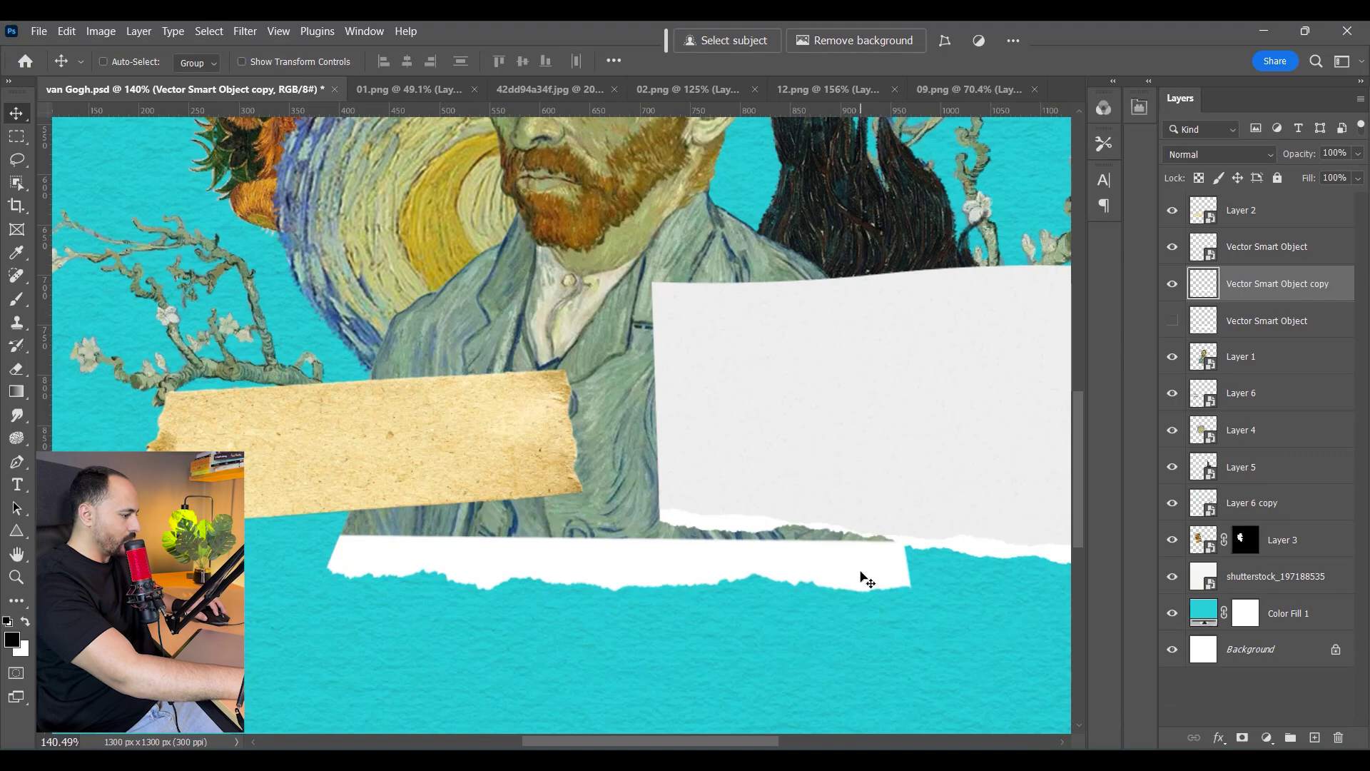
drag(866, 575, 862, 507)
key(ctrl+z)
drag(803, 557, 805, 547)
key(ctrl+z)
Flip the torn edge copy vertically and position it so its ragged side overlaps the jacket's base
key(ctrl+t)
right_click(740, 578)
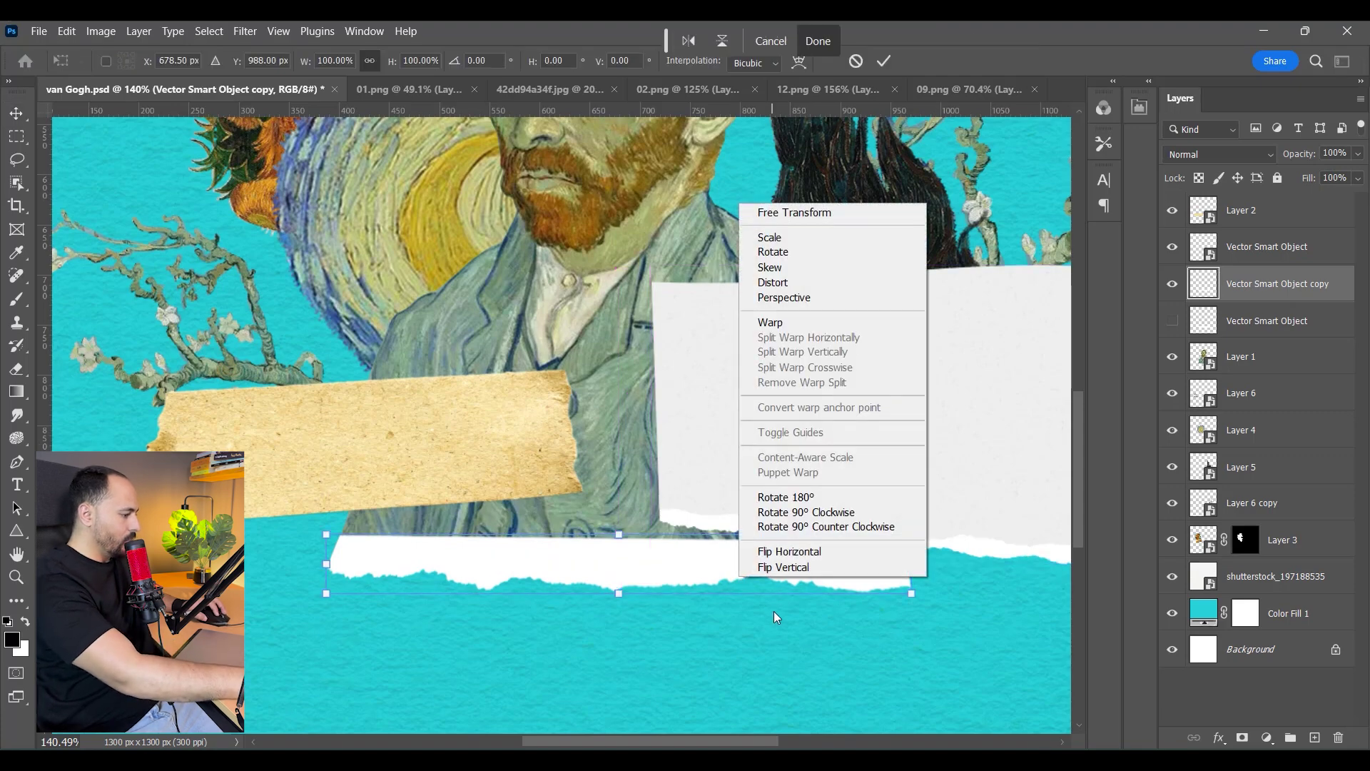
click(805, 569)
drag(777, 575, 776, 571)
mouse_move(853, 589)
mouse_down()
mouse_move(842, 564)
mouse_move(840, 586)
mouse_up()
key(Return)
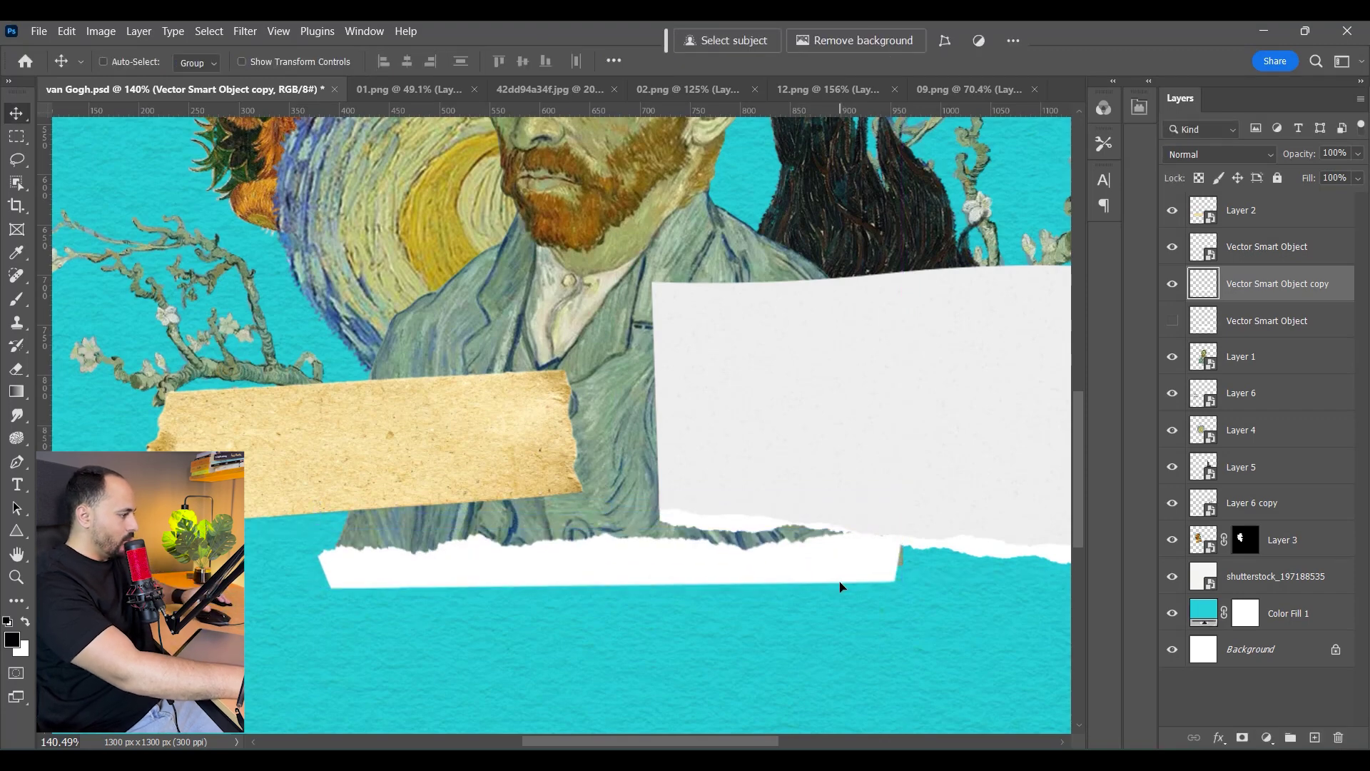
Load the torn edge copy's outline as a selection, hide the copy, and mask that area out of the portrait layer
ctrl+click(1204, 286)
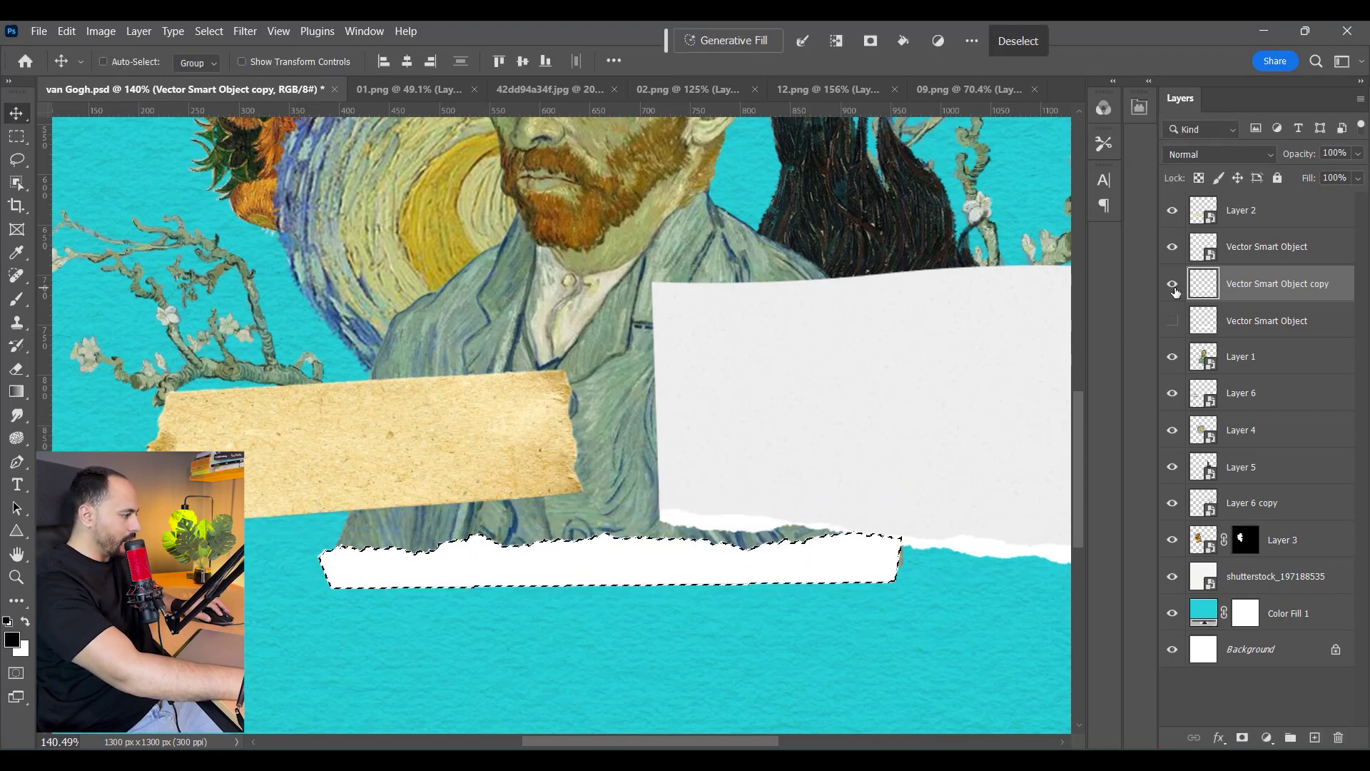
click(1172, 283)
click(1262, 370)
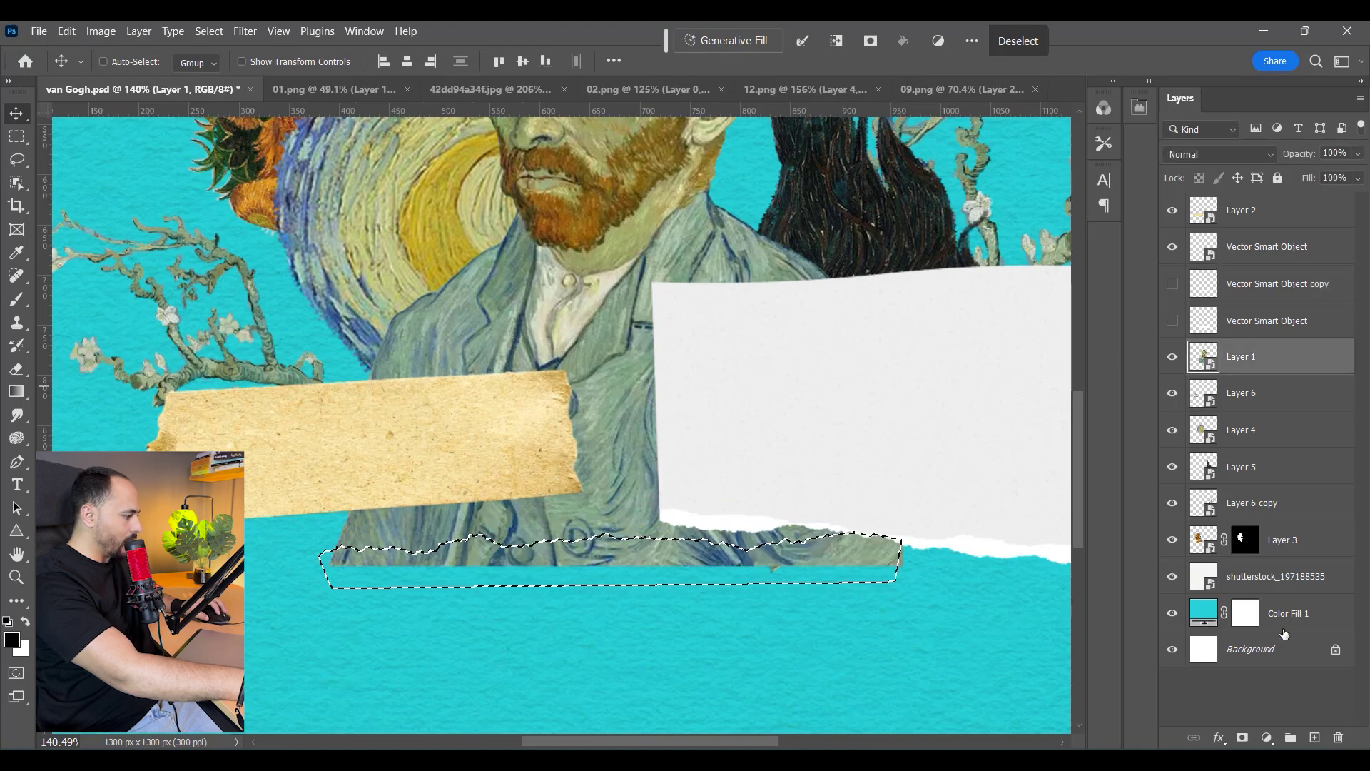
key(ctrl+shift+i)
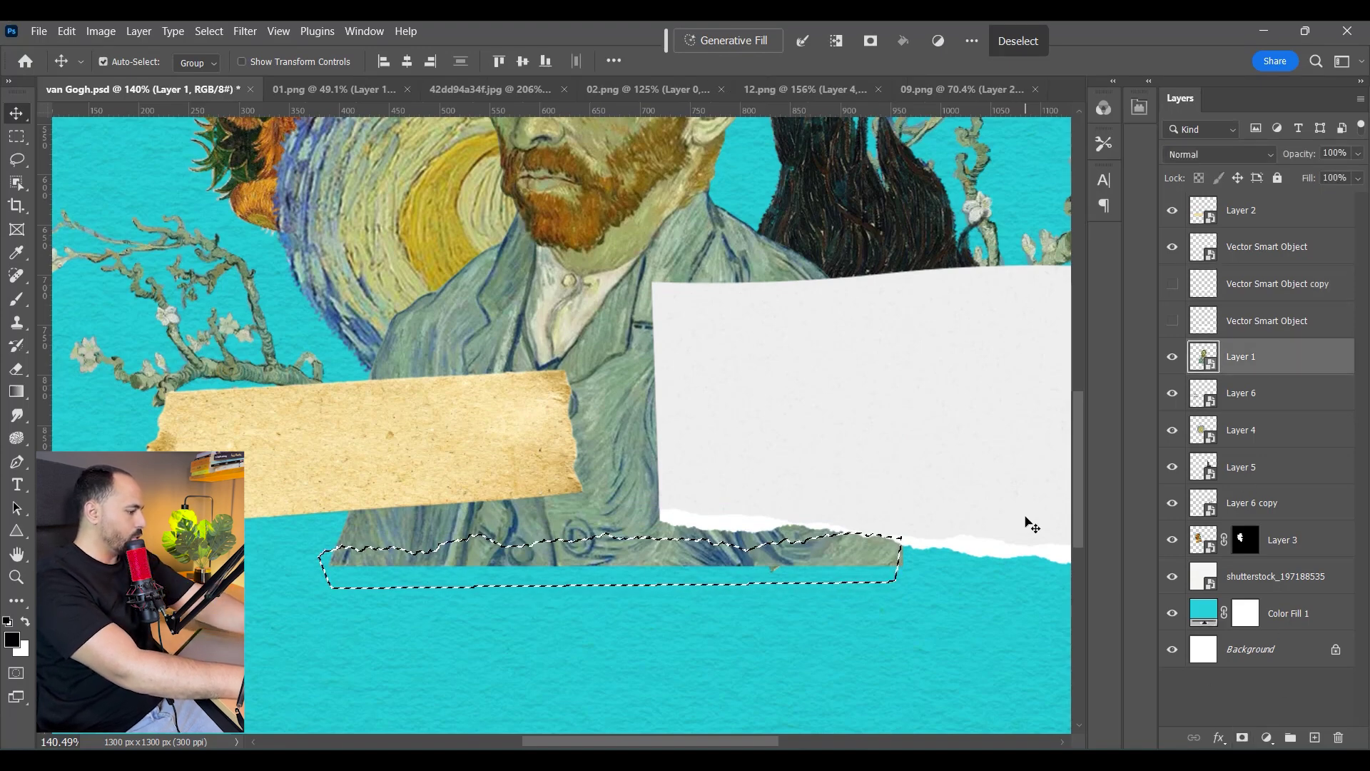
alt+click(1243, 737)
key(ctrl)
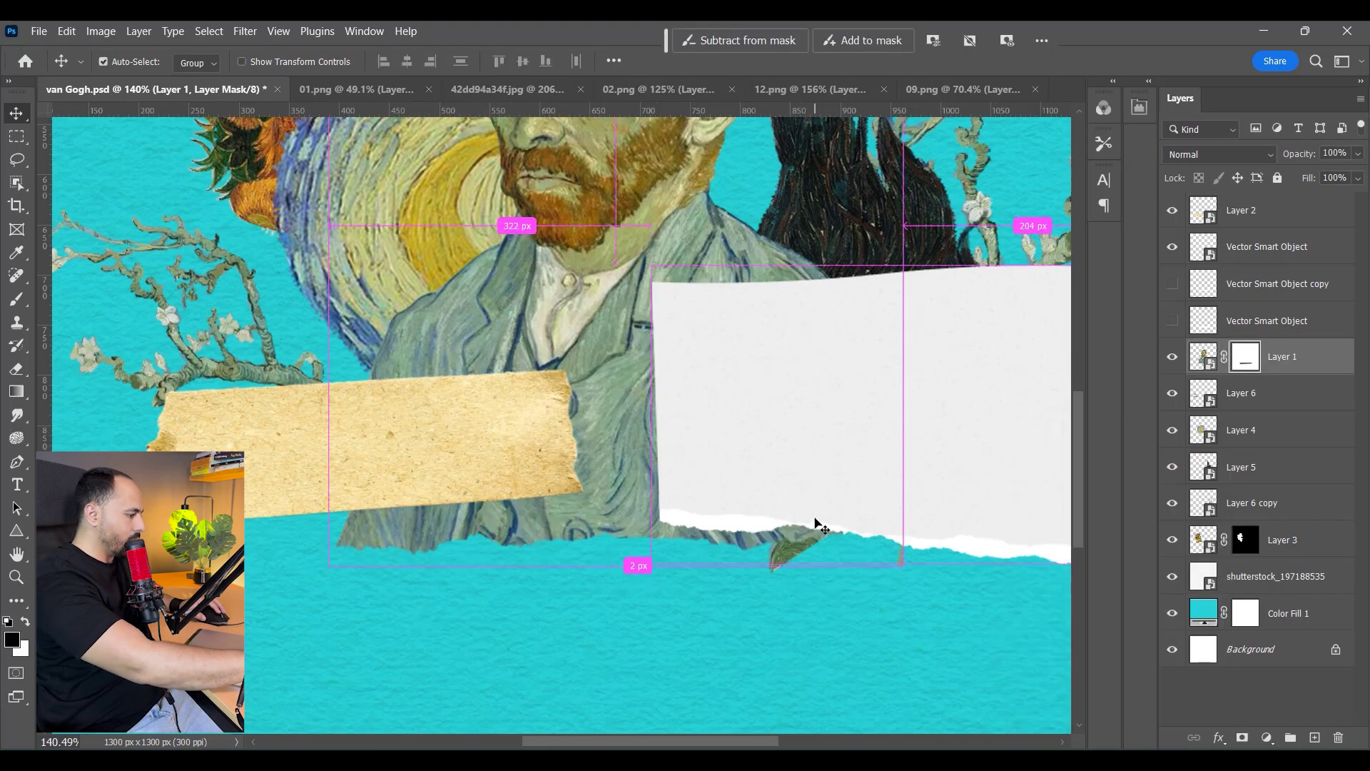
Show the original torn edge layer and move it beneath the portrait layer
click(1174, 322)
click(1172, 321)
click(1172, 284)
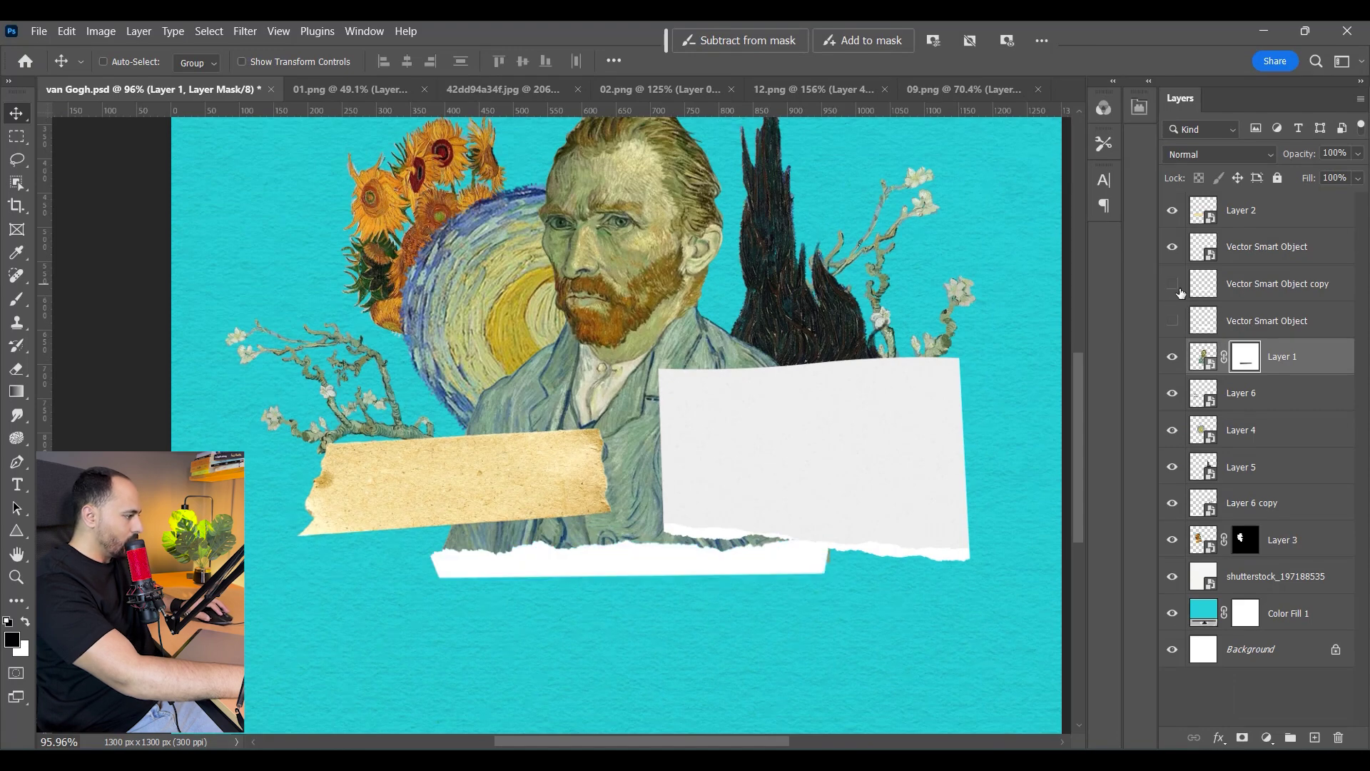
click(1172, 320)
drag(1263, 320, 1249, 381)
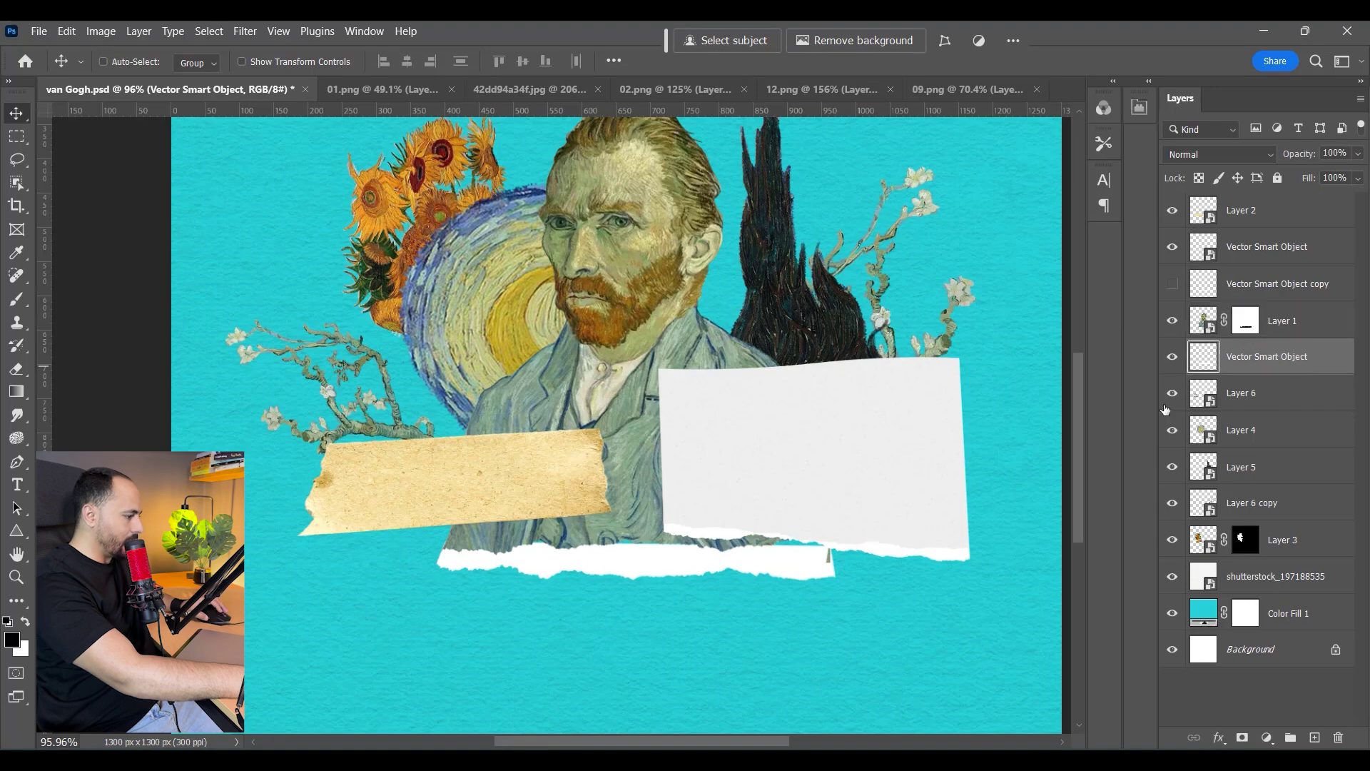
Nudge the torn edge upward so it tucks behind the portrait's ragged base
scroll(795, 559, up, 2)
drag(778, 560, 783, 569)
key(Up)
key(Up)
key(Up)
key(Up)
key(Up)
key(Up)
key(Up)
key(Up)
key(Up)
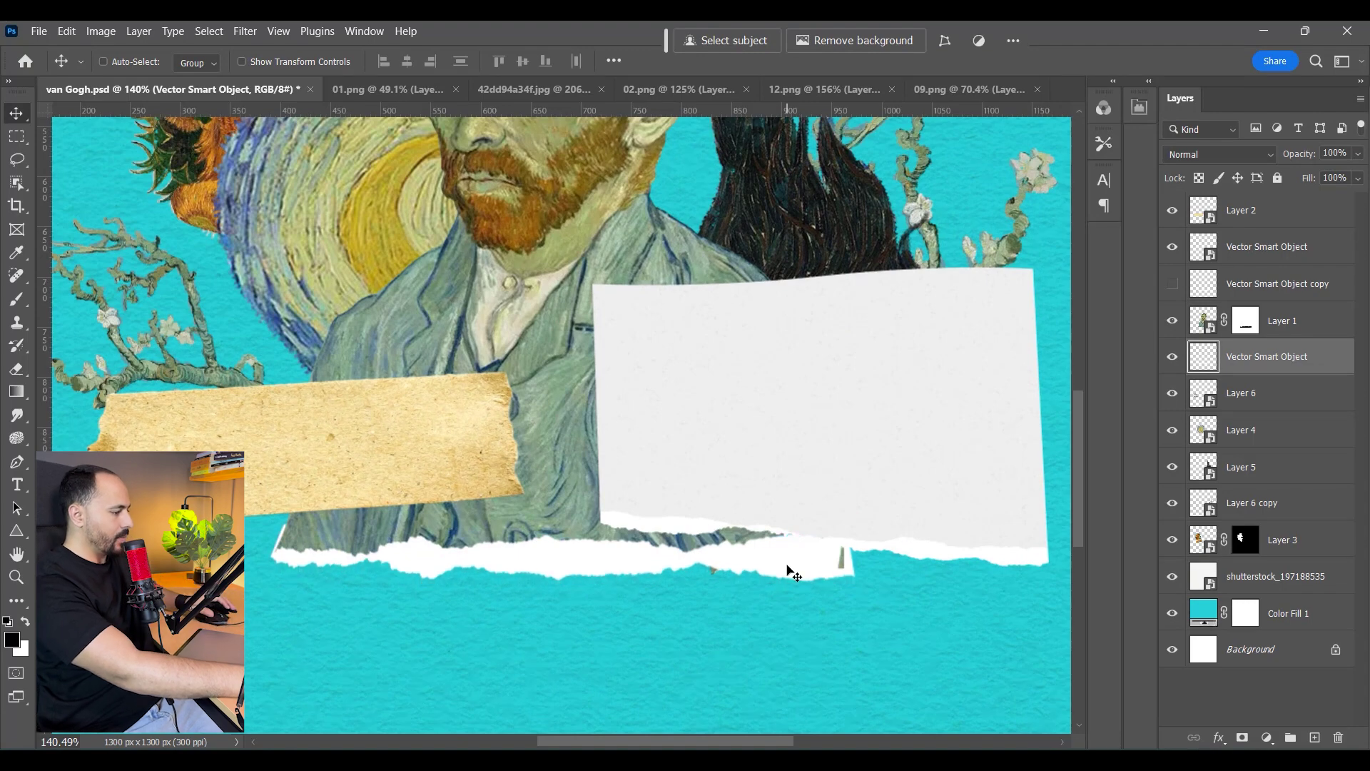
Narrow the torn edge to 99.32% width to fit the jacket's left side and apply the transform
scroll(793, 571, down, 5)
scroll(712, 564, up, 4)
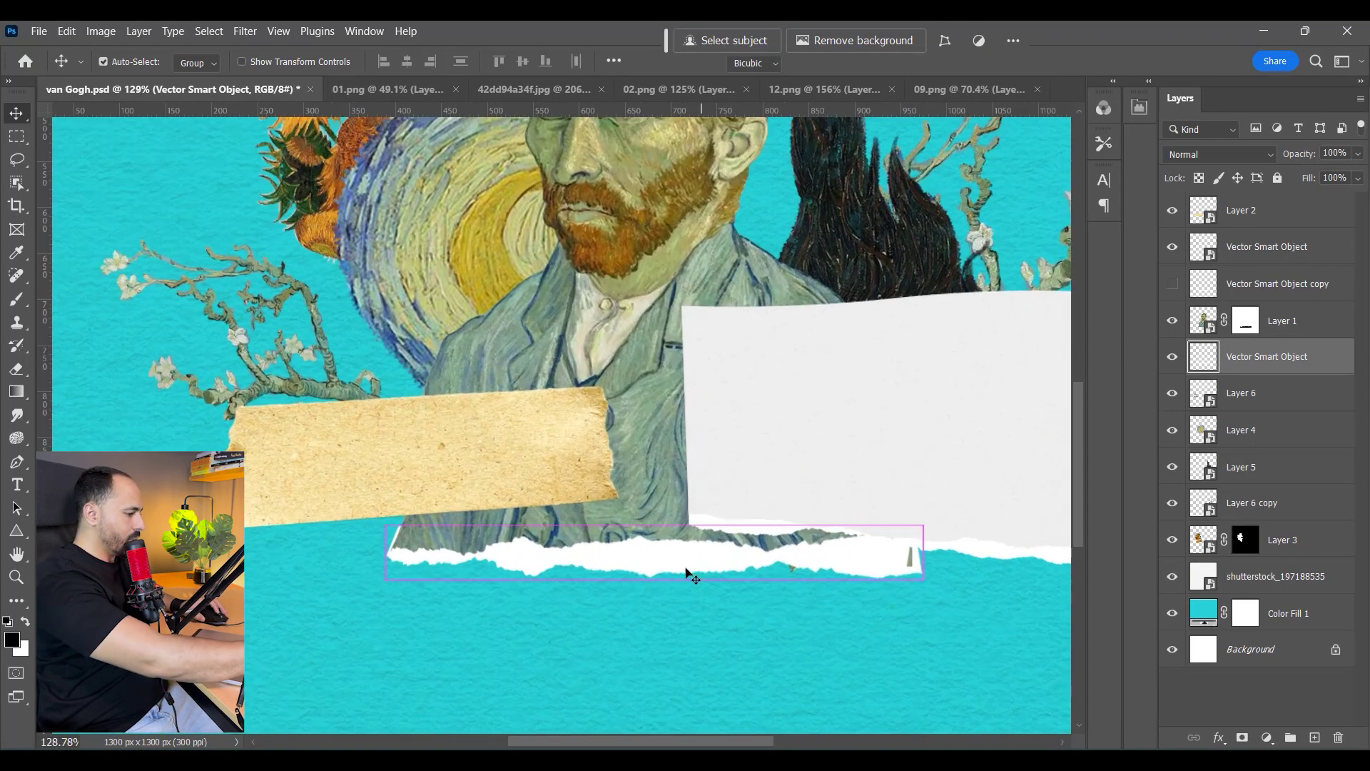
key(ctrl+t)
scroll(371, 559, up, 3)
drag(395, 554, 391, 554)
scroll(525, 540, down, 4)
drag(889, 563, 828, 595)
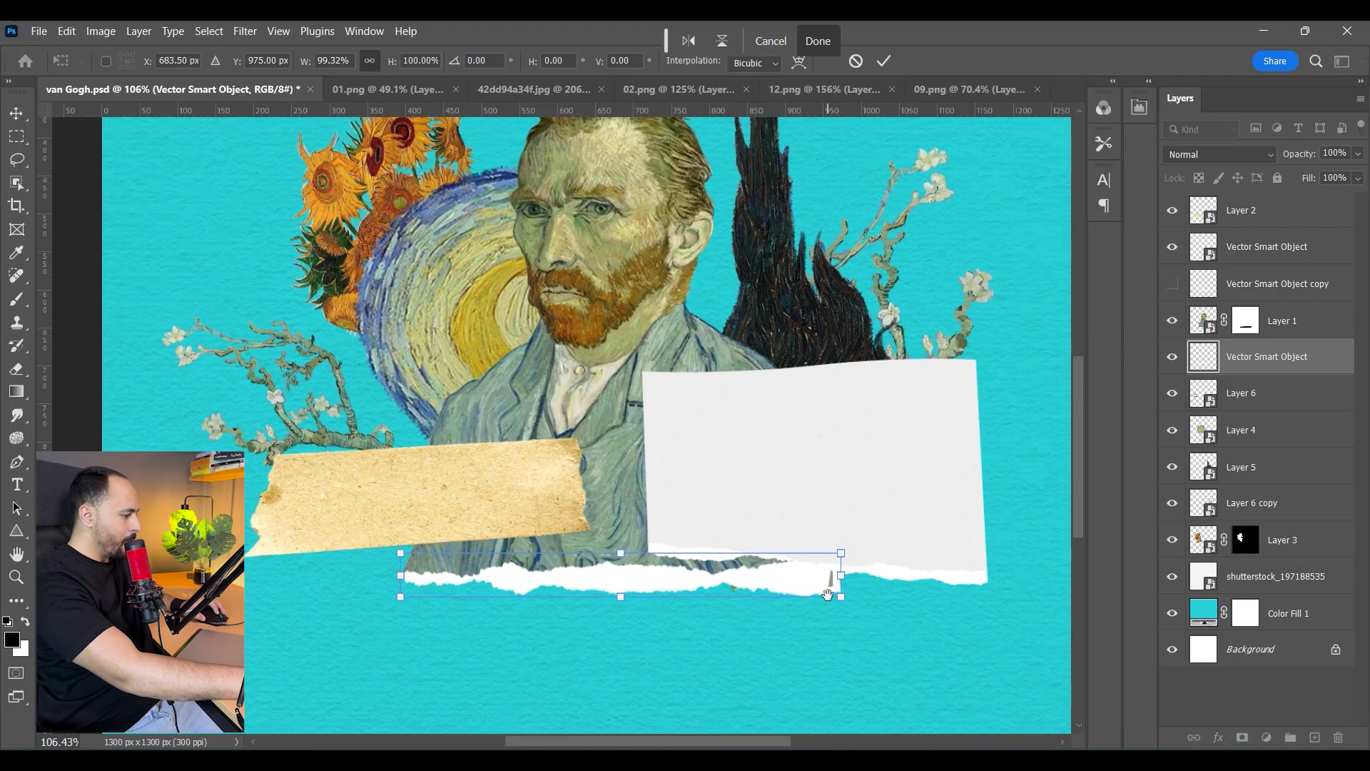
scroll(827, 594, up, 3)
key(alt+space)
click(853, 506)
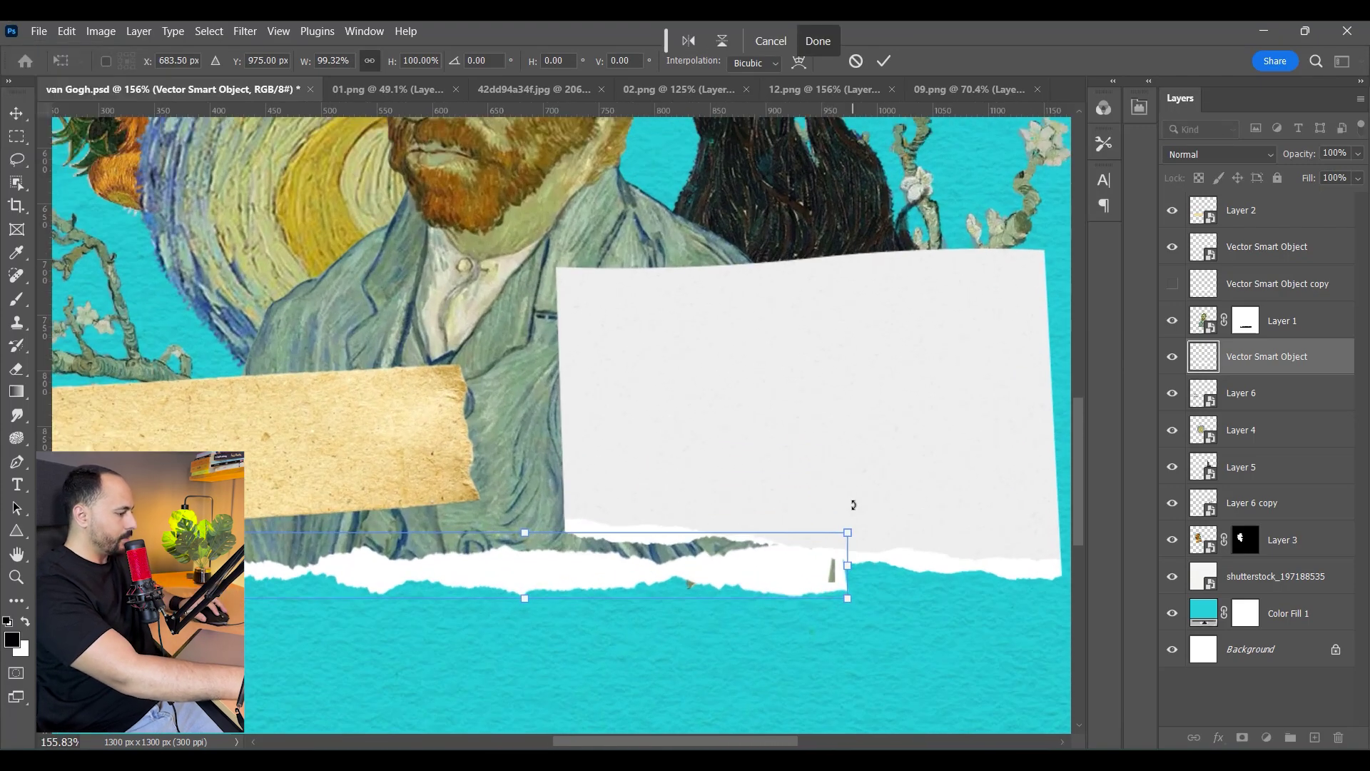
key(Return)
Move the white paper down slightly, scale it to 29.60%, and reposition it over the jacket's right side
scroll(852, 503, down, 5)
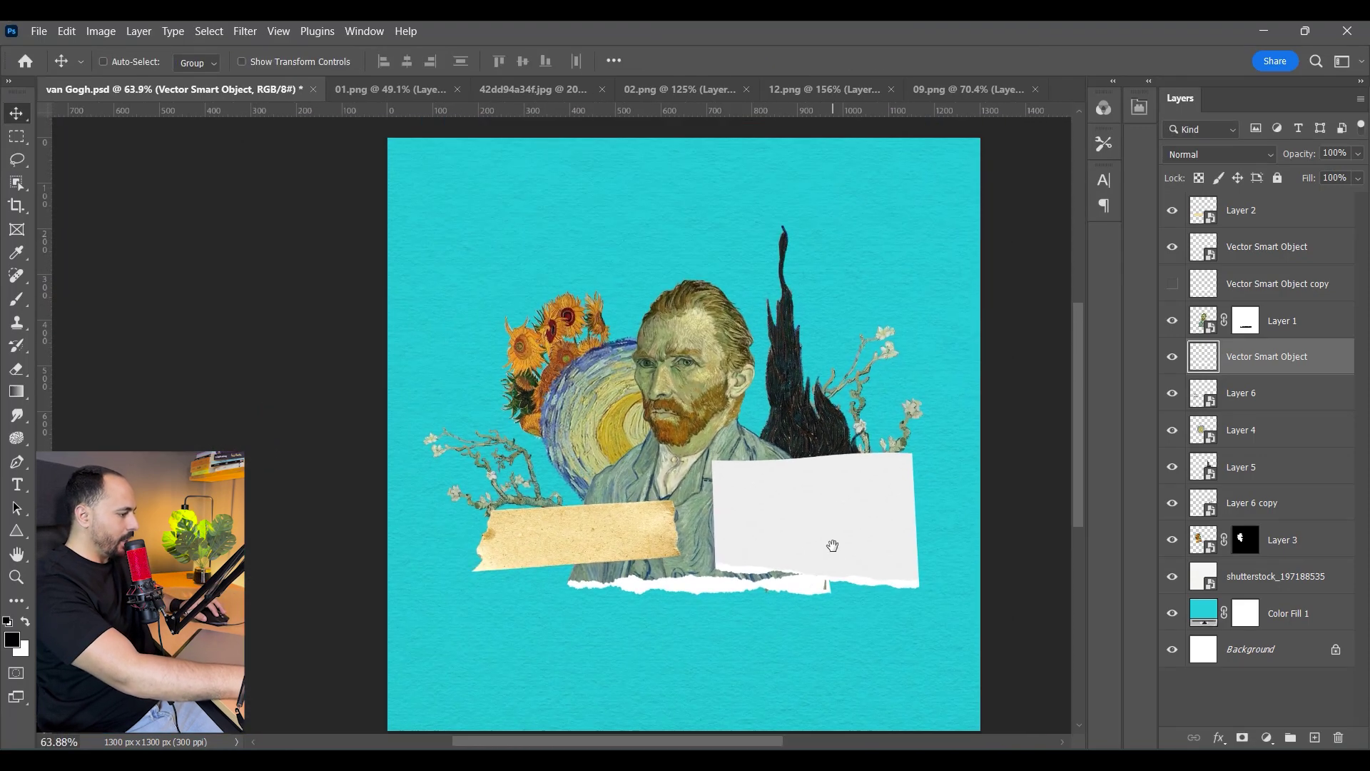
scroll(832, 545, up, 2)
scroll(832, 545, up, 1)
right_click(813, 491)
click(829, 500)
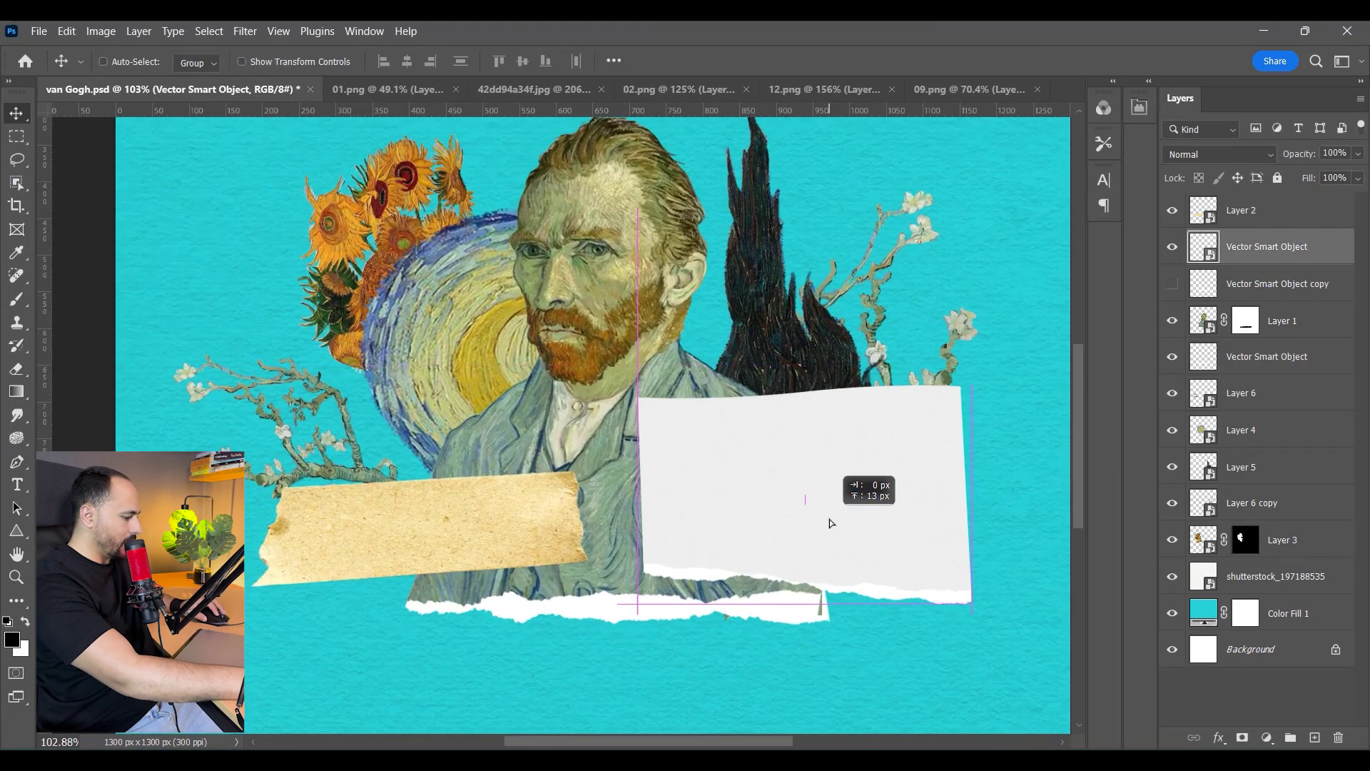
key(ctrl+t)
drag(971, 386, 963, 398)
drag(897, 485, 902, 489)
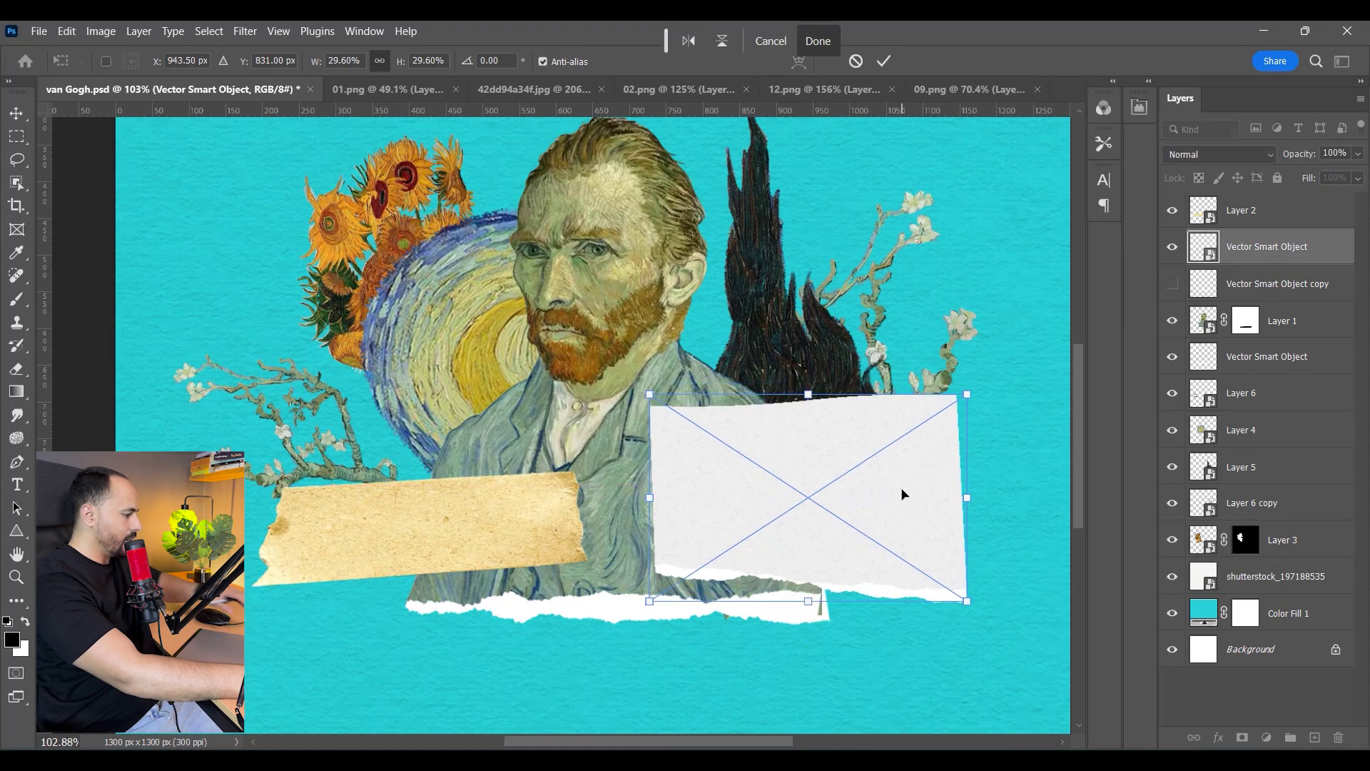
key(Return)
scroll(885, 554, up, 5)
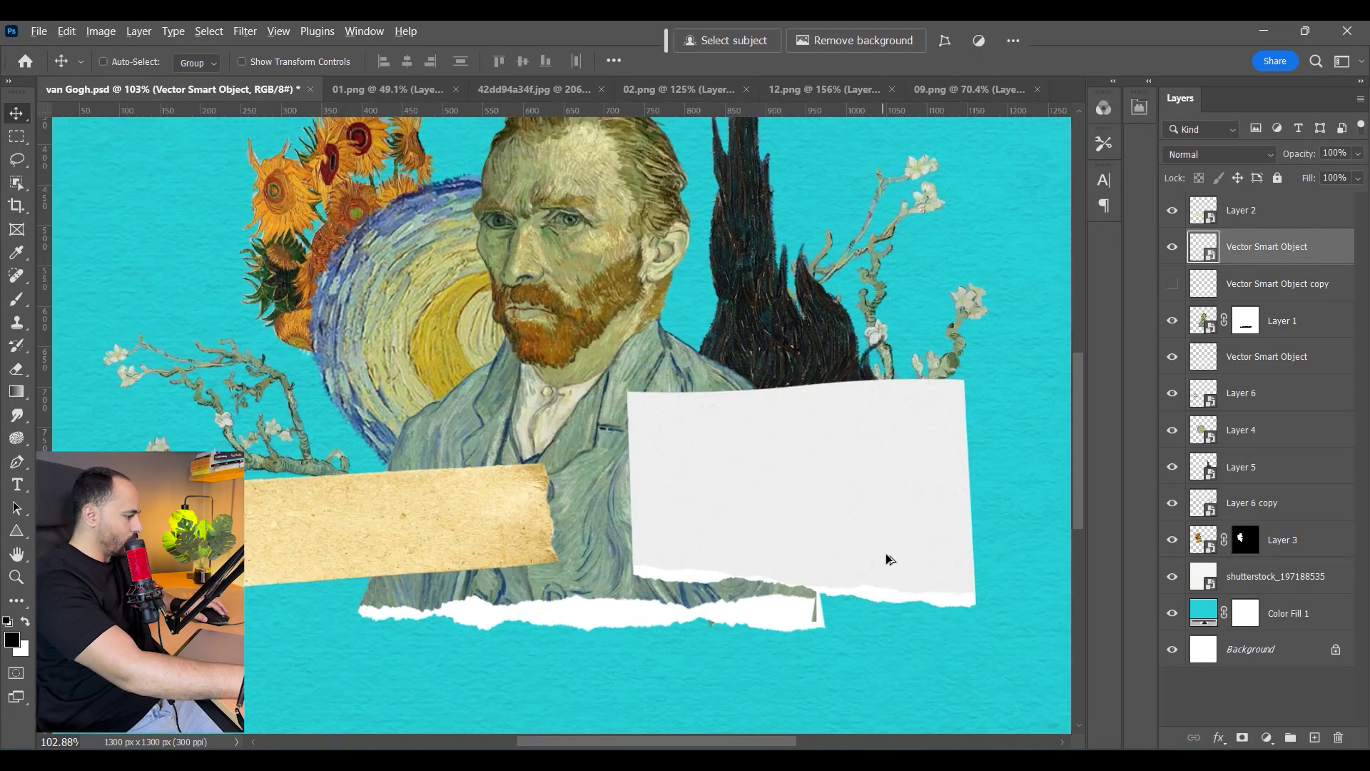
right_click(788, 619)
click(799, 630)
drag(798, 629, 828, 661)
key(ctrl+z)
right_click(766, 581)
click(777, 595)
drag(758, 591, 774, 612)
key(ctrl+z)
Brush black on the portrait's layer mask to hide the leftover jacket sliver at the torn edge's right end
click(1239, 326)
click(16, 300)
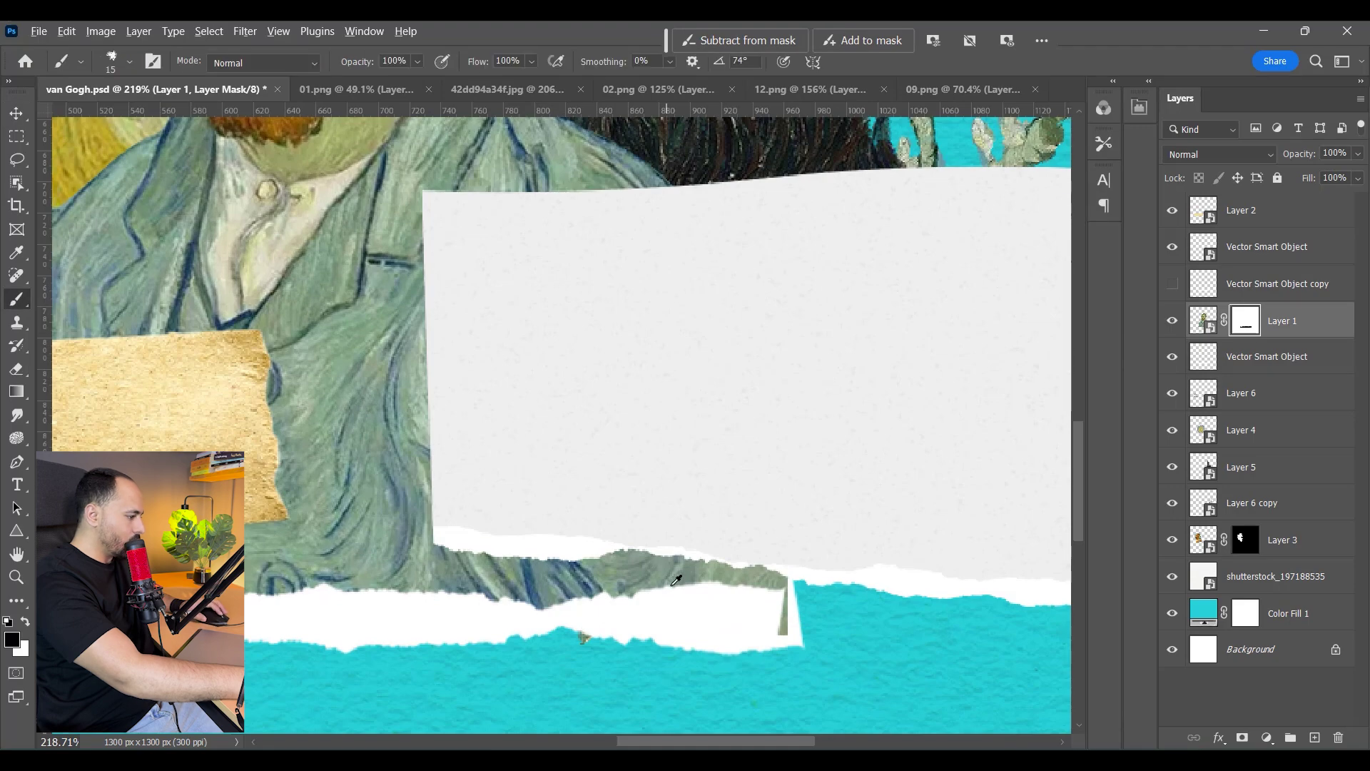
scroll(731, 600, up, 3)
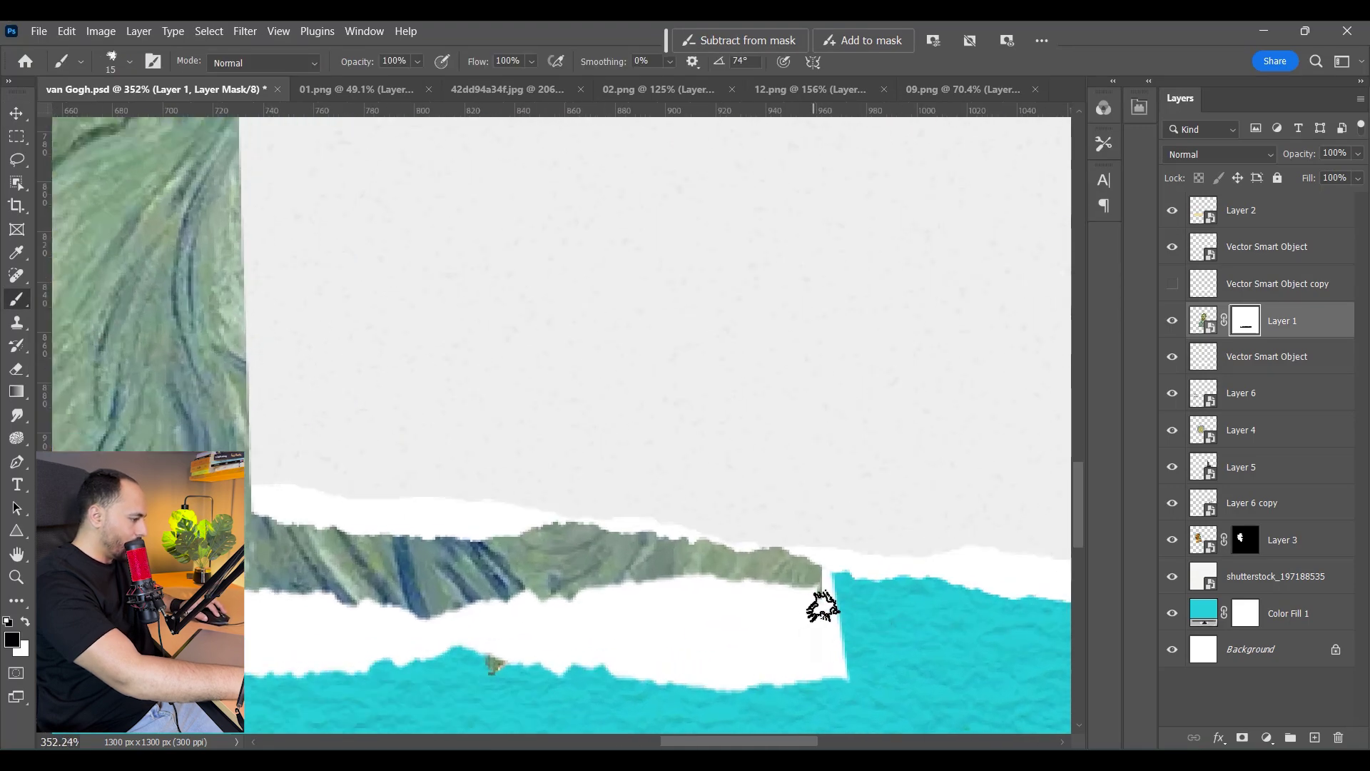
scroll(845, 653, down, 5)
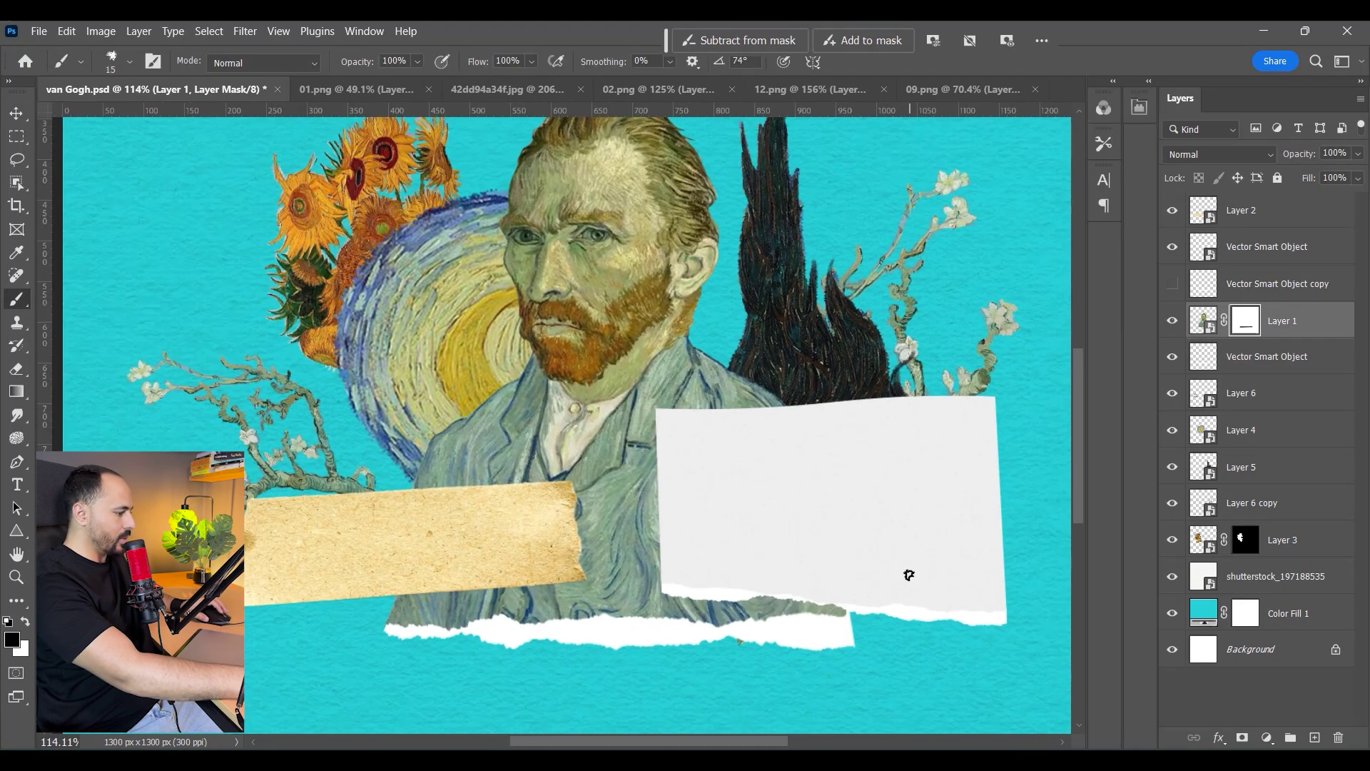
click(16, 114)
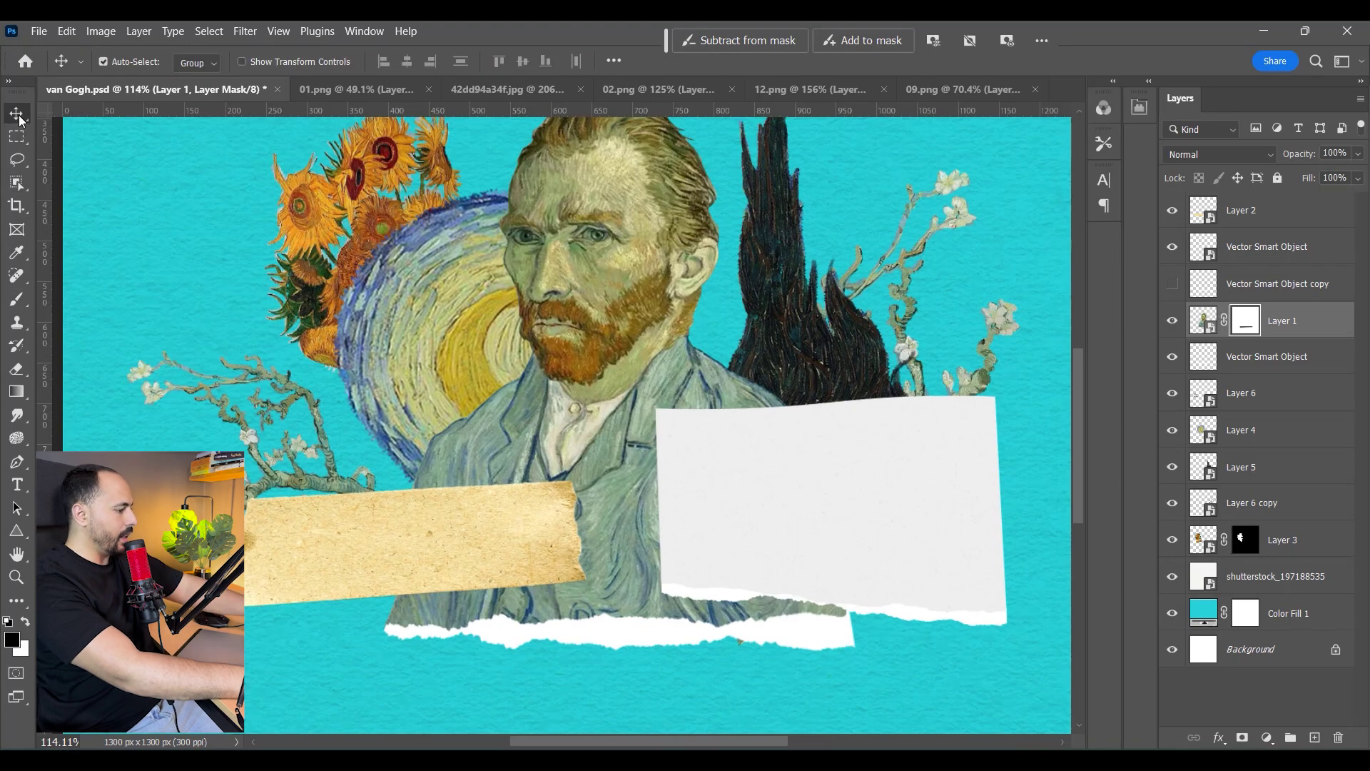
key(ctrl+0)
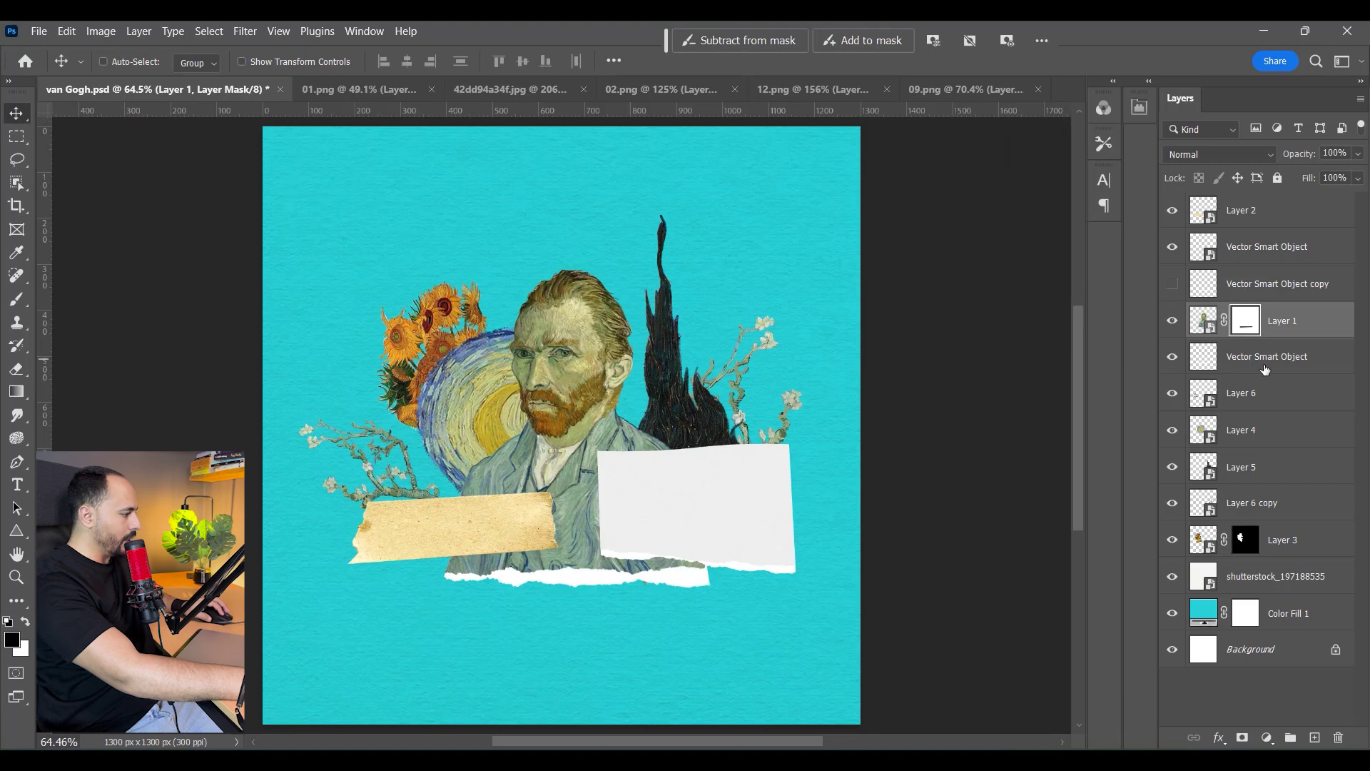
Add a Color Overlay effect to the torn edge layer beneath the portrait
click(1190, 371)
drag(508, 598, 682, 575)
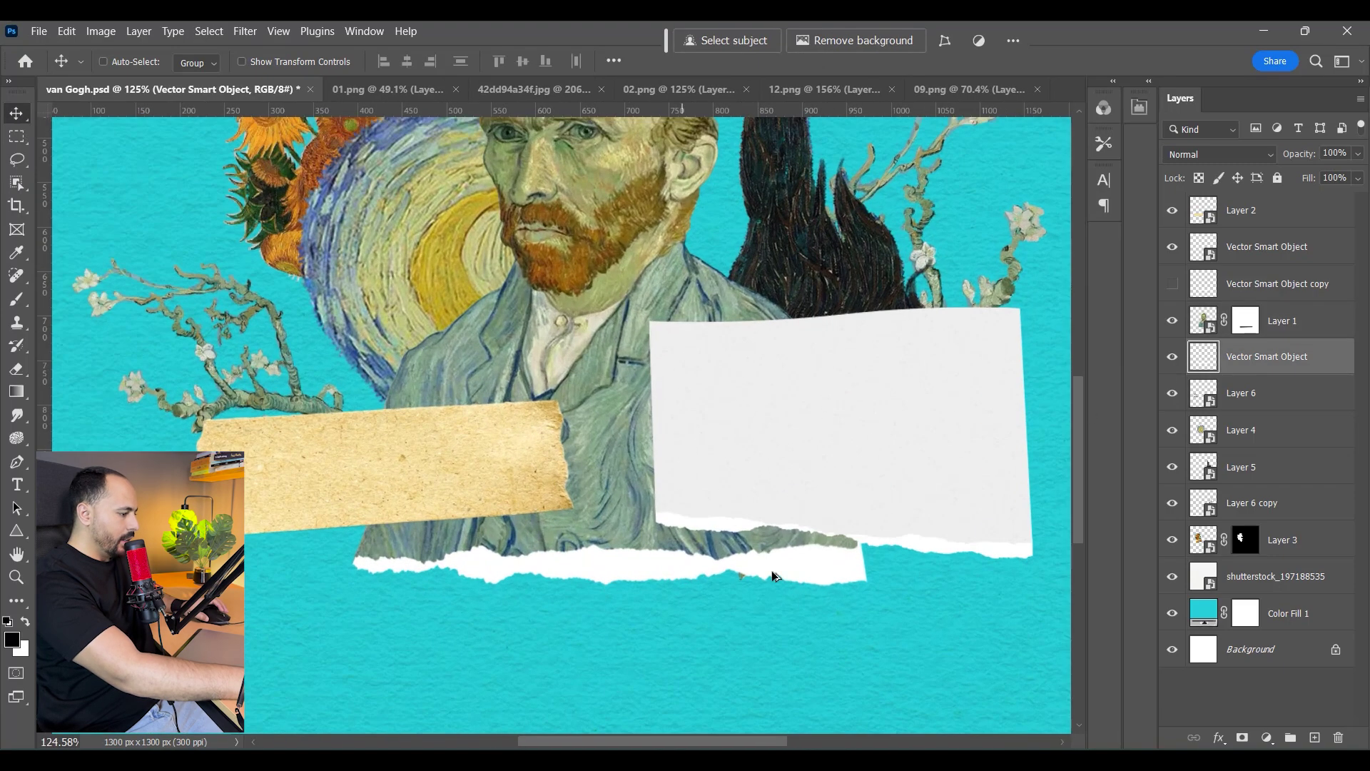
click(1221, 741)
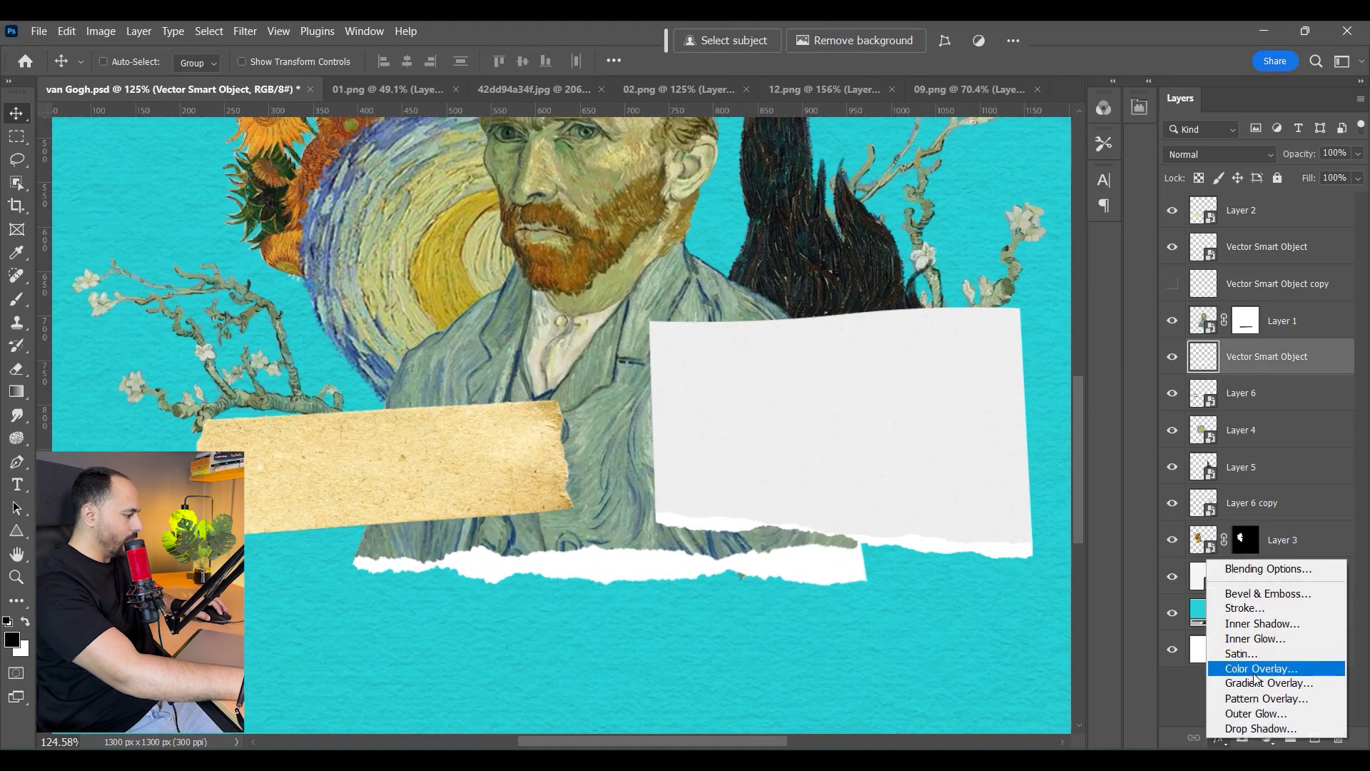
click(1259, 668)
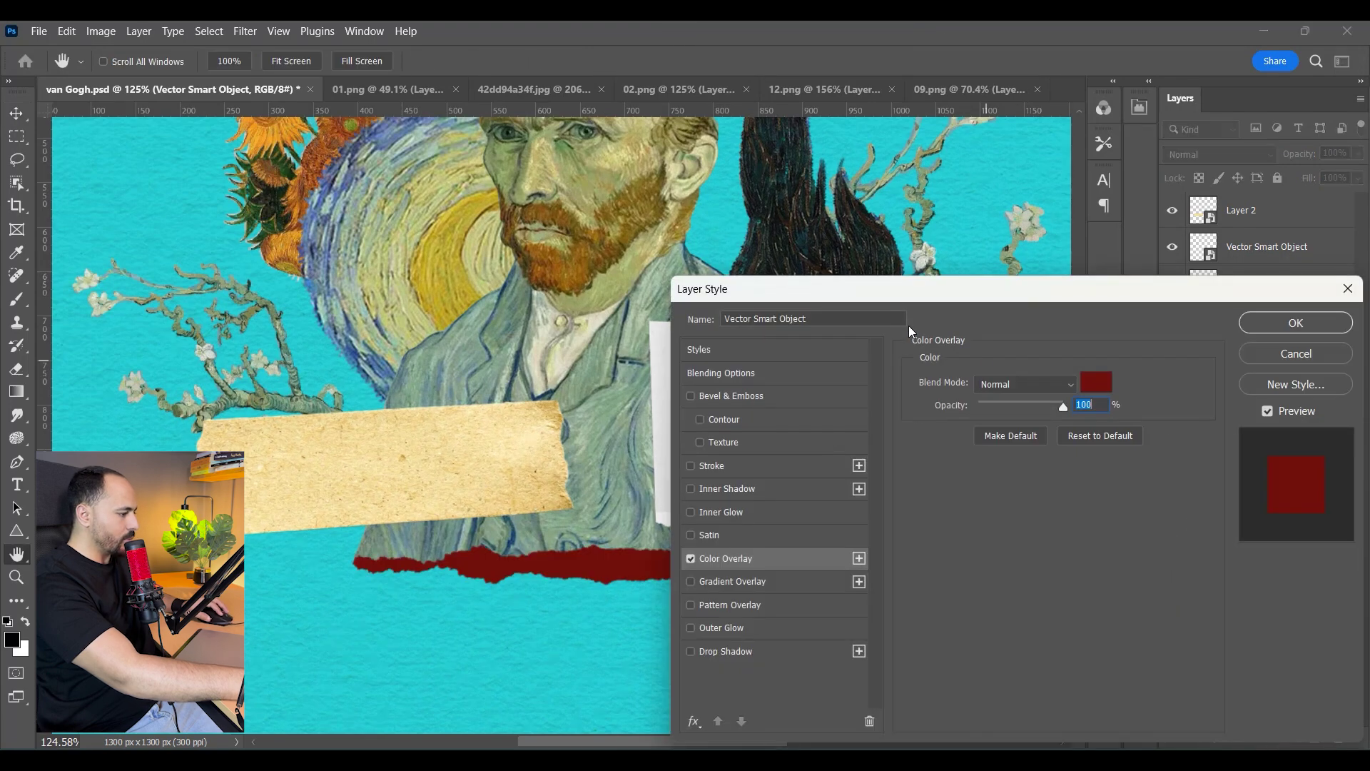
drag(901, 293, 1076, 412)
Try several overlay tints, set the colour to pale green eeffe4, and apply the layer style
click(1275, 497)
click(739, 472)
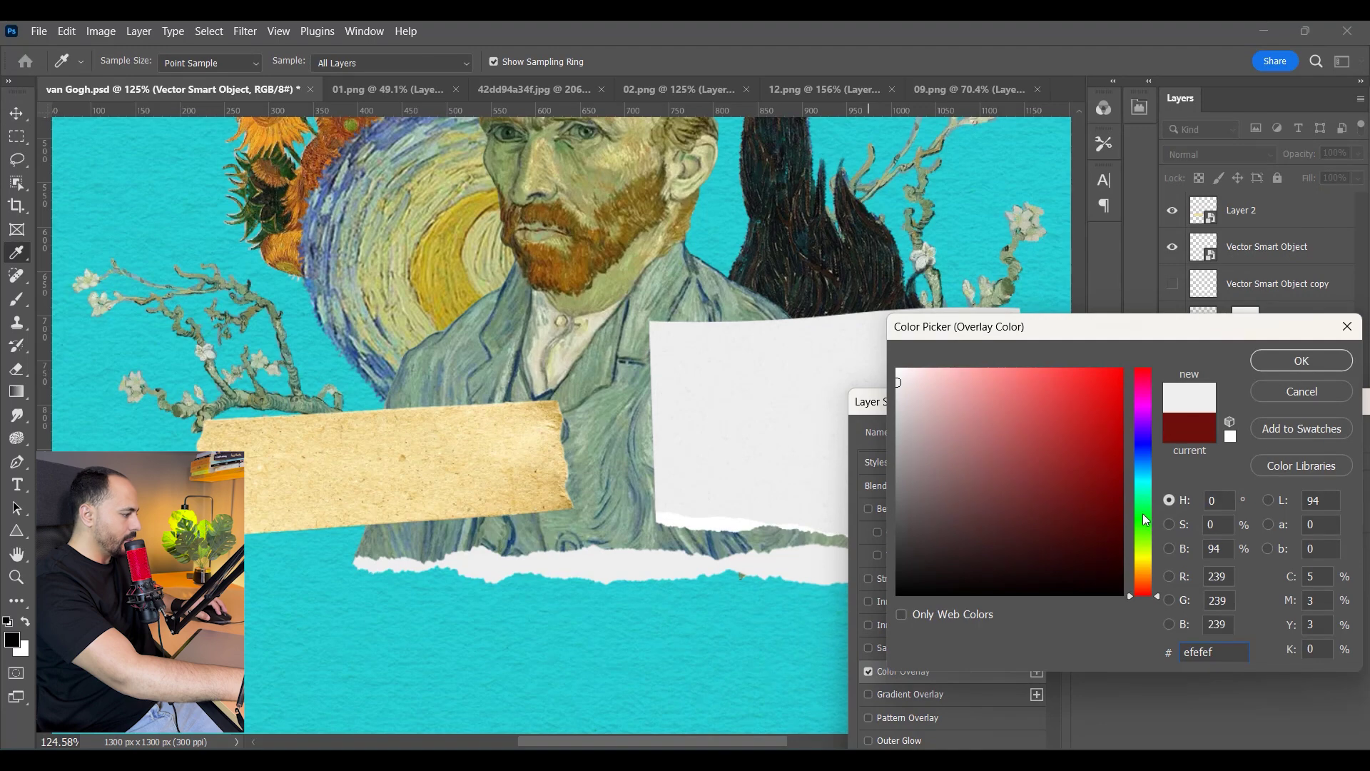
drag(1144, 520, 1141, 494)
click(905, 368)
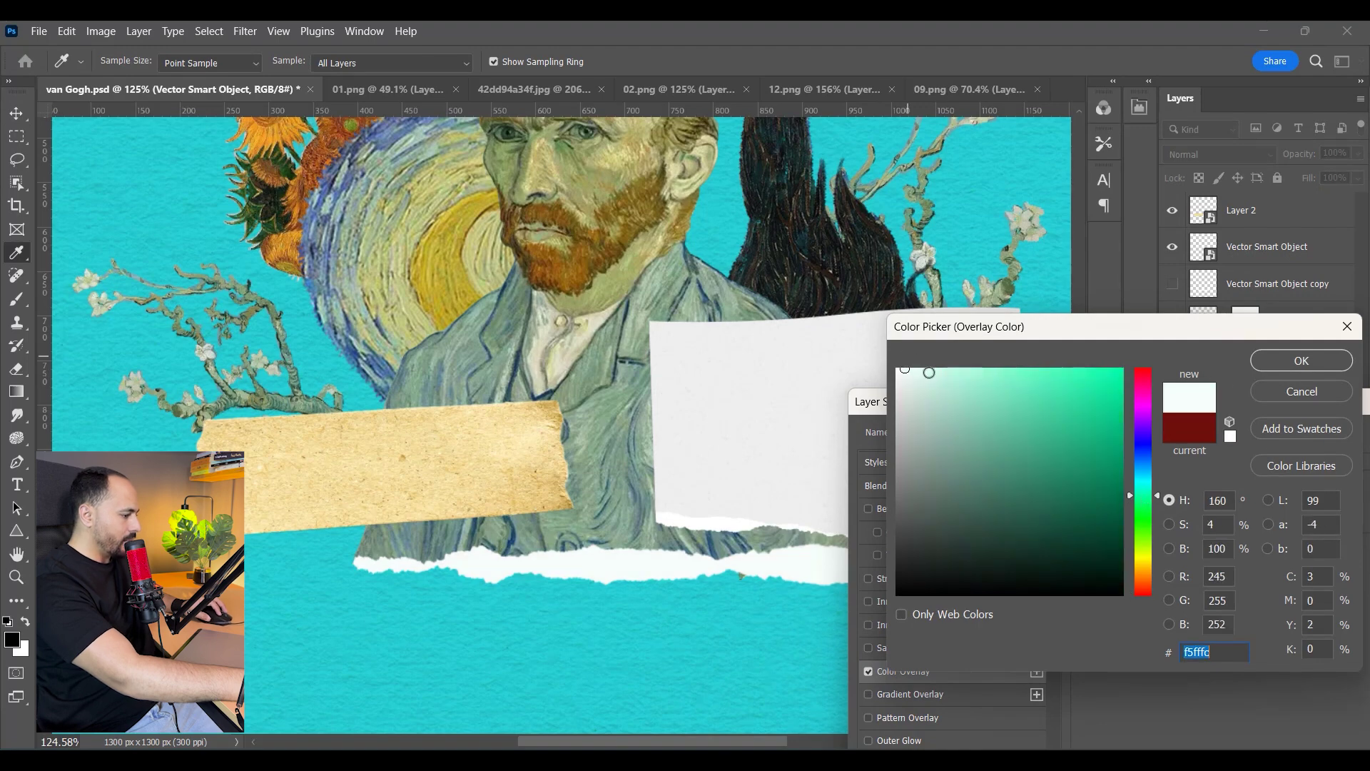
click(928, 371)
click(1146, 532)
click(925, 372)
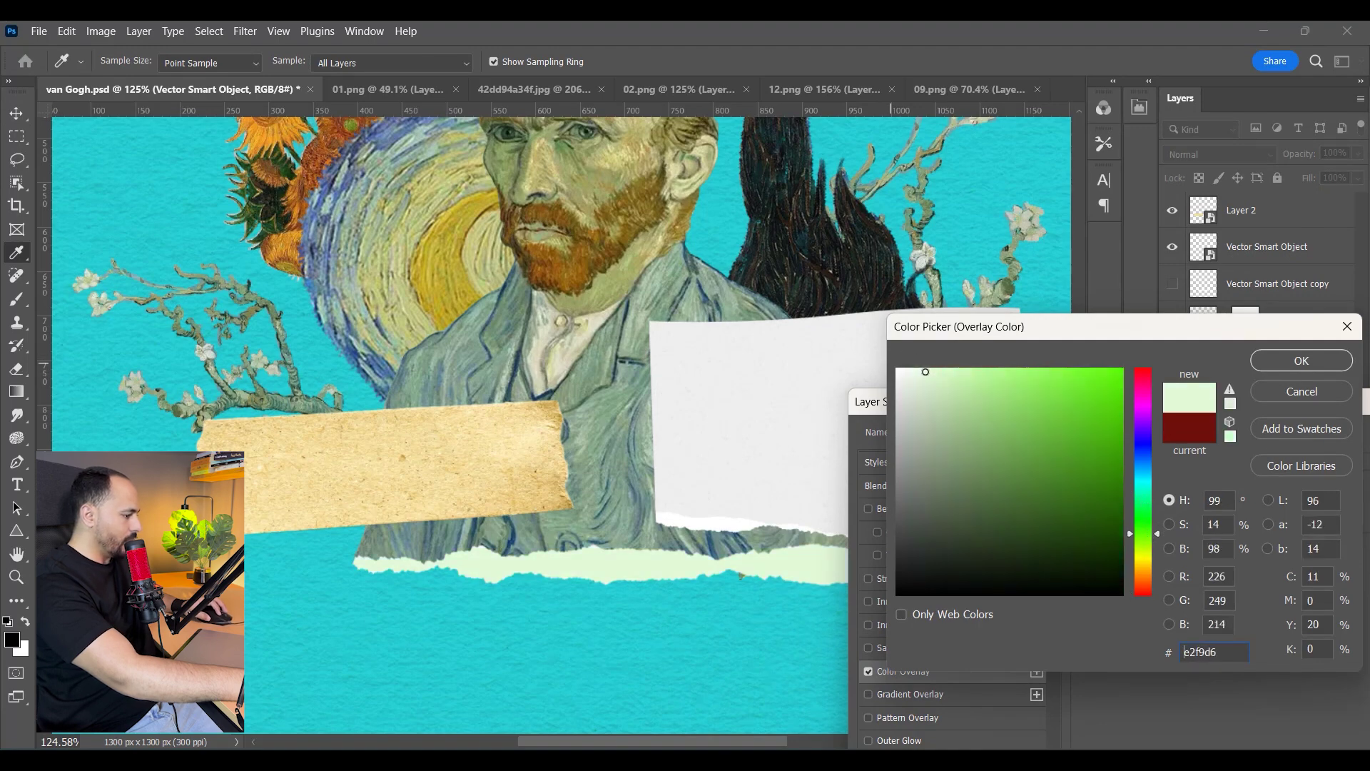
click(902, 372)
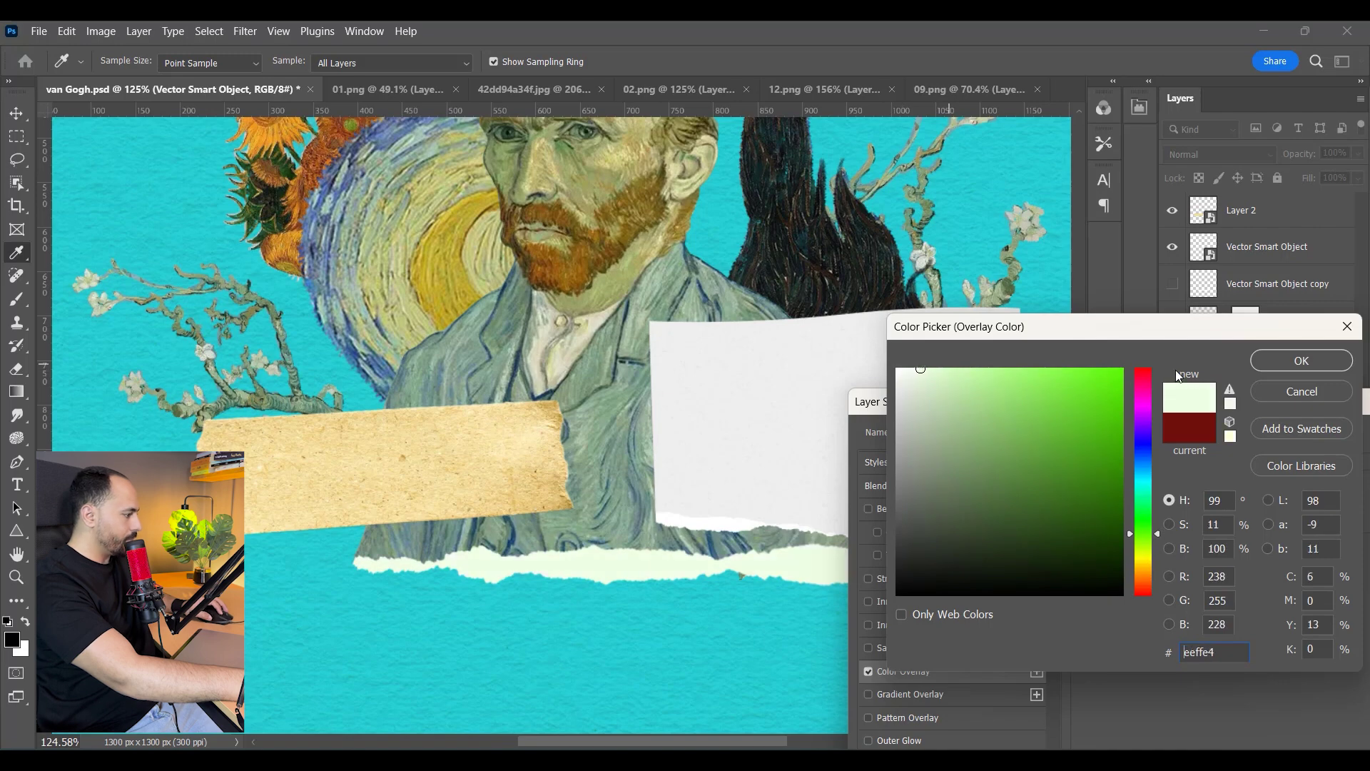
click(1301, 361)
click(1190, 433)
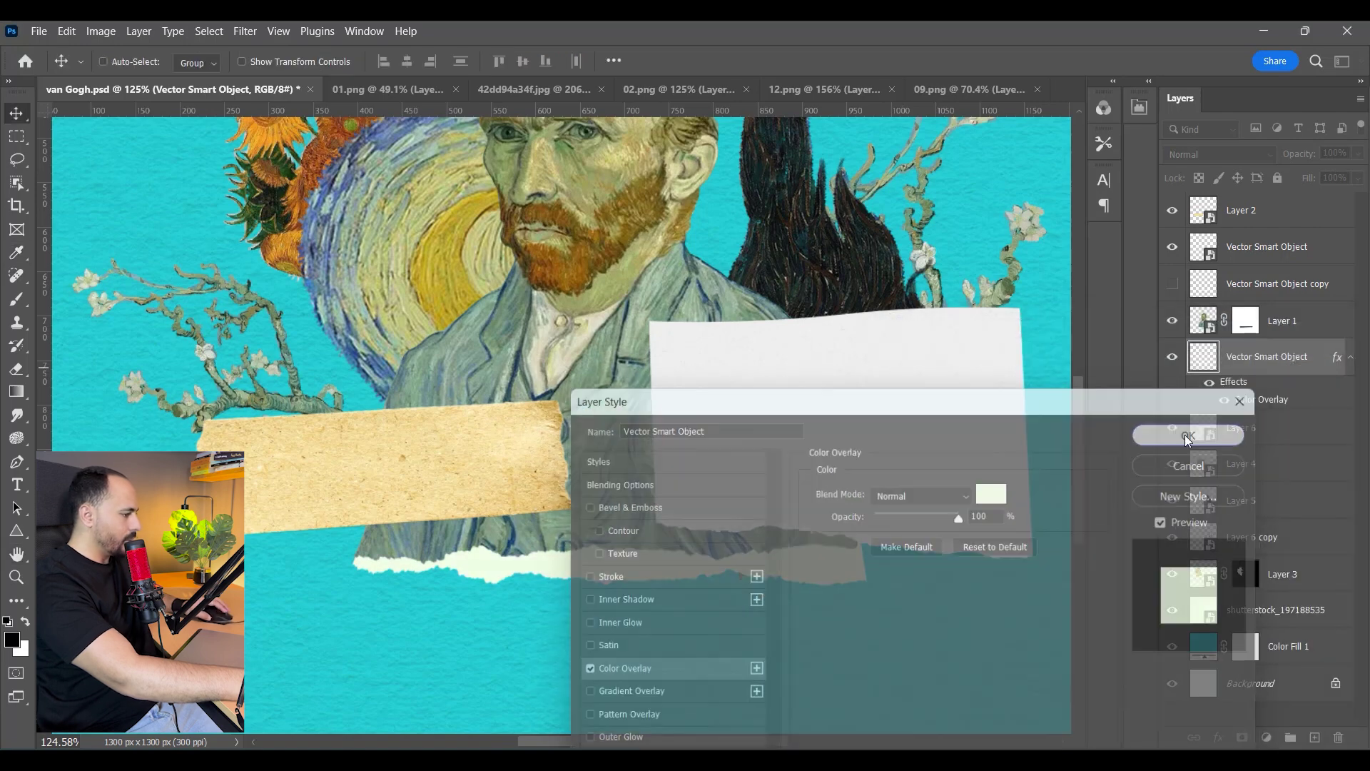
Select the white paper layer overlapping the portrait's jacket
scroll(849, 510, down, 2)
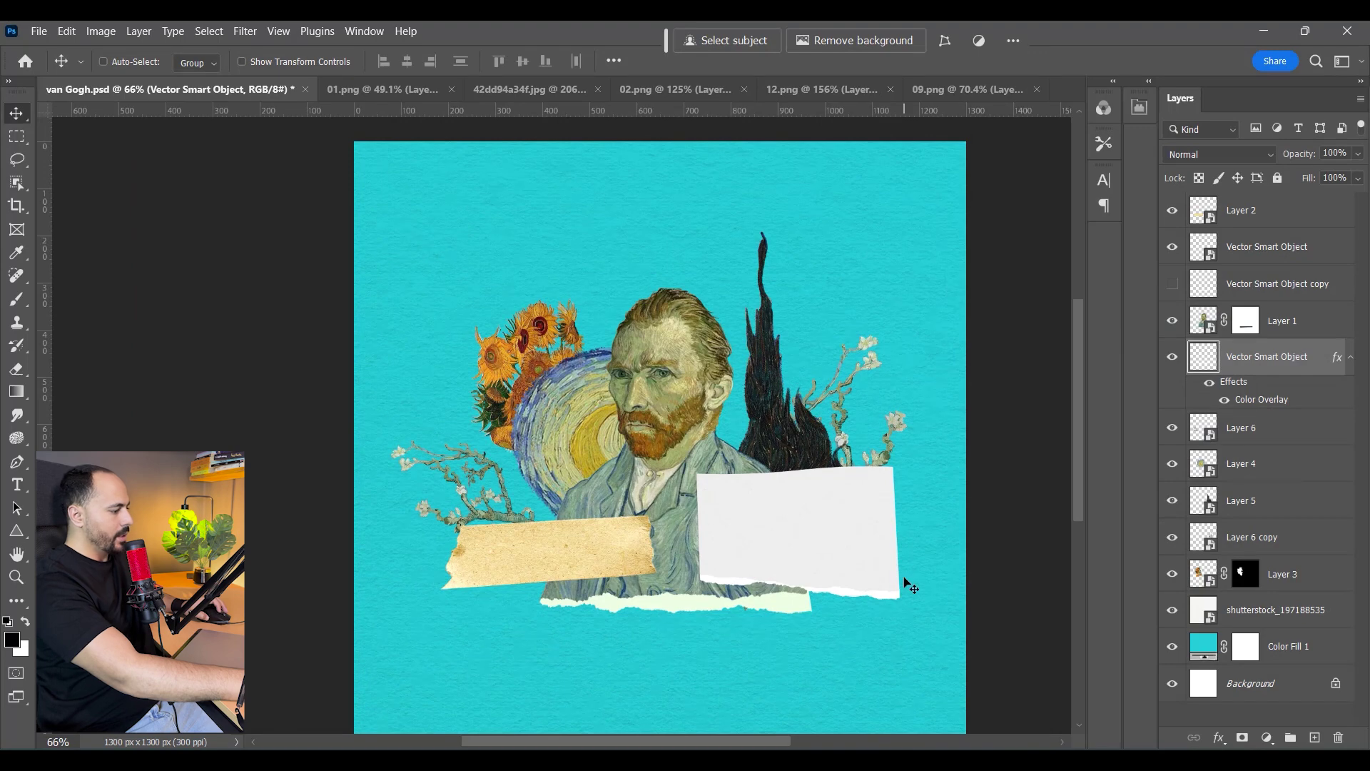
scroll(828, 578, up, 1)
right_click(789, 503)
click(810, 508)
drag(804, 523, 717, 490)
scroll(712, 533, down, 2)
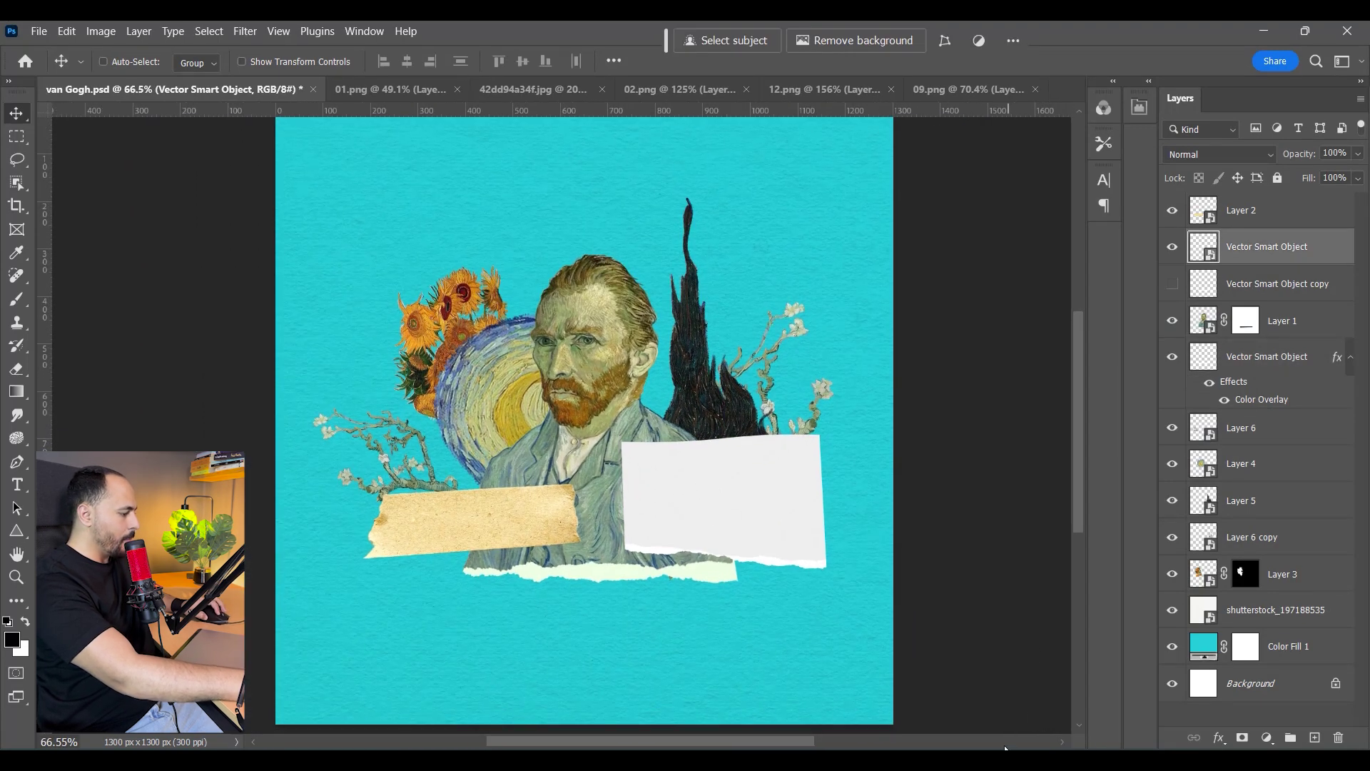
Switch to the Word document 1.docx, copy the heading "Vincent van Gogh", and return to the Photoshop collage
click(1005, 758)
right_click(254, 374)
click(351, 438)
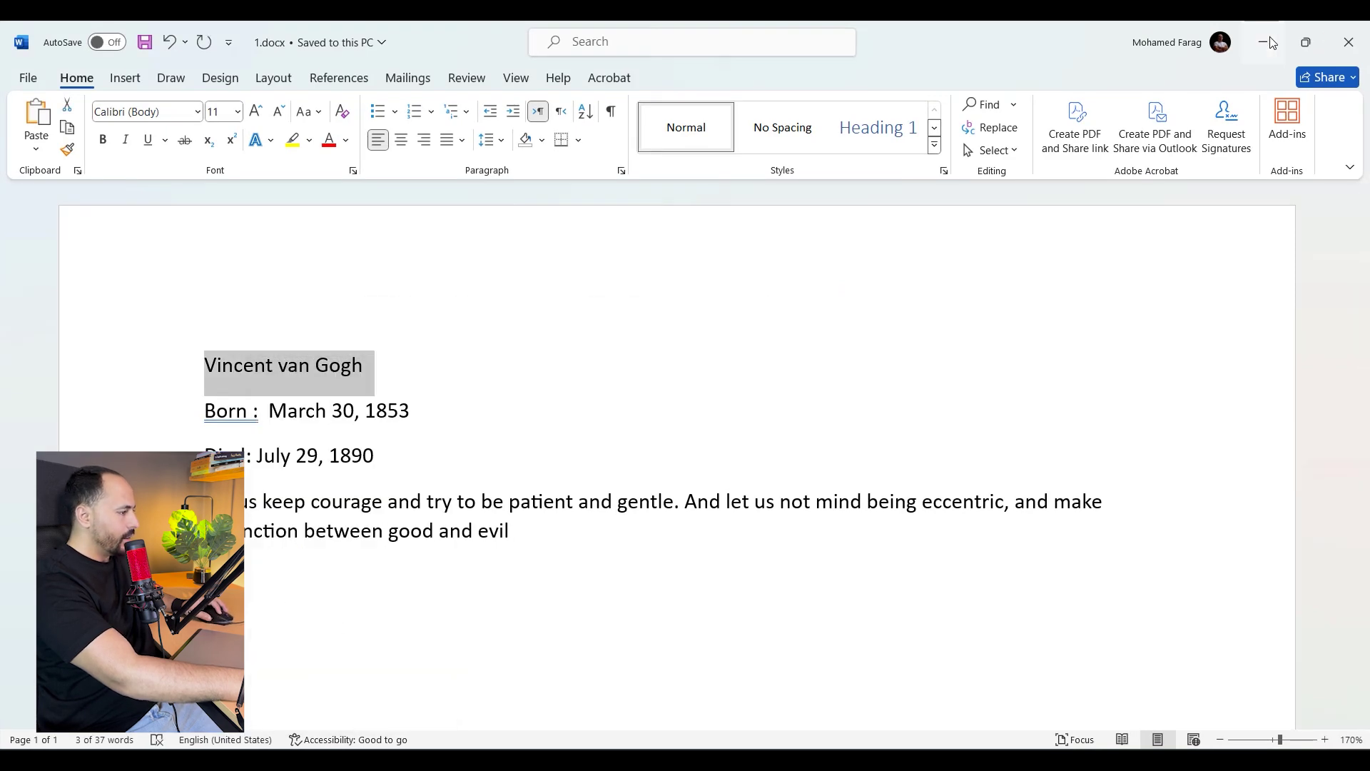
click(1270, 39)
Select the tan torn-paper strip layer, Layer 2, overlapping the portrait
scroll(504, 517, up, 5)
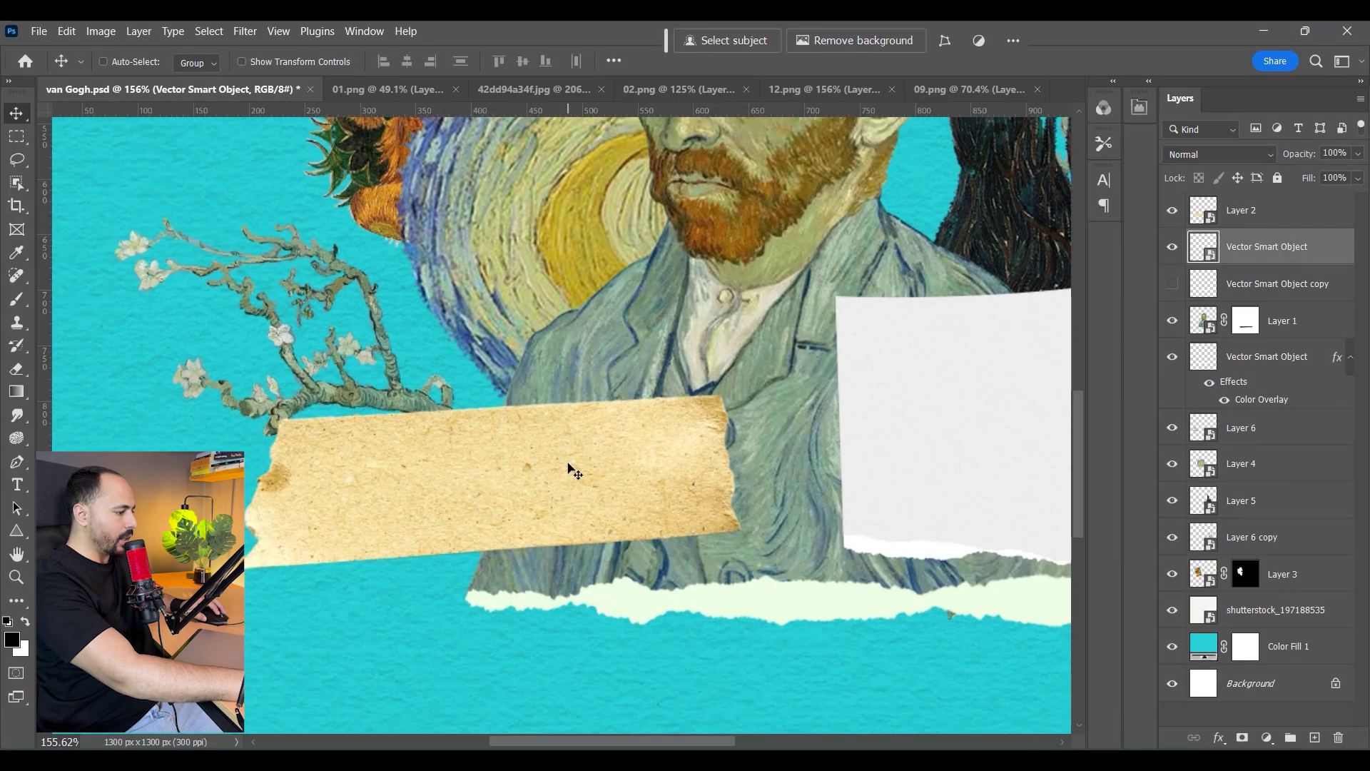
right_click(575, 472)
click(592, 473)
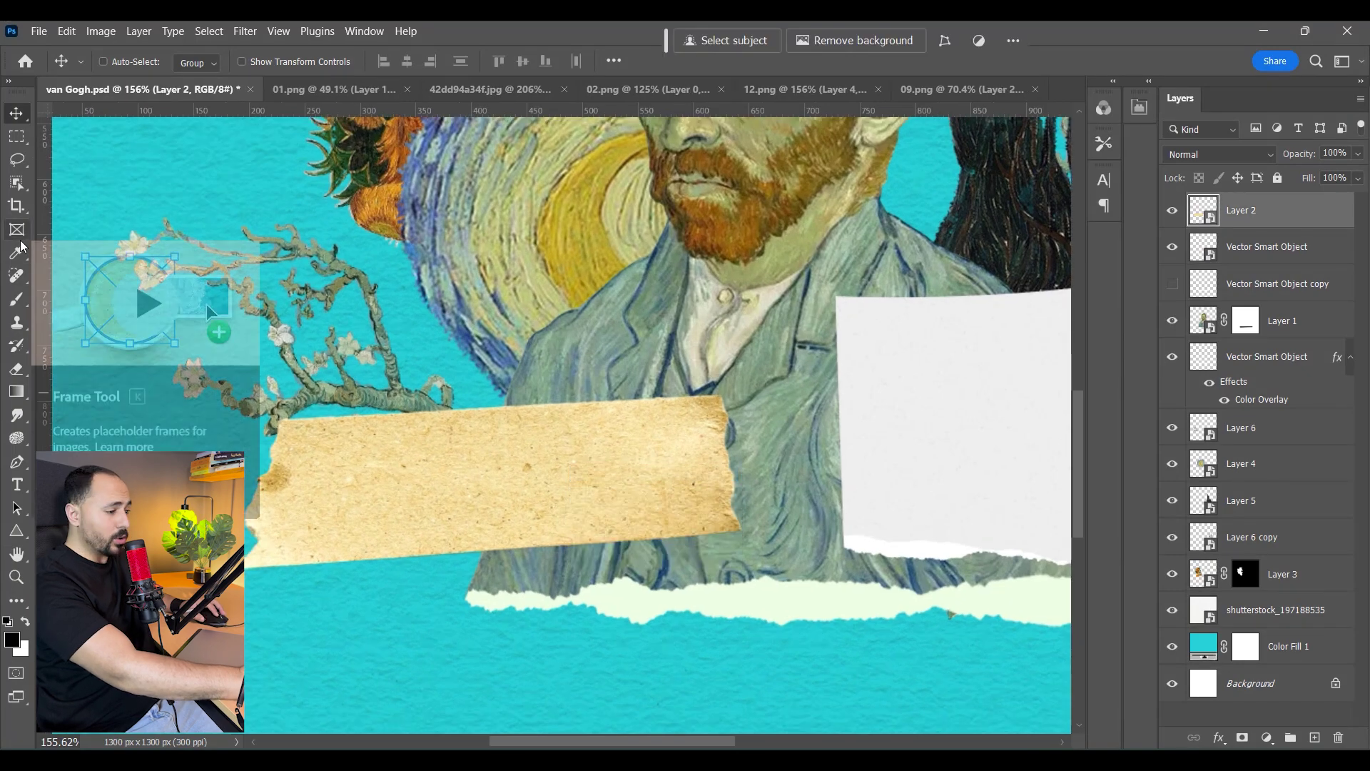
click(17, 485)
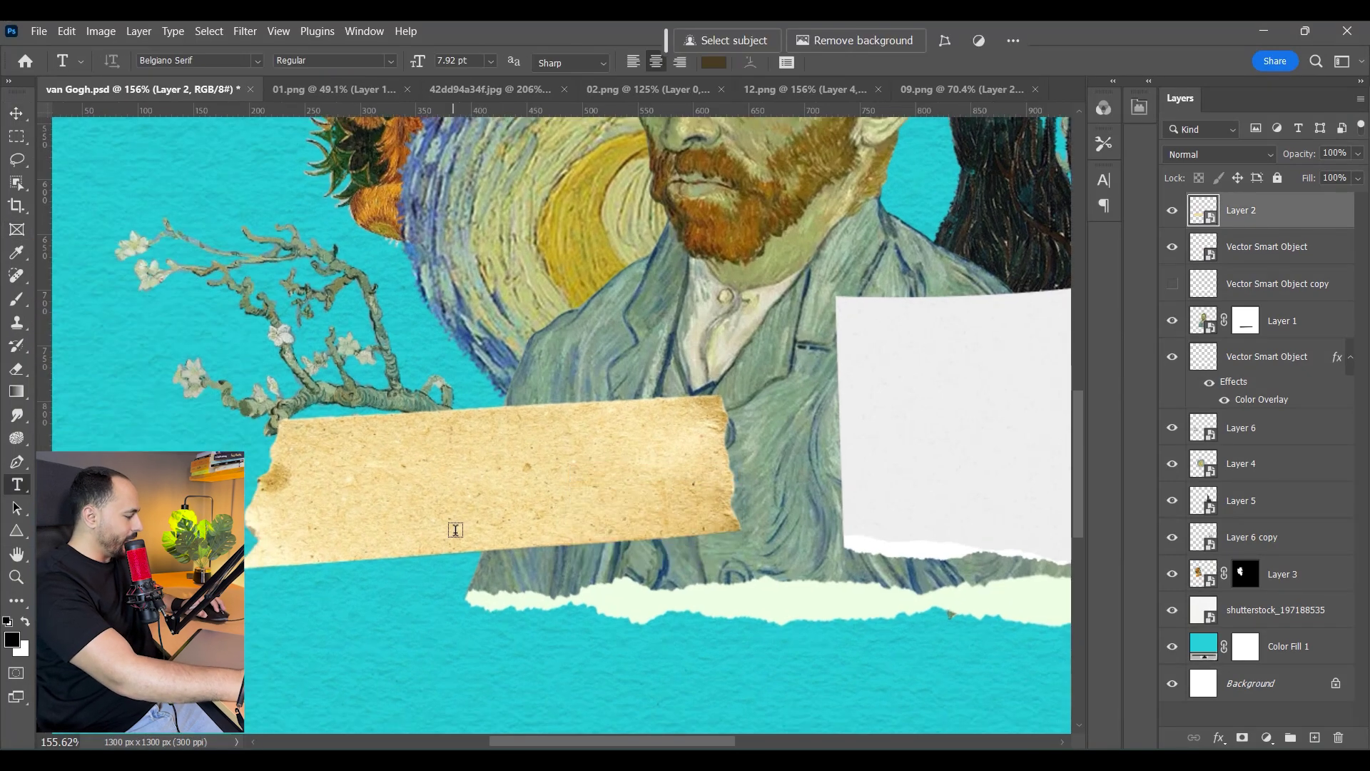
click(440, 497)
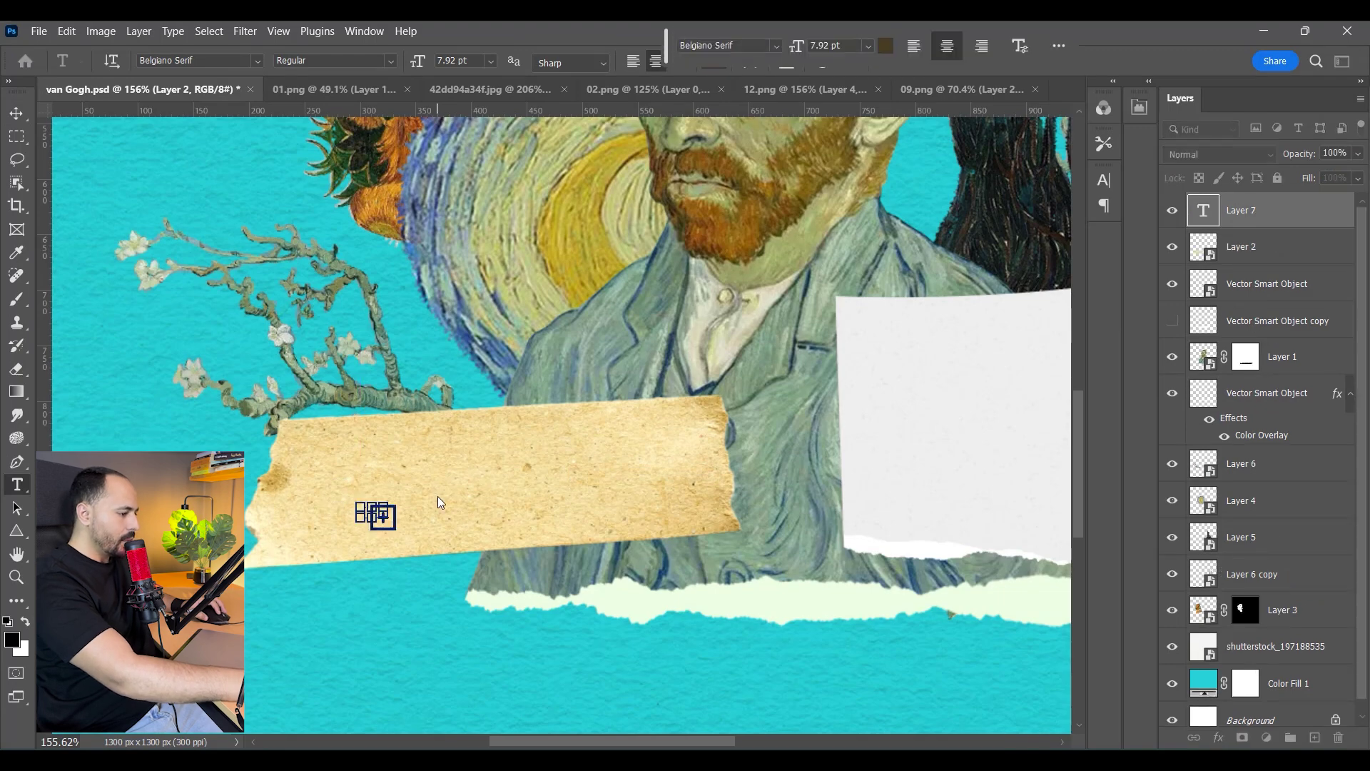
click(17, 116)
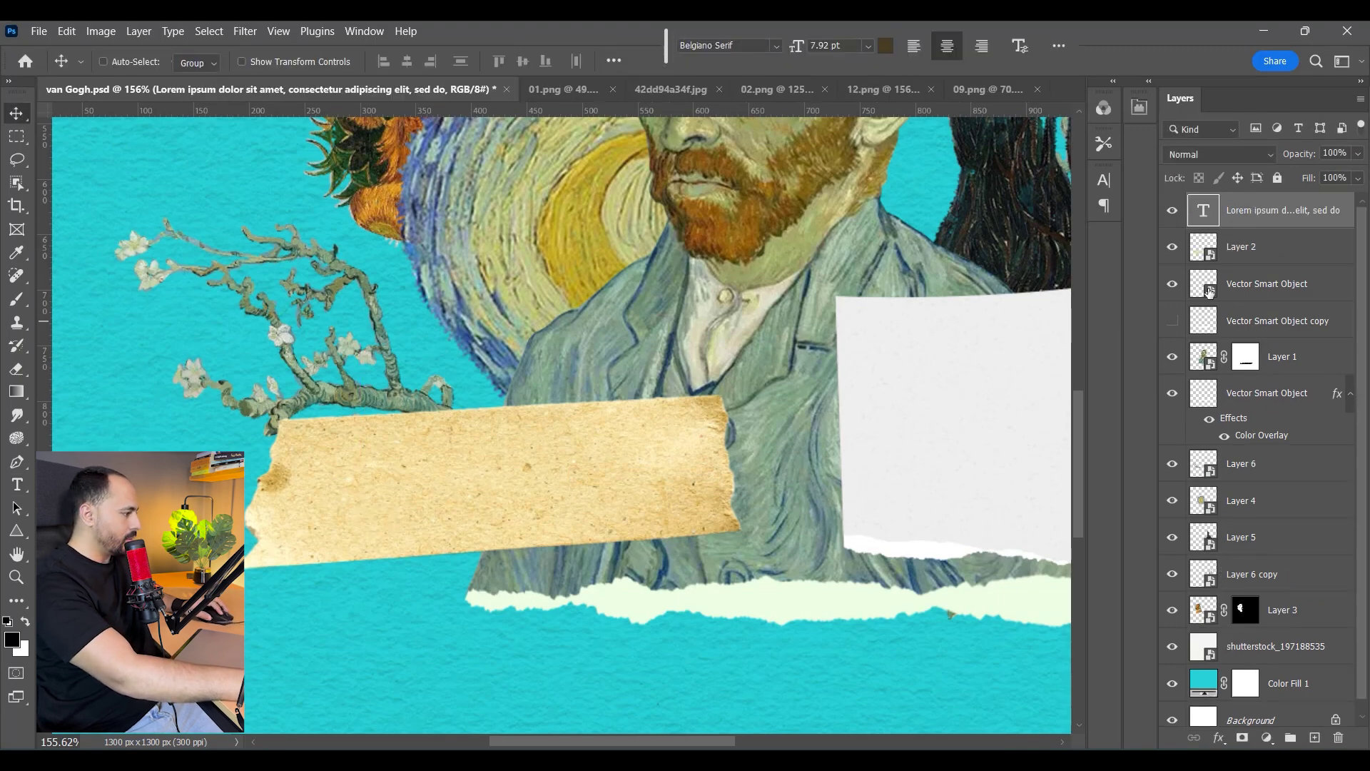
click(1171, 209)
Add a new layer and start a 12 pt Amandine Bold text line on the tan paper strip
click(1314, 738)
key(t)
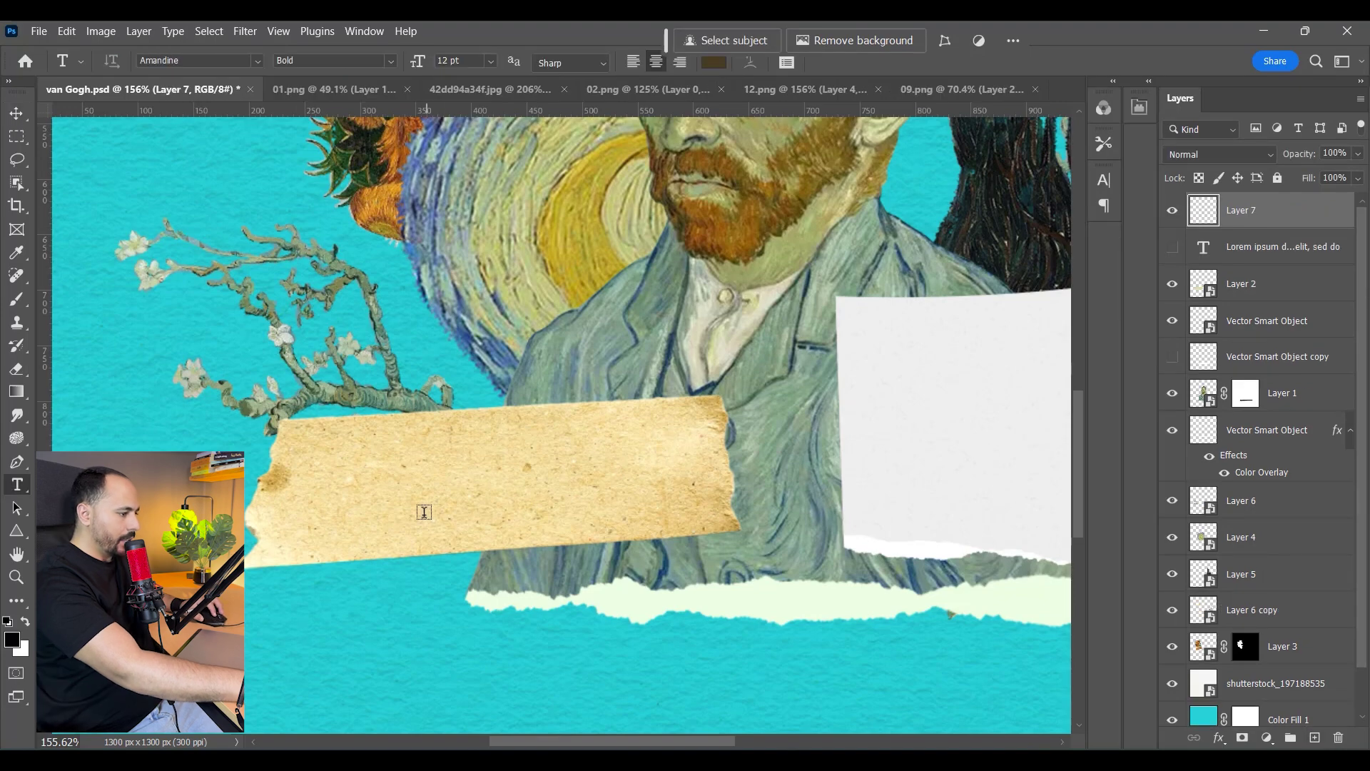
click(405, 504)
click(191, 60)
click(190, 60)
click(190, 58)
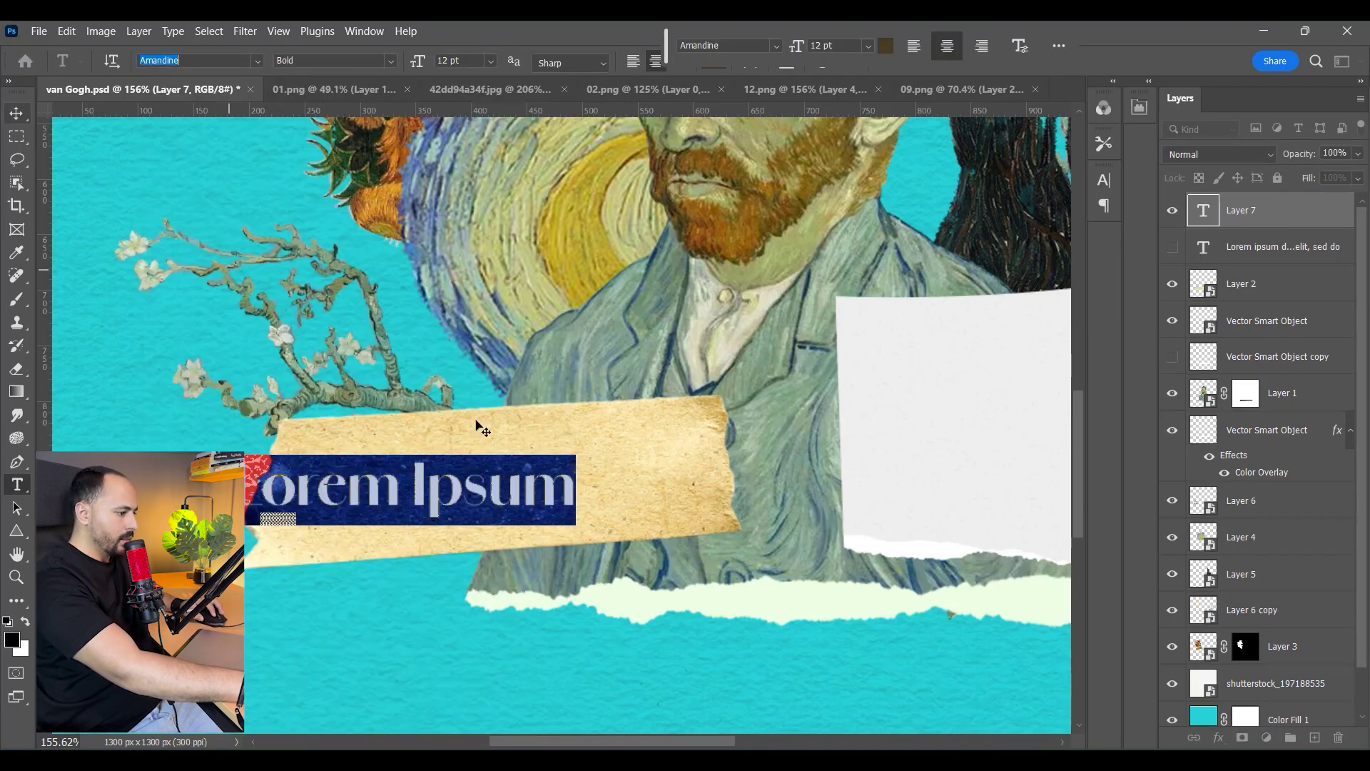
key(ctrl+v)
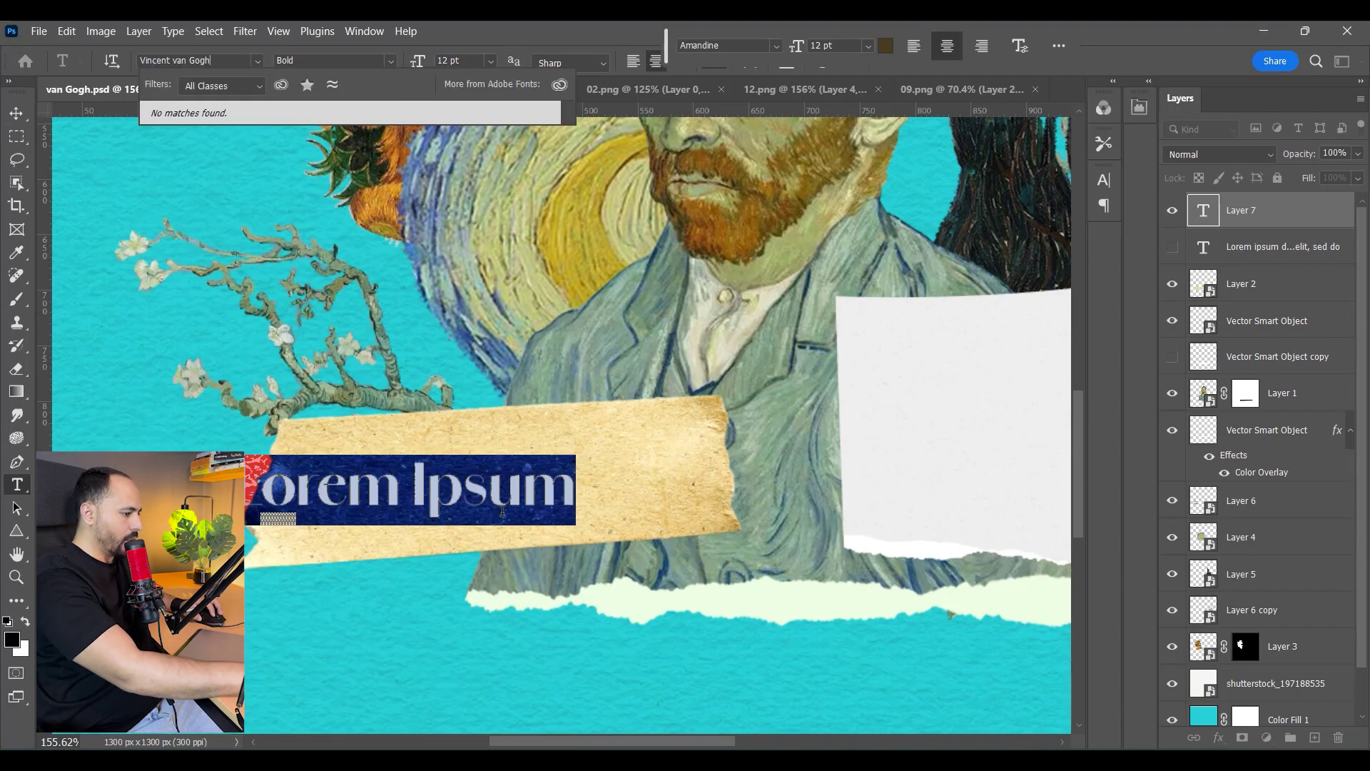
Copy "Vincent van Gogh" again from the Word document 1.docx and insert it into the Photoshop text line
click(994, 760)
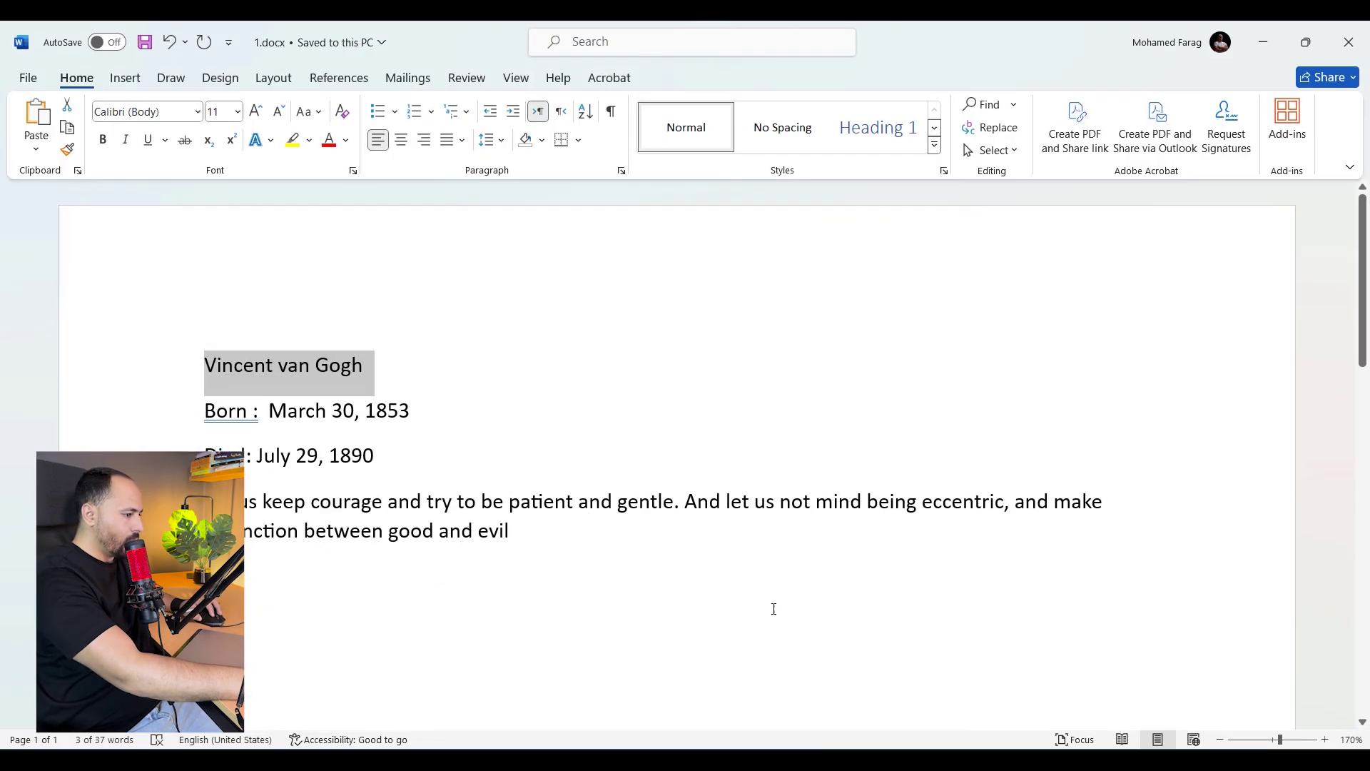
right_click(319, 378)
click(360, 433)
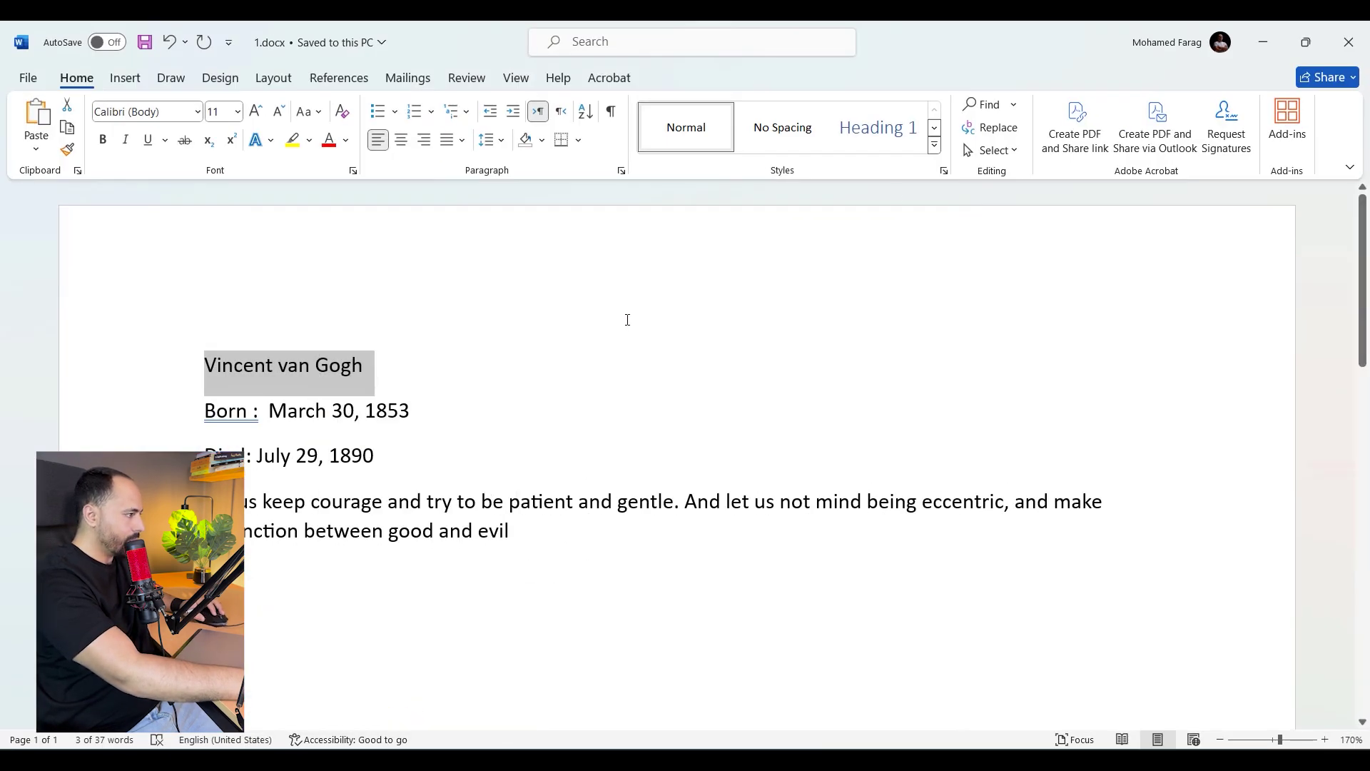
click(1262, 43)
text(Vincent van Gogh)
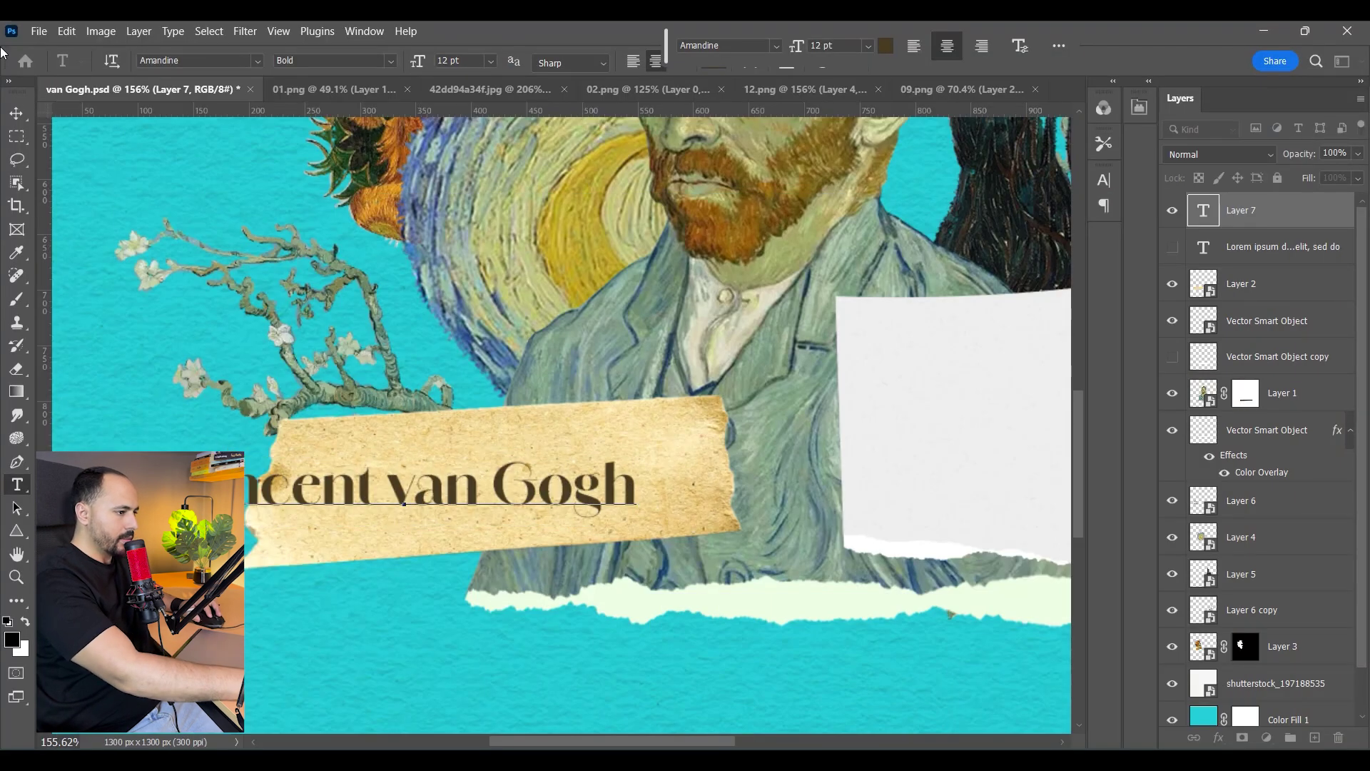
Position the name text on the tan strip, scale it to 83.79%, and rotate it by -1.43°
click(16, 113)
drag(559, 478, 642, 471)
key(ctrl+t)
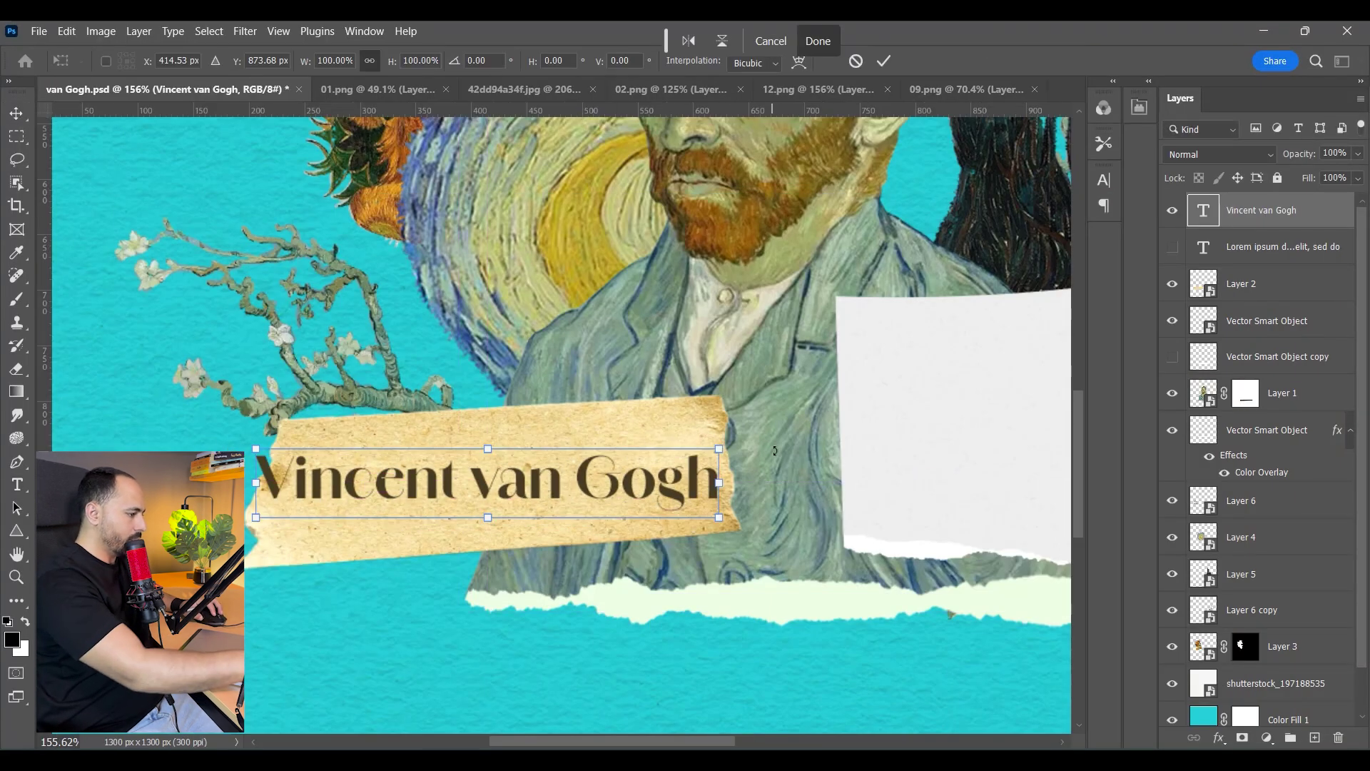
drag(717, 450, 681, 455)
drag(761, 470, 763, 458)
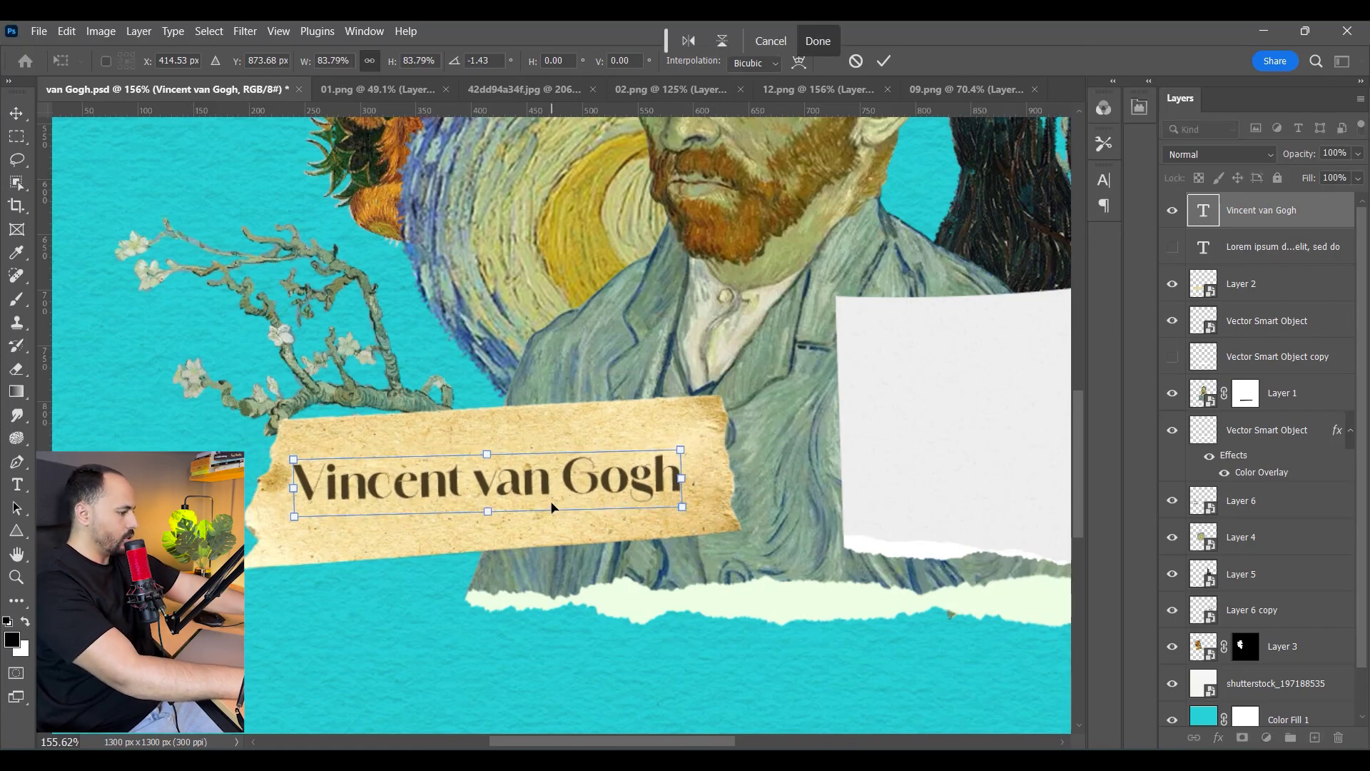
key(Return)
Move the name text up about 11 px, enlarge it to 10.6 pt, and tilt it to follow the strip
key(shift+Up)
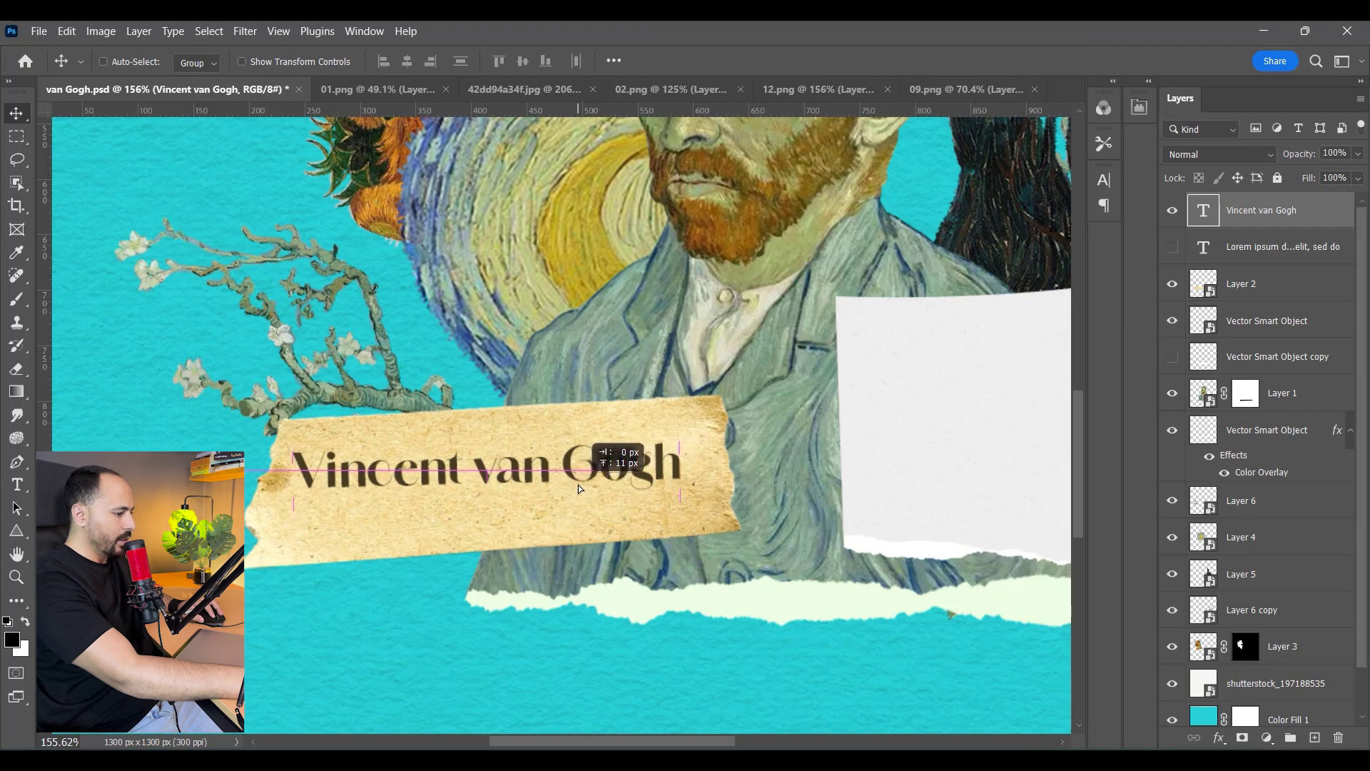
key(ctrl+t)
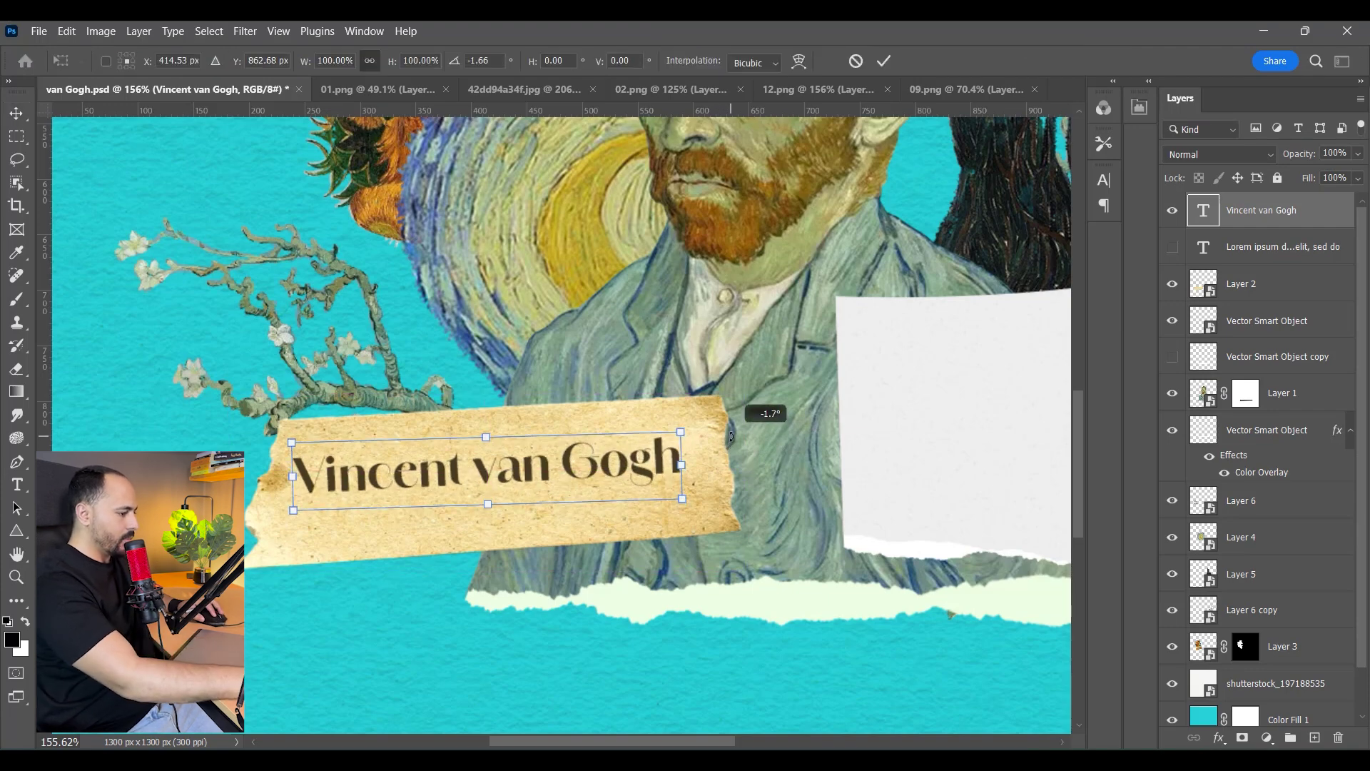
drag(692, 434, 717, 394)
drag(770, 431, 771, 429)
mouse_move(706, 427)
mouse_down()
mouse_move(705, 452)
mouse_move(760, 448)
mouse_move(705, 418)
mouse_up()
key(Return)
Fine-tune the name text's rotation by about 0.56° to match the paper strip's slope
scroll(705, 442, down, 3)
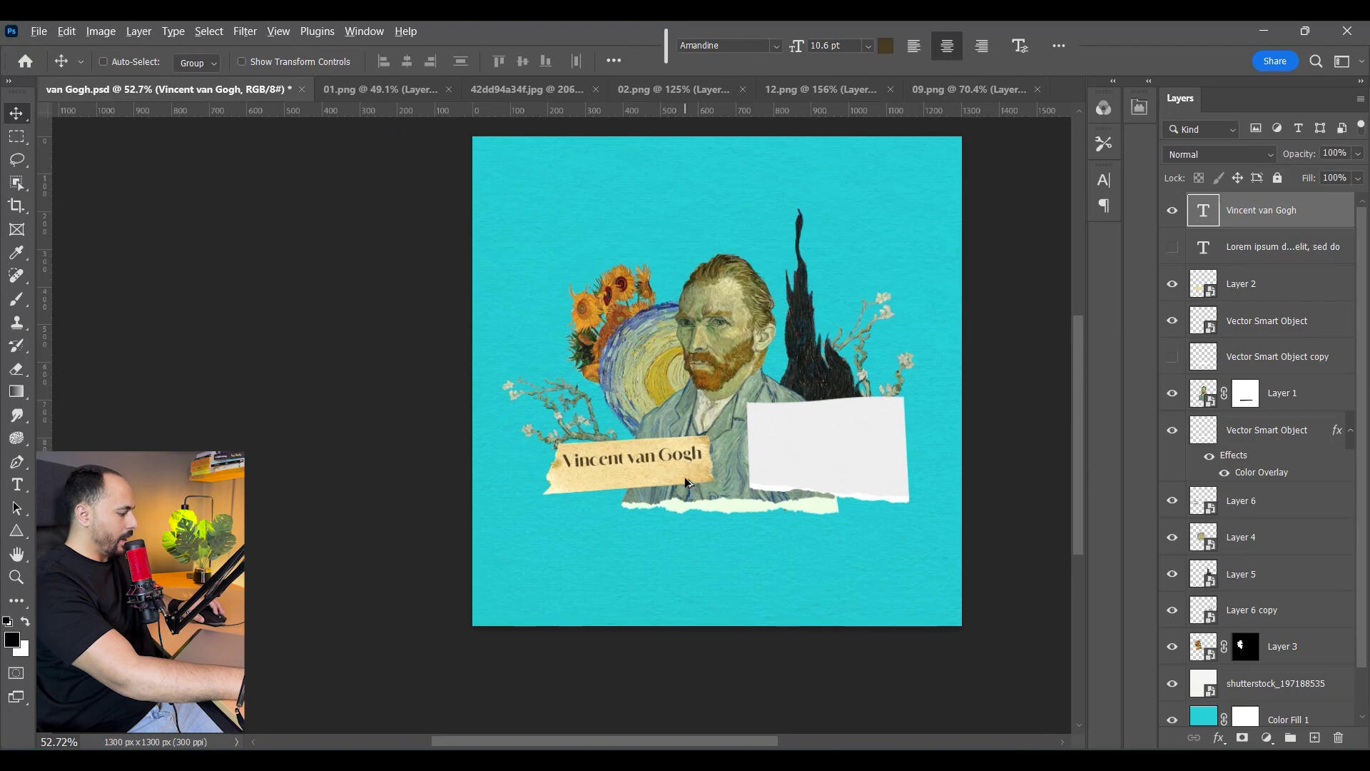
scroll(684, 476, up, 3)
scroll(684, 477, up, 5)
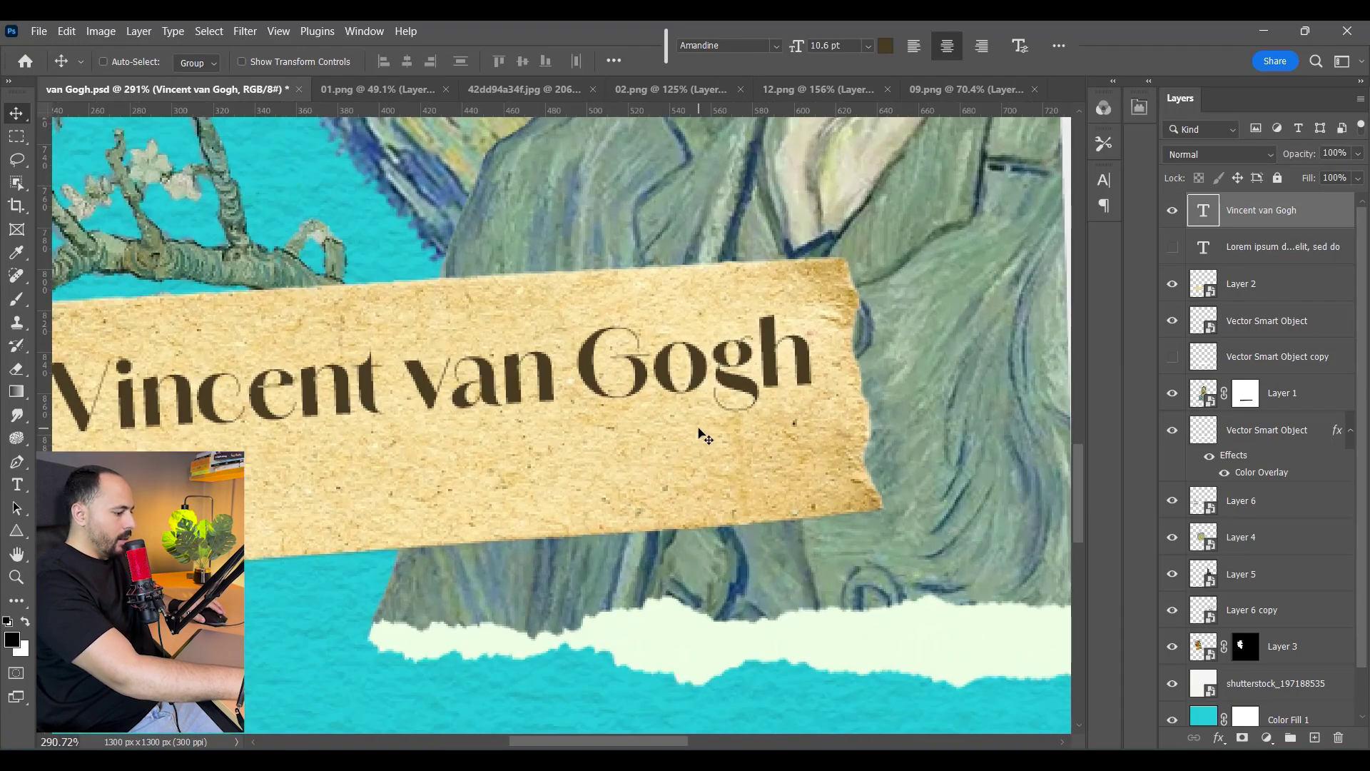
key(ctrl+t)
drag(859, 337, 860, 343)
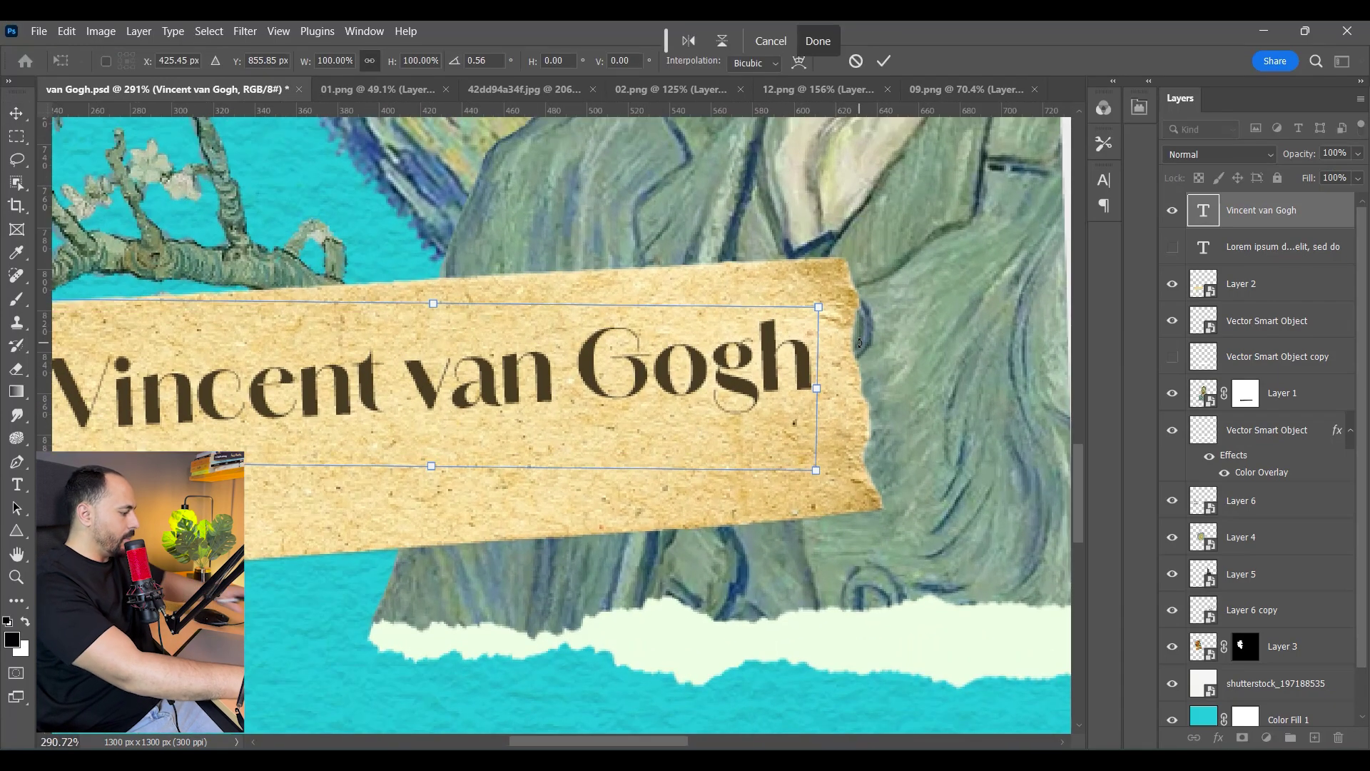
key(Return)
scroll(860, 343, down, 4)
scroll(781, 383, up, 3)
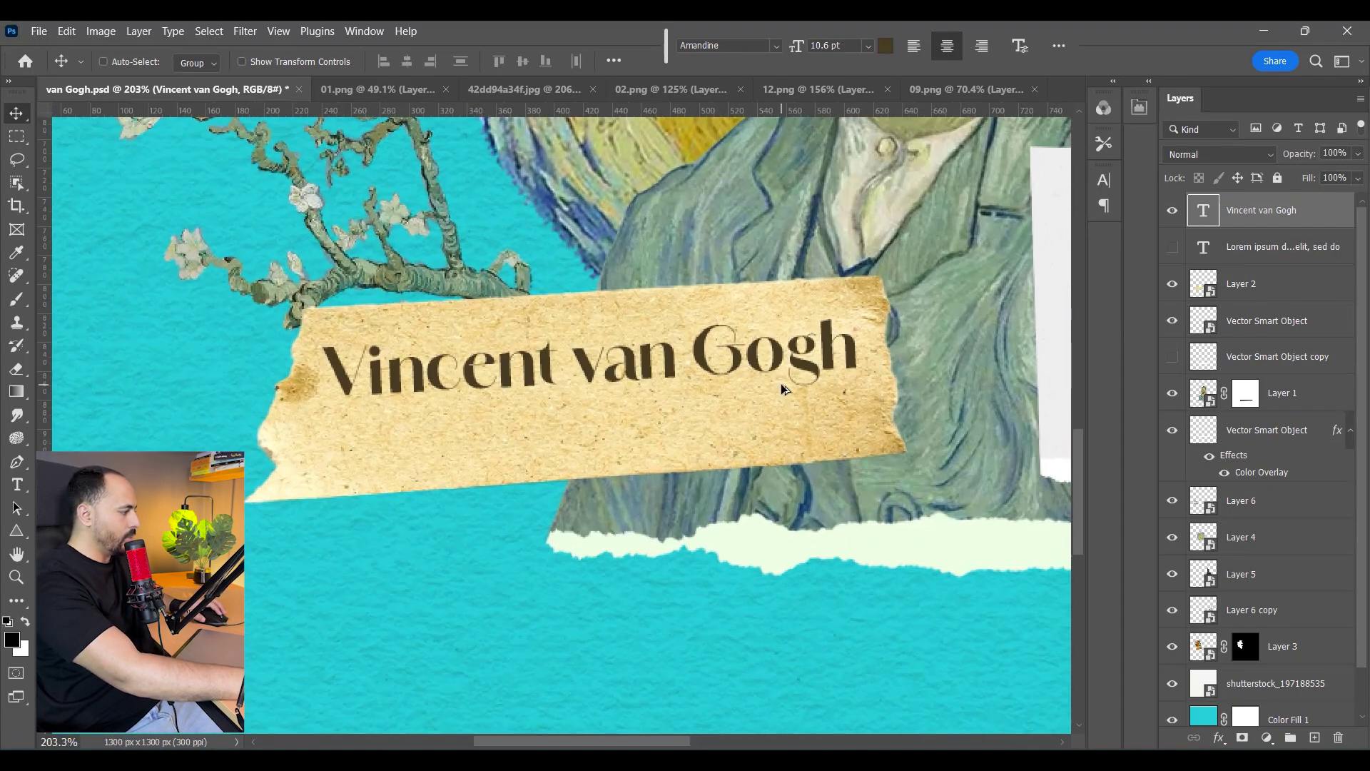
Switch to the Word document 1.docx, copy the birth-date line, and return to the Photoshop collage
scroll(484, 388, up, 2)
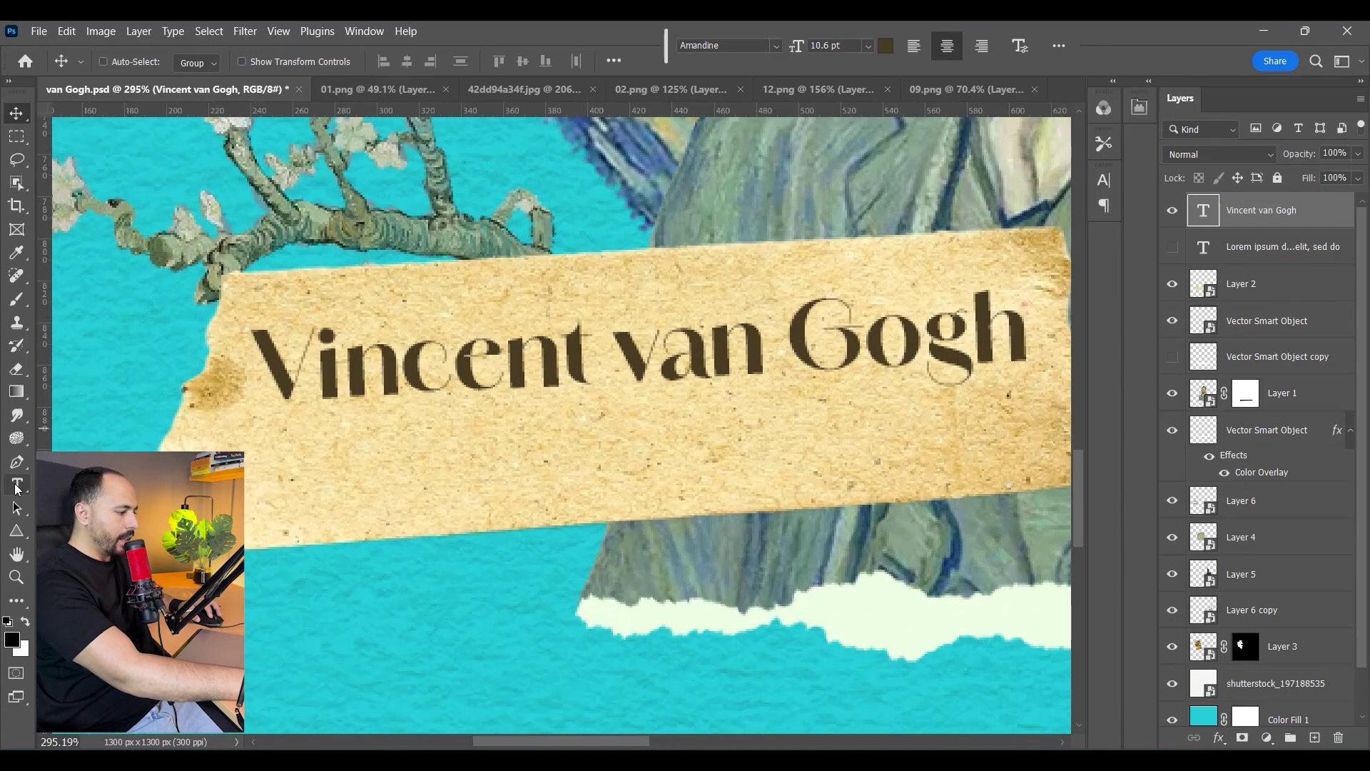
click(17, 488)
click(999, 757)
triple_click(282, 409)
right_click(282, 409)
click(372, 123)
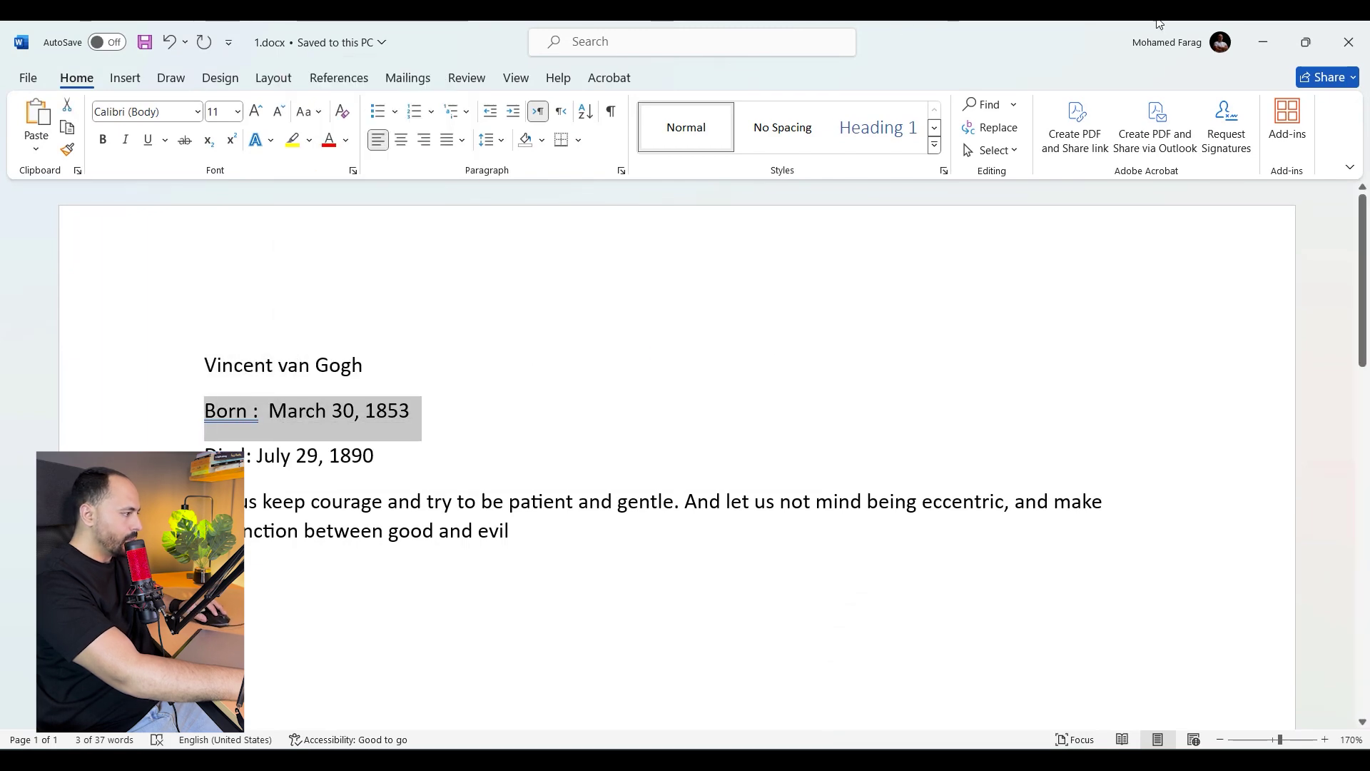
click(1277, 37)
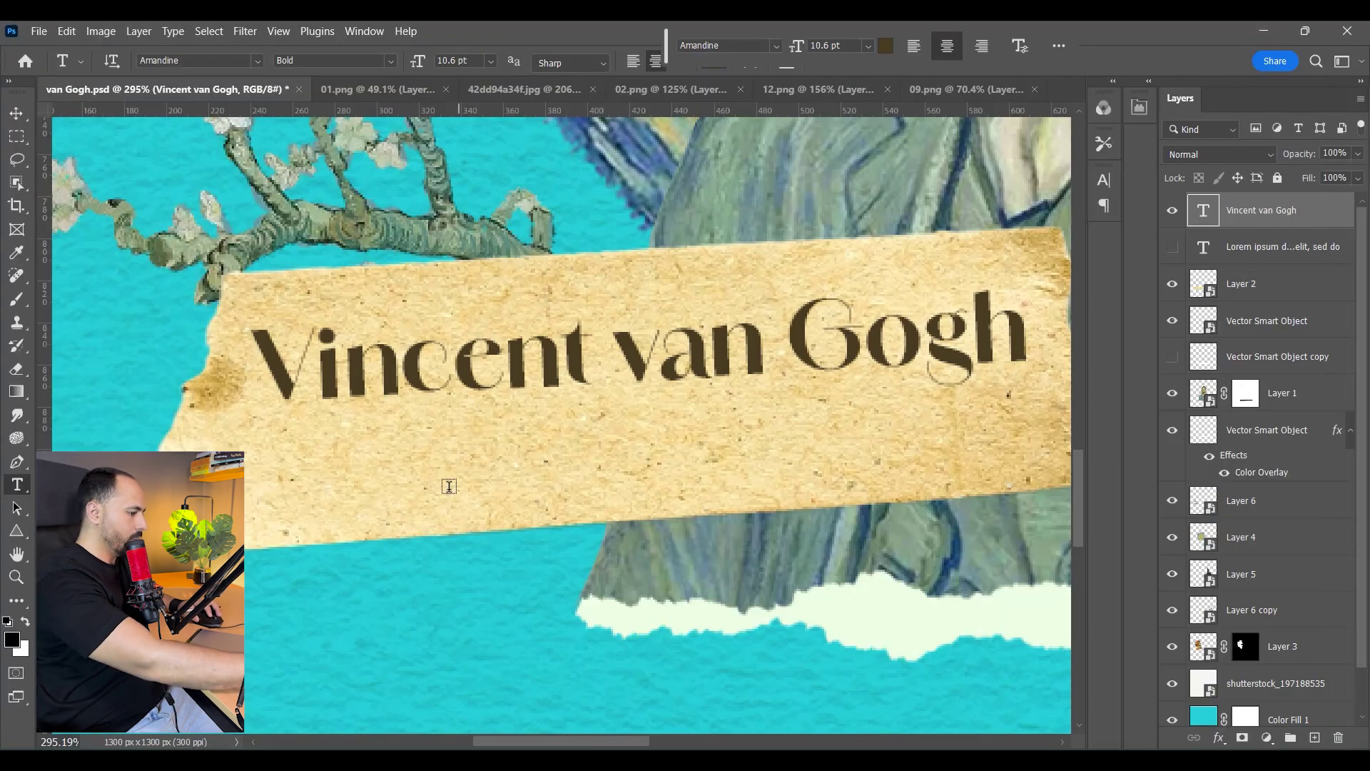
Paste the birth-date line as new text below the name and set its font to Augustus Regular
click(361, 488)
key(ctrl+v)
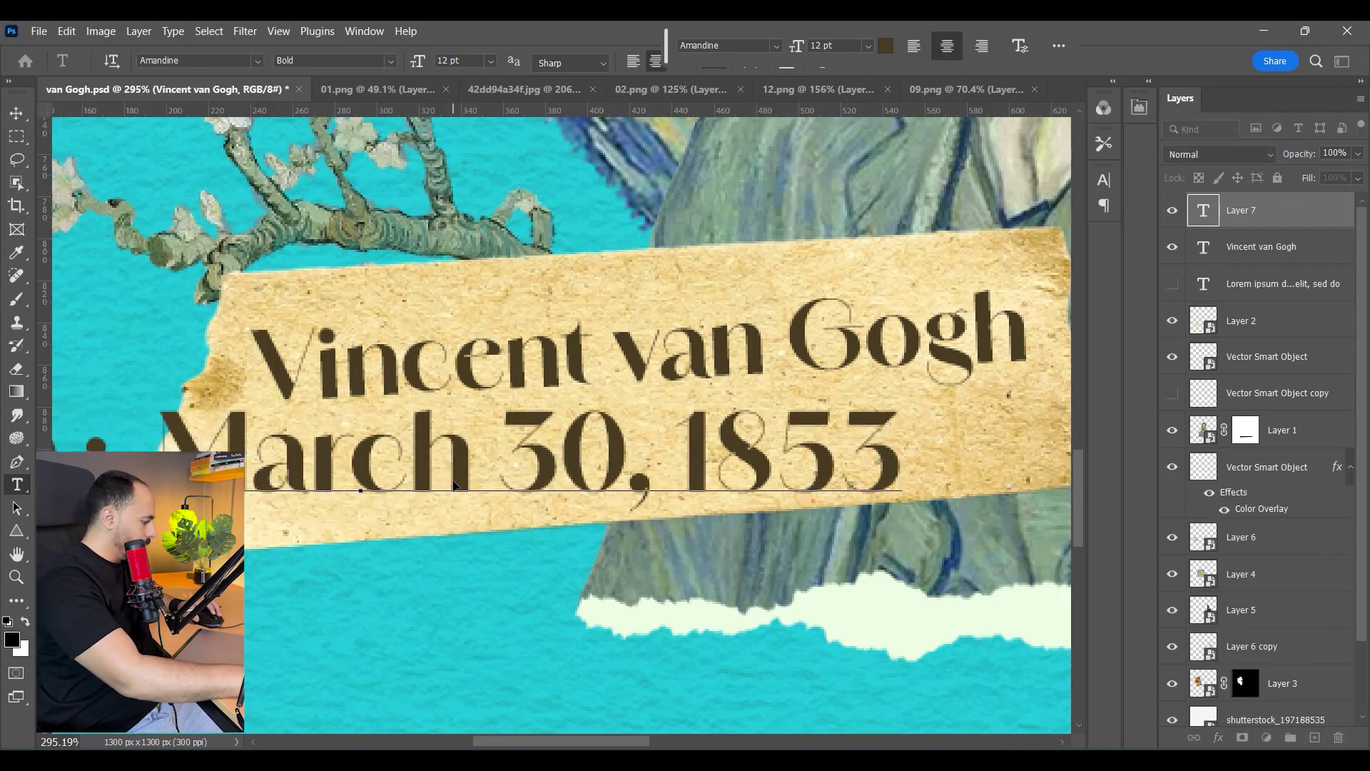
key(ctrl+a)
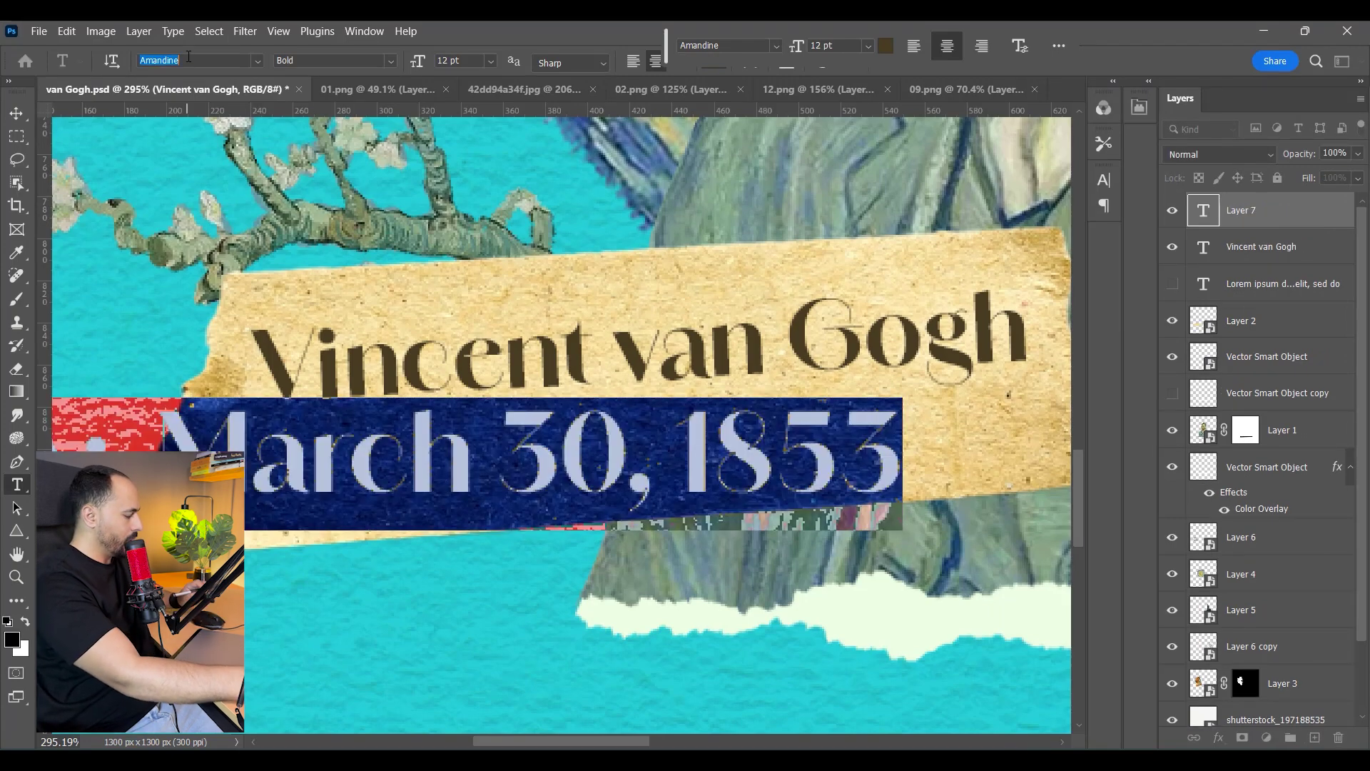
text(aug)
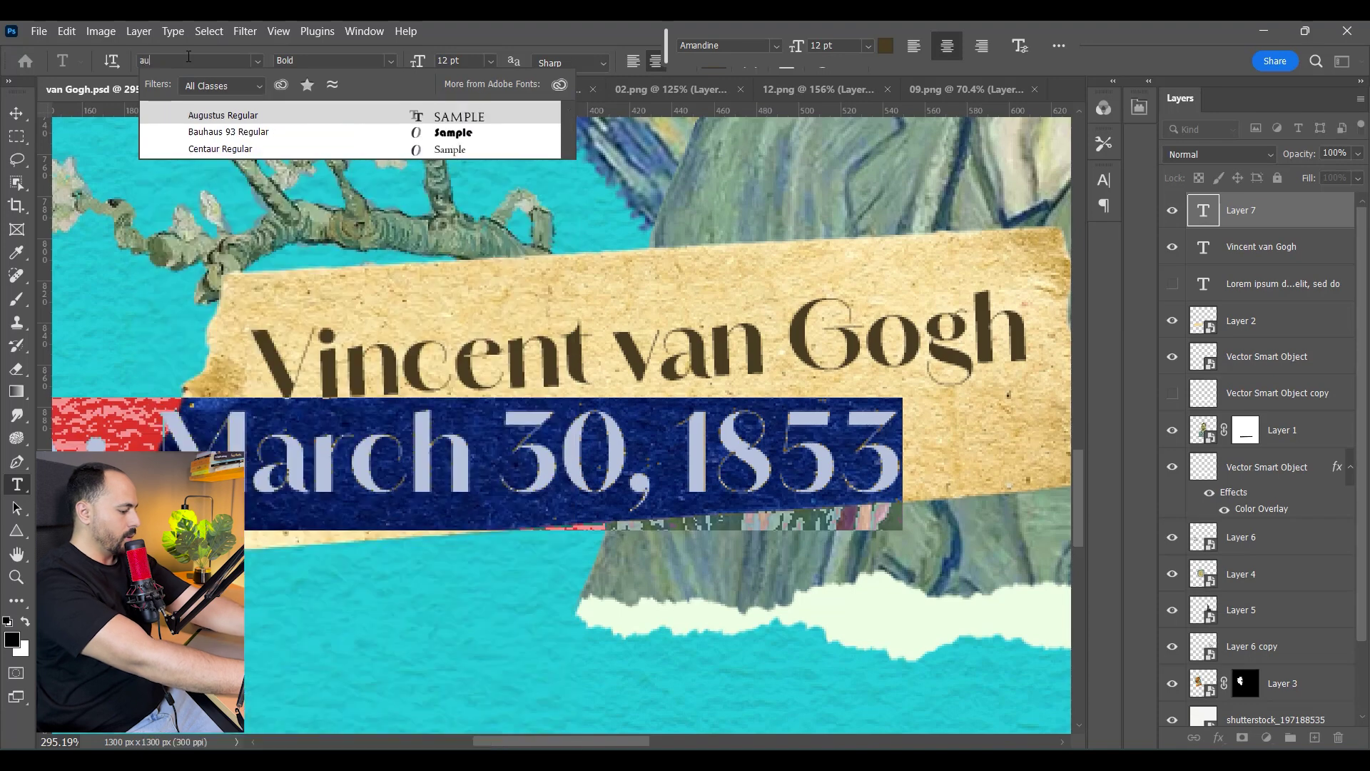
click(271, 114)
click(24, 114)
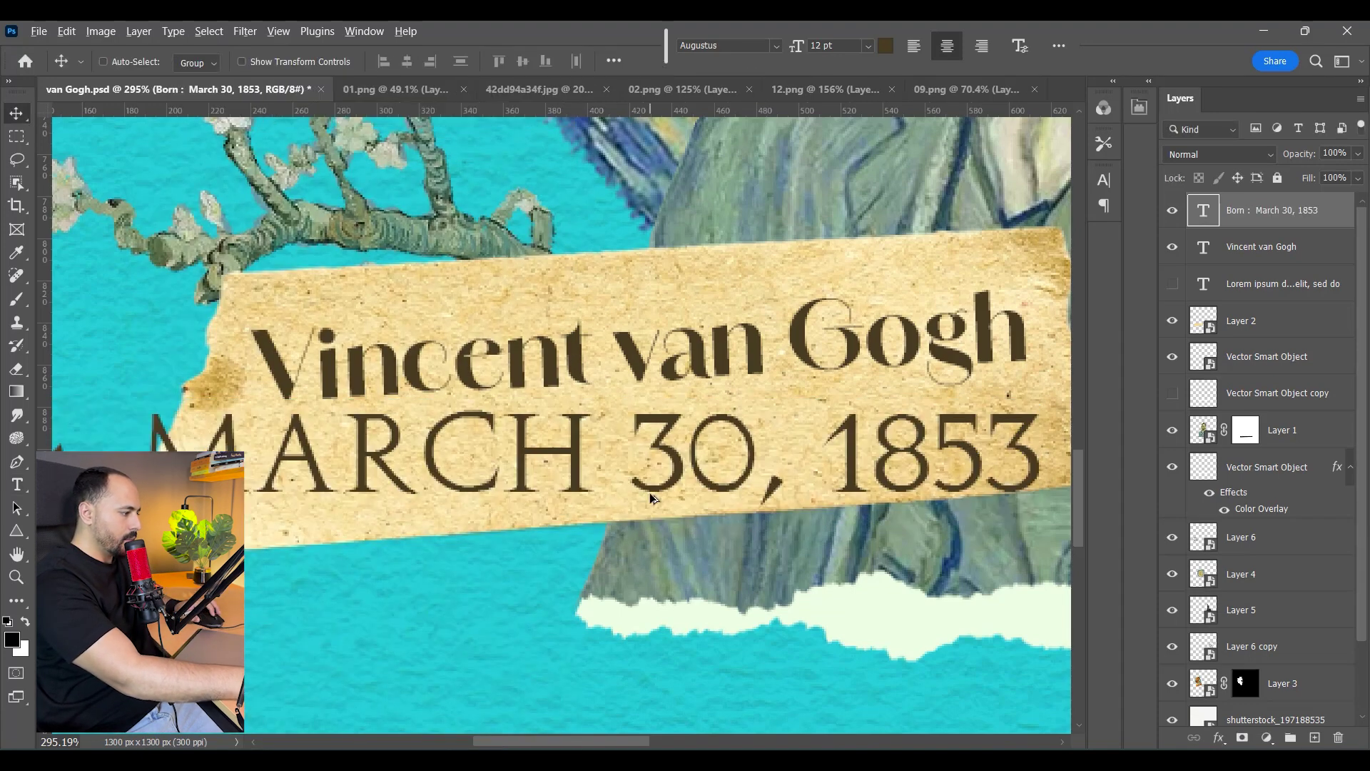
Shrink the birth-date line to 3.25 pt, tilt it beneath the name, and place a duplicate beside it
scroll(650, 492, down, 3)
key(ctrl+t)
drag(965, 424, 868, 422)
key(Return)
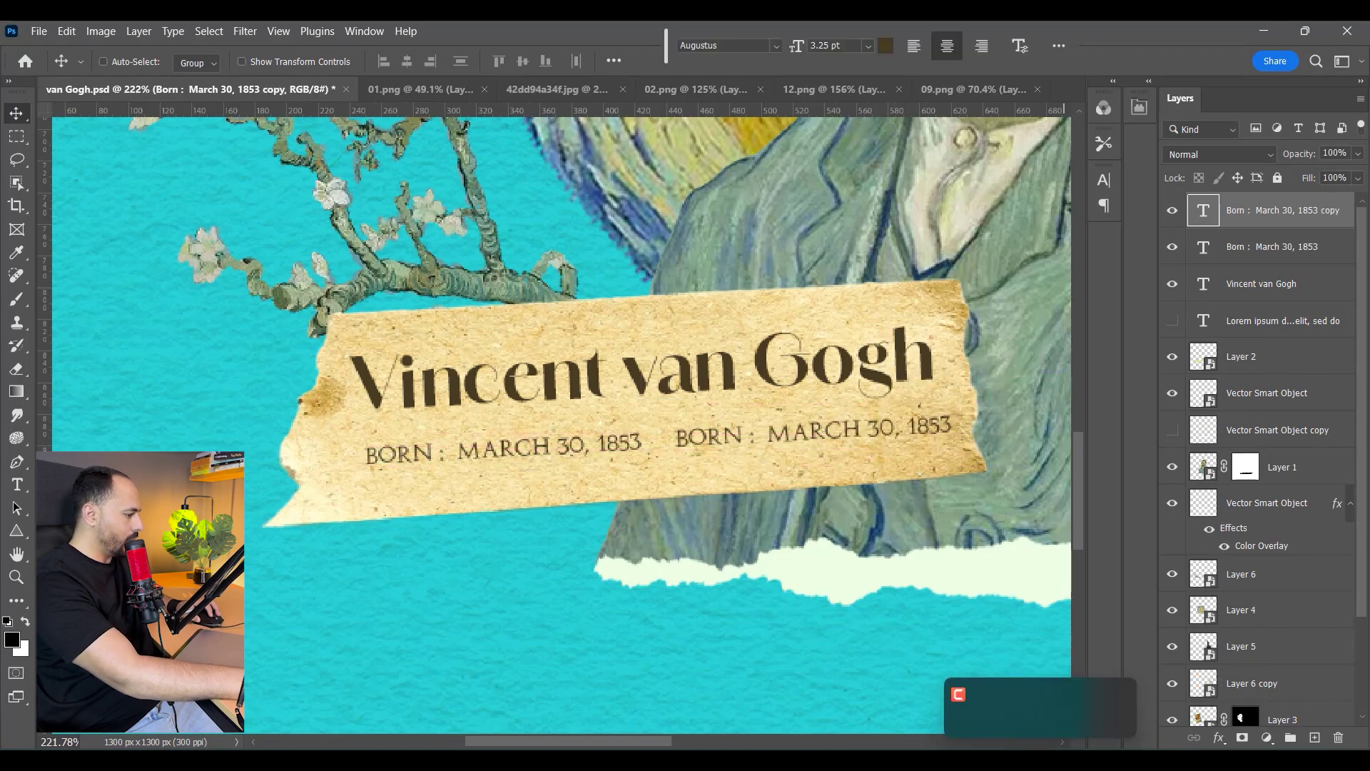
Switch to the Word document, copy the line "Died: July 29, 1890", and return to the Photoshop collage
click(885, 760)
triple_click(278, 466)
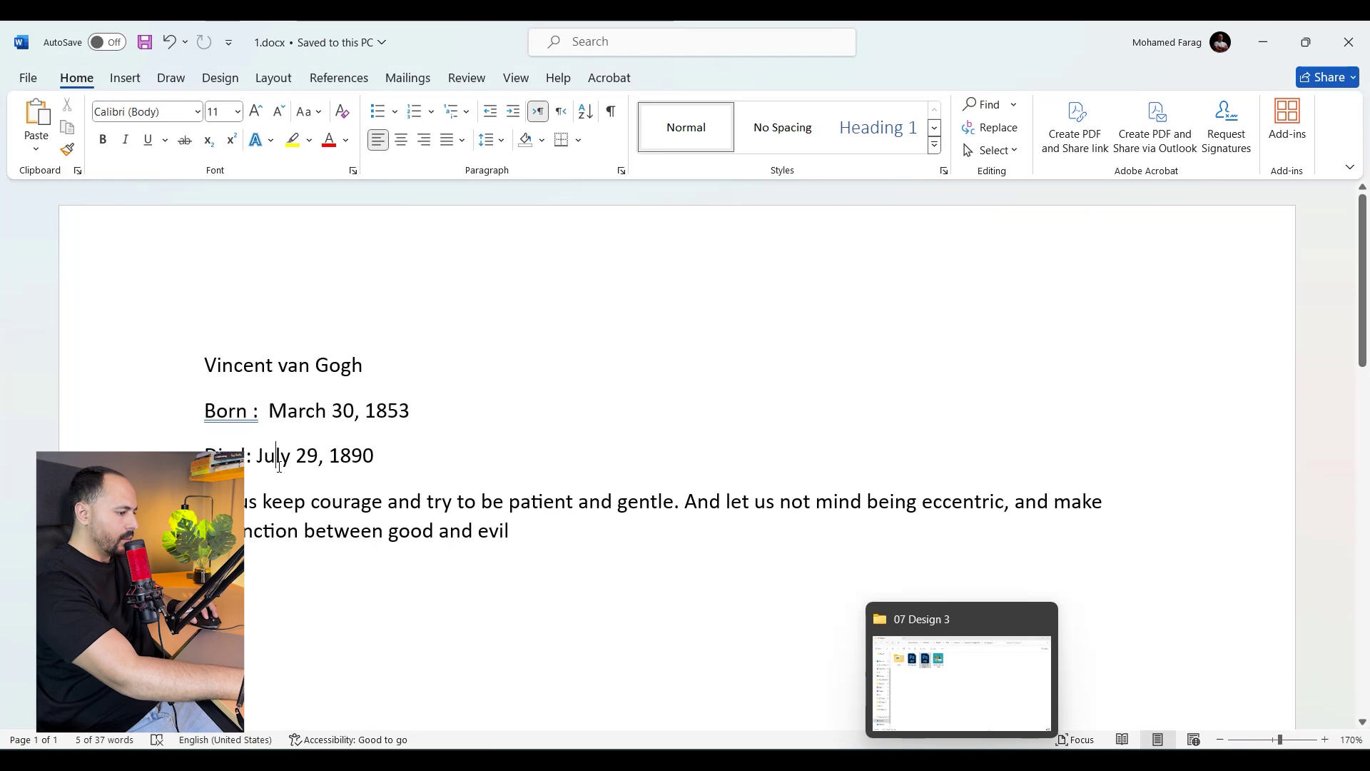
key(alt+Tab)
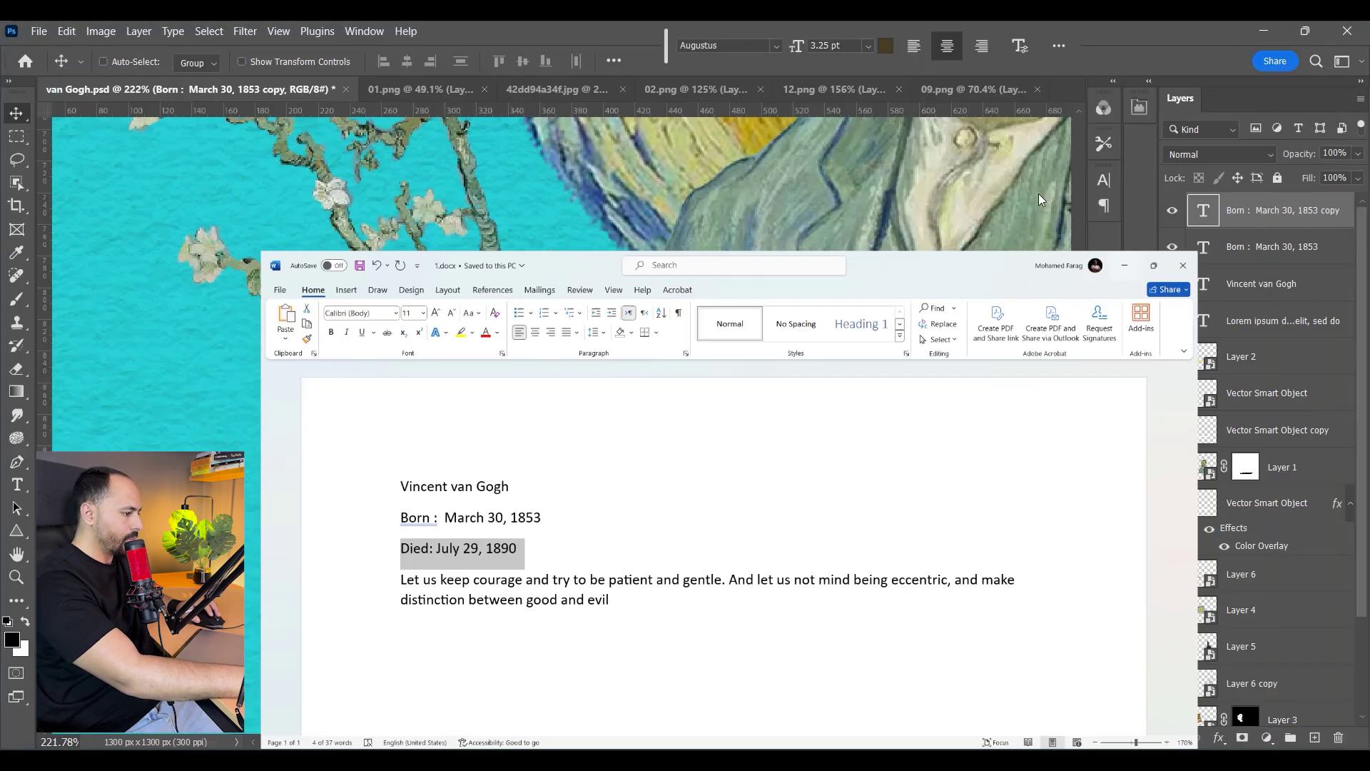
Replace the duplicated birth-date text on the tan strip with "Died: July 29, 1890"
key(t)
click(810, 450)
key(ctrl+a)
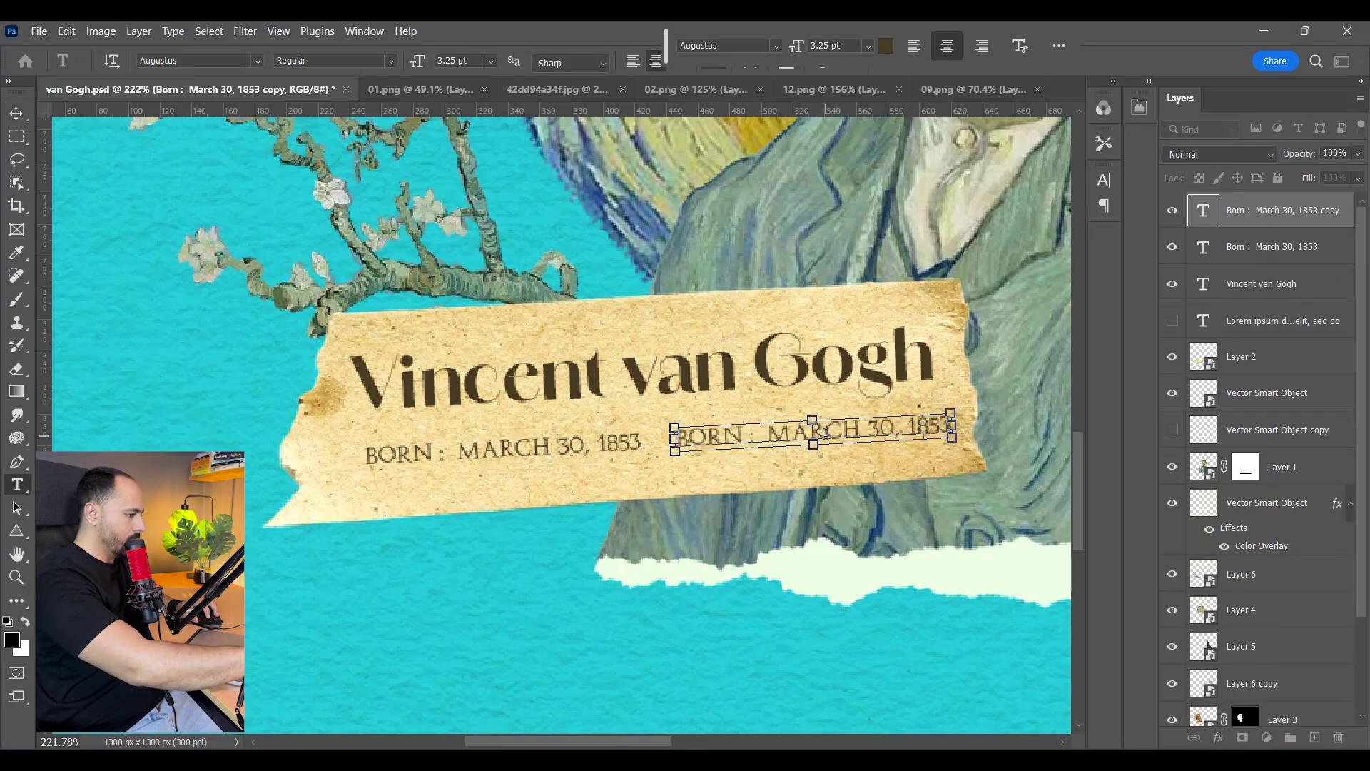
text(DIED: JULY 29, 1890)
click(17, 112)
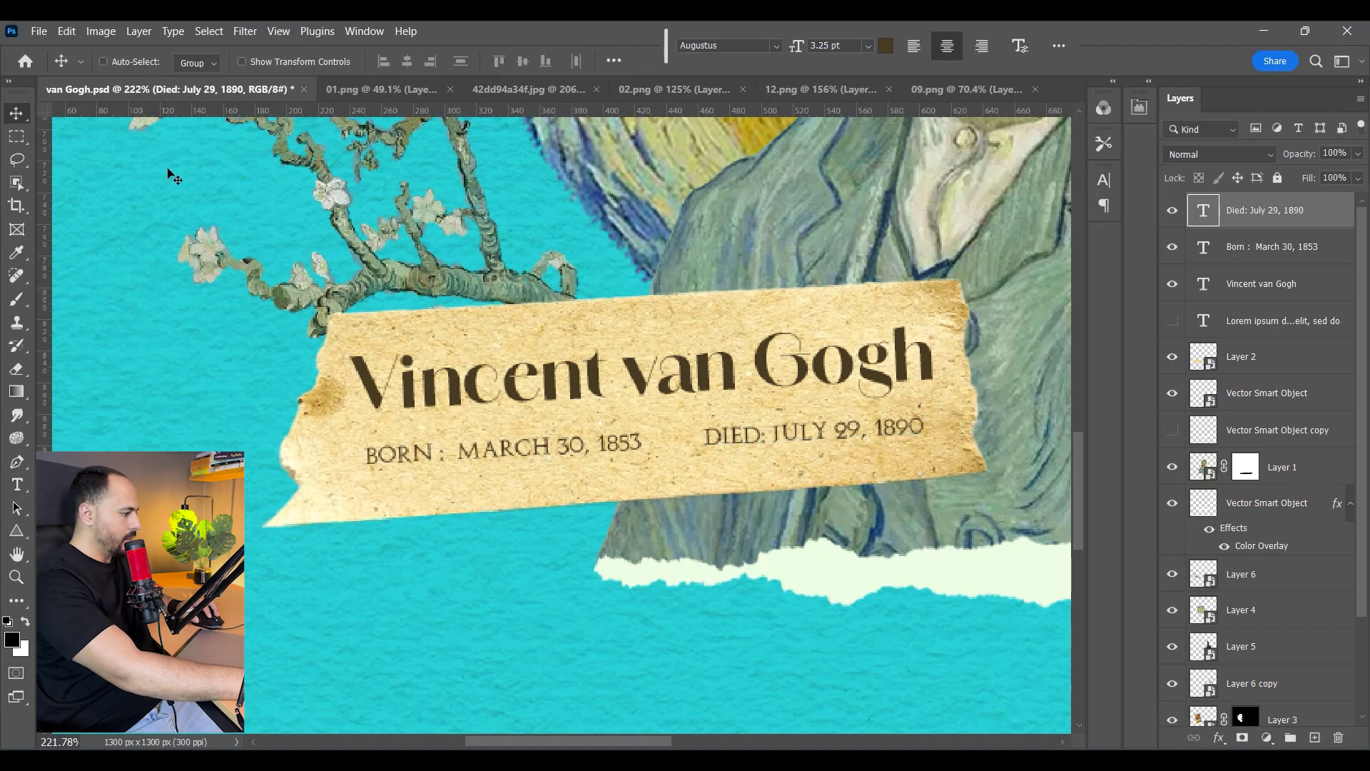
Copy the quote from the Word document and place it as paragraph text across the white paper, starting "Let us keep courage and try to"
scroll(865, 412, down, 6)
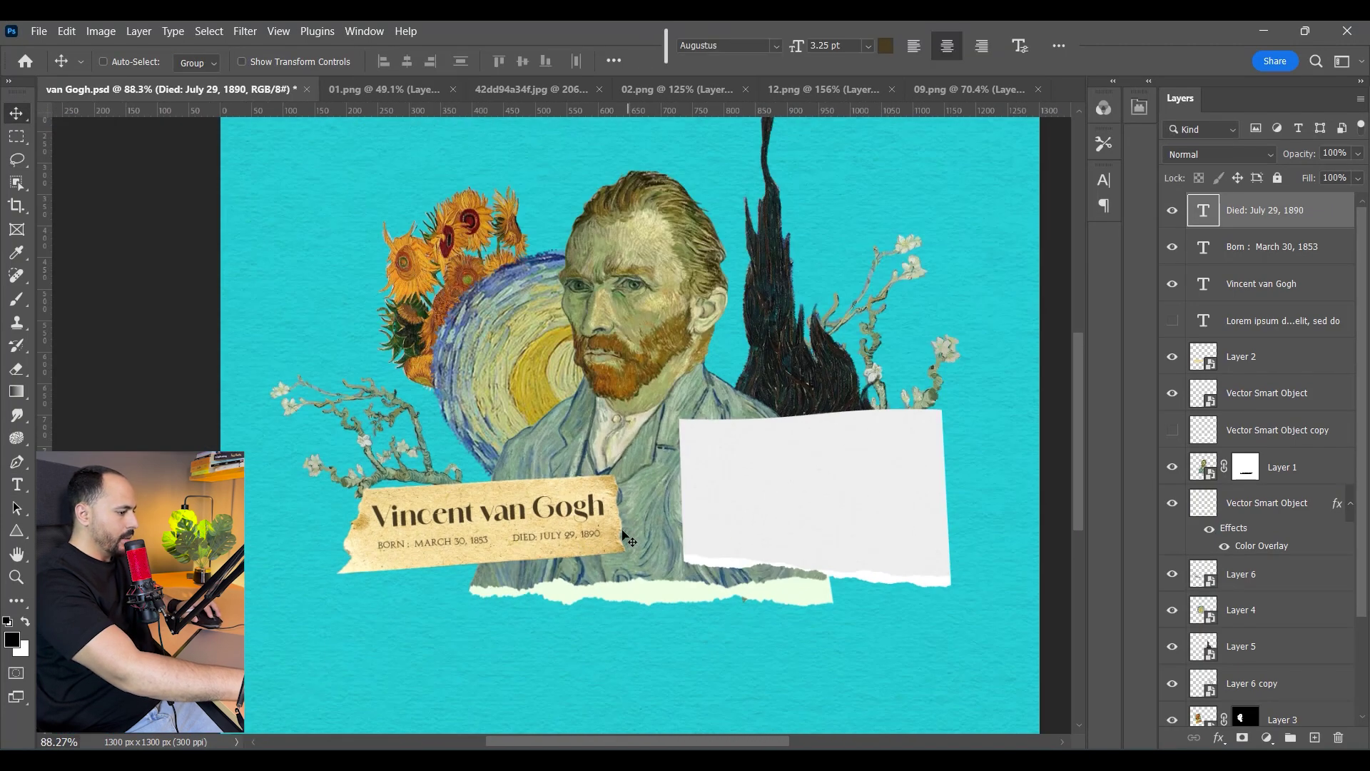
scroll(625, 537, down, 3)
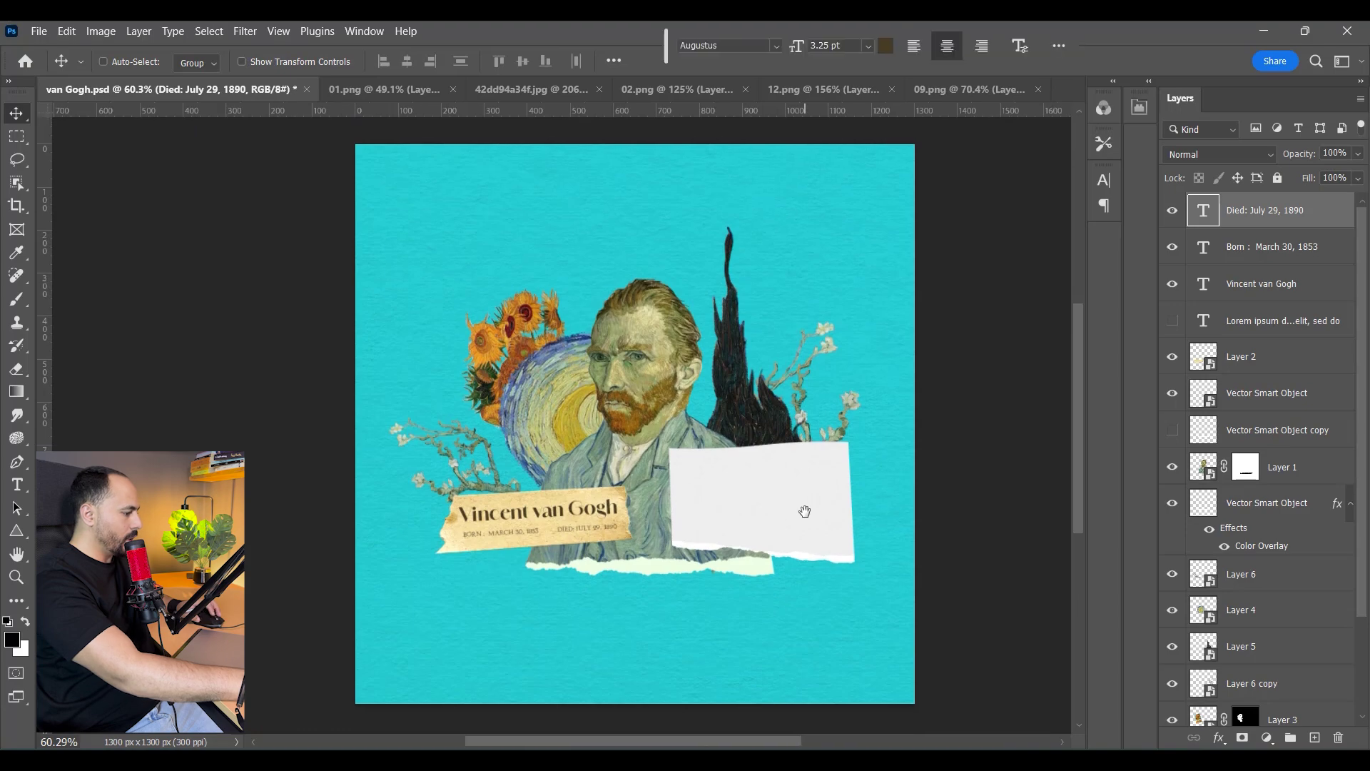
key(alt+Tab)
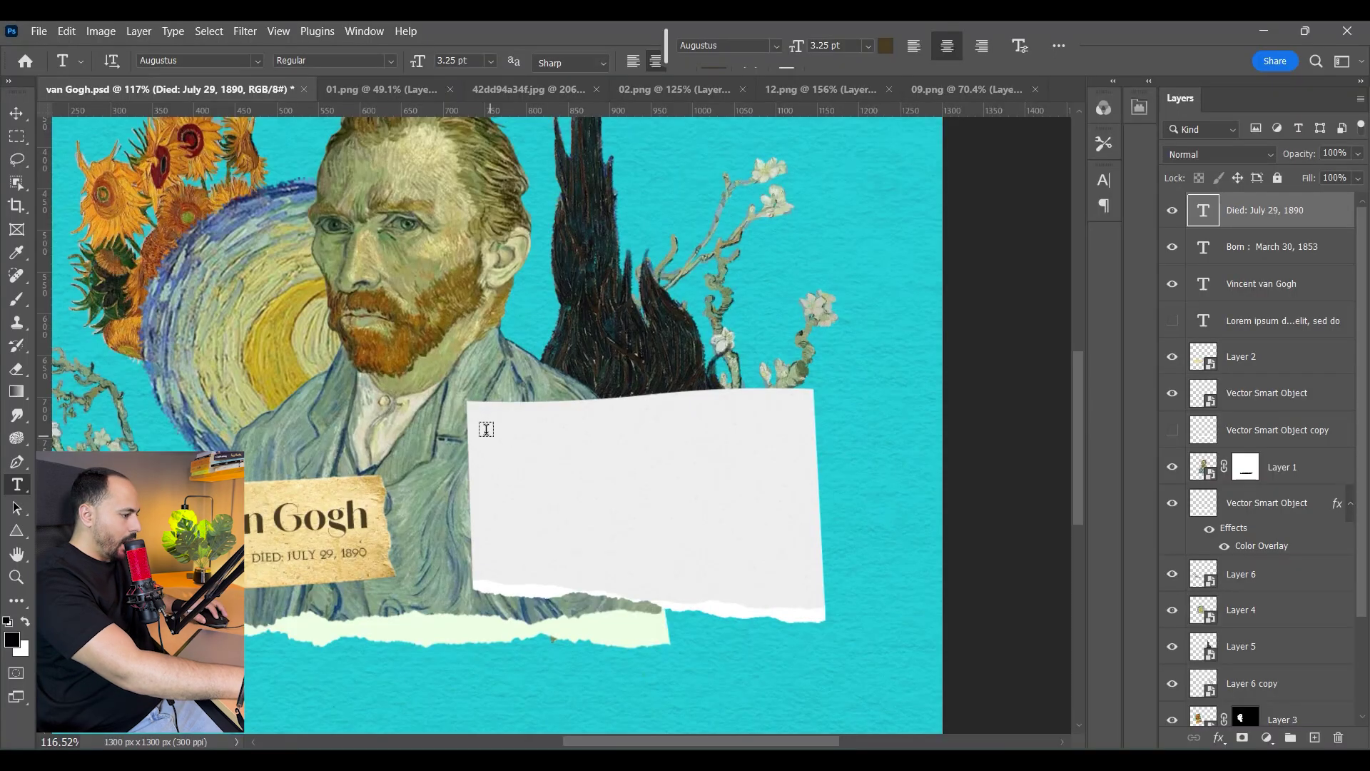
drag(483, 428, 807, 572)
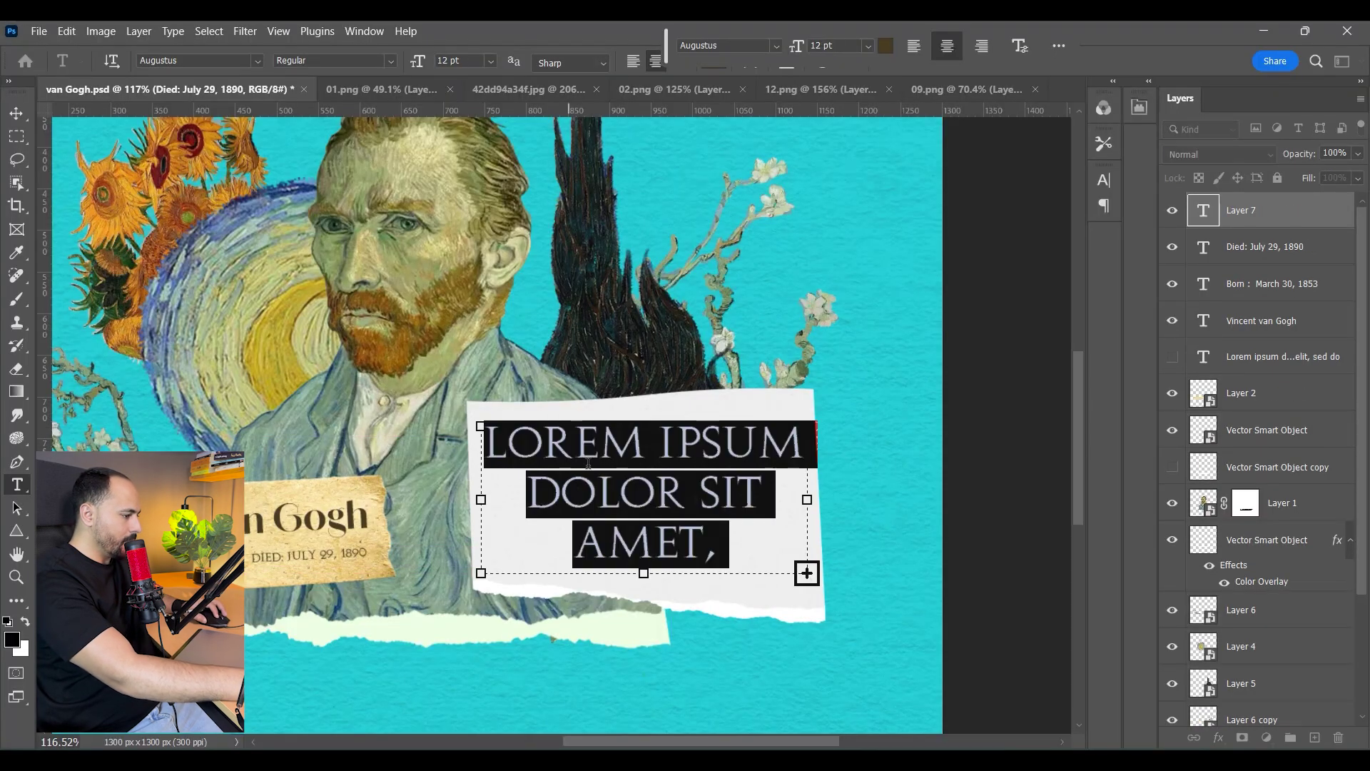
text(LET US KEEP COURAGE AND TRY TO)
key(ctrl+a)
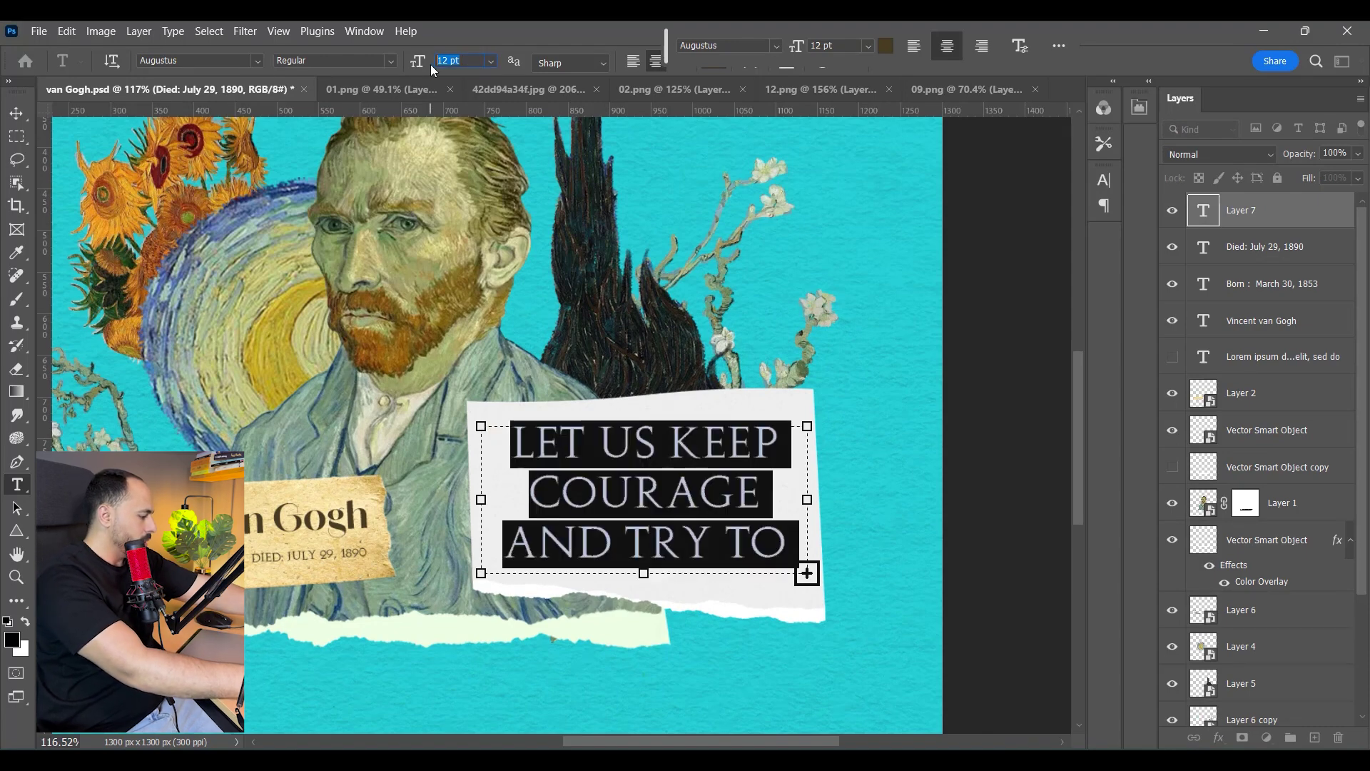
Set the quote text to 6 pt in the Belgano Serif Regular font
text(6)
click(642, 462)
key(ctrl+a)
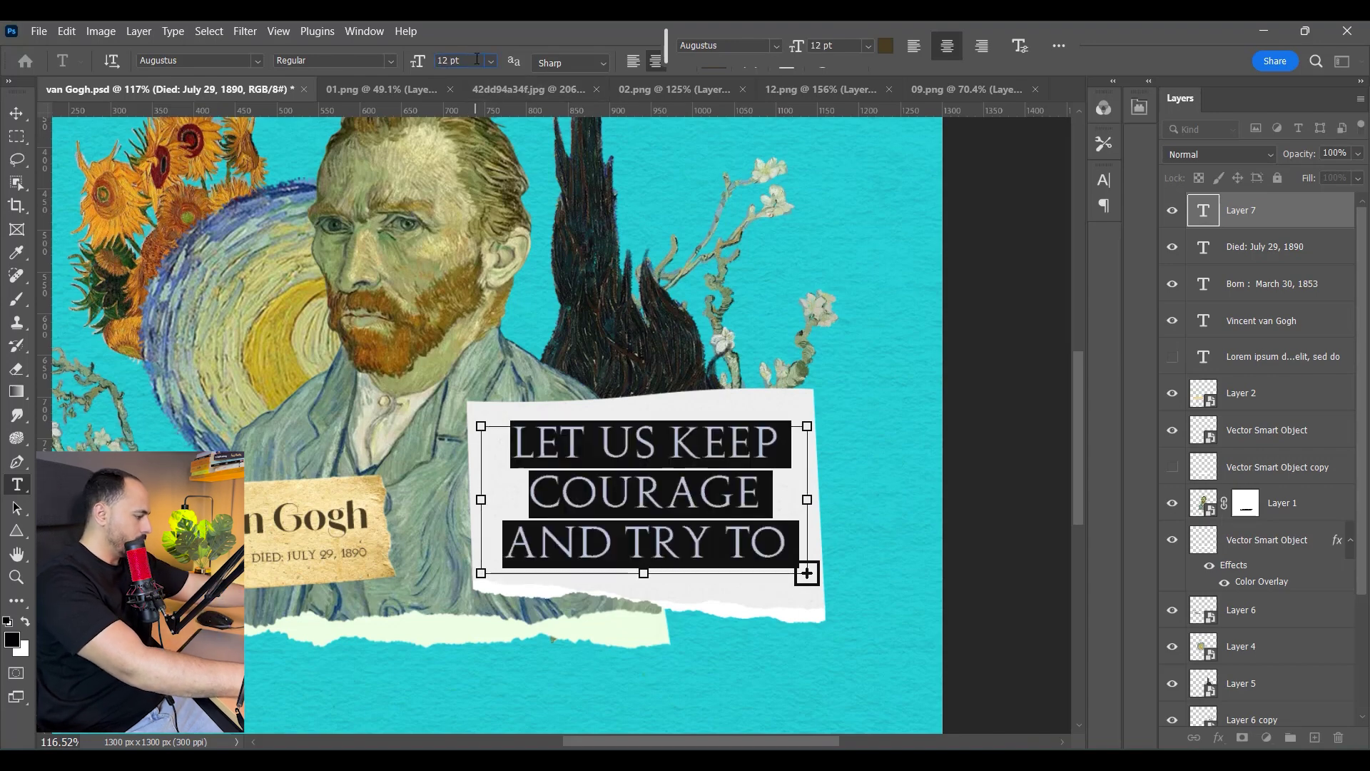
text(6)
key(Return)
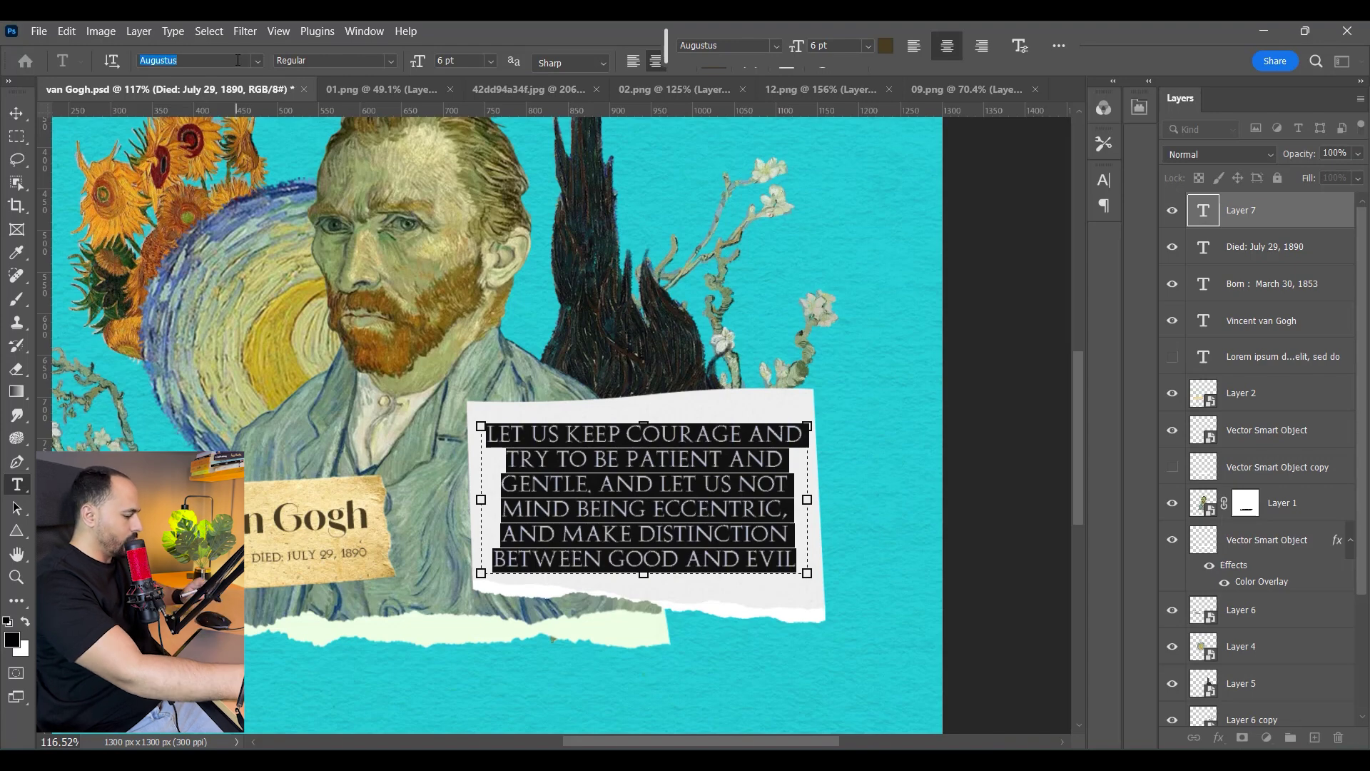
text(bel)
click(268, 116)
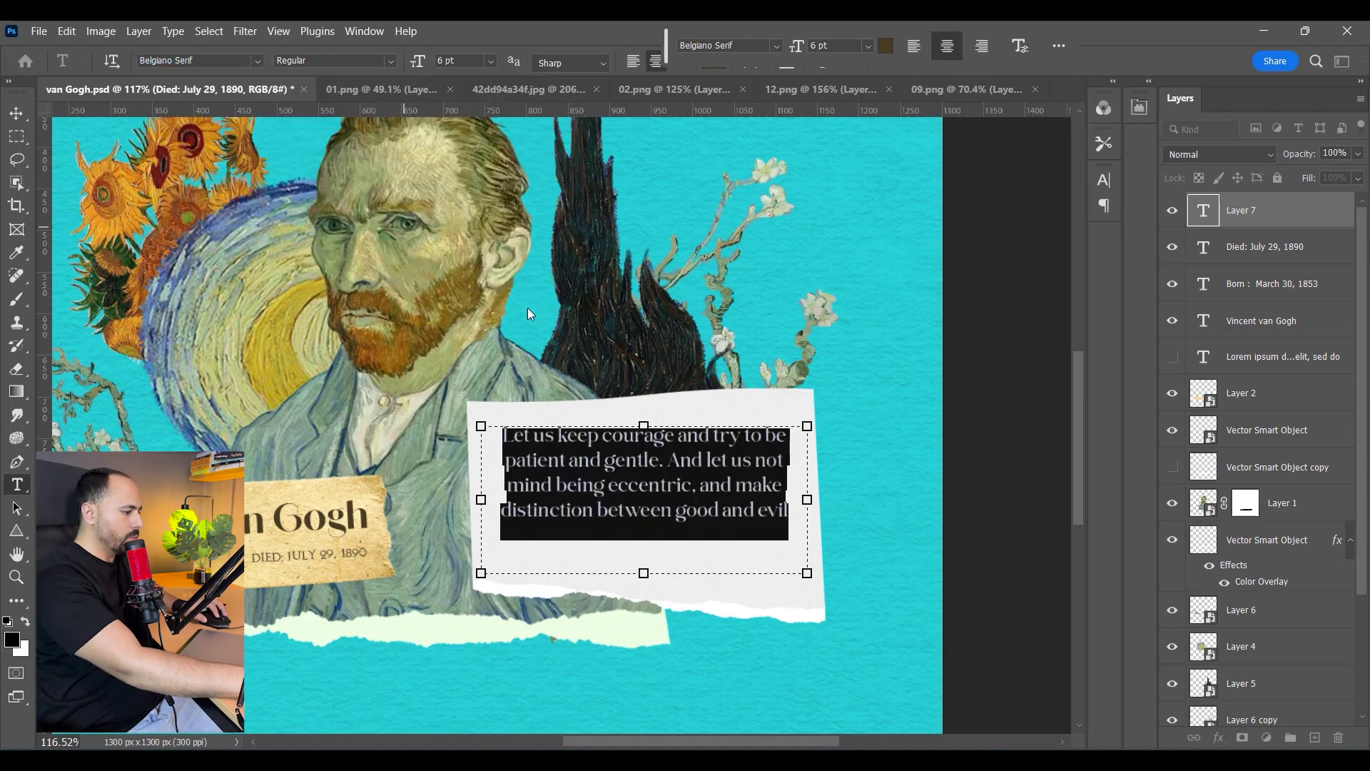
Enlarge the quote to about 108% and tilt it slightly to match the angle of the white paper
click(17, 112)
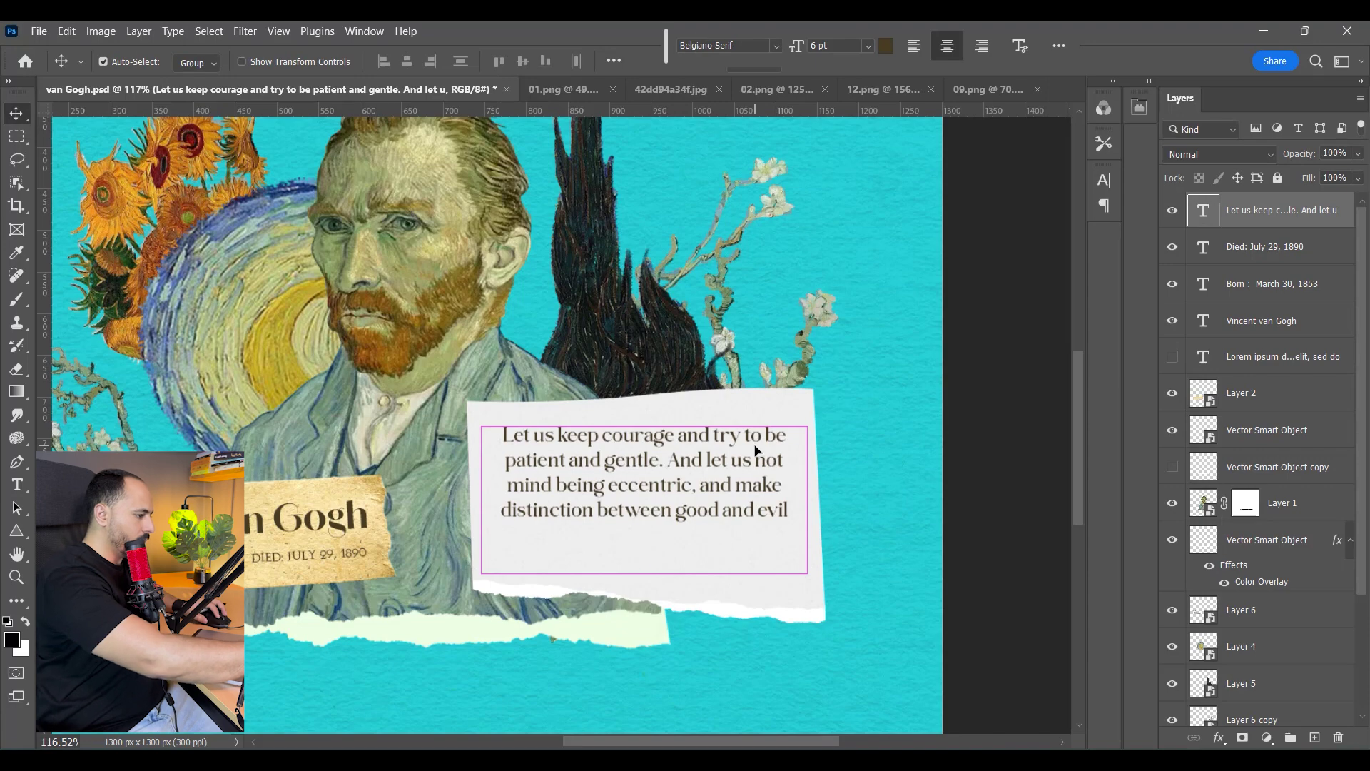
key(ctrl+t)
mouse_move(807, 427)
mouse_down()
mouse_move(825, 414)
mouse_move(799, 473)
mouse_move(823, 436)
mouse_up()
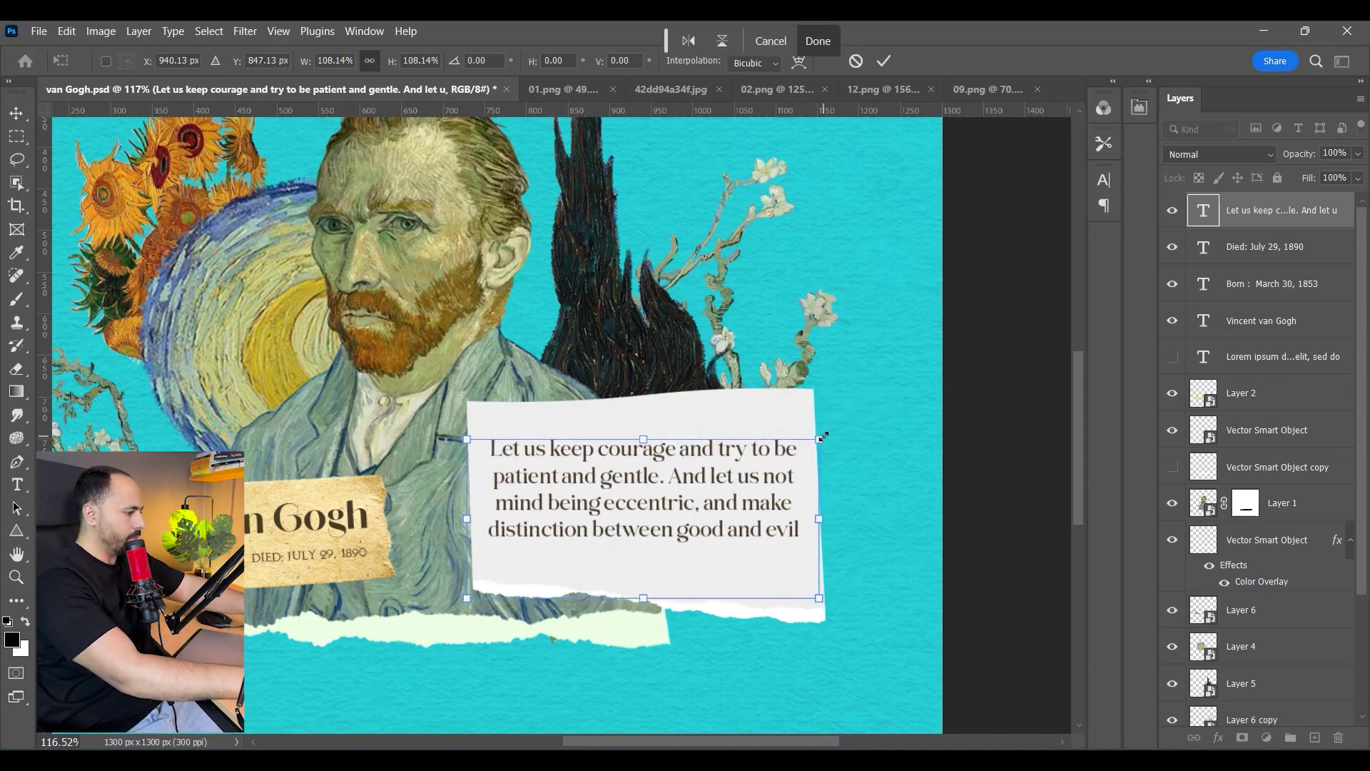
key(Return)
scroll(747, 467, down, 3)
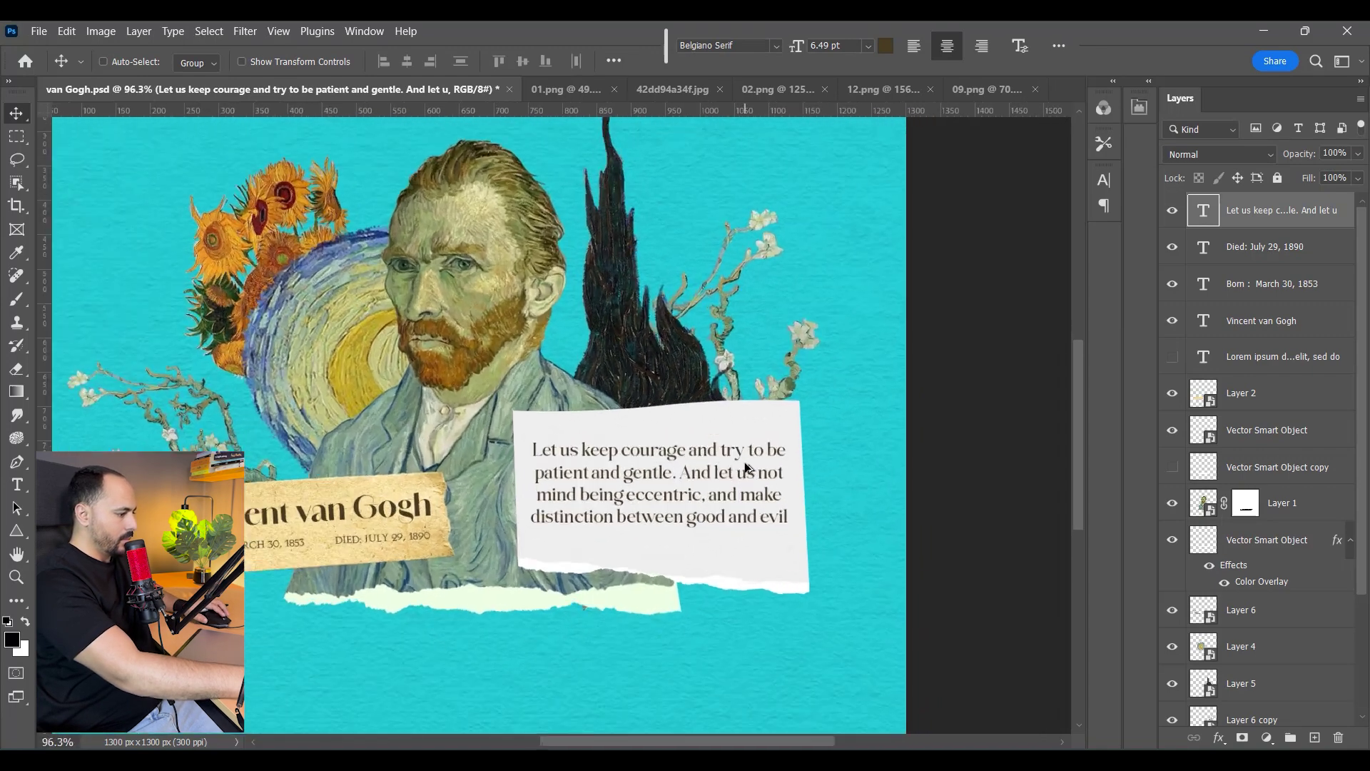
key(ctrl+t)
drag(880, 443, 885, 438)
key(Return)
key(Return)
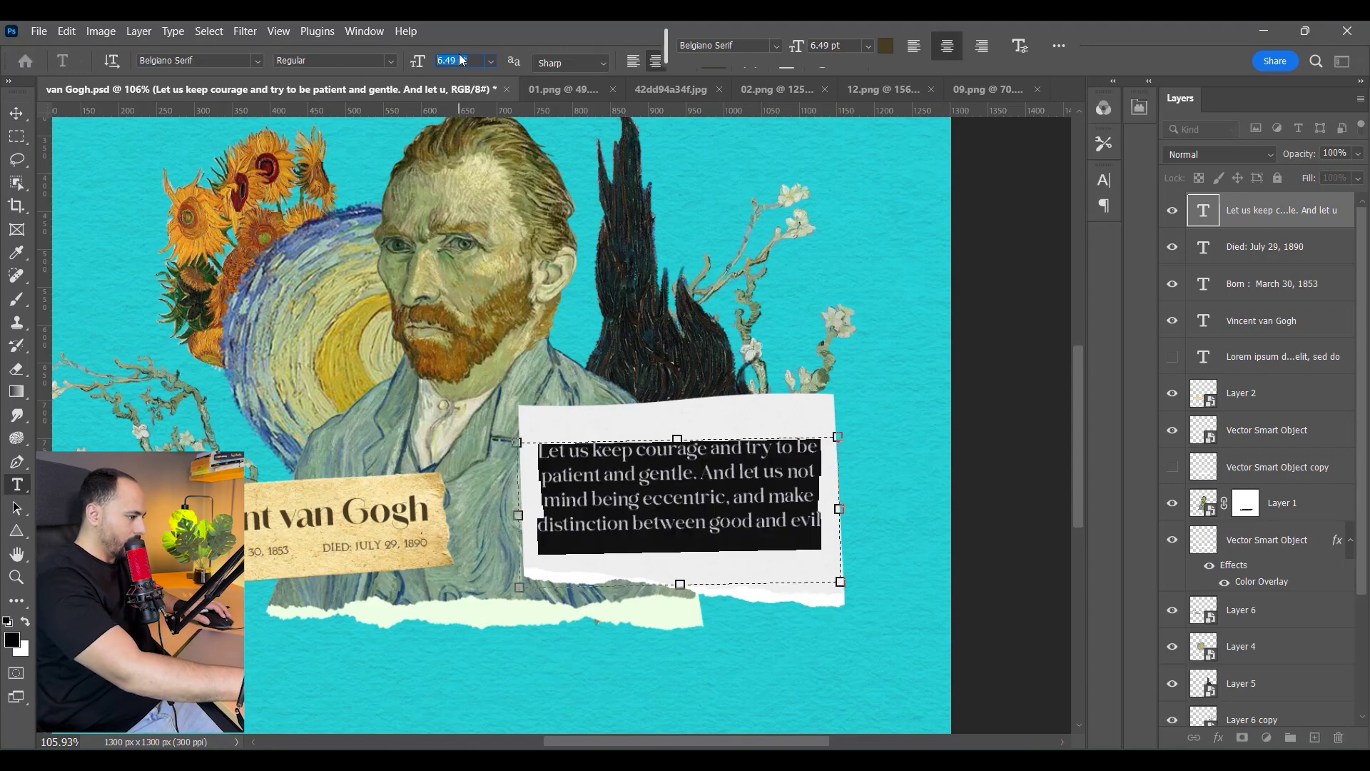
Increase the quote's font size so it rewraps to five lines, scale it to 7.15 pt, and center it on the white paper
text(7)
key(Return)
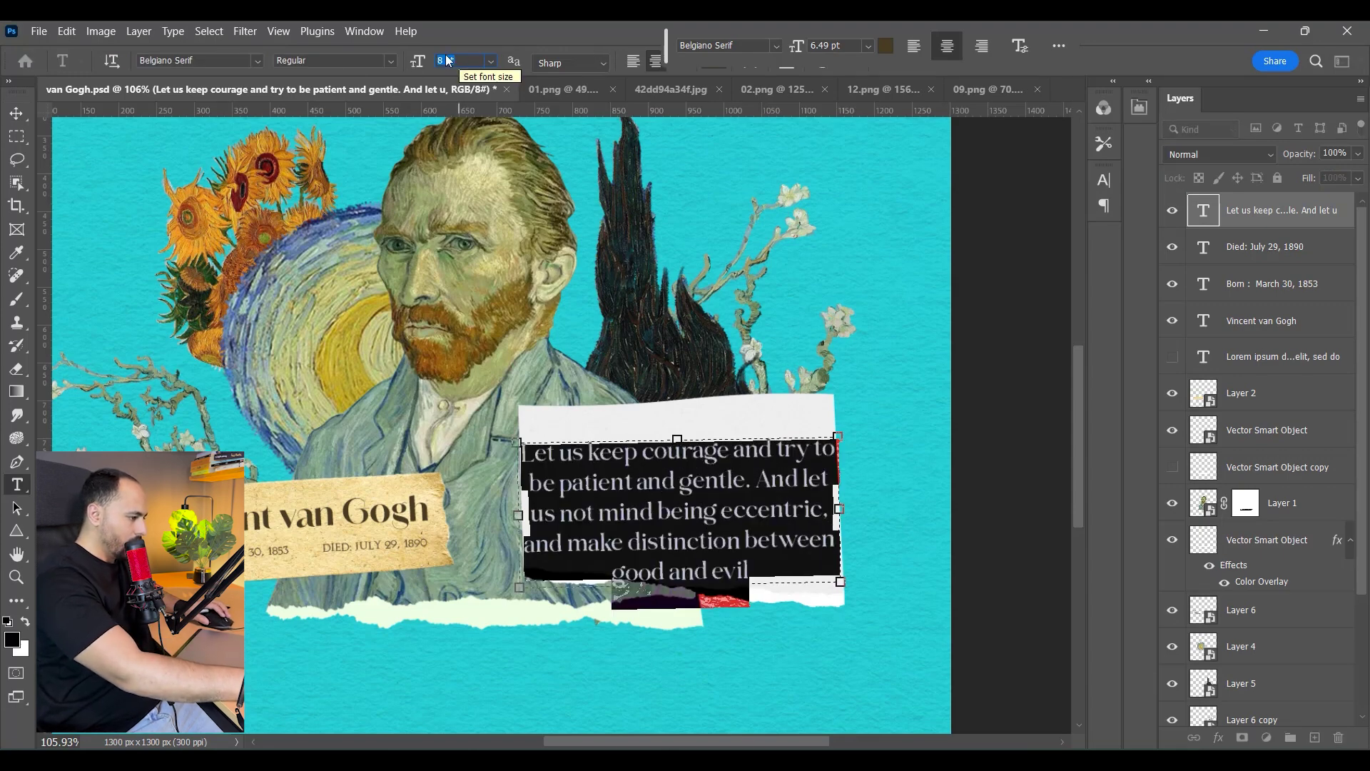
click(15, 113)
drag(731, 485, 731, 474)
key(ctrl+t)
drag(838, 427, 824, 433)
drag(771, 475, 771, 470)
key(Return)
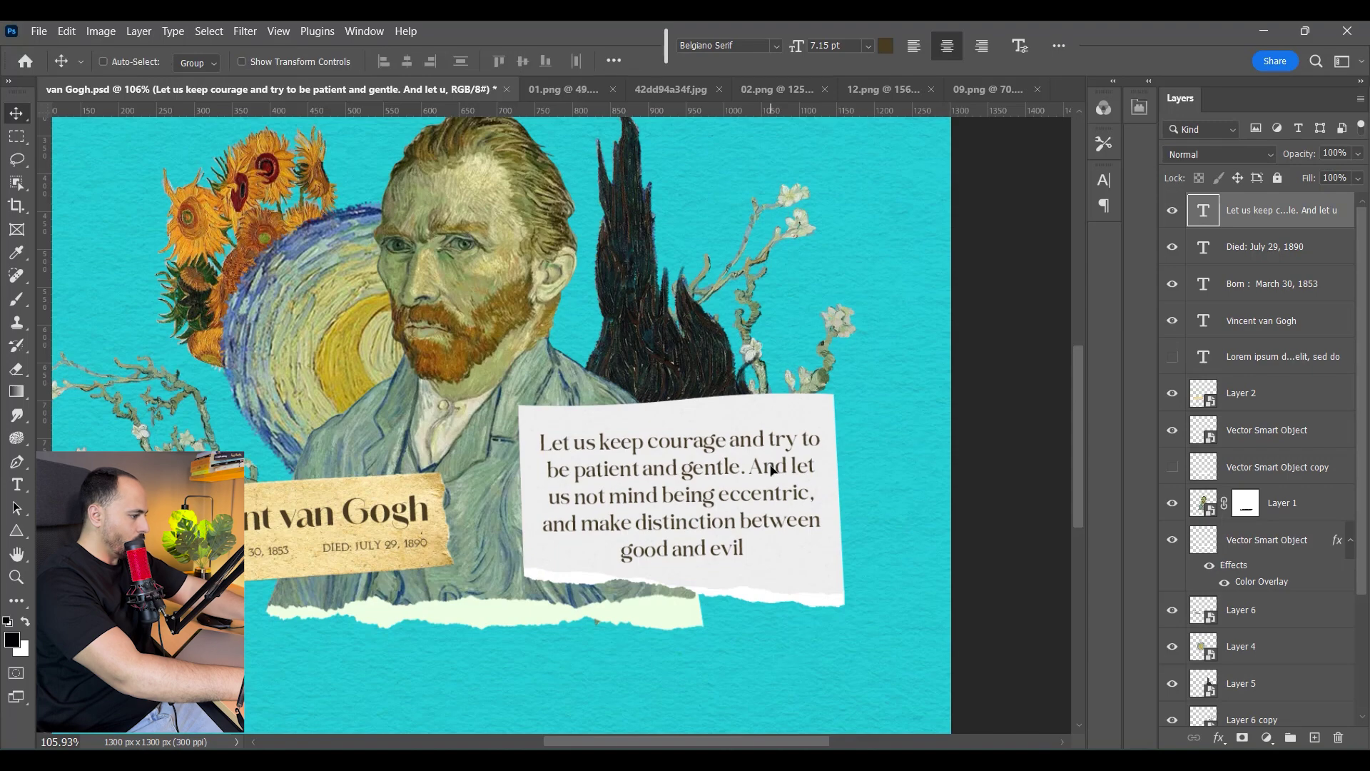
Show the layout guides over the whole collage to check the composition
key(ctrl+0)
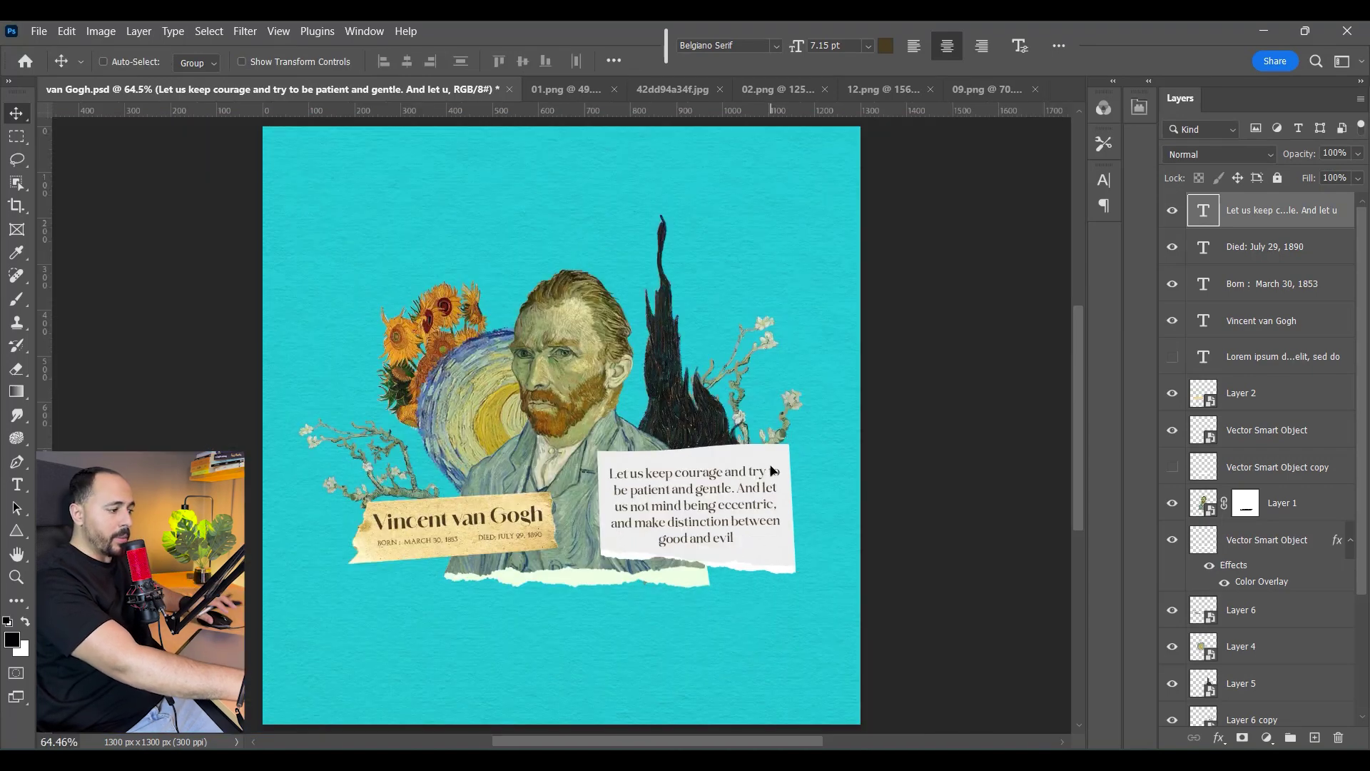
scroll(855, 440, down, 1)
scroll(848, 438, up, 1)
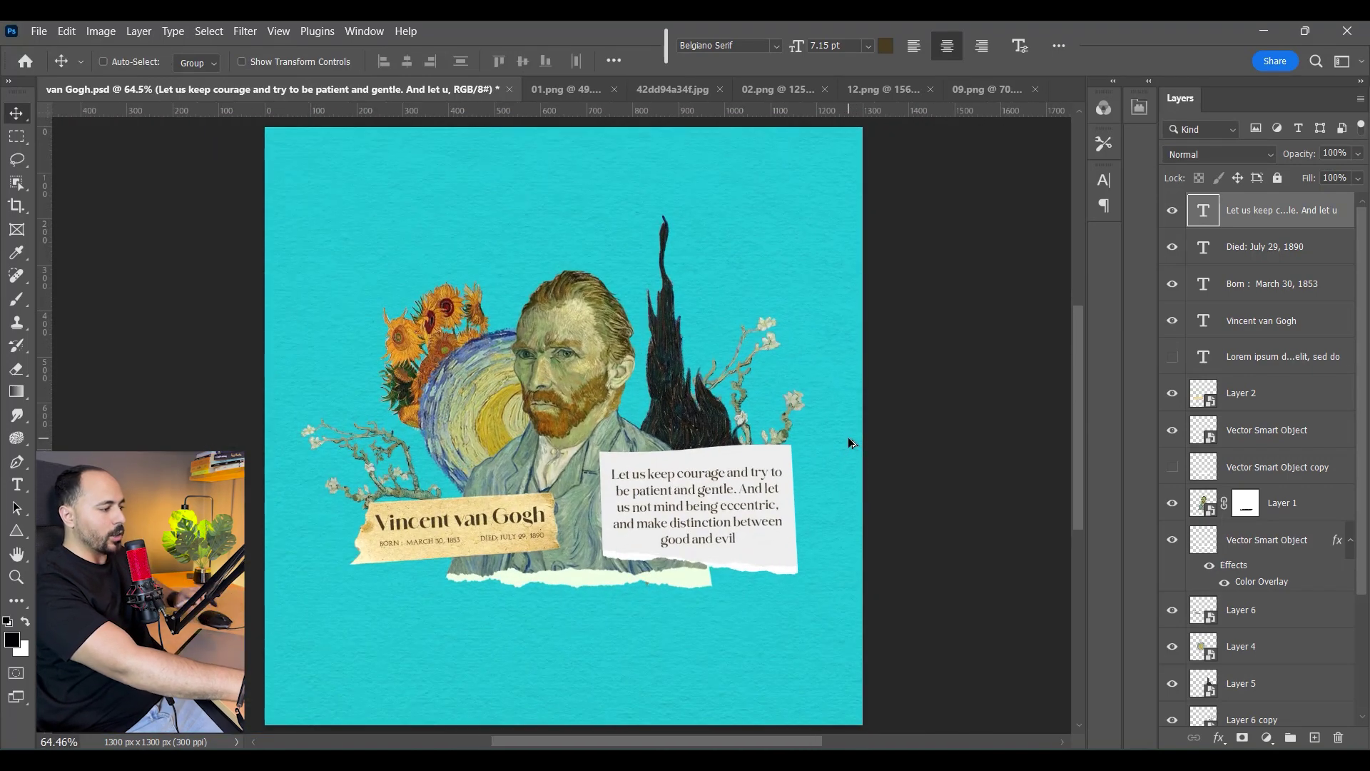
key(ctrl+semicolon)
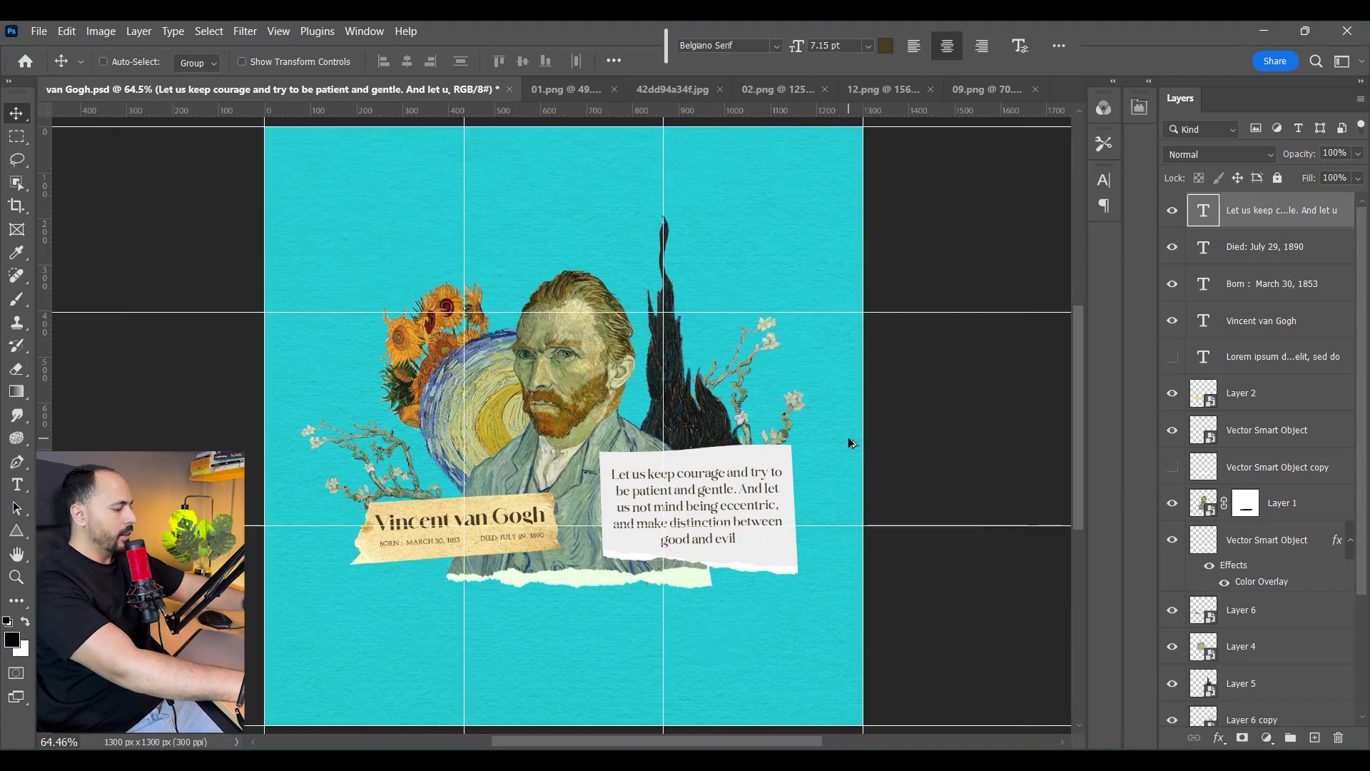
scroll(929, 391, down, 1)
scroll(686, 422, up, 1)
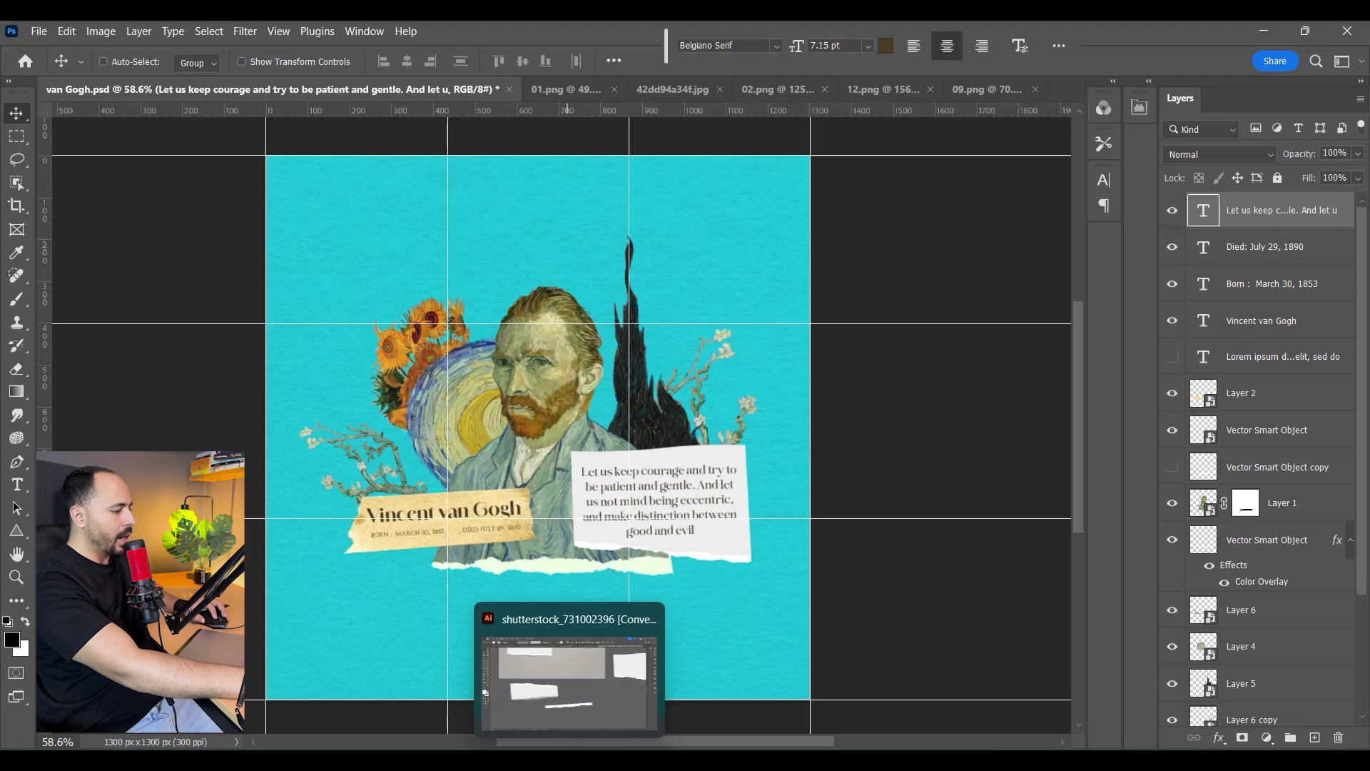
click(635, 674)
click(665, 94)
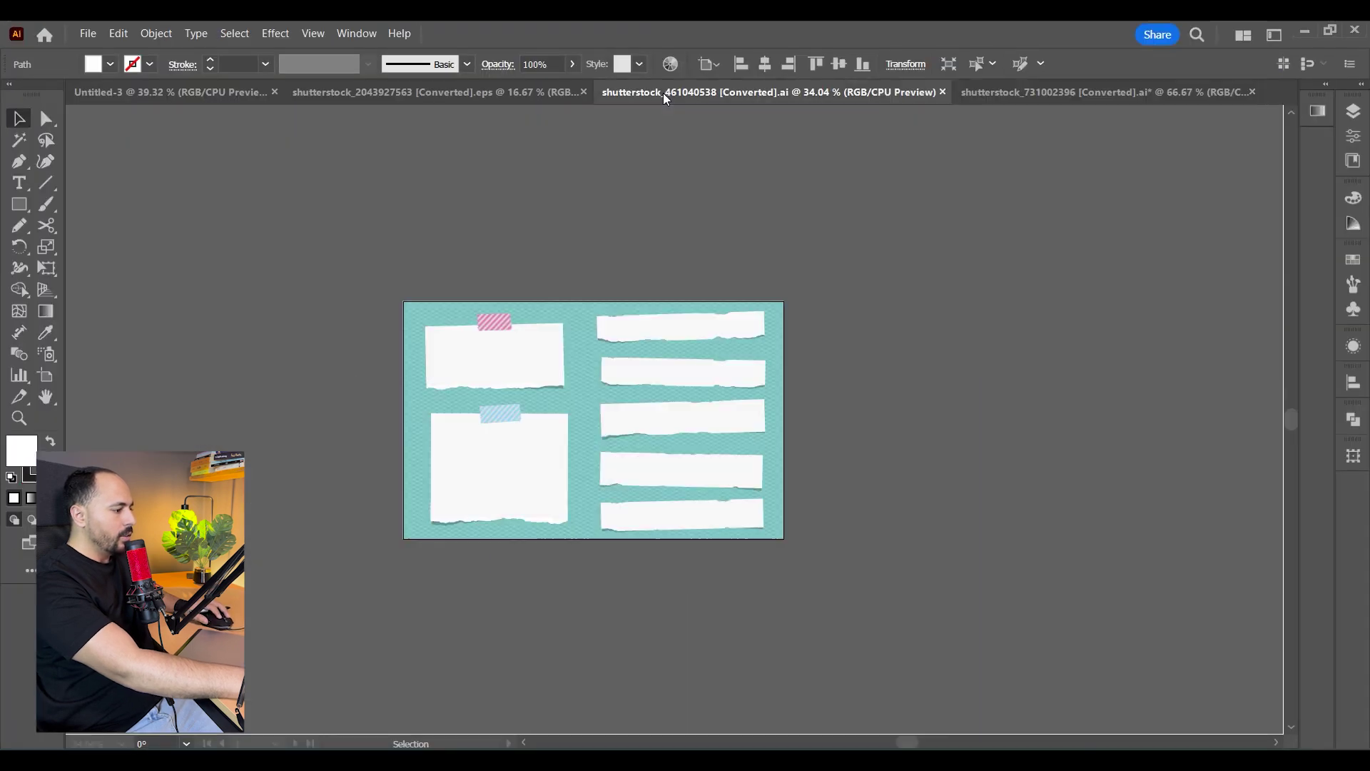
click(480, 100)
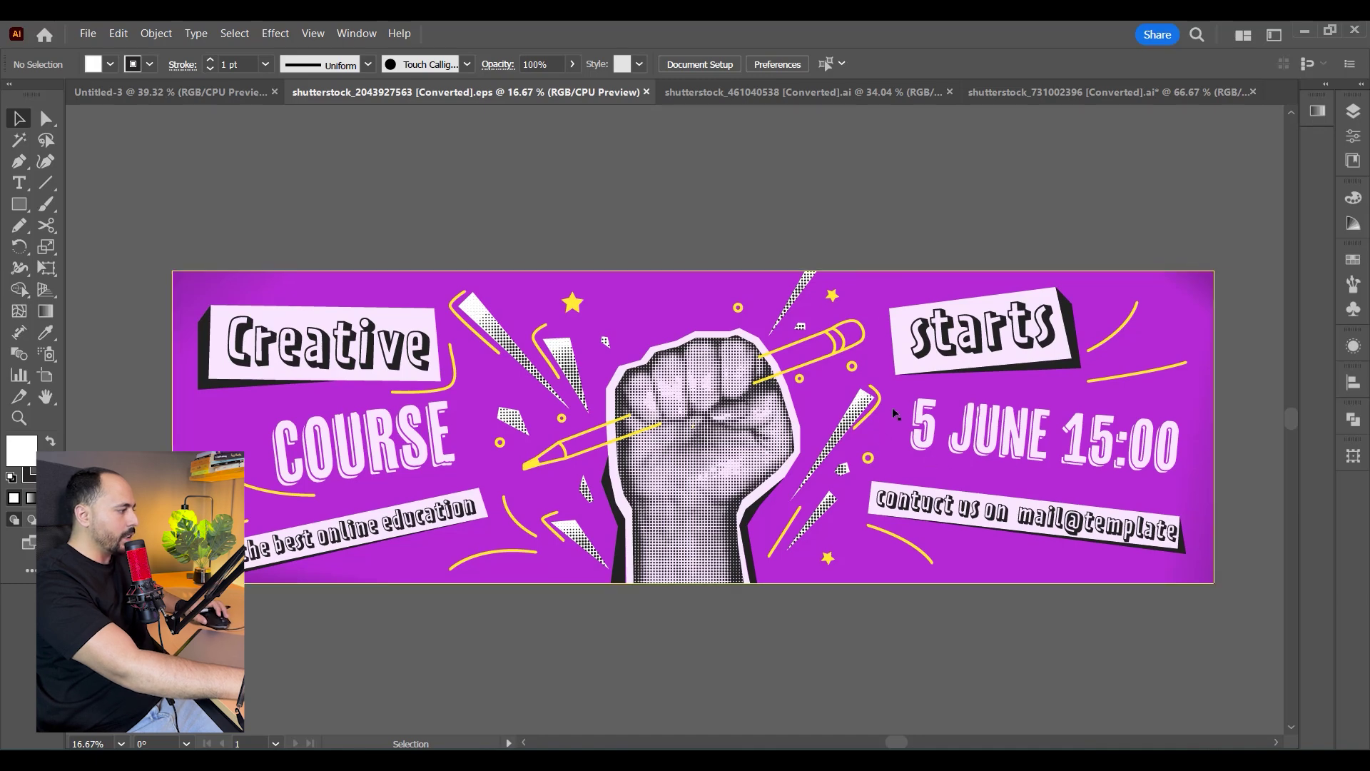
scroll(839, 493, up, 2)
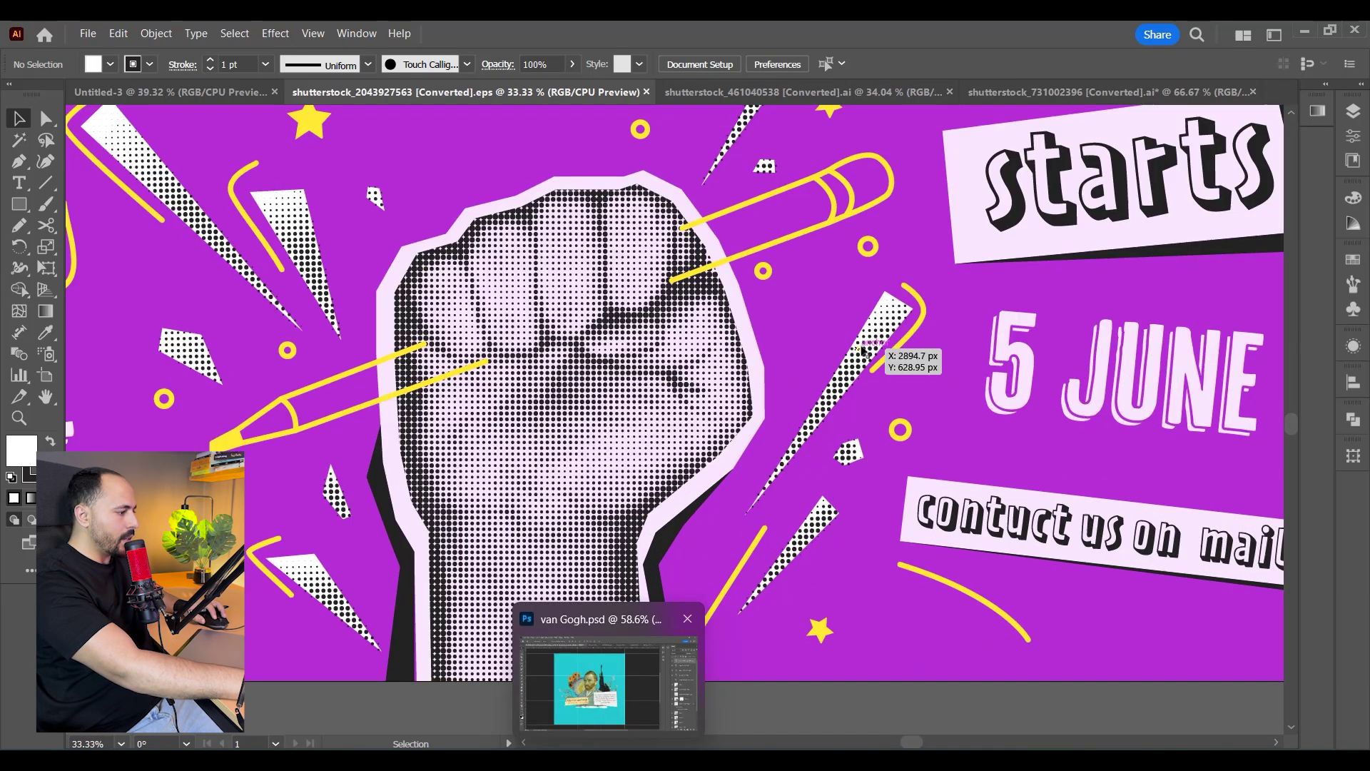
Release the clipping mask on the purple banner artwork and clear the selection
click(875, 336)
scroll(875, 335, down, 1)
right_click(874, 299)
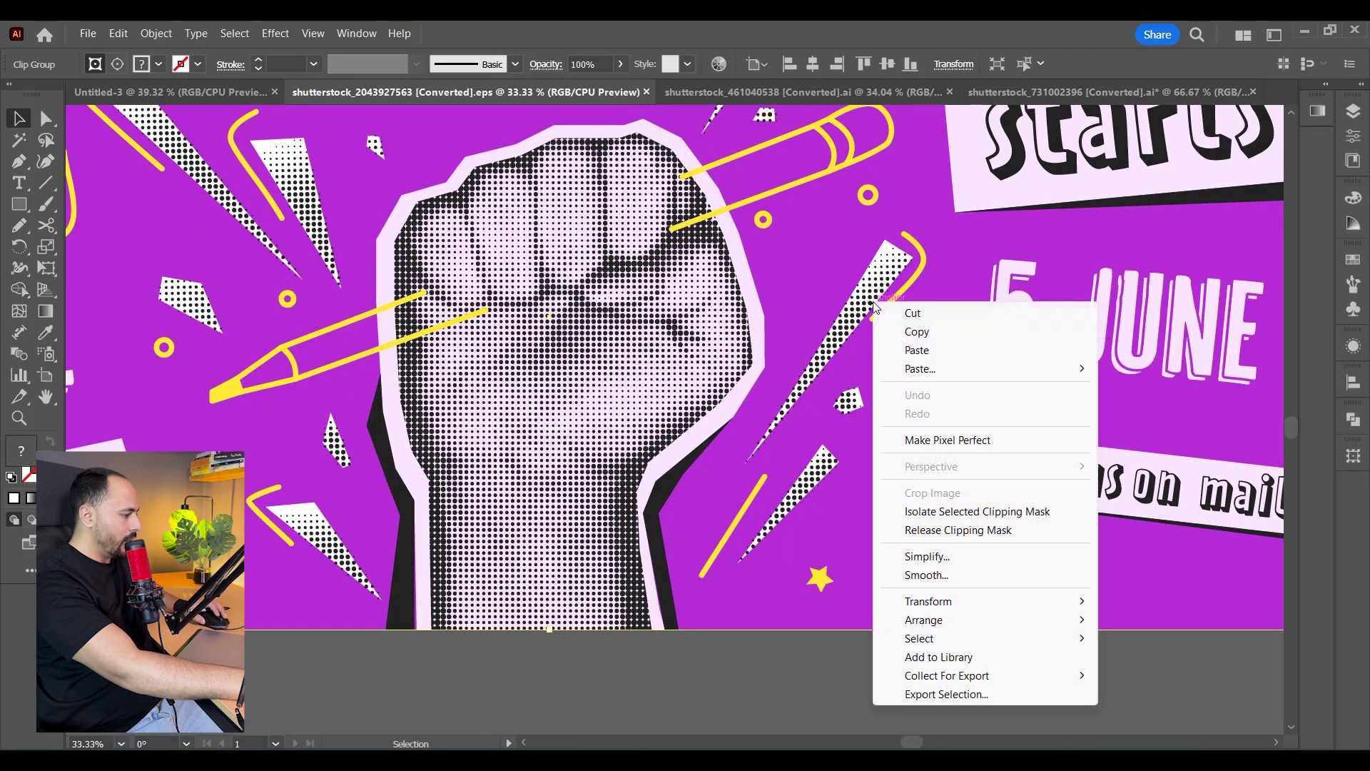
click(957, 530)
click(1020, 649)
scroll(1021, 649, down, 2)
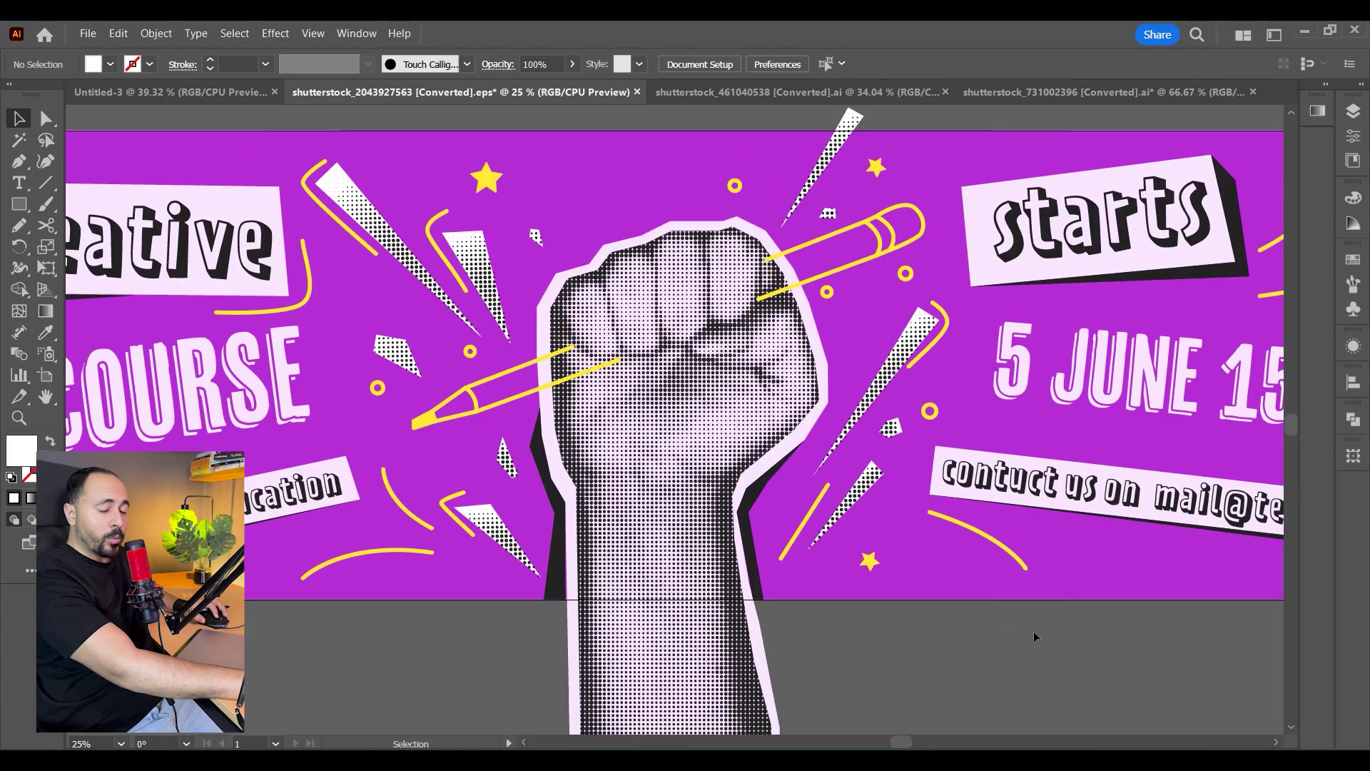
Move the long halftone shard beside the fist below the banner, then transfer it to the van Gogh collage in Photoshop
drag(890, 348, 940, 618)
drag(1078, 668, 1017, 560)
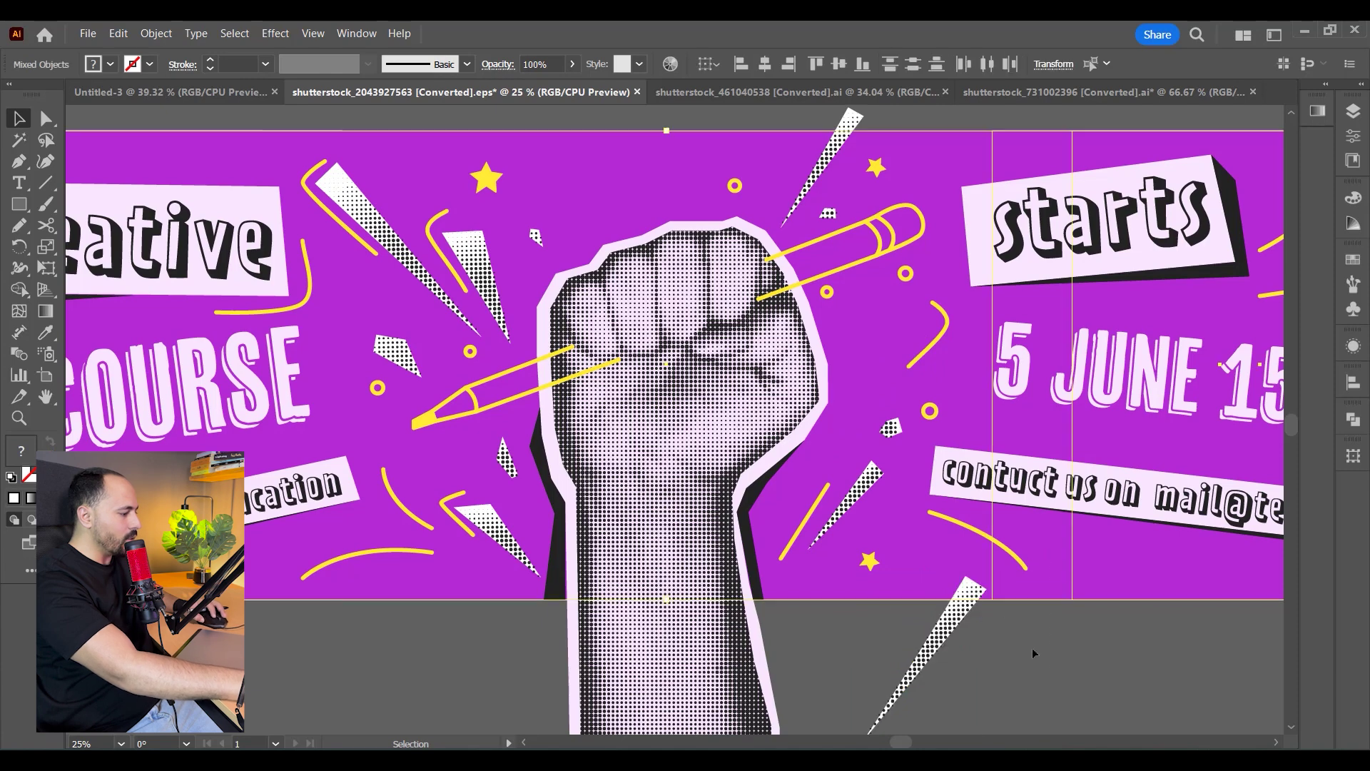
click(1034, 652)
drag(966, 606, 621, 737)
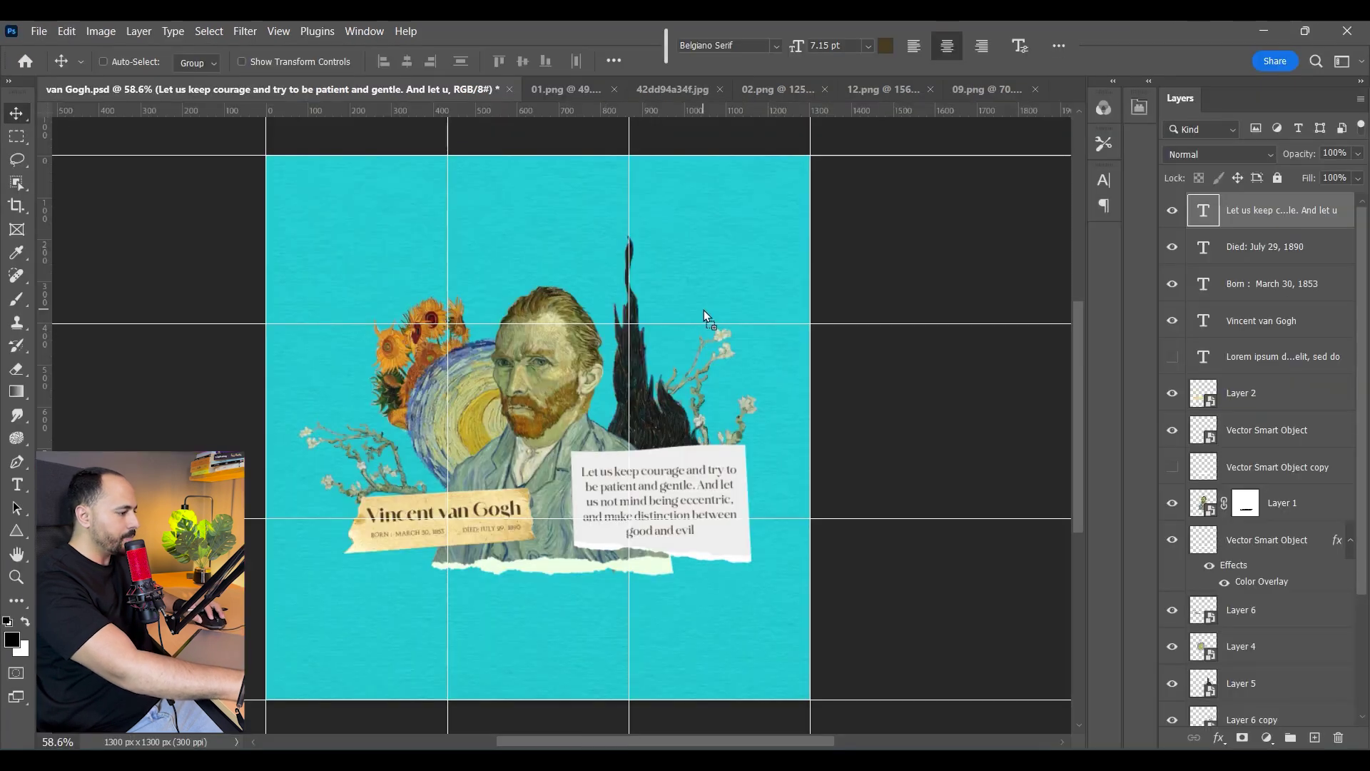
Scale down the halftone shard and place it diagonally beside the upper part of the black cypress
drag(738, 156, 691, 310)
drag(718, 261, 707, 276)
drag(683, 321, 672, 312)
key(Return)
Reorder the halftone shard layer directly above shutterstock_197188535 and nudge the shard slightly away from the cypress
key(ctrl+shift+bracketleft)
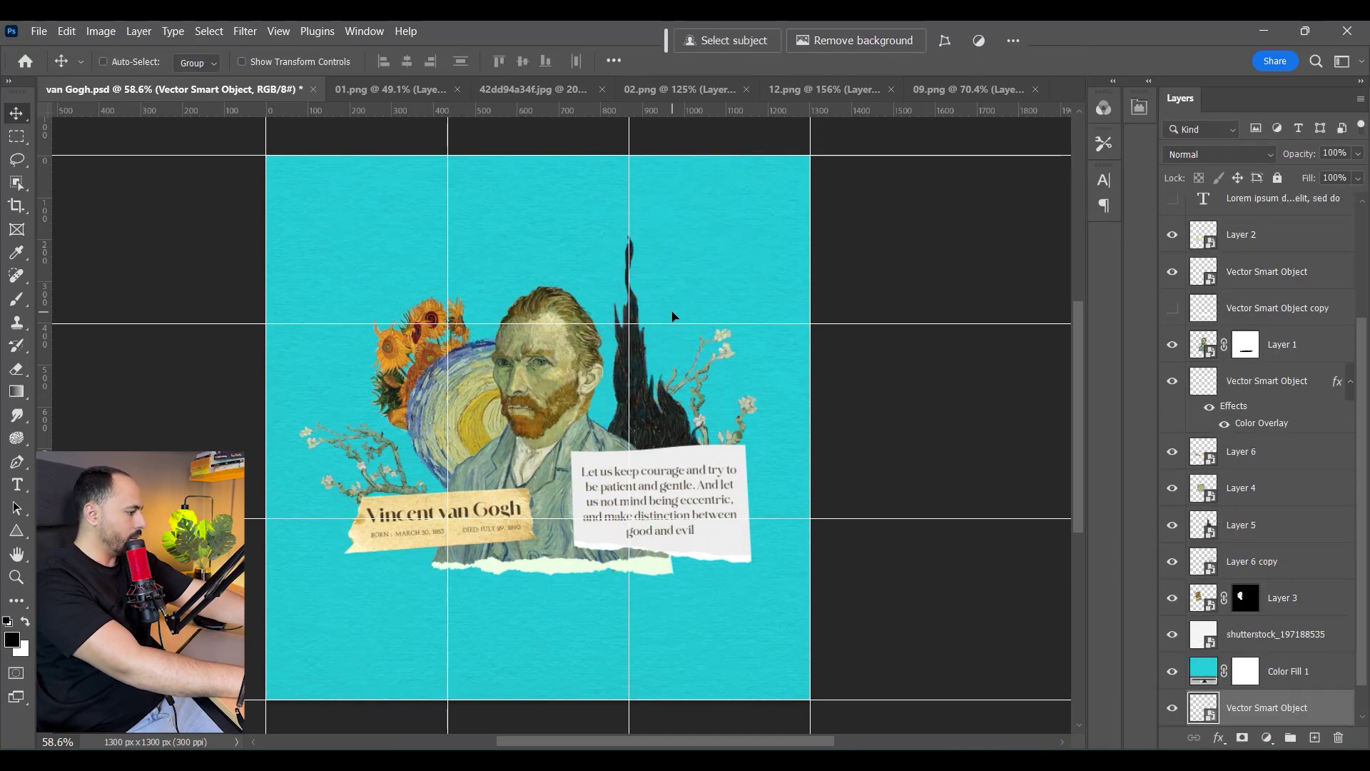
key(ctrl+bracketright)
key(ctrl+bracketright)
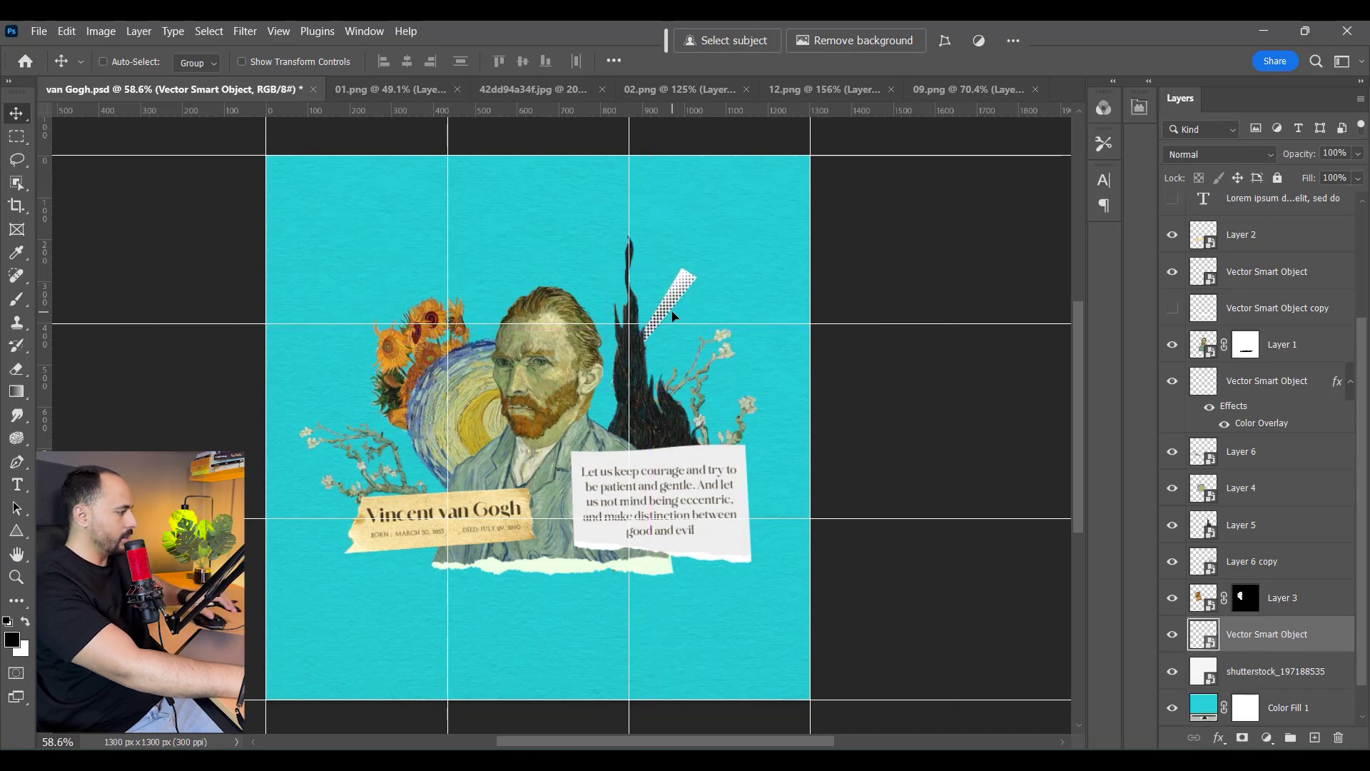
drag(671, 314, 676, 315)
Bring the small halftone fragment from the Illustrator banner into the Photoshop collage and place it above the sunflowers at 26.24% scale, rotated 7.82°
mouse_move(933, 747)
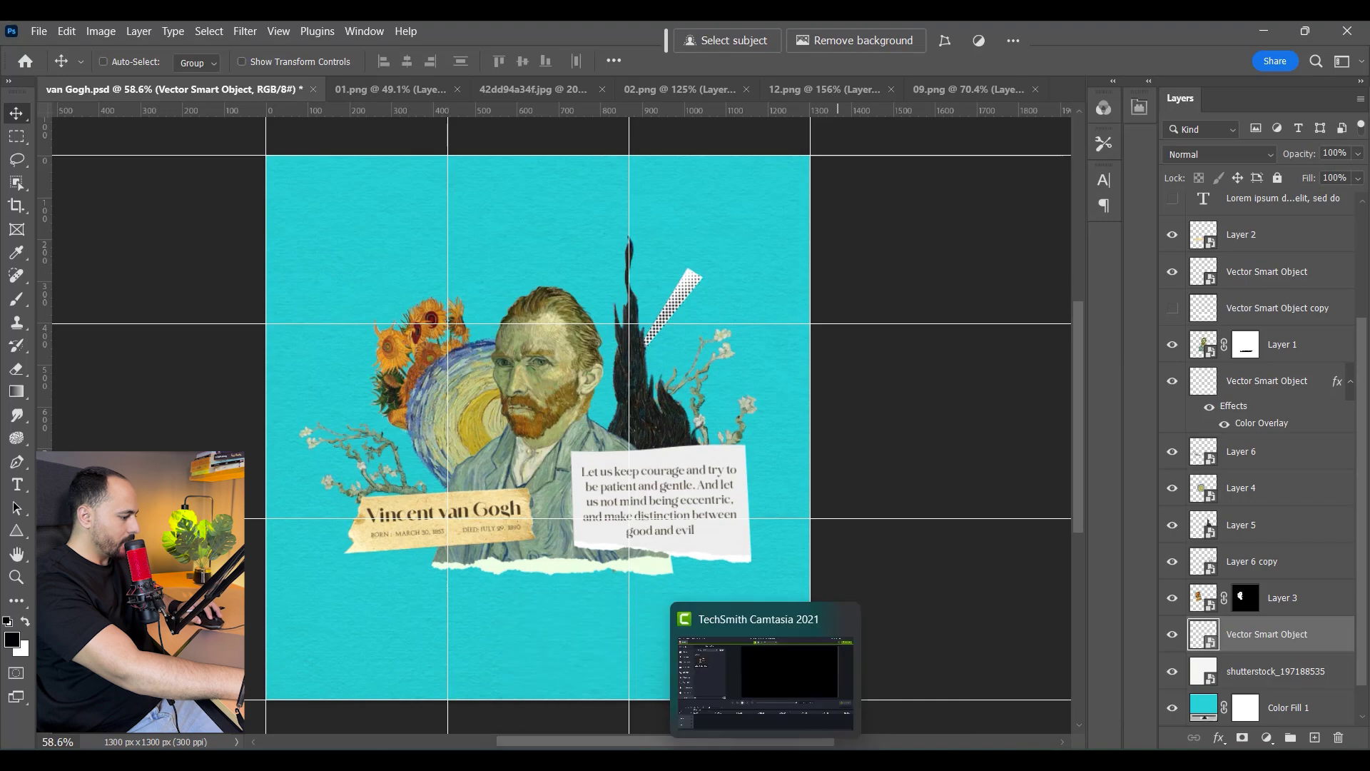
click(762, 758)
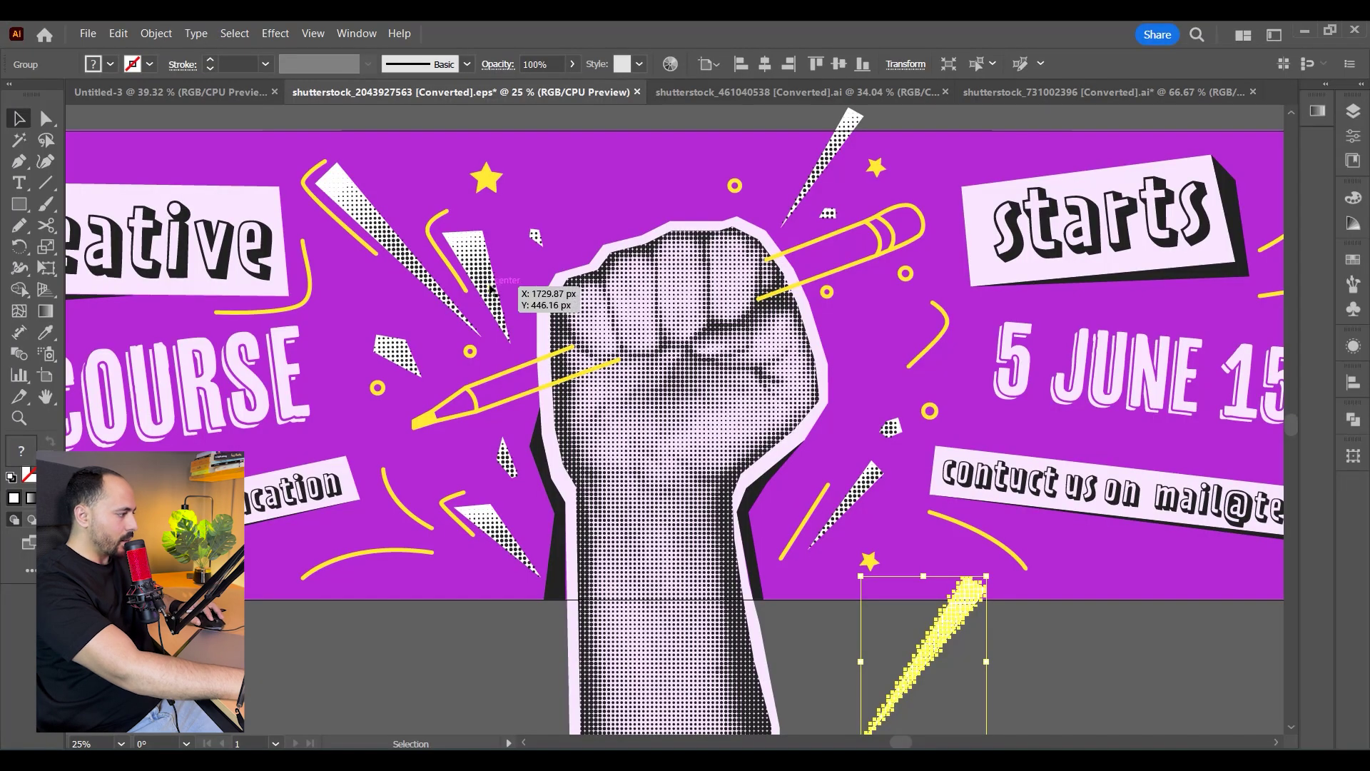
drag(395, 357, 497, 550)
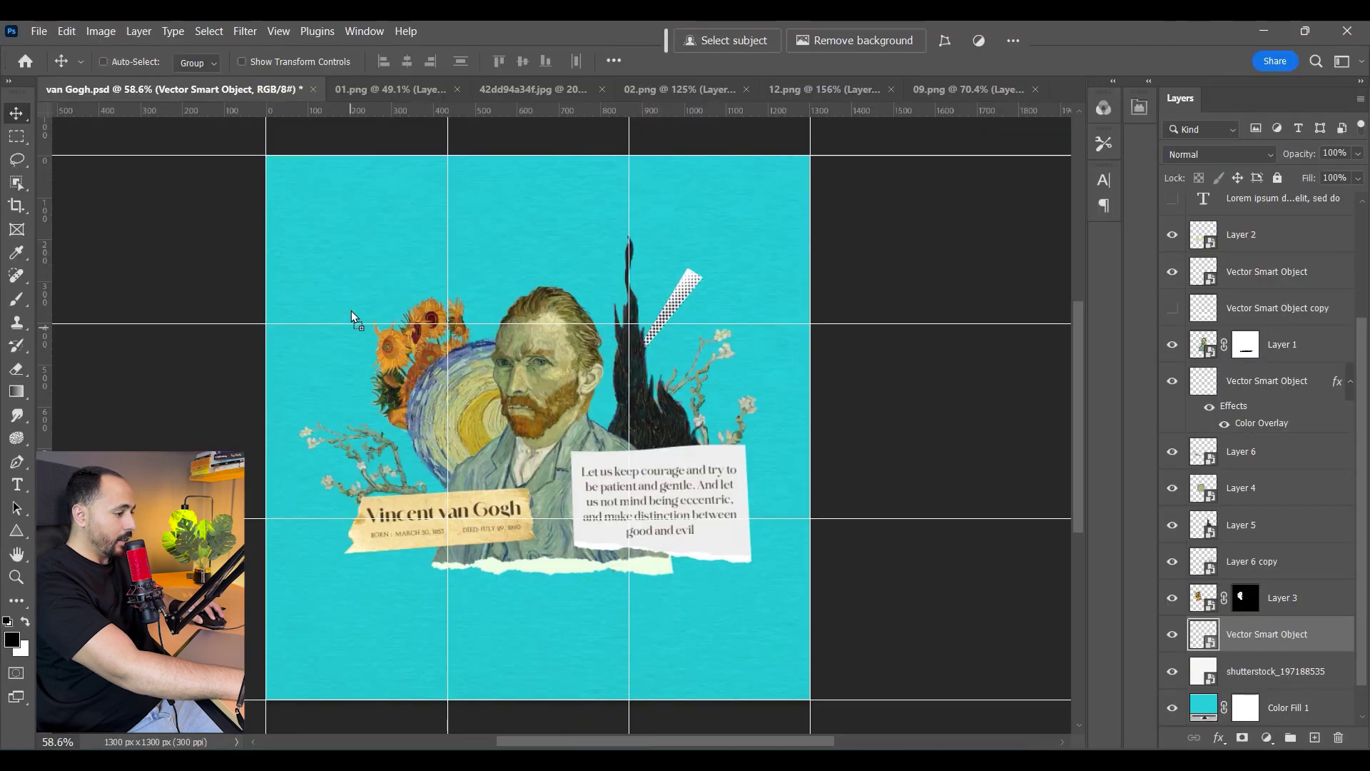
drag(387, 270, 387, 268)
drag(493, 161, 480, 255)
drag(560, 227, 496, 243)
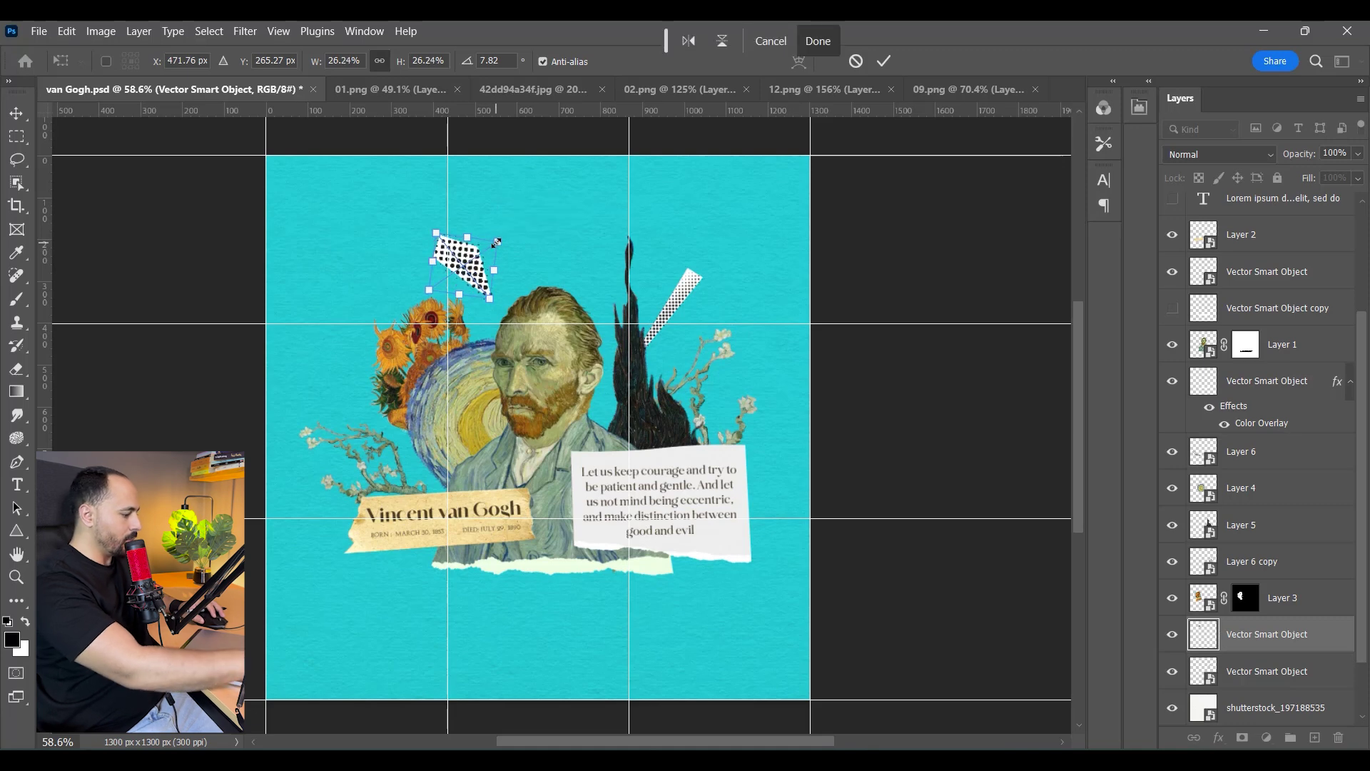
key(Return)
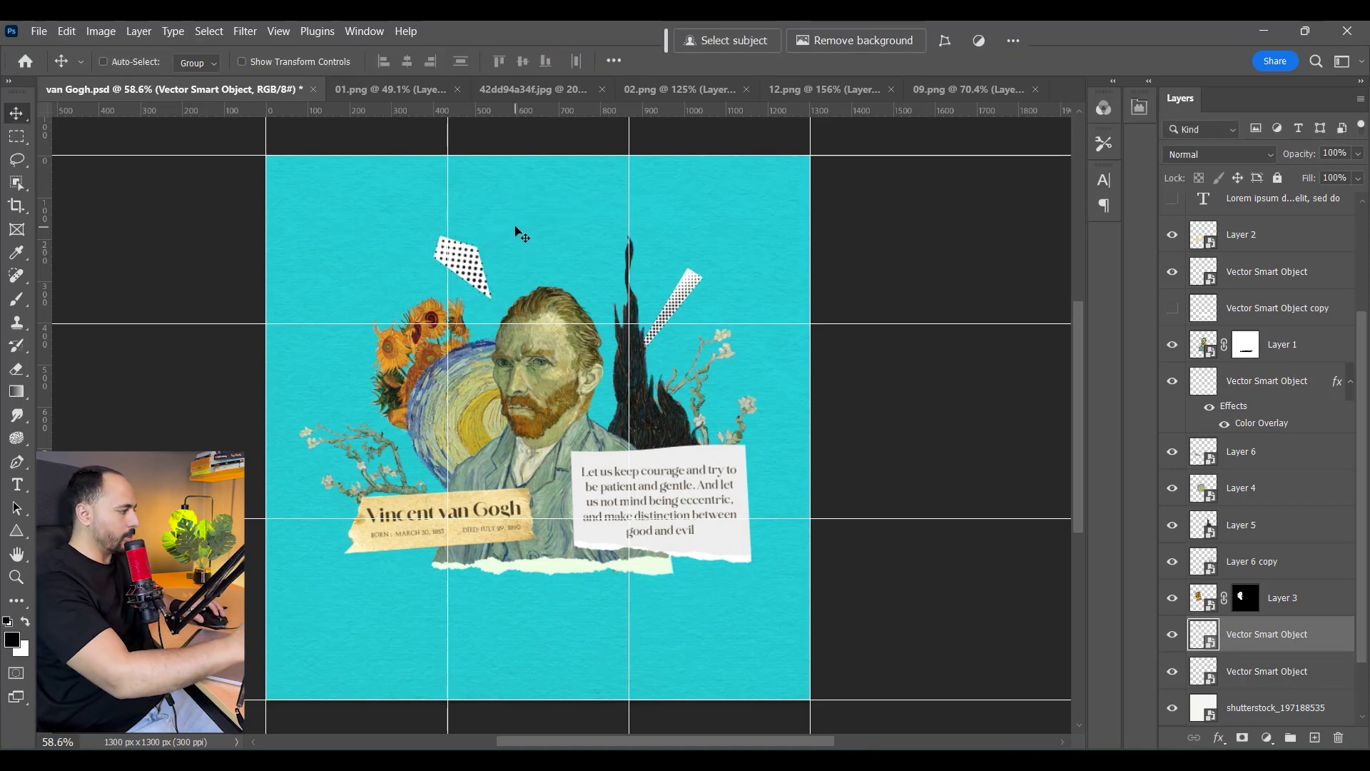
Look into the 07 Design 3 folder and return to the halftone banner in Illustrator
mouse_move(963, 759)
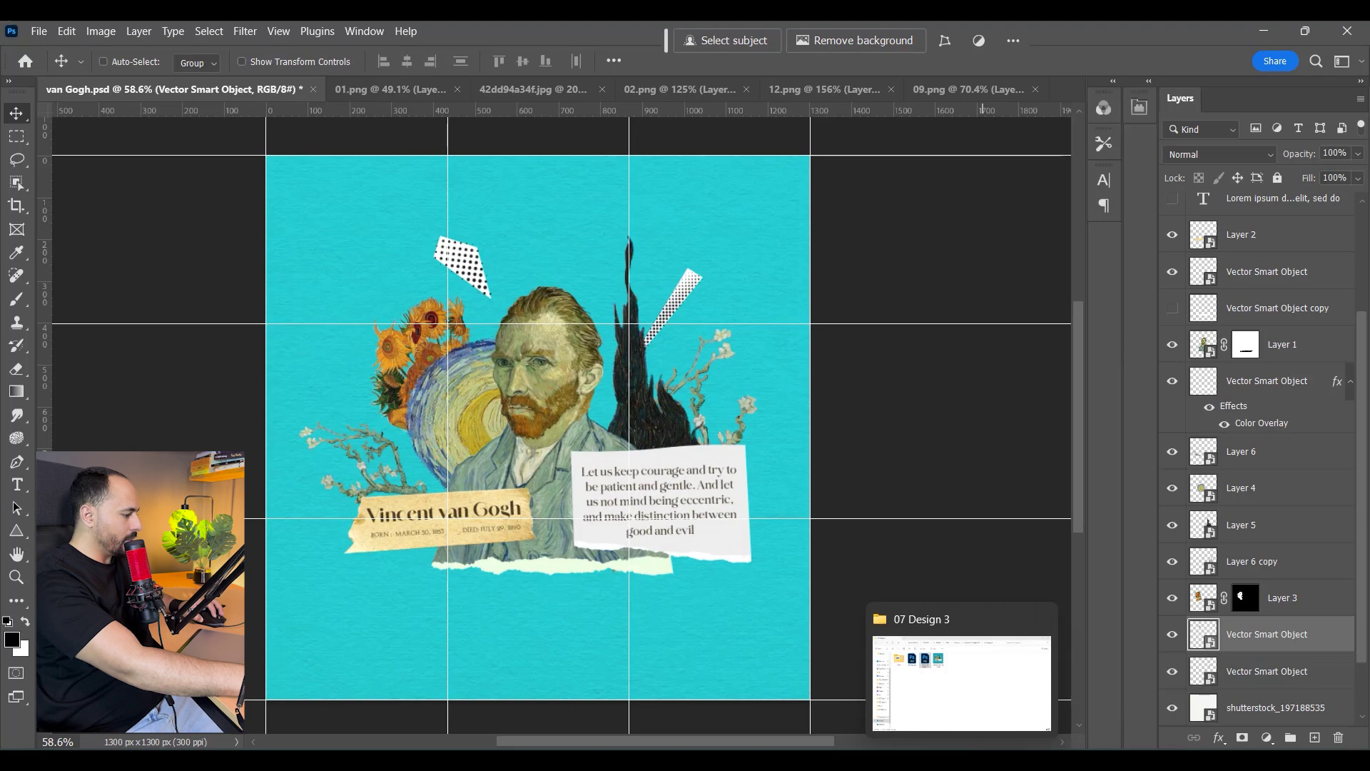
click(936, 661)
click(961, 760)
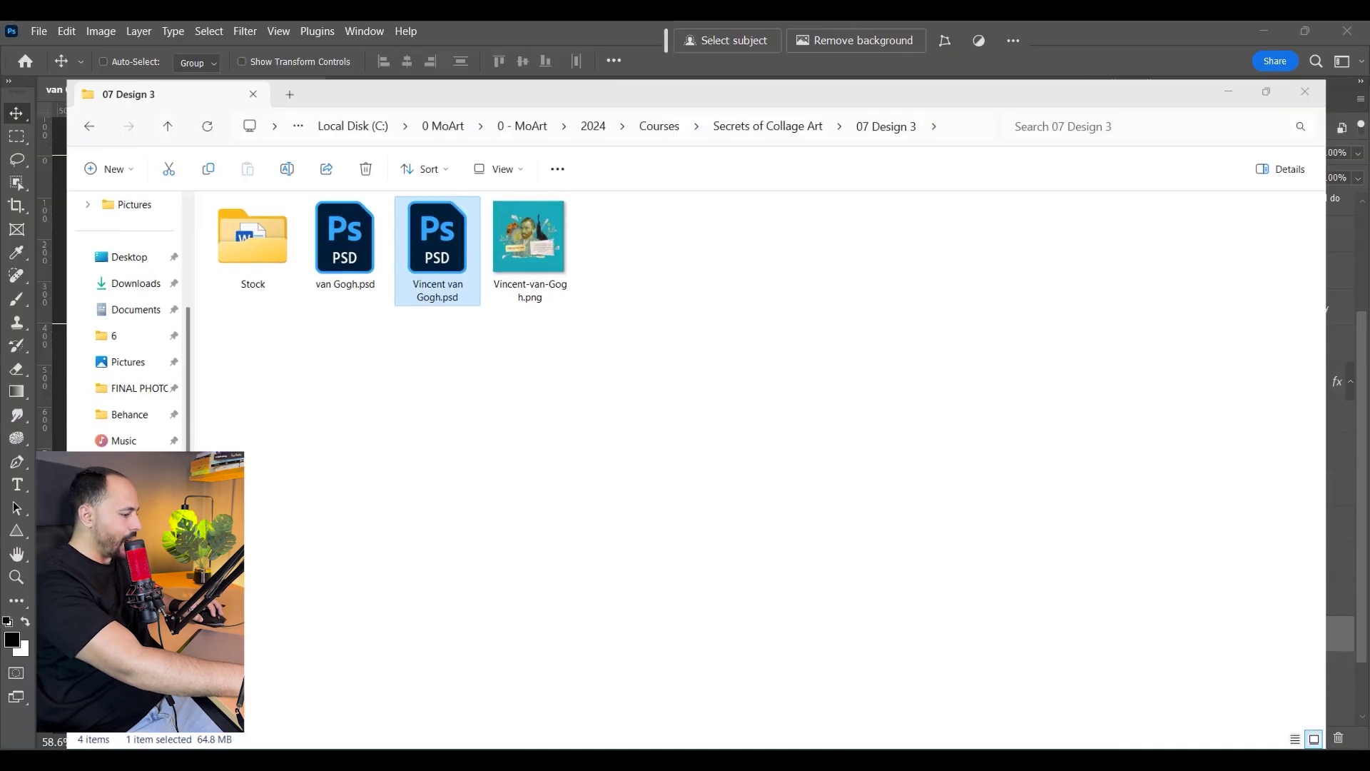
click(569, 759)
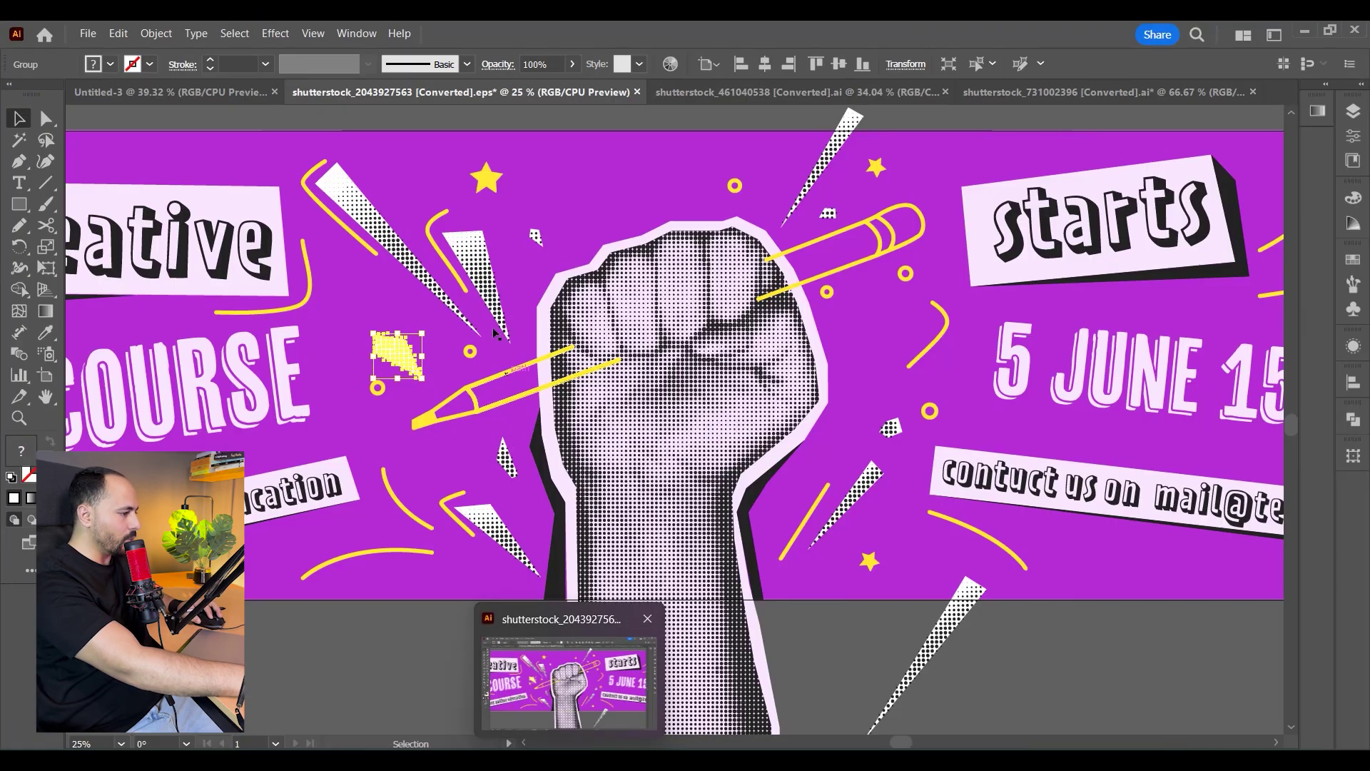
Bring the large yellow star from the Illustrator banner into the Photoshop collage and place it small between the upper halftone fragment and the portrait's head
drag(496, 180, 598, 569)
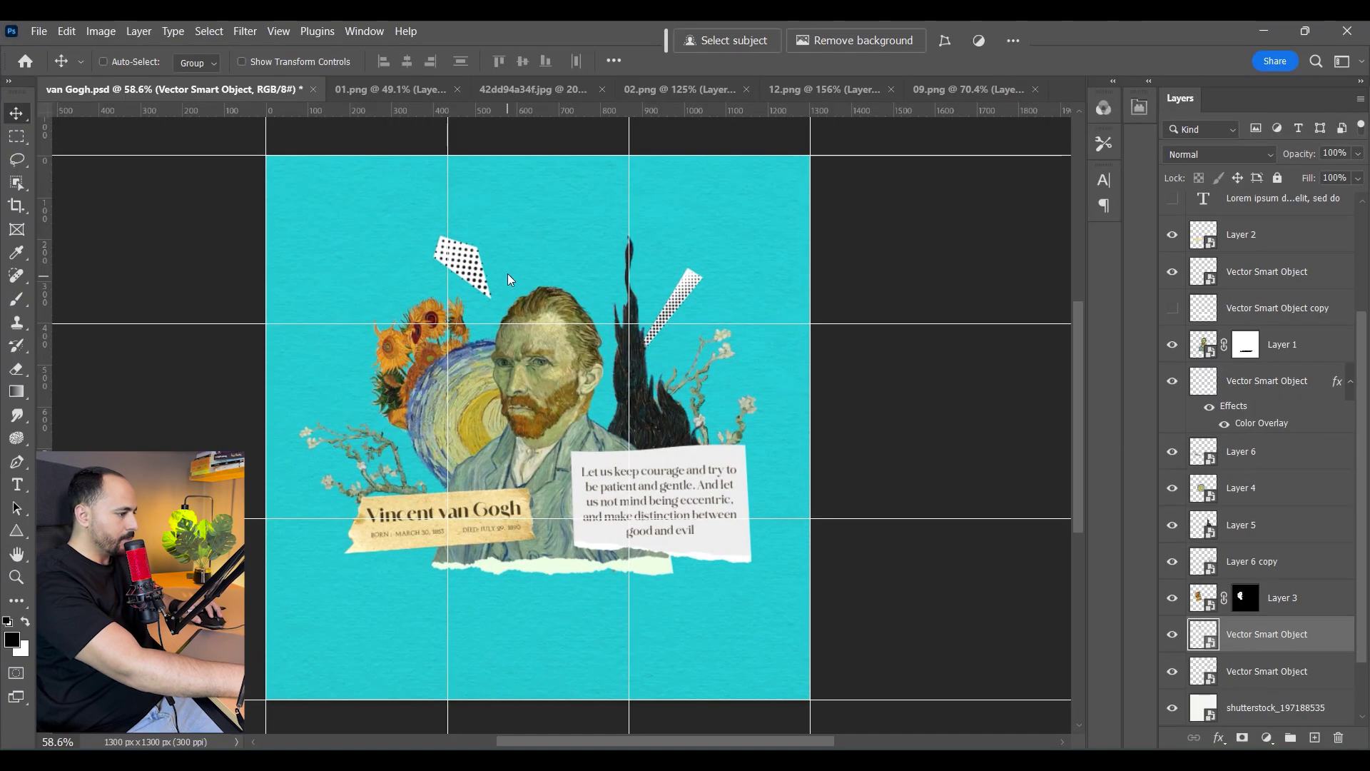
key(ctrl+v)
drag(568, 191, 473, 278)
scroll(525, 278, up, 5)
key(Return)
scroll(589, 324, down, 7)
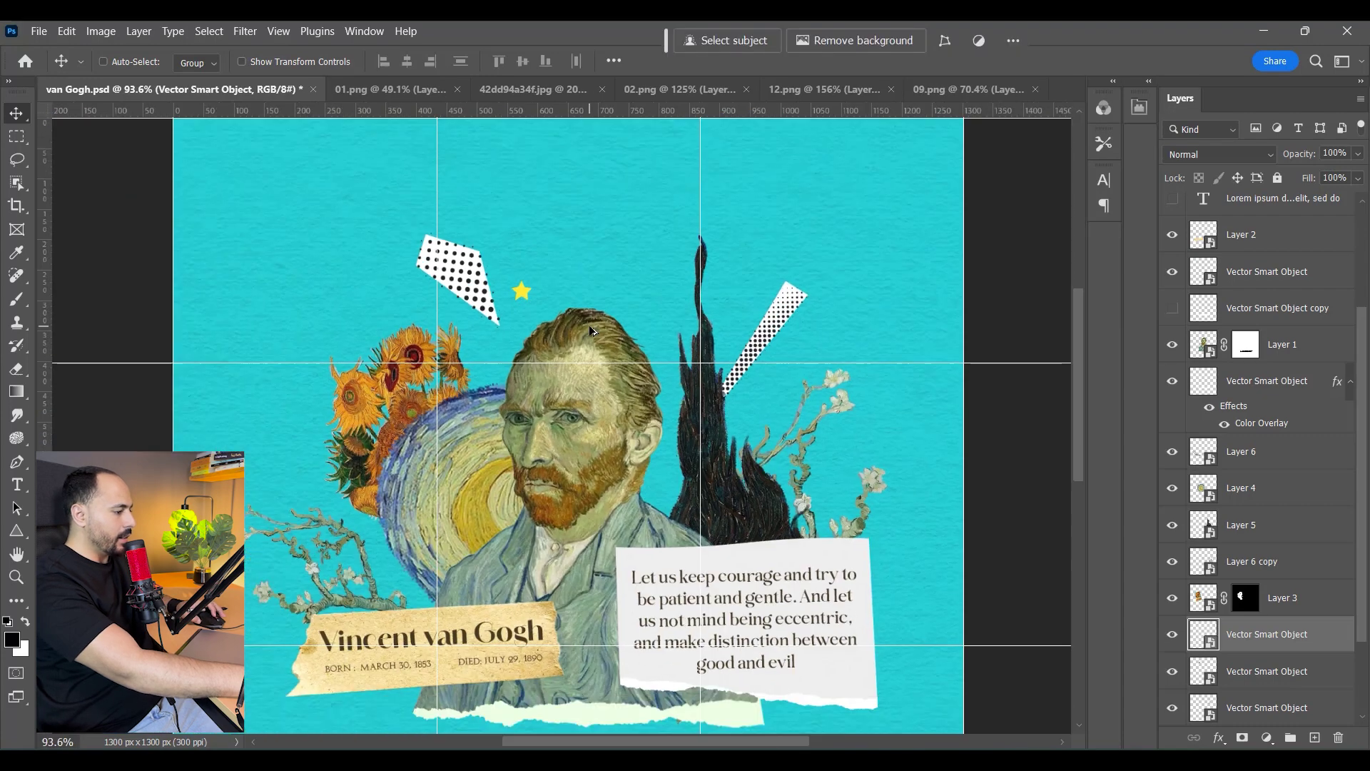
scroll(540, 300, up, 3)
scroll(542, 302, up, 1)
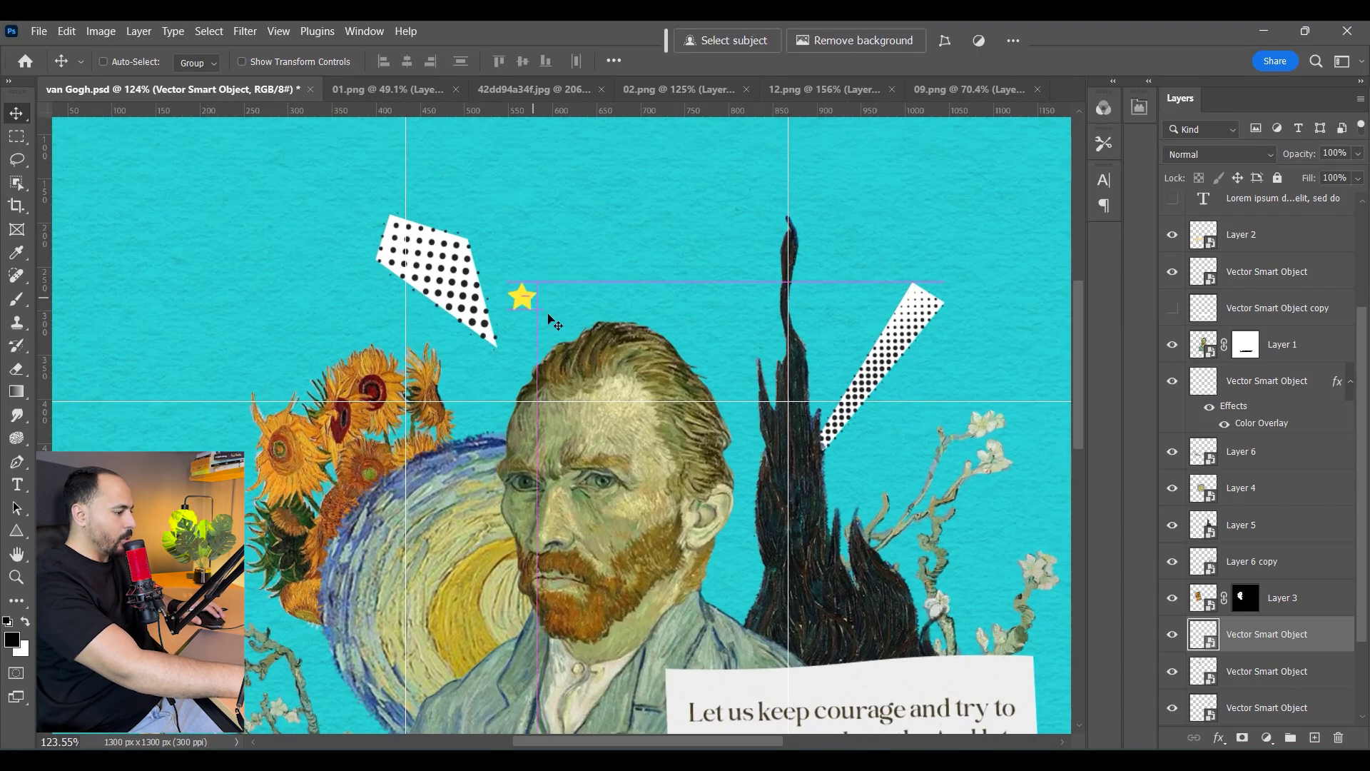
scroll(550, 314, down, 2)
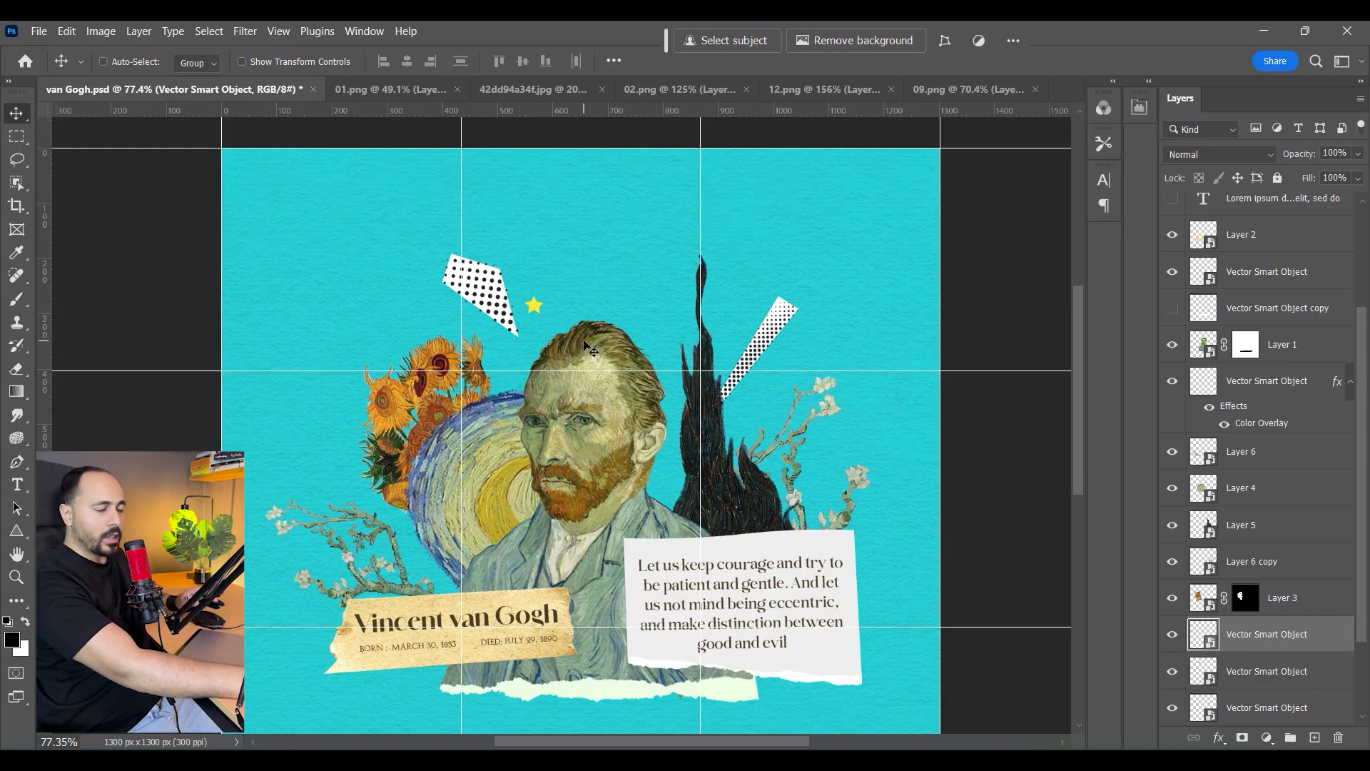
scroll(678, 424, up, 1)
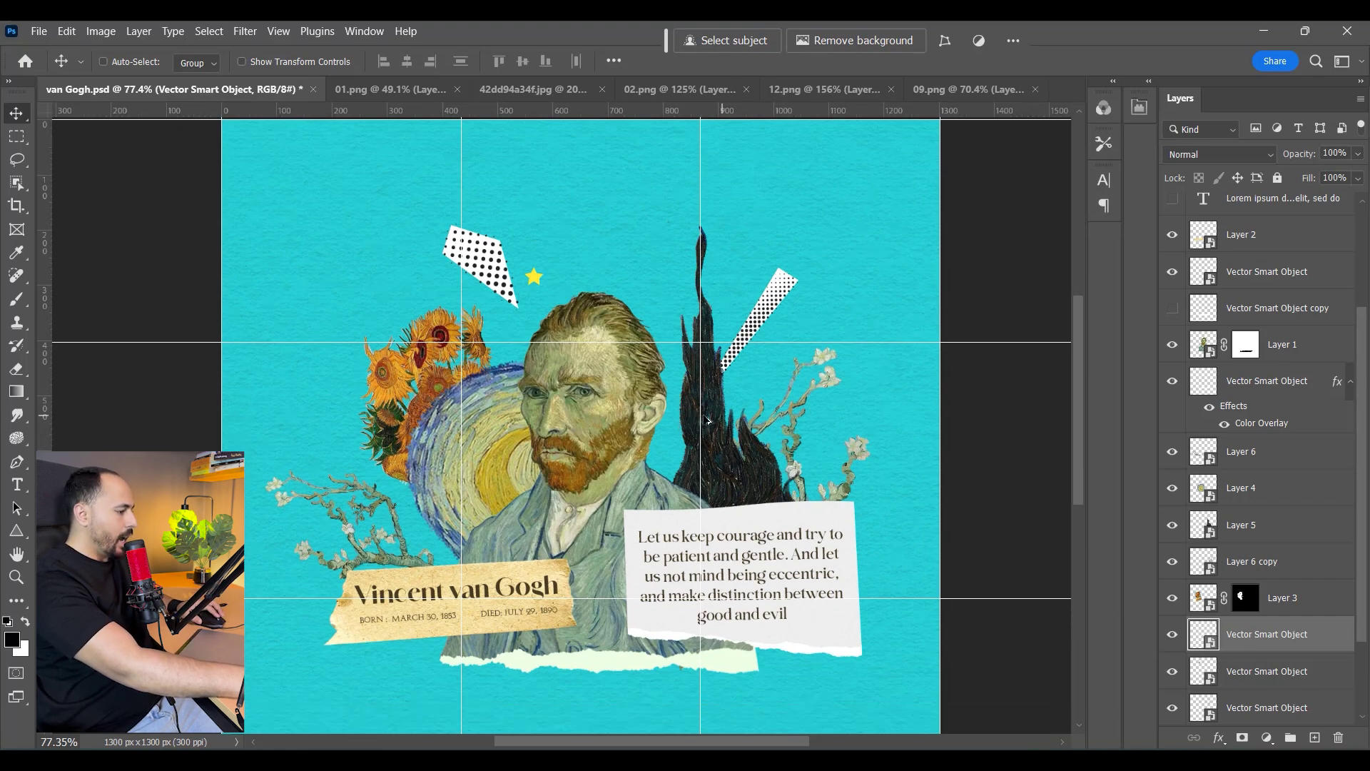
scroll(656, 414, down, 2)
scroll(633, 406, up, 1)
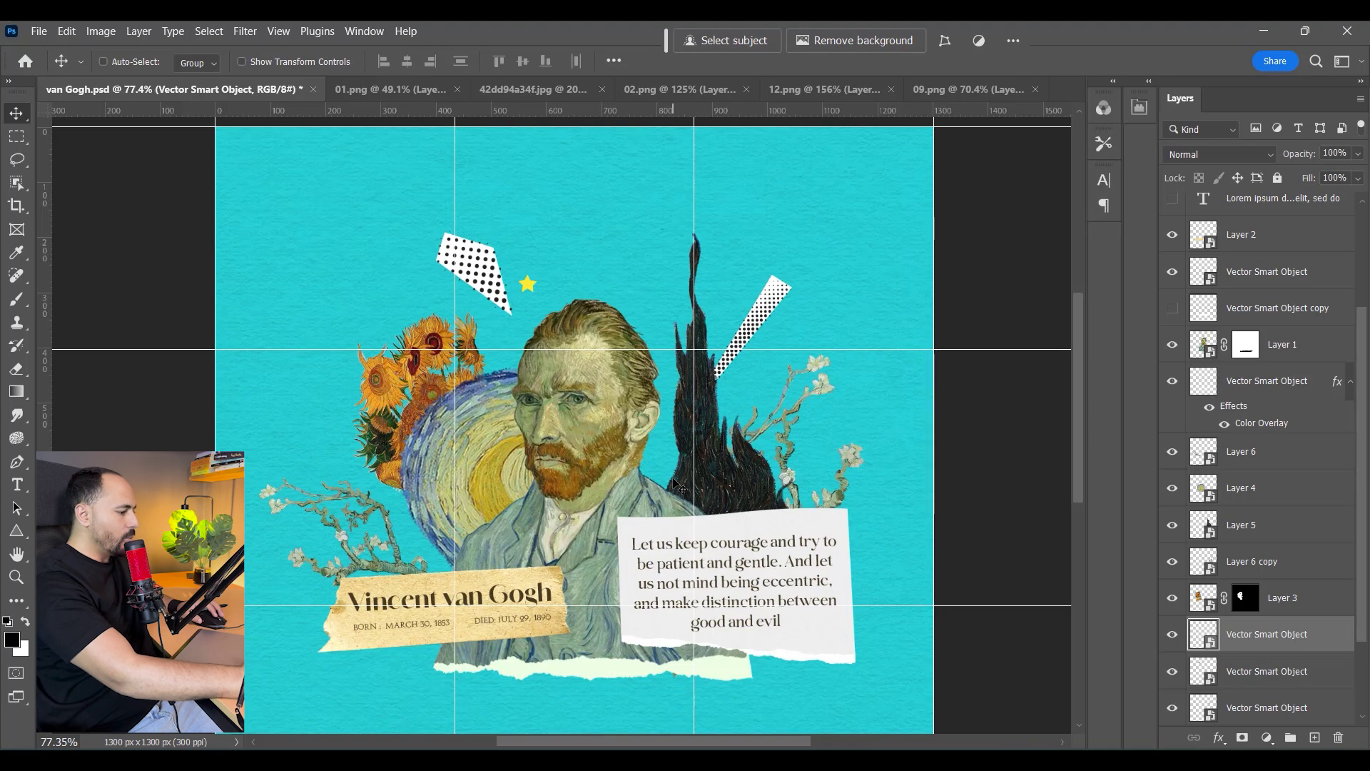
Bring the halftone wedge beside the fist's wrist from Illustrator into the Photoshop collage, scale it down and place it diagonally below the name paper
key(alt+Tab)
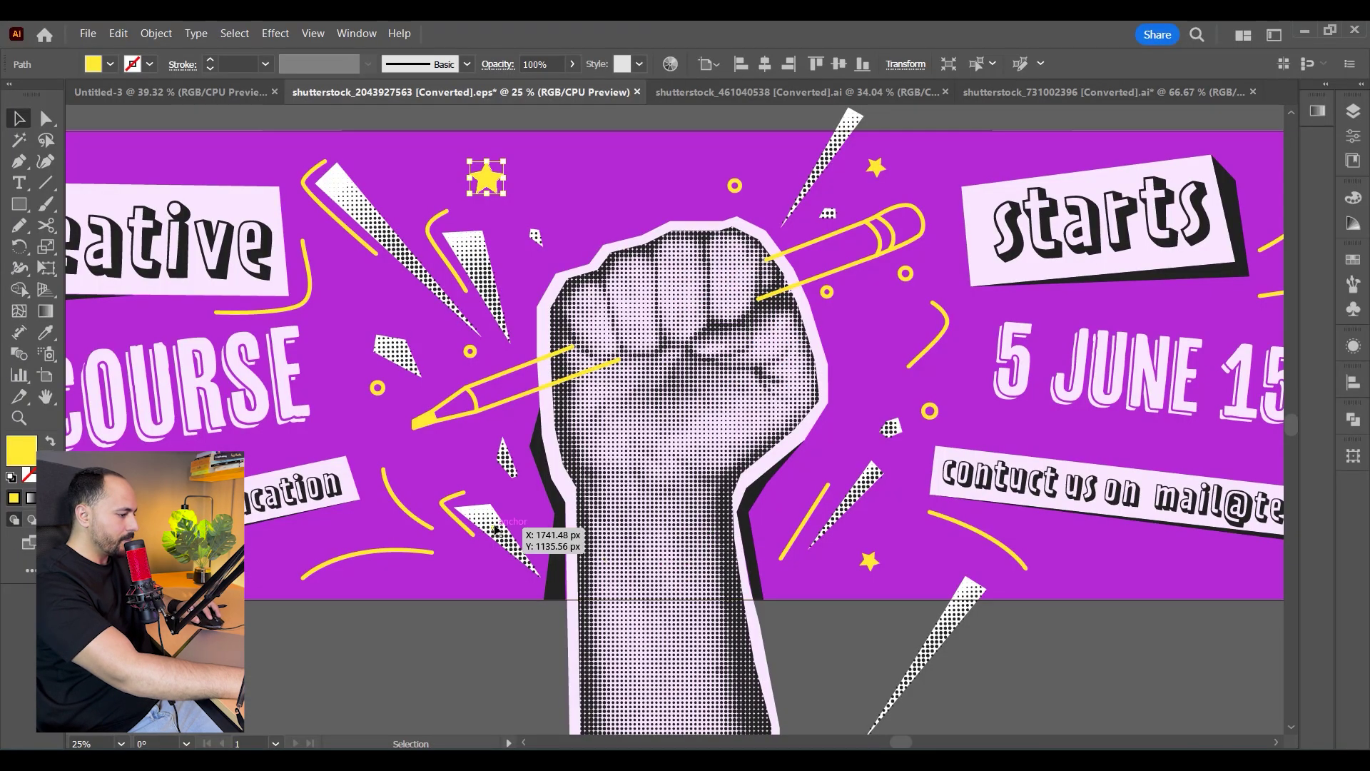
drag(494, 531, 620, 746)
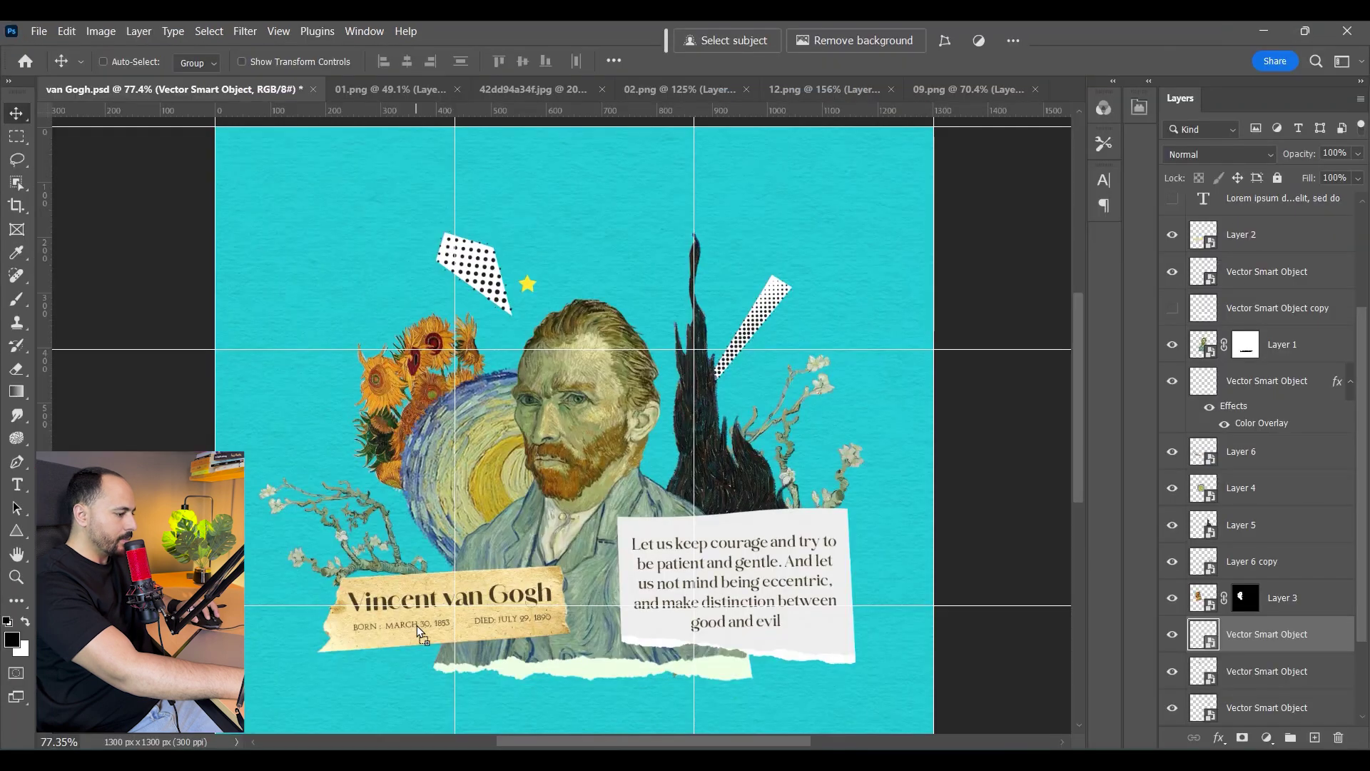
key(ctrl+v)
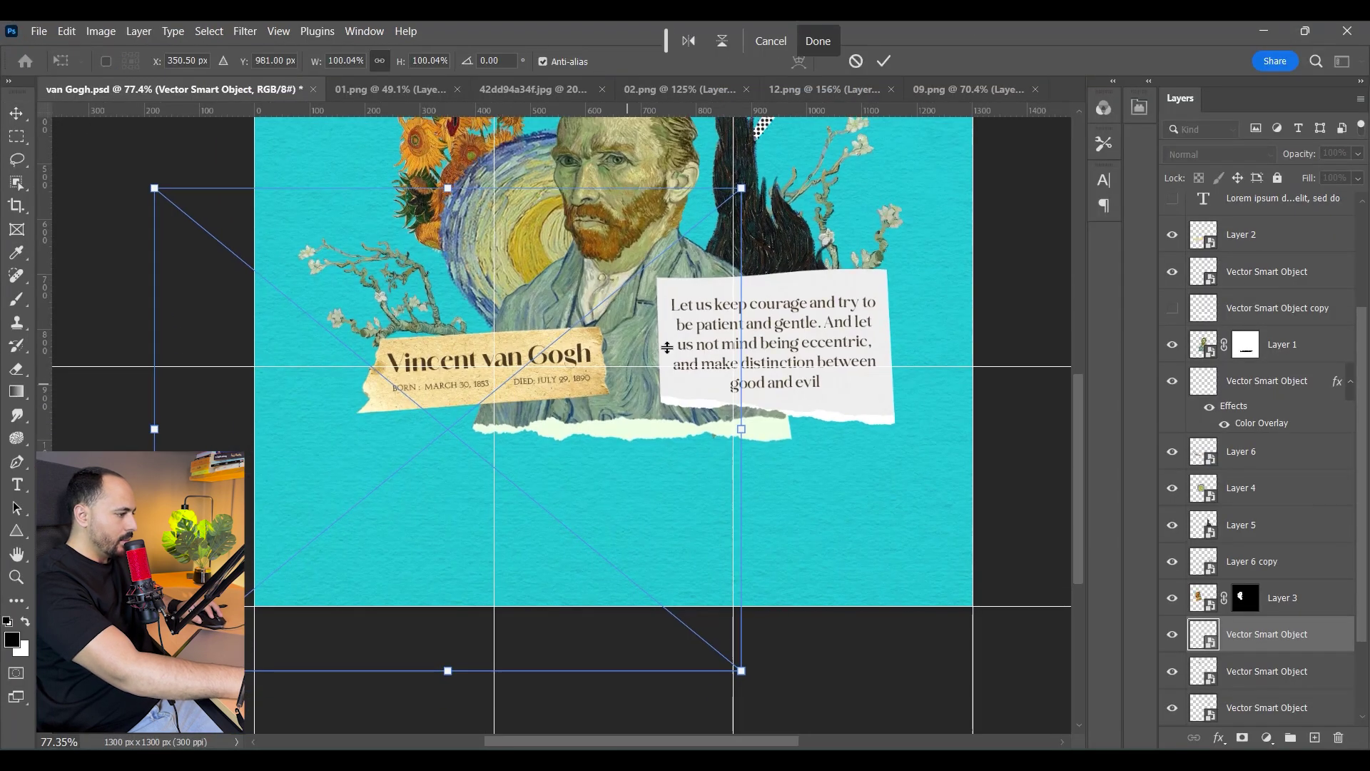
drag(742, 189, 504, 384)
drag(529, 392, 461, 295)
mouse_move(428, 429)
mouse_down()
mouse_move(385, 503)
mouse_move(464, 422)
mouse_move(448, 495)
mouse_move(522, 451)
mouse_move(432, 444)
mouse_up()
key(Return)
scroll(546, 529, down, 4)
scroll(561, 542, down, 1)
scroll(619, 494, up, 3)
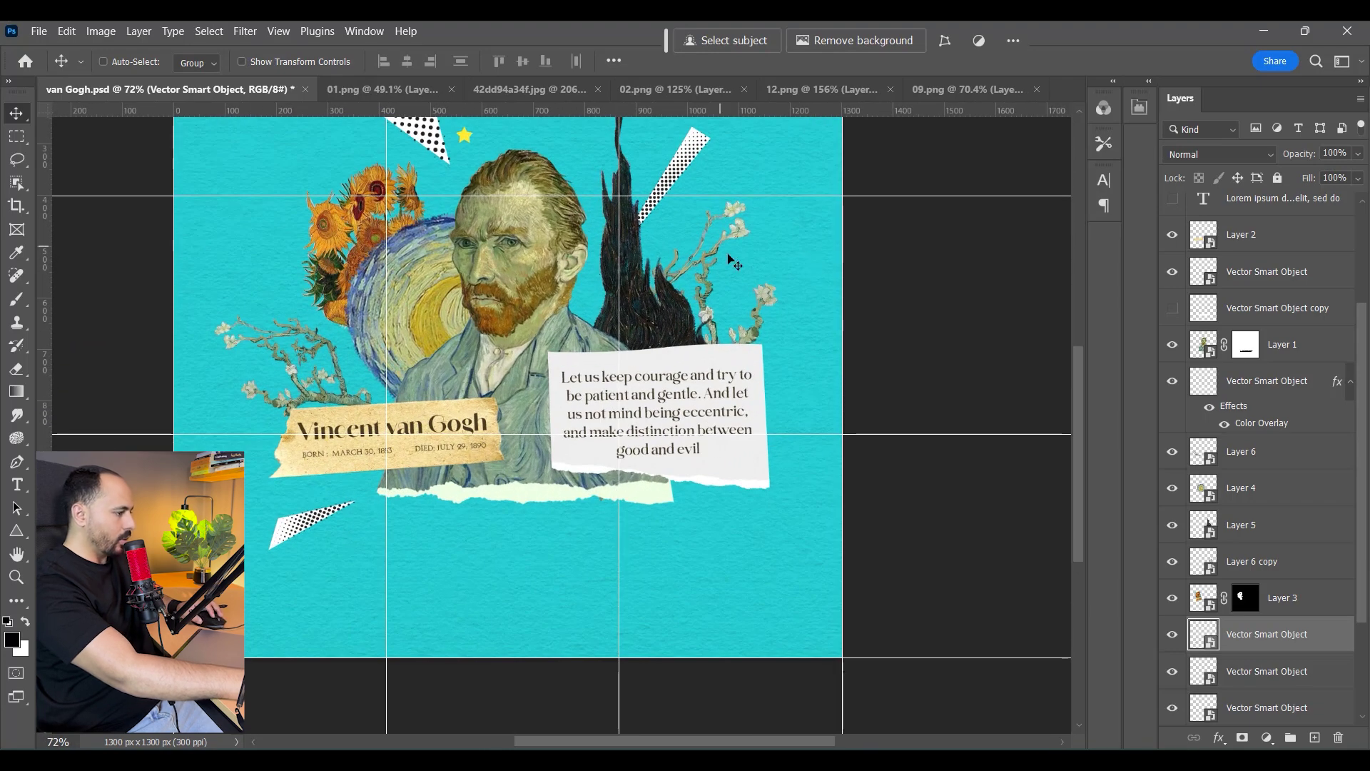
Bring a yellow ring from the Illustrator banner into the Photoshop collage and place it beside the halftone shard near the cypress, above the blossom branch
click(619, 758)
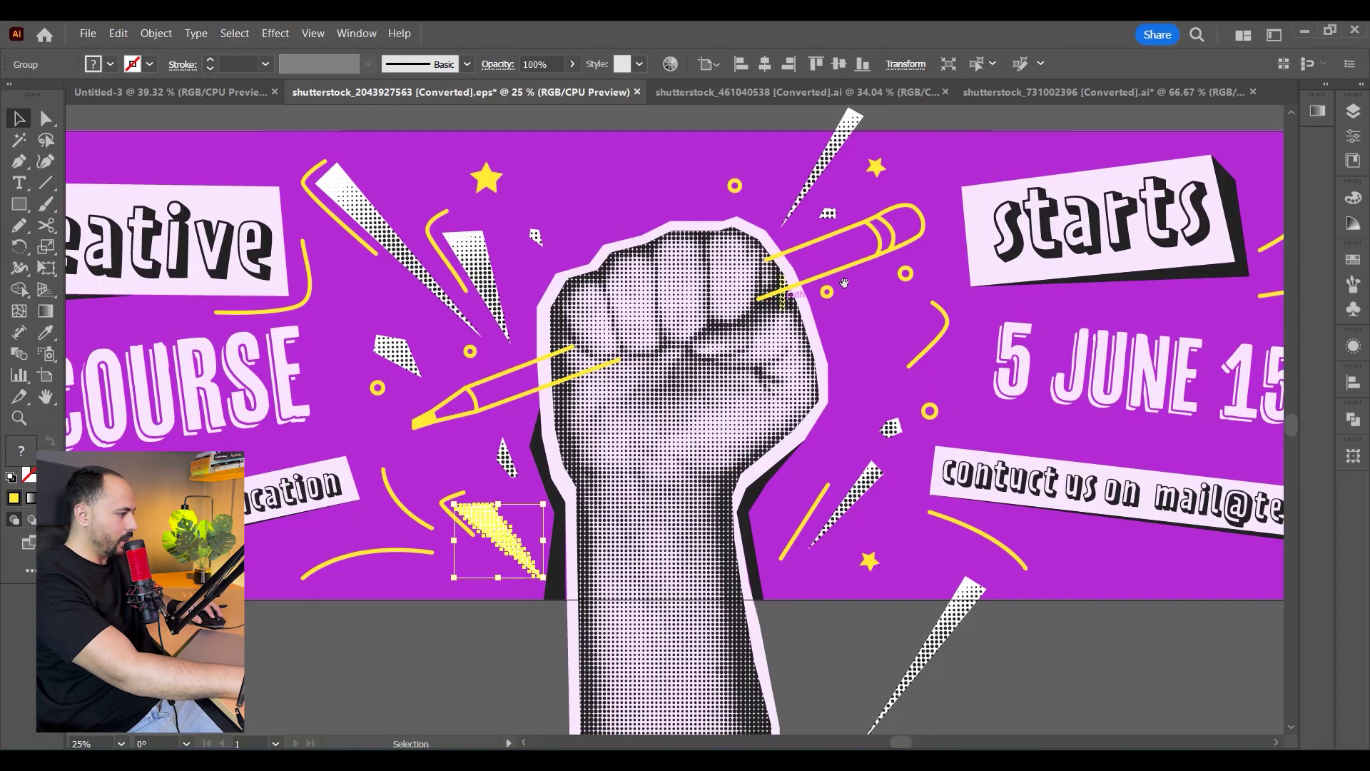
drag(890, 270, 874, 300)
click(917, 443)
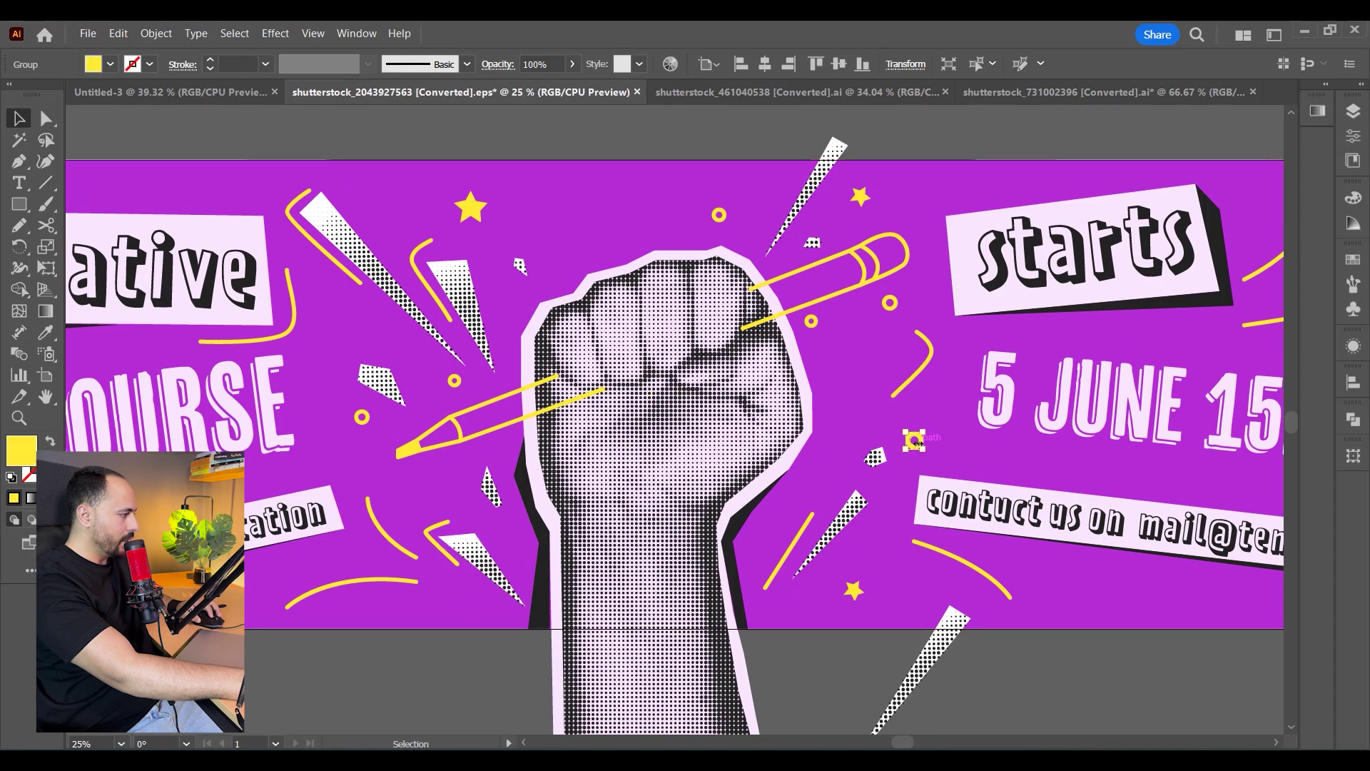
scroll(919, 446, up, 1)
scroll(918, 446, up, 2)
drag(920, 448, 751, 182)
drag(801, 133, 745, 184)
key(Return)
scroll(797, 239, down, 2)
scroll(763, 182, up, 4)
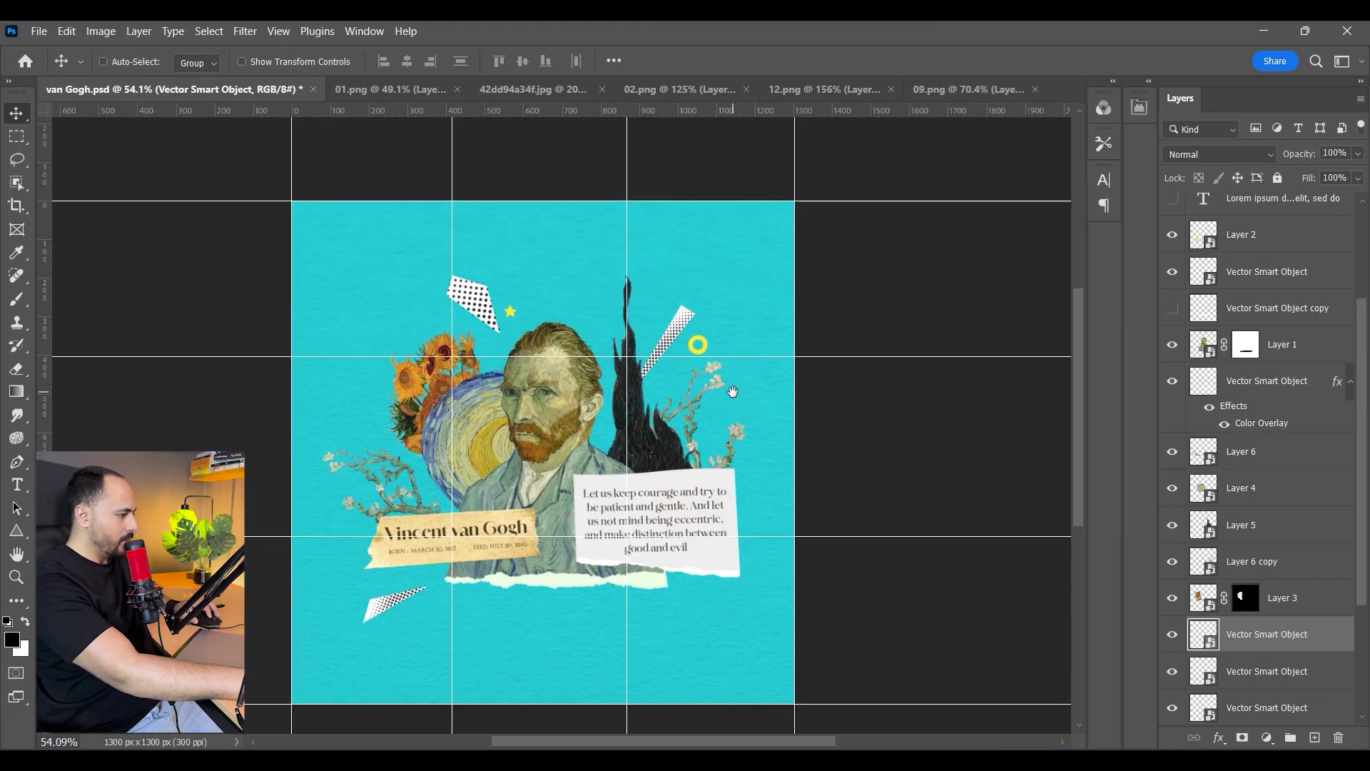
scroll(725, 432, down, 3)
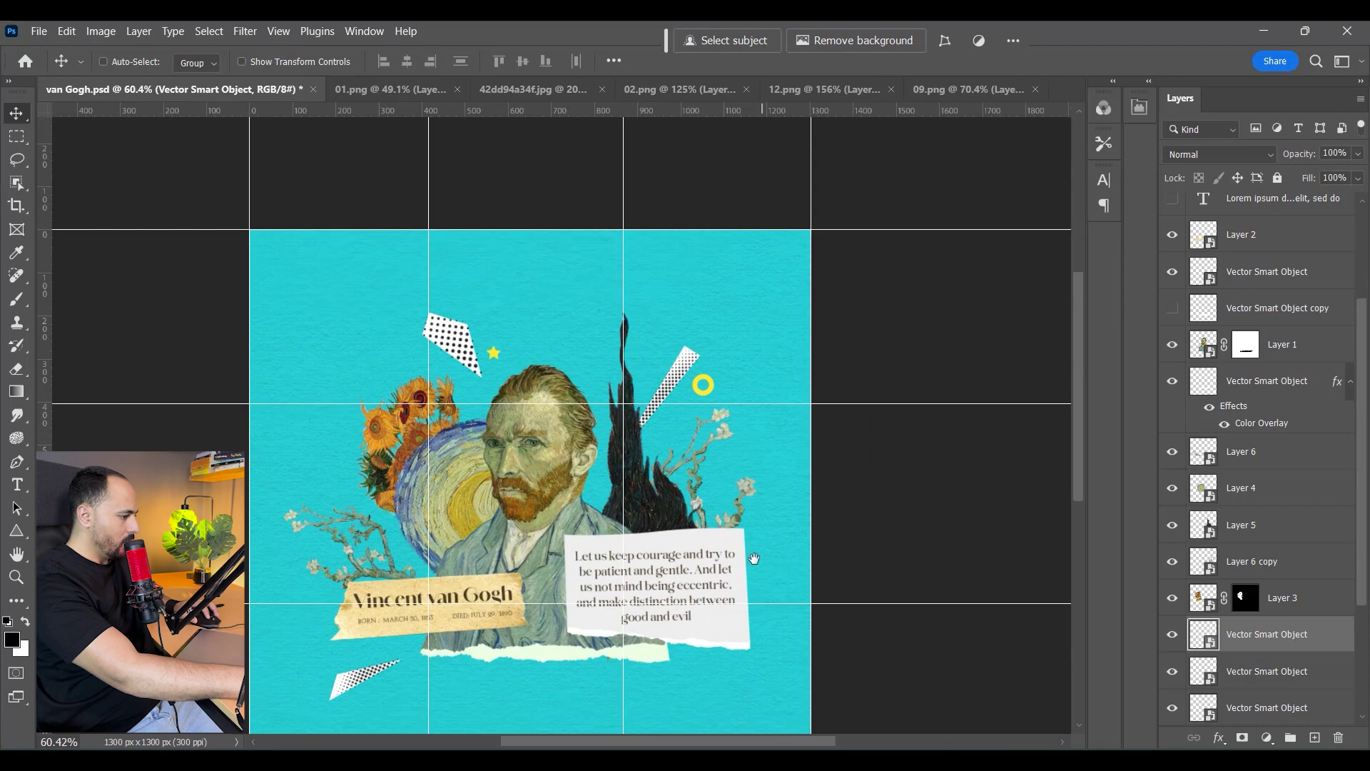
Bring a small halftone polygon from the Illustrator banner into the Photoshop collage and place it between the blossom branches above the quote paper
scroll(764, 544, down, 2)
click(573, 758)
drag(807, 482, 751, 414)
drag(811, 363, 784, 512)
key(Return)
drag(784, 512, 735, 399)
key(ctrl+minus)
key(ctrl+minus)
scroll(665, 426, up, 7)
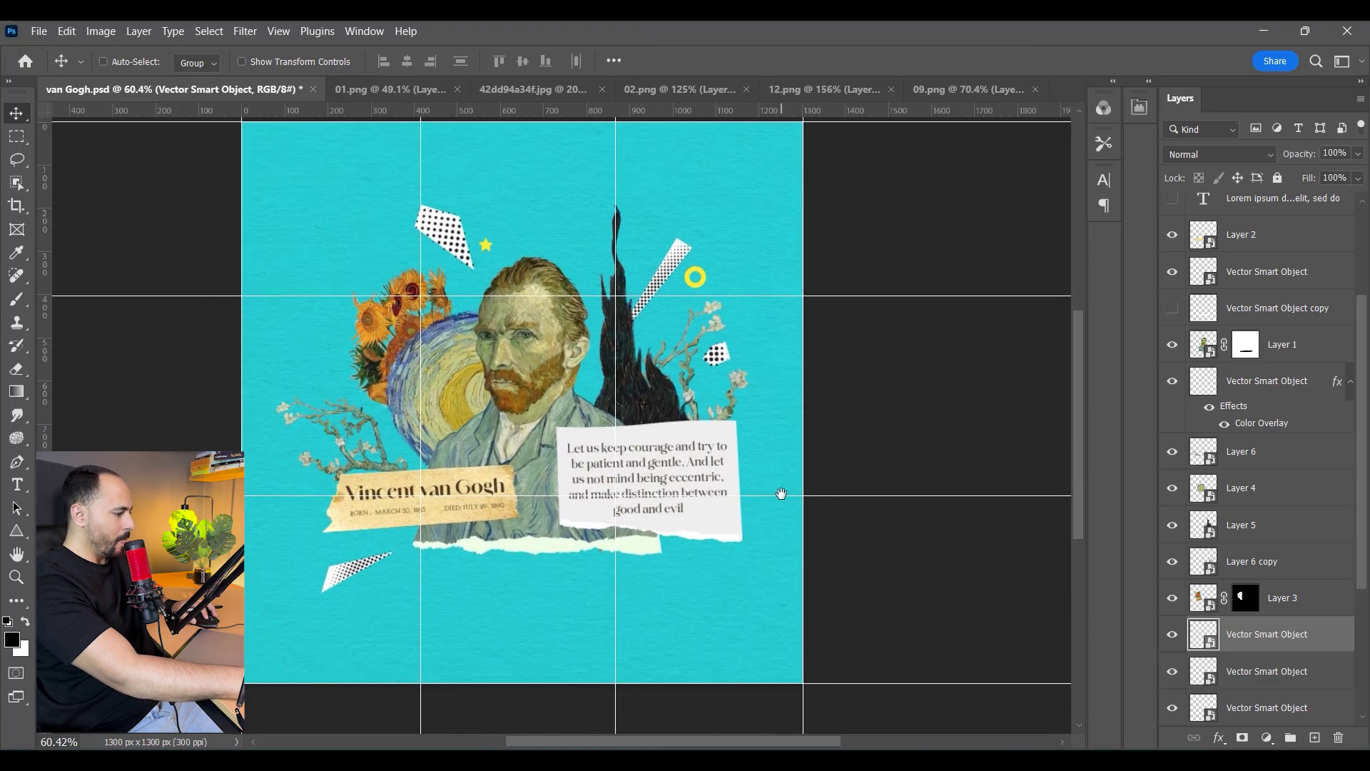
Duplicate the blossom branch behind the quote paper downward and bring the copy to the front of the layer stack
scroll(756, 401, down, 2)
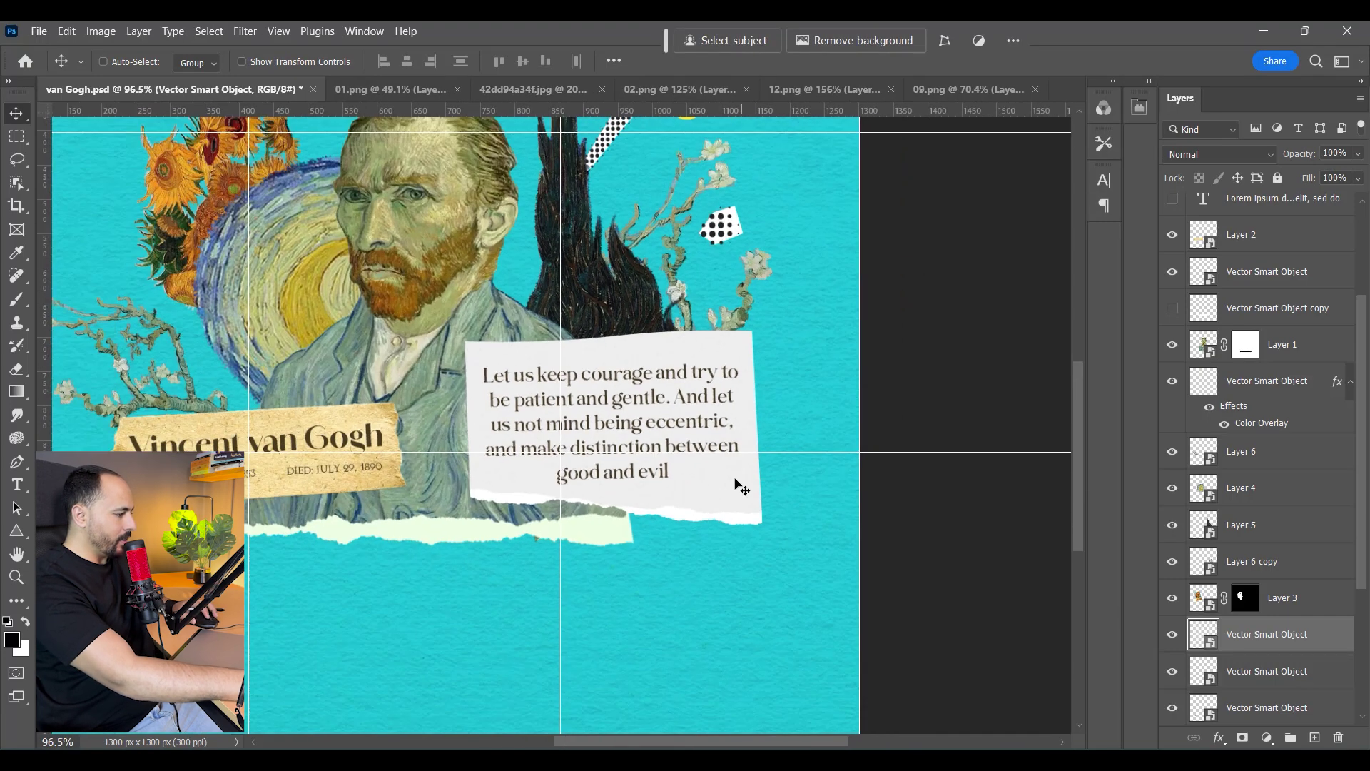
right_click(752, 322)
click(759, 325)
drag(774, 391, 775, 469)
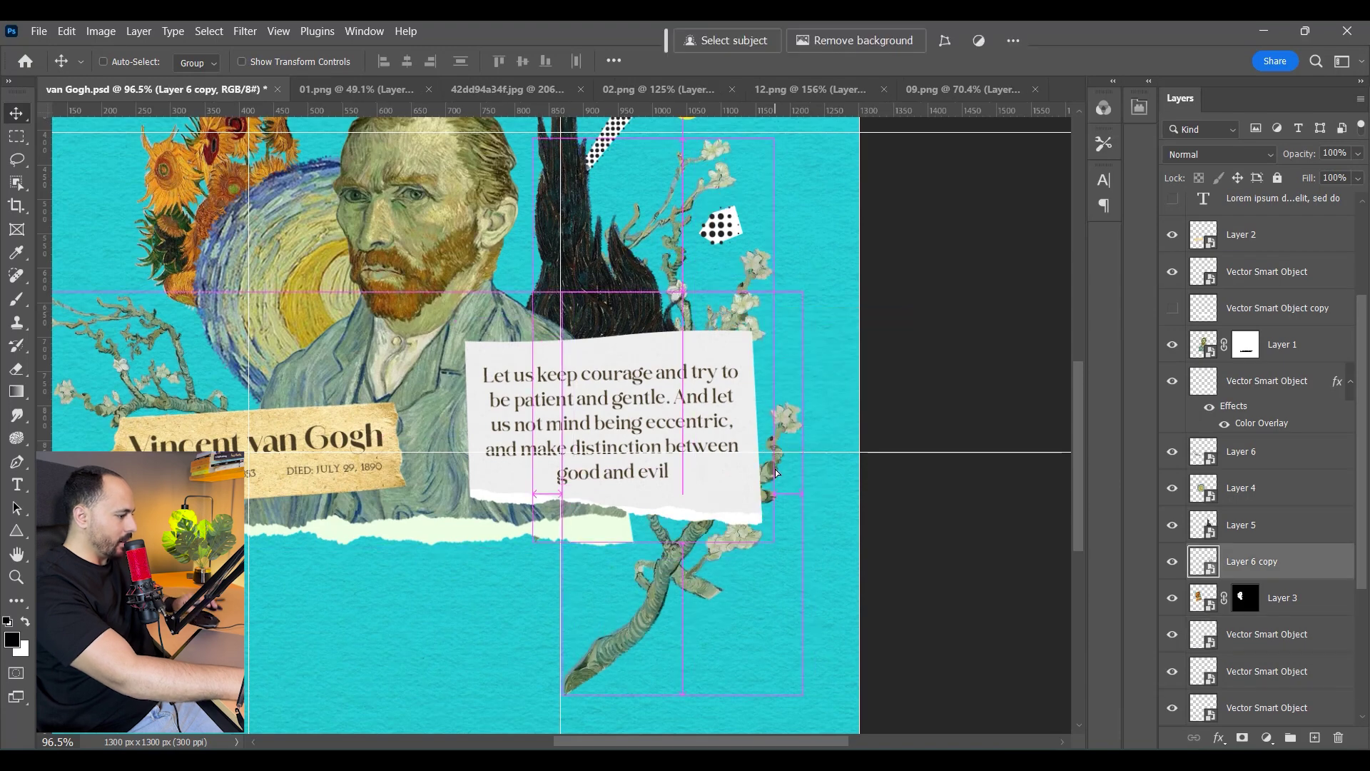
key(ctrl+shift+bracketright)
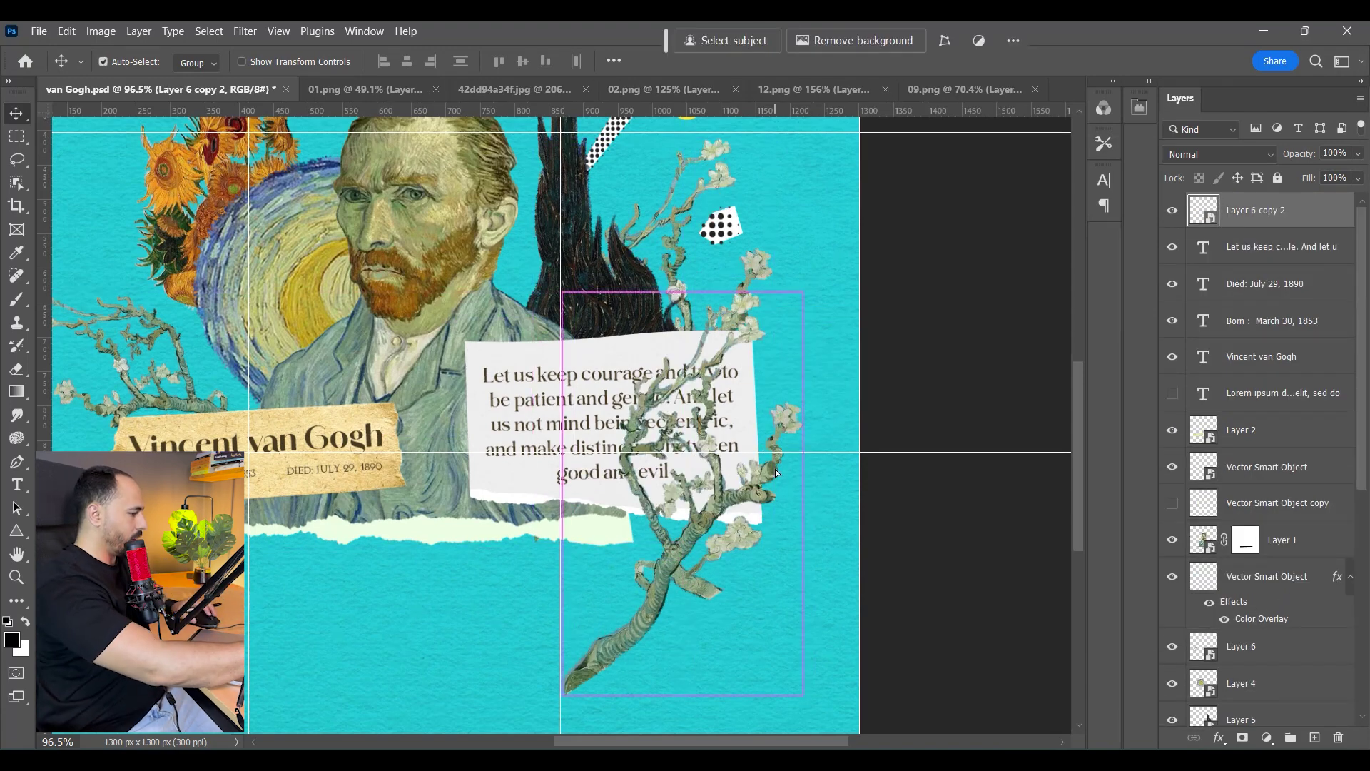
Scale the branch copy to 17.66%, rotate it to 146.43° and place it over the quote paper's lower outer corner
key(ctrl+t)
drag(747, 280, 792, 451)
drag(800, 364, 777, 444)
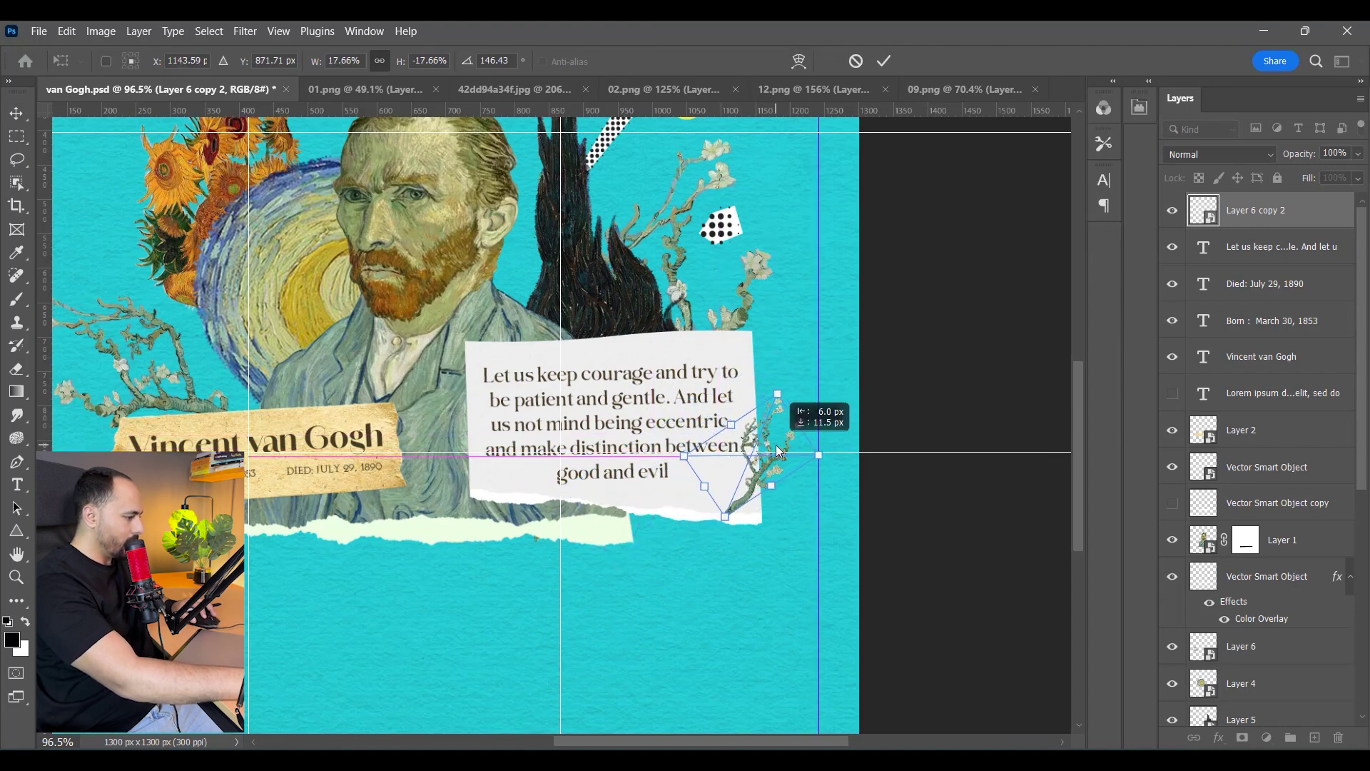
key(Return)
Add a mask to the branch copy, nudge the branch down and brush out the tip overhanging the torn paper edge
scroll(776, 443, up, 5)
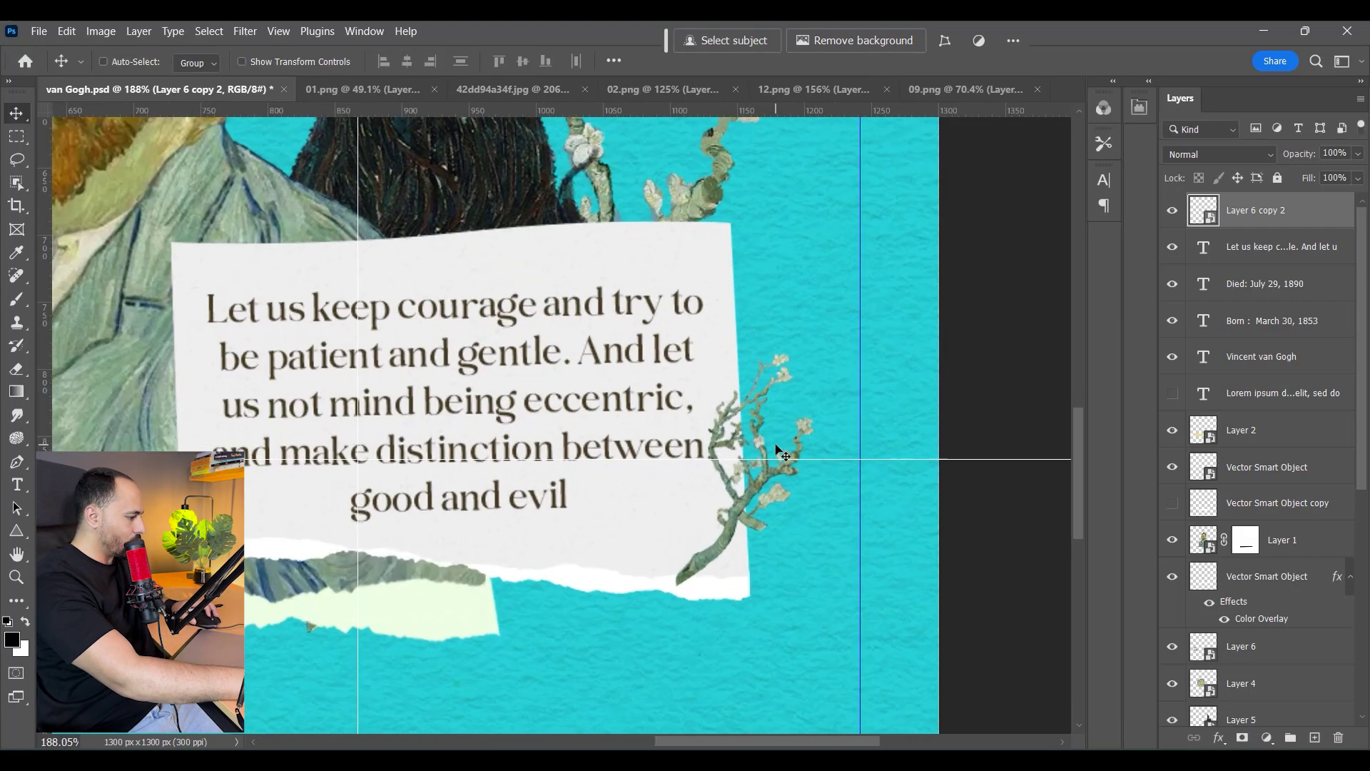
click(1242, 737)
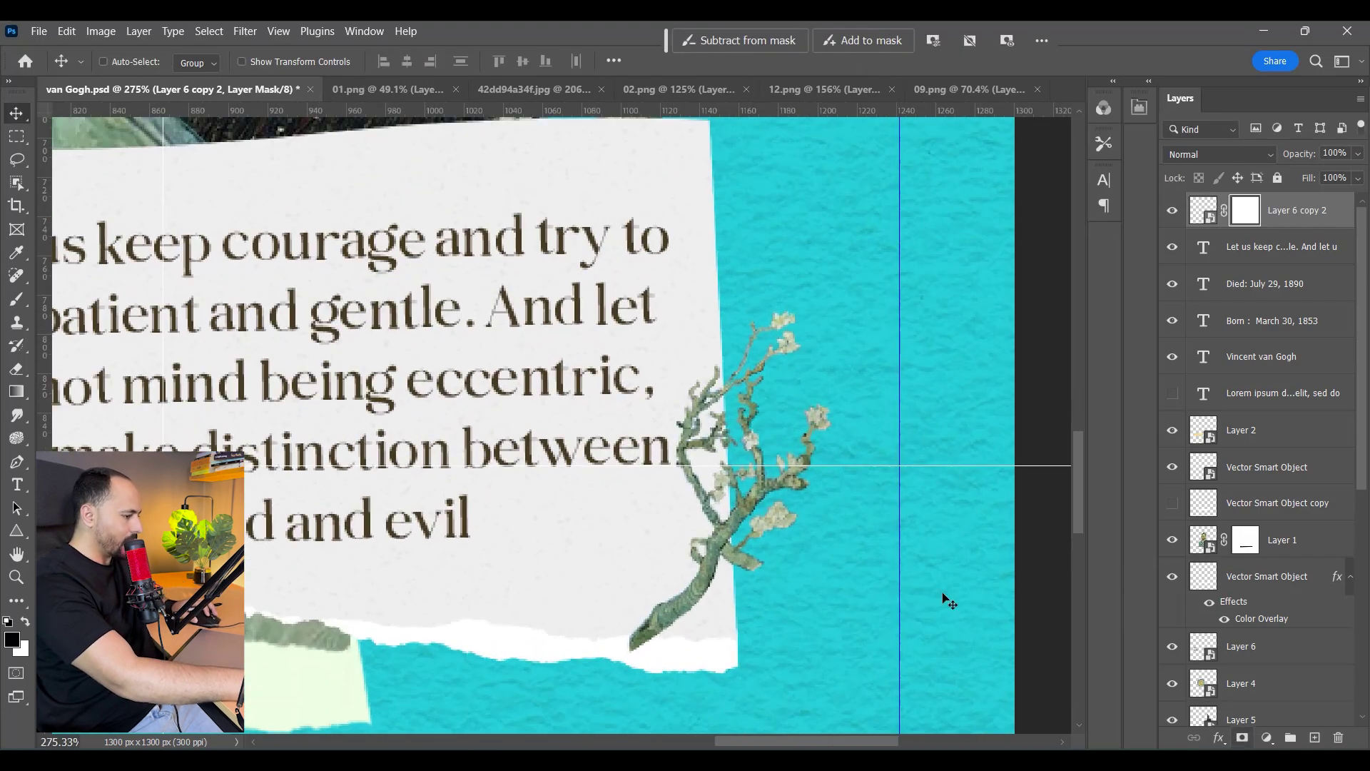
mouse_move(761, 499)
mouse_down()
mouse_move(788, 522)
mouse_move(769, 520)
mouse_up()
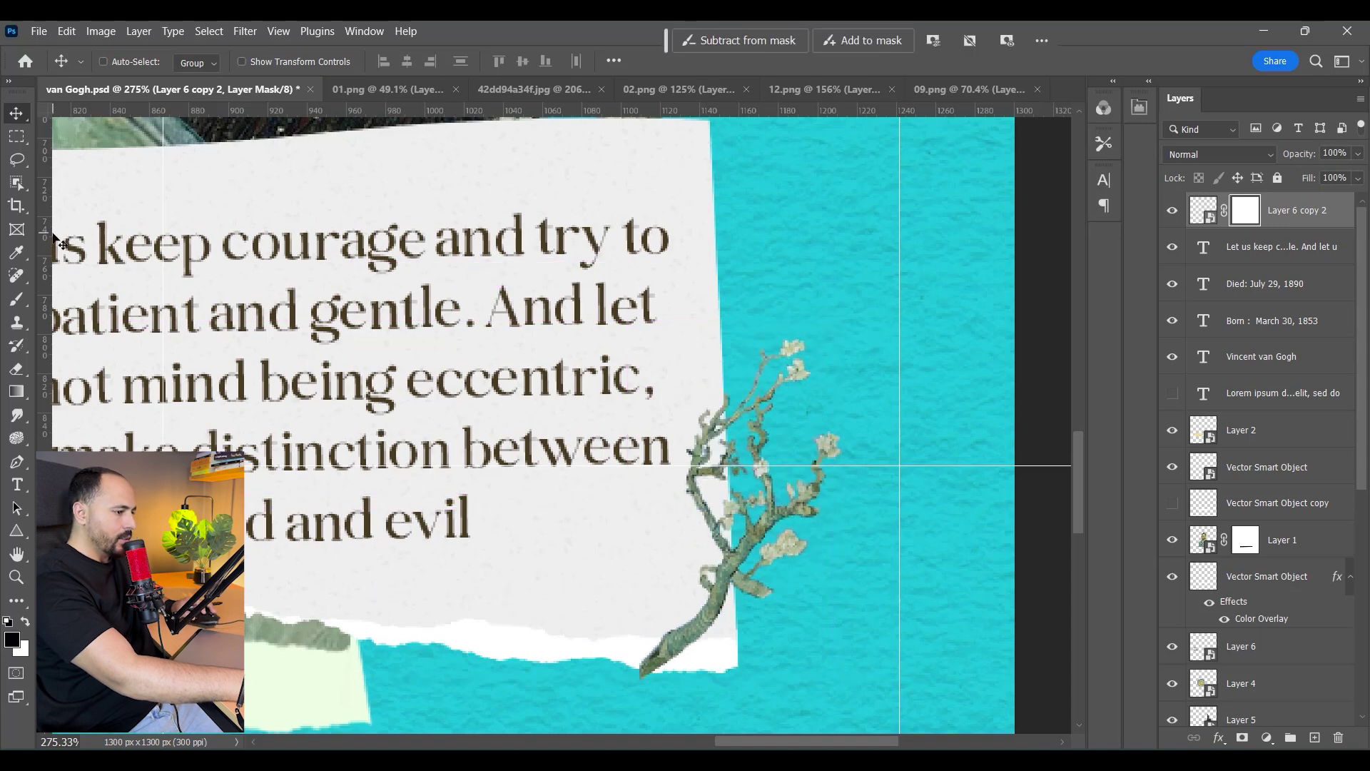
click(16, 300)
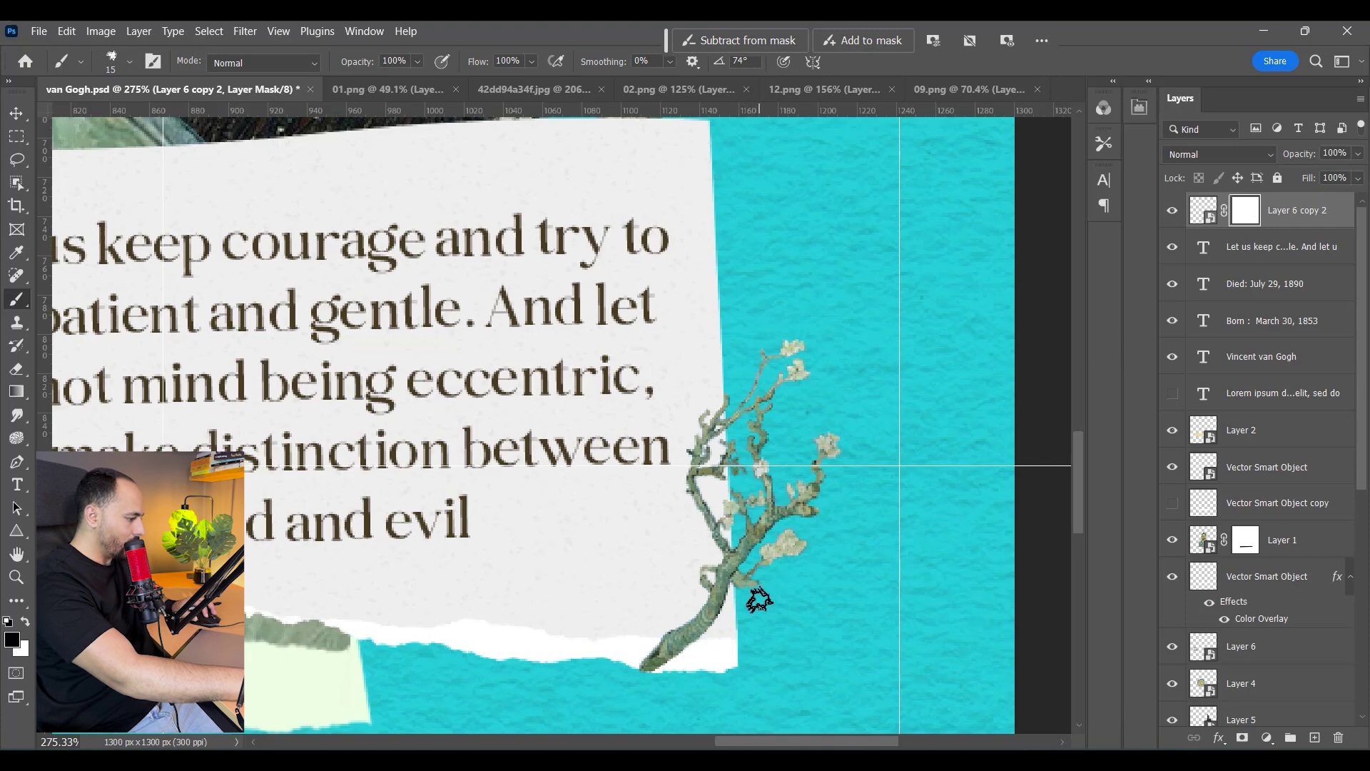
scroll(745, 595, down, 5)
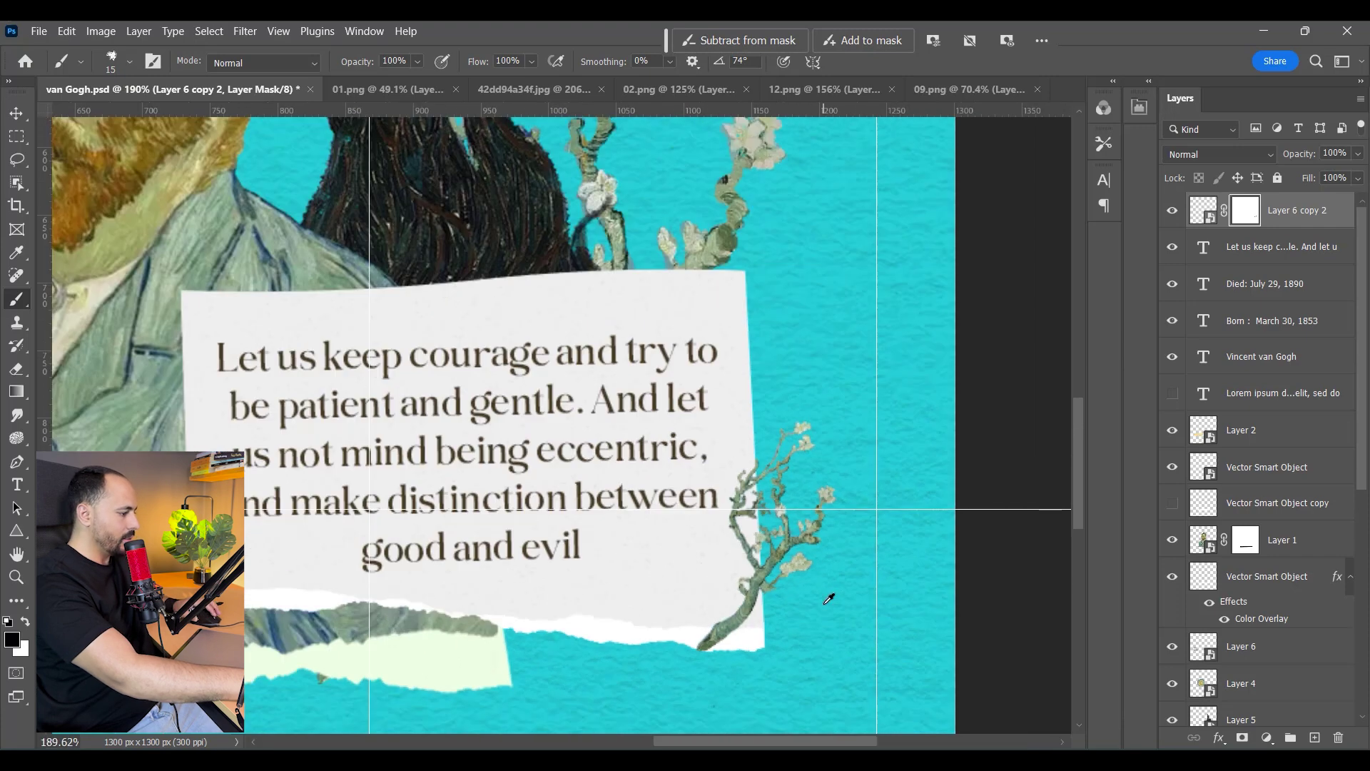
click(16, 113)
Hide the guides and fit the whole collage in view
scroll(372, 352, down, 3)
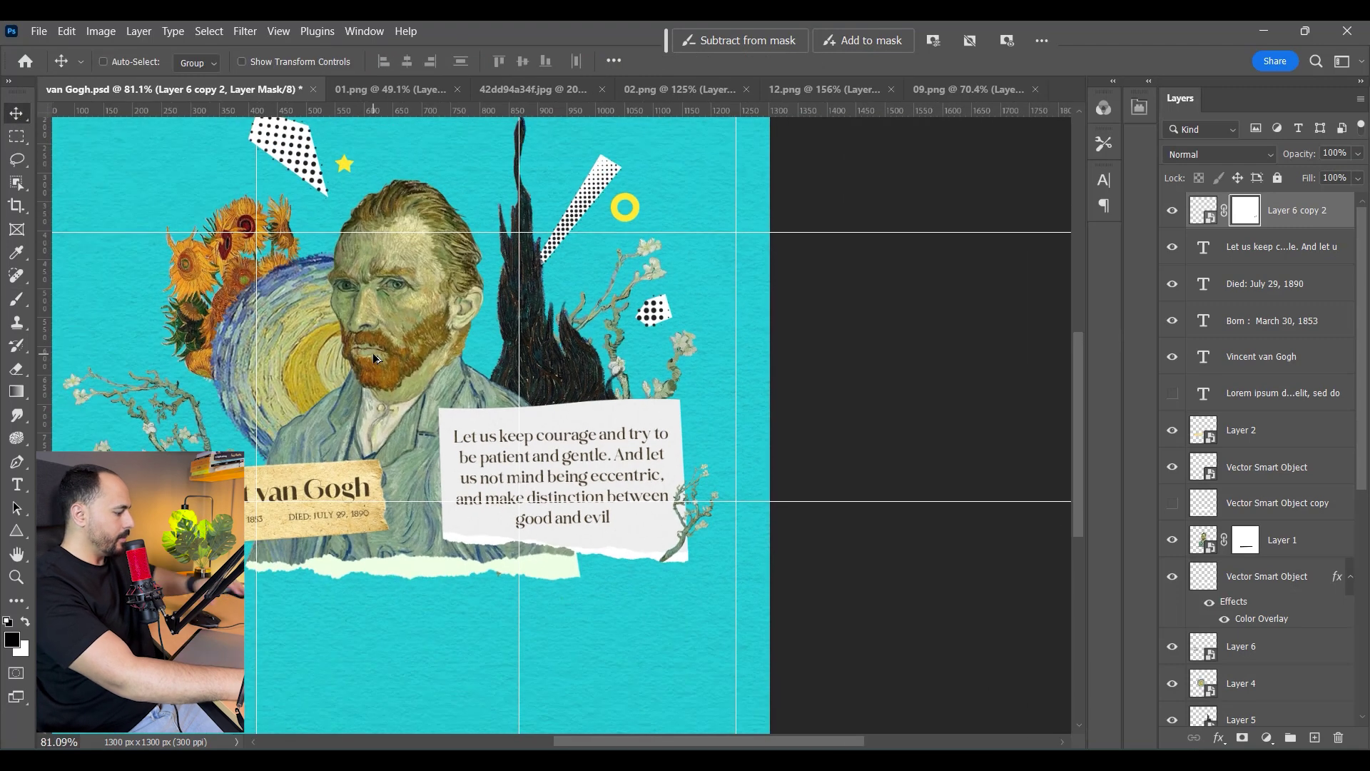
key(ctrl)
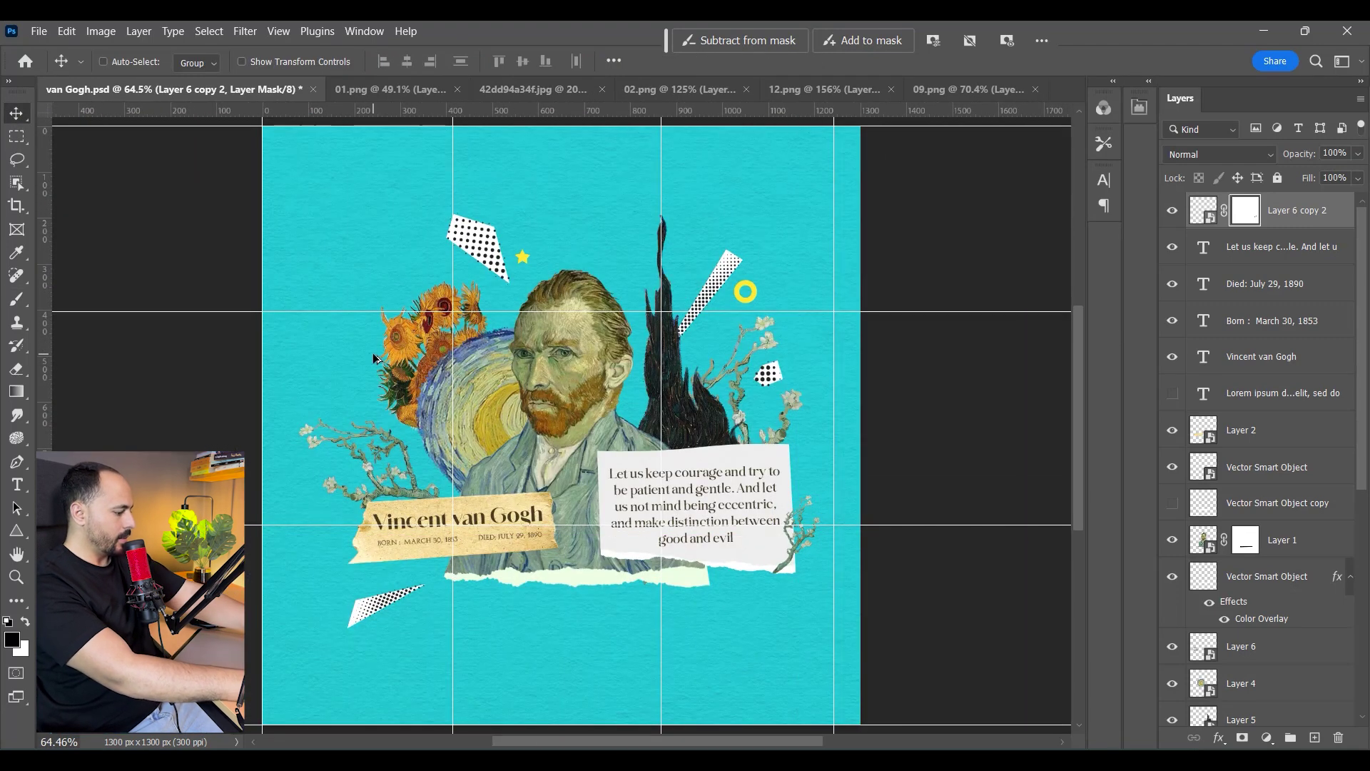
key(ctrl+h)
key(ctrl)
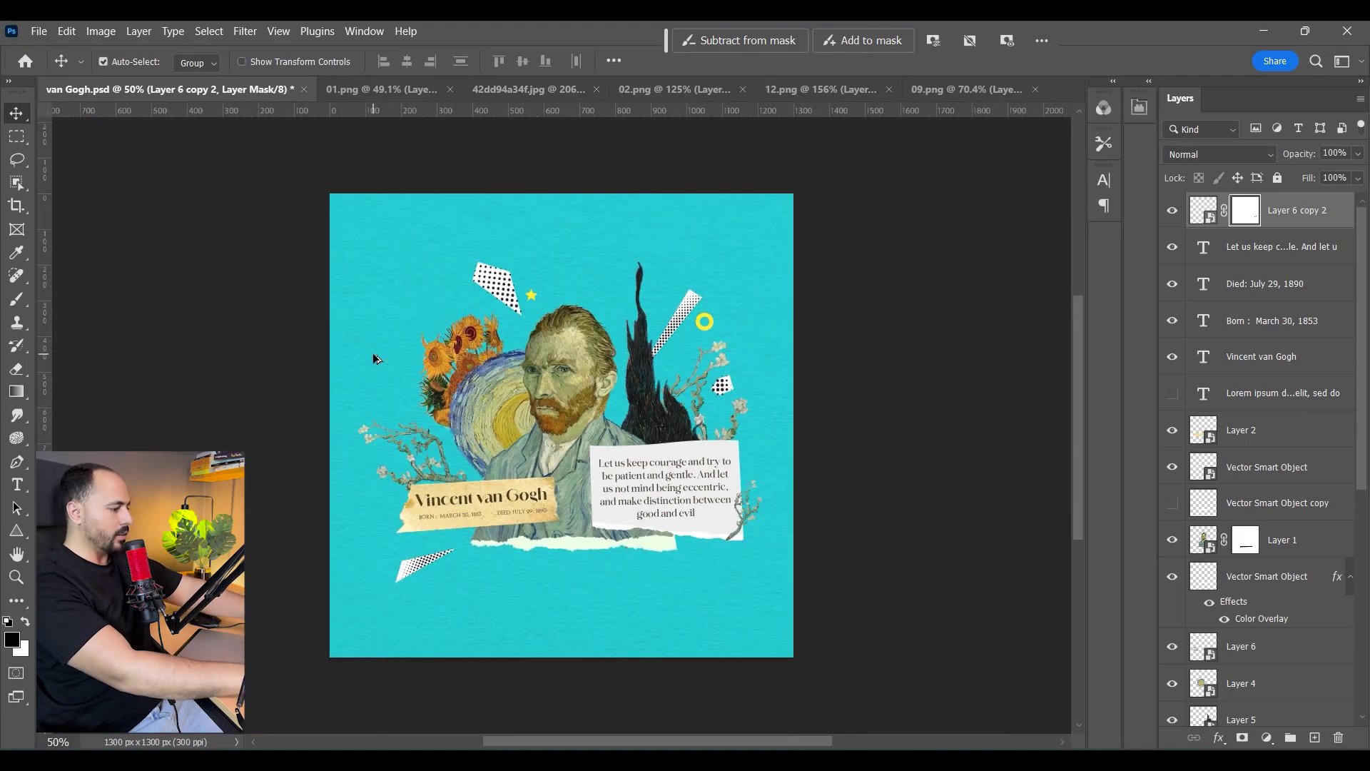
key(ctrl+1)
key(ctrl+0)
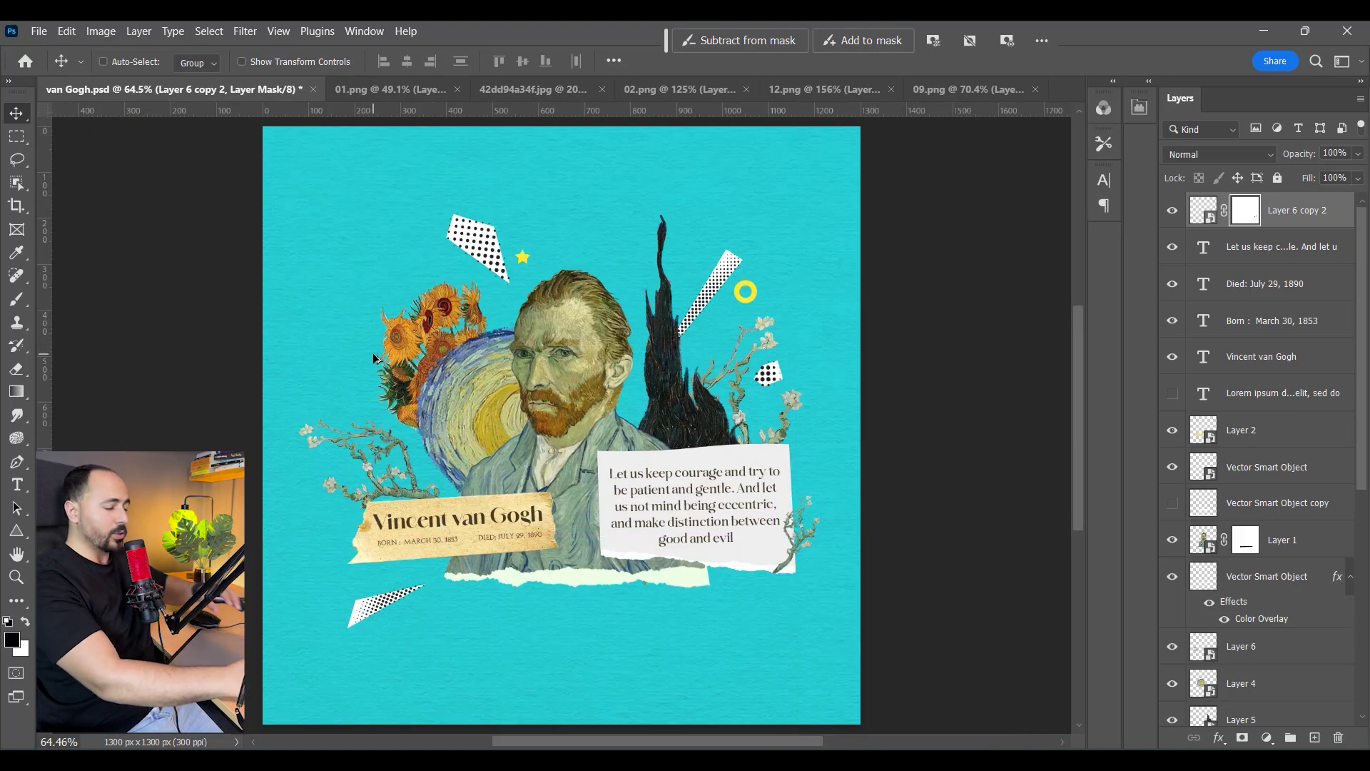